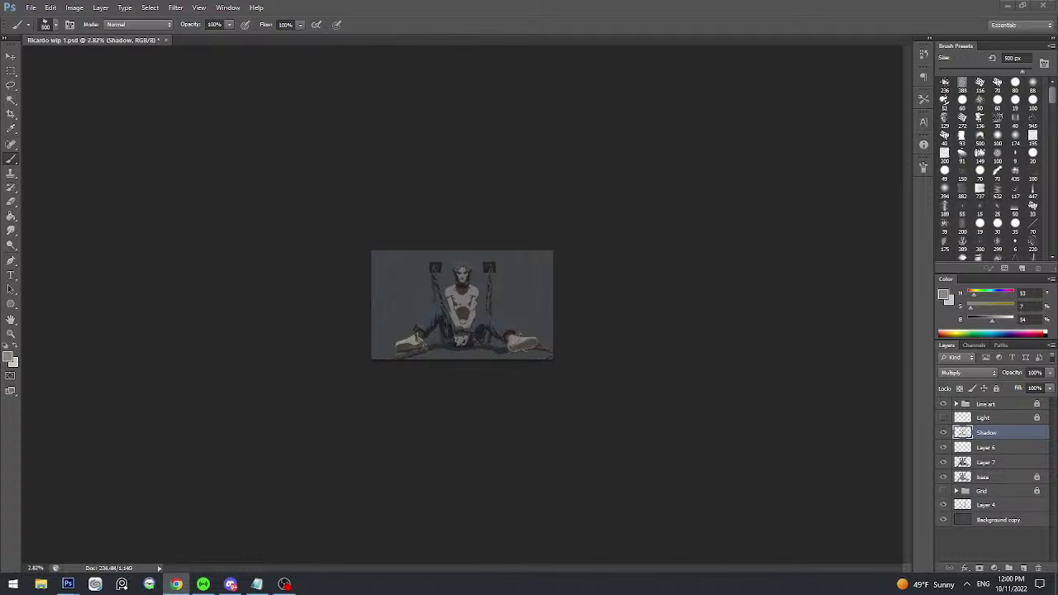
- Compare the painting with the Shadow layer hidden and shown, and save the document
click(397, 189)
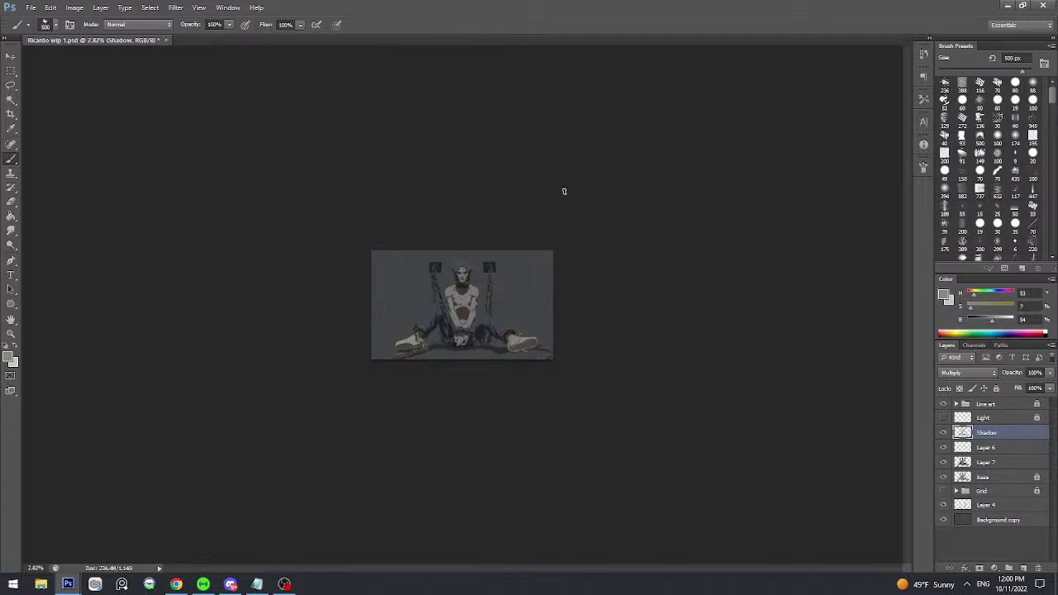
click(943, 433)
click(944, 433)
key(ctrl+0)
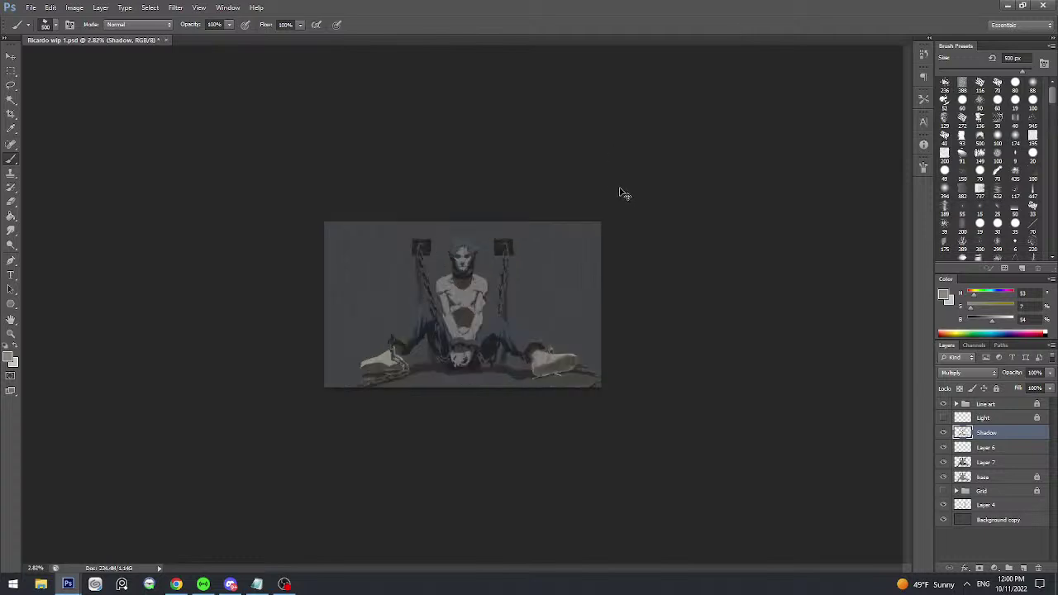
scroll(619, 234, down, 3)
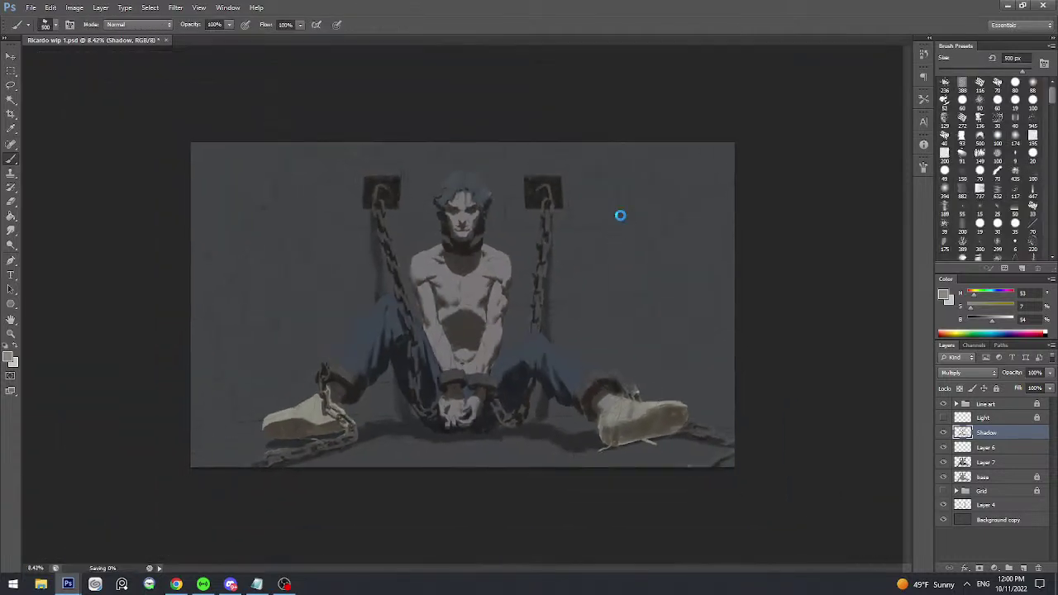
key(ctrl+s)
click(943, 433)
click(944, 433)
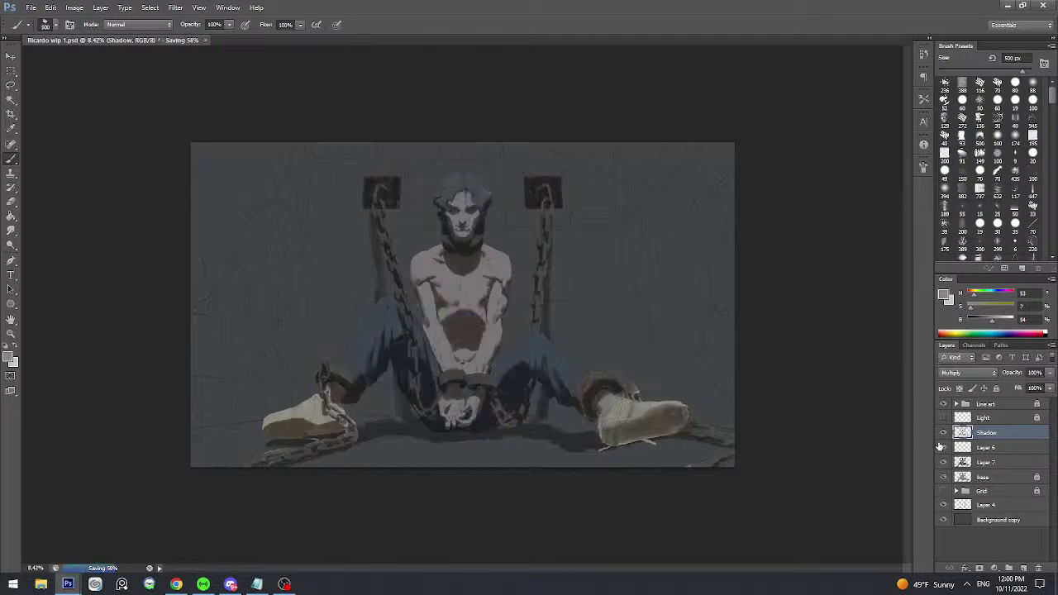
key(ctrl+0)
click(944, 433)
click(944, 433)
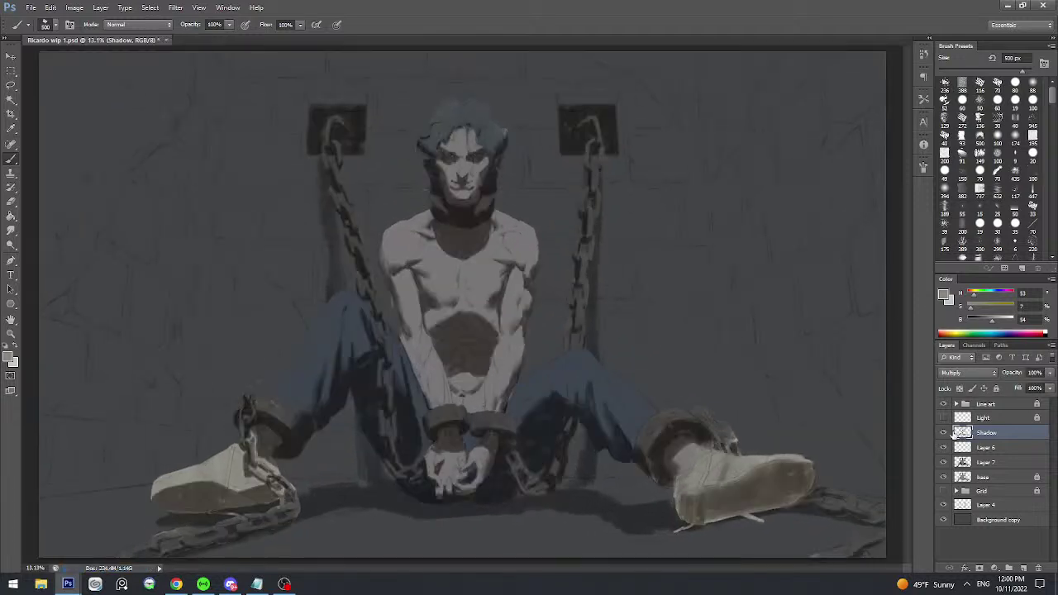
key(ctrl+s)
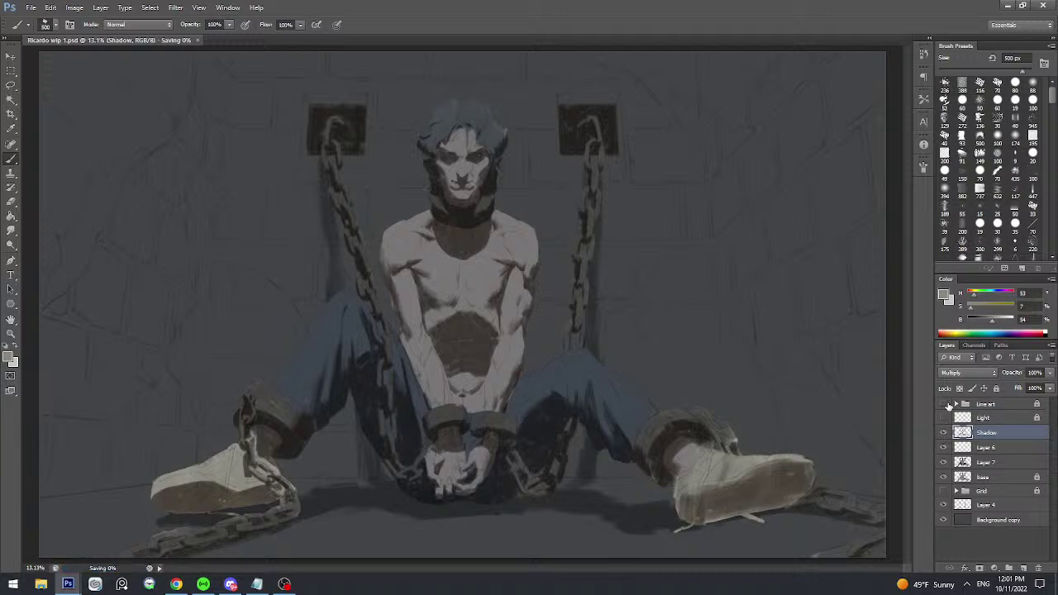
- Add a new empty layer directly above the Shadow layer
click(967, 477)
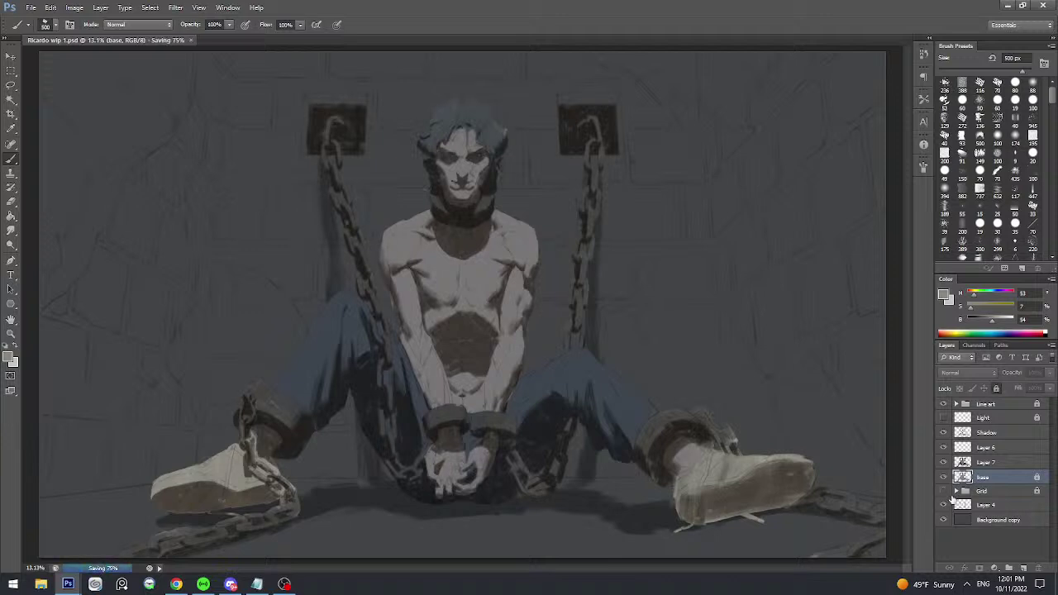
click(978, 463)
click(977, 434)
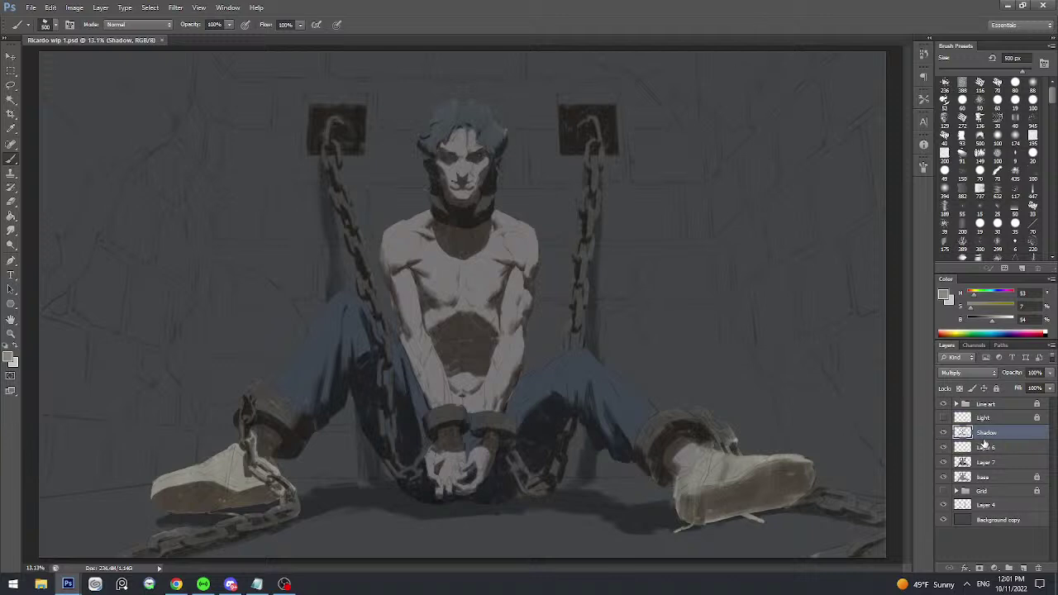
click(1025, 566)
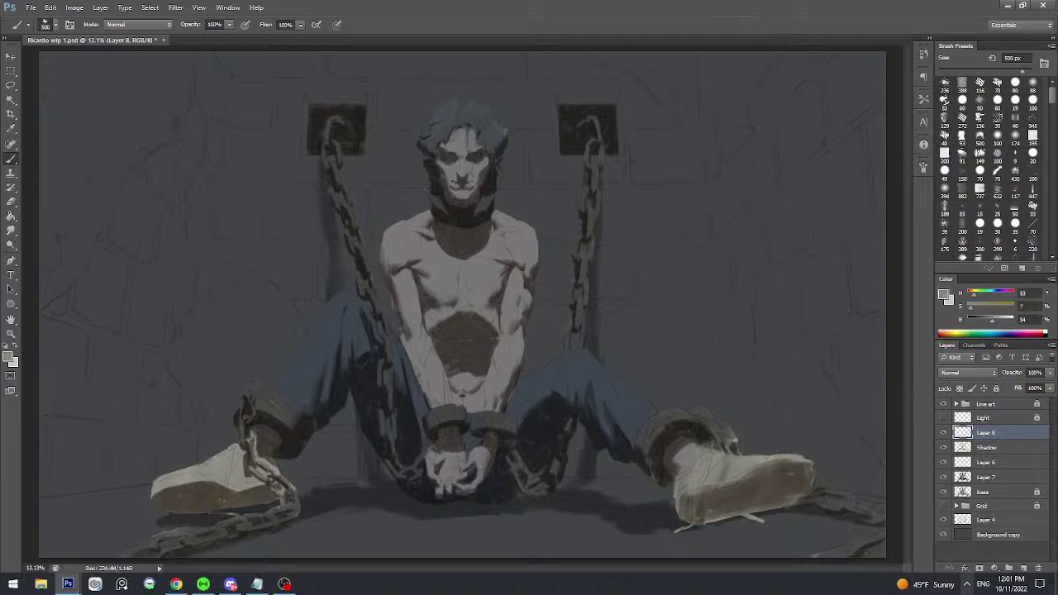
click(966, 585)
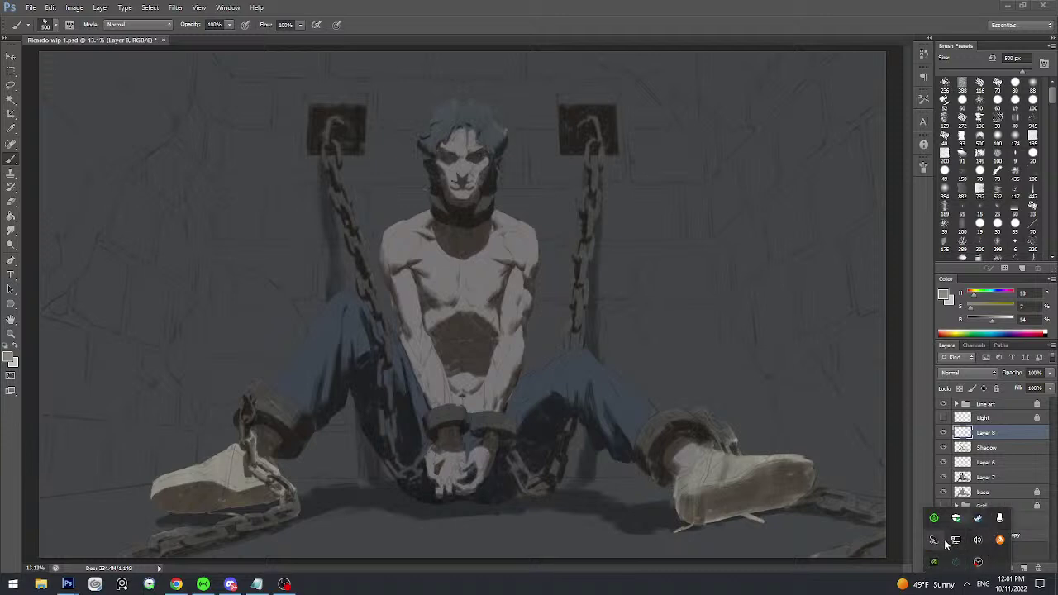
click(999, 518)
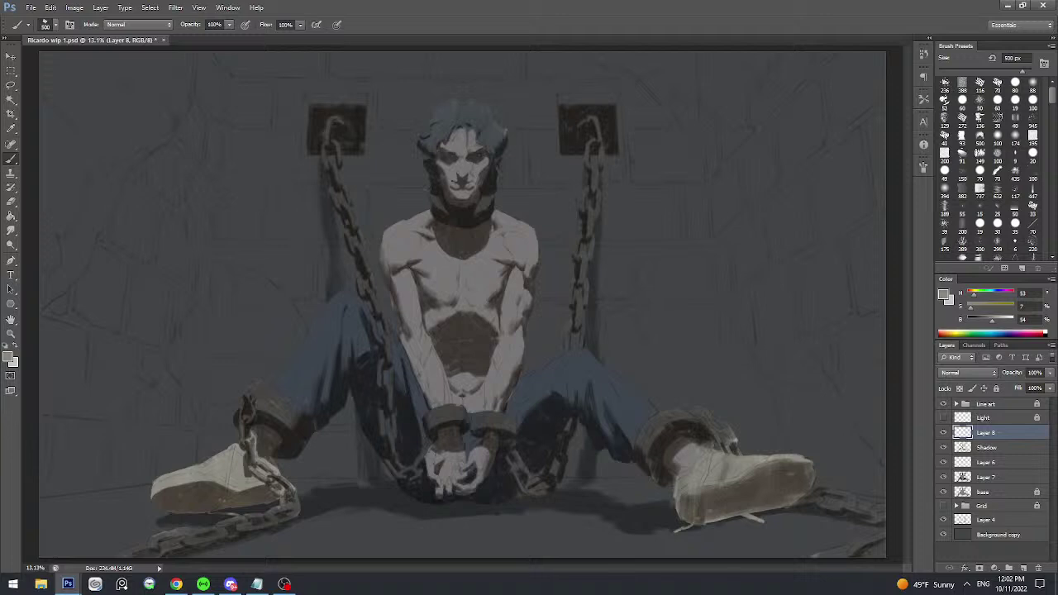
- Reduce the brush size to 60 px, checking it against the figure's face
key(bracketleft)
key(bracketleft)
key(bracketleft)
key(bracketleft)
key(bracketleft)
key(bracketleft)
key(bracketright)
key(bracketright)
key(bracketleft)
key(bracketleft)
mouse_move(490, 172)
mouse_down()
mouse_move(534, 174)
mouse_move(515, 168)
mouse_move(515, 180)
mouse_move(526, 163)
mouse_move(515, 174)
mouse_move(526, 113)
mouse_up()
key(bracketleft)
key(bracketleft)
key(bracketleft)
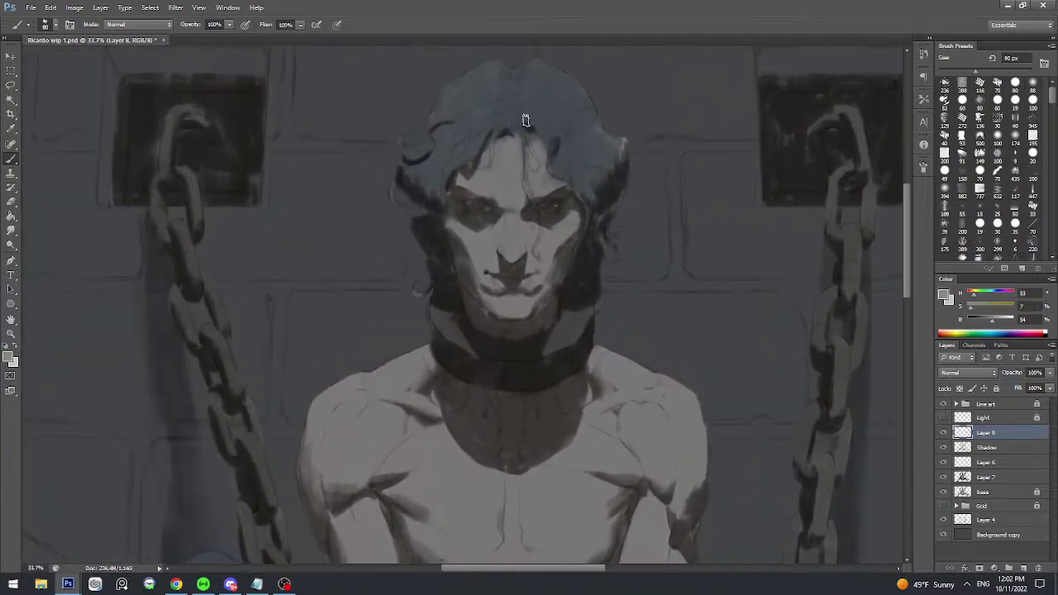
key(bracketleft)
key(bracketleft)
key(bracketleft)
key(bracketright)
key(bracketright)
key(bracketright)
key(ctrl+0)
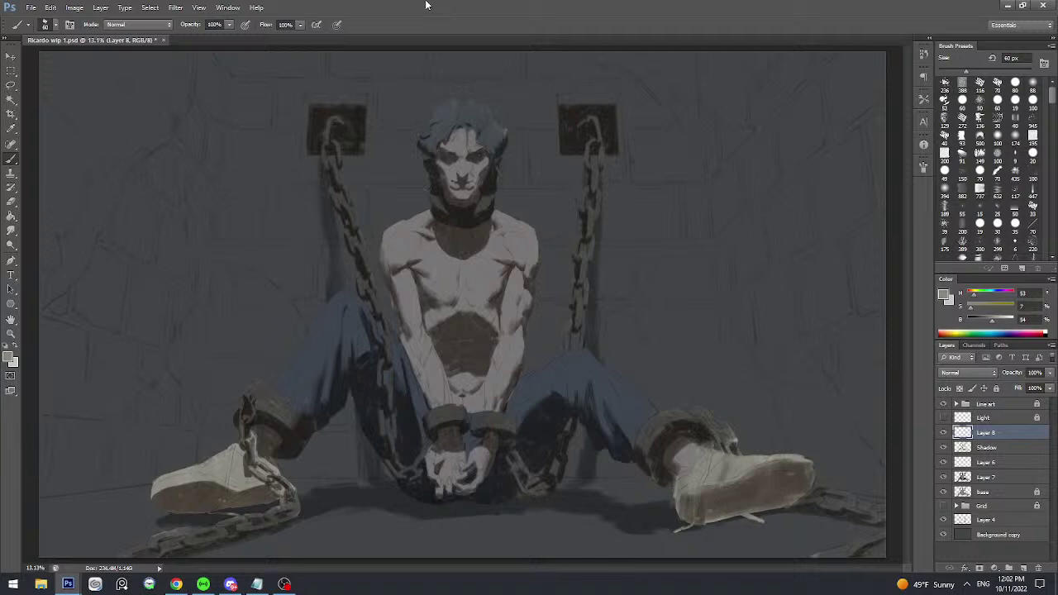
click(944, 432)
click(944, 432)
click(943, 432)
click(943, 432)
click(943, 433)
click(944, 433)
- Add a layer above Background copy and fill it with a neutral gray at 0% saturation and 54% brightness
click(998, 534)
click(1023, 568)
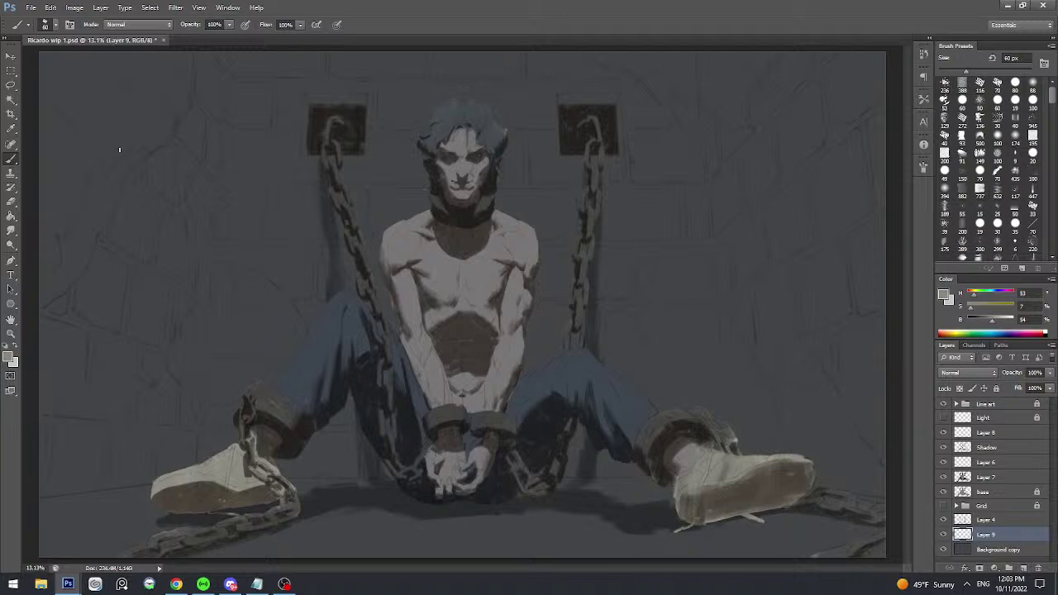
click(12, 216)
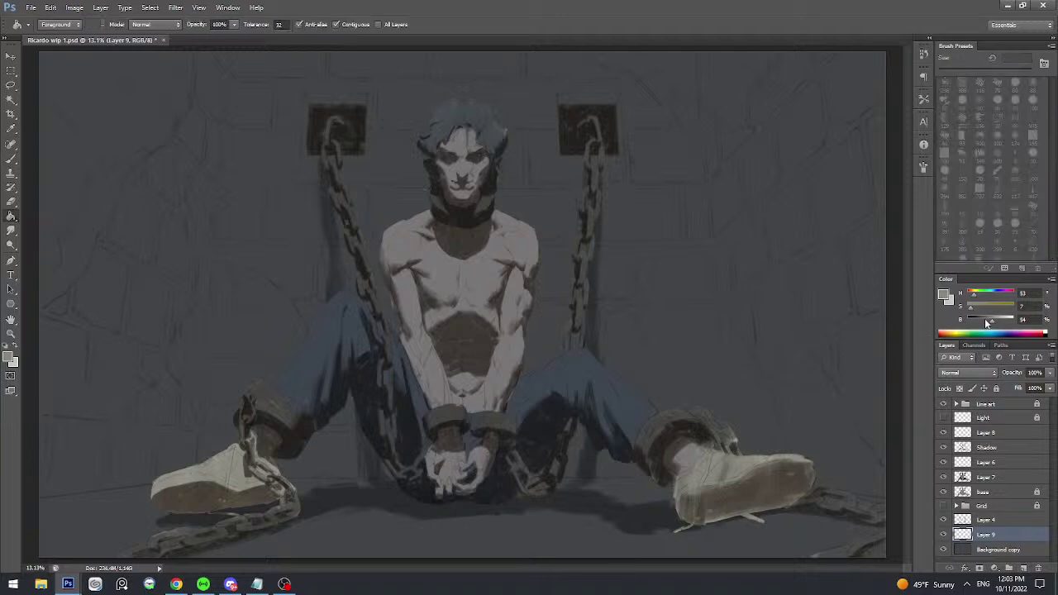
drag(973, 307, 967, 306)
click(880, 414)
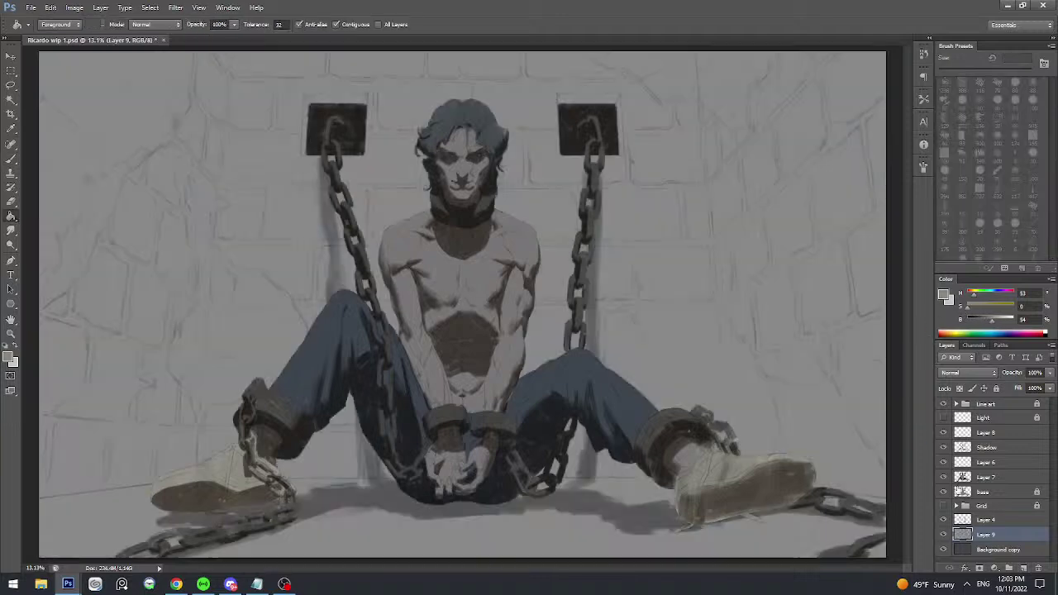
- Move Layer 4 beneath the gray fill layer and keep it switched on
click(943, 519)
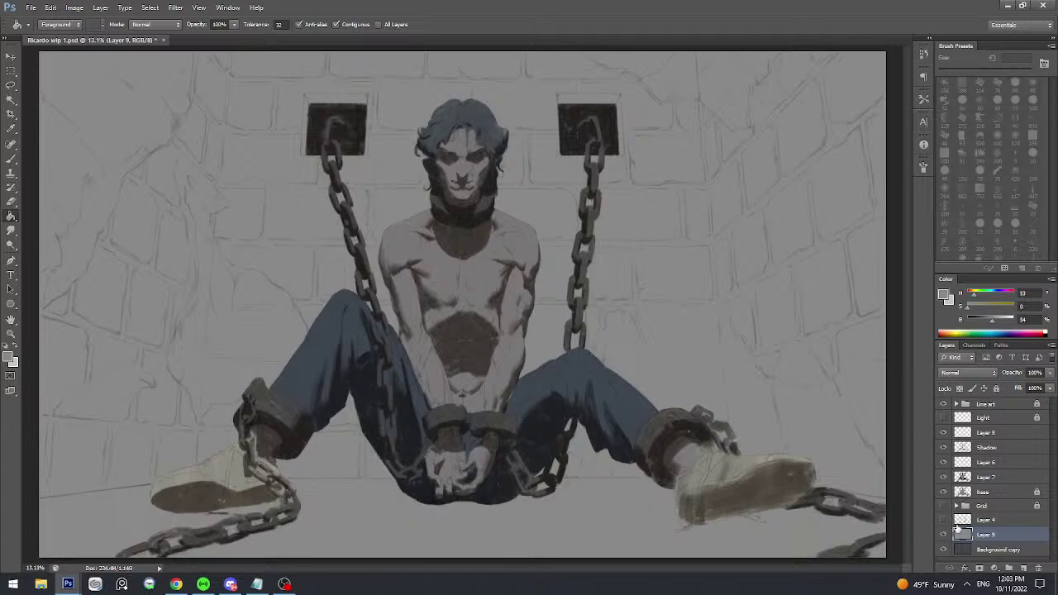
drag(957, 527, 959, 542)
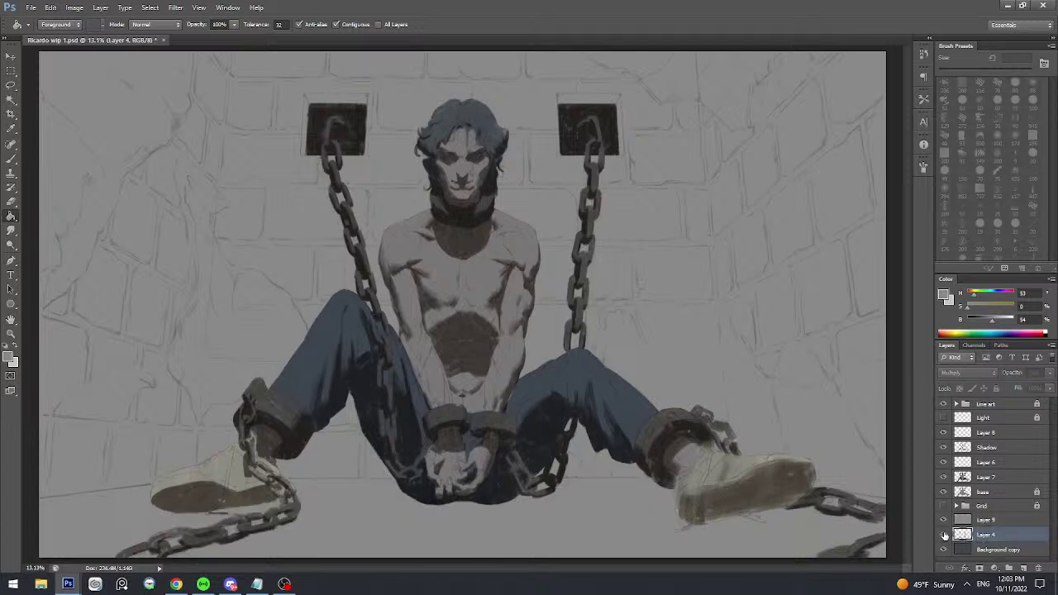
click(944, 535)
- Hide the layers from Layer 8 down to isolate the line art, and turn the base layer back on
drag(943, 431, 943, 505)
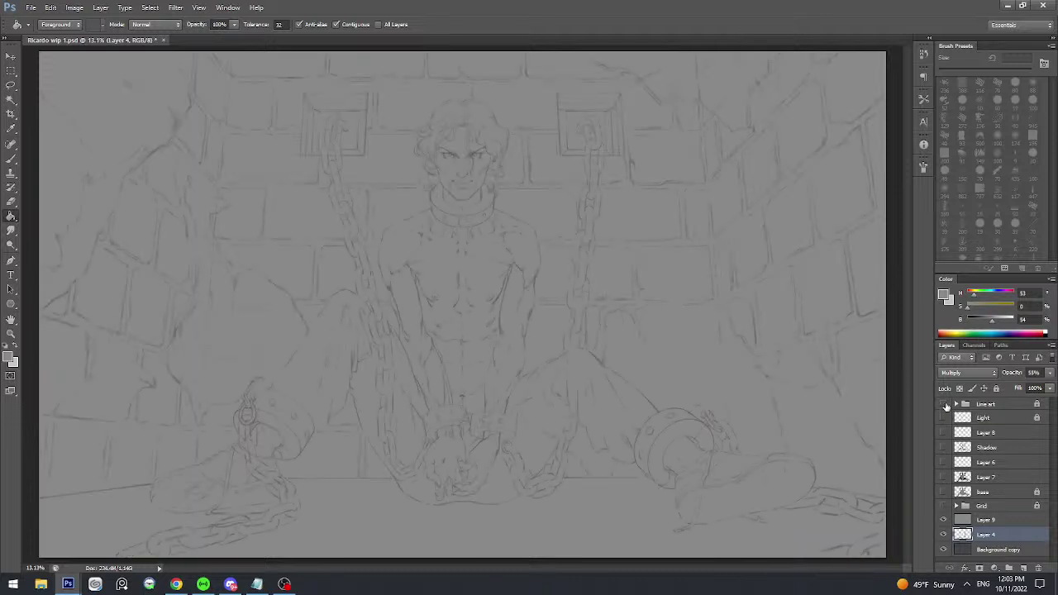
click(944, 404)
click(943, 404)
click(944, 404)
click(943, 404)
click(943, 492)
click(971, 493)
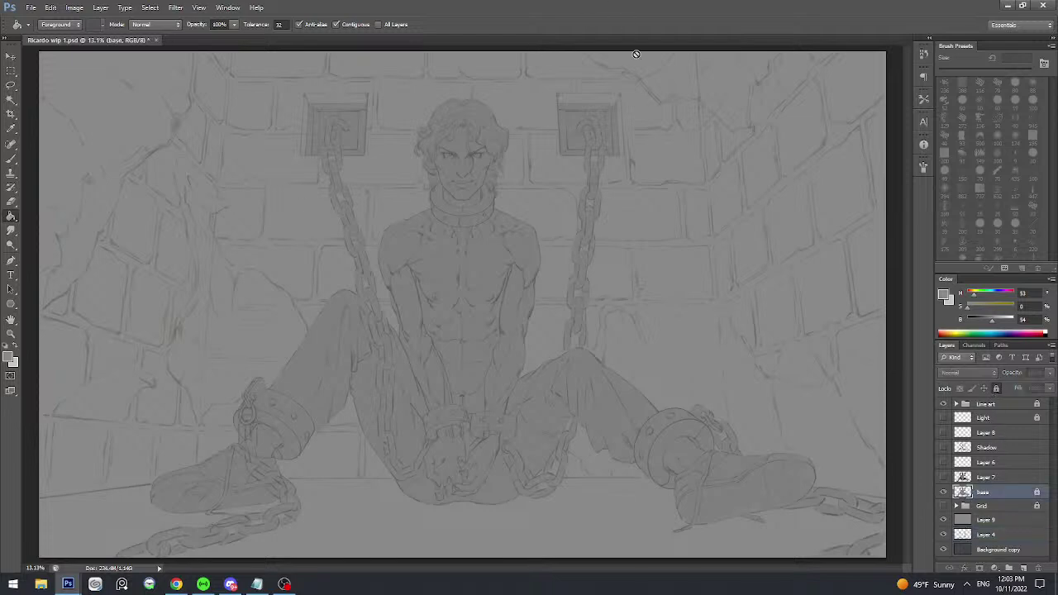
- Compare the line art with the base silhouette layer hidden and shown
key(v)
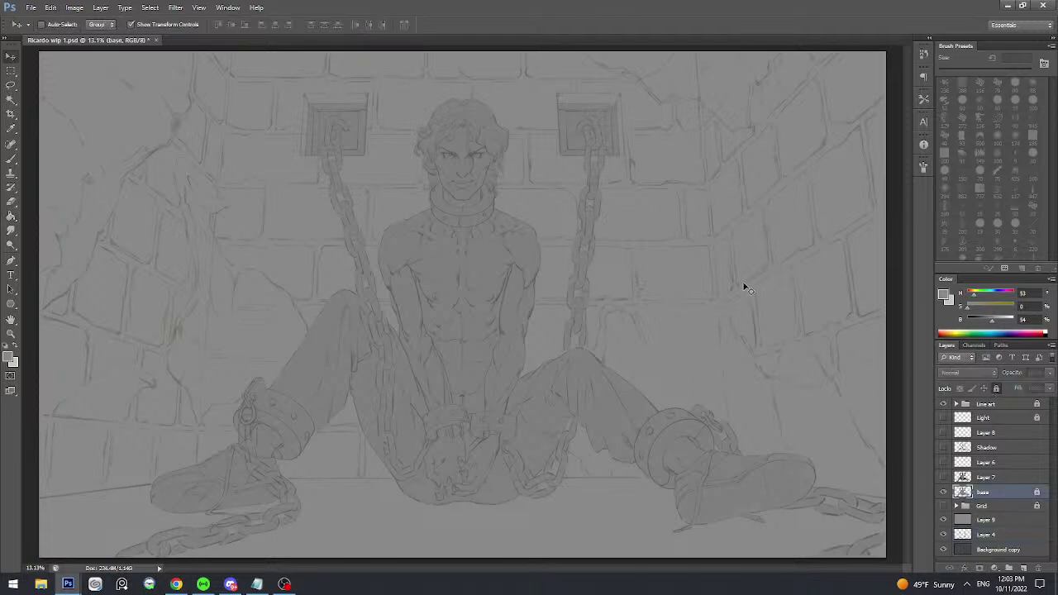
click(943, 493)
click(943, 493)
click(943, 493)
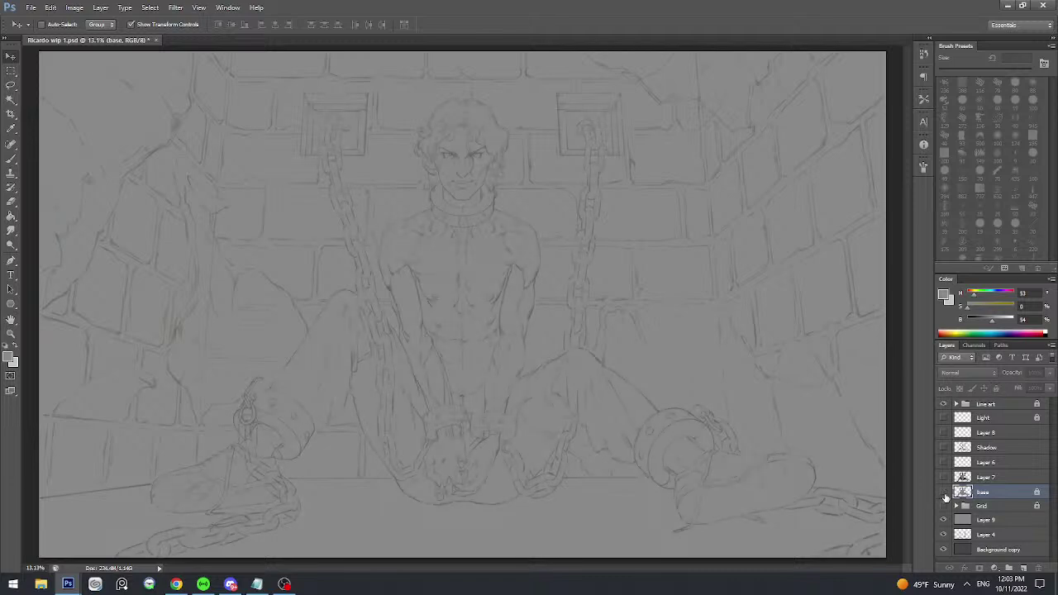
click(943, 493)
click(944, 492)
click(943, 492)
click(944, 493)
click(944, 492)
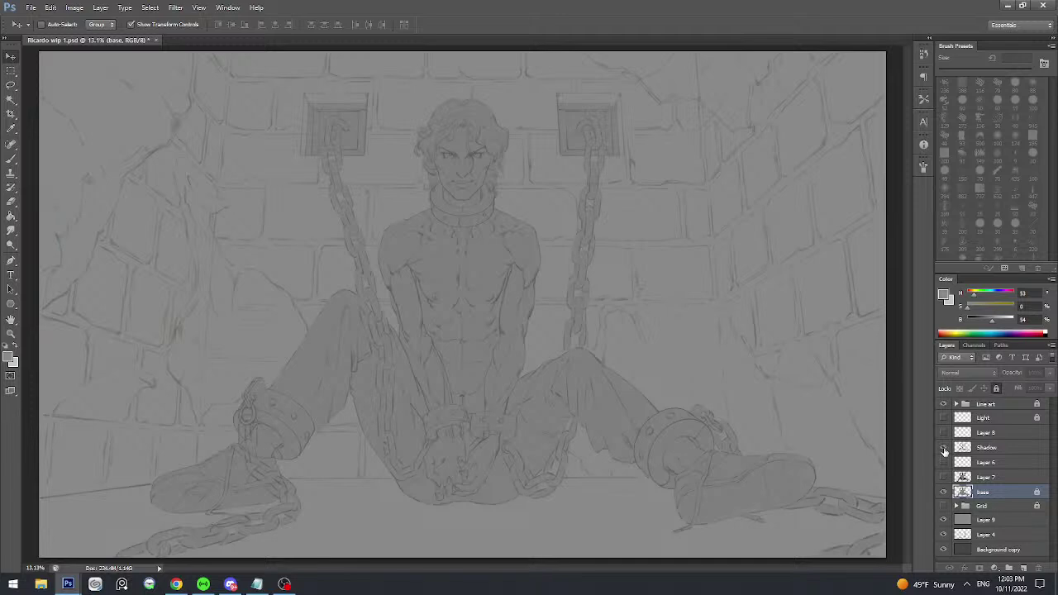
- Show and select the Shadow layer, comparing the figure with and without its shading
click(943, 447)
click(962, 447)
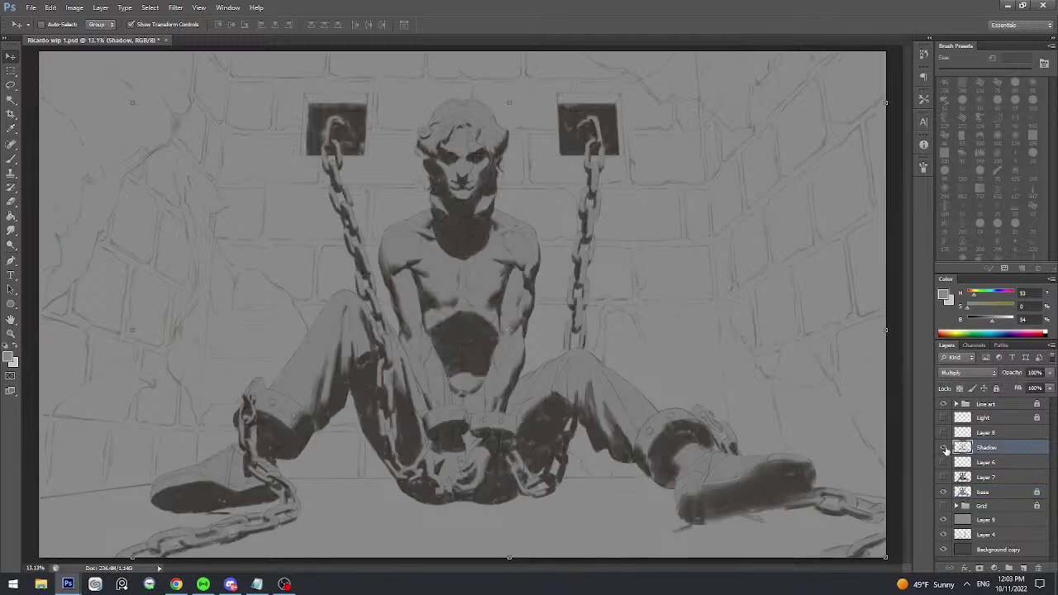
click(994, 373)
click(996, 374)
click(943, 449)
click(944, 448)
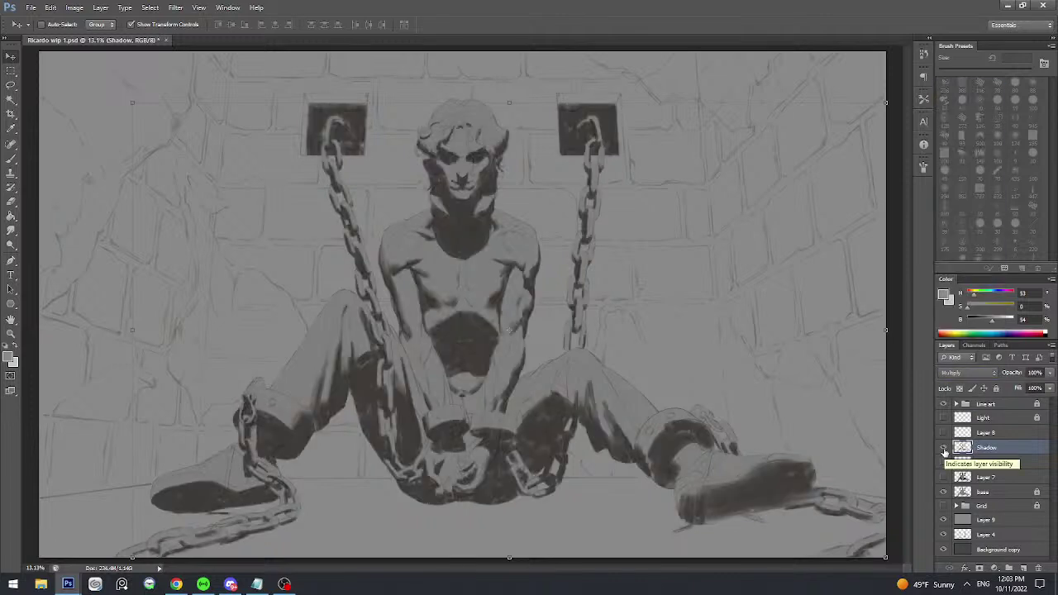
click(943, 449)
click(944, 449)
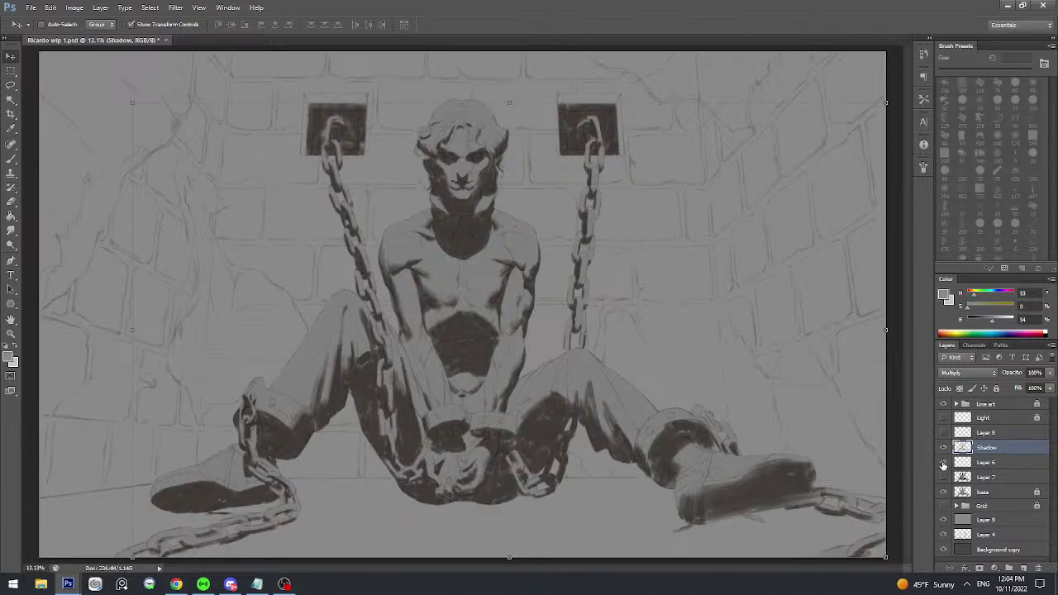
- Show and select Layer 7, and hide Layer 4 and the gray fill layer
click(943, 477)
click(953, 478)
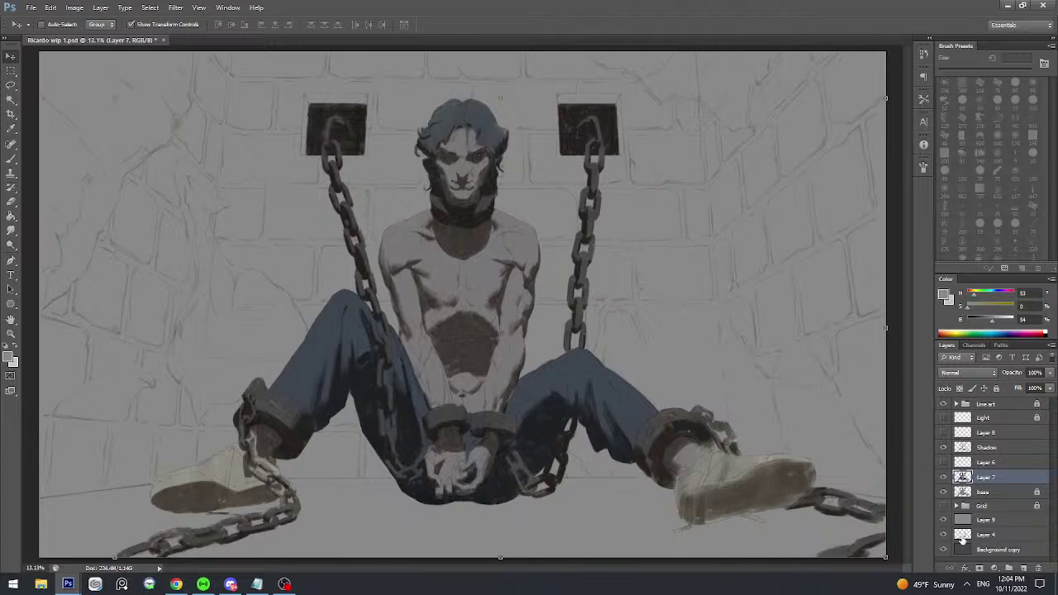
click(943, 535)
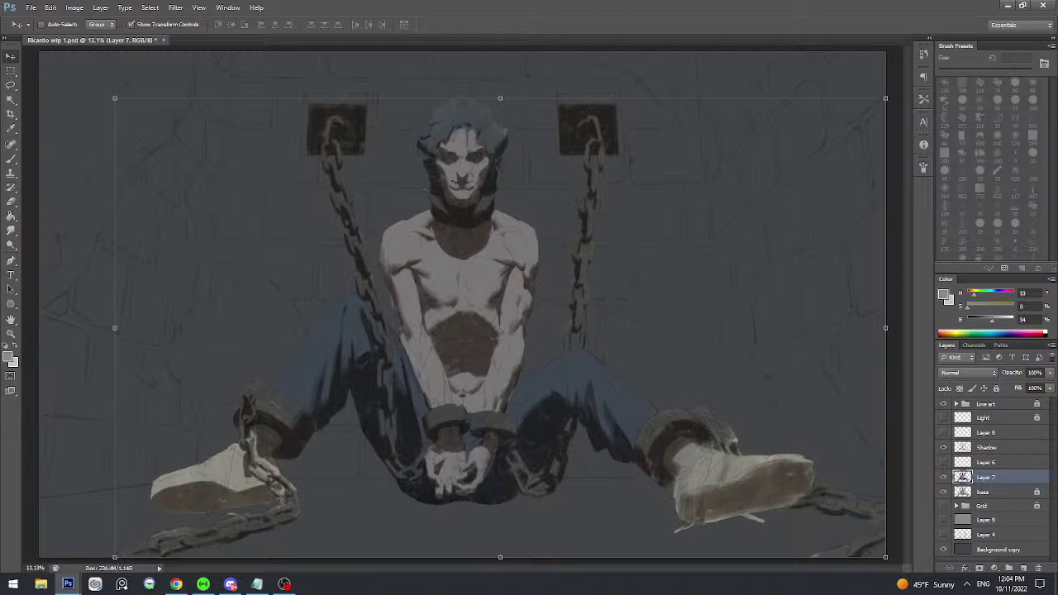
- Copy the grayscale thumbnail sketch from the other open document and paste it into the painting as a new layer
key(ctrl+Tab)
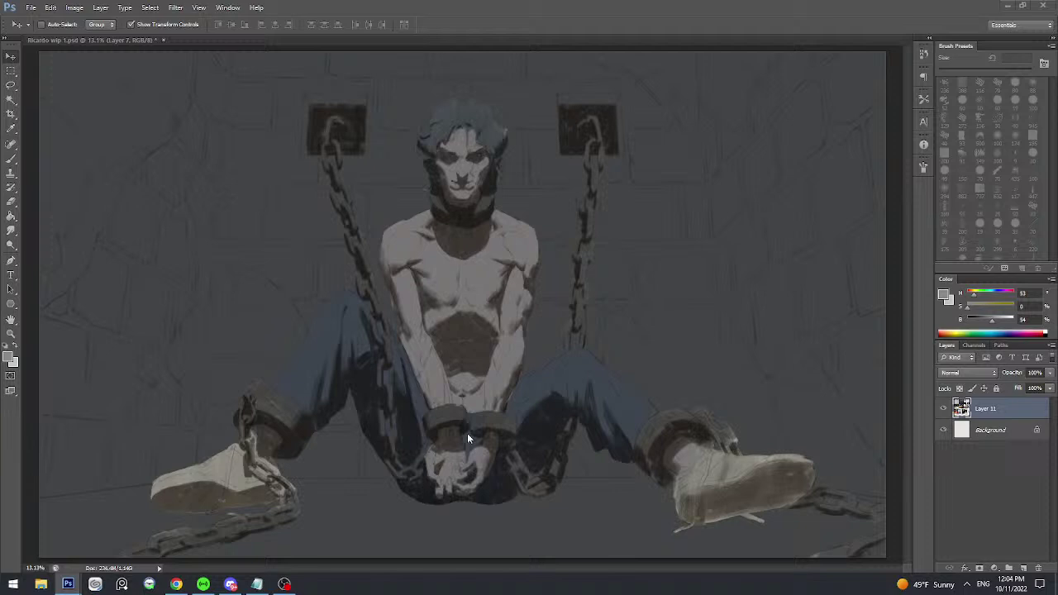
click(11, 71)
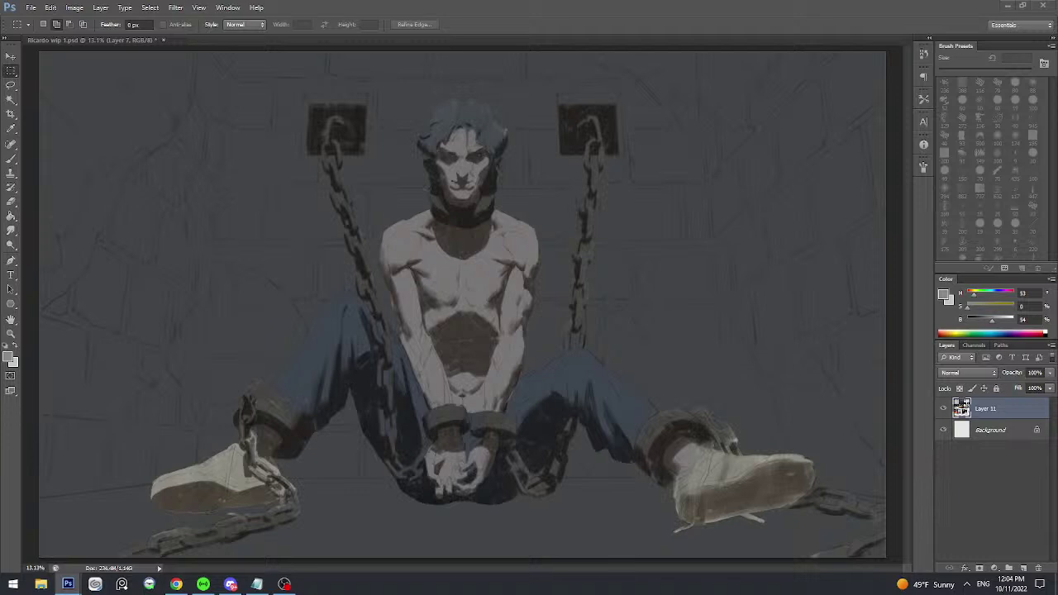
key(ctrl+a)
key(ctrl+v)
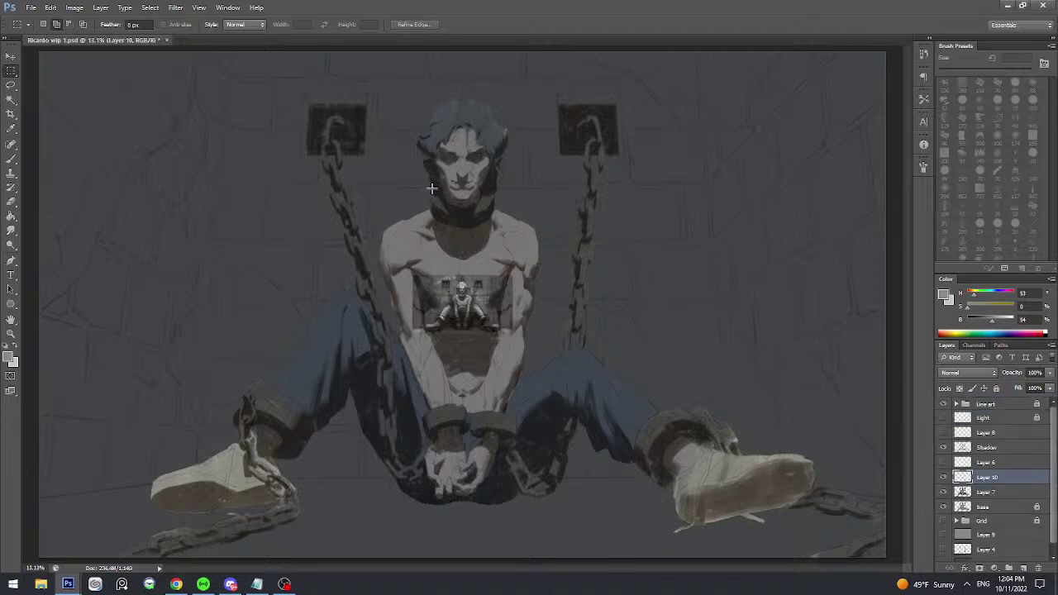
- Scale the pasted thumbnail sketch up to about 258%
key(ctrl+t)
drag(581, 257, 634, 212)
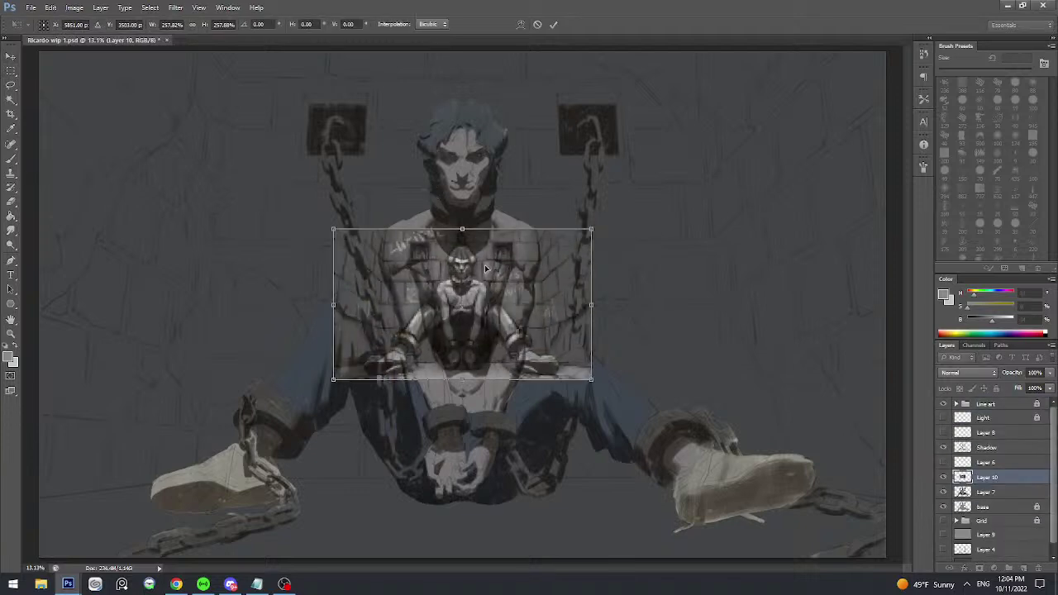
key(Return)
- Place the thumbnail sketch in the upper-left area of the canvas and move its layer above the Line art group
drag(524, 282, 260, 136)
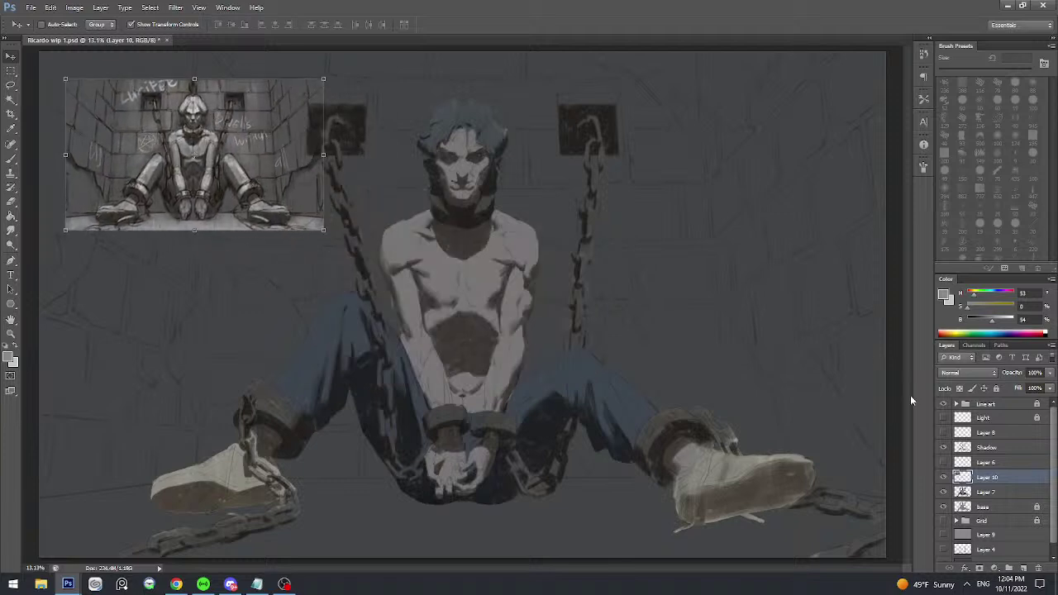
drag(989, 478, 1012, 400)
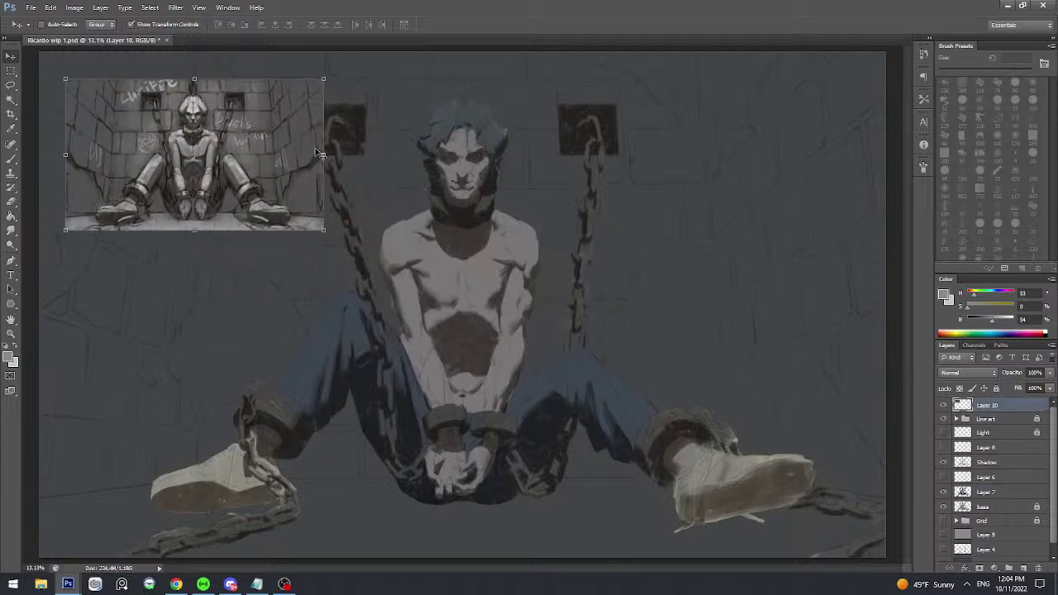
drag(265, 120, 280, 144)
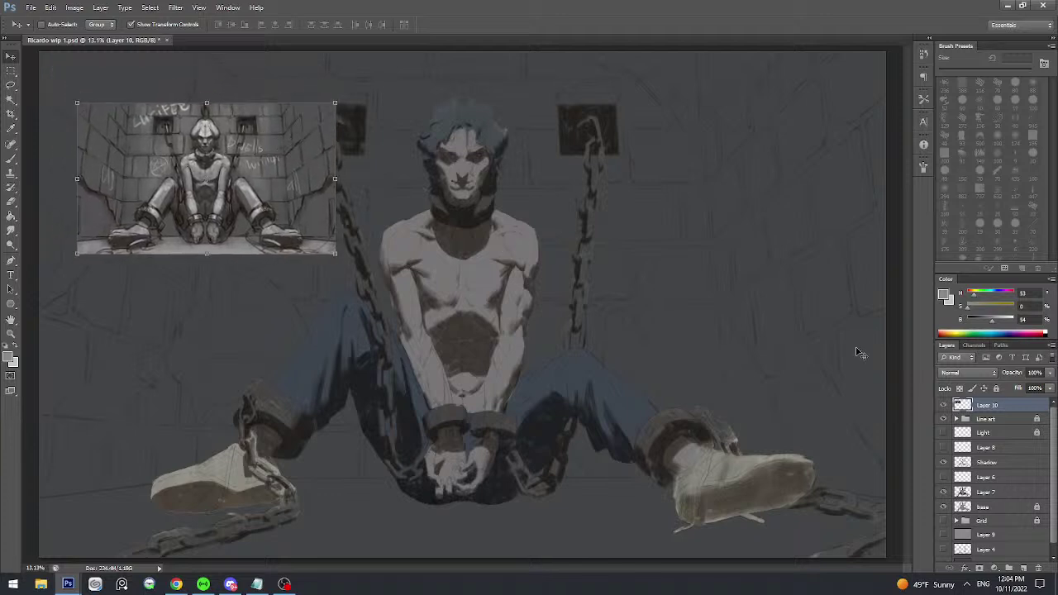
- Delete the pasted thumbnail sketch layer, compare the painting with and without the Line art group, and make Layer 4 visible
key(Delete)
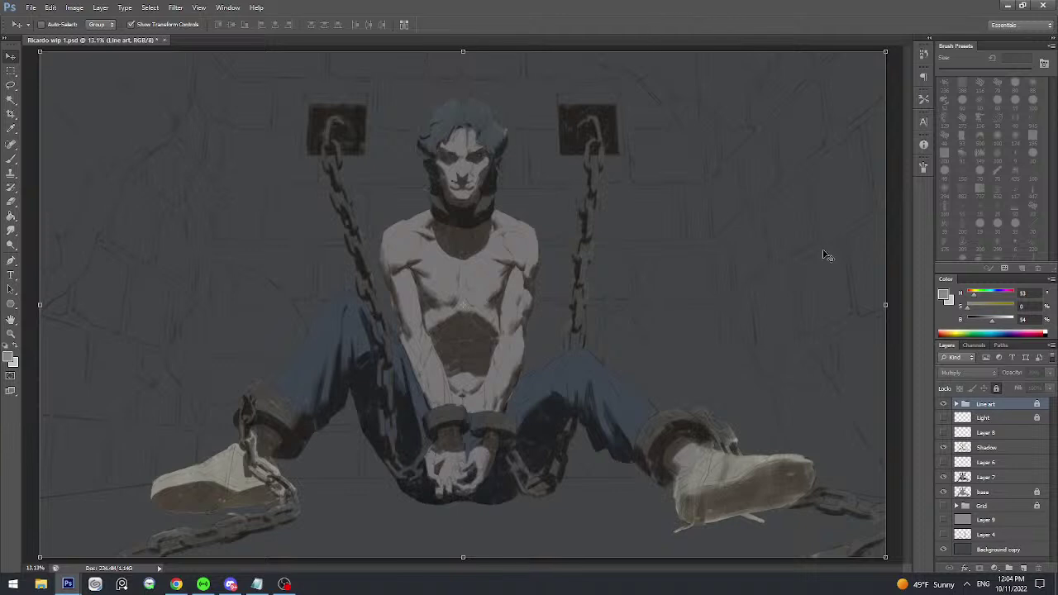
click(944, 404)
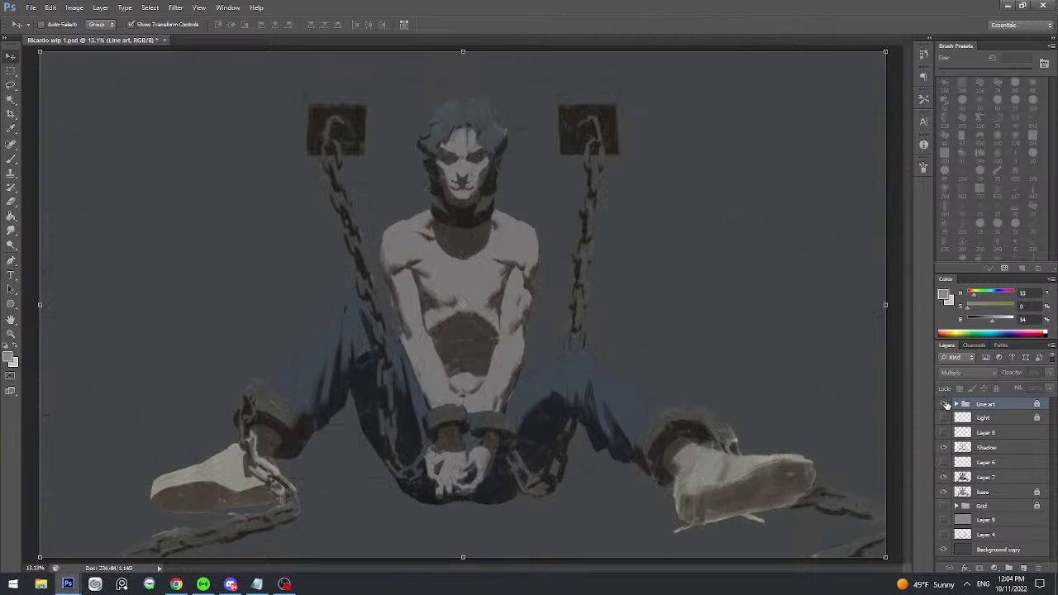
click(944, 404)
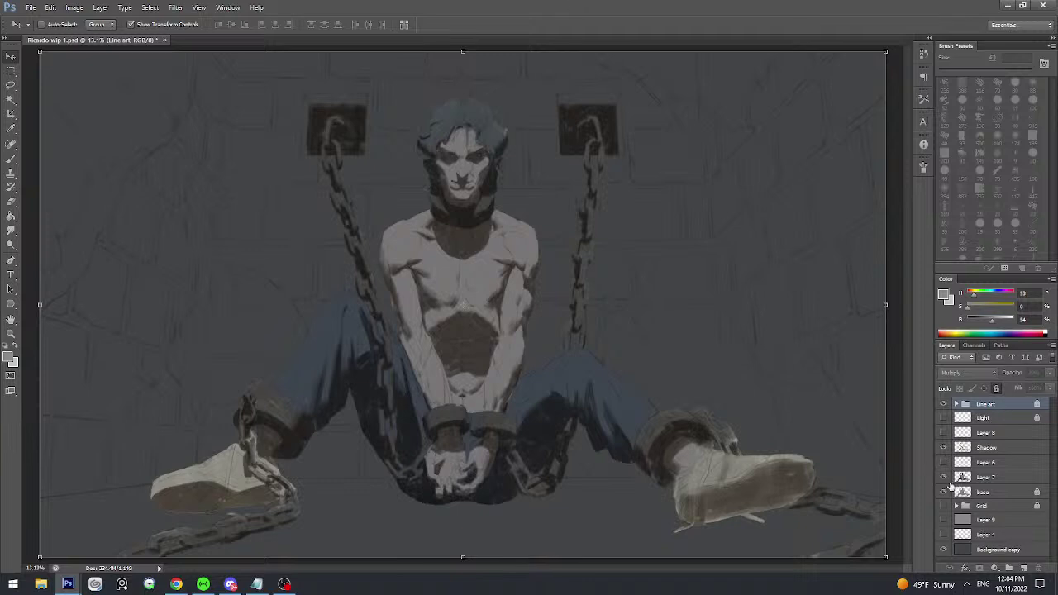
click(943, 519)
click(943, 519)
click(944, 534)
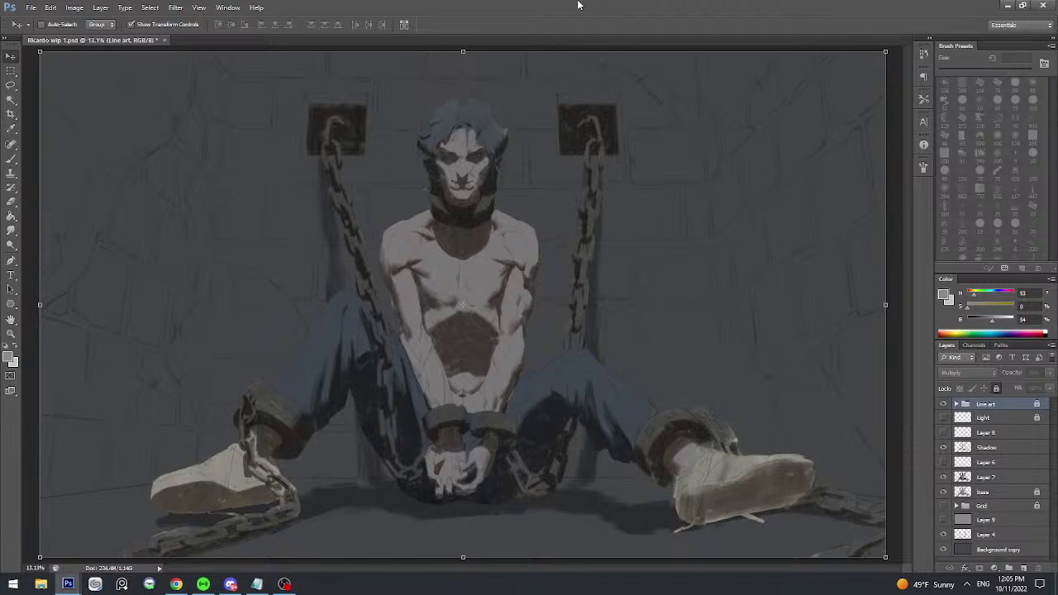
- Open the finished painting Nas A5.jpg as a quality reference, view it in full, and close it again
click(44, 580)
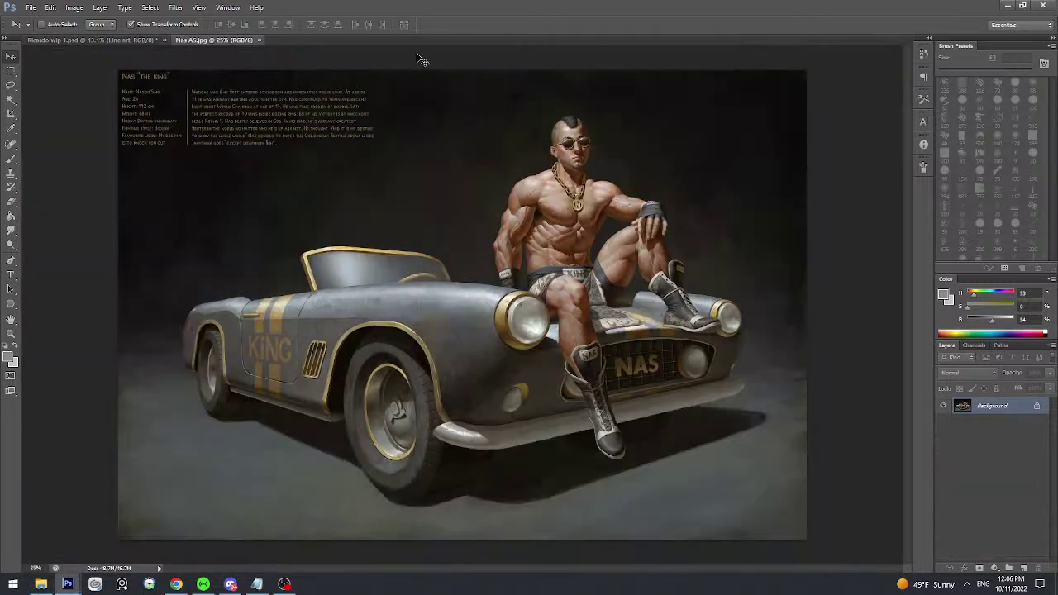
click(231, 584)
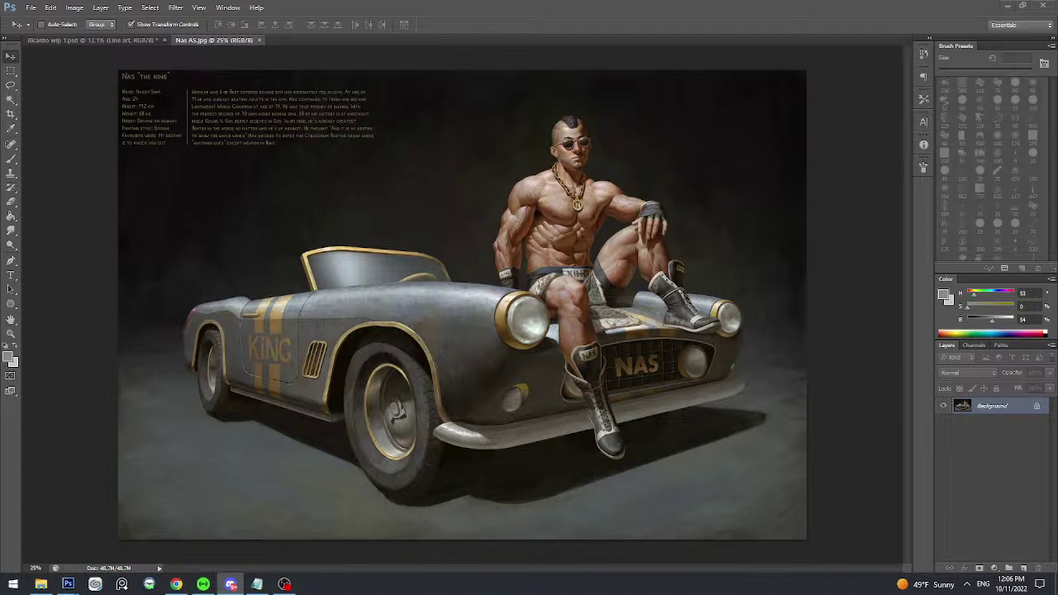
click(419, 5)
key(ctrl+0)
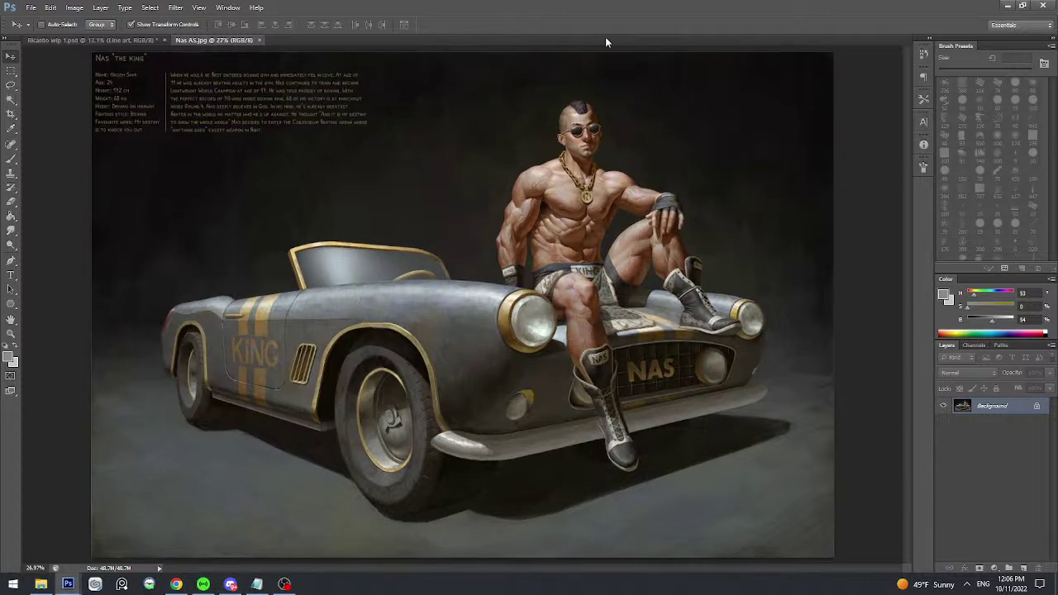
click(262, 39)
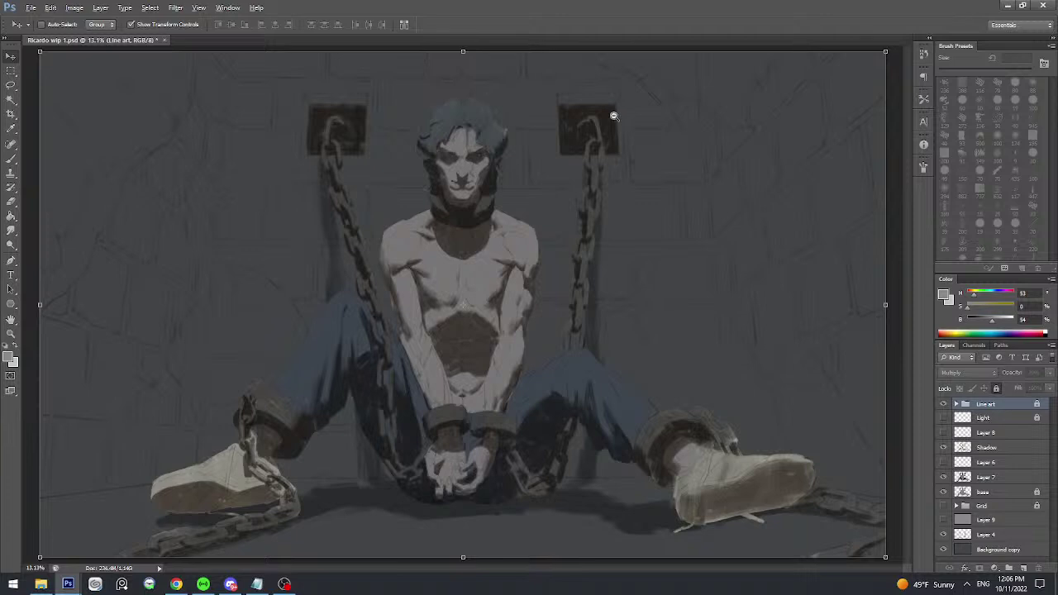
drag(613, 115, 607, 116)
key(ctrl+0)
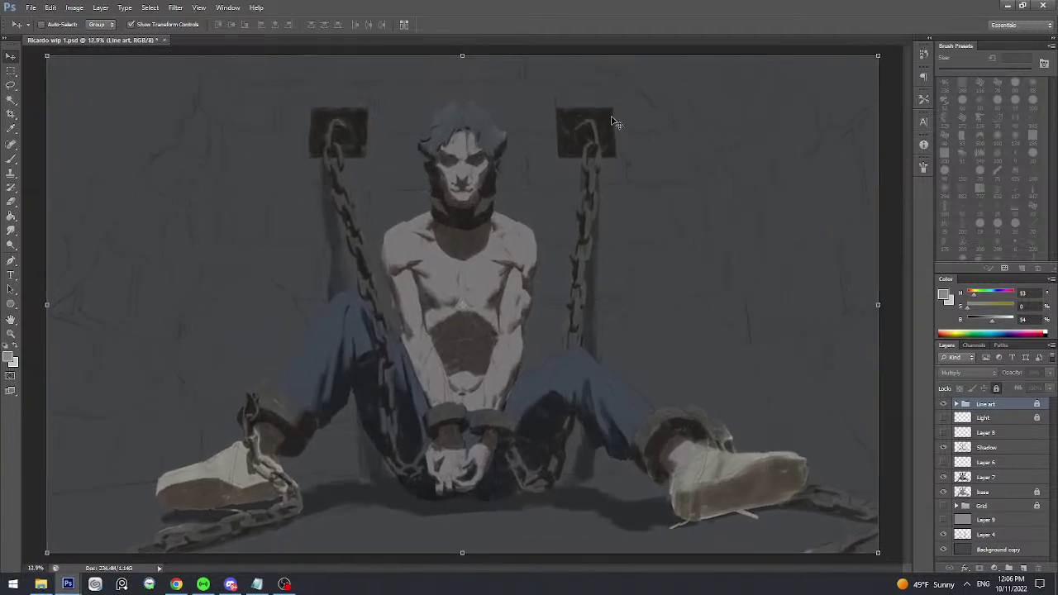
scroll(617, 119, down, 1)
scroll(618, 118, up, 1)
- Activate the Brush tool and add a new empty layer directly above Layer 7
key(b)
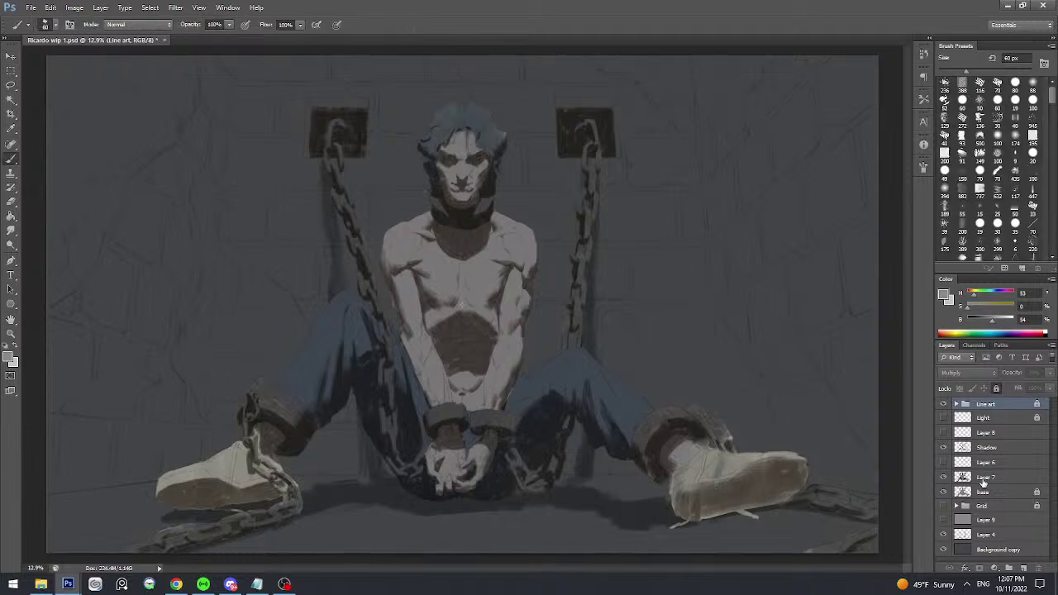
click(981, 478)
click(943, 477)
click(943, 477)
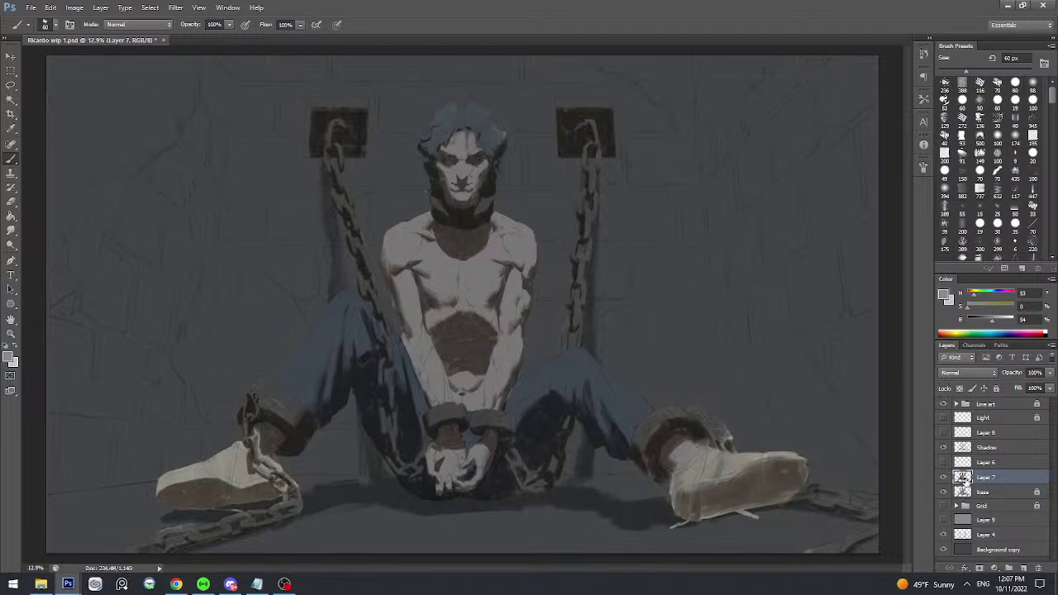
click(1024, 569)
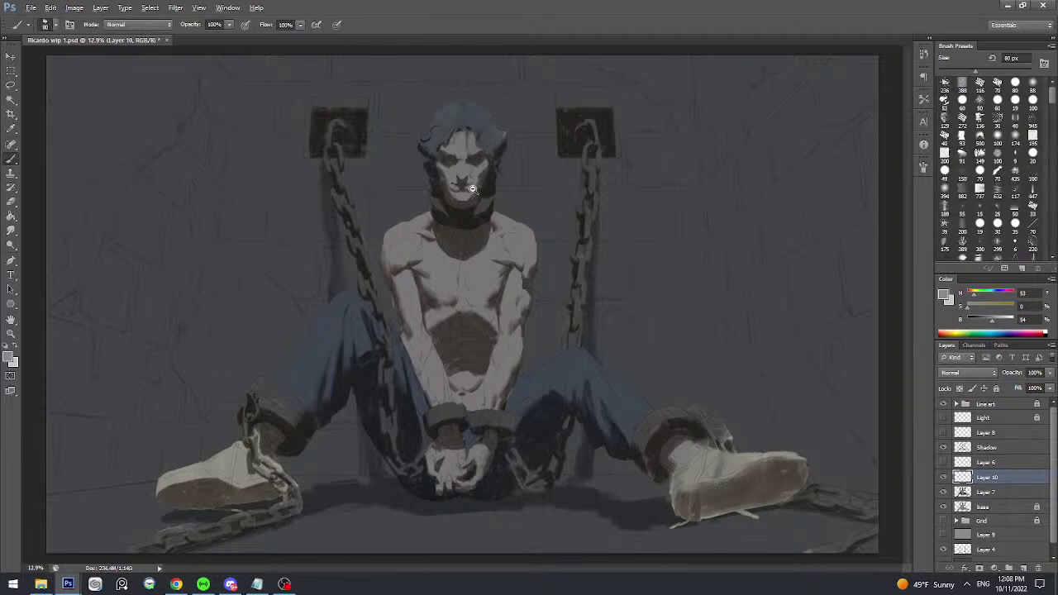
- Swap the foreground and background colors and save the painting
scroll(477, 183, up, 2)
drag(489, 178, 518, 158)
scroll(529, 165, up, 2)
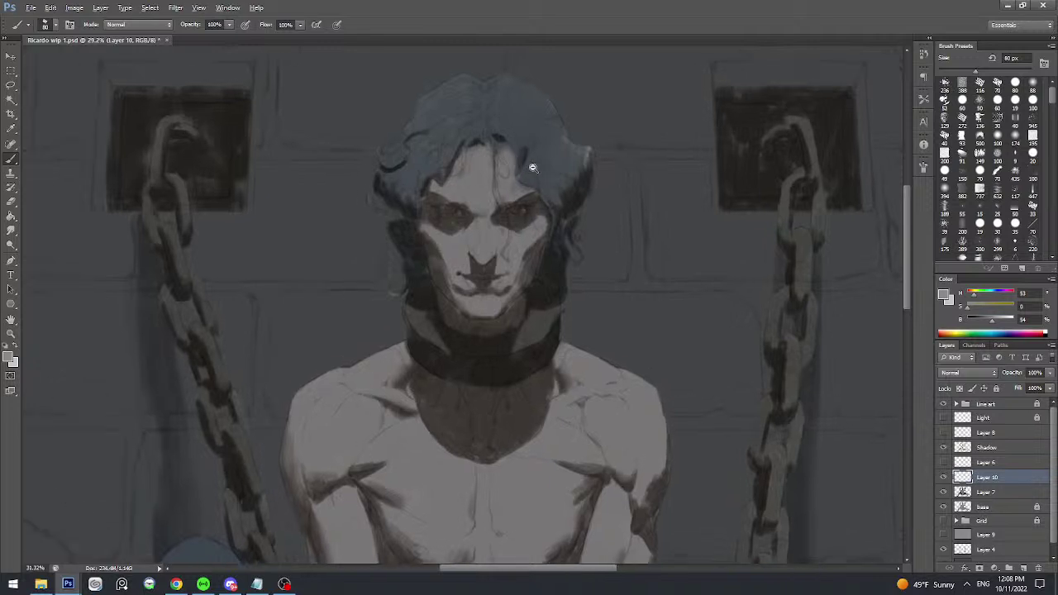
scroll(589, 140, down, 3)
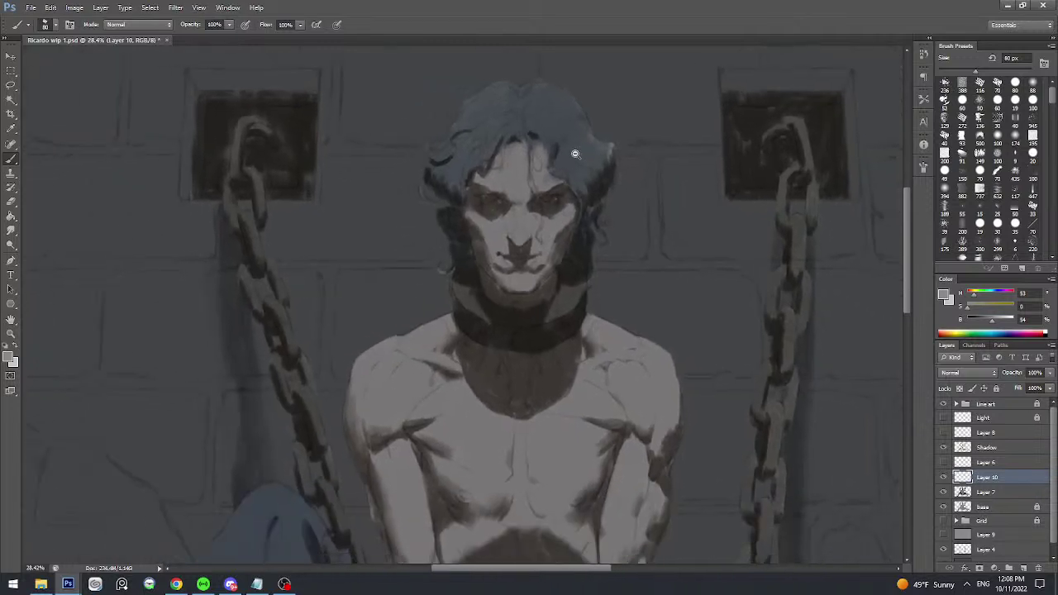
scroll(589, 155, up, 3)
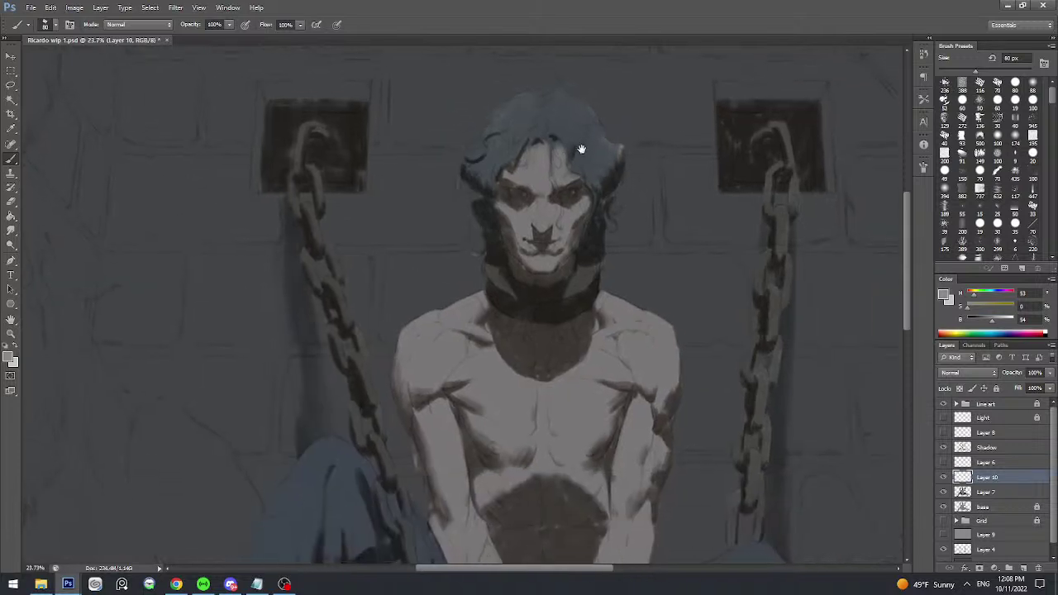
key(x)
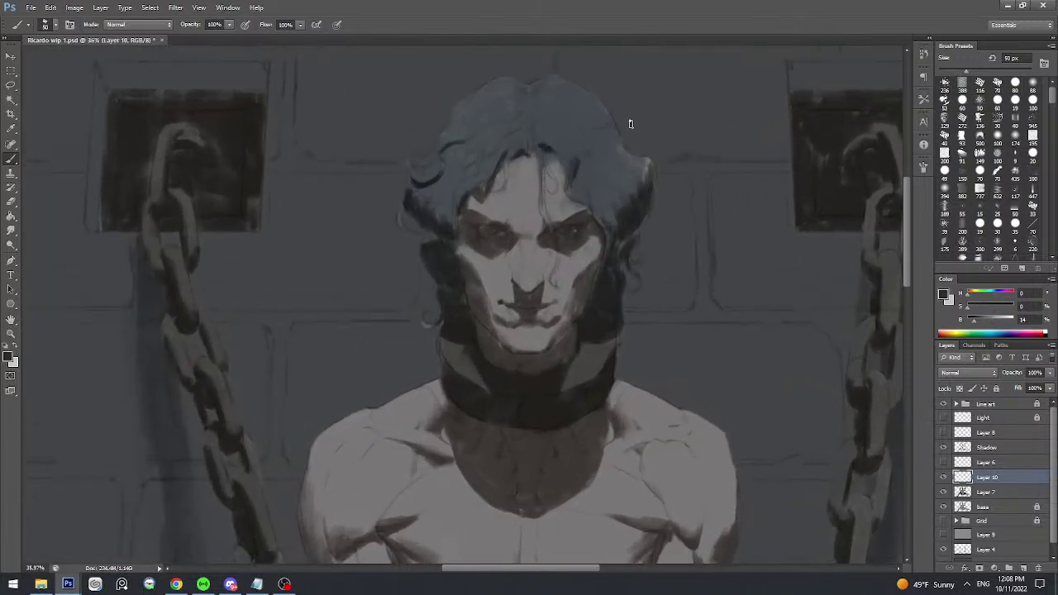
key(ctrl+s)
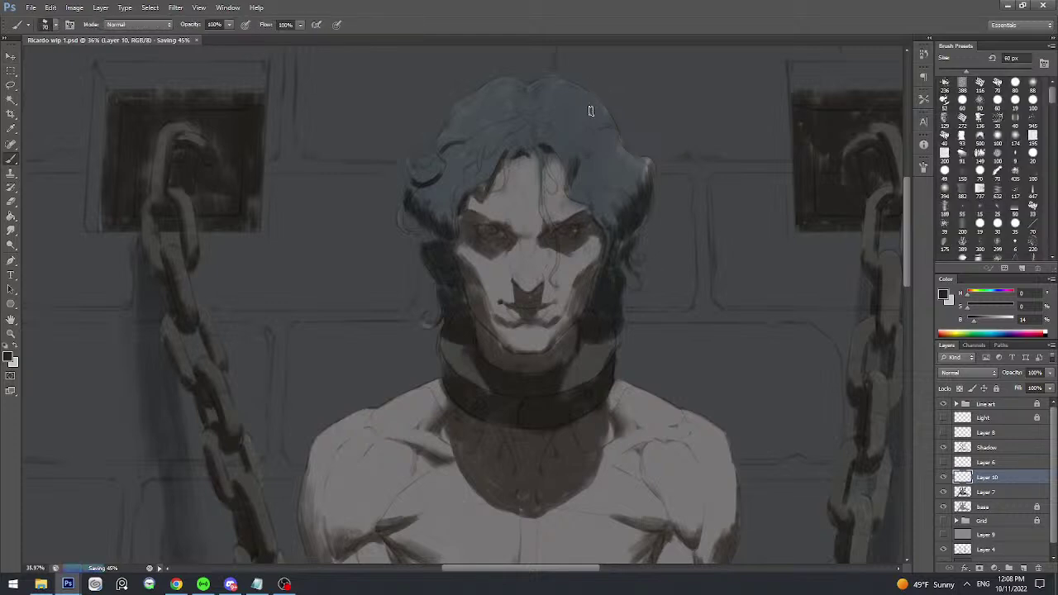
- Sample the light skin tone from the figure's forehead as the painting color and enlarge the brush by two increments
alt+click(529, 197)
key(])
key(])
mouse_move(613, 168)
mouse_down()
mouse_move(553, 175)
mouse_move(577, 162)
mouse_up()
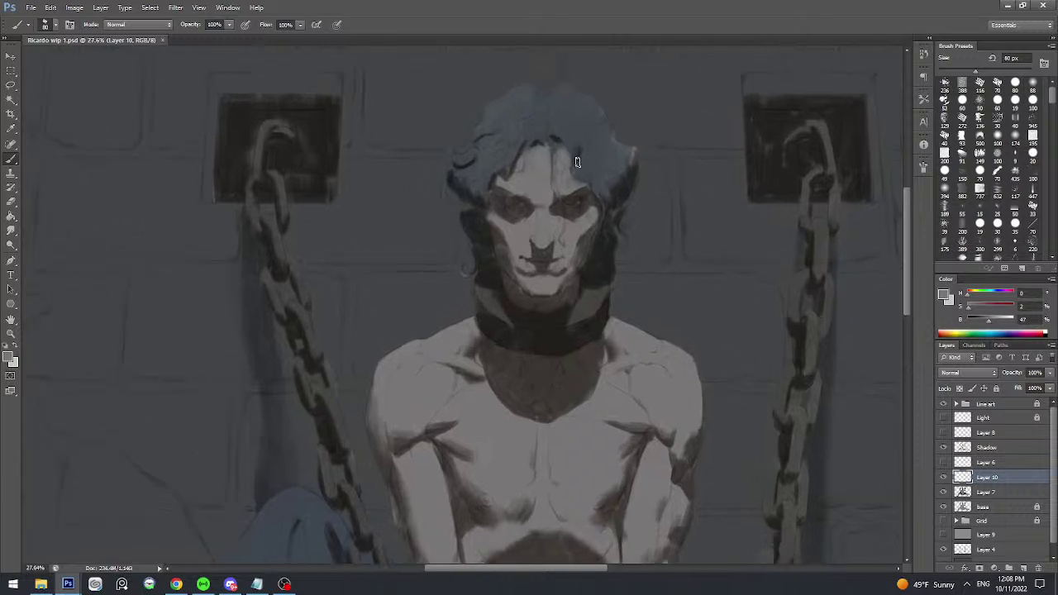
- Add a Hue/Saturation adjustment layer clipped to the Shadow layer
click(973, 446)
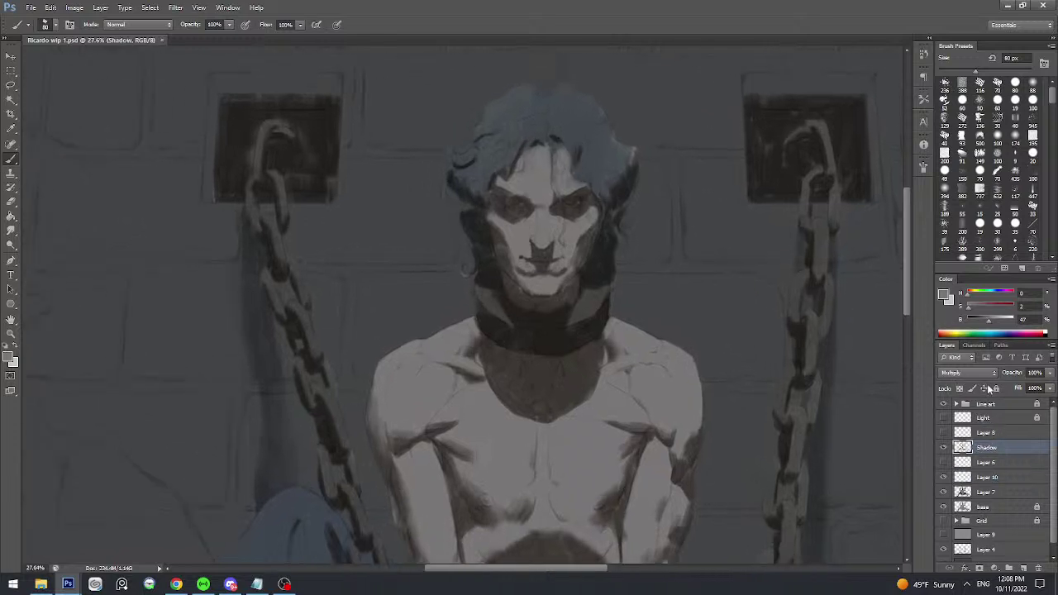
drag(1049, 374, 1028, 388)
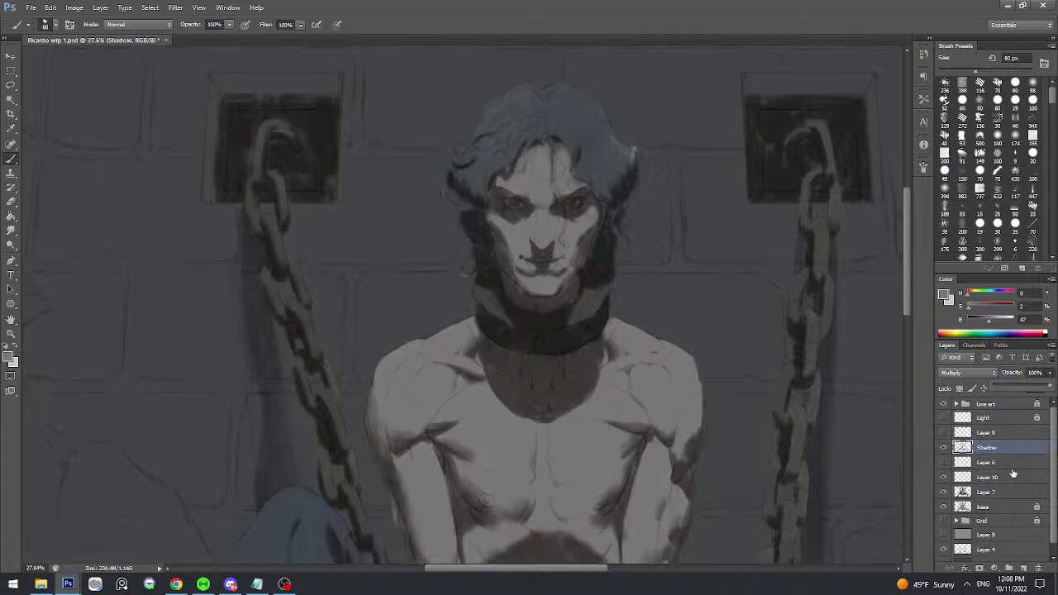
click(1008, 569)
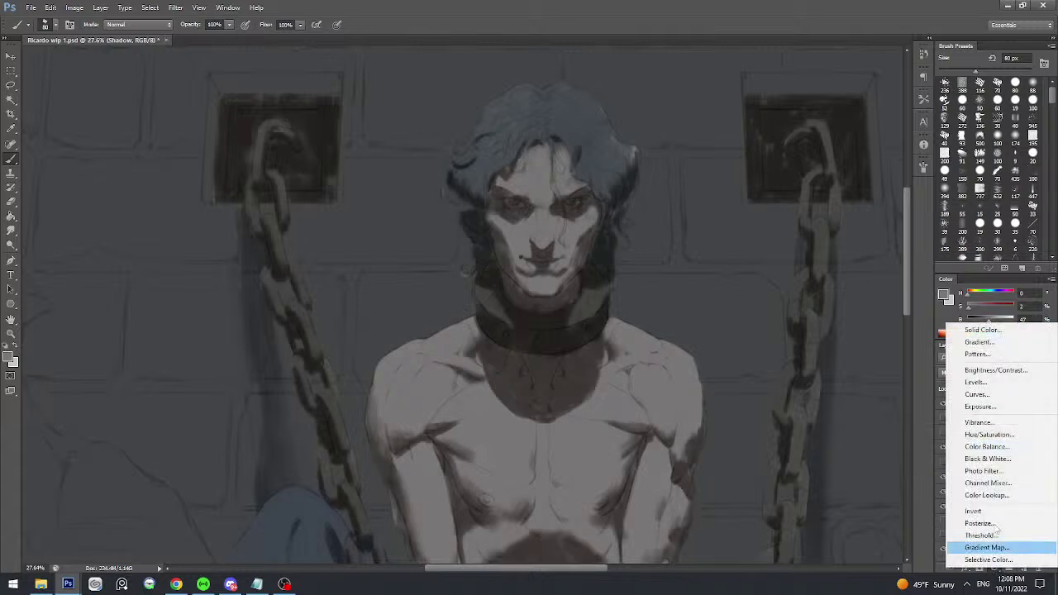
click(986, 436)
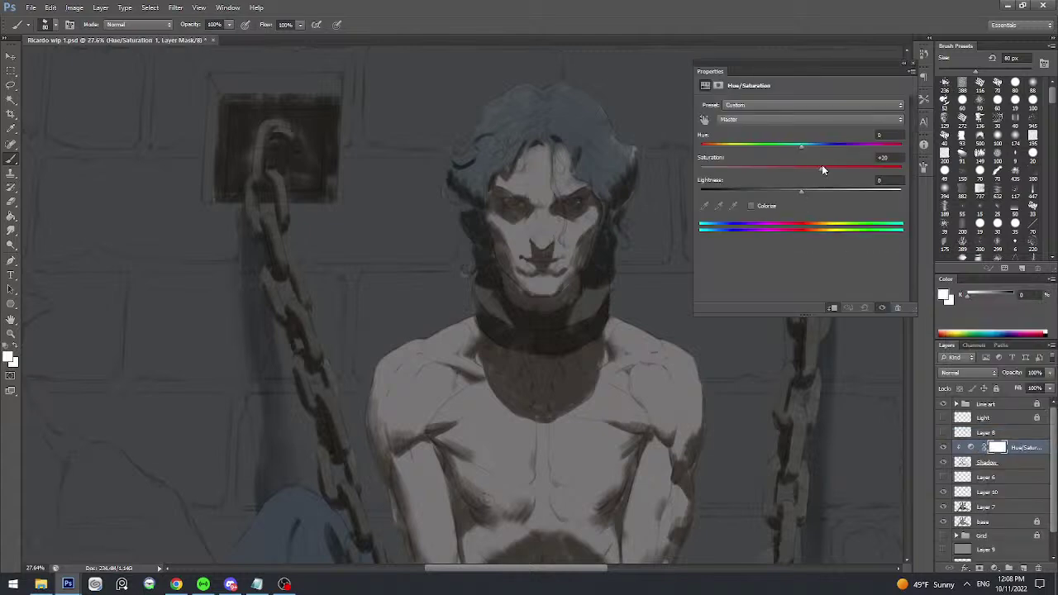
- Set the shadow adjustment's saturation to +58 and lightness to -11, try a hue of +15, and settle on a near-neutral hue
drag(867, 171, 789, 194)
mouse_move(795, 148)
mouse_down()
mouse_move(751, 145)
mouse_move(817, 147)
mouse_move(803, 150)
mouse_up()
click(815, 147)
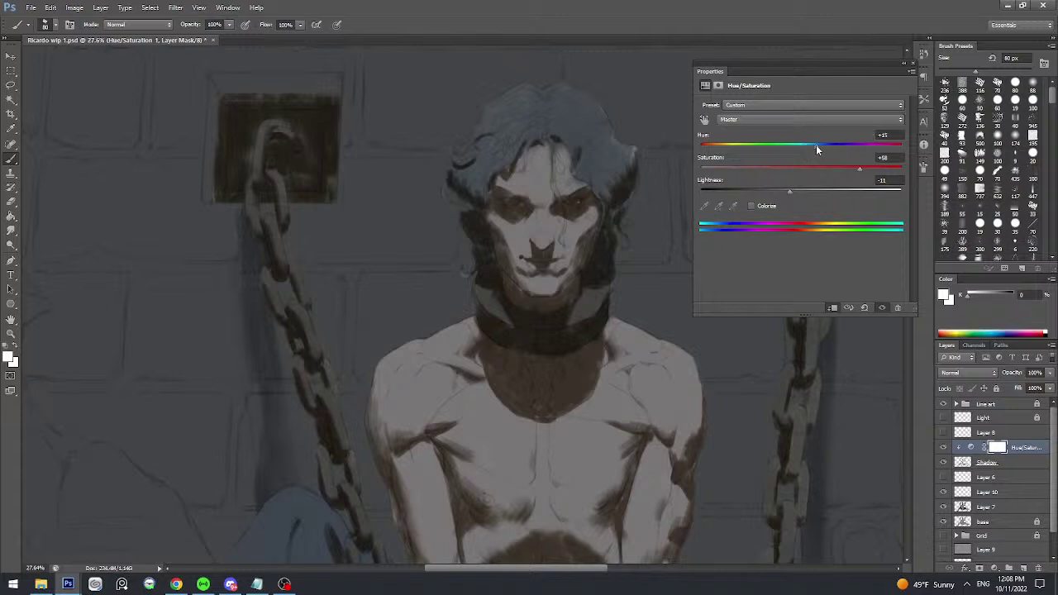
key(ctrl+0)
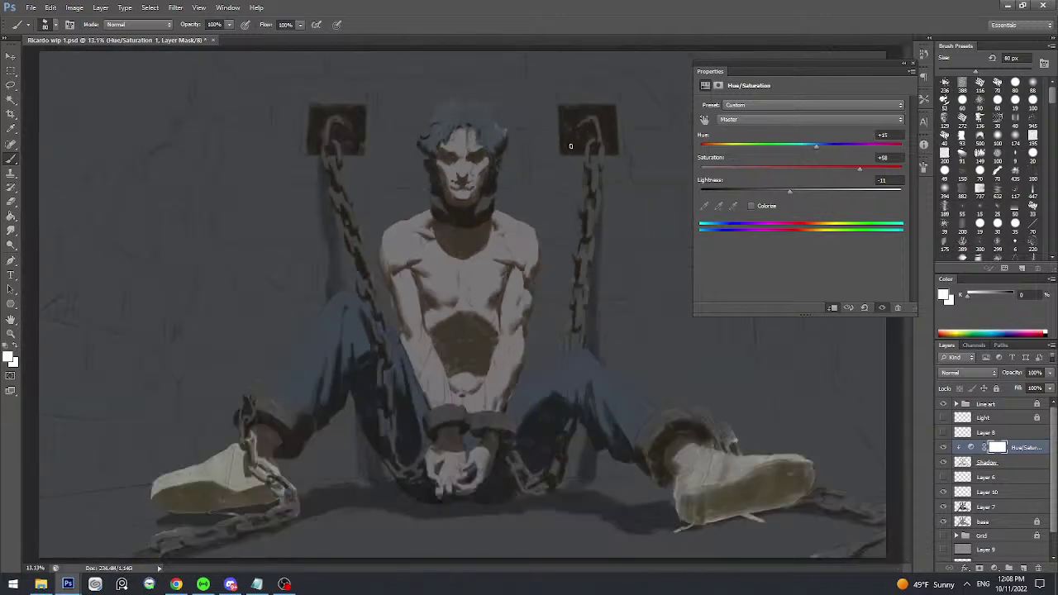
click(802, 146)
click(912, 63)
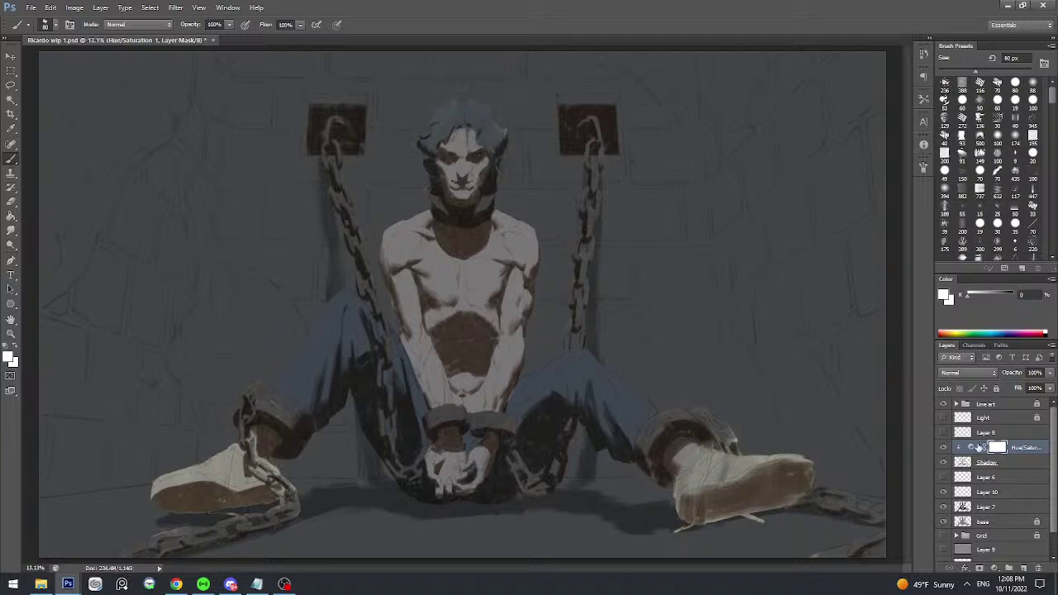
- Merge the Hue/Saturation adjustment into Shadow, and merge Shadow with the layers below it down through base
key(ctrl+e)
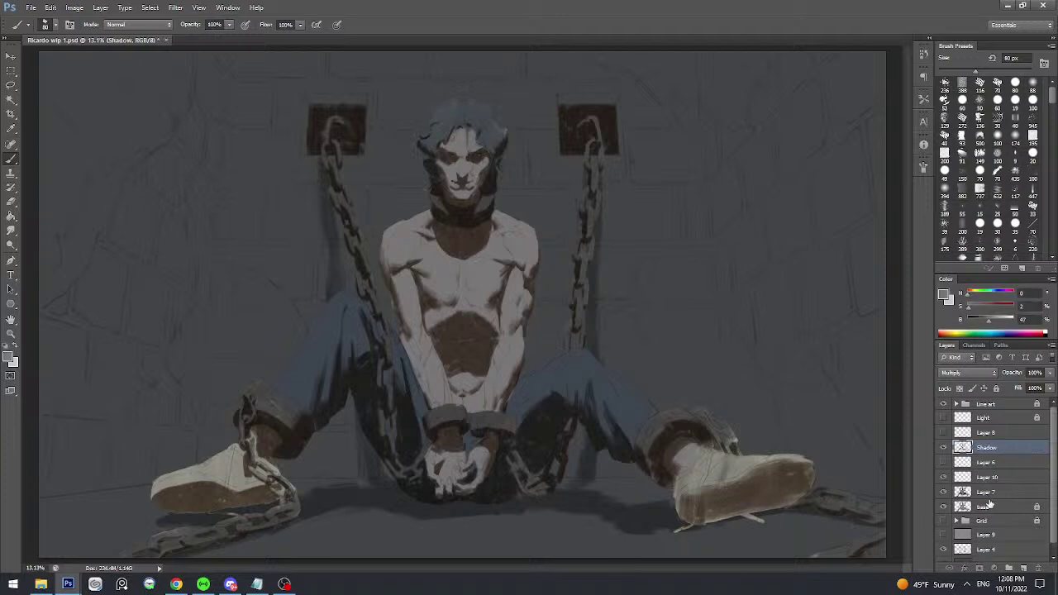
shift+click(990, 498)
key(ctrl+e)
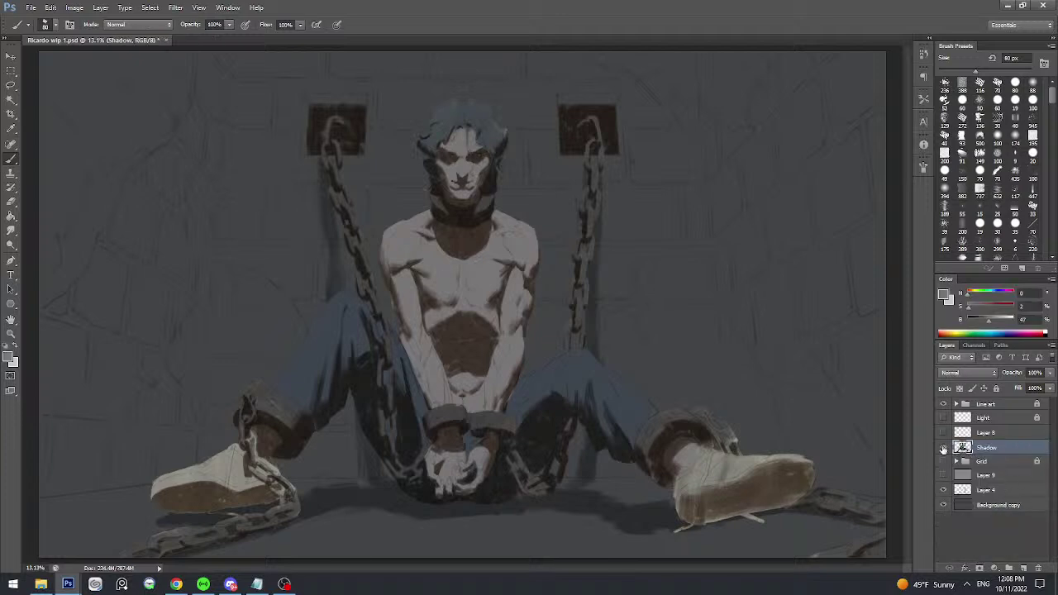
- Check the merged Shadow layer by toggling its visibility, and save the painting as a new version named Ricardo wip 2.psd
click(943, 447)
click(943, 447)
key(ctrl+shift+s)
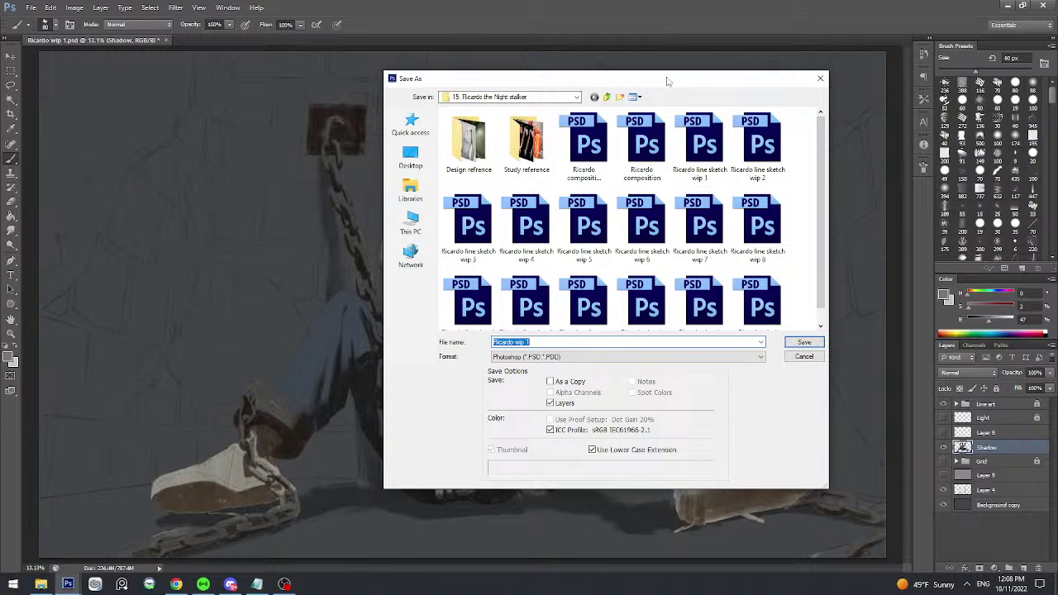
key(Escape)
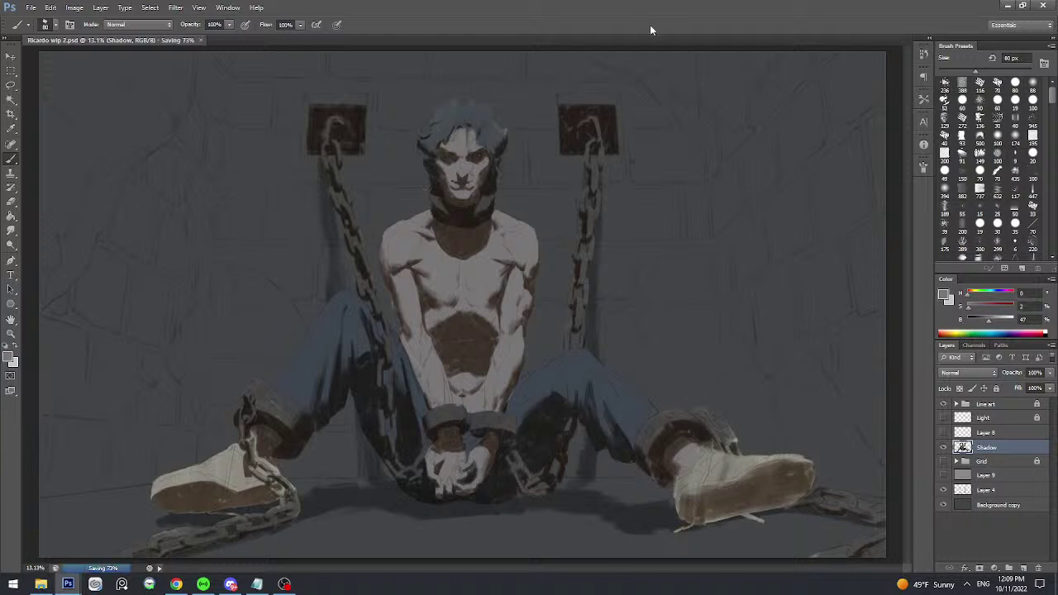
- Duplicate the merged Shadow layer, hide the original, and add and select a new empty layer above the copy
click(1023, 568)
drag(998, 465, 1023, 568)
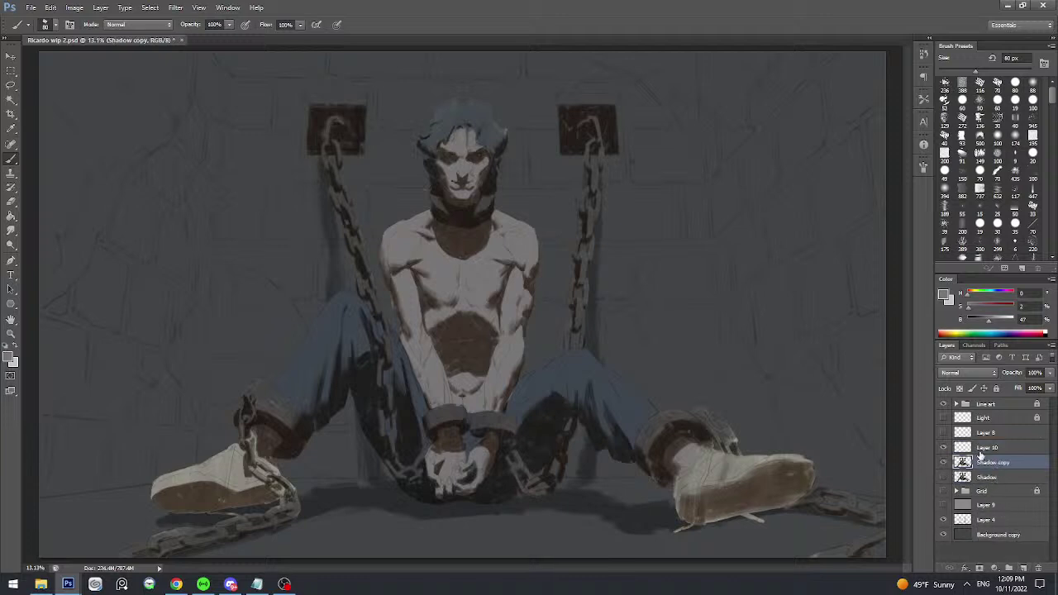
drag(982, 449, 996, 450)
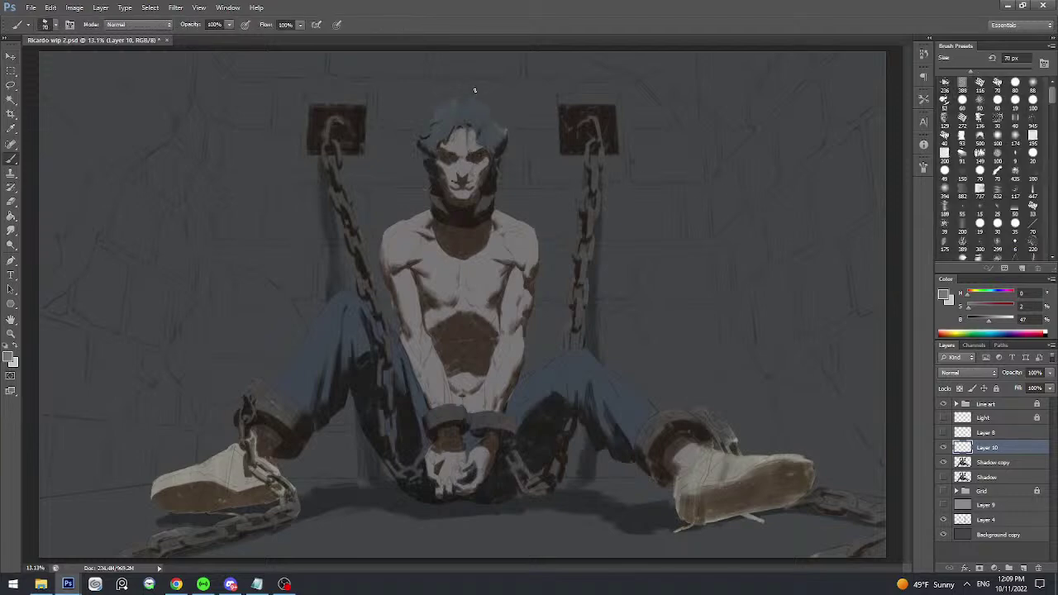
- Paint darker tones on the crown of the figure's blue hair on the new layer, using colors sampled from the surrounding painting
drag(499, 121, 652, 228)
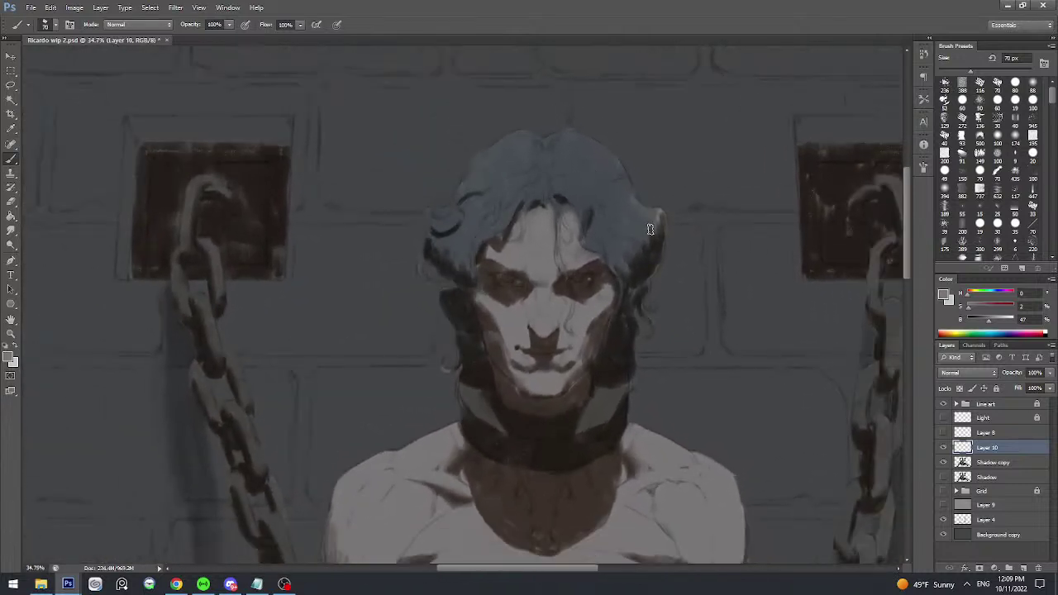
alt+click(617, 193)
key(bracketright)
key(bracketright)
mouse_move(617, 165)
mouse_down()
mouse_move(626, 193)
mouse_move(602, 185)
mouse_move(616, 215)
mouse_move(600, 204)
mouse_move(607, 229)
mouse_move(594, 207)
mouse_move(604, 197)
mouse_move(621, 177)
mouse_up()
alt+click(600, 168)
alt+click(620, 177)
scroll(619, 151, down, 2)
scroll(612, 132, up, 3)
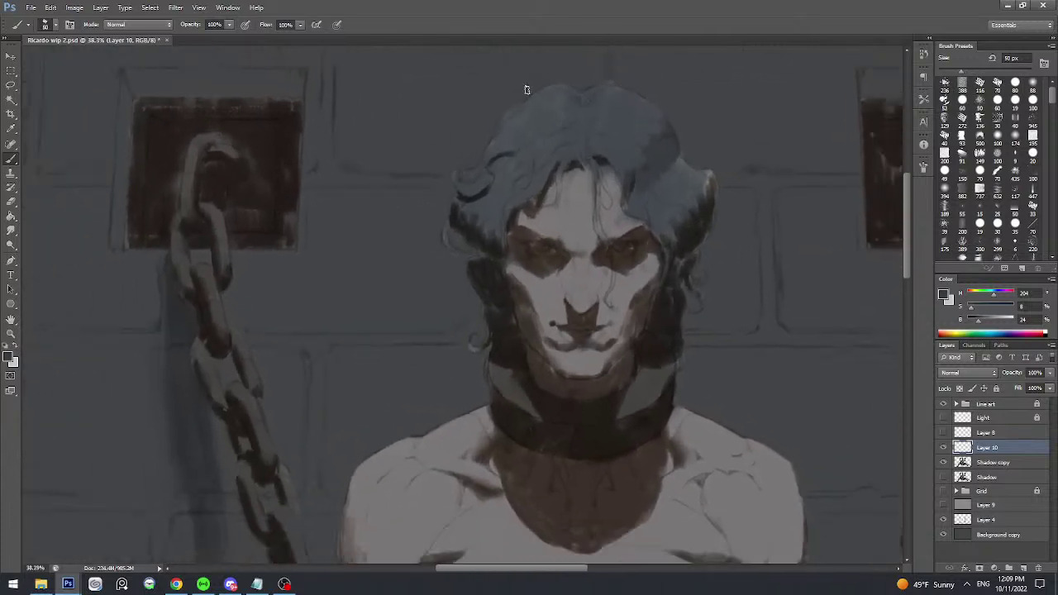
- Enlarge the brush to 60 px and paint another tone stroke through the hair above the forehead
scroll(525, 159, up, 1)
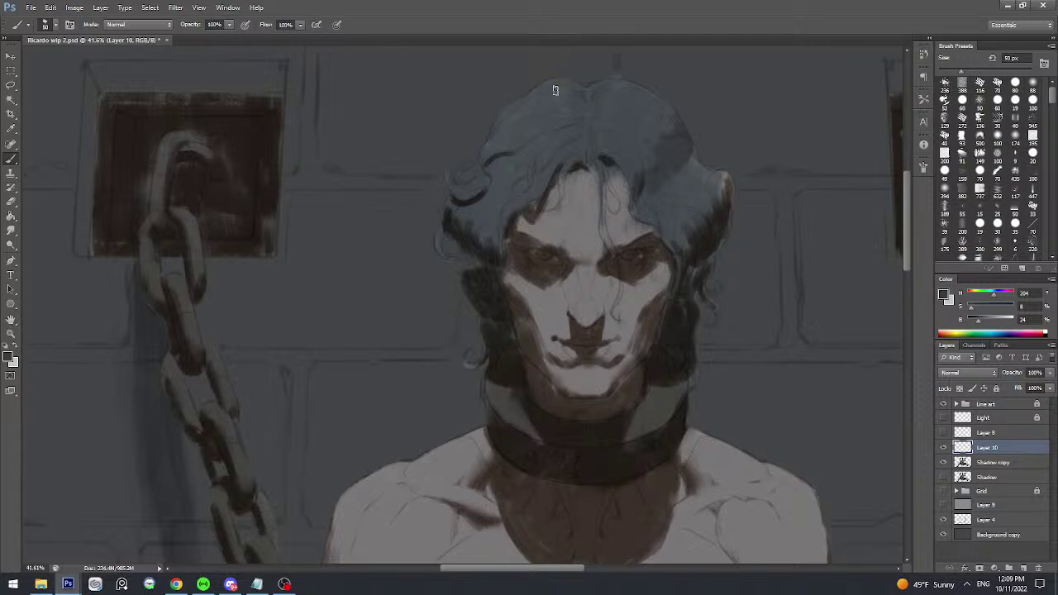
key(])
drag(601, 132, 569, 172)
- Sample the forehead skin, shift it to a light blue-gray at 75% brightness, and paint a highlight above the left-hand brow
alt+click(562, 184)
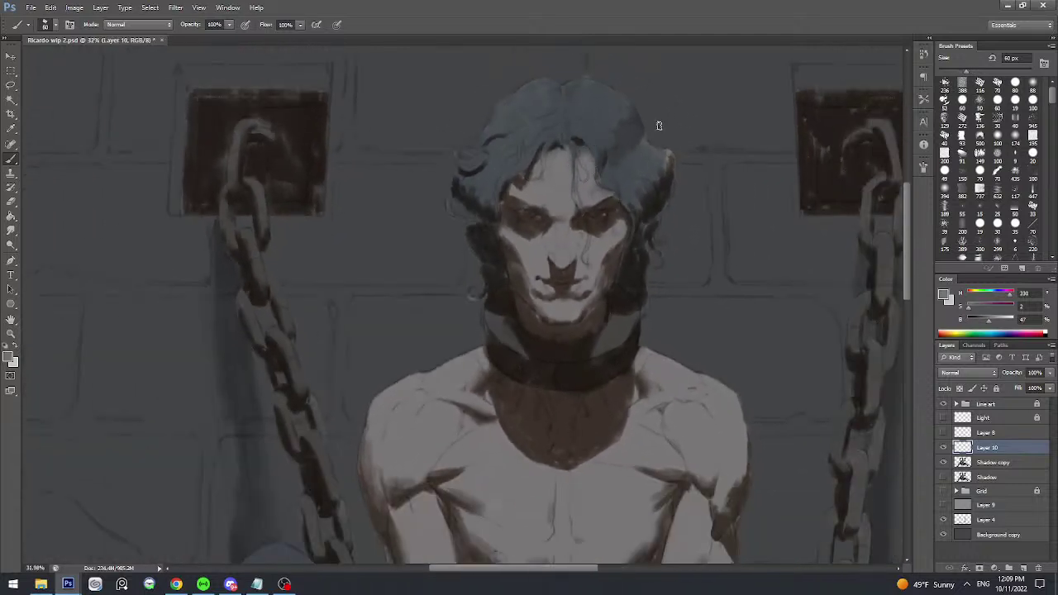
drag(990, 320, 996, 322)
click(993, 293)
click(1001, 320)
scroll(540, 193, up, 1)
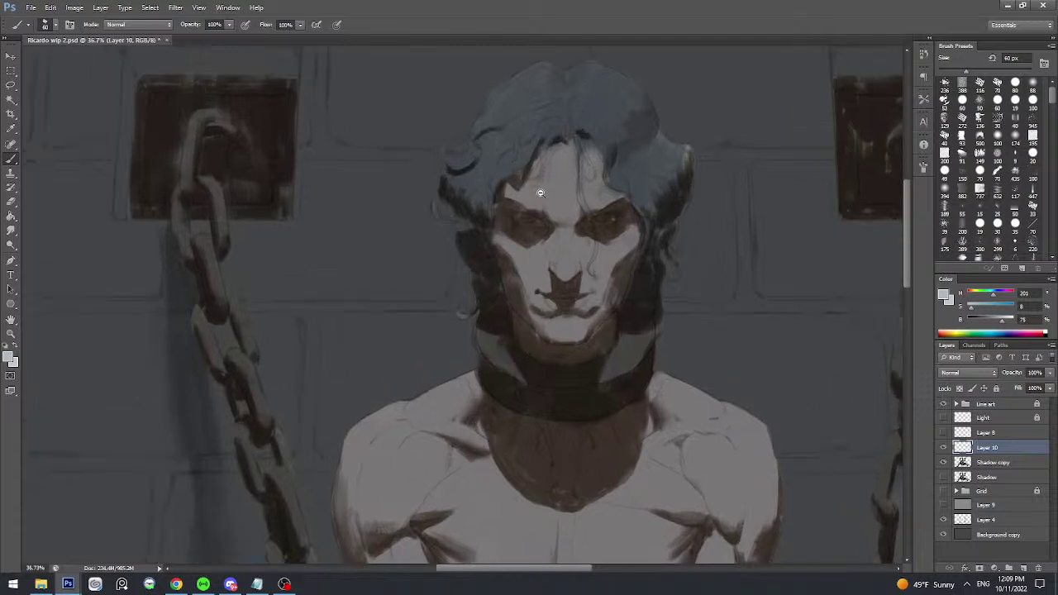
scroll(540, 193, up, 1)
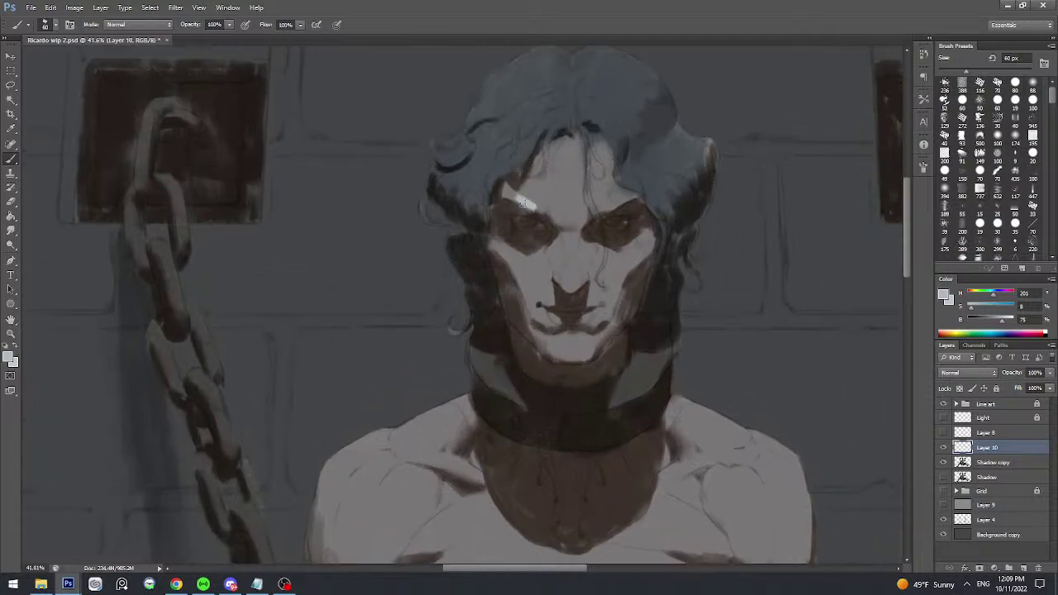
drag(522, 203, 560, 213)
- Block in a pale vertical highlight down the center of the forehead with a 90 px brush
scroll(556, 183, down, 1)
scroll(555, 183, down, 1)
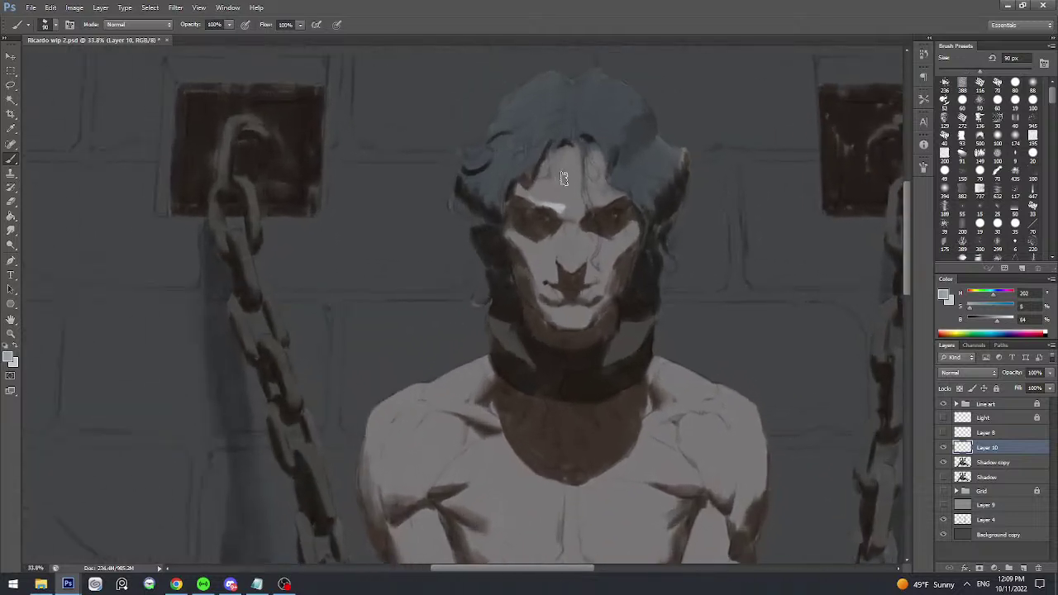
mouse_move(561, 182)
mouse_down()
mouse_move(564, 201)
mouse_move(581, 195)
mouse_move(576, 165)
mouse_move(582, 174)
mouse_up()
scroll(576, 180, up, 1)
scroll(575, 181, down, 1)
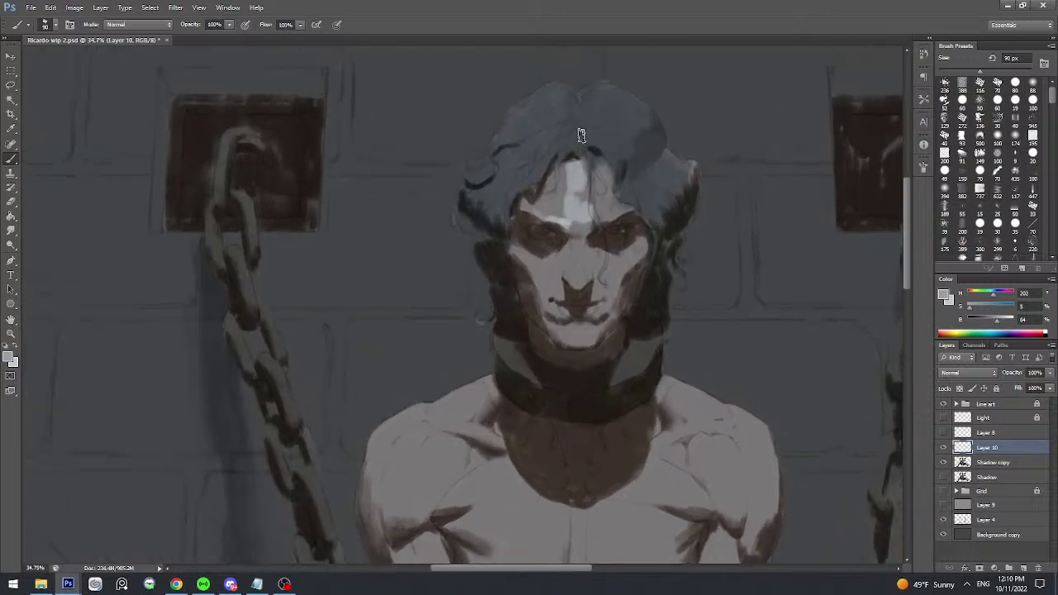
- Extend the pale blue-gray light across the rest of the forehead, between the hair strands and down to both brows
key(alt+Tab)
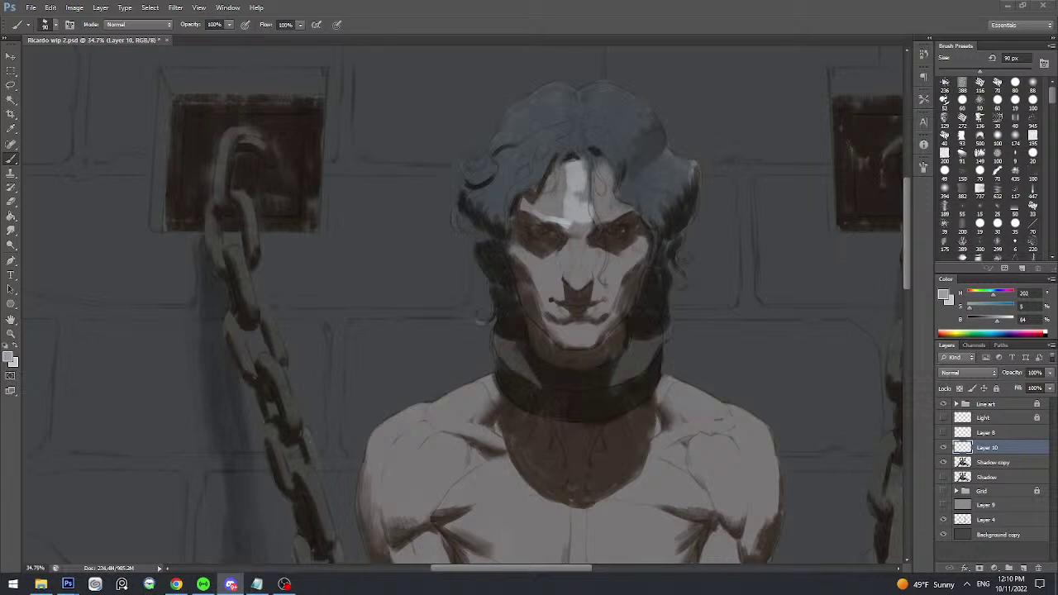
key(alt+Tab)
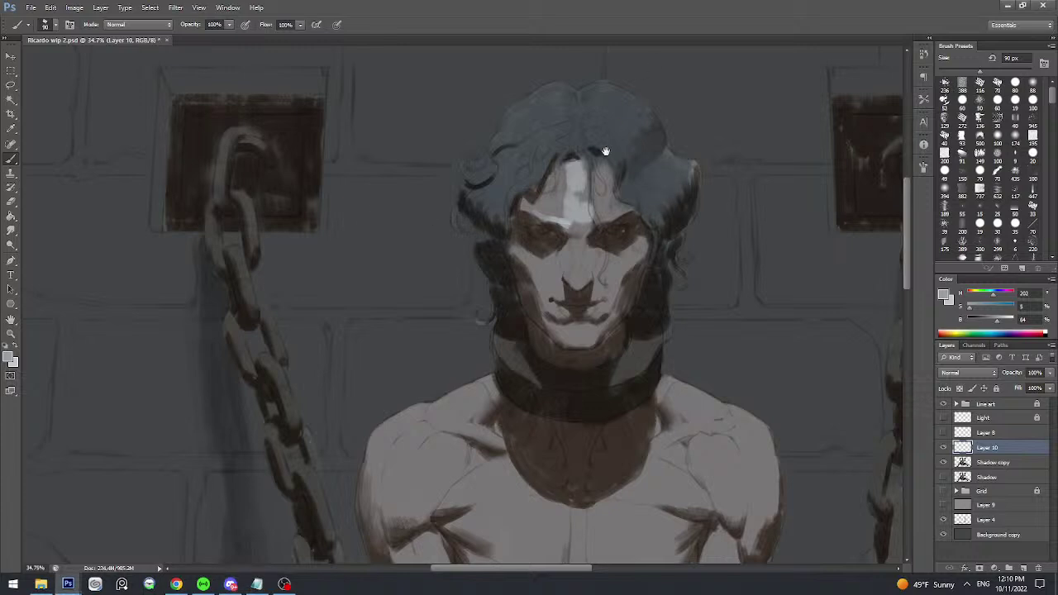
scroll(578, 169, up, 2)
mouse_move(562, 165)
mouse_down()
mouse_move(534, 229)
mouse_move(550, 200)
mouse_move(552, 229)
mouse_move(541, 212)
mouse_move(517, 225)
mouse_move(549, 160)
mouse_move(582, 181)
mouse_up()
scroll(581, 176, down, 1)
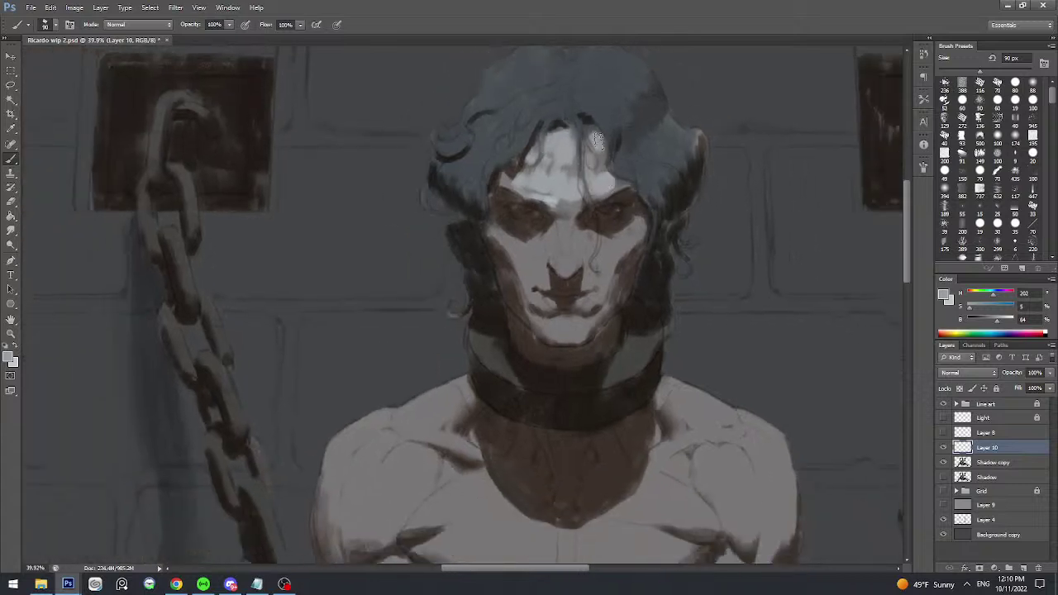
scroll(607, 177, down, 1)
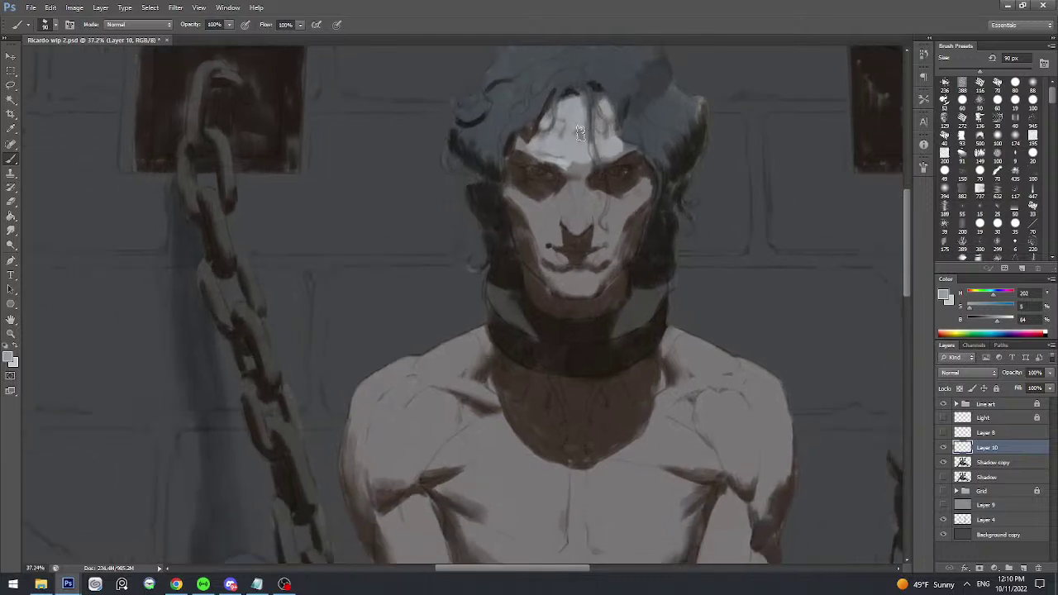
- Paint a pale highlight down the bridge and tip of the nose, and touch up the forehead light near the hairline
scroll(582, 170, up, 3)
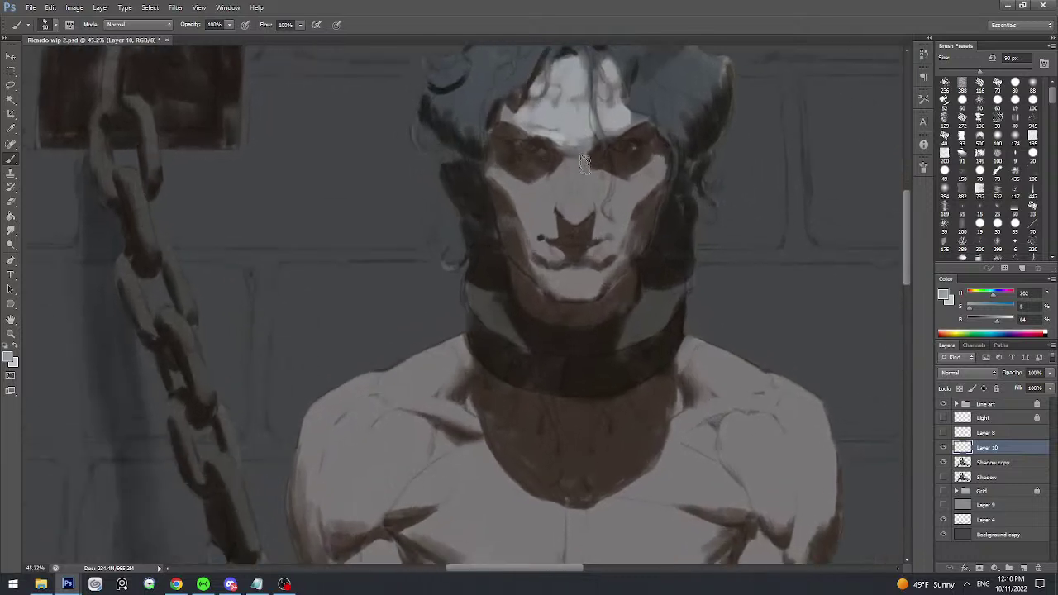
mouse_move(576, 176)
mouse_down()
mouse_move(579, 217)
mouse_move(571, 204)
mouse_up()
drag(581, 88, 595, 67)
key(alt+Tab)
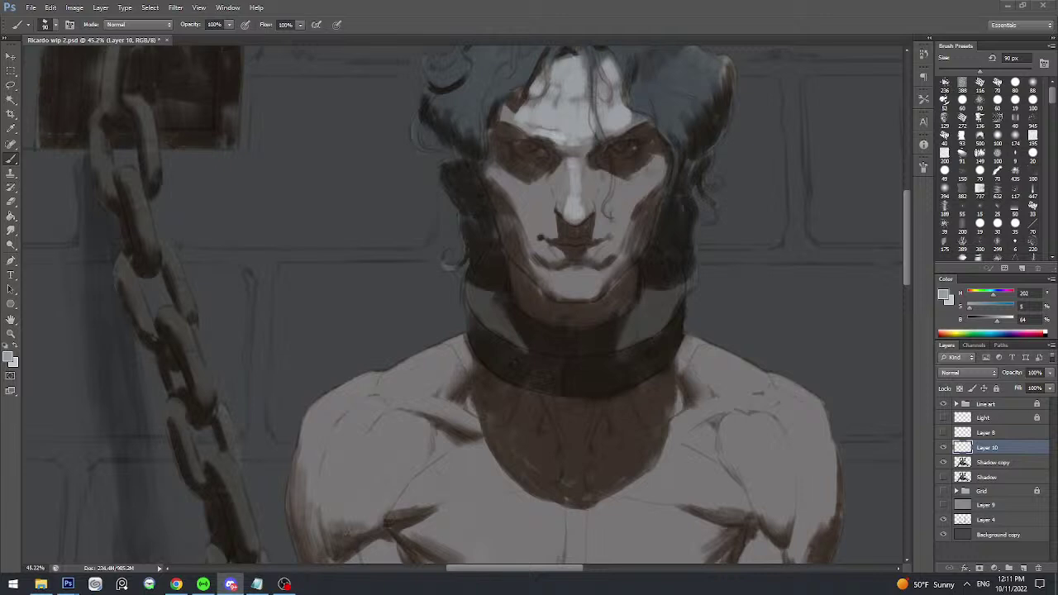
click(650, 5)
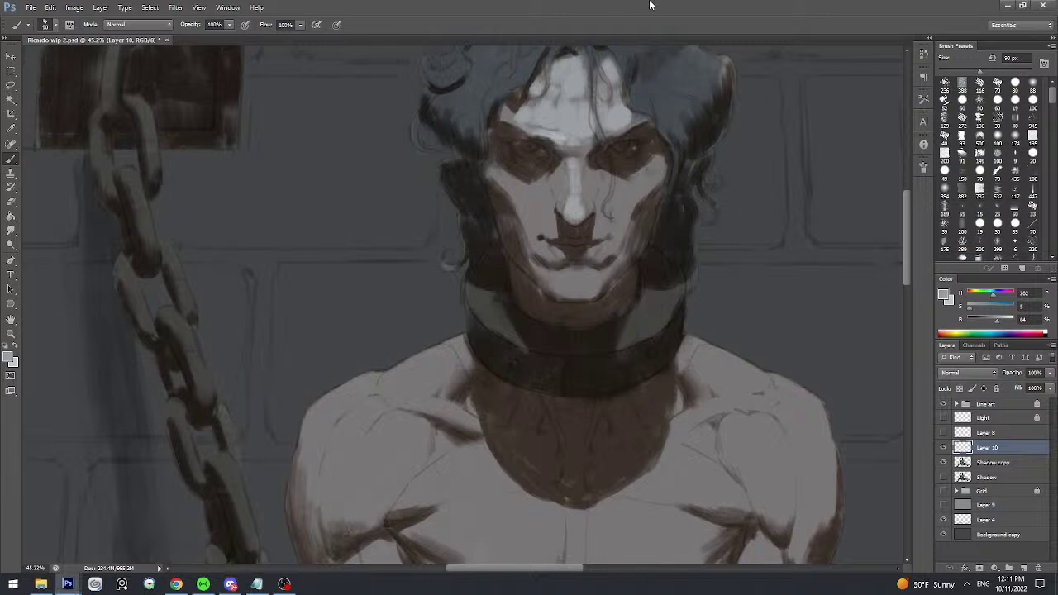
- Sample the forehead highlight color and paint light on the left-hand cheekbone below the eye with a 70 px brush
alt+click(578, 117)
key([)
key([)
drag(513, 179, 523, 173)
scroll(522, 174, up, 1)
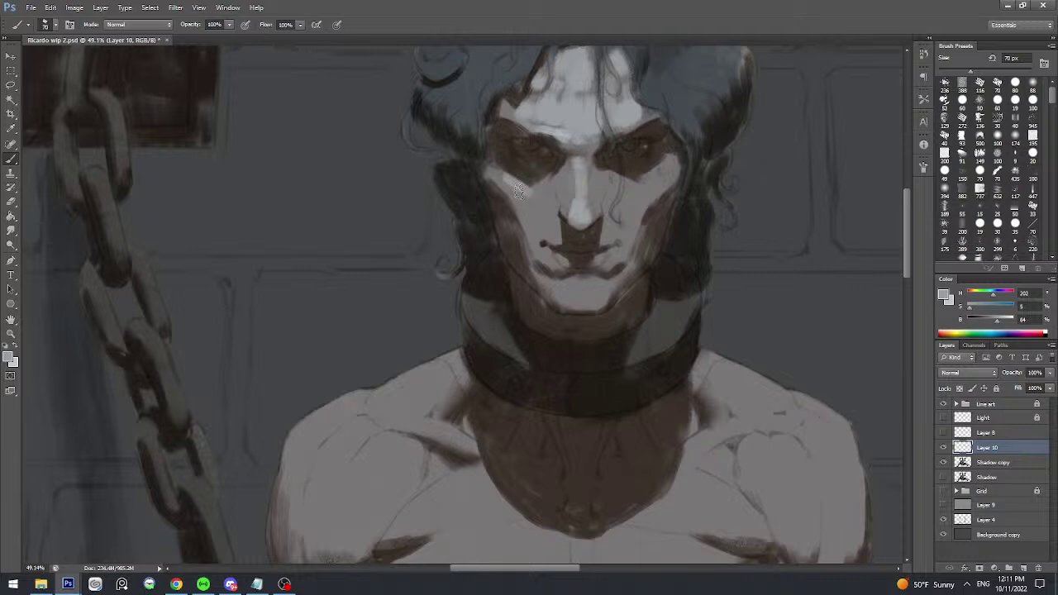
alt+click(522, 197)
alt+click(534, 196)
- Widen the pale light over both cheeks beside the nose with a 90 px brush
scroll(534, 196, down, 4)
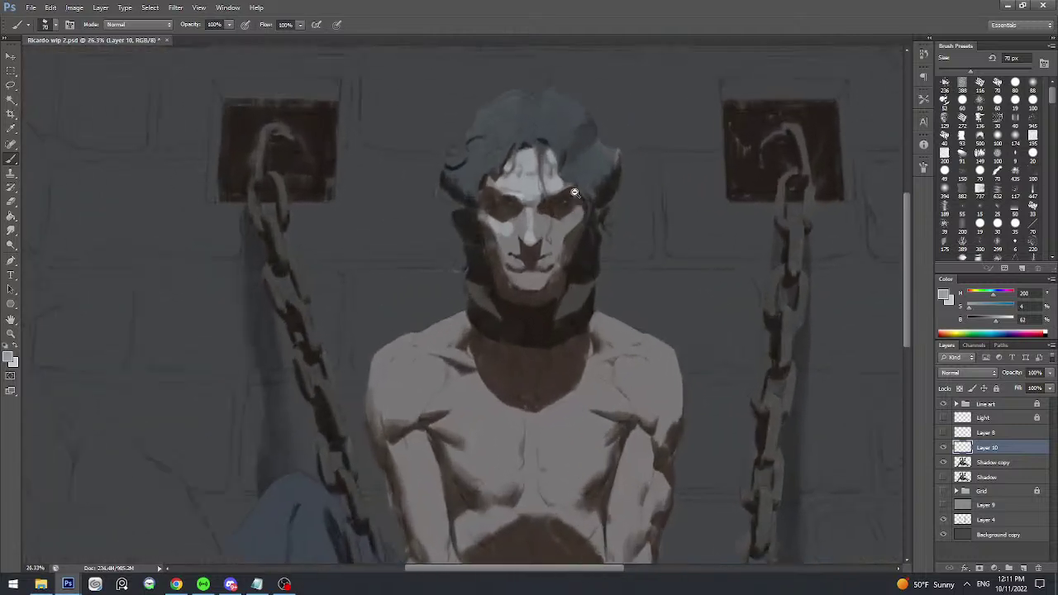
scroll(507, 234, up, 1)
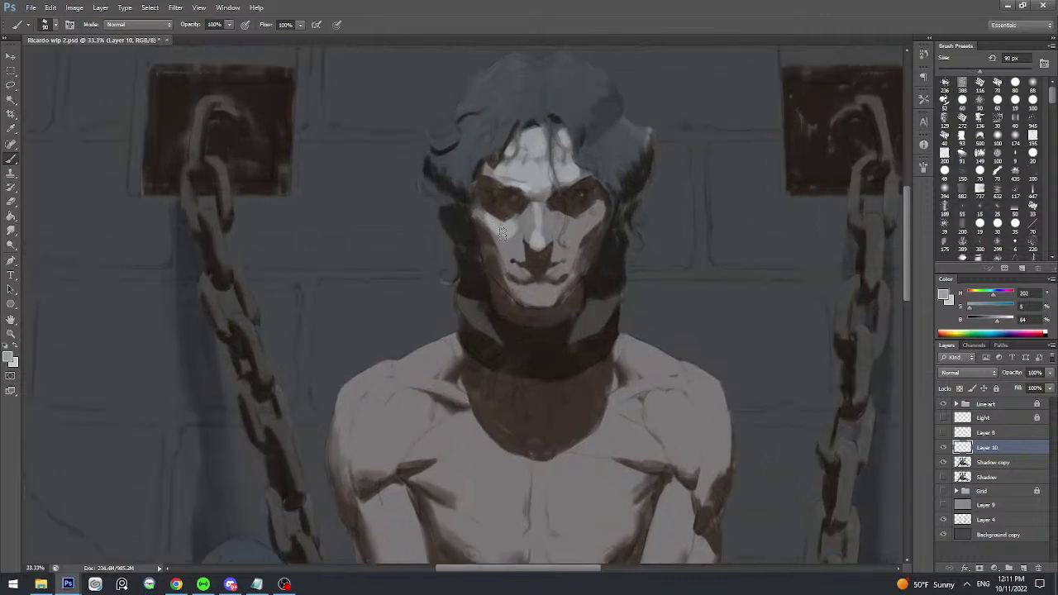
scroll(520, 236, up, 1)
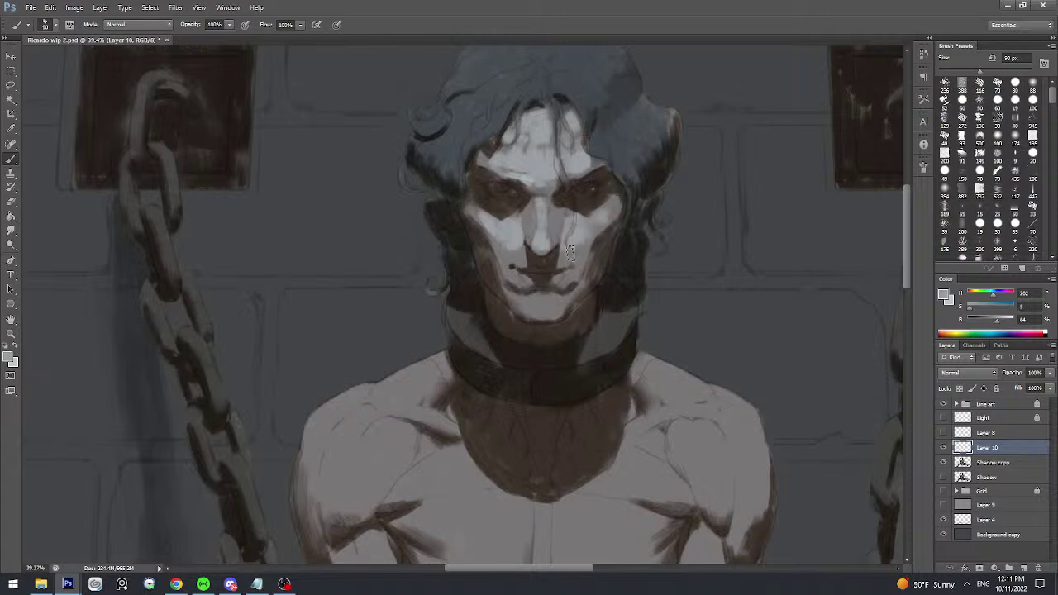
scroll(576, 252, up, 1)
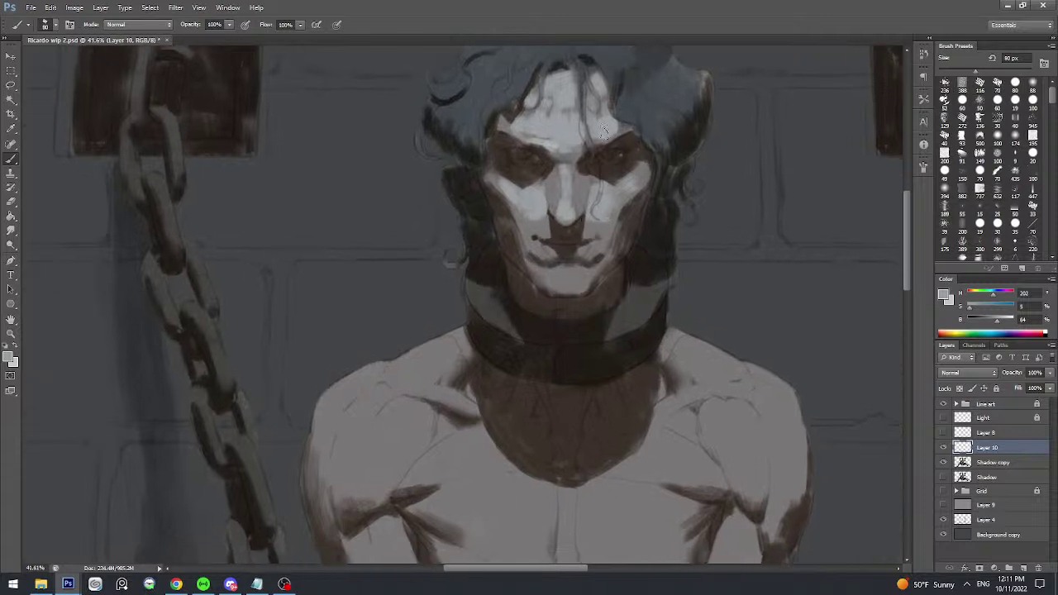
- Sample the nose tones and refine the light along the nose and above the upper lip with a 50 px brush
alt+click(555, 199)
alt+click(557, 196)
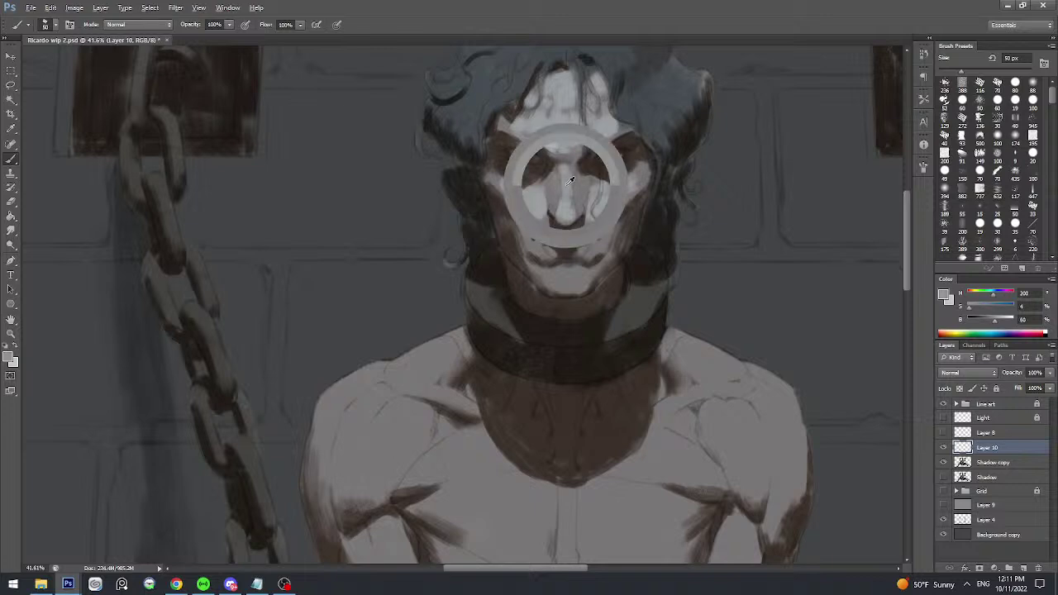
key(bracketright)
key(bracketright)
key(bracketleft)
key(bracketleft)
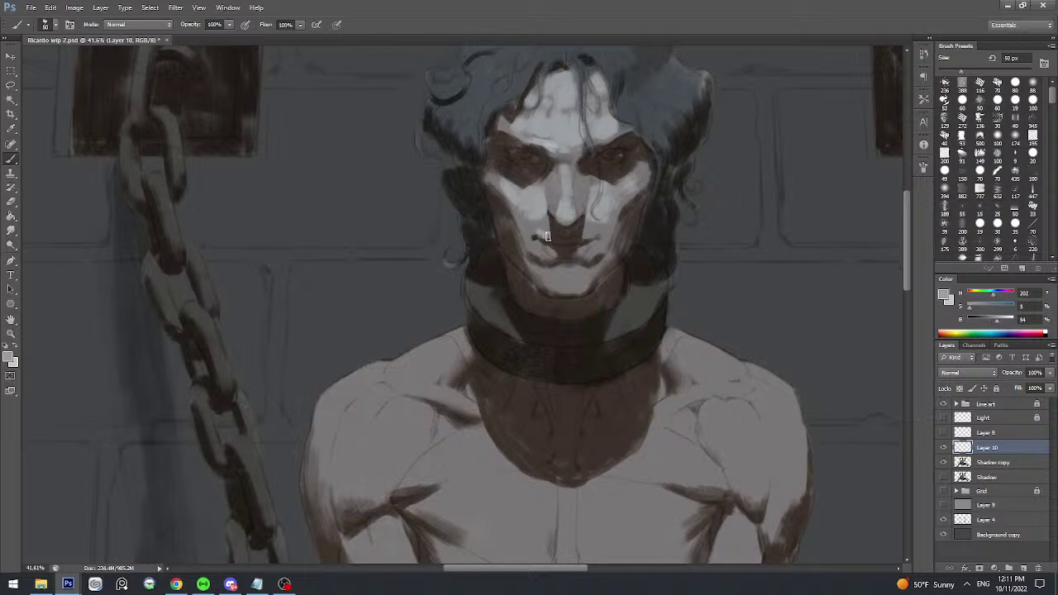
- Blend the edges of the cheek light using midtones sampled from the cheeks, varying the brush size
alt+click(517, 214)
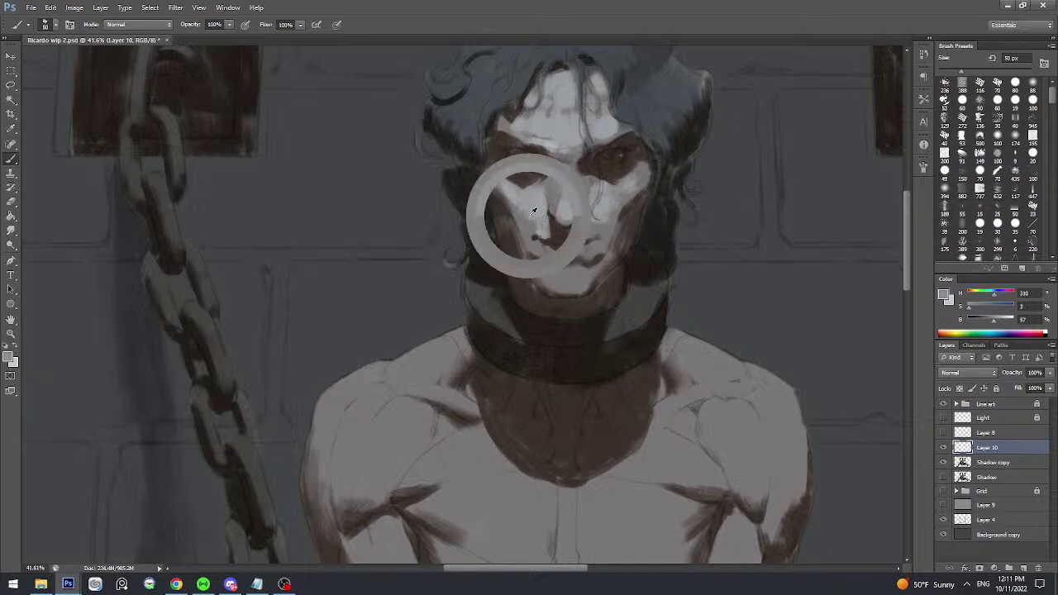
alt+click(518, 206)
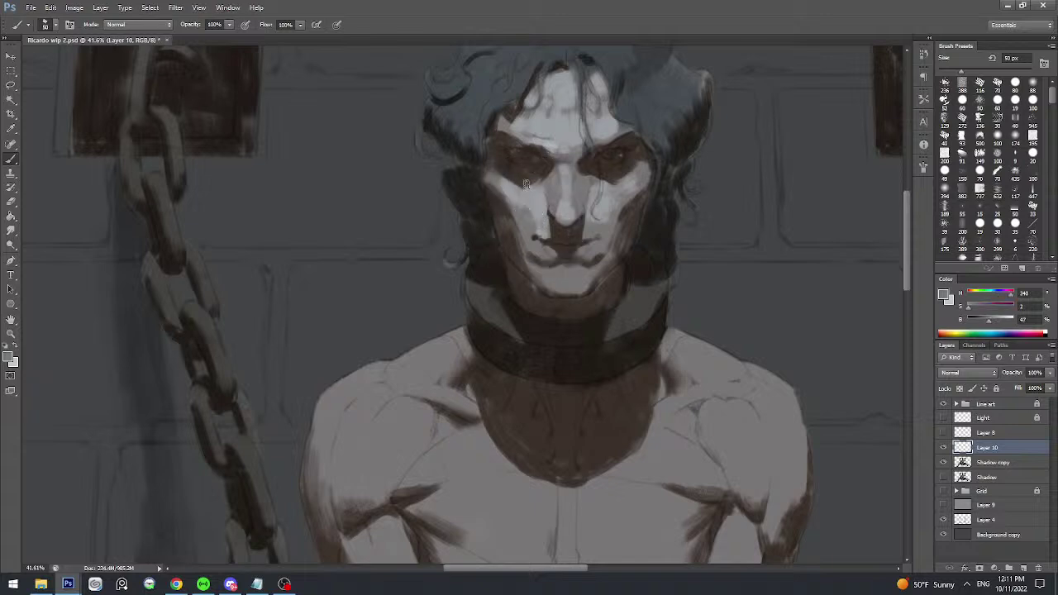
key(bracketright)
key(bracketright)
key(bracketright)
alt+click(625, 218)
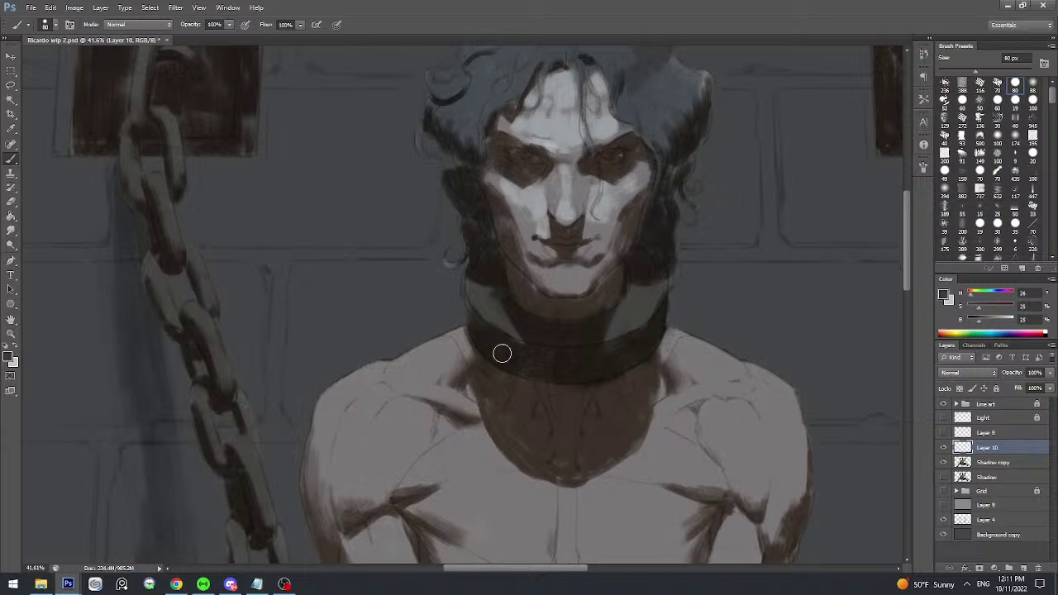
mouse_move(453, 387)
mouse_down()
mouse_move(500, 438)
mouse_move(650, 456)
mouse_move(671, 347)
mouse_up()
key(ctrl+z)
click(944, 136)
drag(602, 207, 616, 252)
alt+click(594, 196)
key(ctrl+z)
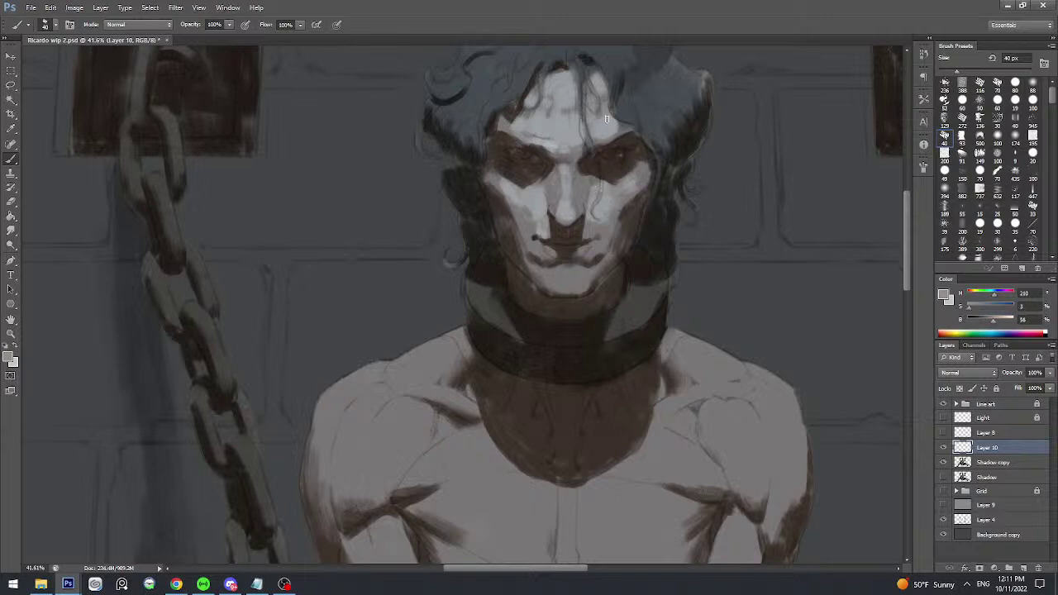
- Paint small highlights beside the nostril and on the chin with a 35 to 45 px brush and the sampled forehead highlight color
key(bracketleft)
key(bracketleft)
key(bracketleft)
alt+click(591, 138)
drag(583, 219, 593, 219)
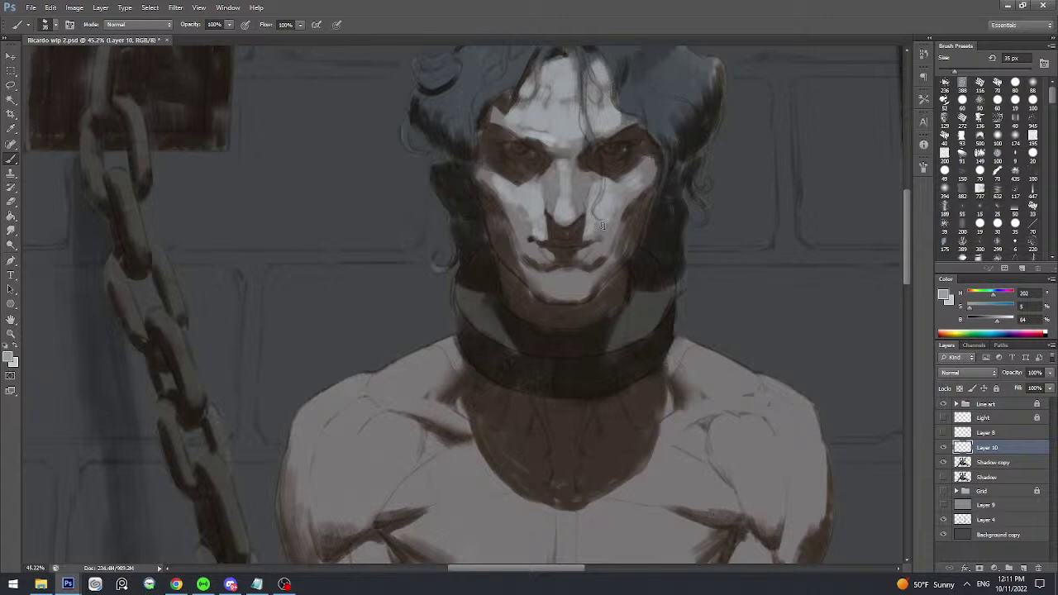
scroll(603, 215, up, 1)
key(bracketright)
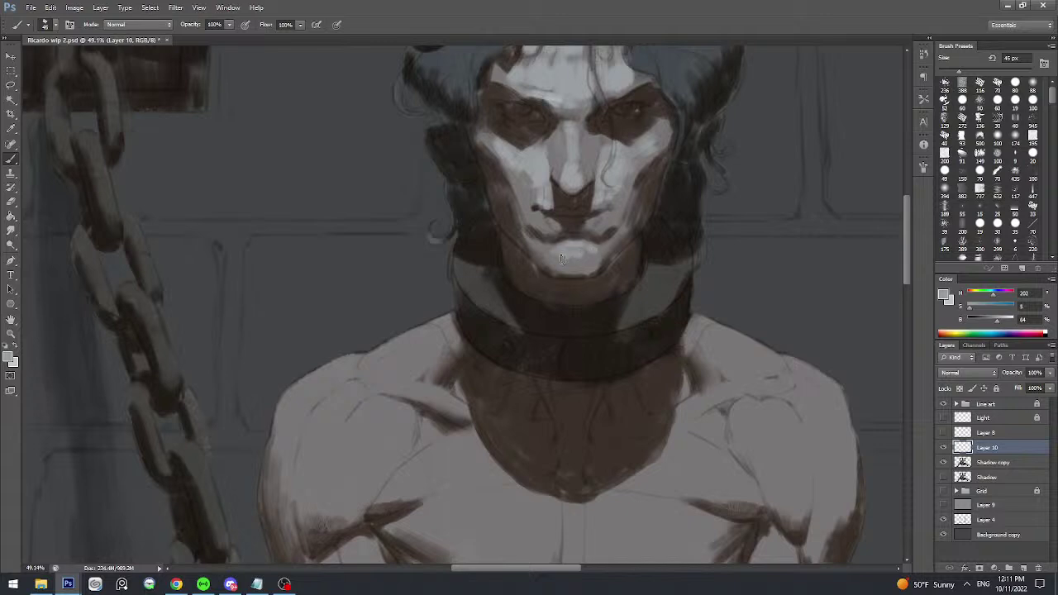
- Paint pale blue-gray highlights on the shoulder slopes on both sides of the neck collar
scroll(592, 256, down, 5)
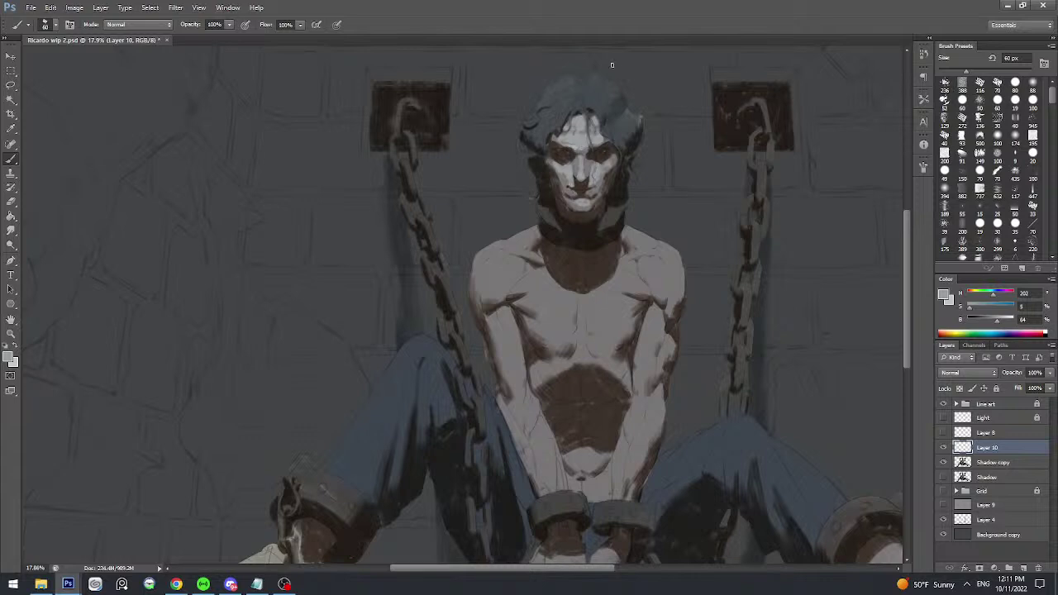
scroll(607, 121, up, 2)
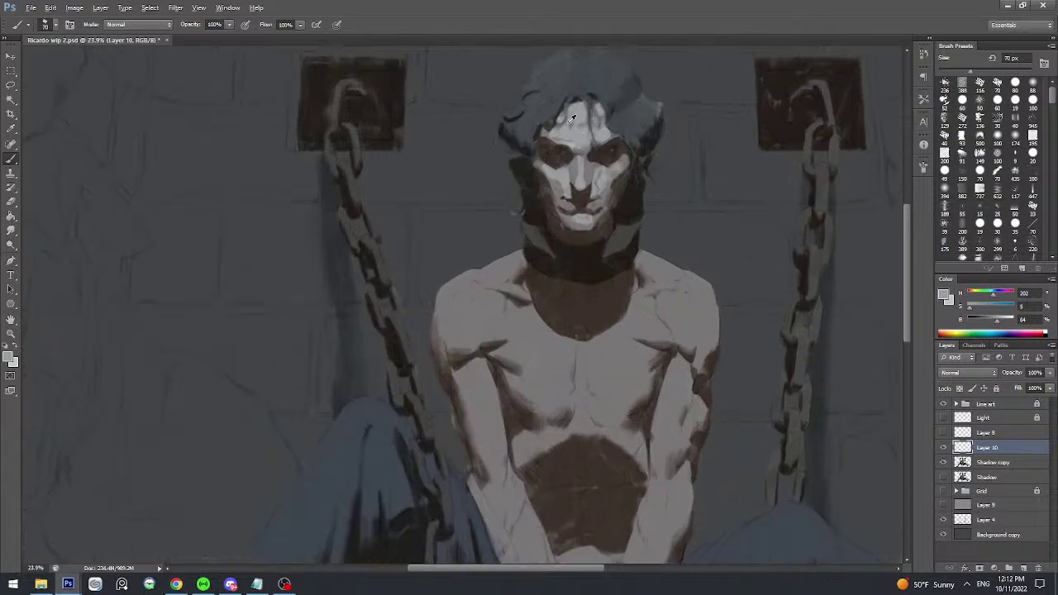
scroll(533, 166, up, 2)
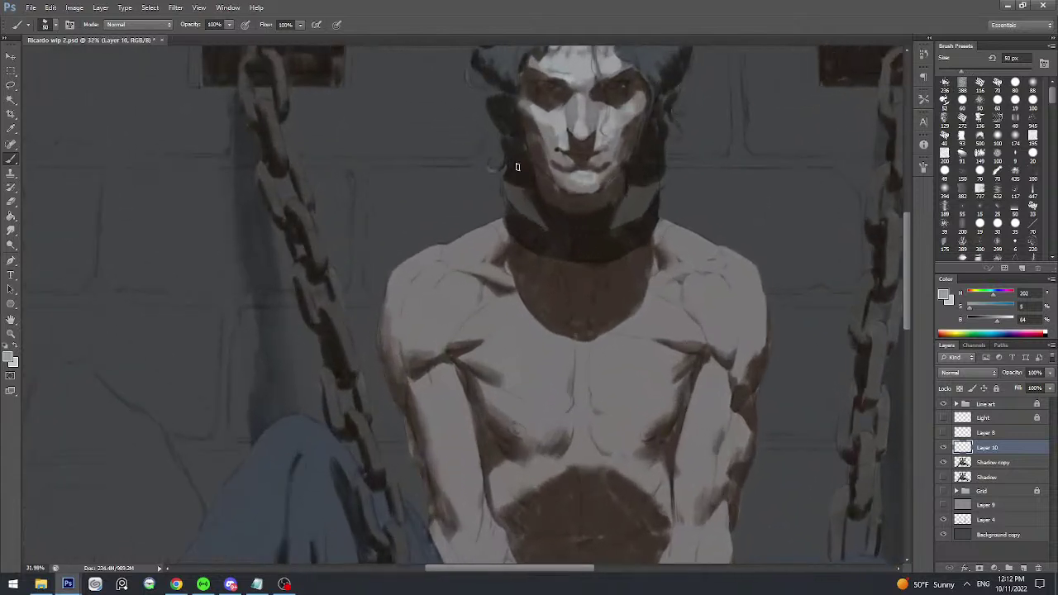
scroll(484, 253, down, 2)
scroll(472, 255, up, 1)
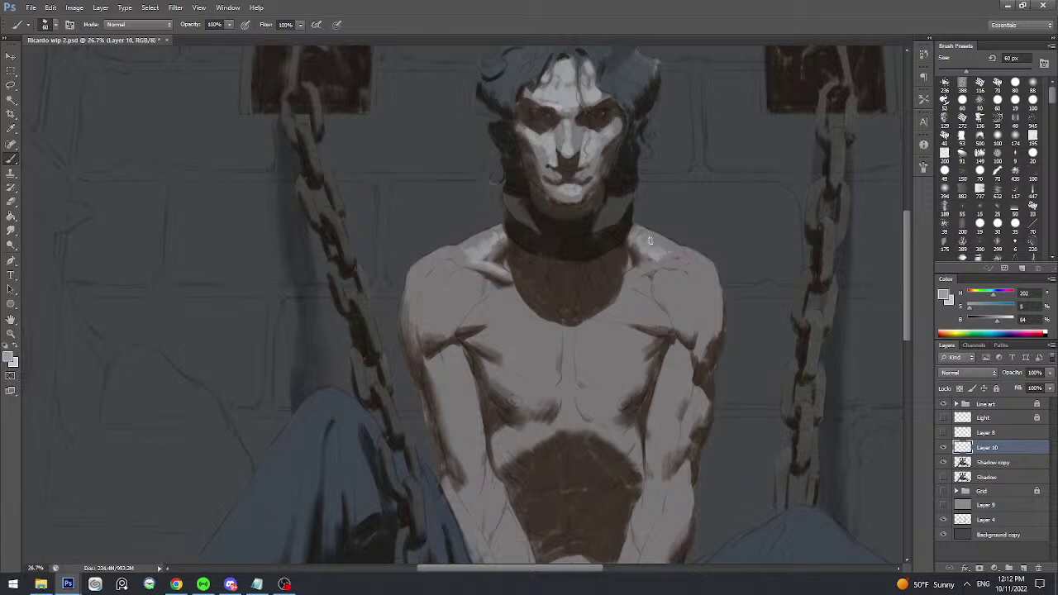
- Pick a slightly dimmer blue-gray at 60% brightness and paint light over the top of the left-hand shoulder, enlarging the brush to 175 px
scroll(661, 248, down, 4)
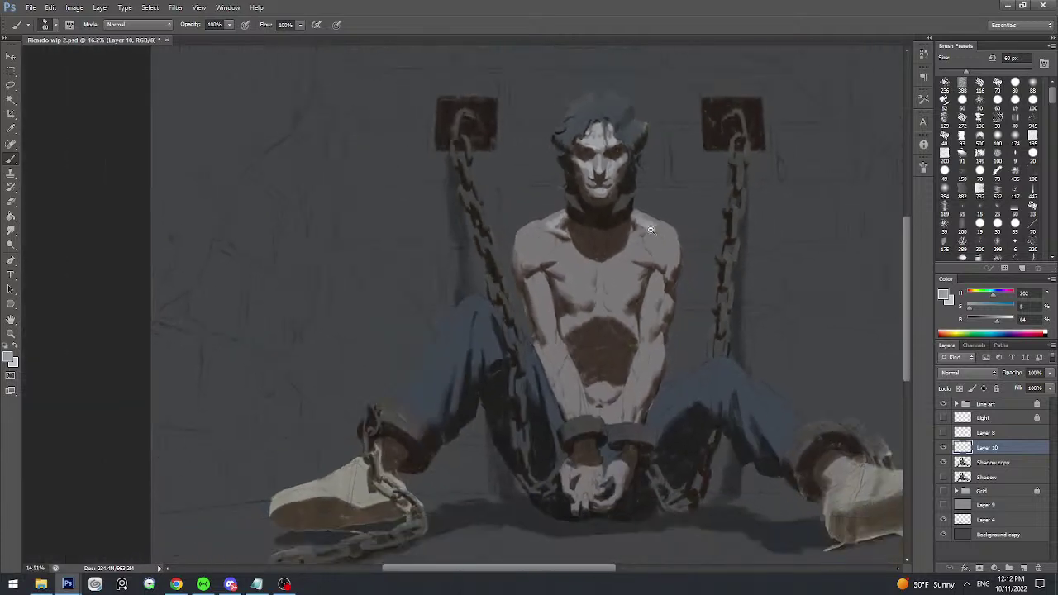
key(bracketright)
key(bracketright)
key(bracketright)
scroll(635, 174, up, 2)
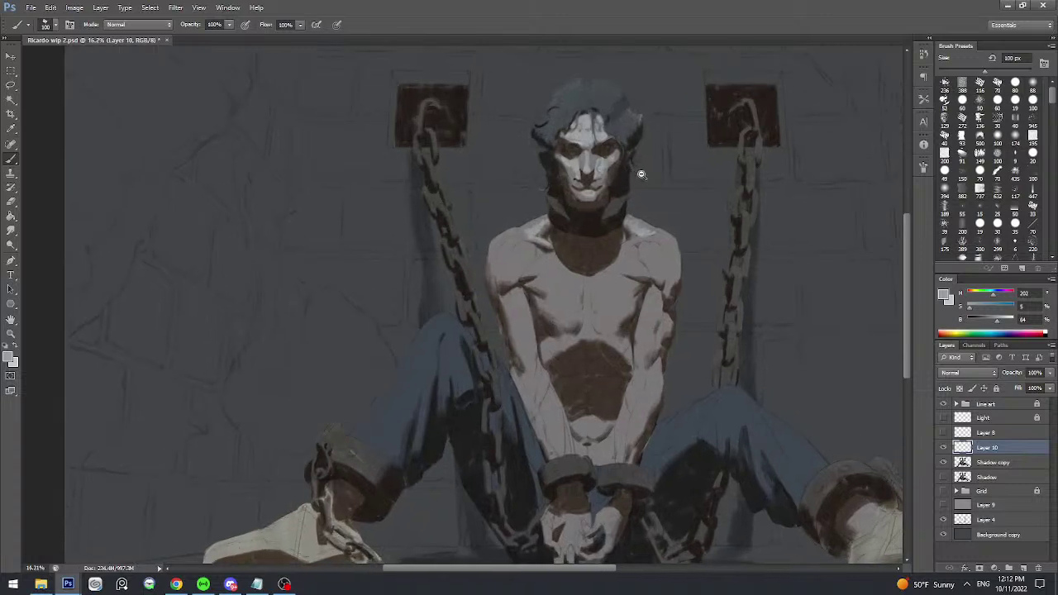
drag(591, 147, 590, 87)
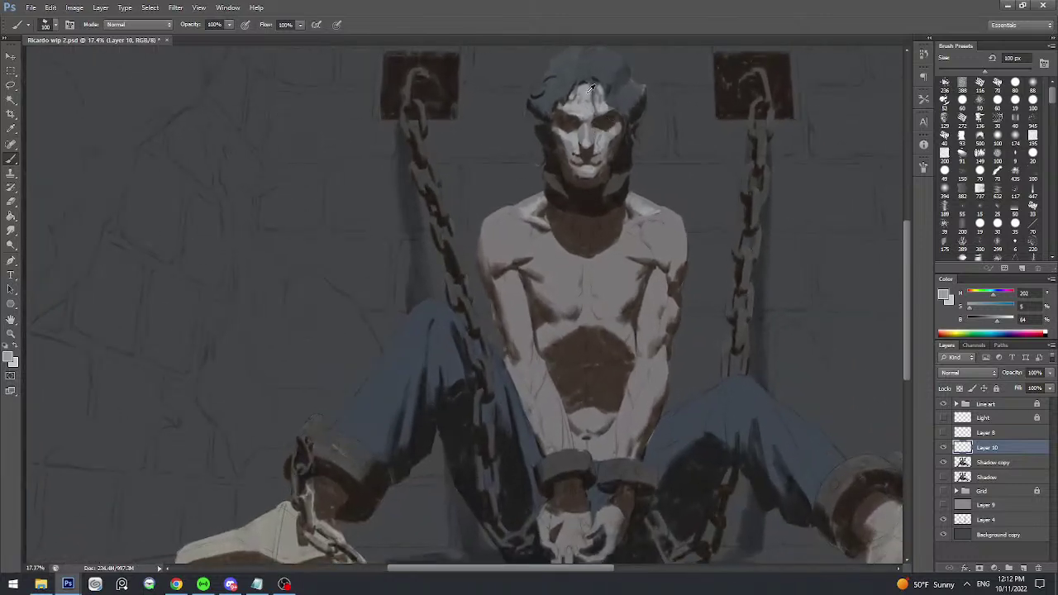
key(bracketleft)
key(bracketright)
key(bracketright)
scroll(504, 214, up, 1)
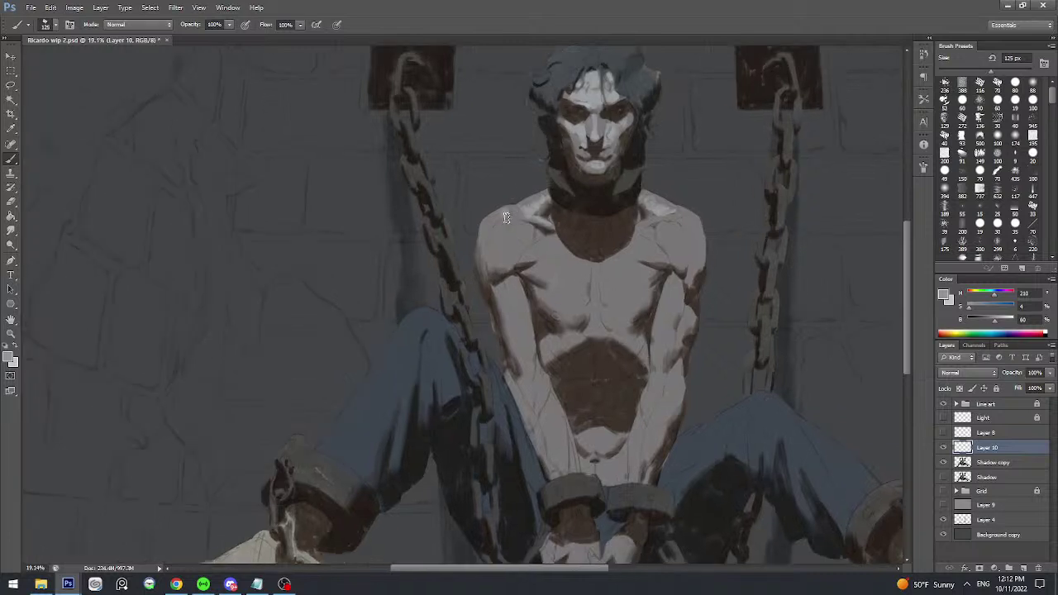
key(bracketright)
key(bracketright)
scroll(501, 217, up, 2)
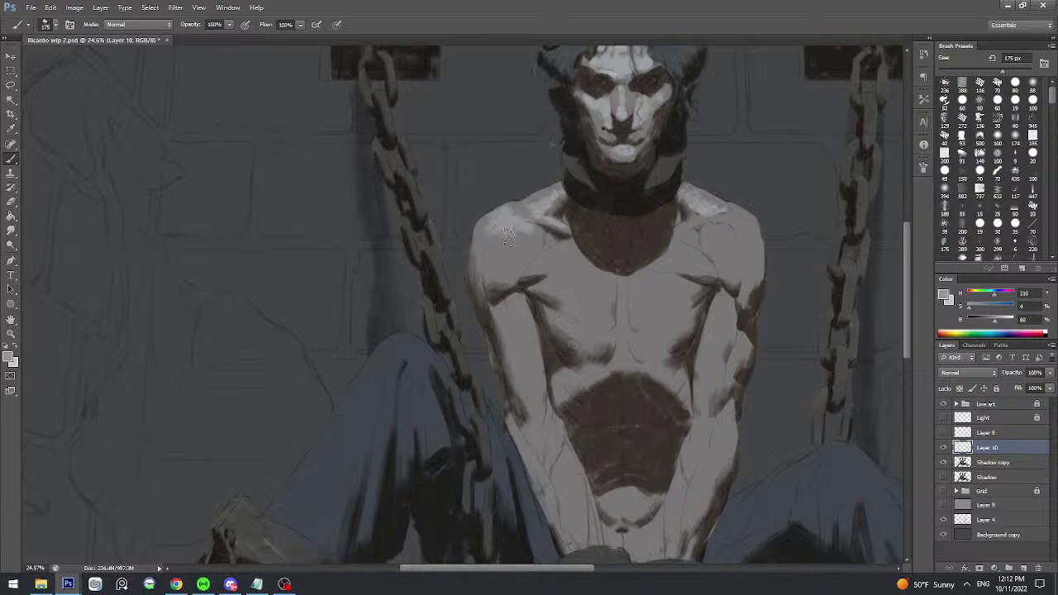
- Paint and even out the light on the cap of the left-hand shoulder with the sampled blue-gray and the 175 px brush
mouse_move(494, 224)
mouse_down()
mouse_move(486, 239)
mouse_move(522, 219)
mouse_up()
alt+click(512, 224)
scroll(512, 225, down, 1)
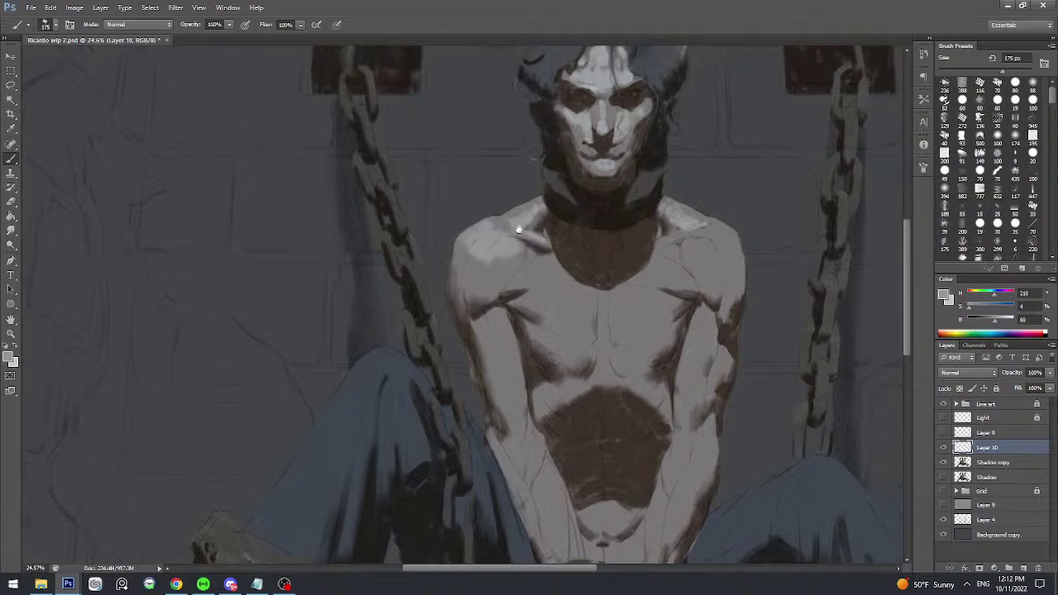
- Sample a brighter cool gray from the face and paint highlights on the cap of the right-hand shoulder
alt+click(603, 142)
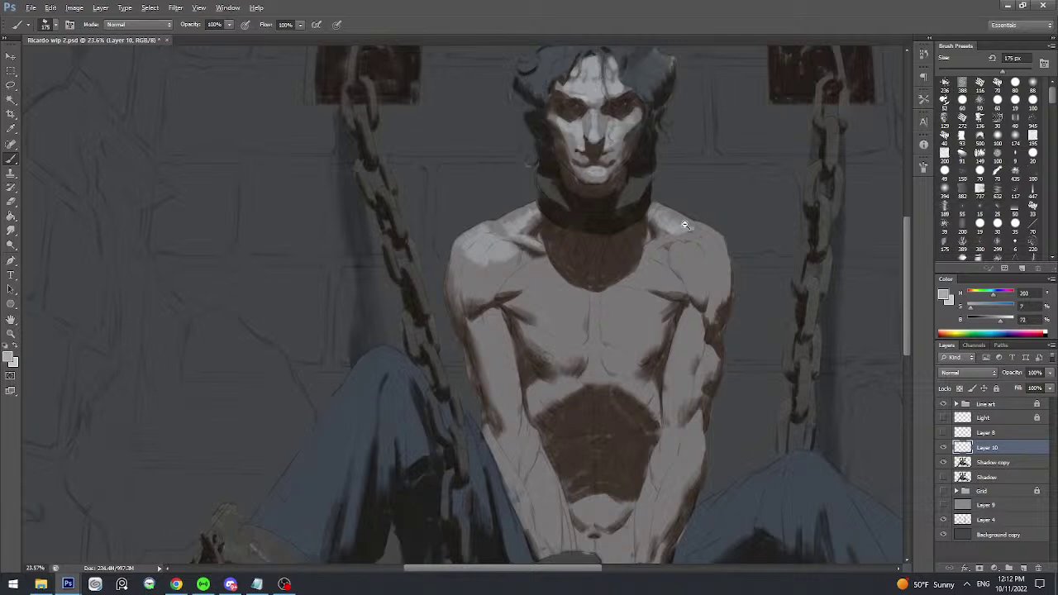
scroll(684, 226, up, 1)
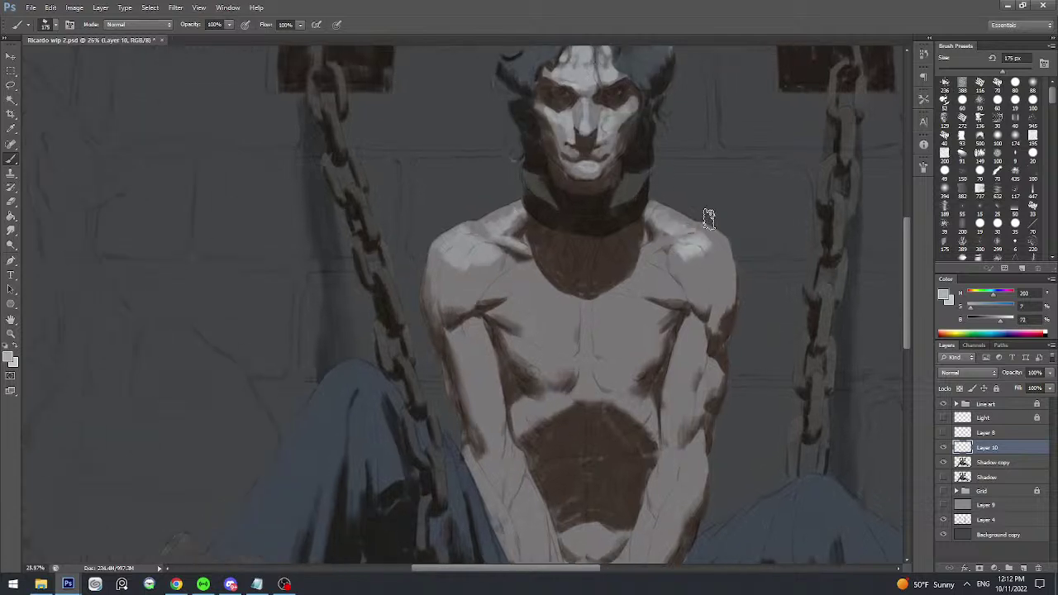
alt+click(701, 239)
mouse_move(694, 230)
mouse_down()
mouse_move(720, 245)
mouse_move(674, 258)
mouse_move(707, 263)
mouse_up()
- Blend the right-hand shoulder light into the neck slope and outer arm using tones sampled around it
alt+click(687, 258)
alt+click(679, 218)
drag(679, 218, 709, 236)
alt+click(719, 278)
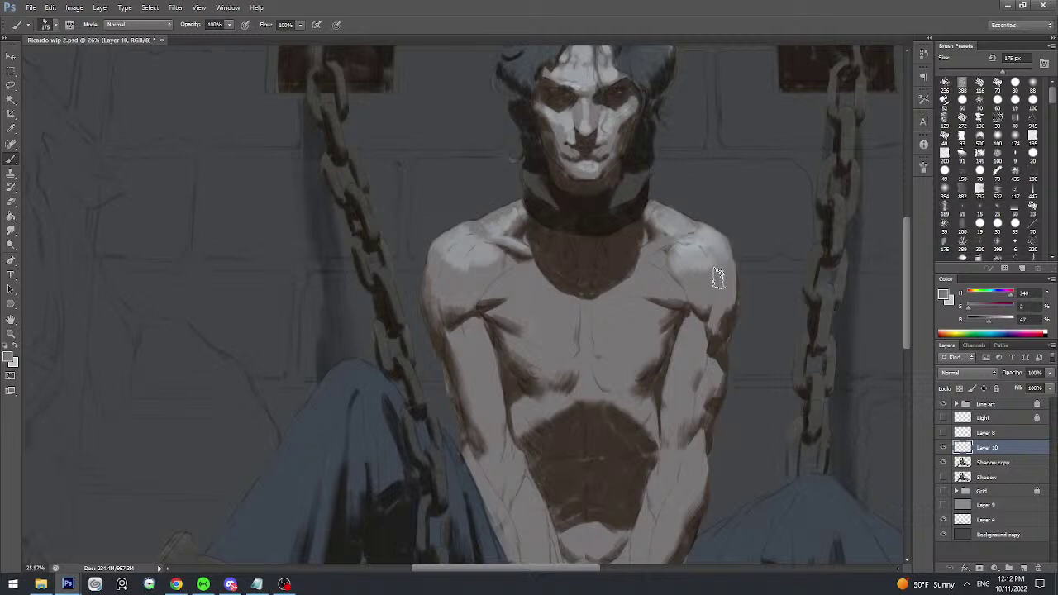
mouse_move(719, 277)
mouse_down()
mouse_move(694, 249)
mouse_move(691, 276)
mouse_up()
drag(726, 201, 670, 207)
- Sample the 60% brightness blue-gray and paint soft light across the upper chest and collarbones on both sides of the neck shadow
alt+click(568, 219)
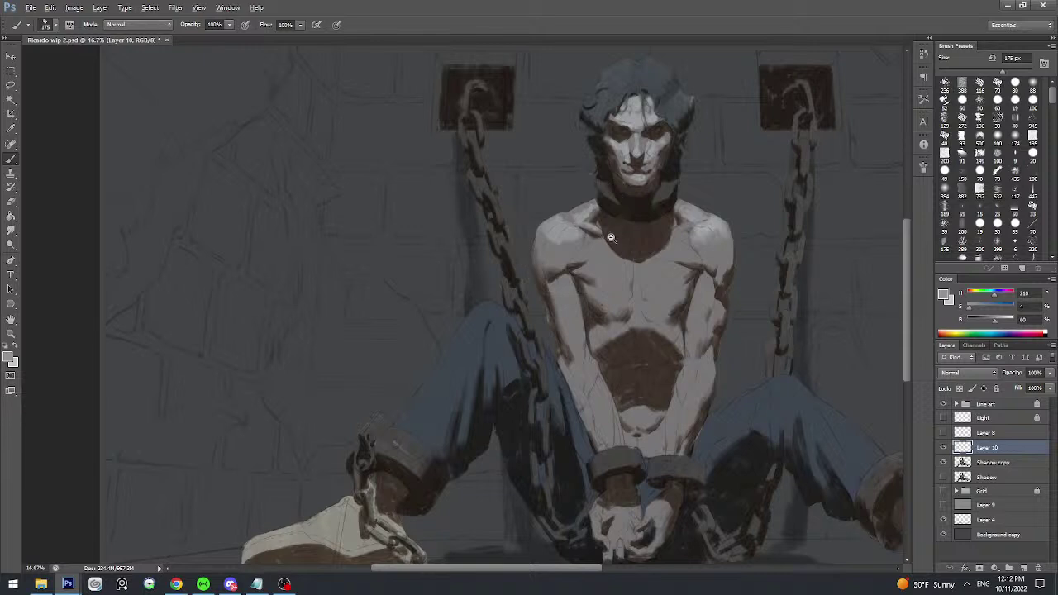
drag(613, 233, 621, 235)
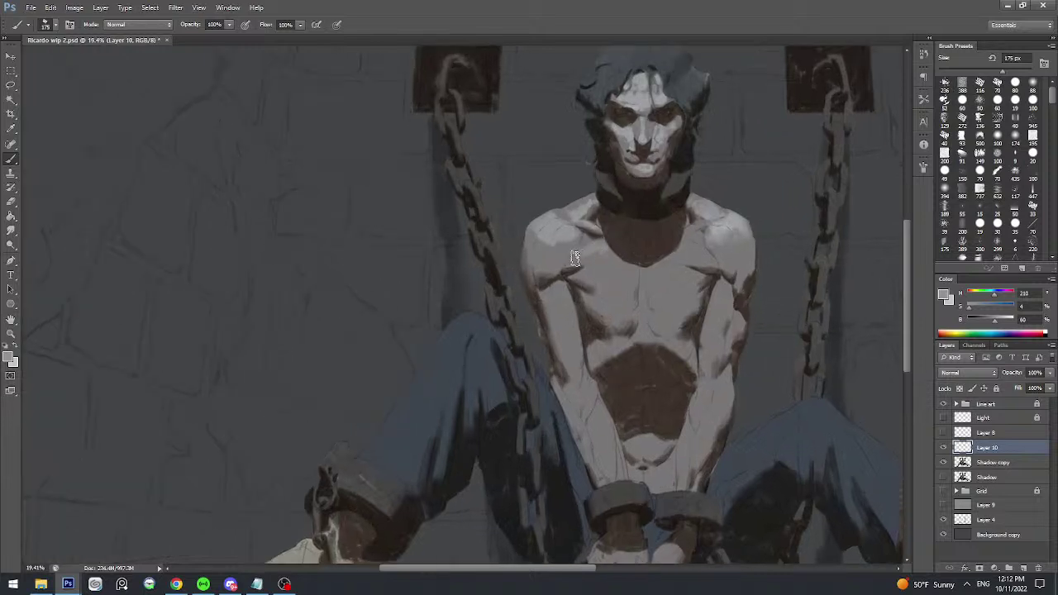
mouse_move(614, 260)
mouse_down()
mouse_move(572, 207)
mouse_move(588, 225)
mouse_up()
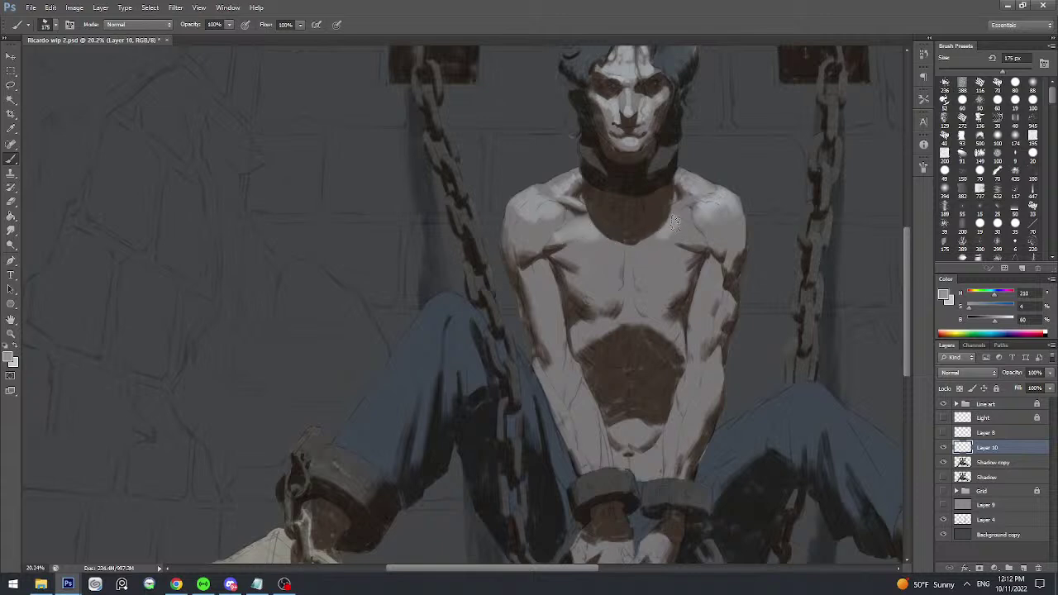
mouse_move(693, 218)
mouse_down()
mouse_move(679, 208)
mouse_move(691, 209)
mouse_move(687, 237)
mouse_move(677, 205)
mouse_up()
mouse_move(677, 205)
mouse_down()
mouse_move(666, 205)
mouse_move(703, 171)
mouse_up()
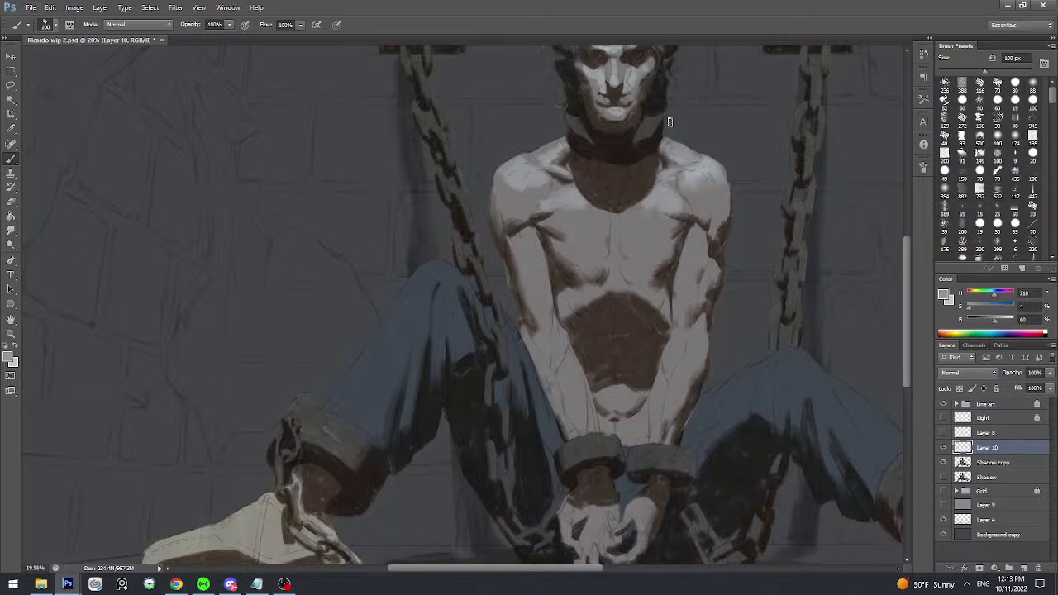
- Save the document and check the lighting of the whole figure from a distance, reducing the brush to 100 px
key(bracketleft)
key(bracketleft)
key(bracketleft)
drag(658, 142, 612, 142)
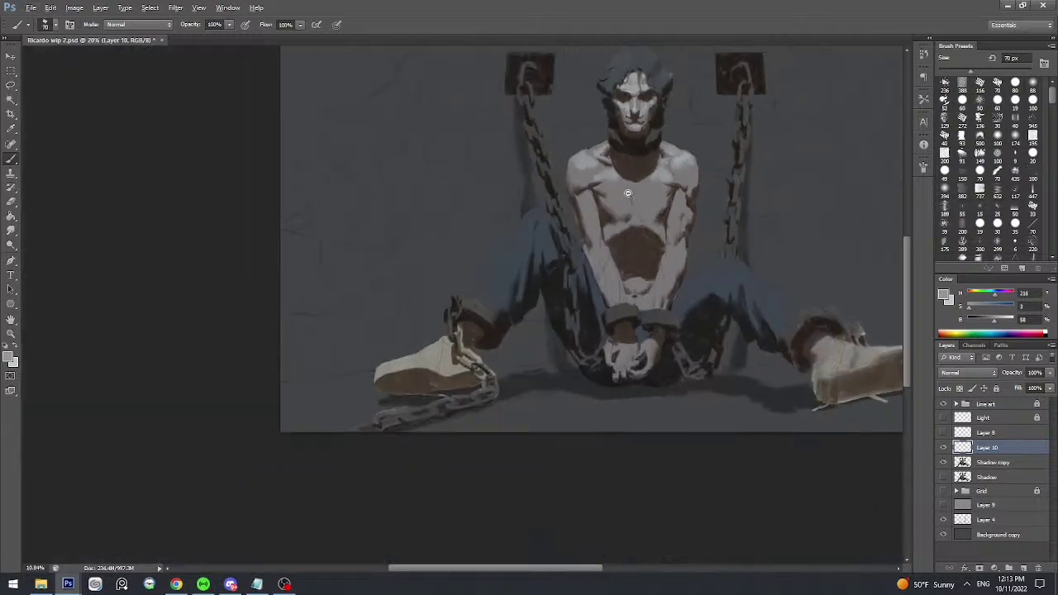
key(ctrl+s)
key(bracketright)
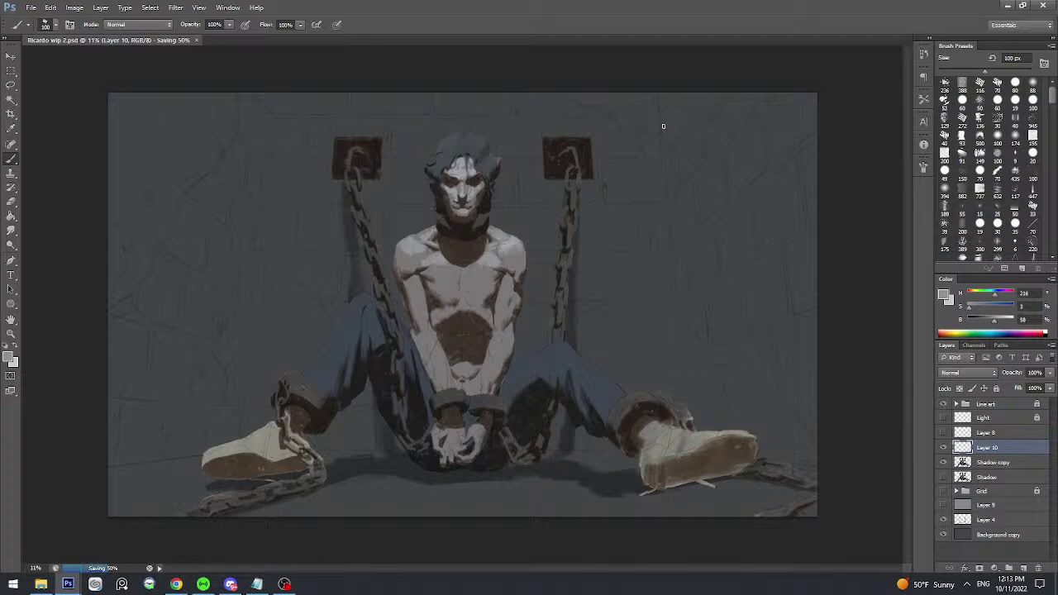
drag(627, 221, 579, 222)
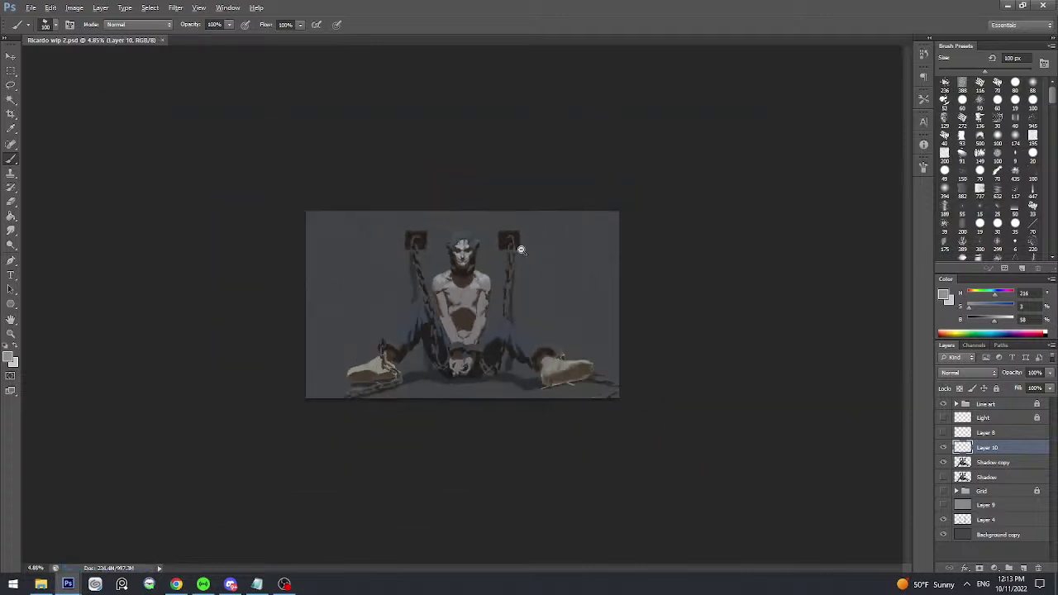
drag(512, 278, 565, 223)
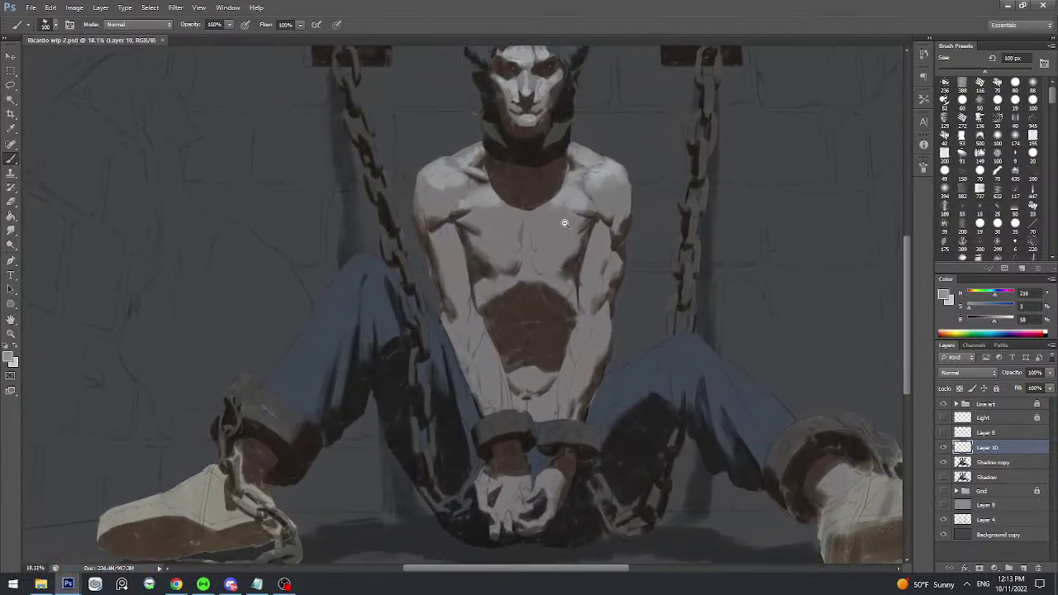
- Paint pale blue-gray light along the left-hand upper arm with a sampled highlight color, enlarging the brush to 150 px
mouse_move(446, 226)
mouse_down()
mouse_move(459, 227)
mouse_move(447, 253)
mouse_up()
alt+click(449, 231)
drag(467, 148, 449, 162)
scroll(466, 291, up, 1)
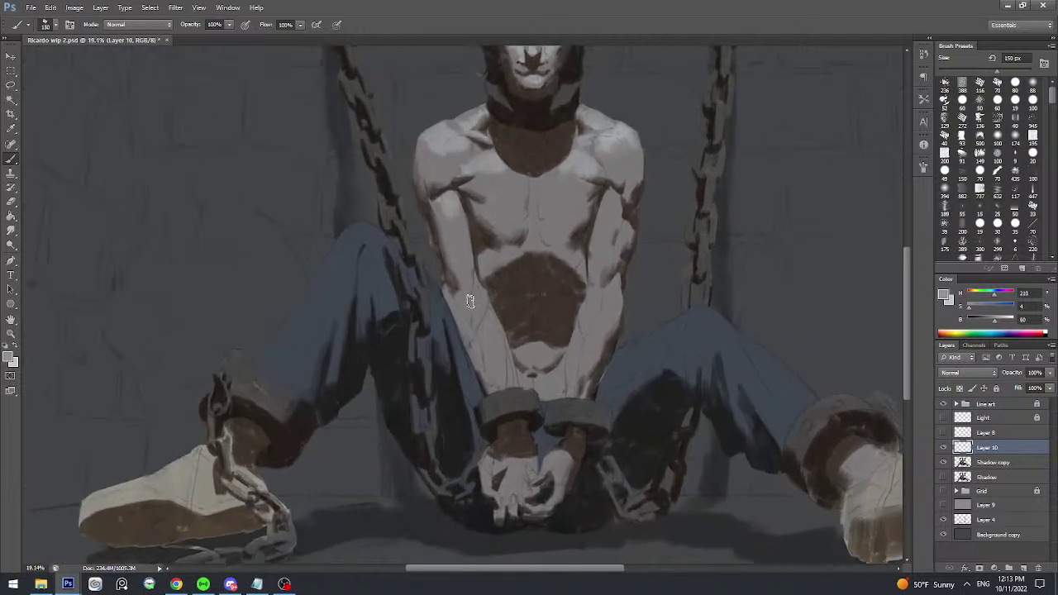
- Enlarge the brush to 200 px and paint pale blue-gray light along both forearms
key(bracketright)
key(bracketright)
key(bracketright)
key(bracketright)
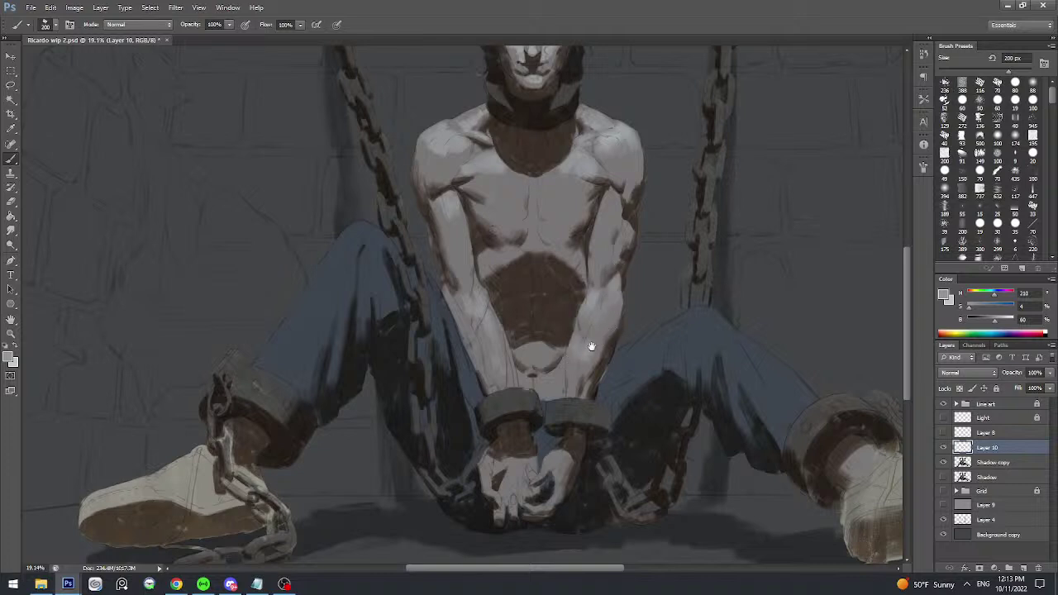
drag(590, 347, 604, 304)
drag(604, 304, 584, 294)
key(bracketleft)
key(bracketleft)
key(bracketright)
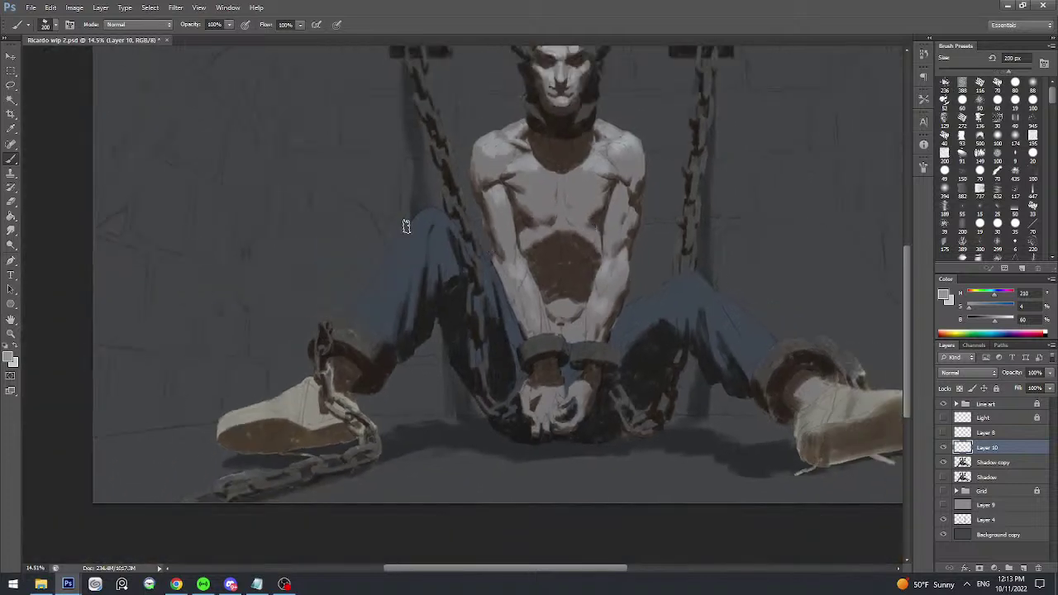
- Pick a muted blue-gray (hue 197, saturation 13, brightness 37) and paint light on the top of the left-hand knee with a 150 to 175 px brush
alt+click(411, 236)
drag(985, 322, 992, 296)
key(bracketleft)
key(bracketleft)
drag(415, 227, 423, 224)
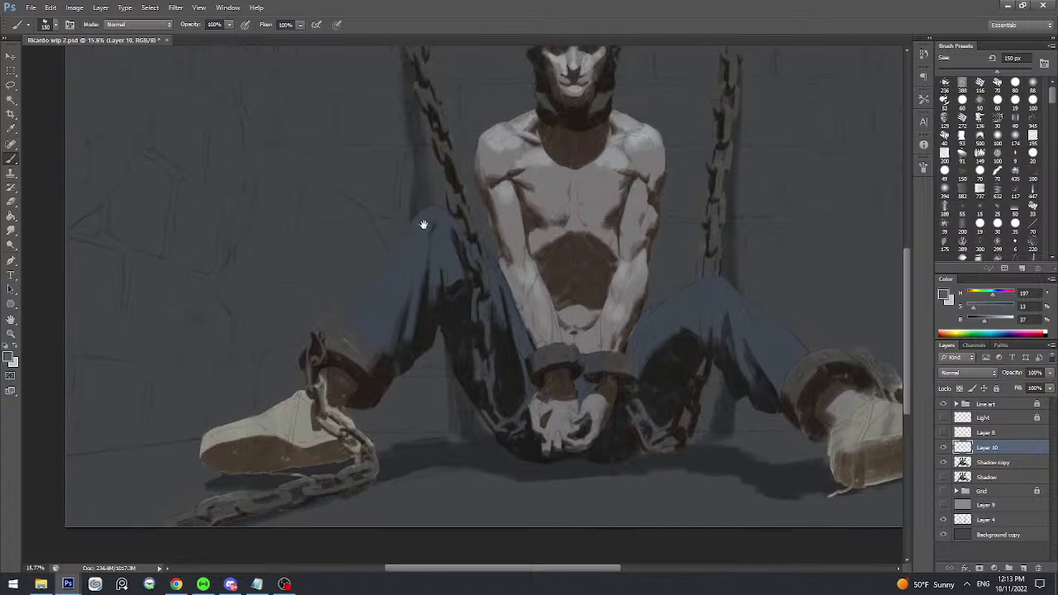
scroll(423, 225, up, 1)
key(bracketright)
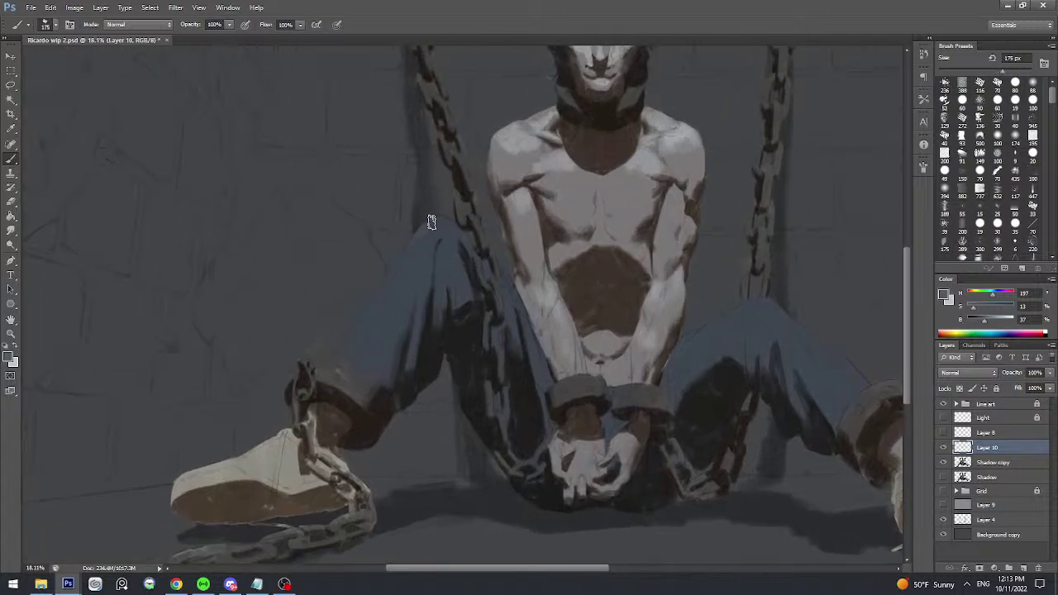
drag(443, 224, 458, 227)
scroll(444, 234, up, 1)
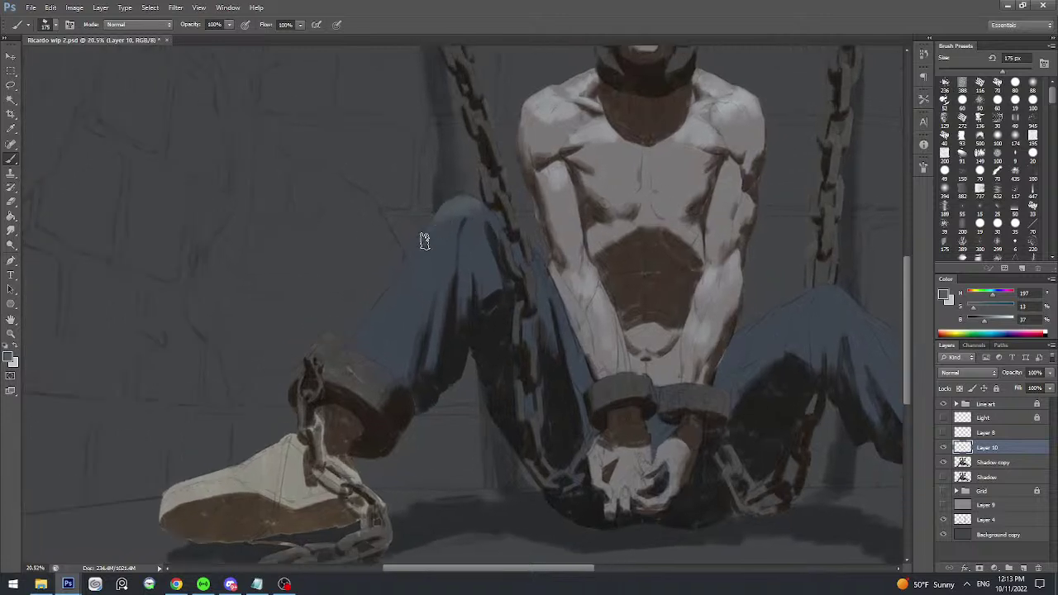
- Extend the muted blue light down the left-hand shin to the ankle cuff, blending it with blues sampled from the jeans
scroll(424, 265, down, 2)
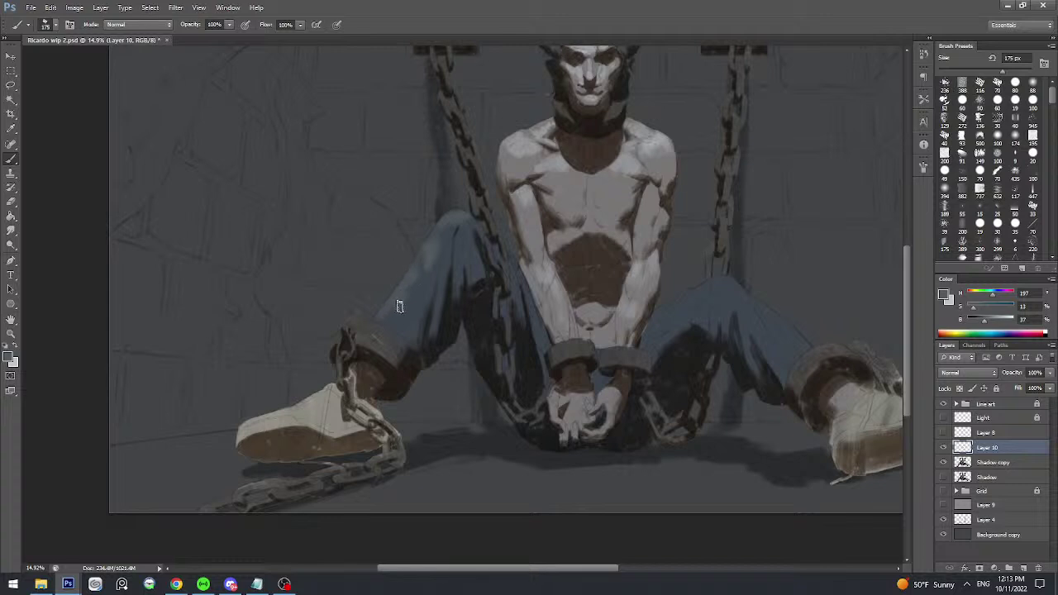
drag(400, 304, 378, 322)
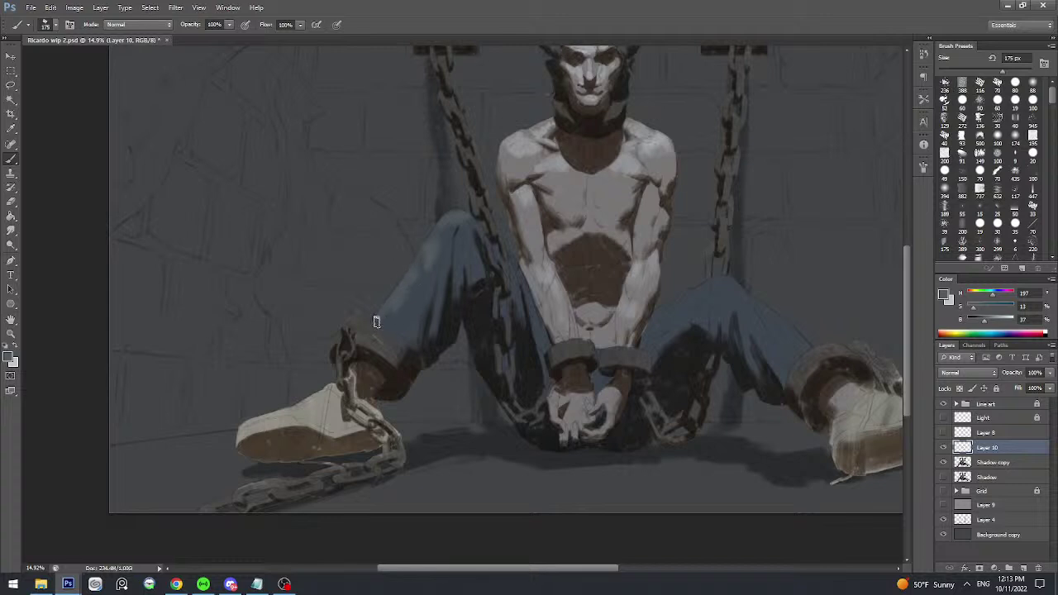
alt+click(415, 280)
alt+click(437, 232)
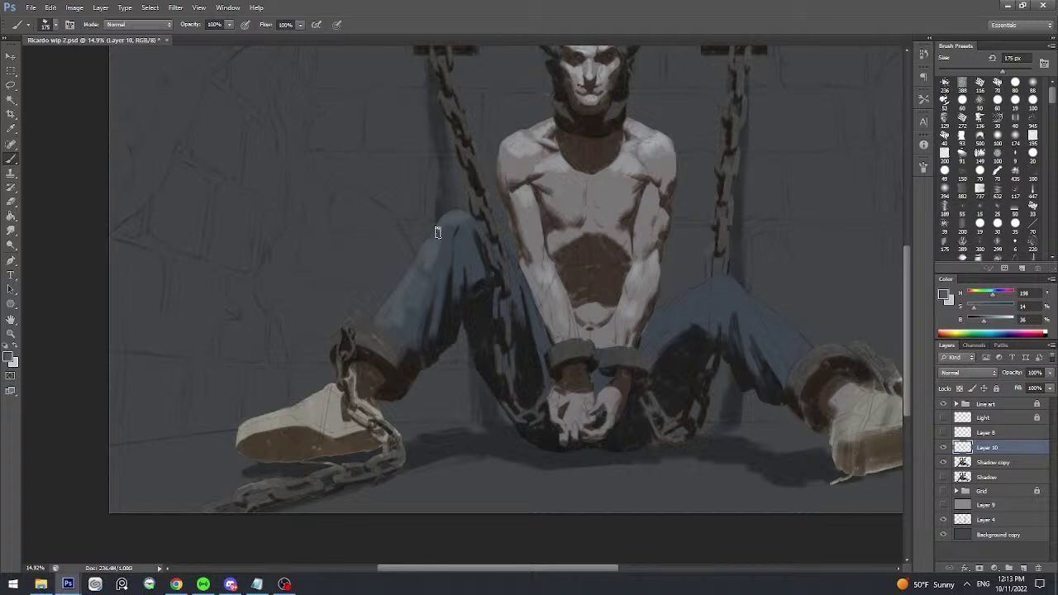
alt+click(415, 302)
alt+click(436, 243)
alt+click(437, 265)
alt+click(429, 239)
- Reduce the brush to 100 px and refine the light along the top of the left-hand knee and shin
key([)
key([)
key(bracketleft)
scroll(459, 218, up, 1)
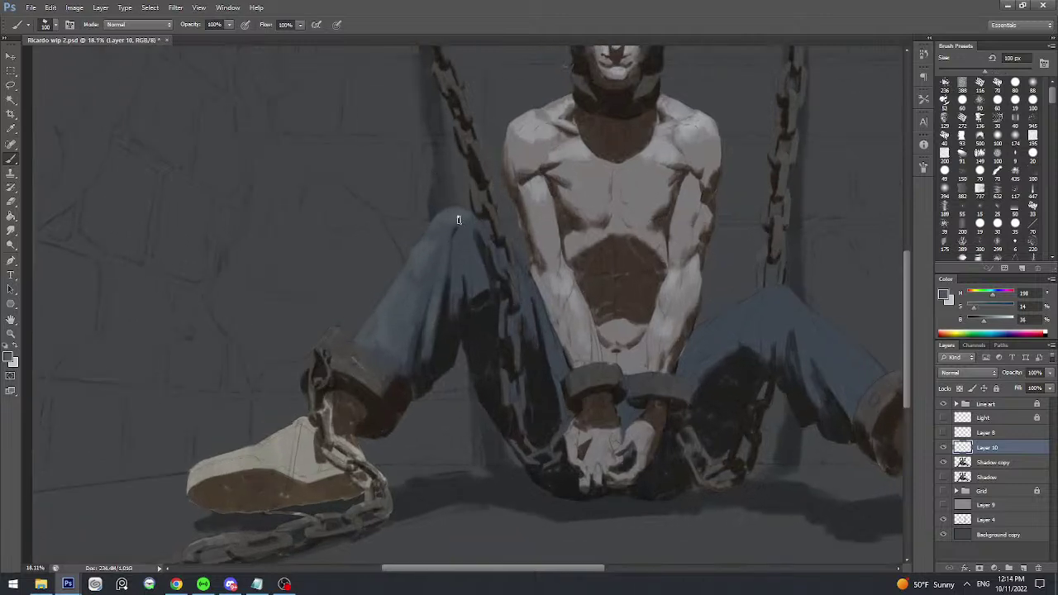
scroll(485, 232, down, 2)
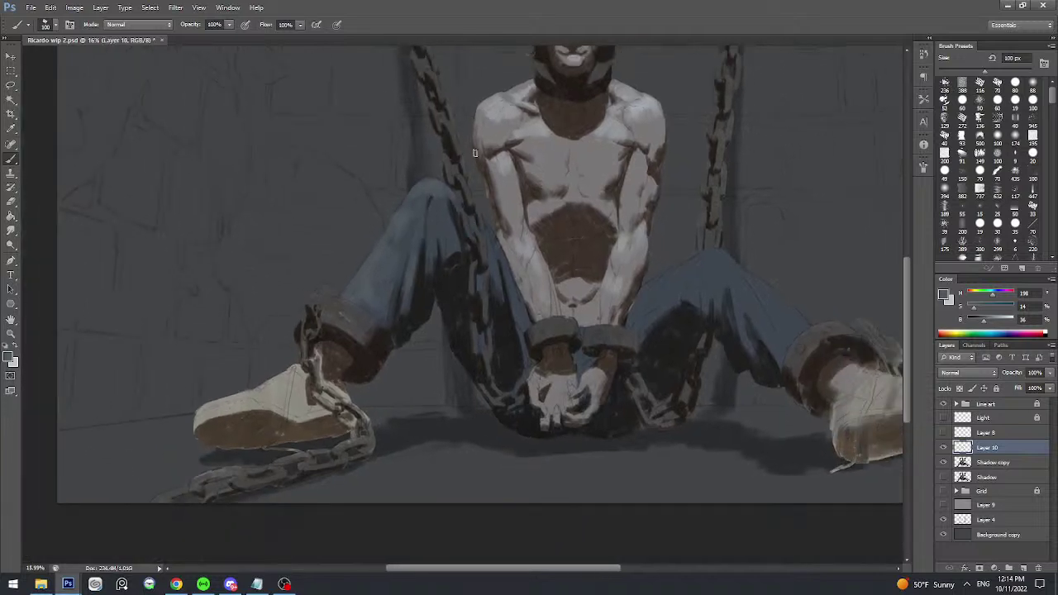
- Paint narrow fold highlights on the left-hand knee and inner thigh around the chain with a 70 px brush, tidying with the Eraser
key(bracketleft)
key(bracketleft)
key(bracketleft)
scroll(466, 223, up, 1)
scroll(443, 199, up, 1)
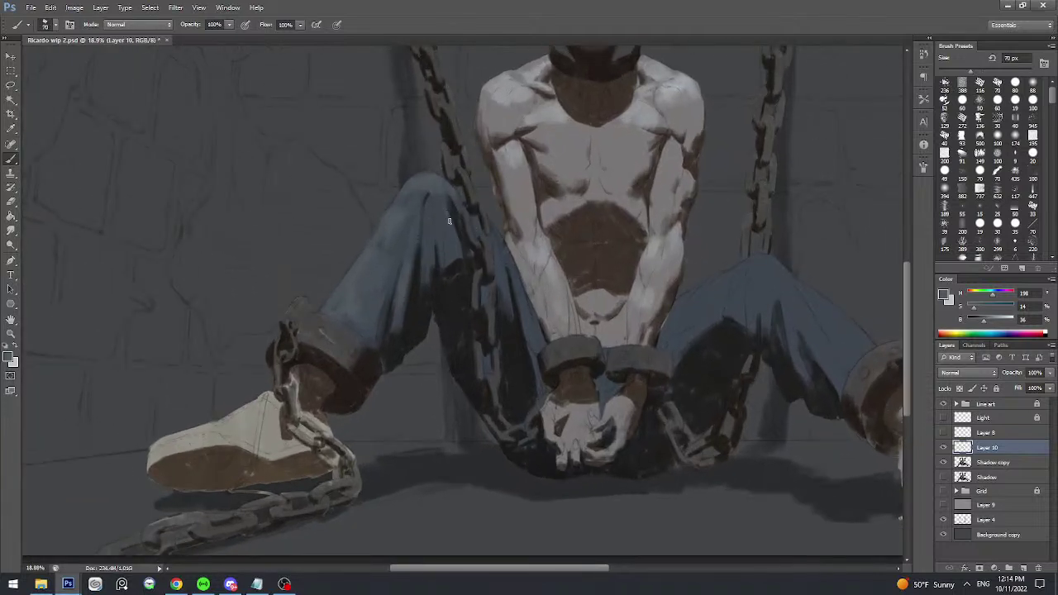
key(e)
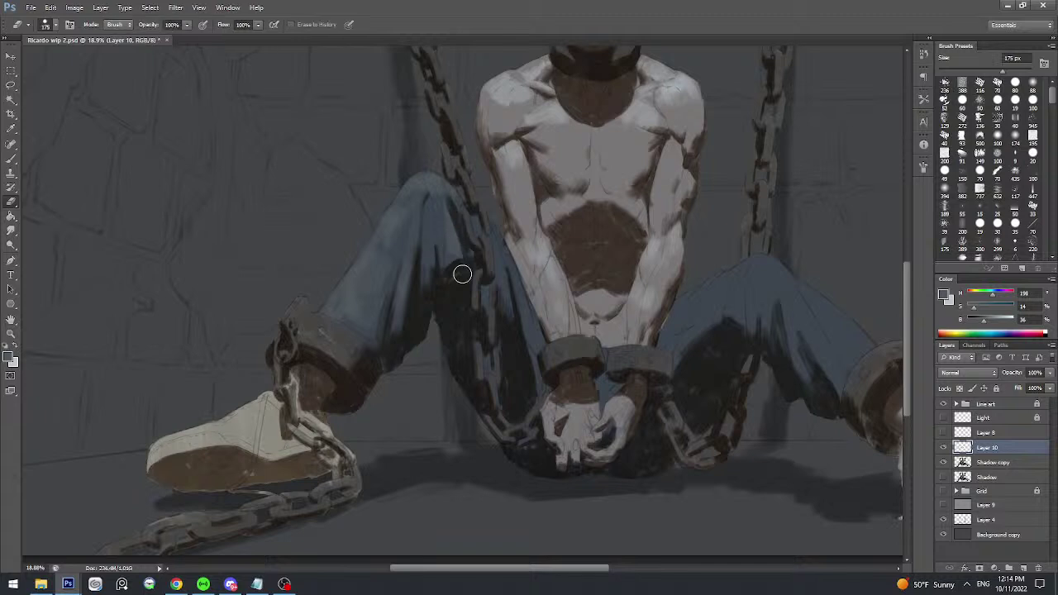
key(b)
key(v)
key(b)
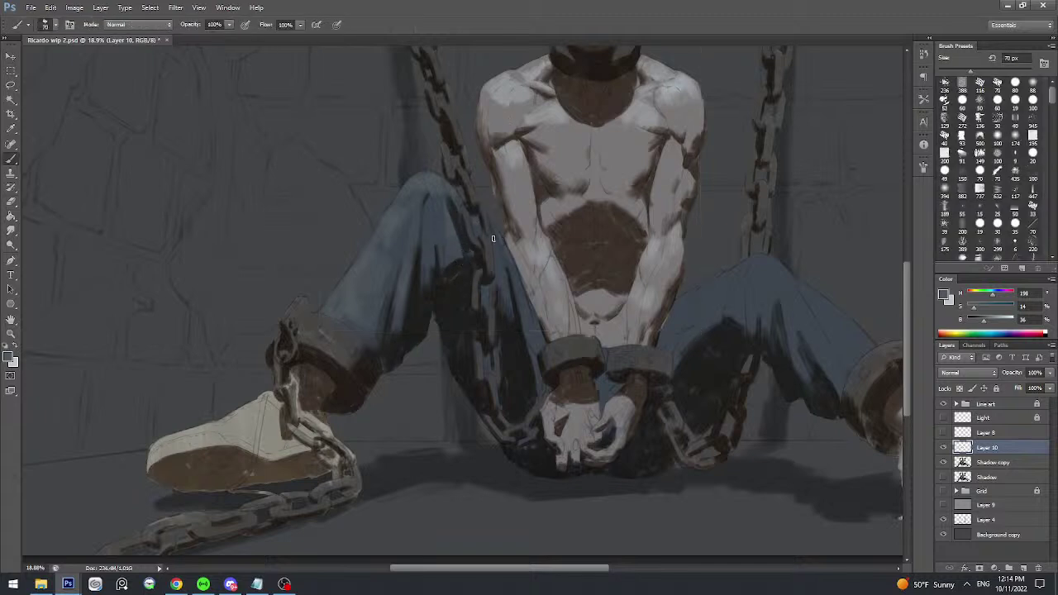
scroll(496, 254, down, 3)
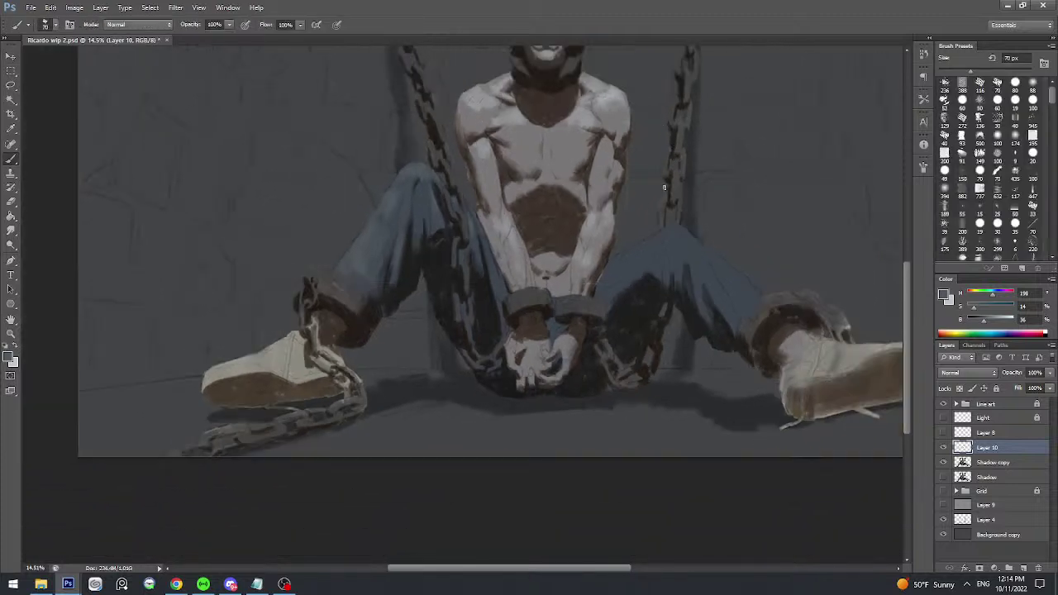
- Paint muted blue light over the right-hand knee and shin with a 125 to 150 px brush, and save the document
key(e)
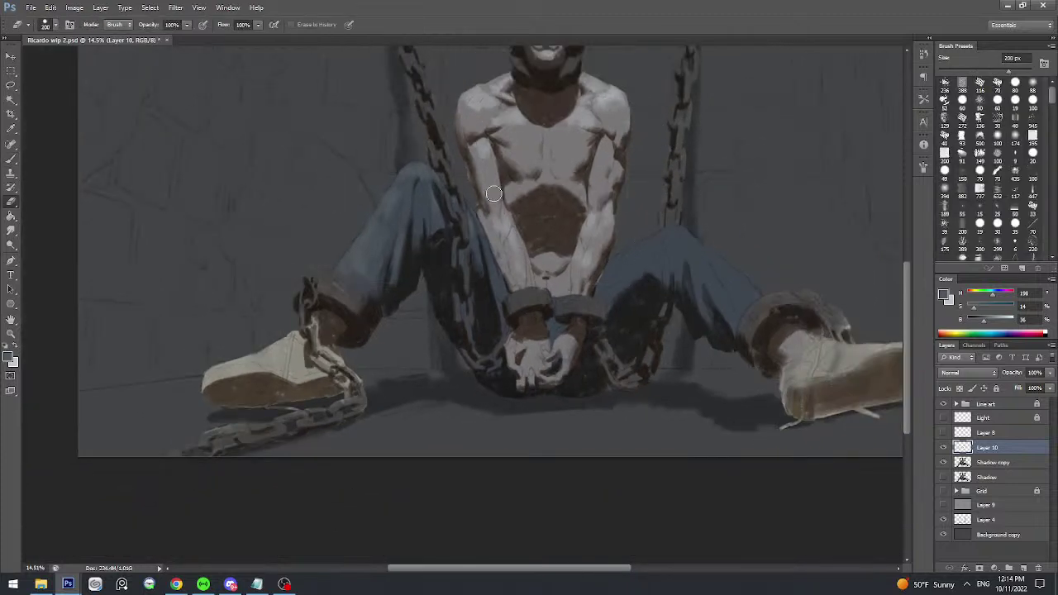
key(b)
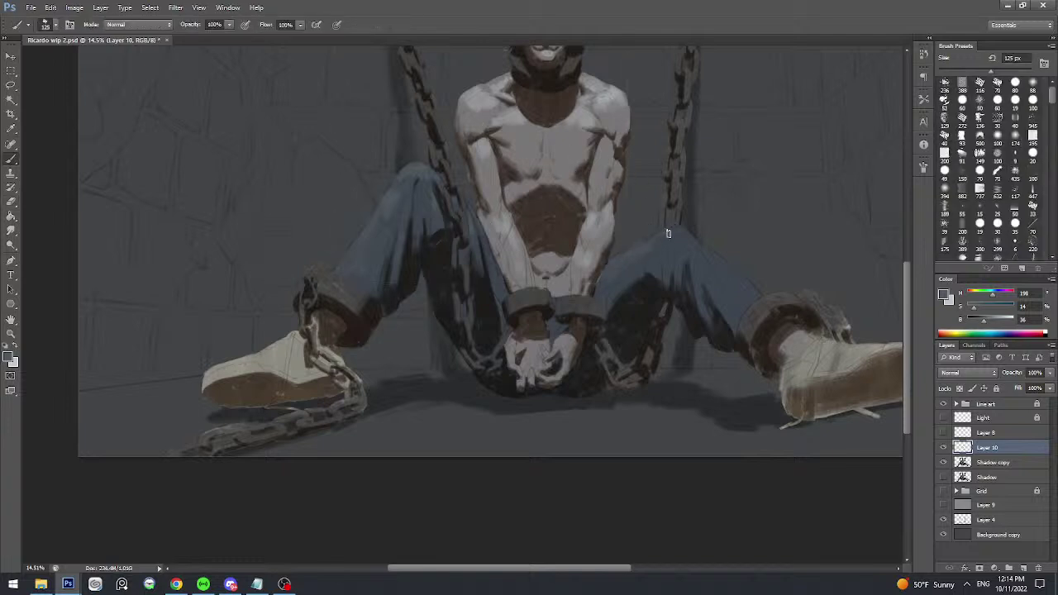
scroll(668, 188, up, 1)
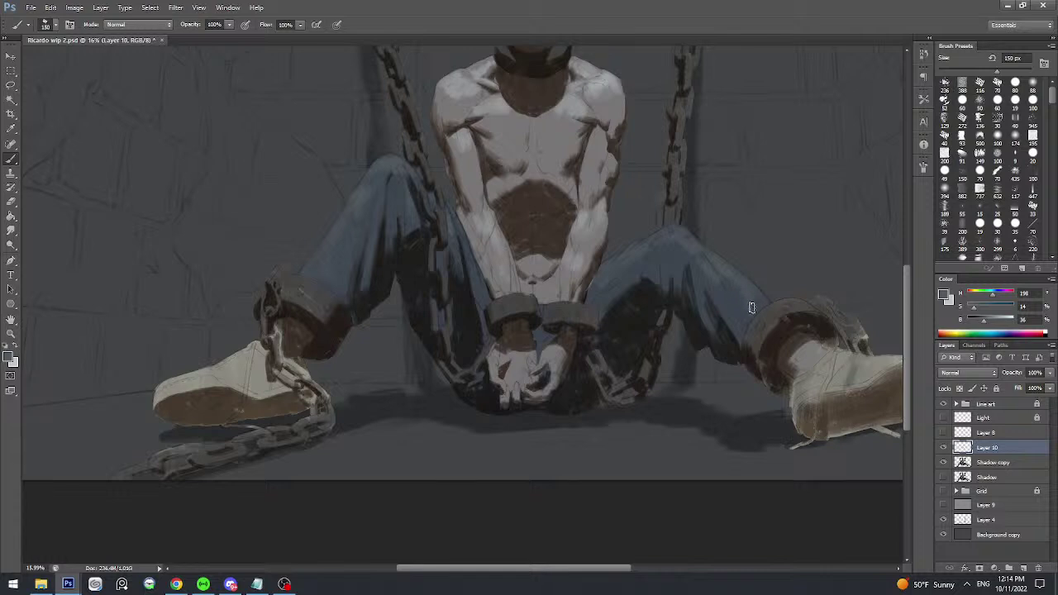
scroll(708, 241, down, 3)
key(ctrl+s)
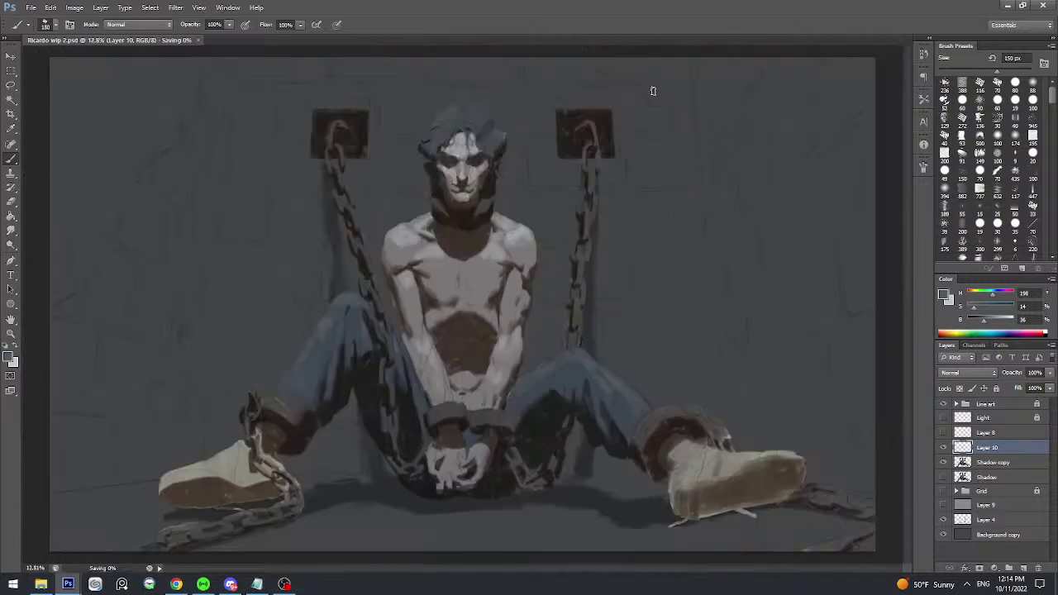
key(bracketleft)
key(bracketleft)
key(bracketleft)
key(bracketleft)
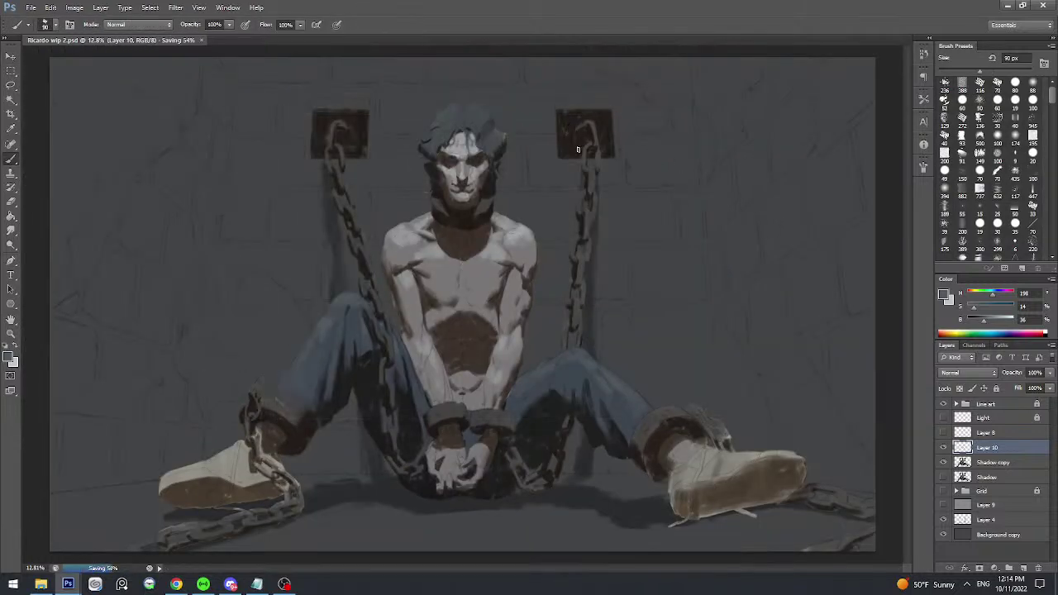
key(bracketright)
key(bracketright)
key(bracketright)
key(bracketright)
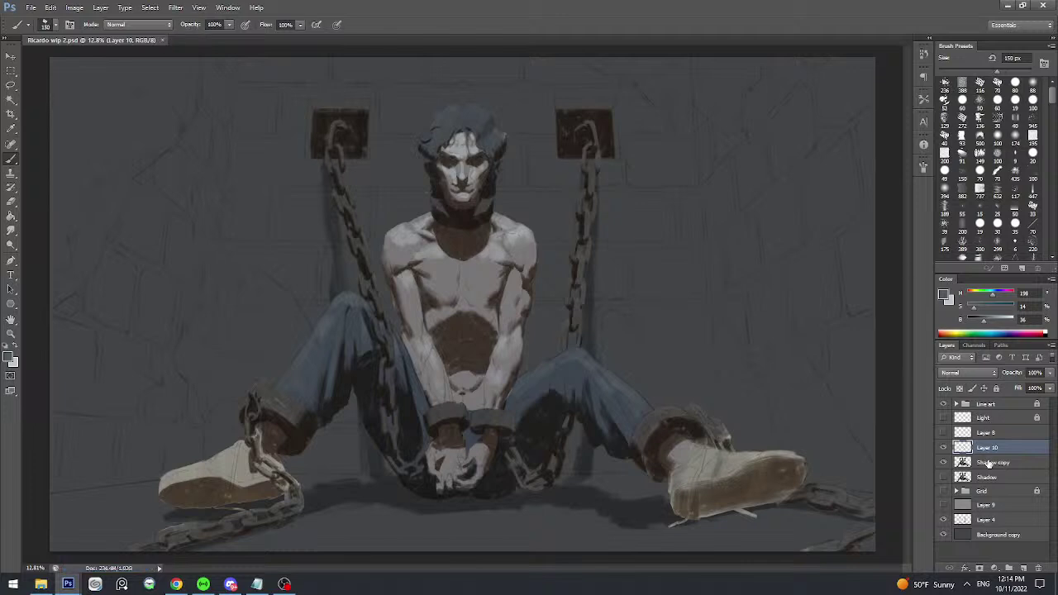
- Merge Layer 10 with the Shadow copy layer and add a new empty layer above it for work on the head
shift+click(989, 463)
key(ctrl+e)
click(1023, 567)
key(v)
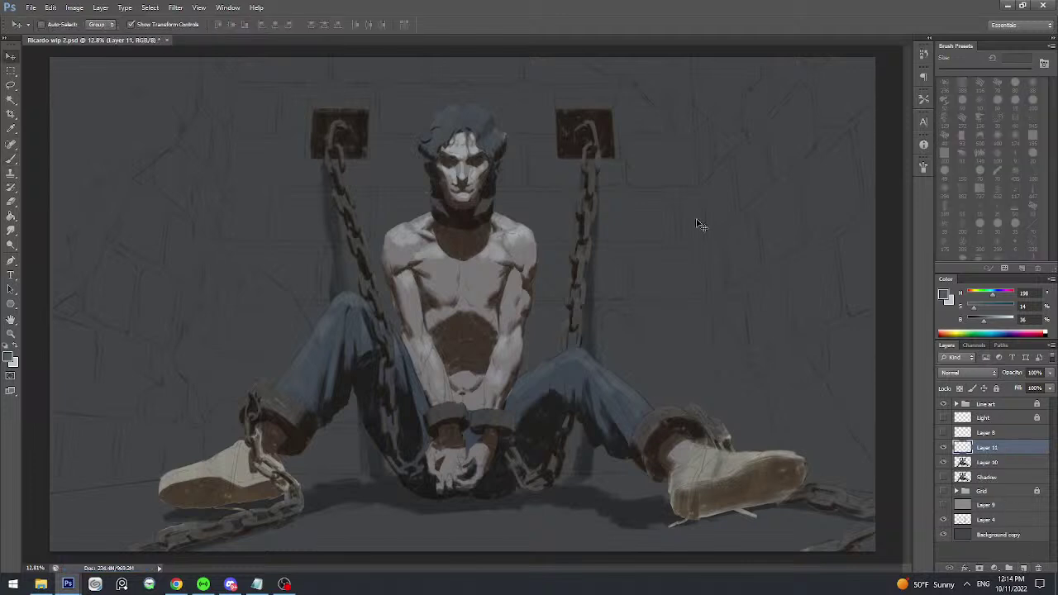
key(b)
drag(458, 112, 559, 171)
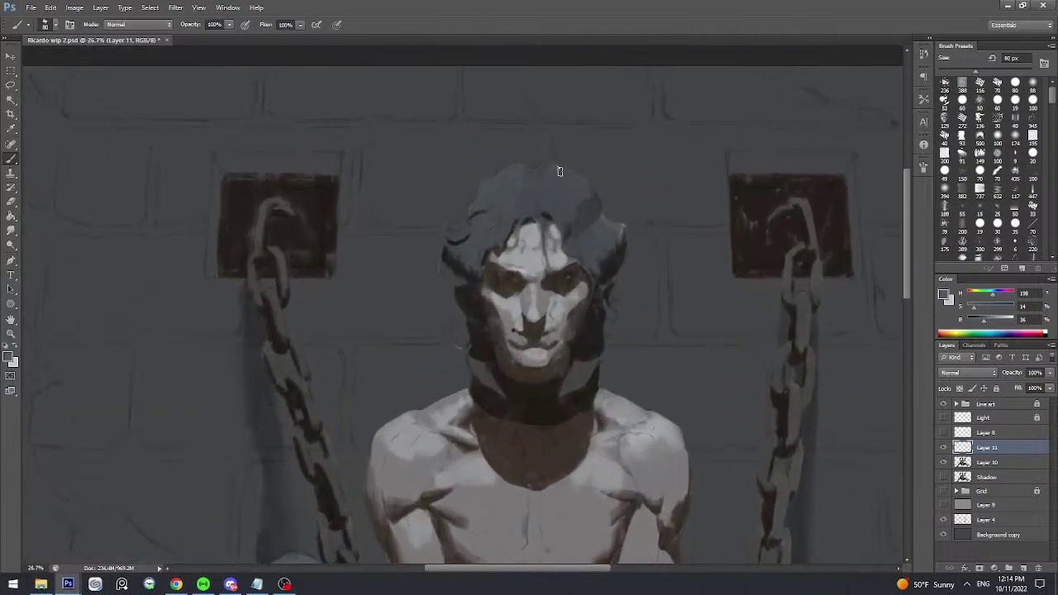
- Set a lighter blue-grey of H 210, S 15, B 56 and paint highlights beside the hair parting with an 80 px brush
drag(985, 322, 993, 321)
drag(523, 172, 540, 125)
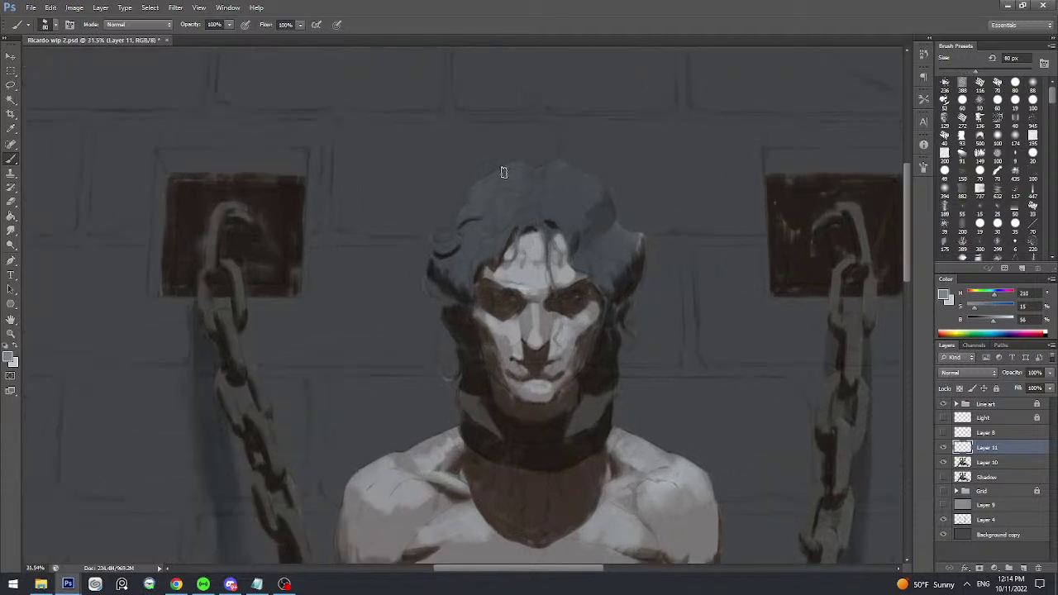
mouse_move(505, 173)
mouse_down()
mouse_move(520, 179)
mouse_move(510, 200)
mouse_move(527, 213)
mouse_up()
drag(554, 188, 560, 167)
- Enlarge the brush to 100 px, add highlights to the right-hand side of the hair, and save the document
key(])
key(])
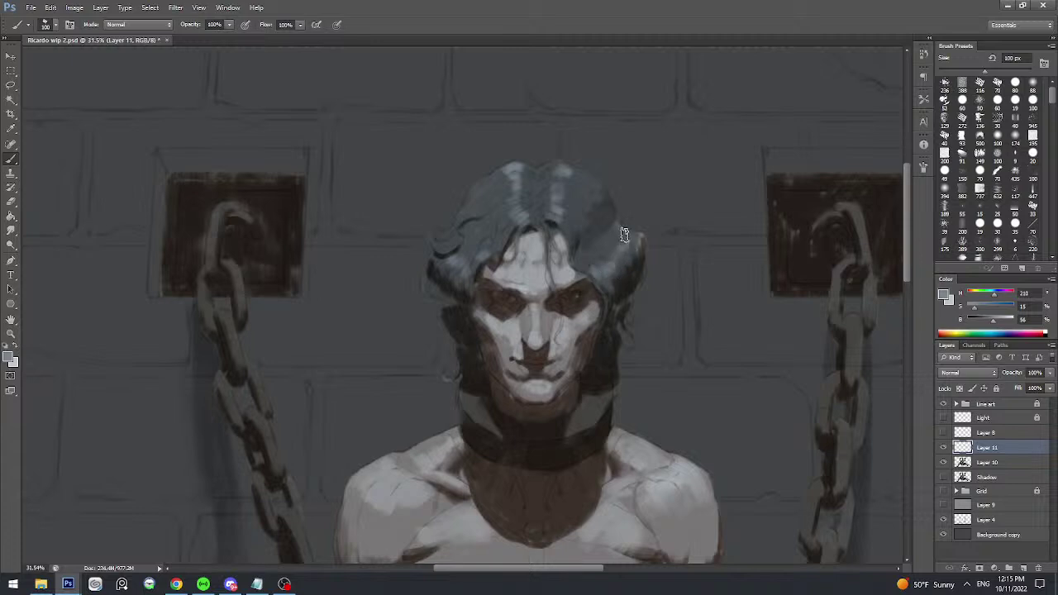
mouse_move(634, 232)
mouse_down()
mouse_move(595, 198)
mouse_move(633, 200)
mouse_up()
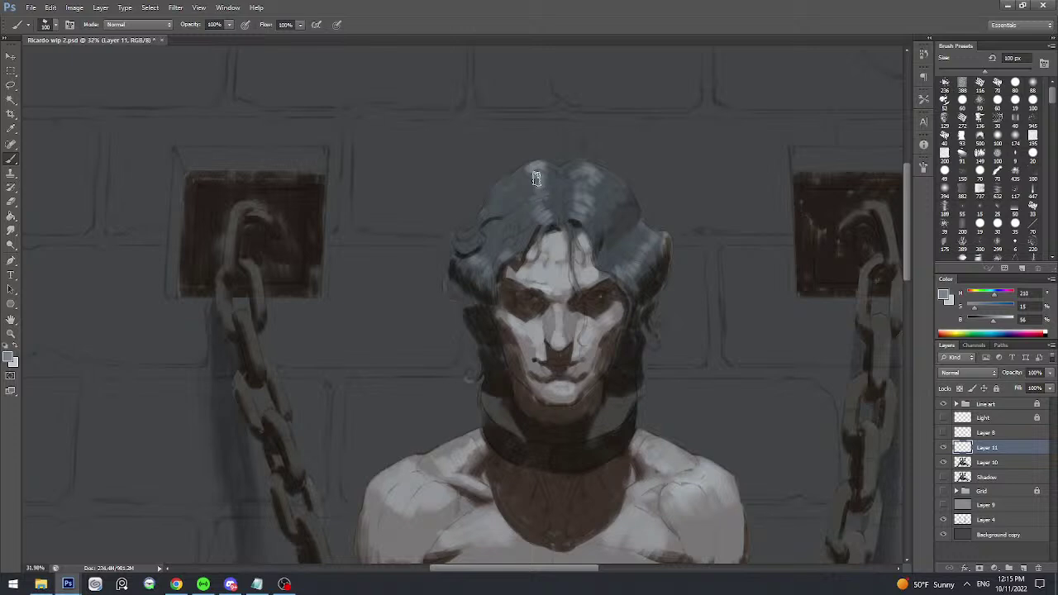
scroll(539, 193, down, 5)
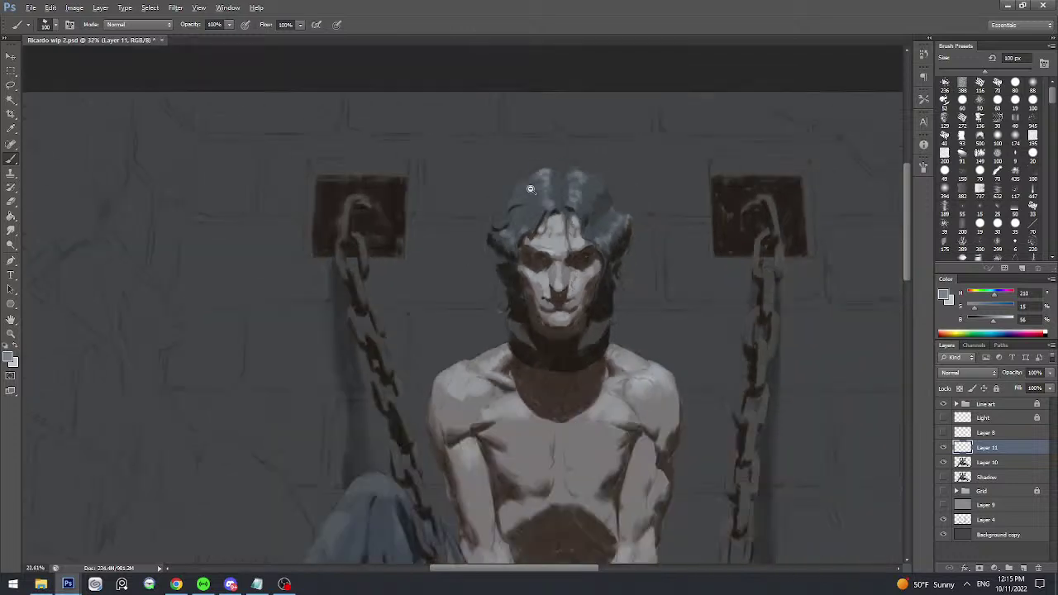
scroll(561, 164, up, 1)
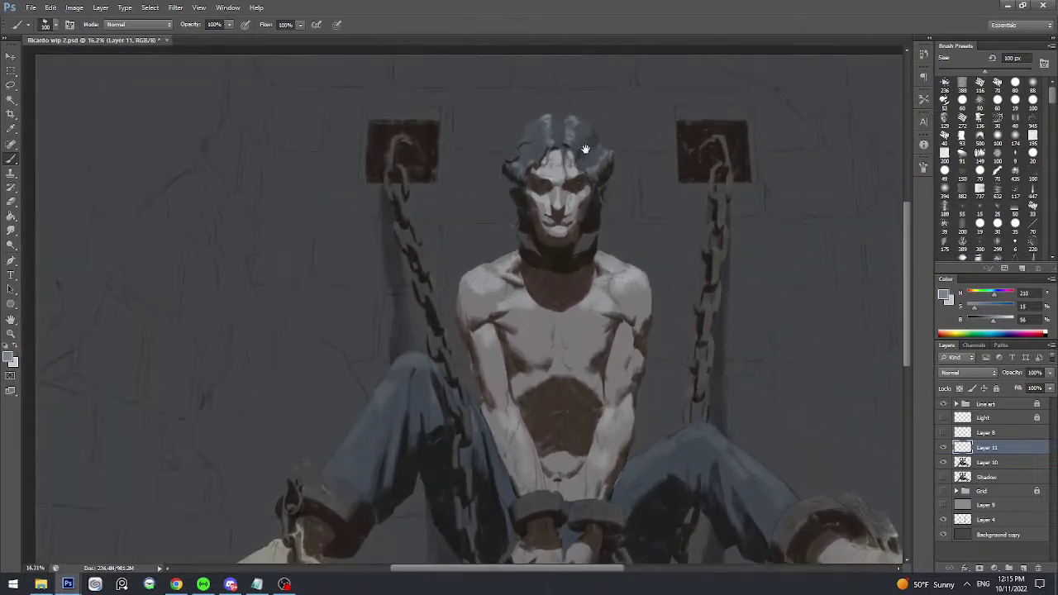
key(ctrl+s)
key(v)
key(b)
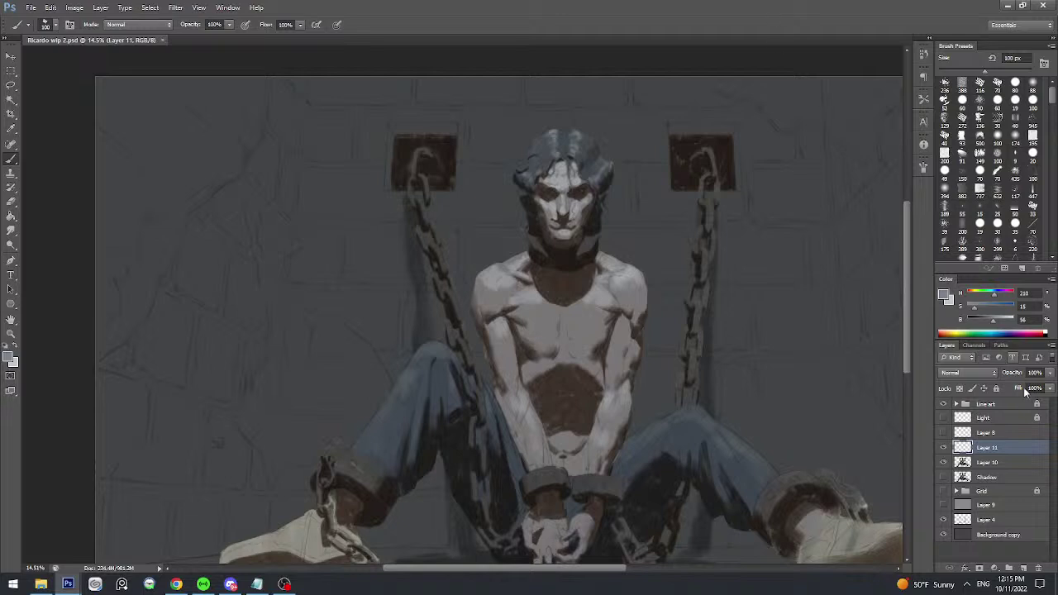
- Show and unlock the Light layer, and examine its light-direction arrows around the head and shoulders
click(944, 418)
click(988, 418)
key(v)
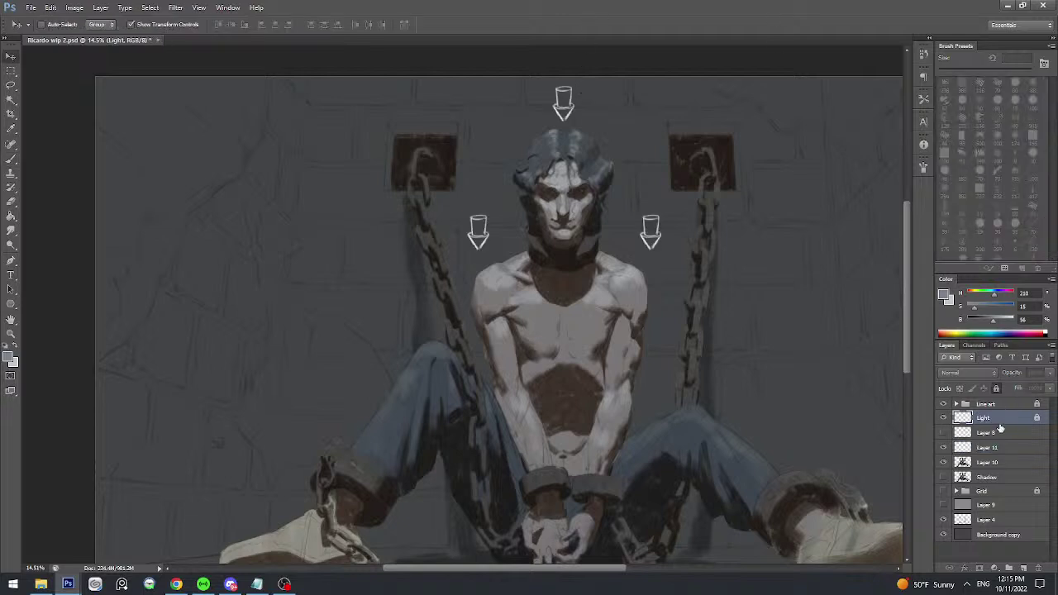
click(998, 388)
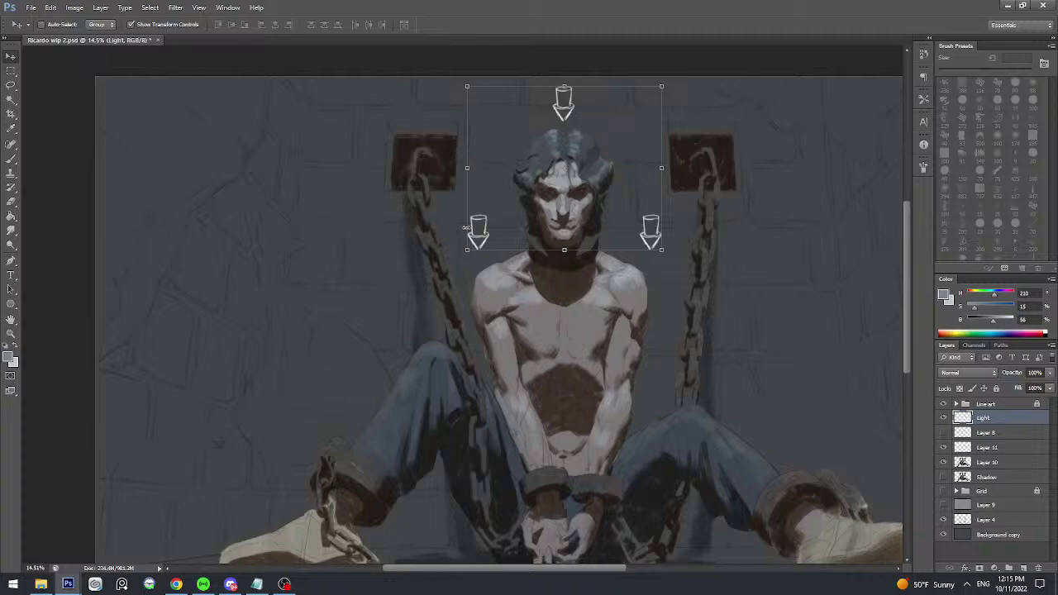
scroll(535, 231, up, 5)
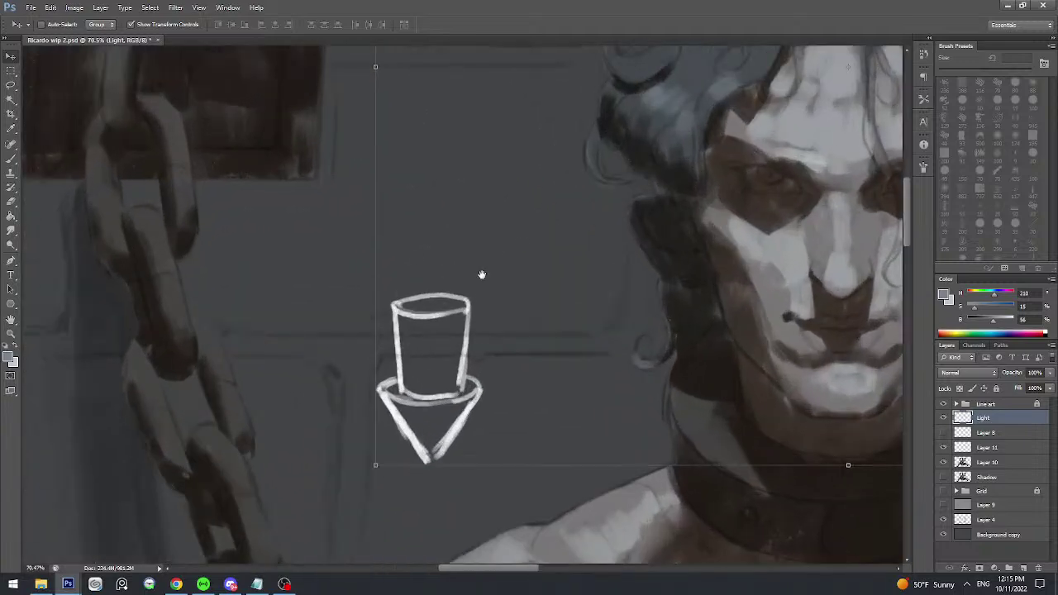
scroll(481, 273, down, 2)
scroll(446, 281, down, 8)
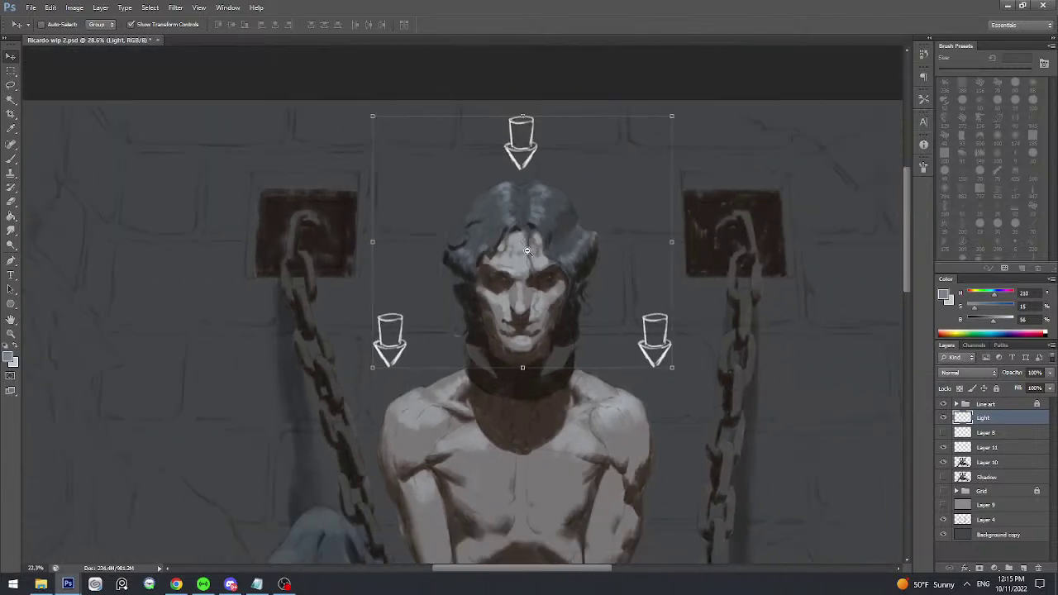
scroll(528, 263, up, 4)
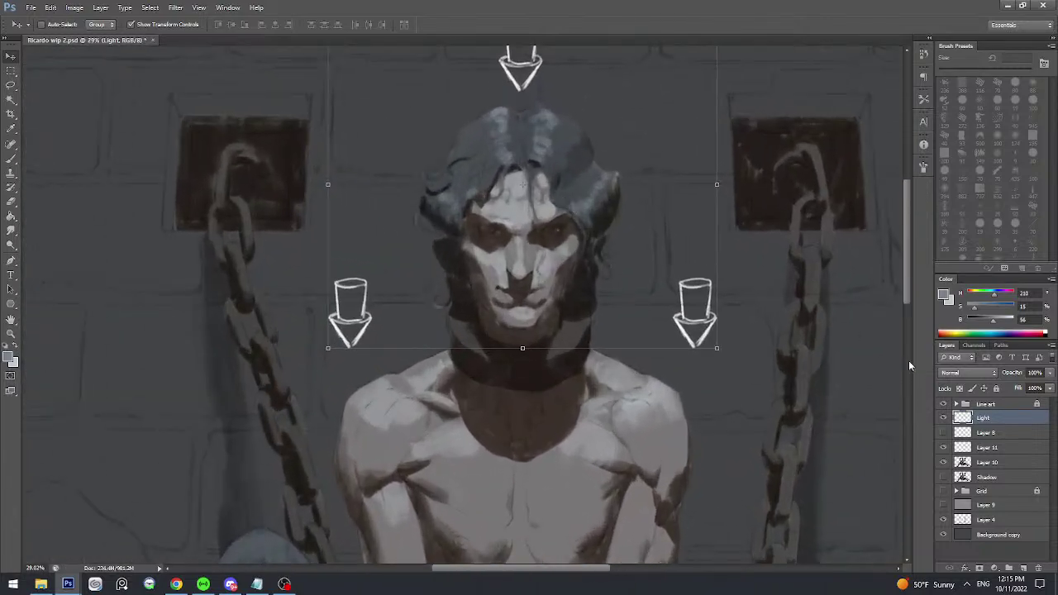
- Compare the figure with and without the light arrows, leave the Light layer hidden, and save the document
key(ctrl+s)
click(943, 417)
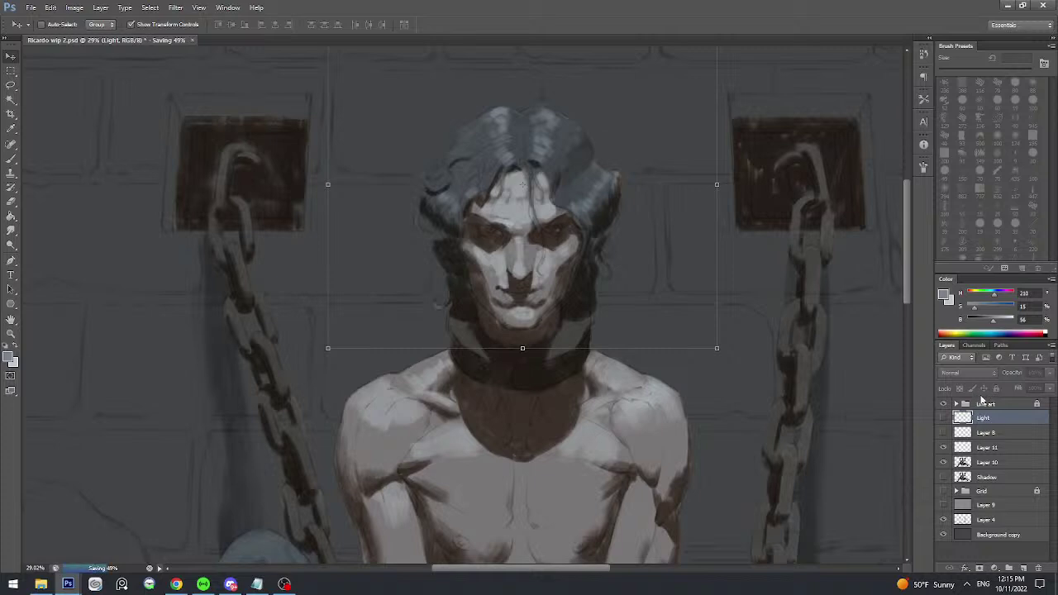
click(944, 417)
click(945, 418)
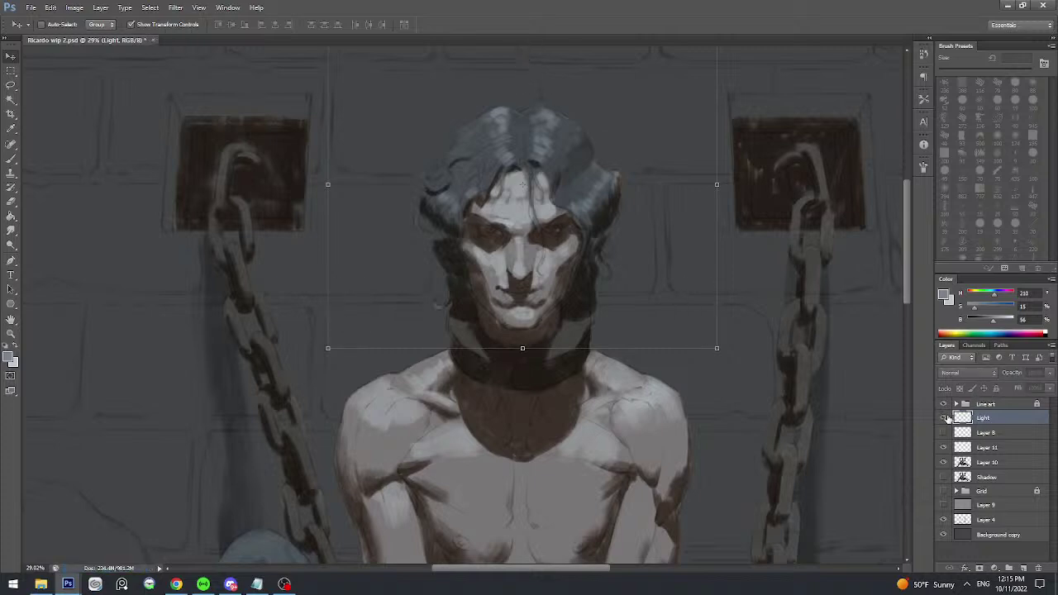
click(944, 418)
click(945, 418)
click(945, 417)
click(945, 417)
click(945, 418)
click(944, 417)
key(ctrl+s)
- Add a new empty layer directly above Layer 11 and return to the Brush tool
click(985, 447)
click(1022, 567)
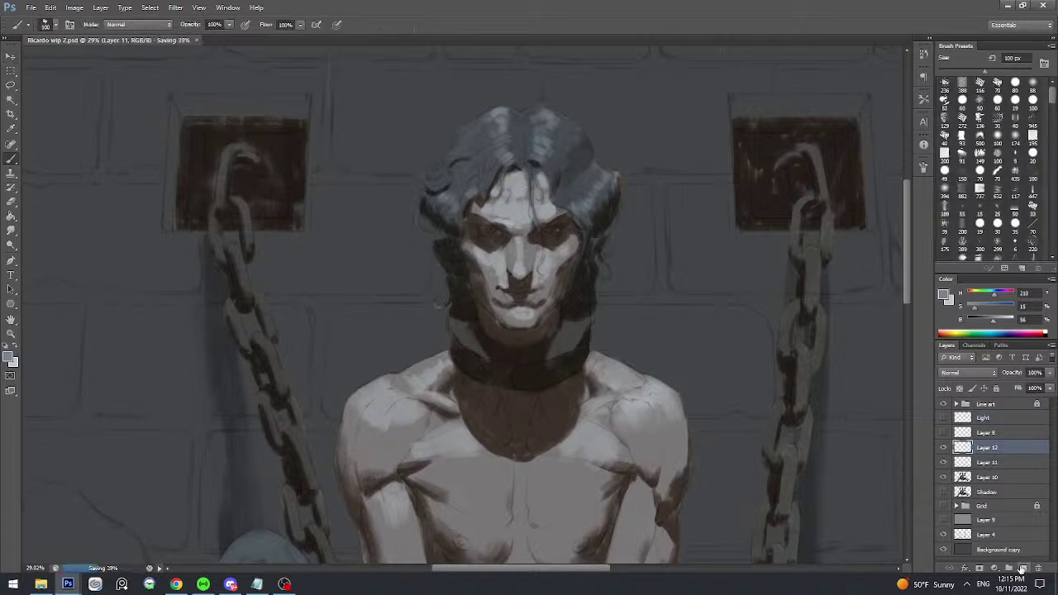
key(b)
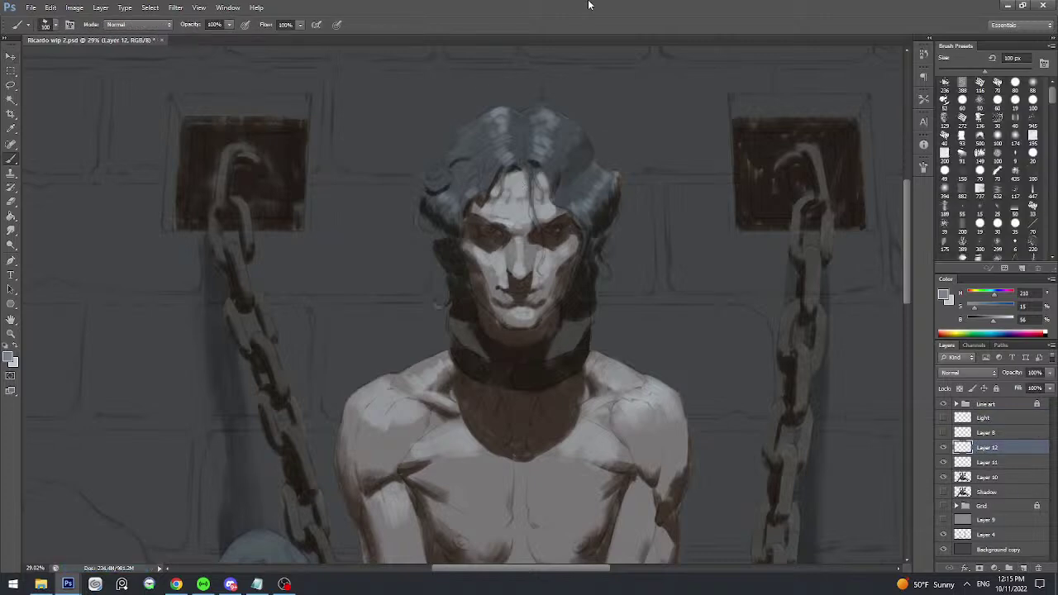
key(bracketleft)
key(bracketleft)
key(bracketright)
key(bracketright)
key(bracketright)
key(bracketright)
key(ctrl+0)
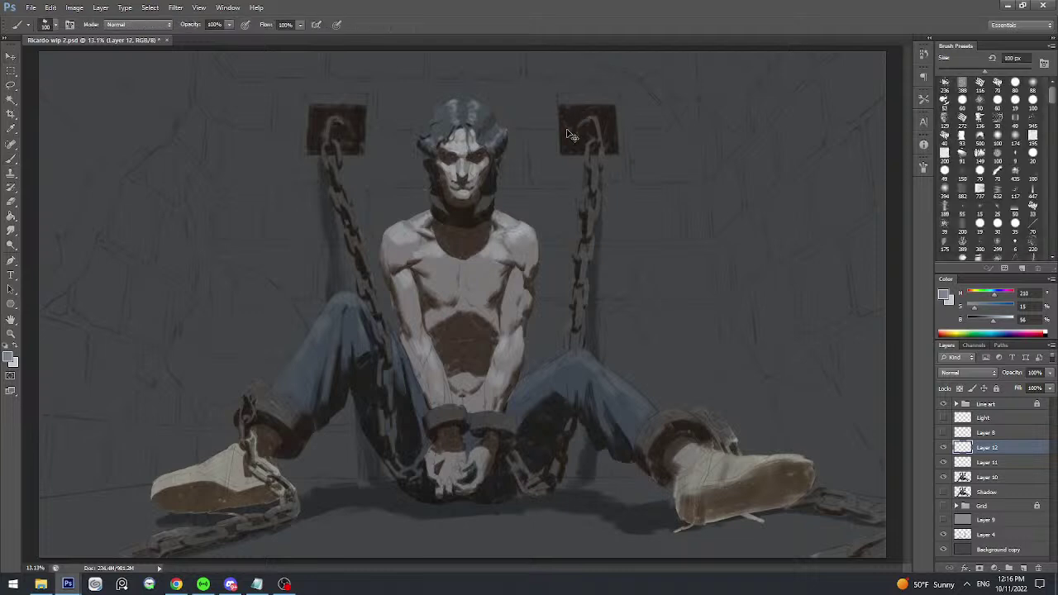
key(b)
key(bracketright)
key(bracketright)
key(bracketleft)
key(bracketleft)
key(bracketleft)
drag(496, 113, 543, 141)
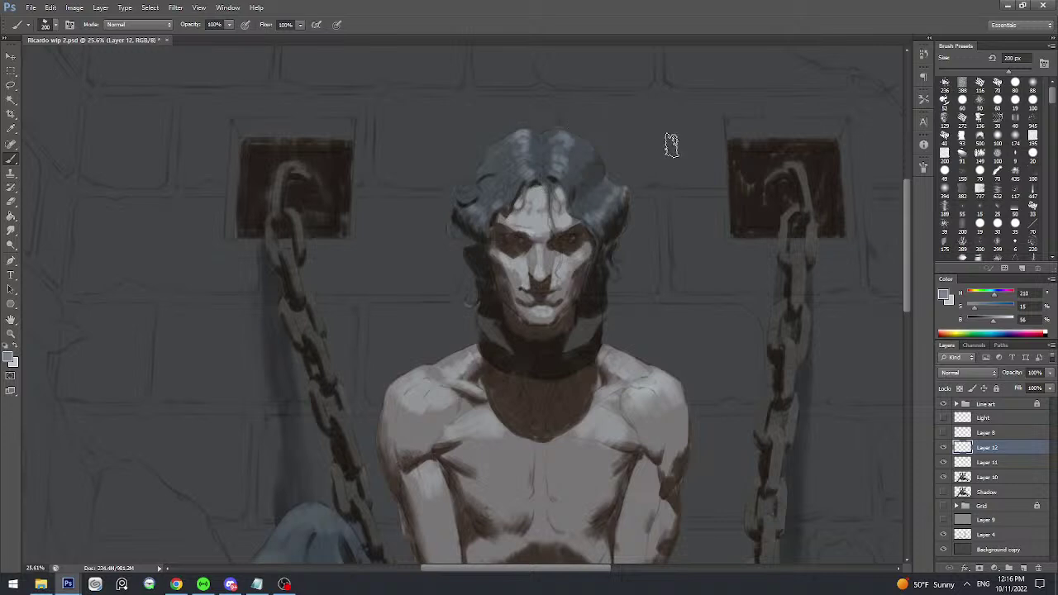
- Reduce the brush to 70 px and save the document
key(bracketleft)
key(bracketleft)
key(bracketleft)
key(bracketleft)
key(bracketleft)
key(bracketleft)
key(bracketleft)
key(ctrl+s)
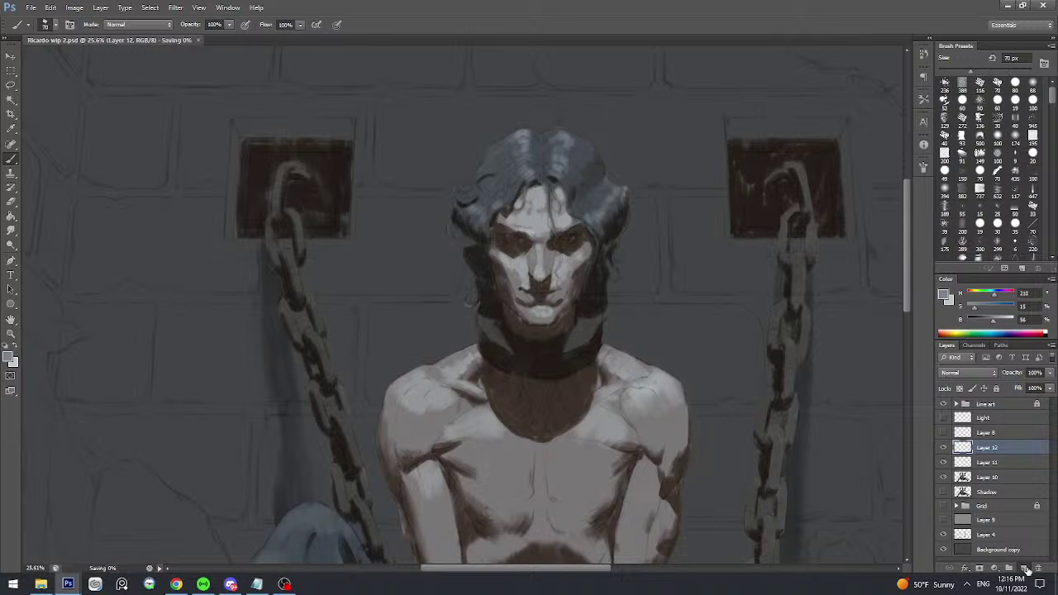
- Add another layer and sketch a demonstration circle and slanted arrow on the wall beside the left-hand chain with a 35 px brush
click(1023, 569)
key(bracketleft)
key(bracketleft)
key(bracketleft)
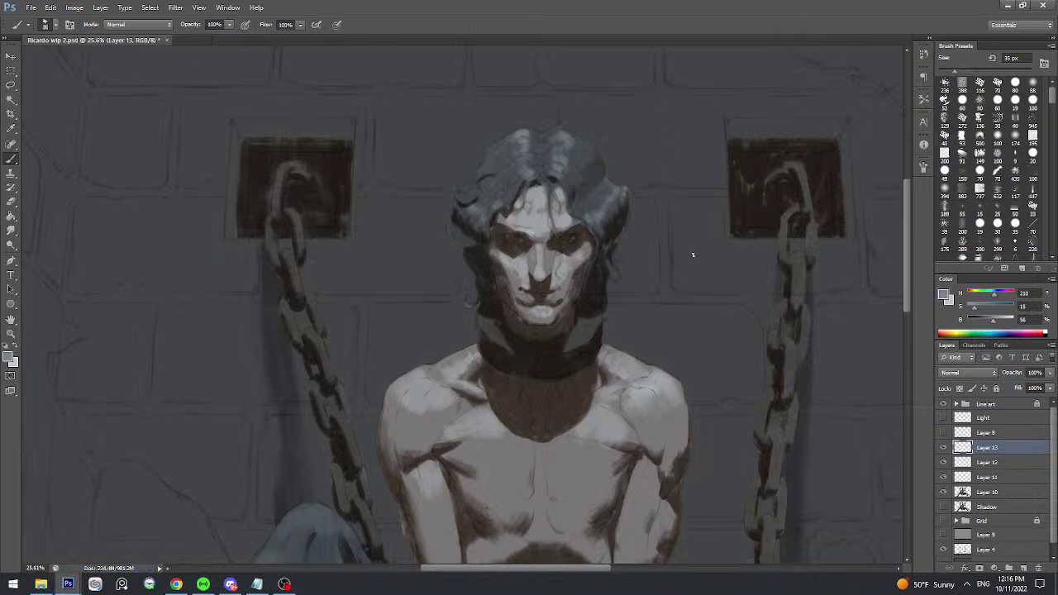
mouse_move(692, 255)
mouse_down()
mouse_move(680, 309)
mouse_move(719, 258)
mouse_up()
key(ctrl+z)
mouse_move(367, 236)
mouse_down()
mouse_move(396, 232)
mouse_move(567, 229)
mouse_up()
mouse_move(382, 258)
mouse_down()
mouse_move(408, 324)
mouse_move(357, 270)
mouse_up()
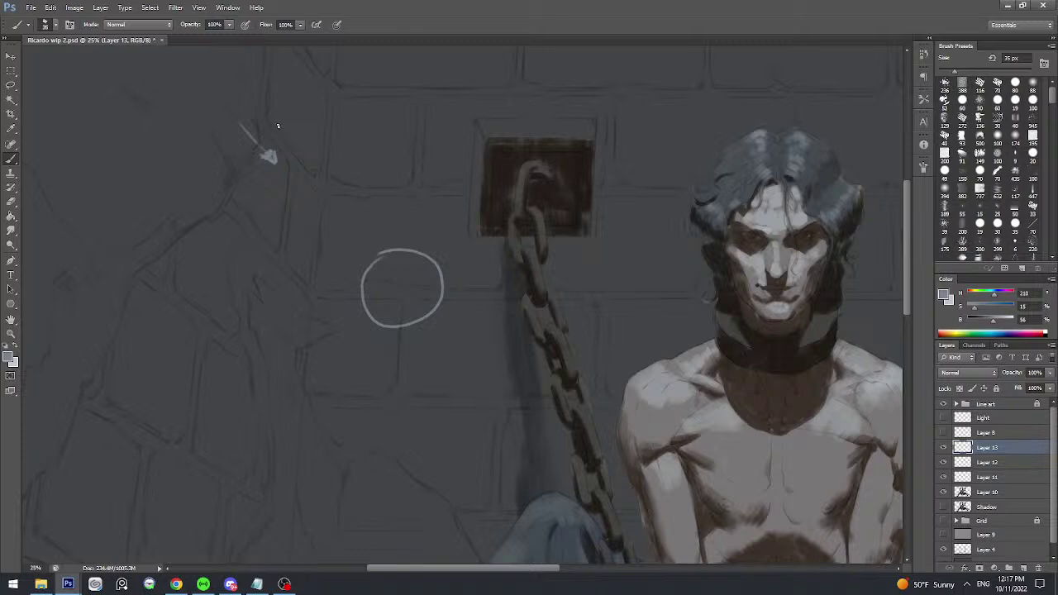
- Sketch a tilted spotlight beside the arrow, with its light rays running down to the circle
mouse_move(278, 125)
mouse_down()
mouse_move(299, 108)
mouse_move(281, 126)
mouse_move(328, 133)
mouse_up()
mouse_move(314, 187)
mouse_down()
mouse_move(361, 251)
mouse_move(334, 195)
mouse_up()
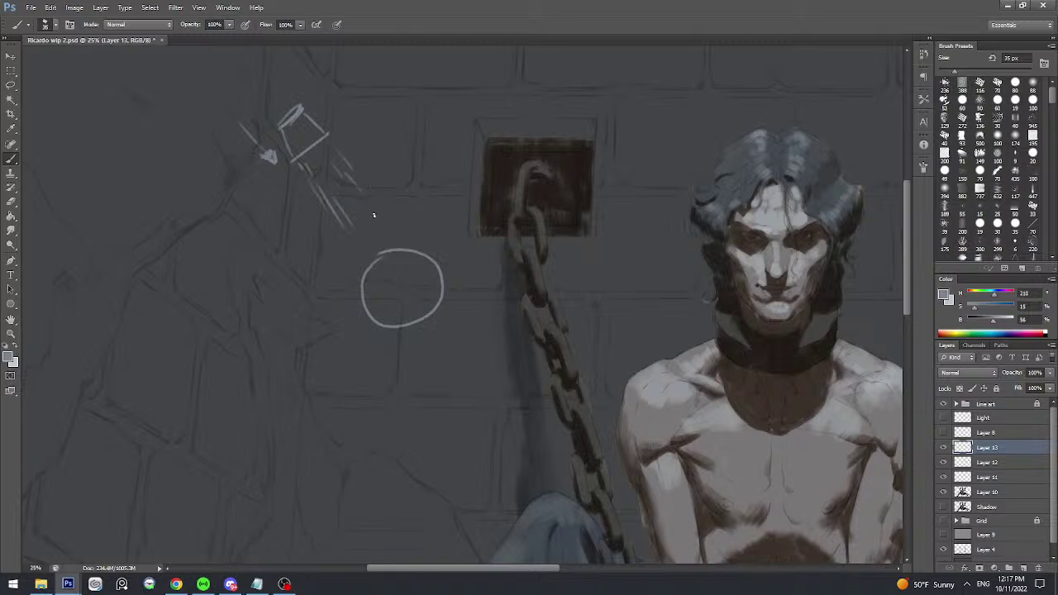
drag(315, 160, 376, 243)
drag(371, 190, 411, 246)
- Shade the circle's lit upper side in pale and mid blue-grey with a 40 px brush and extend the rays past it
key(bracketright)
mouse_move(380, 255)
mouse_down()
mouse_move(417, 239)
mouse_move(366, 300)
mouse_move(415, 261)
mouse_up()
alt+click(405, 250)
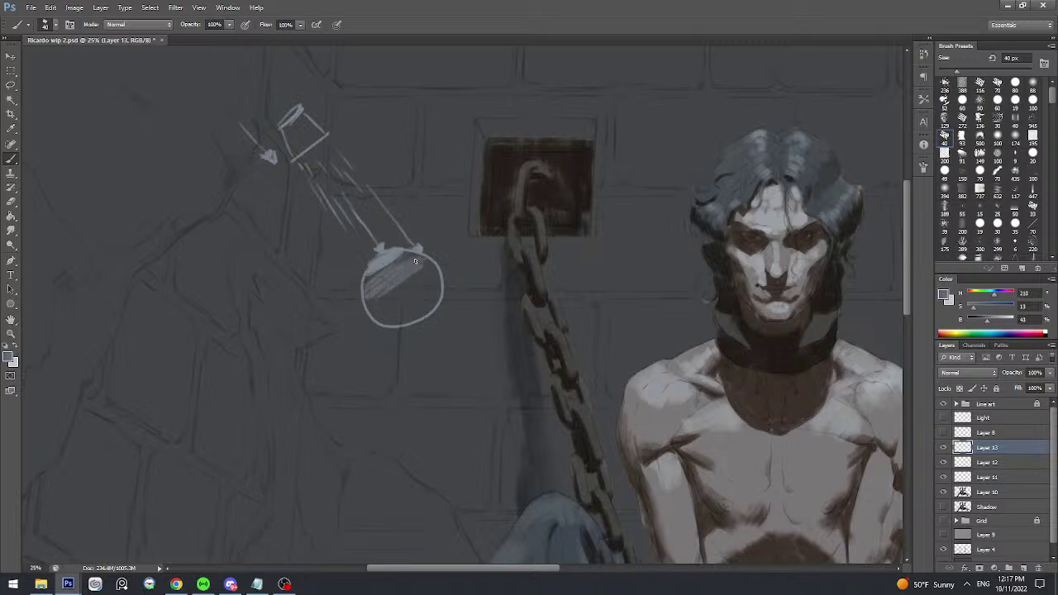
alt+click(301, 112)
drag(336, 146, 465, 287)
drag(429, 256, 478, 316)
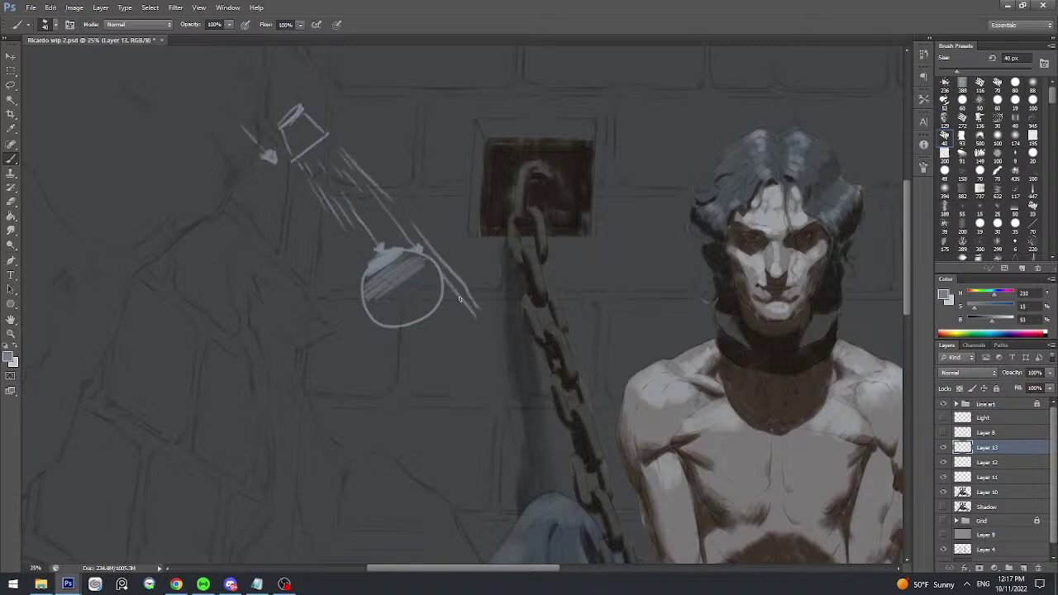
- Add a bounce-light line, dark underside shading and yellowish reflected light to the circle, then delete the demonstration layer
drag(353, 300, 405, 366)
alt+click(498, 202)
mouse_move(409, 282)
mouse_down()
mouse_move(399, 307)
mouse_move(436, 294)
mouse_move(418, 315)
mouse_move(426, 269)
mouse_up()
alt+click(394, 243)
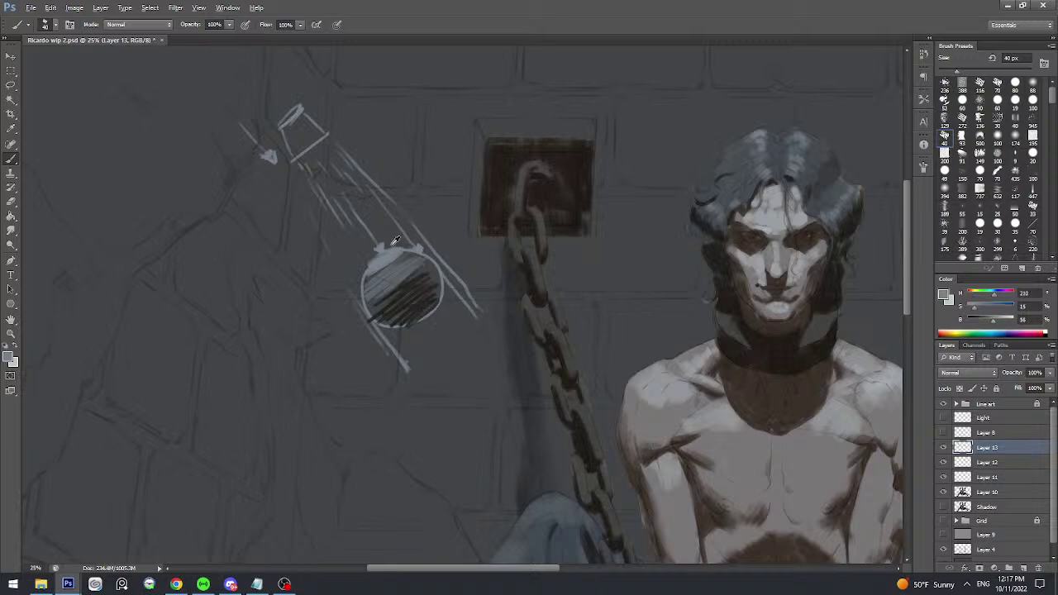
key(bracketleft)
mouse_move(359, 316)
mouse_down()
mouse_move(409, 300)
mouse_move(425, 274)
mouse_move(391, 313)
mouse_move(414, 292)
mouse_move(398, 319)
mouse_move(423, 313)
mouse_move(405, 296)
mouse_up()
click(978, 293)
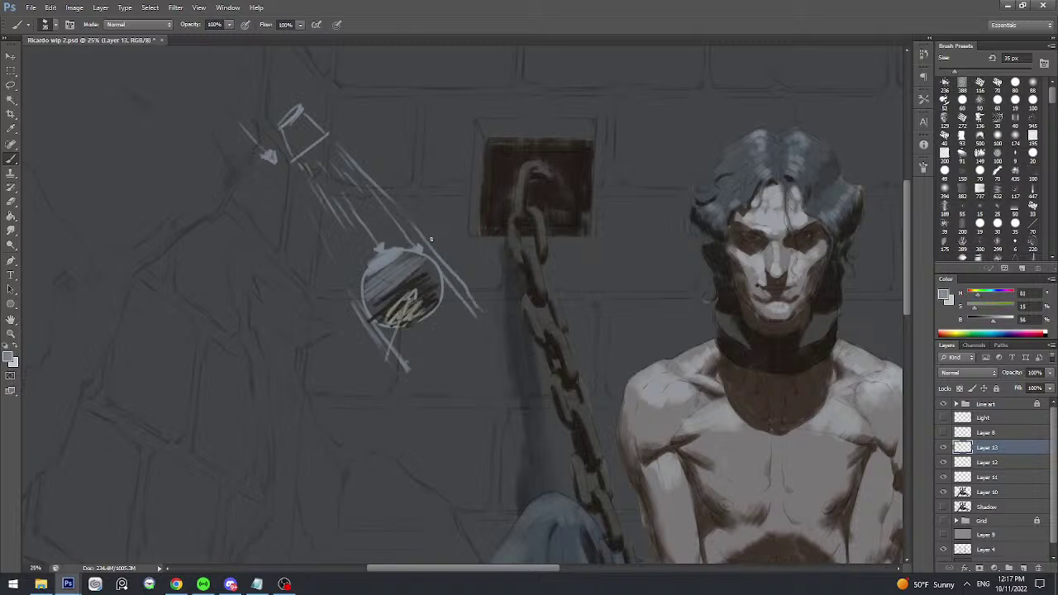
key(Delete)
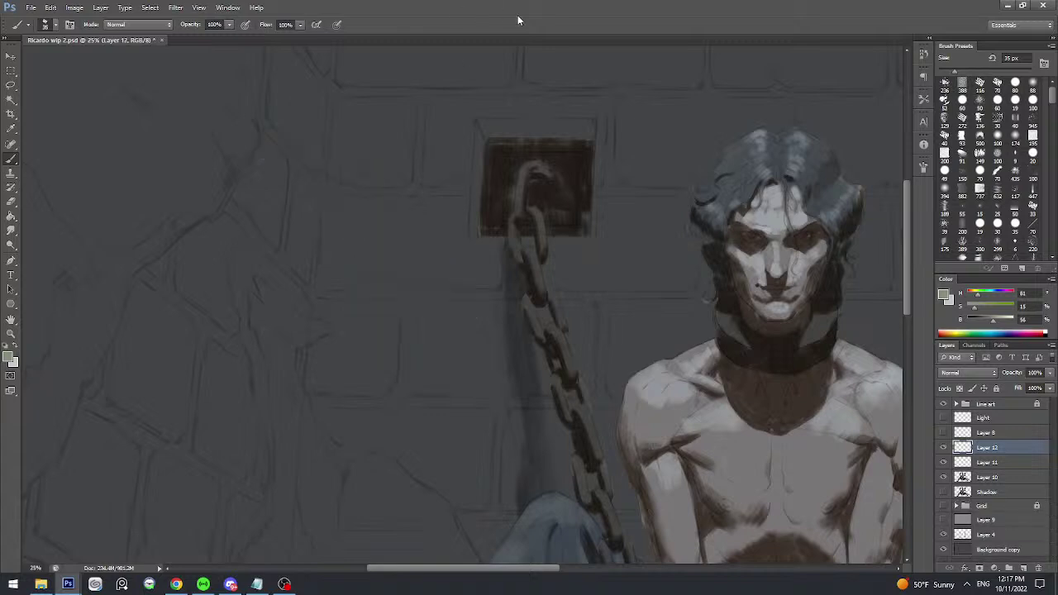
- Return to the head, save the document, and enlarge the brush to 50 px for the hair
drag(856, 187, 488, 139)
scroll(488, 139, up, 3)
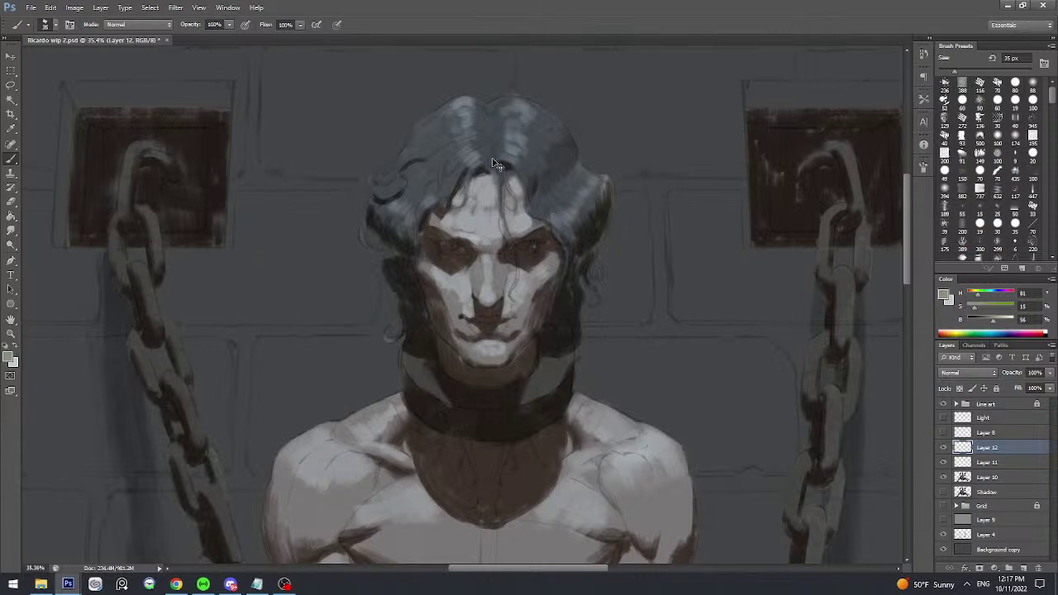
key(ctrl+s)
key(v)
key(b)
key(bracketright)
key(bracketright)
key(bracketright)
key(bracketleft)
key(bracketleft)
key(bracketright)
- Sample the hair's blue-grey and try one long curved strand from the parting down to the right-hand shoulder
alt+click(522, 116)
mouse_move(522, 145)
mouse_down()
mouse_move(582, 292)
mouse_move(581, 398)
mouse_up()
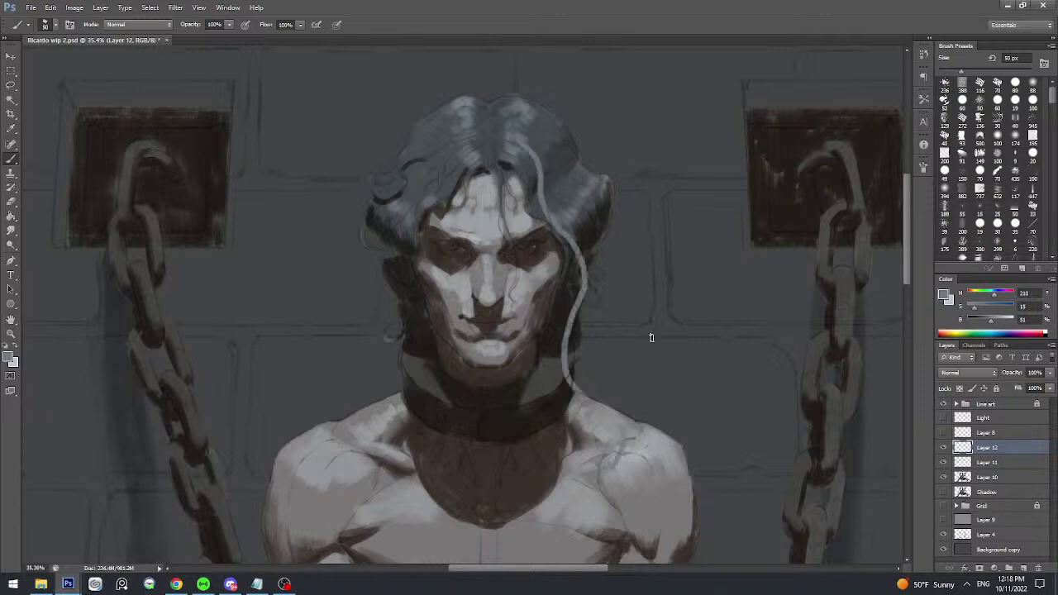
key(bracketleft)
key(bracketleft)
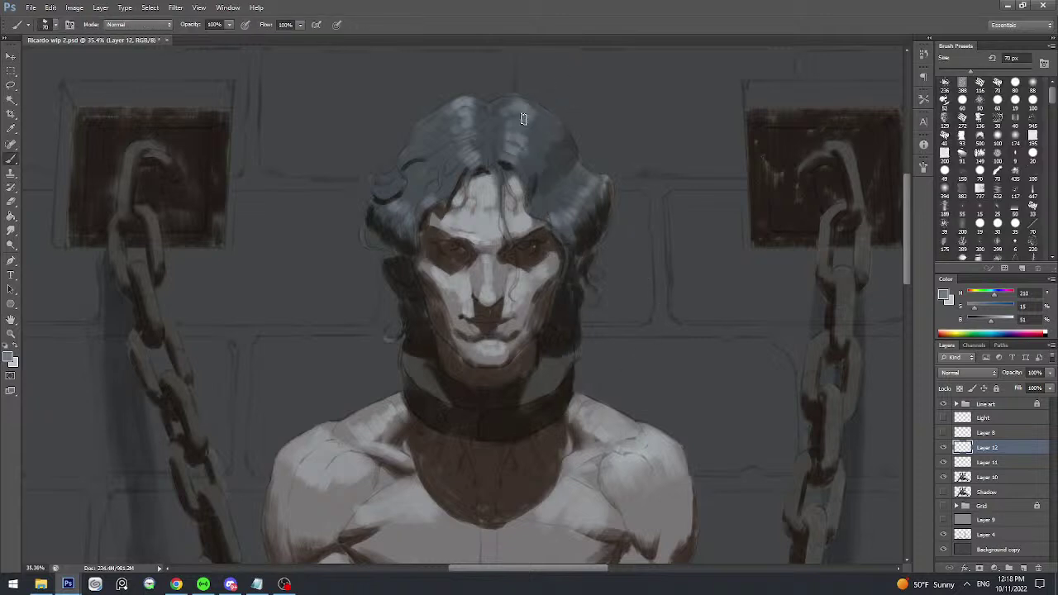
- Refine the hair tones on the crown just right of the parting and on the left-hand side using colors sampled from the image
mouse_move(533, 124)
mouse_down()
mouse_move(560, 110)
mouse_move(513, 118)
mouse_move(546, 124)
mouse_up()
key(bracketright)
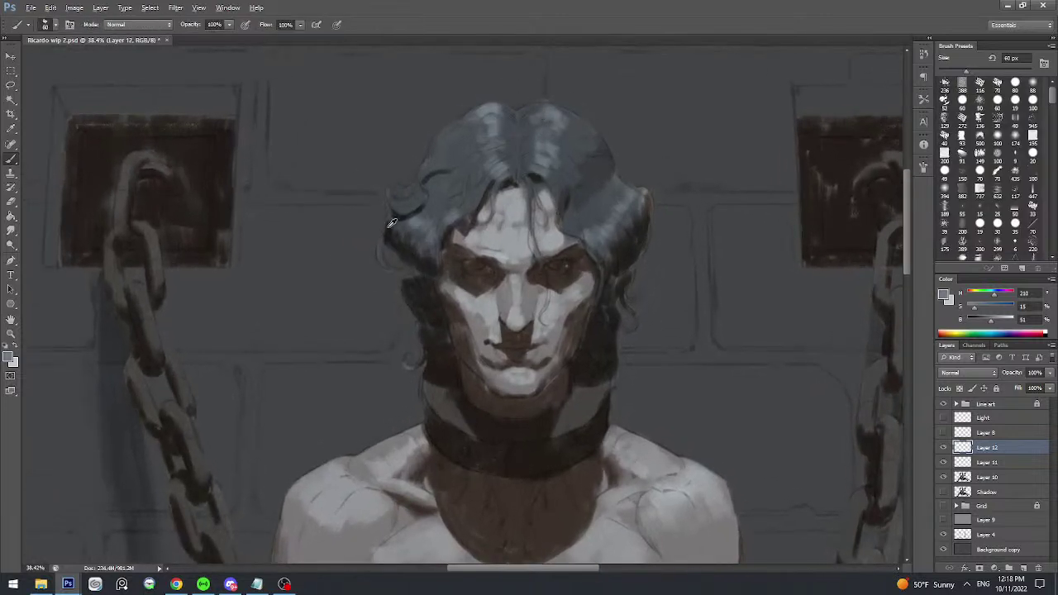
alt+click(416, 170)
drag(453, 178, 472, 179)
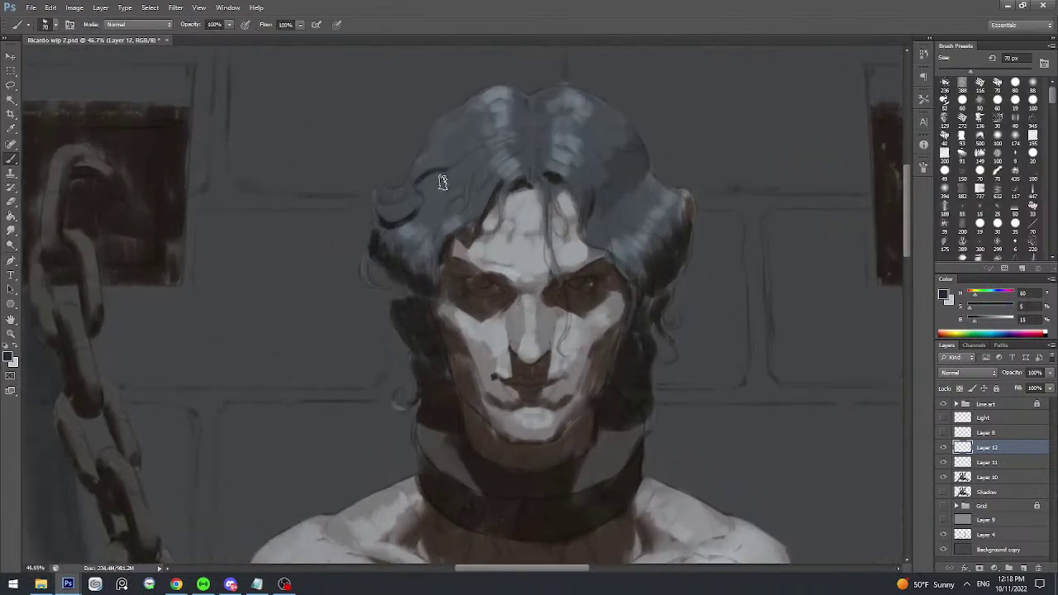
- Paint thin dark strands through the left-hand side of the hair at 50 px, and sample near-black with an 80 px brush
key(bracketright)
alt+click(441, 188)
key(bracketleft)
key(bracketleft)
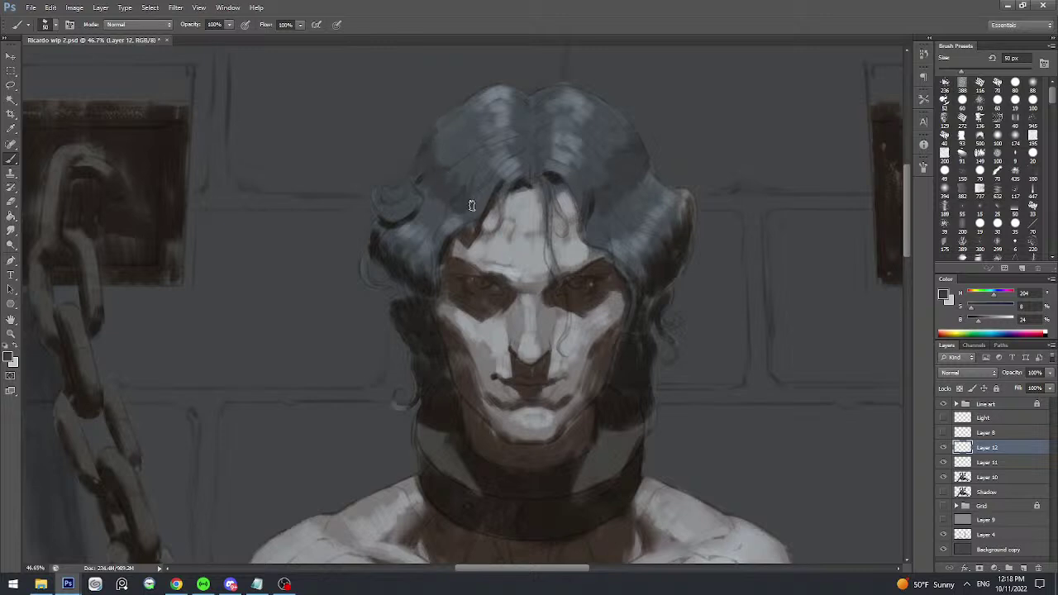
drag(490, 187, 507, 88)
alt+click(425, 198)
key(bracketright)
key(bracketright)
key(bracketright)
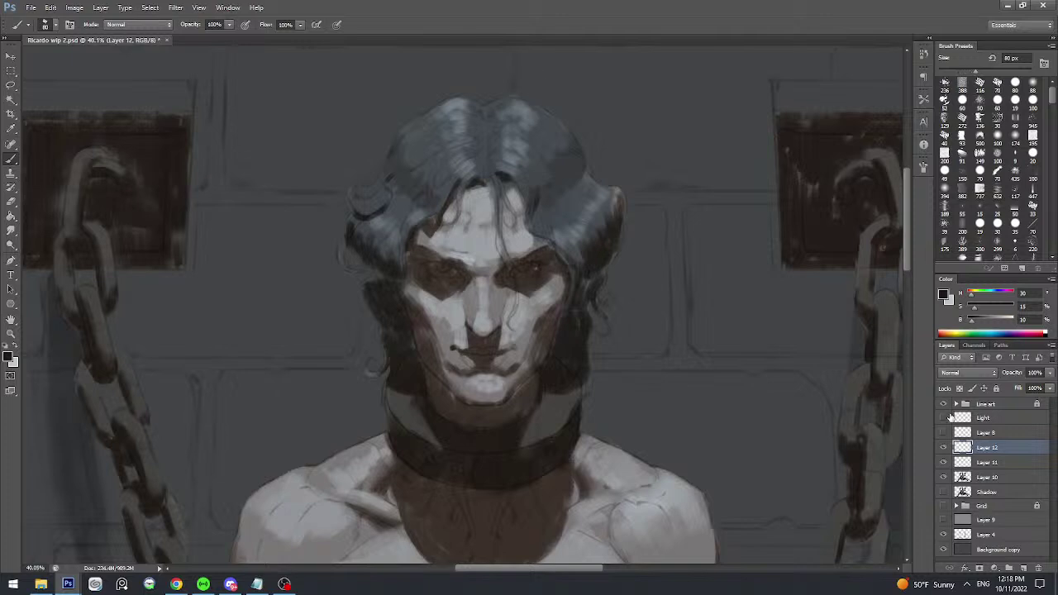
- Compare the painting with and without the Line art group, keep it visible, and save the document
click(943, 404)
click(943, 404)
click(942, 404)
click(943, 405)
key(ctrl+s)
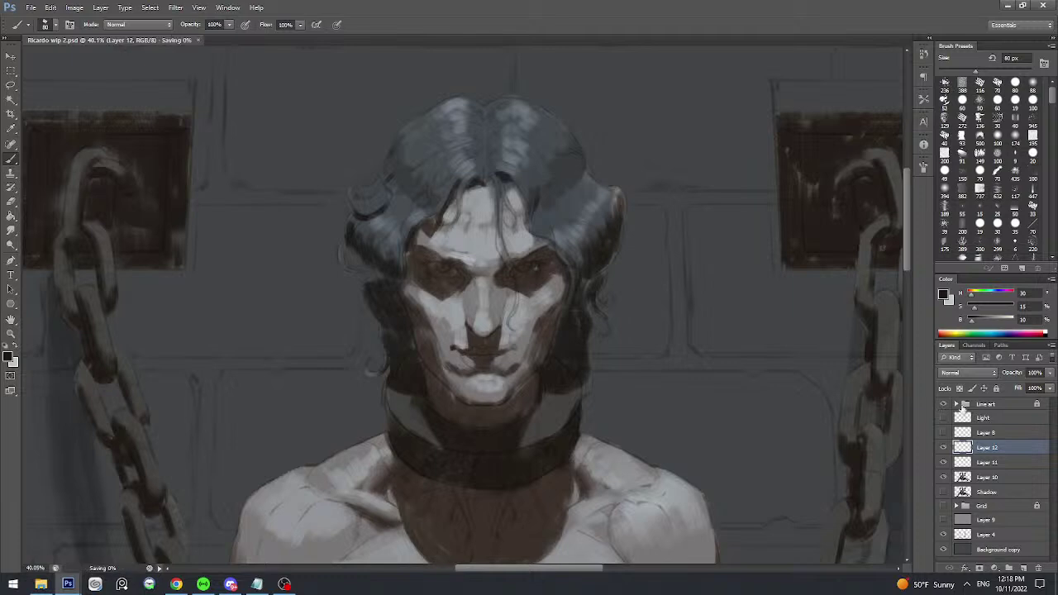
- Duplicate the Line art group, hide the copy, move the original directly above Layer 12, and select Layer 12
drag(985, 405, 1023, 567)
click(943, 404)
drag(966, 417, 971, 452)
click(981, 463)
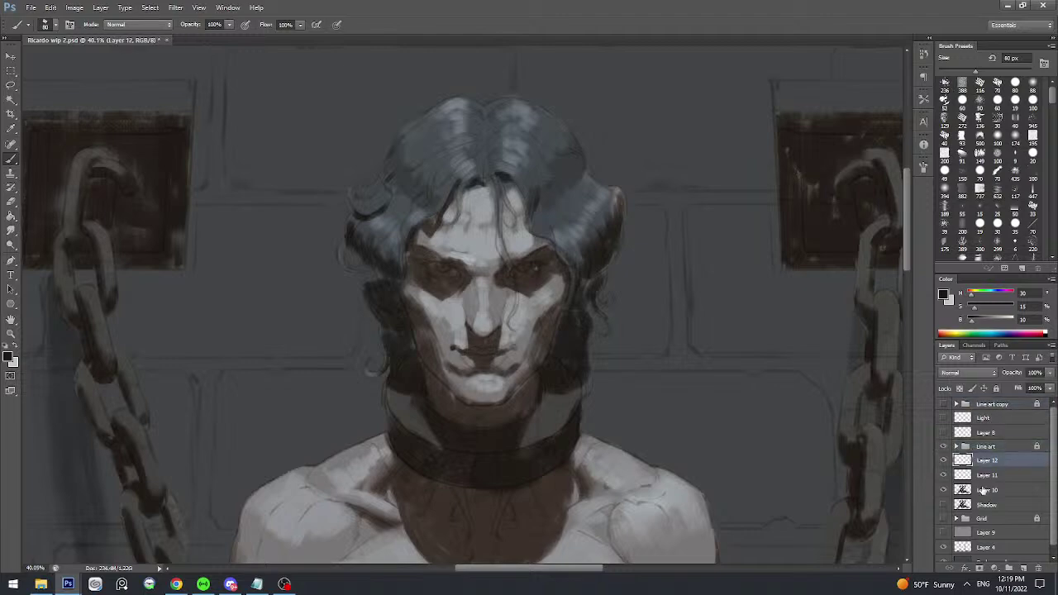
- Merge Layers 10, 11 and 12 into one layer, and unlock and expand the Line art group
shift+click(982, 491)
key(ctrl+e)
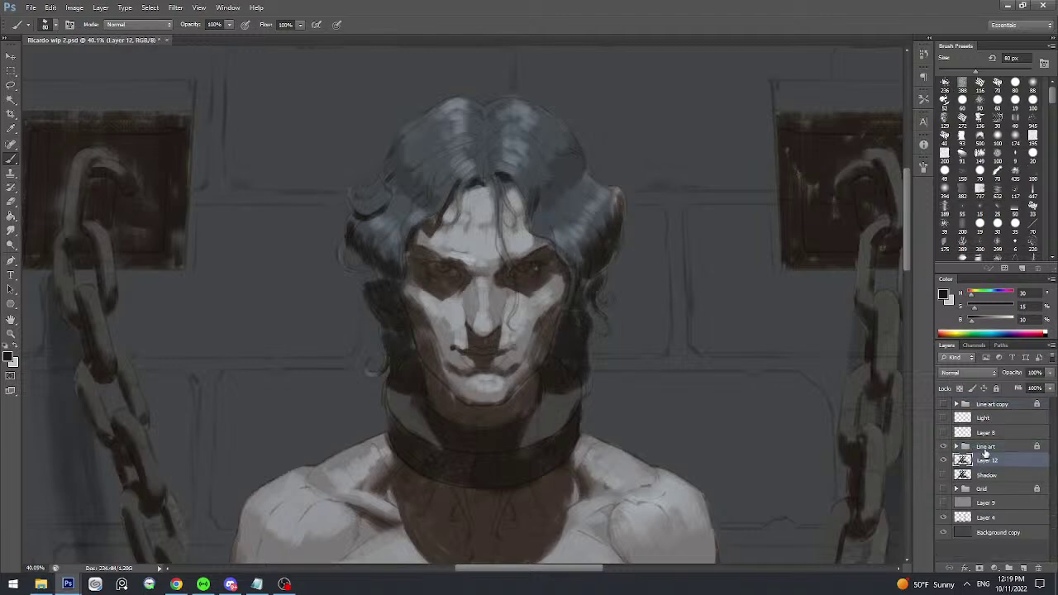
key(super)
key(super)
click(1004, 448)
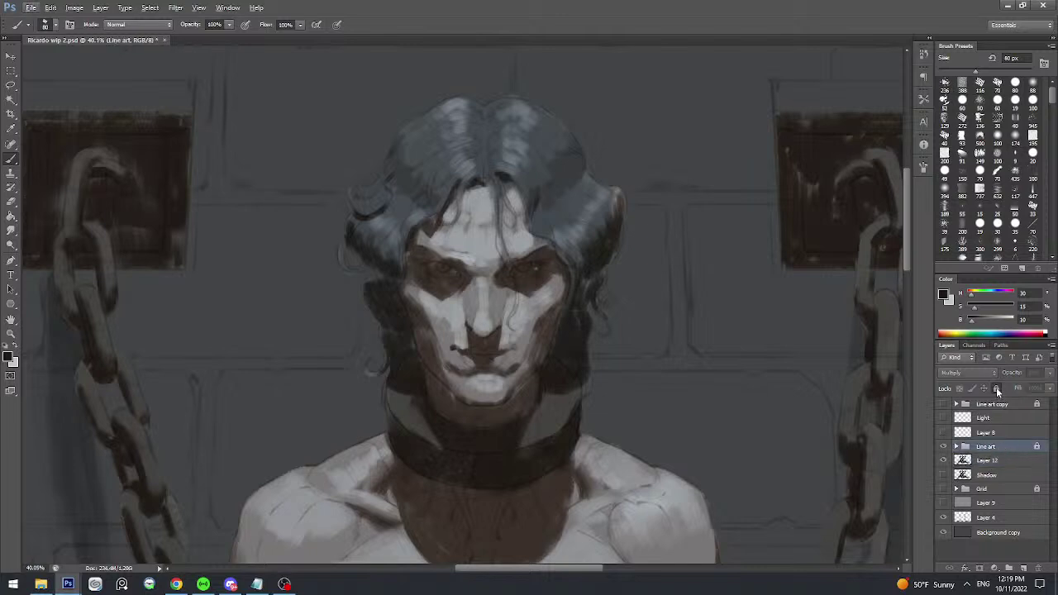
click(956, 447)
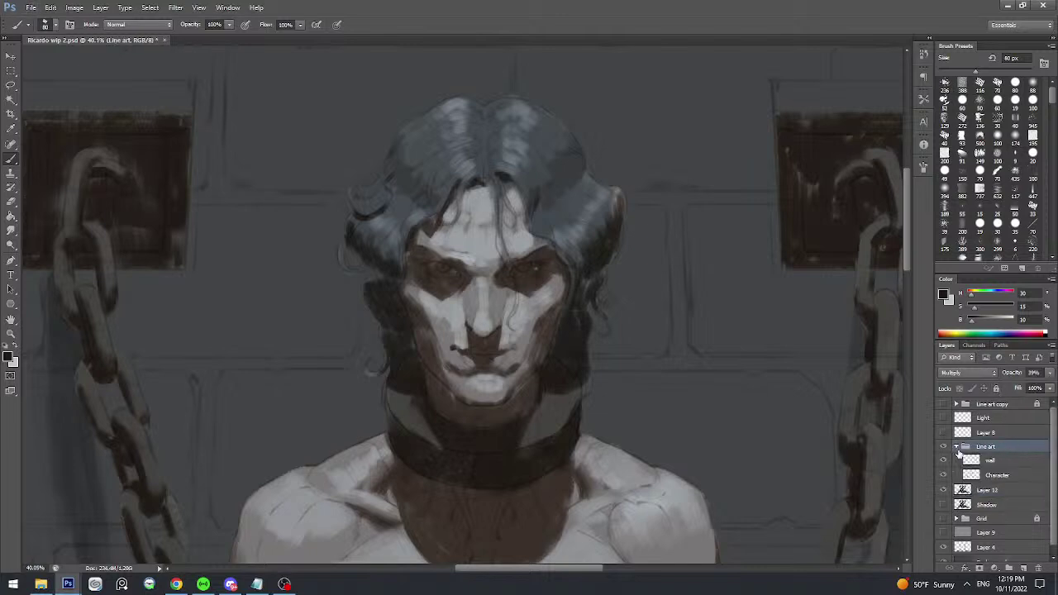
- Move the wall line art out of its group to directly above Layer 4 and set its blend mode to Multiply
drag(971, 463, 988, 533)
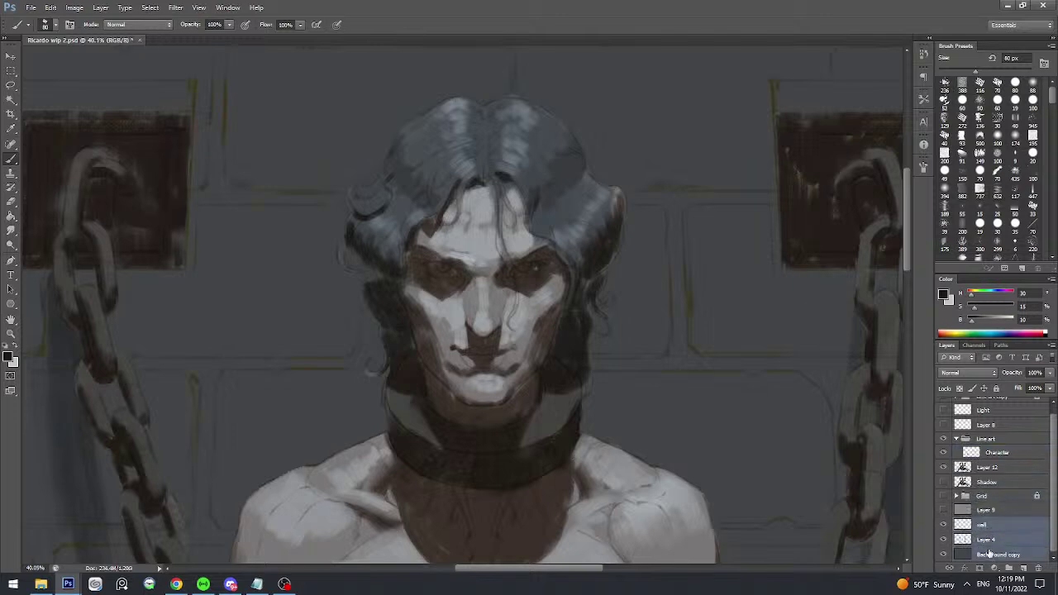
click(974, 371)
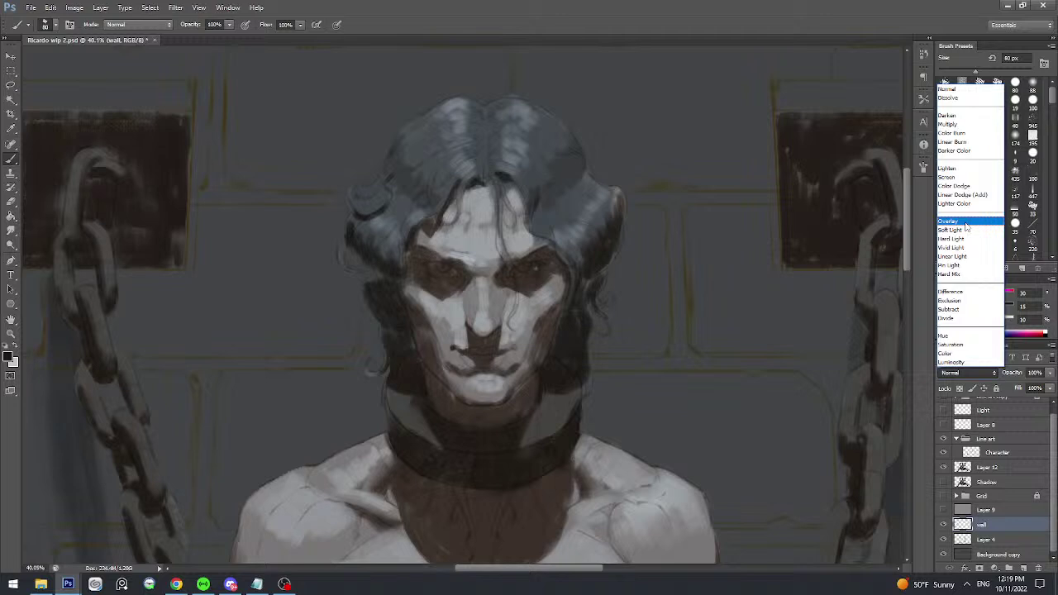
click(959, 125)
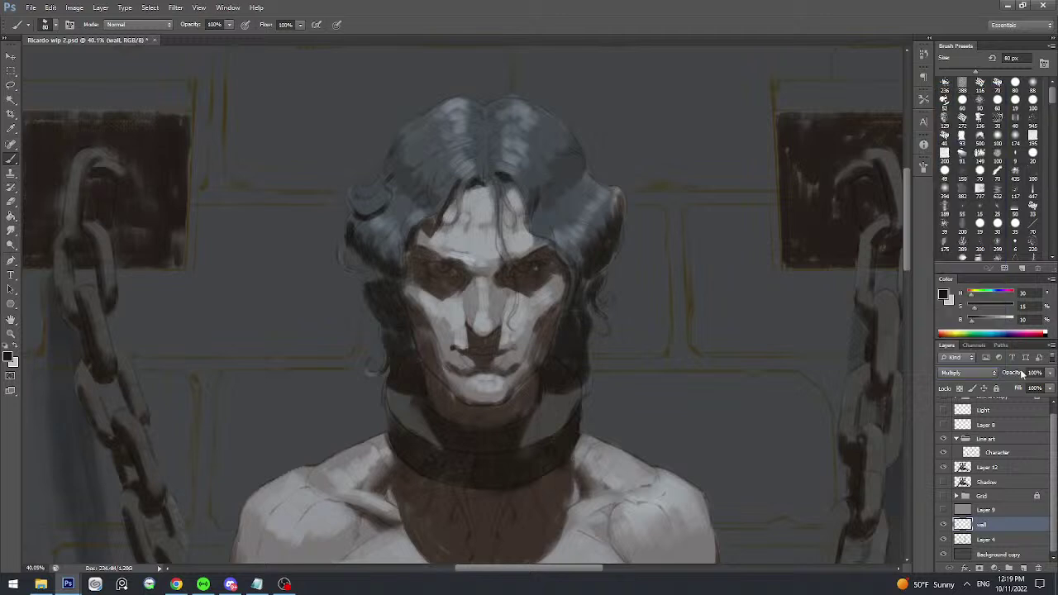
- Lower the wall line art's opacity to 46% and merge it with Layer 4 and Background copy
key(ctrl+e)
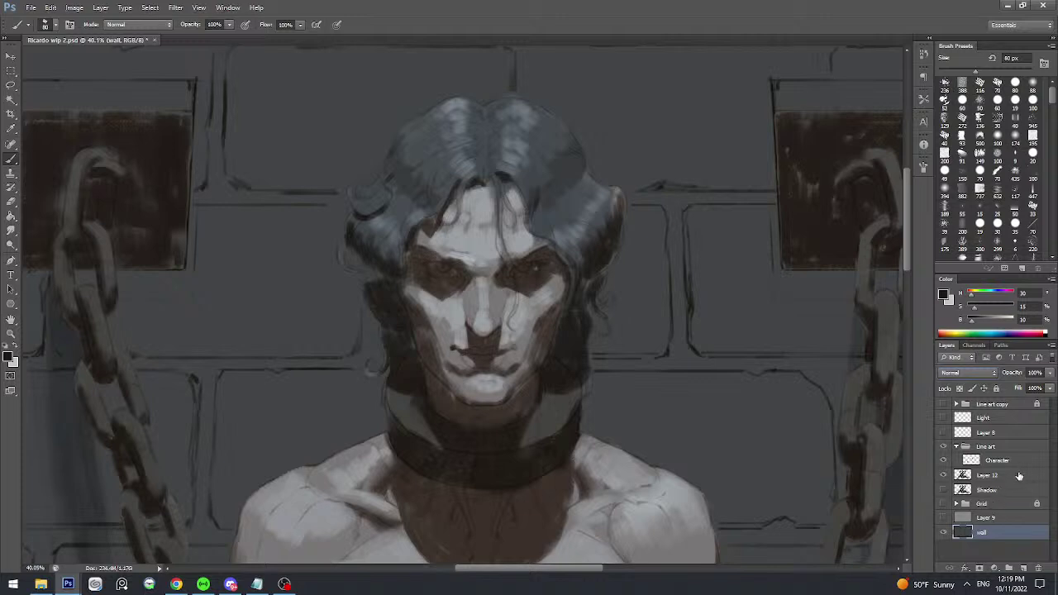
key(ctrl+z)
click(1000, 532)
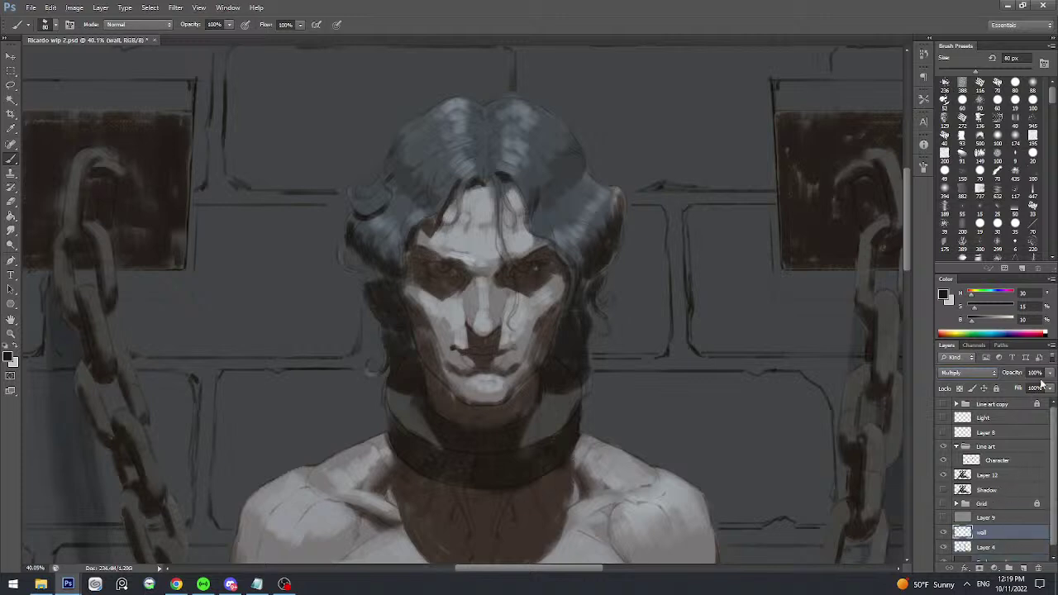
click(1050, 373)
drag(1044, 387, 1019, 386)
scroll(1002, 498, down, 1)
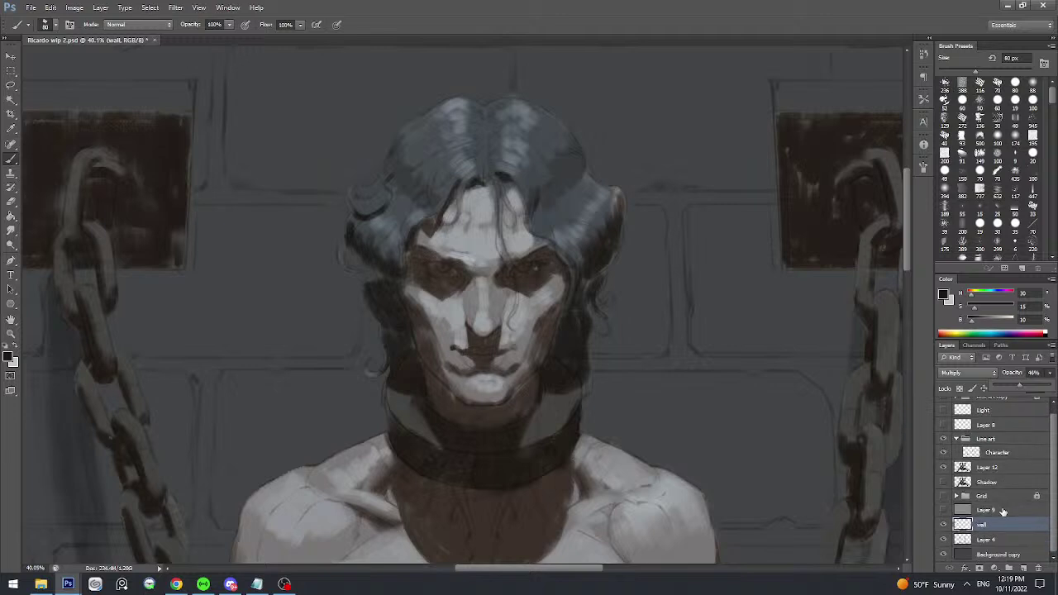
shift+click(1000, 552)
key(ctrl+e)
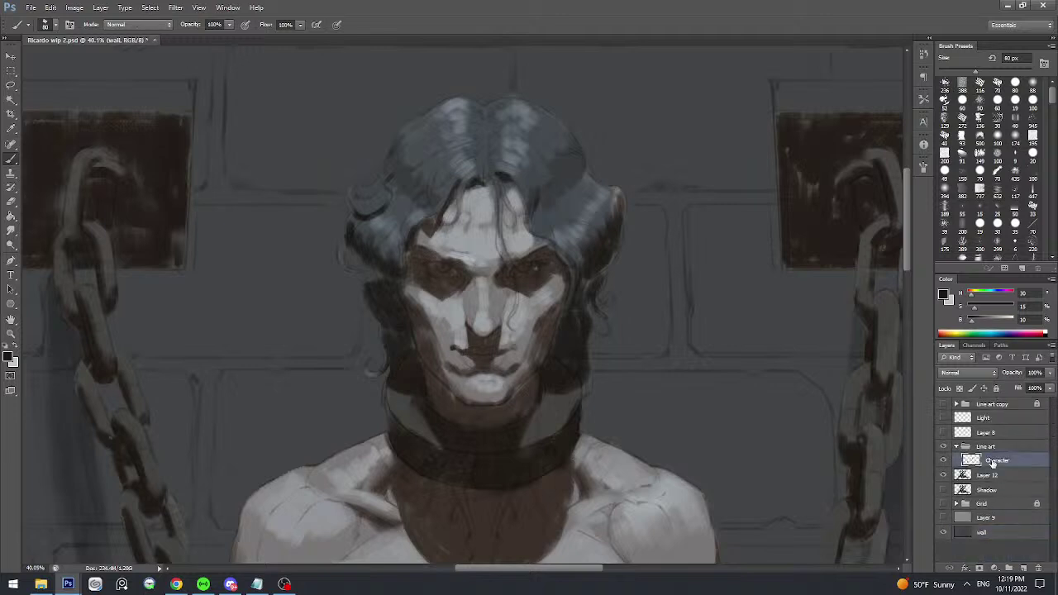
- Try clipping the Character line art to Layer 12 in Multiply mode and merging the two
click(992, 460)
drag(981, 467, 991, 463)
click(968, 372)
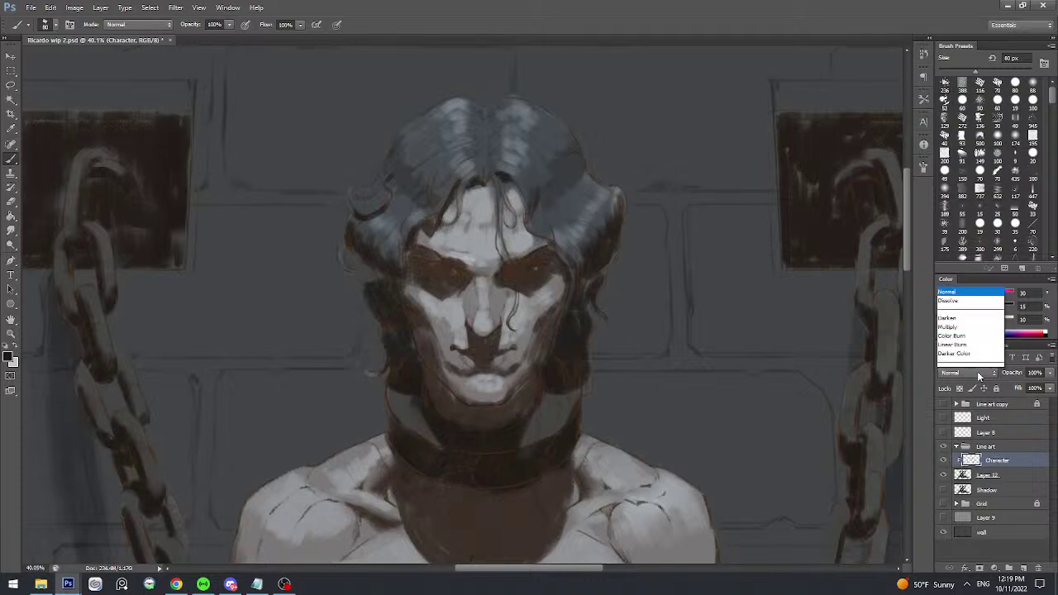
click(965, 137)
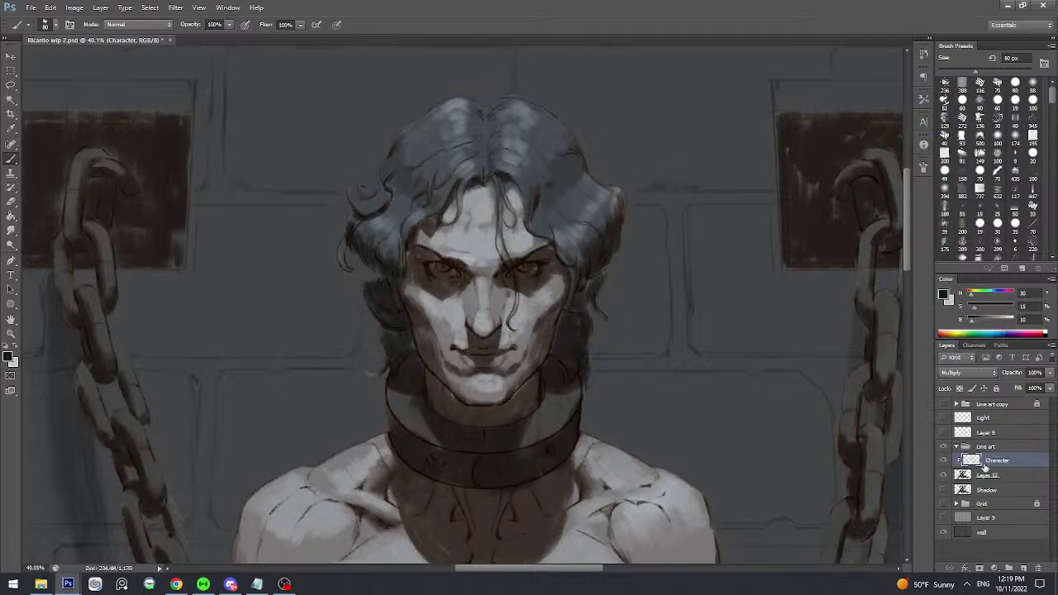
shift+click(981, 474)
key(ctrl+e)
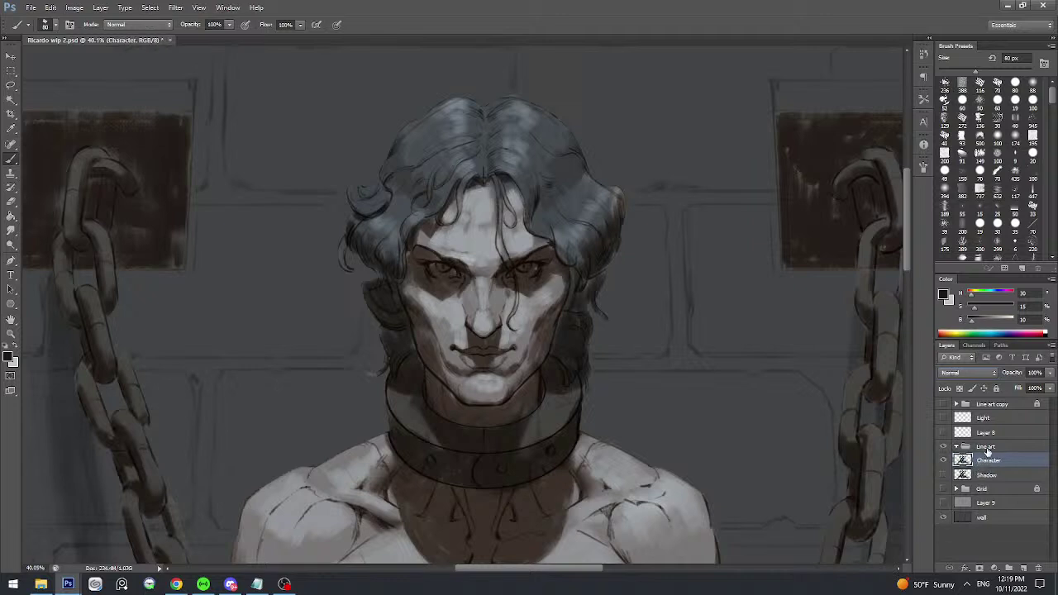
key(ctrl+z)
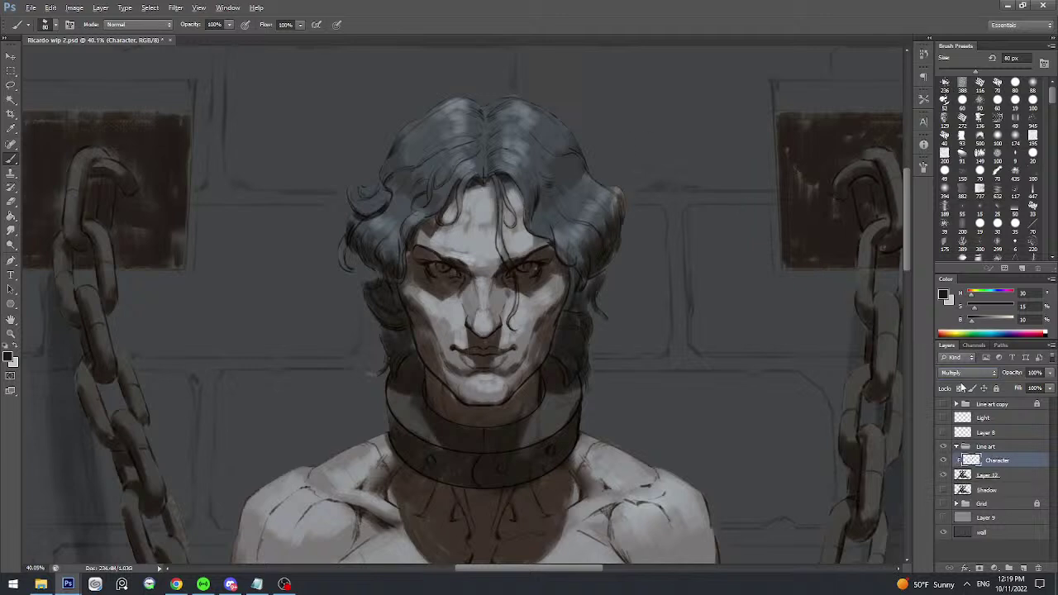
alt+click(992, 466)
- Remove the Line art group while keeping its Character layer, and set that layer to Multiply at roughly a third opacity
drag(997, 450, 1038, 567)
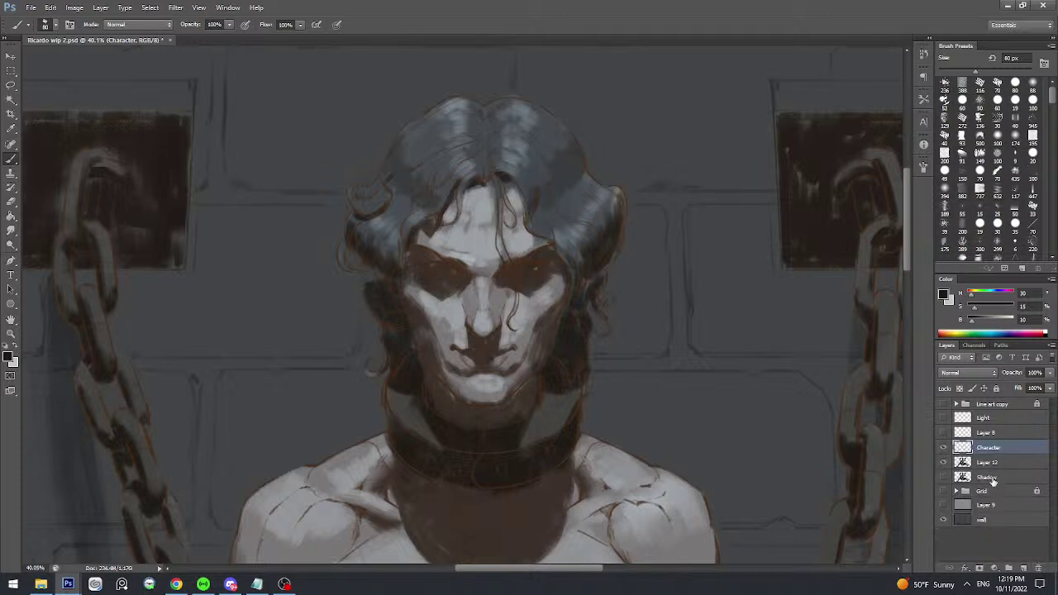
click(979, 373)
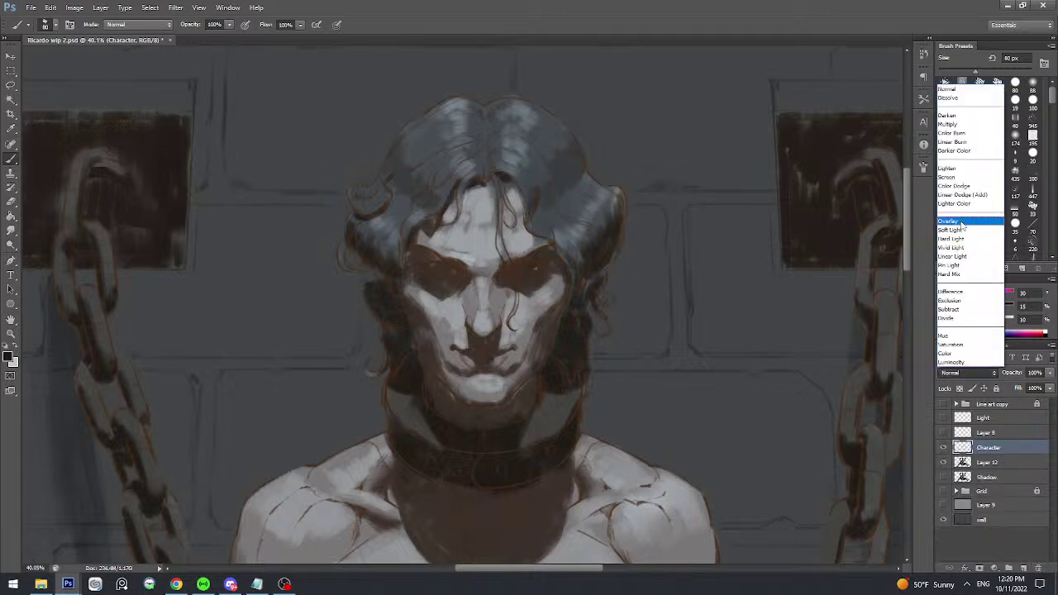
click(962, 124)
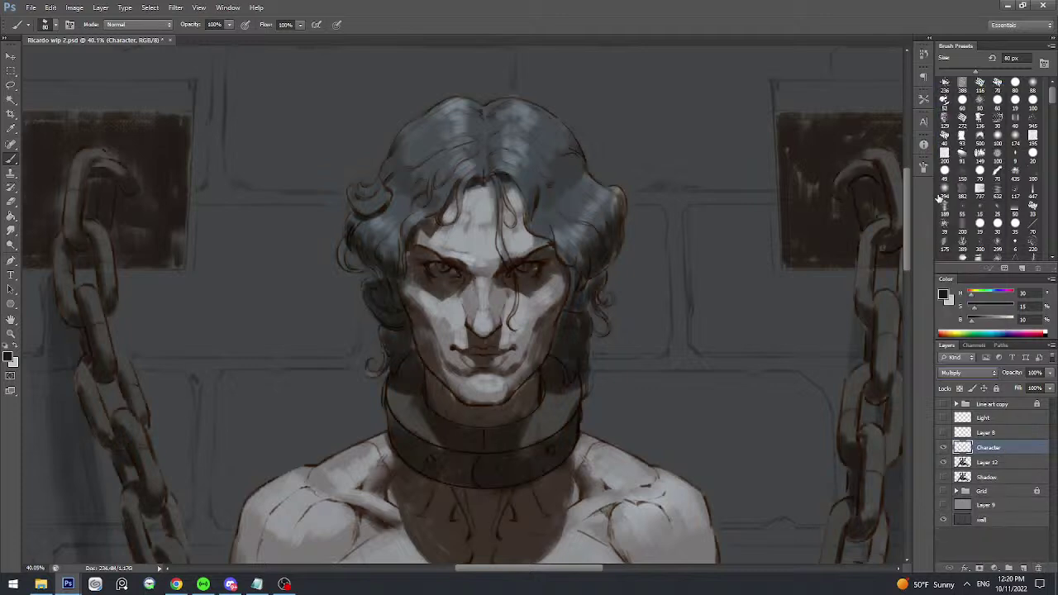
click(1048, 374)
click(1013, 385)
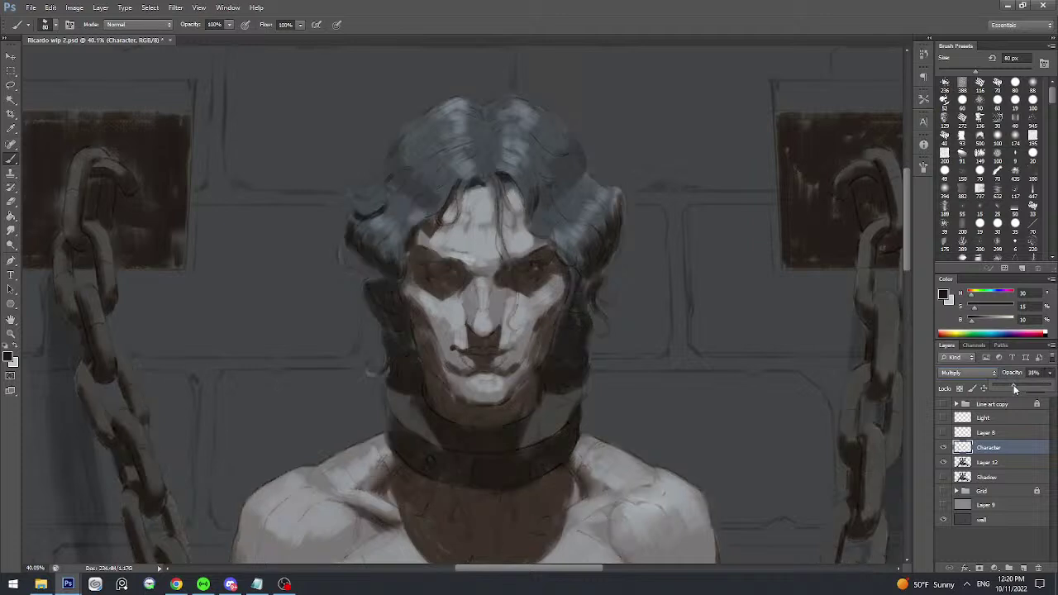
drag(1010, 385, 1009, 384)
- Merge the Character line art with Layer 12 and add a new empty layer above the result
shift+click(981, 459)
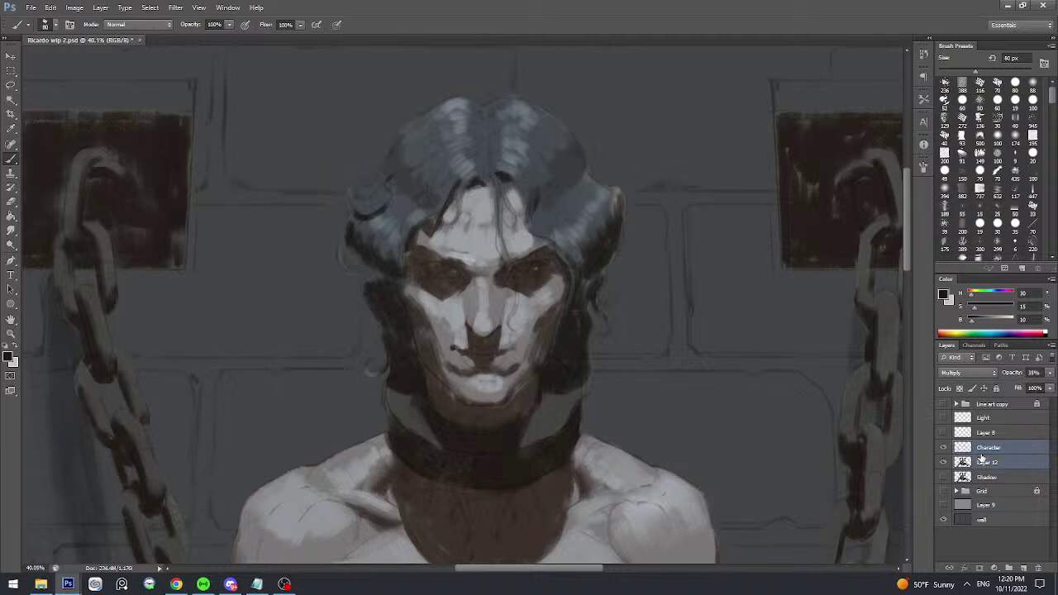
key(ctrl+e)
click(1021, 569)
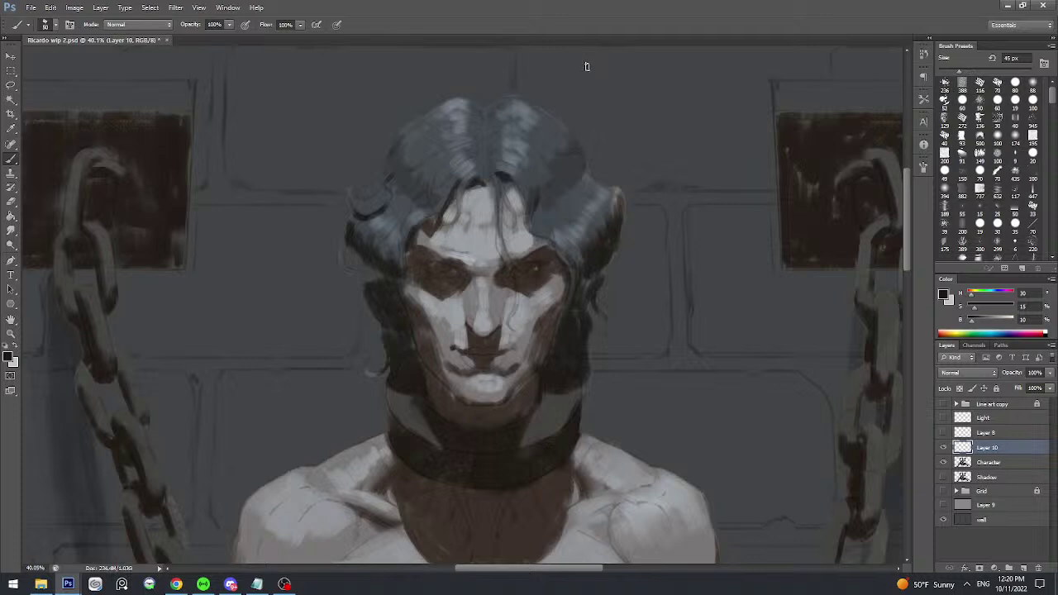
- Sample a dark tone from the right-hand edge of the hair and paint over that side of the crown at 90 px
scroll(578, 90, down, 2)
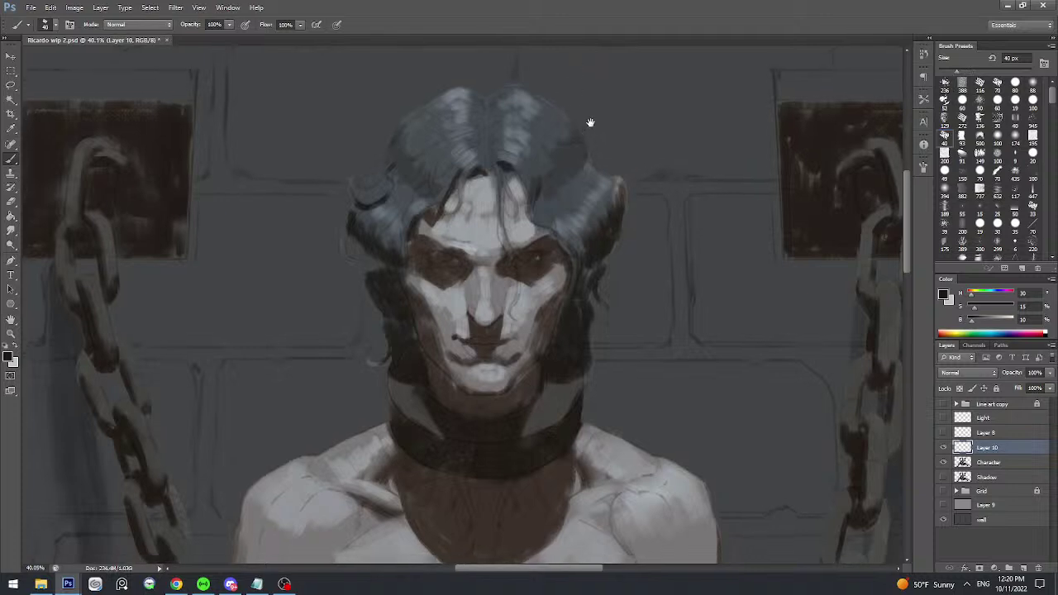
scroll(595, 104, up, 2)
scroll(611, 123, down, 2)
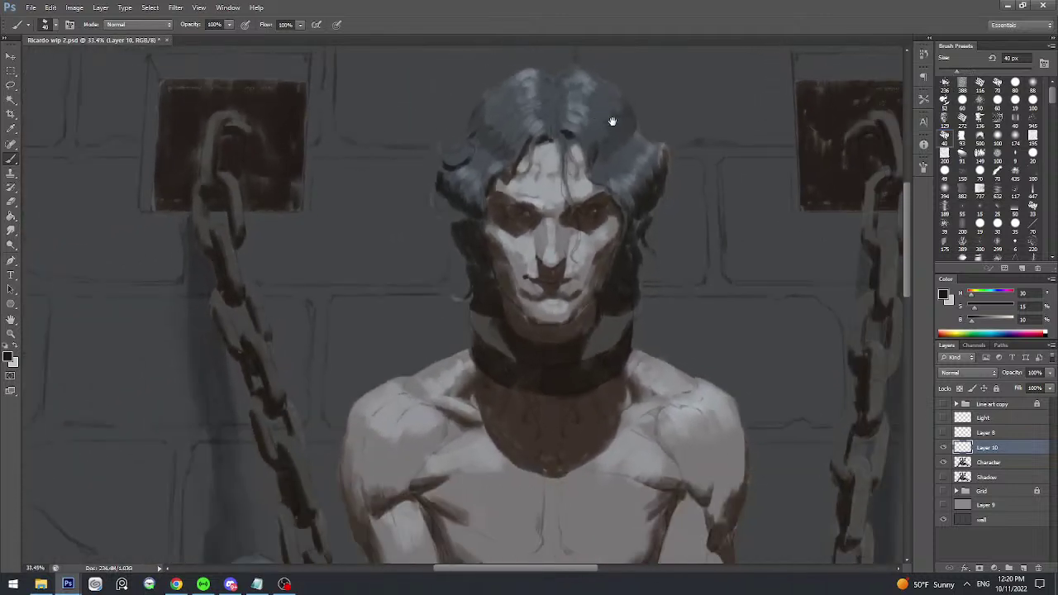
scroll(640, 161, up, 3)
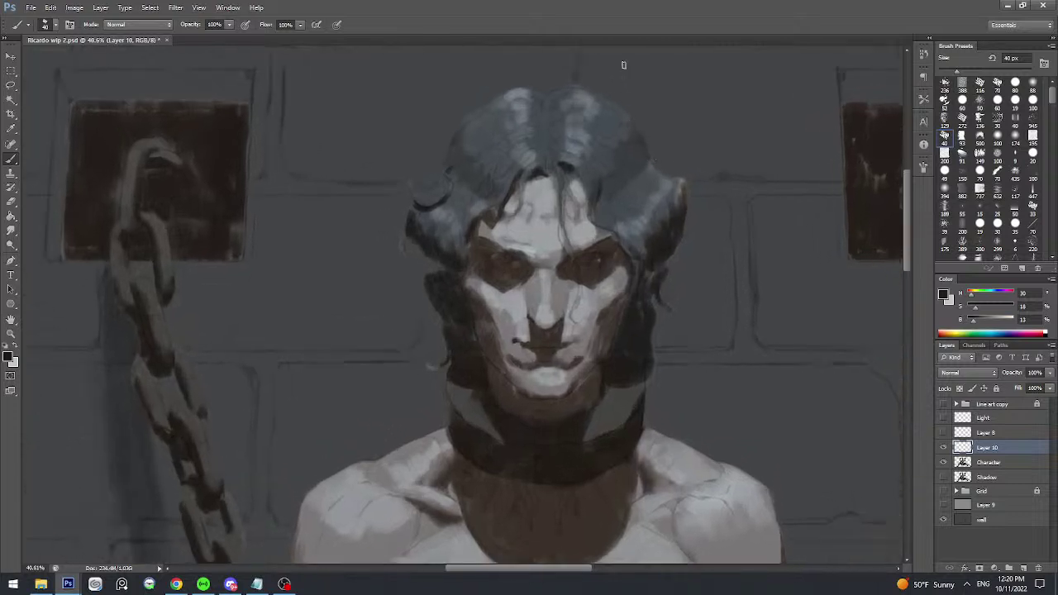
scroll(637, 147, up, 1)
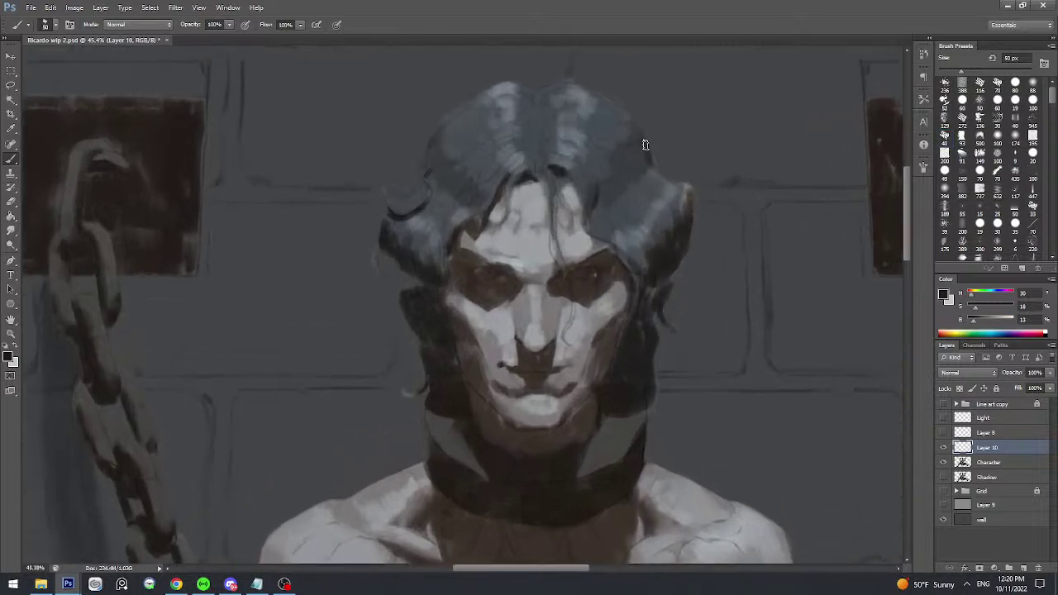
alt+click(650, 148)
key(])
key(])
key(])
drag(621, 121, 633, 119)
scroll(632, 119, up, 2)
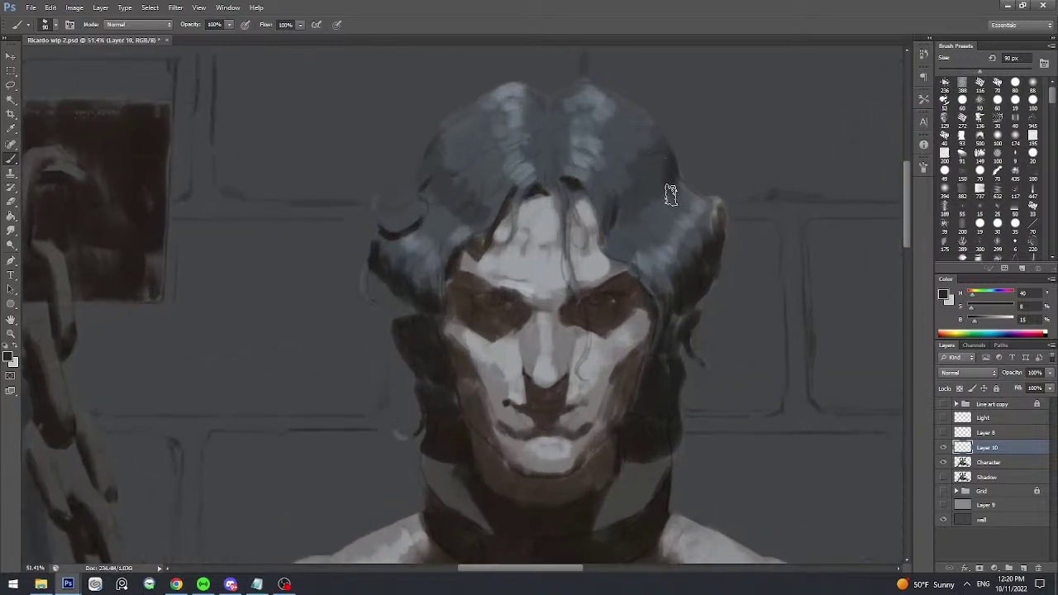
scroll(653, 161, down, 1)
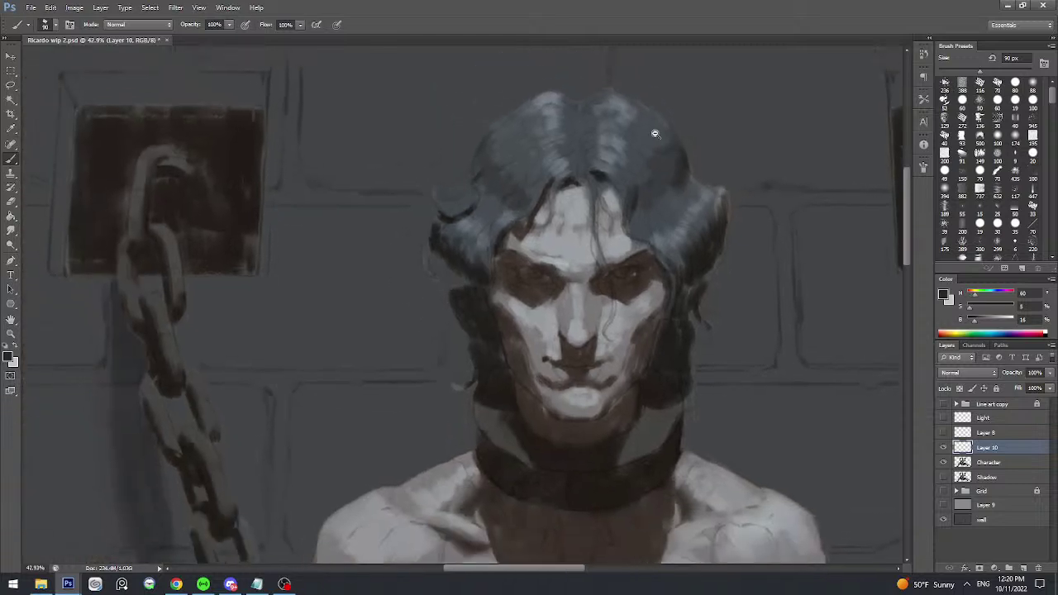
scroll(483, 149, up, 1)
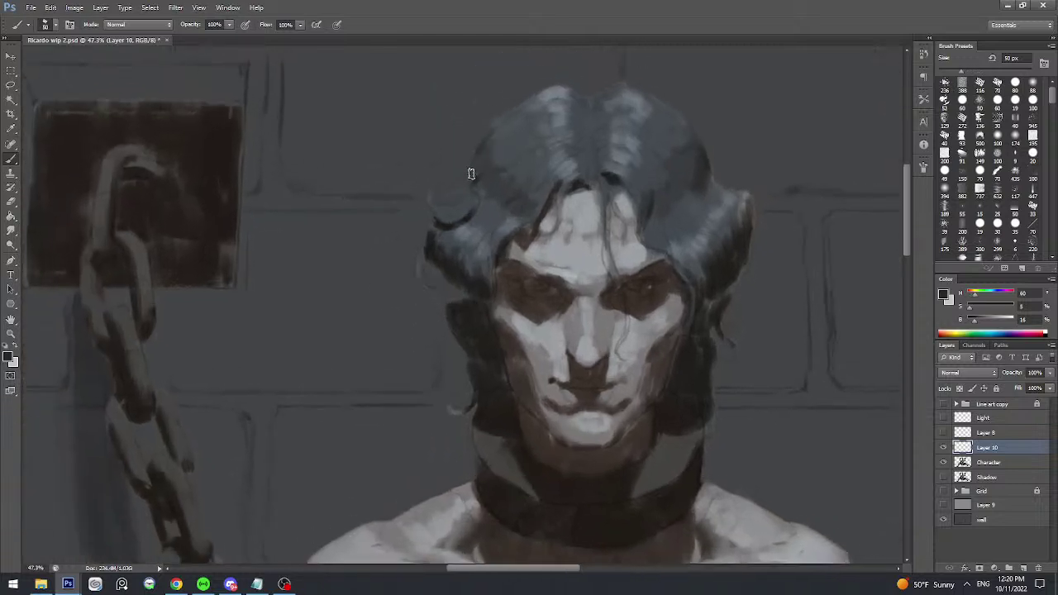
- Retouch the left-hand outer edge of the hair with dark blue-gray tones sampled from the image
alt+click(476, 163)
alt+click(493, 129)
scroll(524, 154, down, 1)
drag(520, 222, 514, 134)
scroll(514, 133, down, 3)
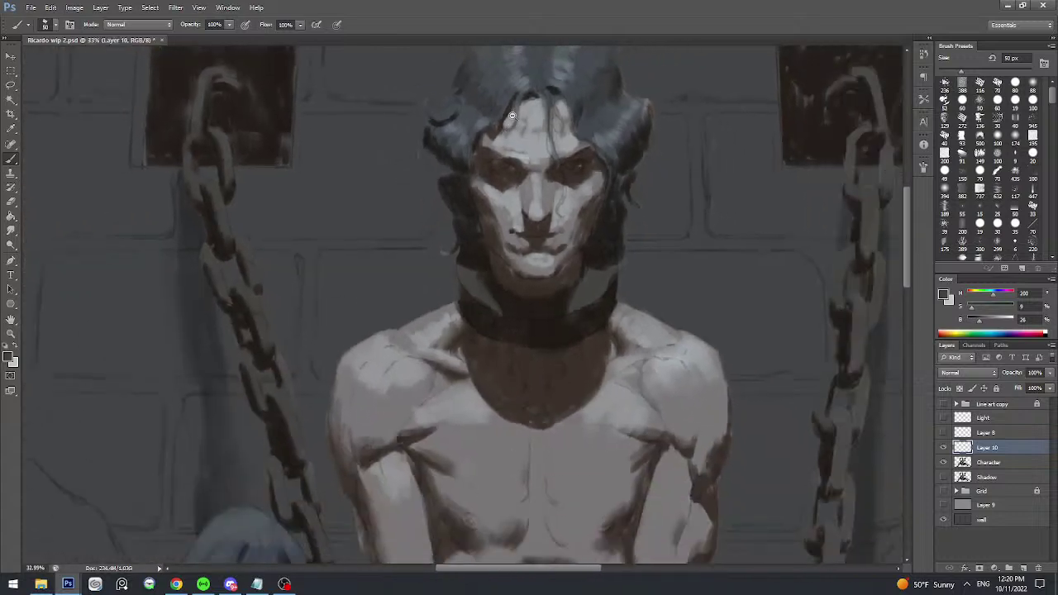
scroll(560, 119, up, 1)
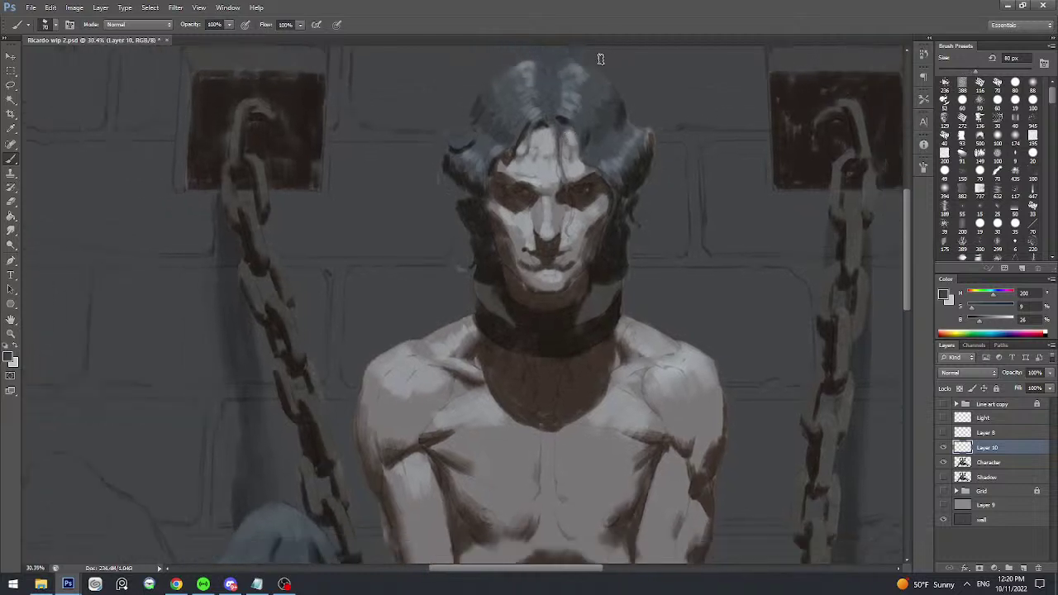
- Reduce the brush to 35 px and refine the crown's highlights with a blue-gray sampled from the hair right of the parting
key(bracketleft)
key(bracketleft)
key(bracketleft)
key(bracketleft)
key(bracketleft)
alt+click(576, 90)
drag(567, 190, 557, 138)
scroll(556, 140, up, 1)
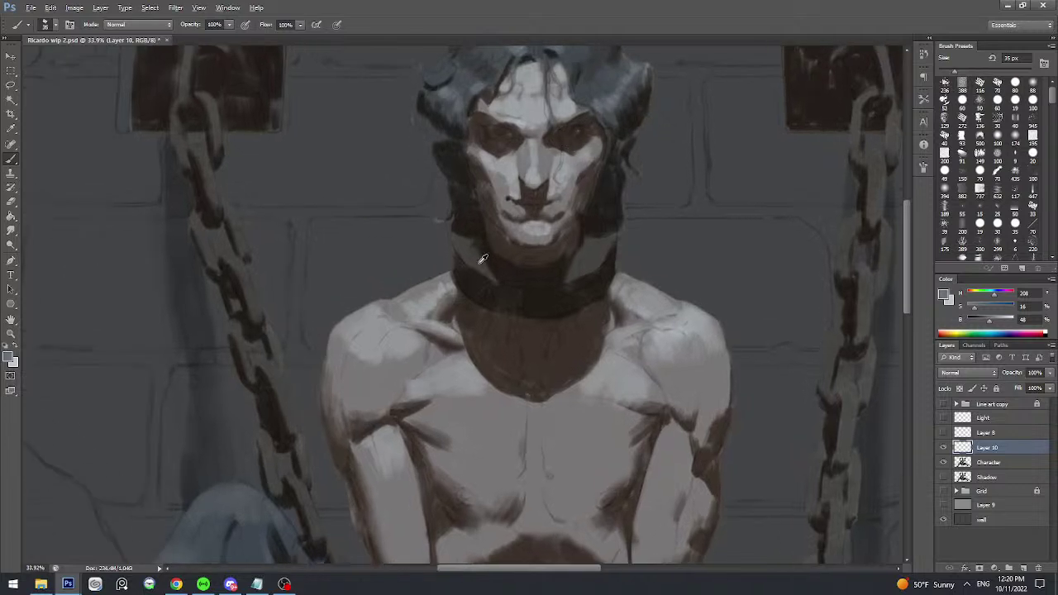
- Paint the lit areas on both sides of the neck collar in cool blue-gray, hue 227, saturation 14%, brightness 40%
alt+click(479, 262)
click(984, 322)
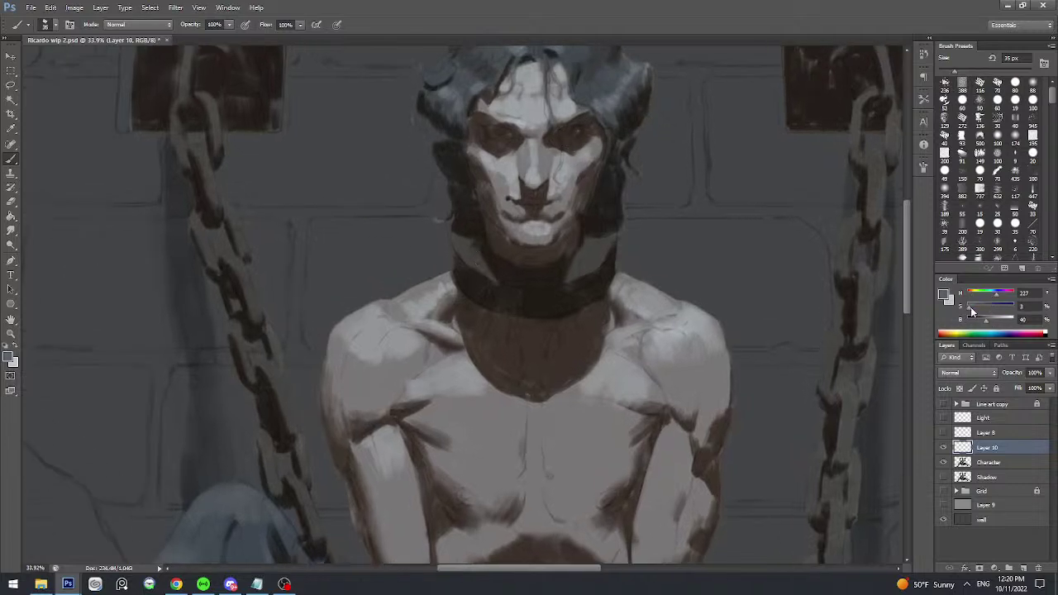
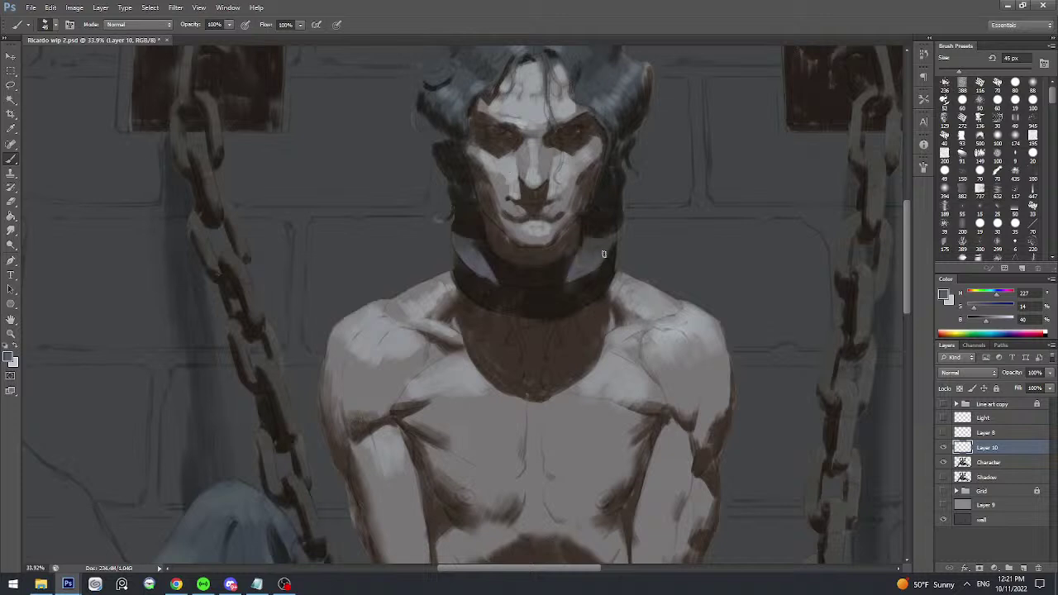
scroll(610, 233, down, 5)
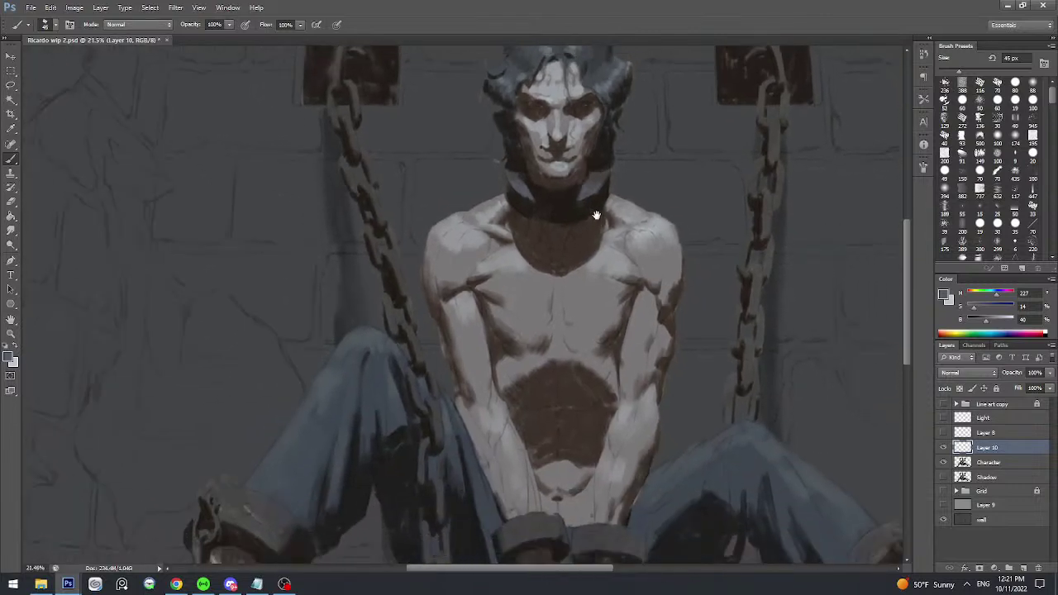
scroll(595, 215, up, 1)
scroll(519, 164, down, 5)
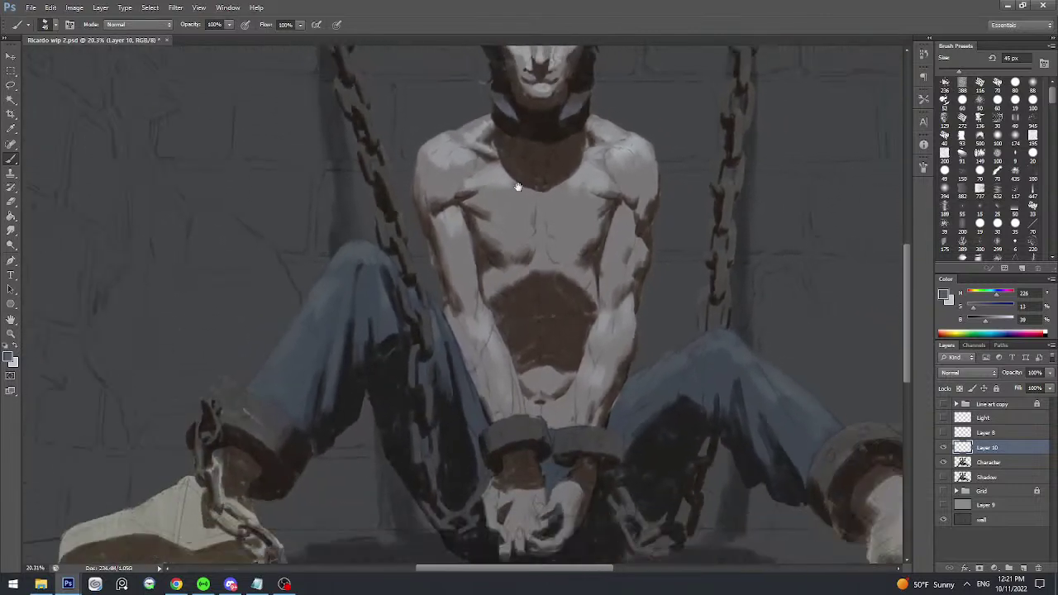
scroll(544, 163, up, 2)
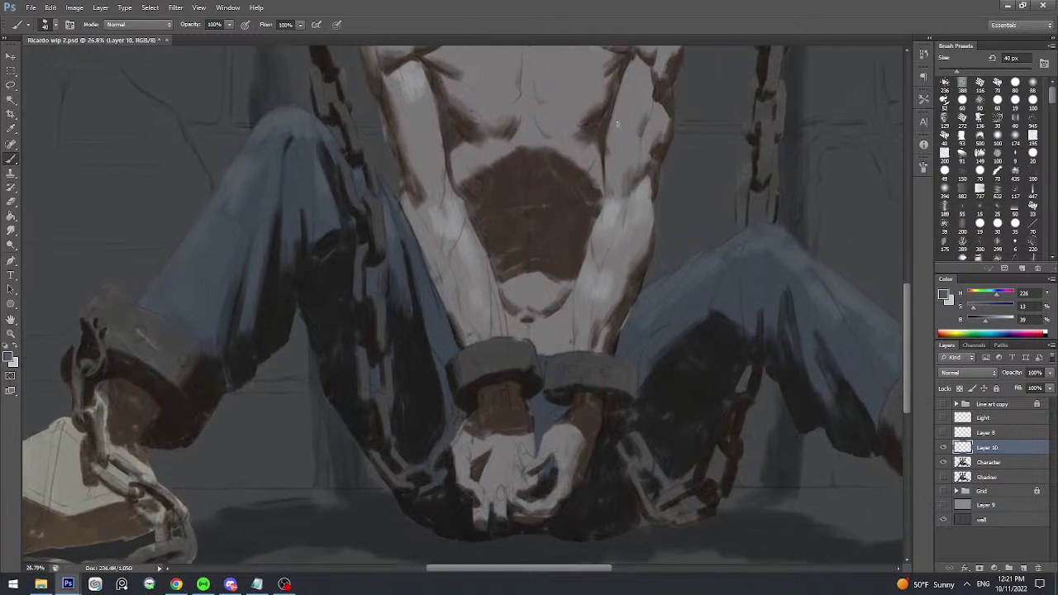
- Paint cool gray highlights on the left ankle cuff at 150 px, starting from hue 226, saturation 13%, brightness 55%
drag(989, 314, 994, 318)
scroll(628, 358, down, 3)
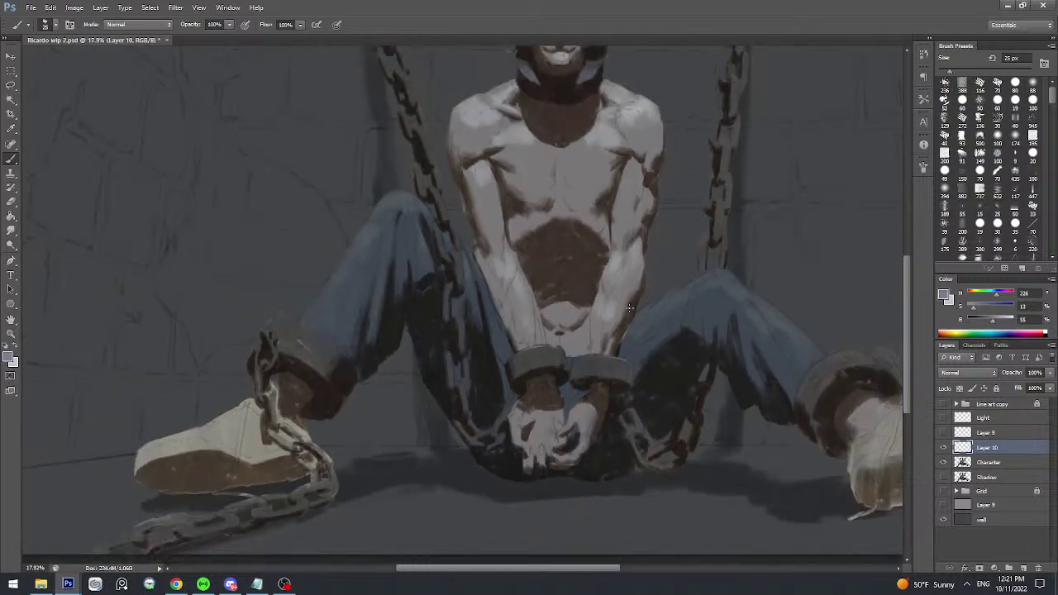
key(bracketright)
key(bracketright)
scroll(307, 339, up, 1)
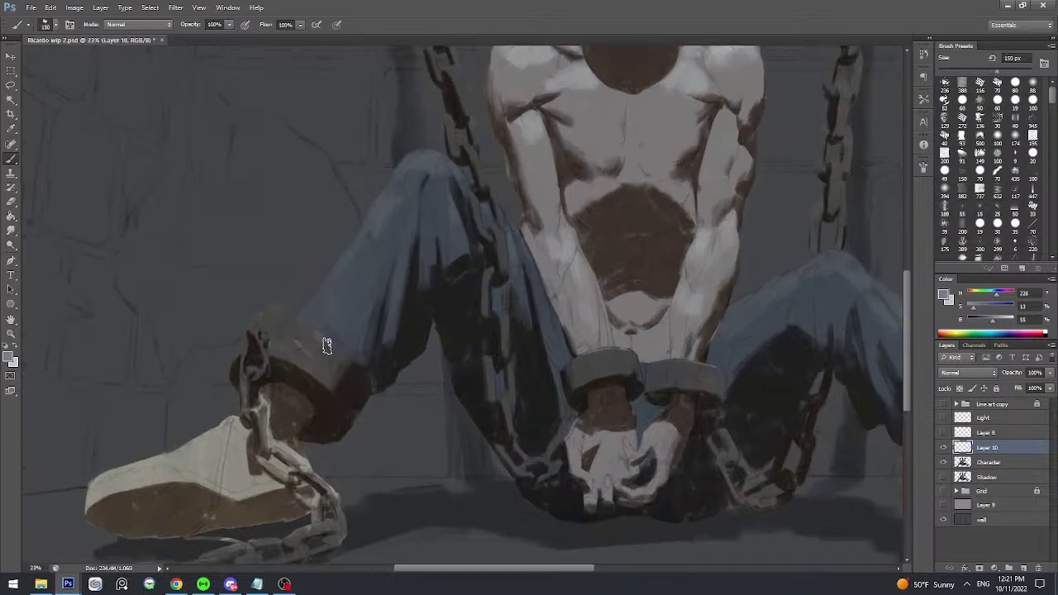
drag(327, 346, 316, 347)
alt+click(311, 340)
alt+click(295, 332)
- Blend the left ankle cuff's highlight into its surface with grays sampled from the cuff
mouse_move(324, 349)
mouse_down()
mouse_move(311, 353)
mouse_move(321, 373)
mouse_move(300, 349)
mouse_move(315, 342)
mouse_move(258, 214)
mouse_up()
alt+click(319, 342)
alt+click(323, 373)
alt+click(294, 348)
alt+click(319, 343)
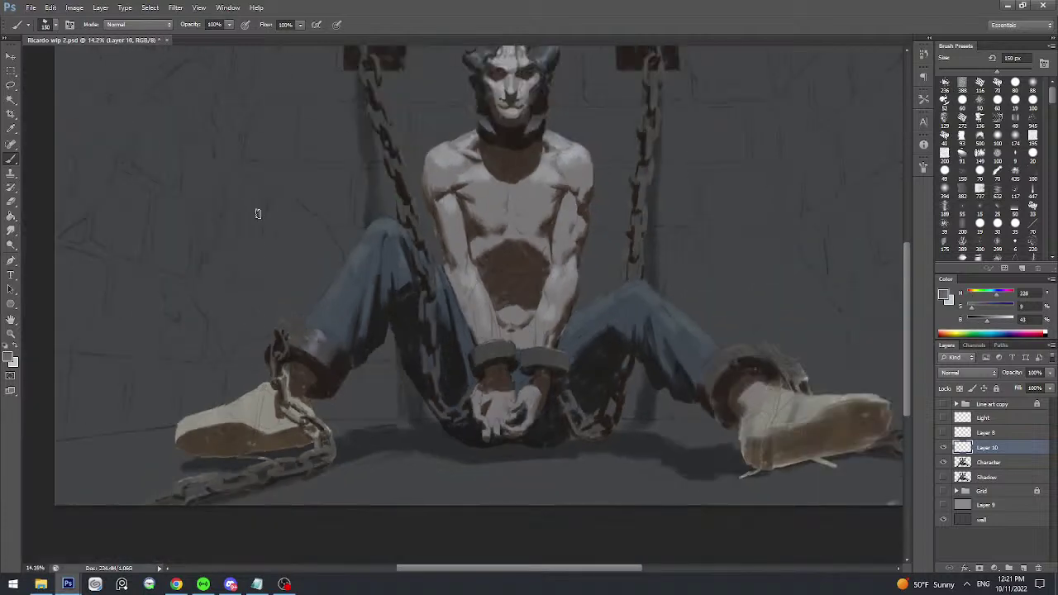
alt+click(322, 336)
alt+click(331, 342)
alt+click(322, 334)
- Reduce the brush to 125 px and paint a cool gray highlight on the upper part of the right ankle cuff
key(bracketleft)
scroll(748, 343, up, 1)
scroll(748, 342, up, 1)
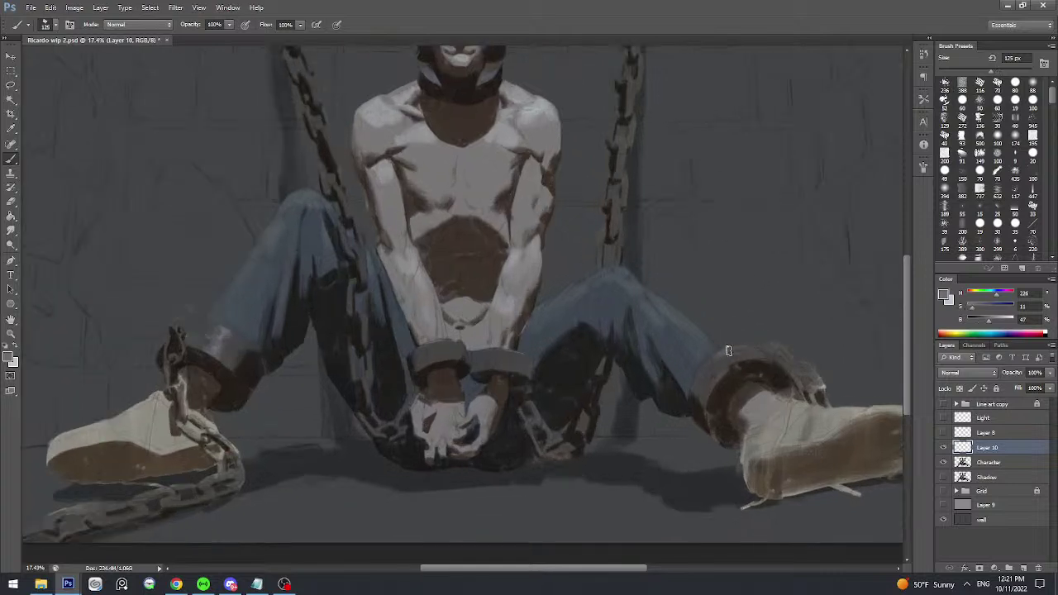
drag(728, 350, 750, 353)
scroll(750, 353, up, 2)
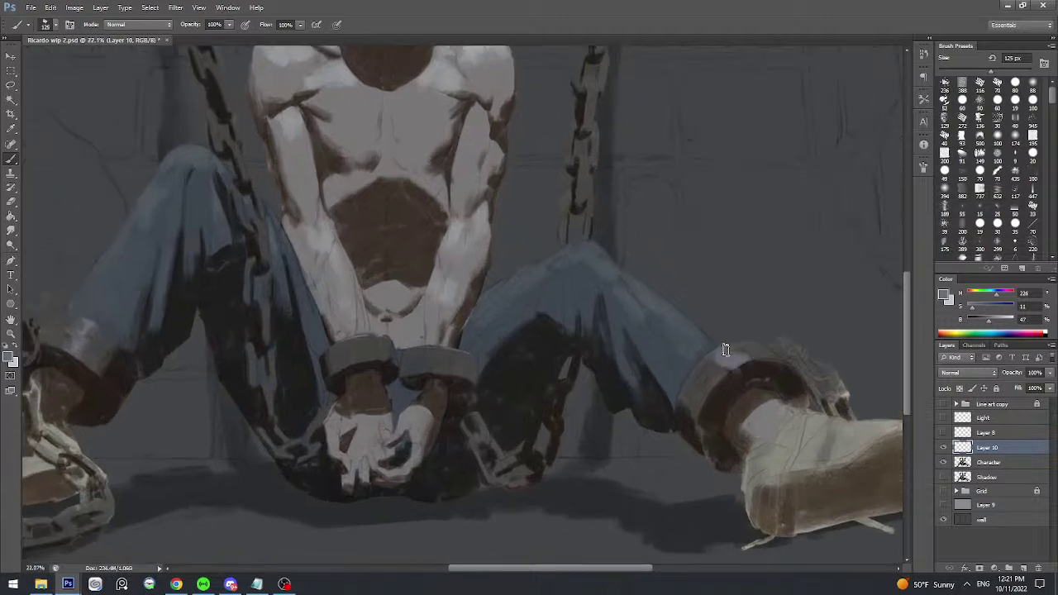
alt+click(736, 351)
alt+click(738, 361)
- Save the document
scroll(785, 351, down, 2)
scroll(769, 348, down, 1)
key(ctrl+s)
key(v)
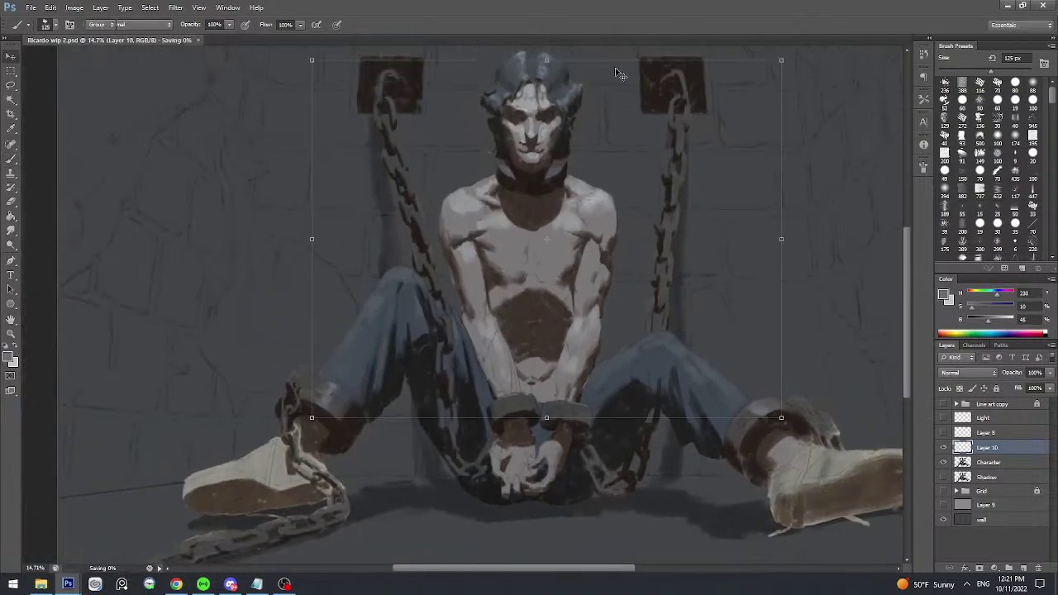
key(b)
- Refine the light on both shoulders at 150 px with light and mid grays sampled from the skin
scroll(542, 123, up, 2)
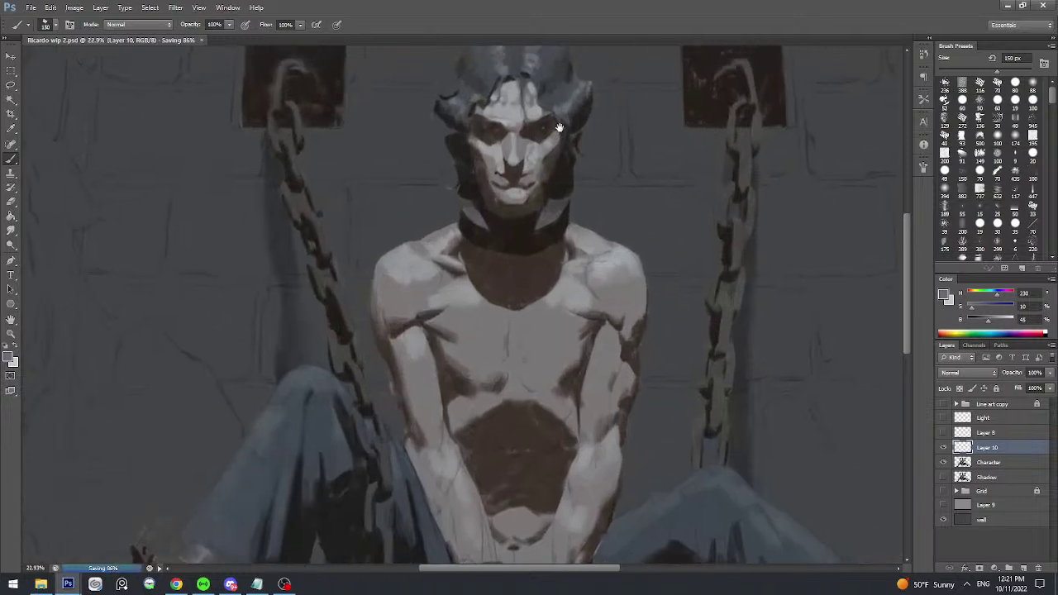
scroll(555, 135, up, 2)
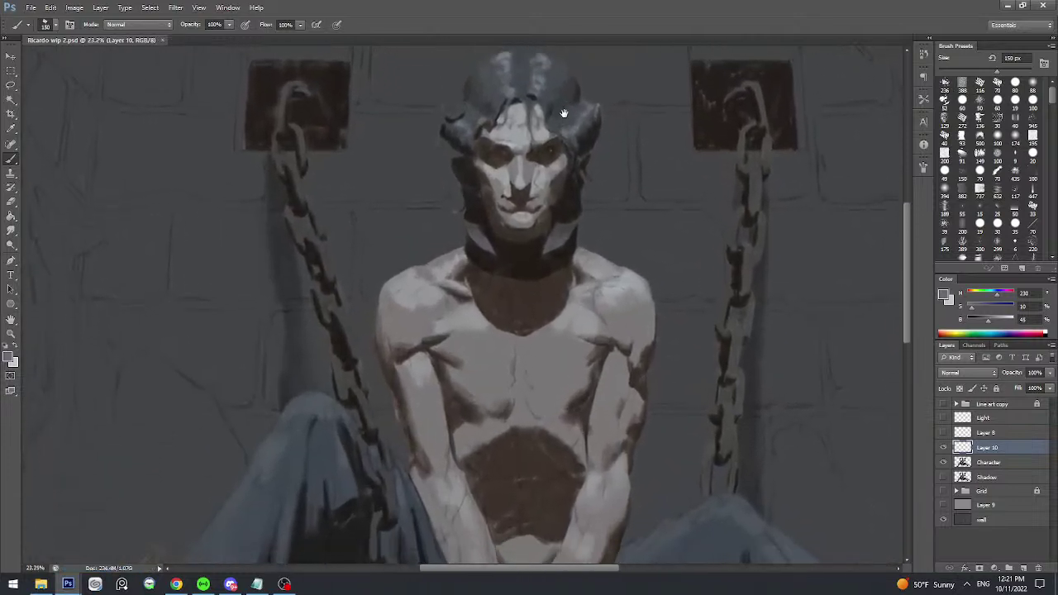
alt+click(630, 275)
scroll(615, 244, up, 1)
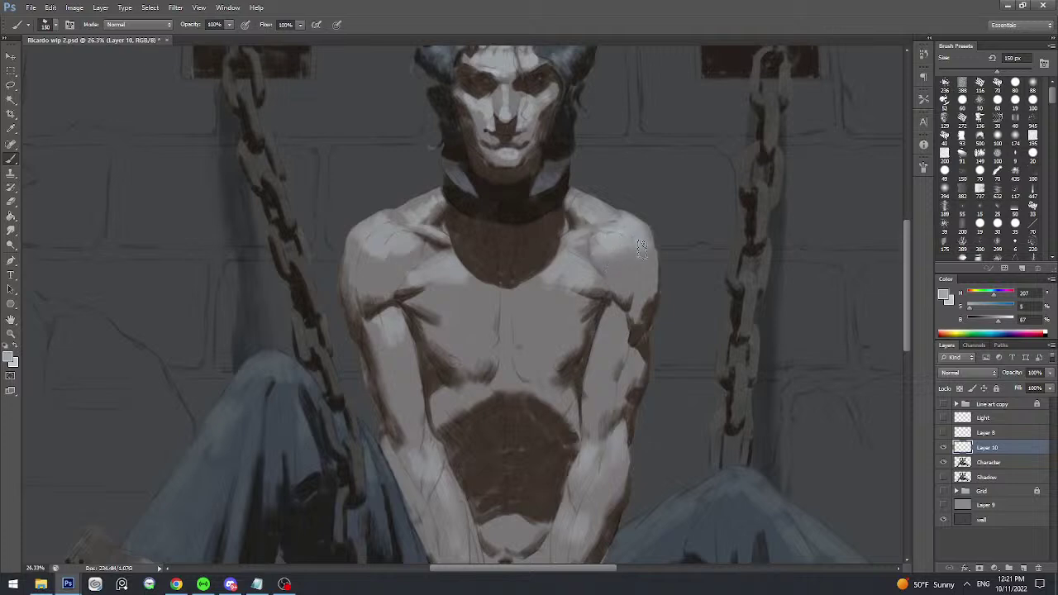
alt+click(364, 238)
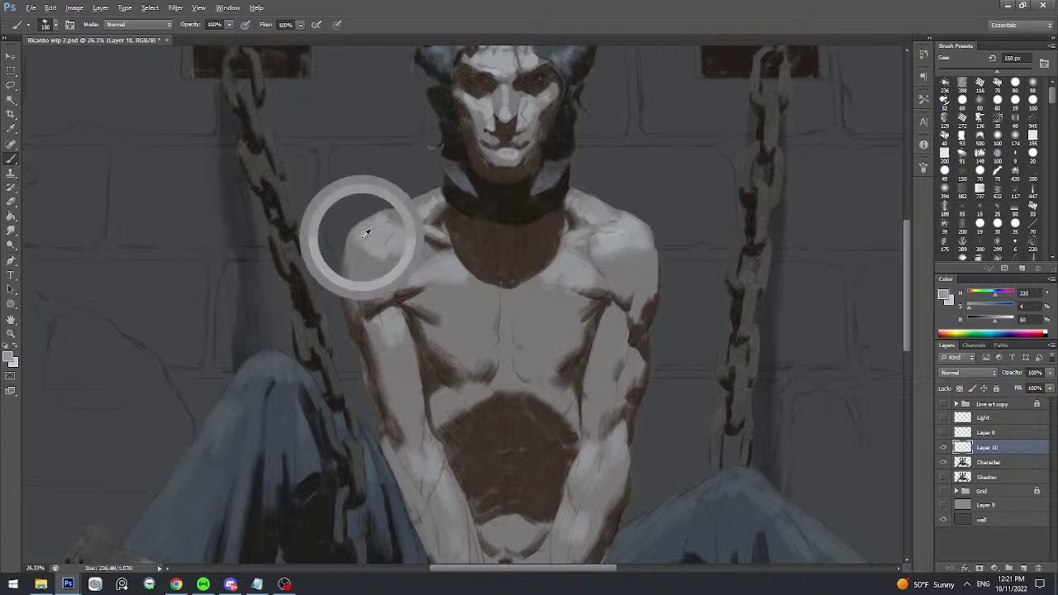
alt+click(374, 245)
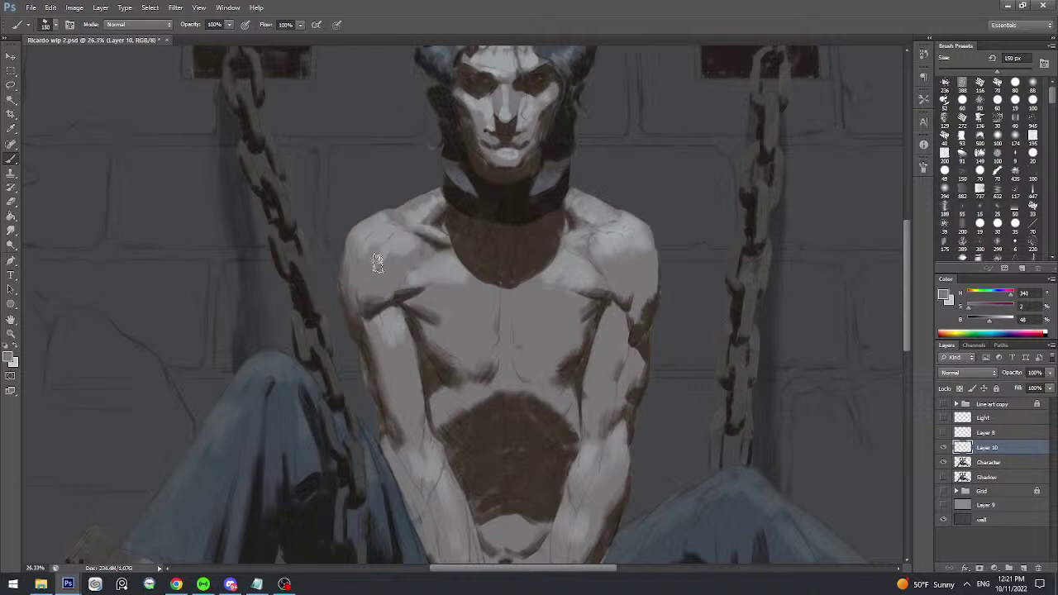
alt+click(402, 239)
scroll(441, 217, down, 2)
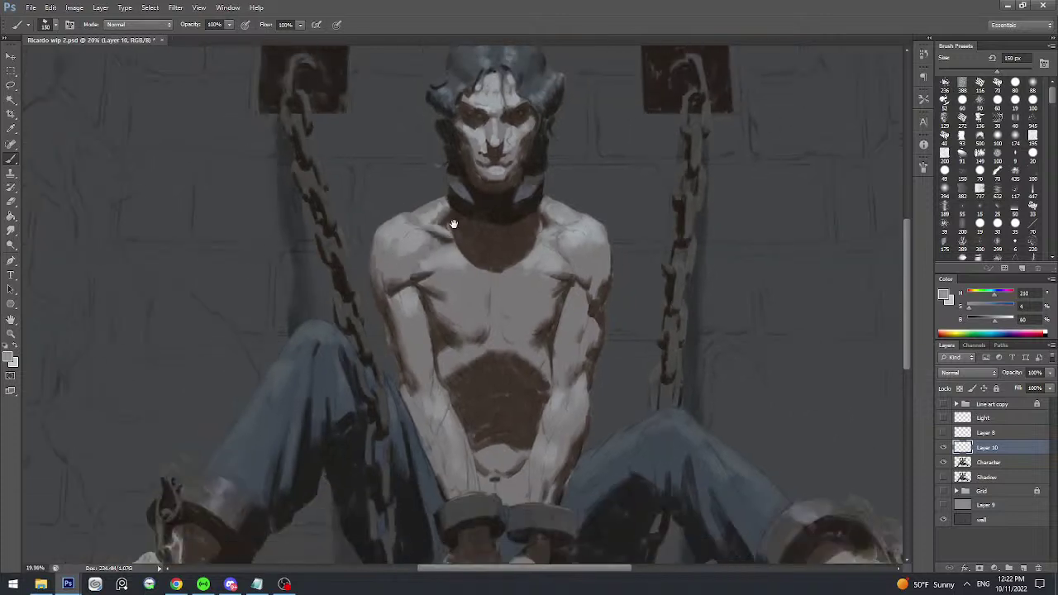
- Retouch the left collarbone and the adjoining shoulder with grays sampled from the skin
alt+click(434, 217)
alt+click(441, 212)
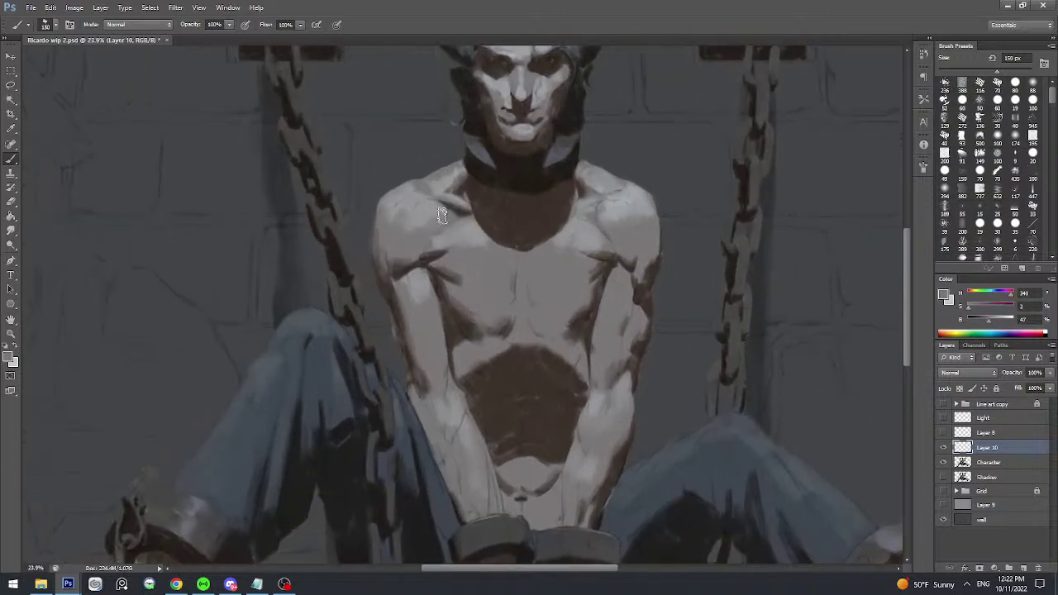
drag(454, 207, 441, 190)
scroll(438, 186, down, 2)
alt+click(433, 181)
- Reduce the brush to 100 px and paint a light gray highlight down the sternum
key(bracketleft)
key(bracketleft)
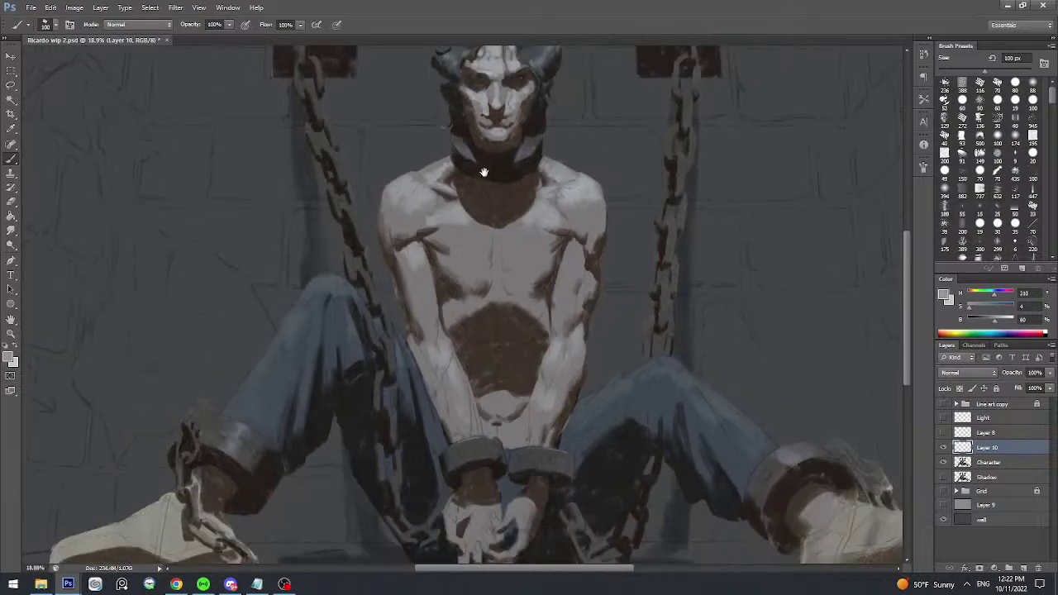
scroll(494, 219, up, 1)
scroll(497, 215, up, 2)
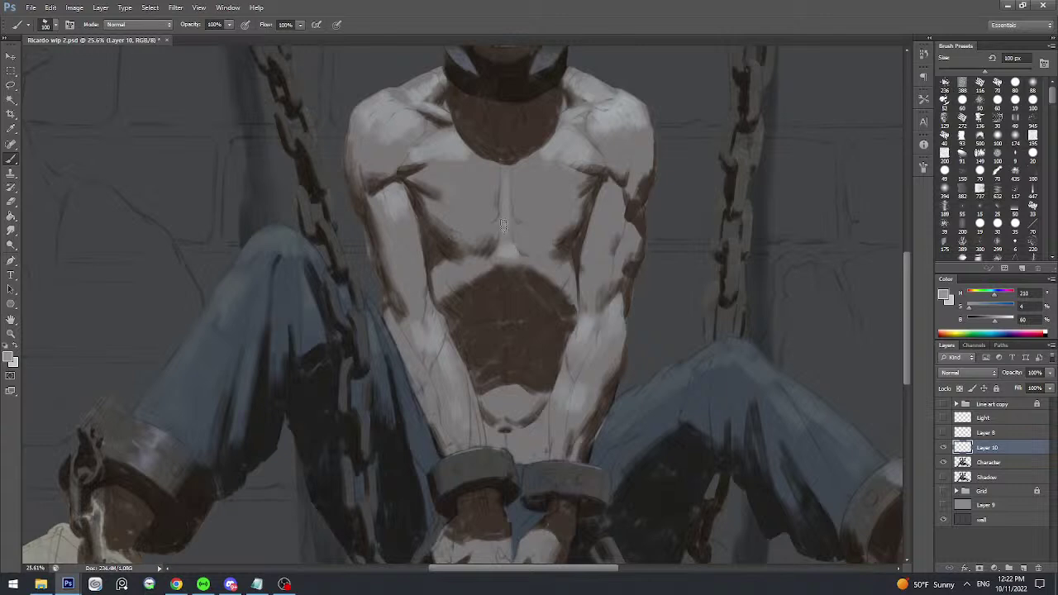
key(bracketleft)
key(bracketleft)
- Enlarge the brush to 125 px and rework the ribs below both pectorals with tones sampled from the torso
key(bracketright)
key(bracketright)
key(bracketright)
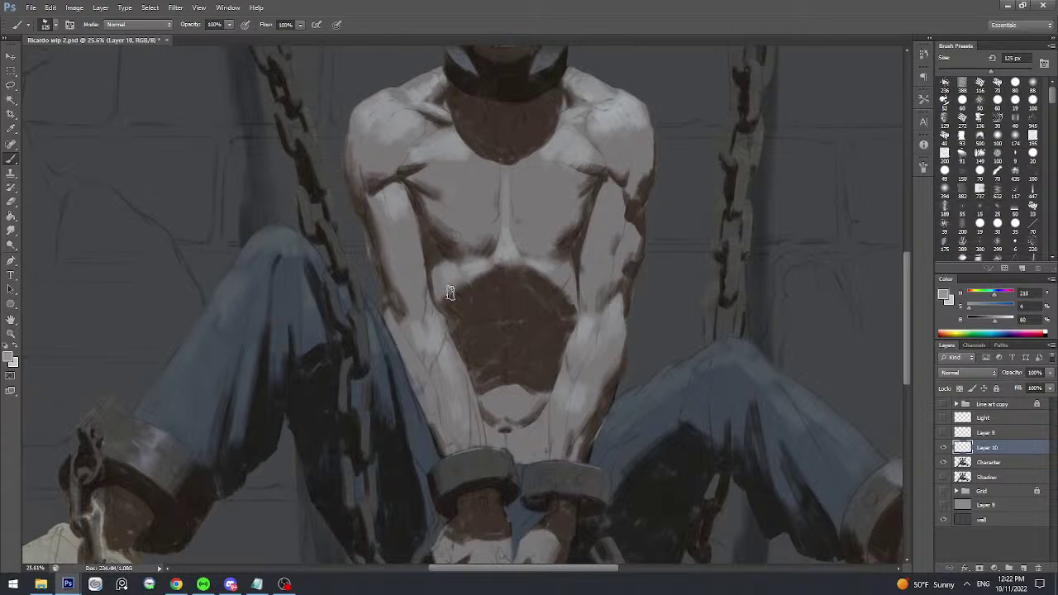
alt+click(447, 285)
alt+click(455, 276)
alt+click(550, 265)
alt+click(563, 282)
scroll(567, 217, down, 2)
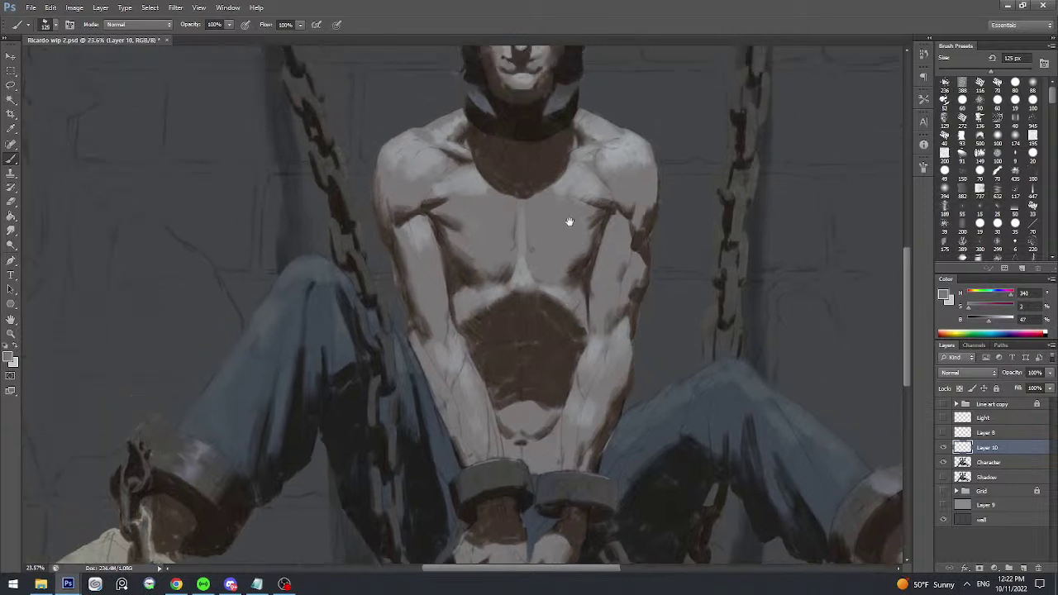
- Refine the lower end of the sternum and the neighboring pectoral edges with a smaller brush and sampled chest tones
scroll(567, 219, up, 2)
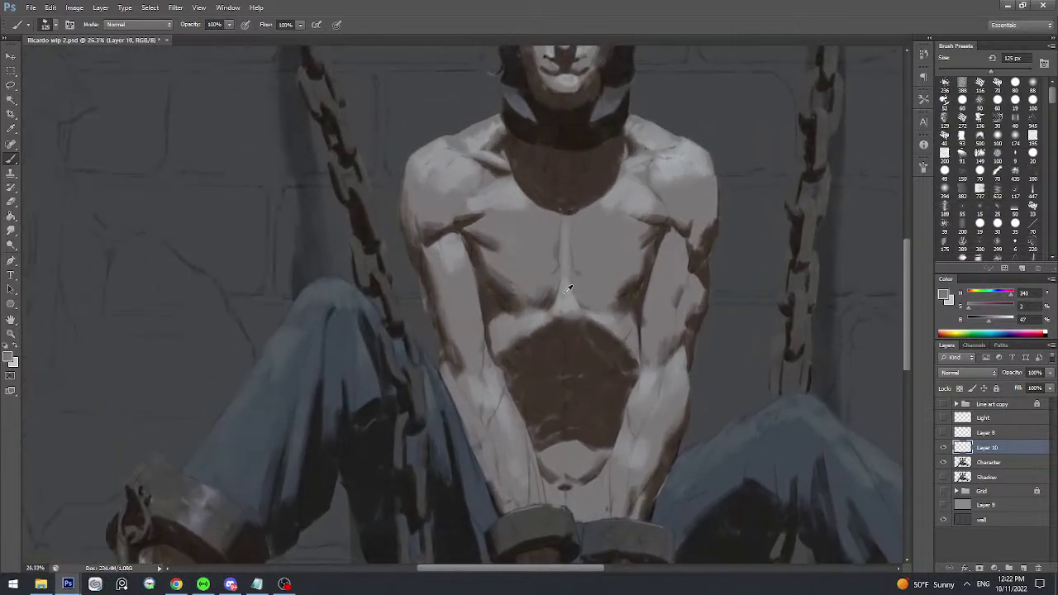
alt+click(552, 278)
key([)
key([)
key([)
alt+click(553, 306)
alt+click(568, 319)
drag(576, 316, 569, 264)
scroll(574, 252, down, 1)
- Define the strand hanging over the forehead at 30 px with a dark blue-gray sampled from the hair
scroll(602, 183, up, 5)
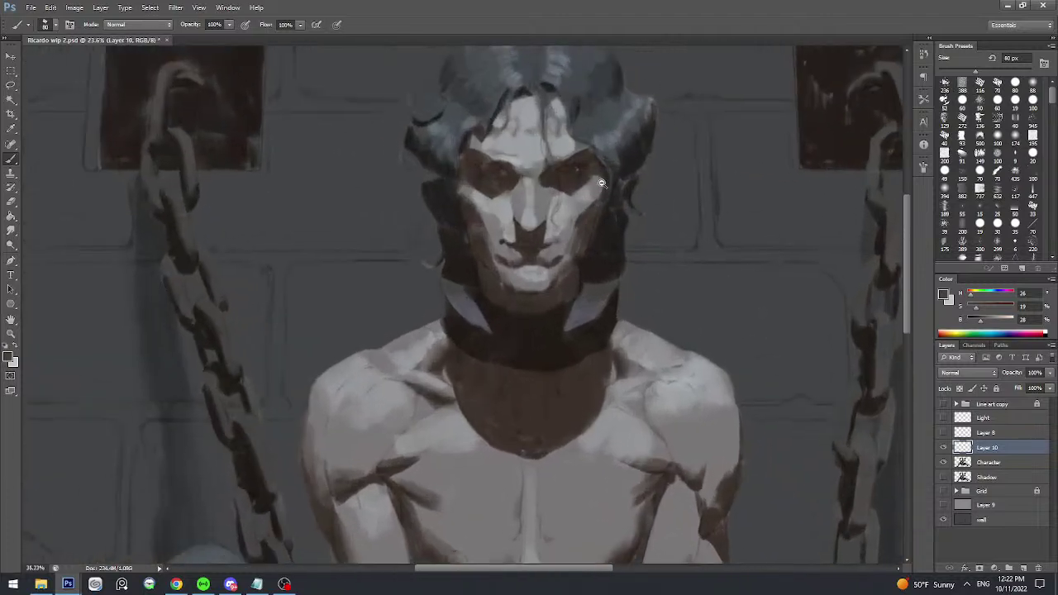
key(v)
key(b)
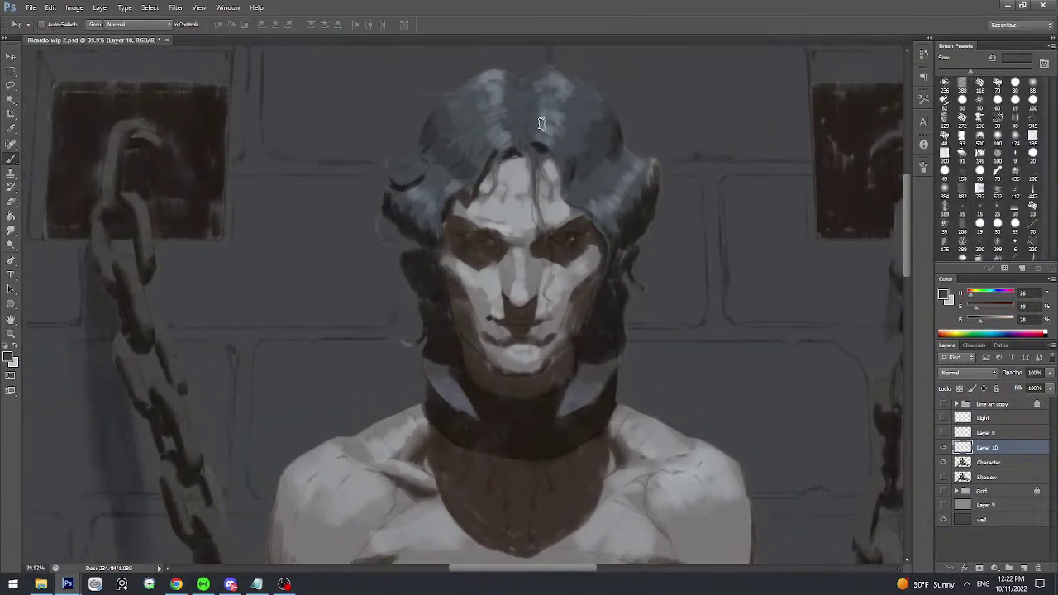
alt+click(564, 152)
key([)
key([)
key([)
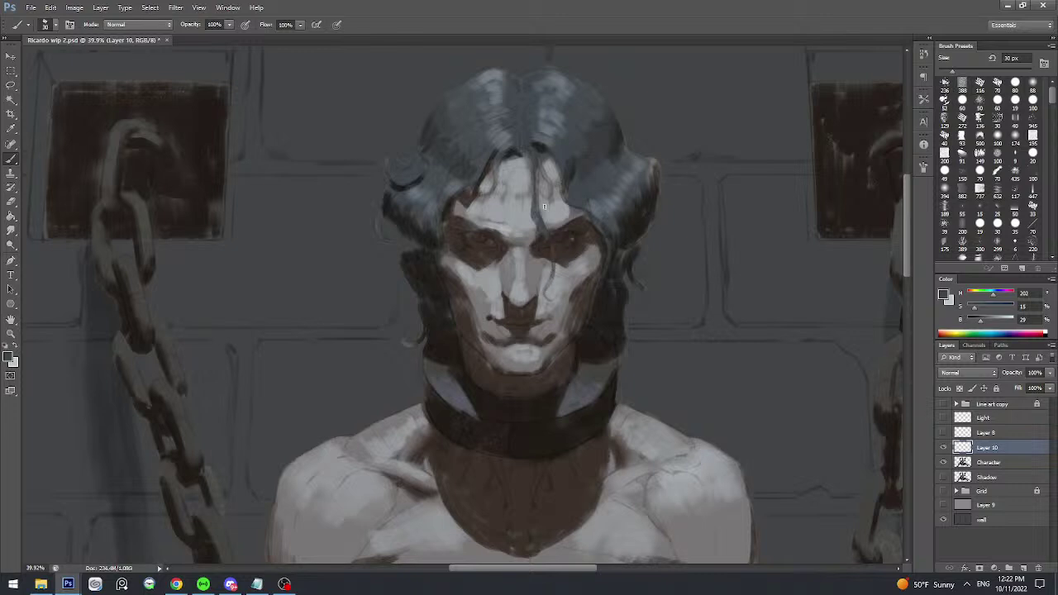
drag(552, 199, 576, 176)
- Sample a blue-gray from the crown and extend the hair highlights beside the parting at 70 px
key(v)
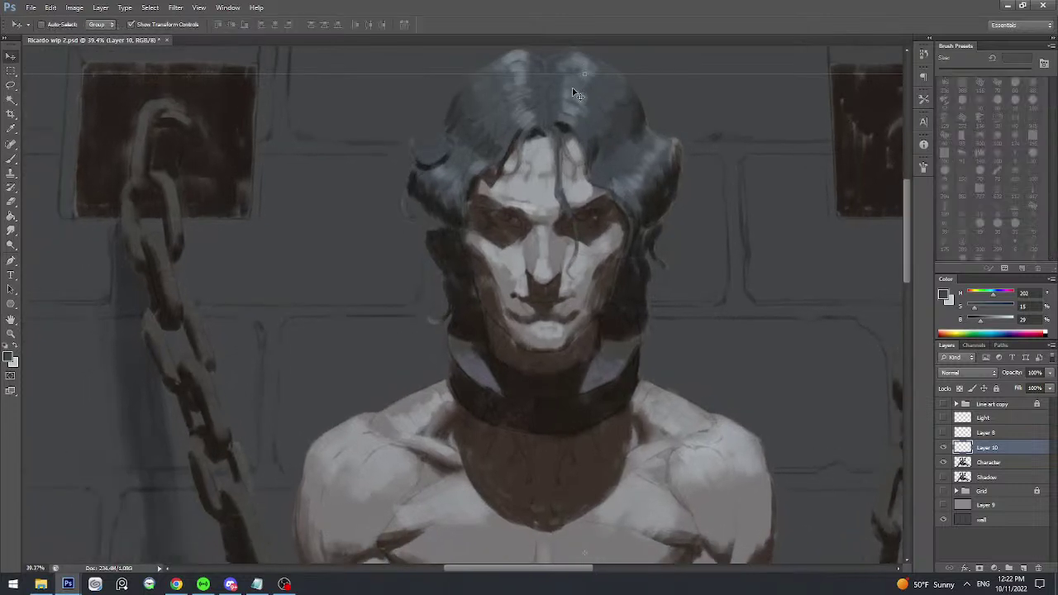
key(b)
mouse_move(574, 90)
mouse_down()
mouse_move(595, 133)
mouse_move(556, 103)
mouse_up()
alt+click(519, 94)
key(])
key(])
drag(522, 160, 536, 154)
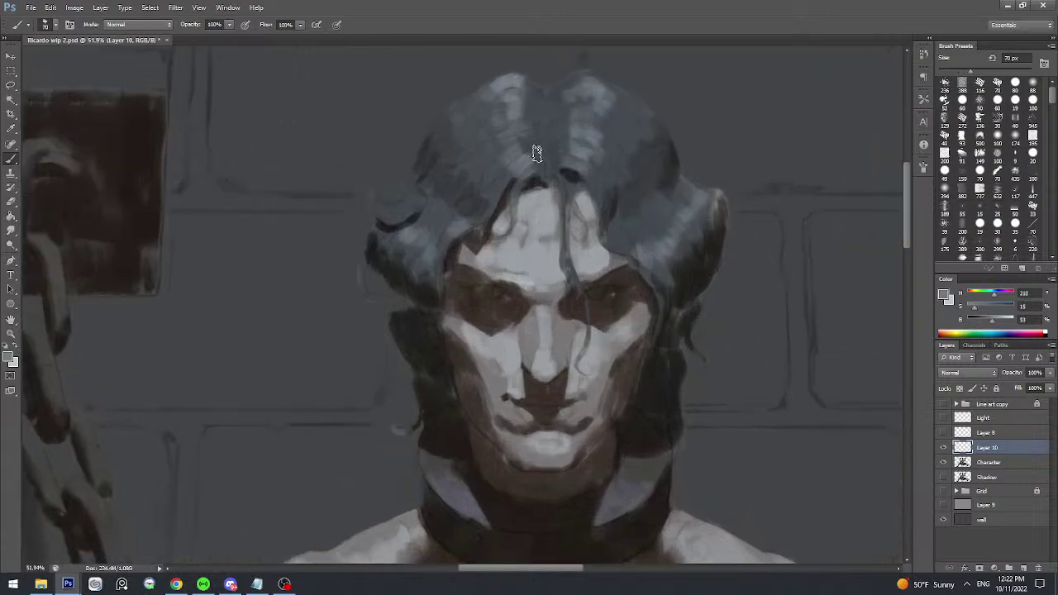
scroll(513, 169, down, 1)
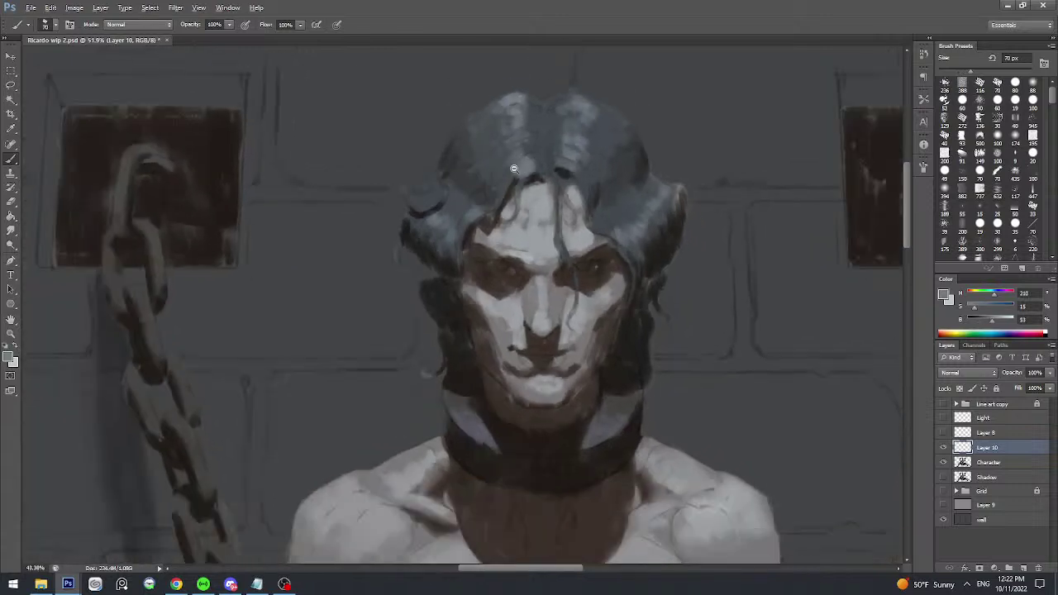
- Unify the highlight band left of the parting with sampled blue-grays, and save the document
alt+click(501, 175)
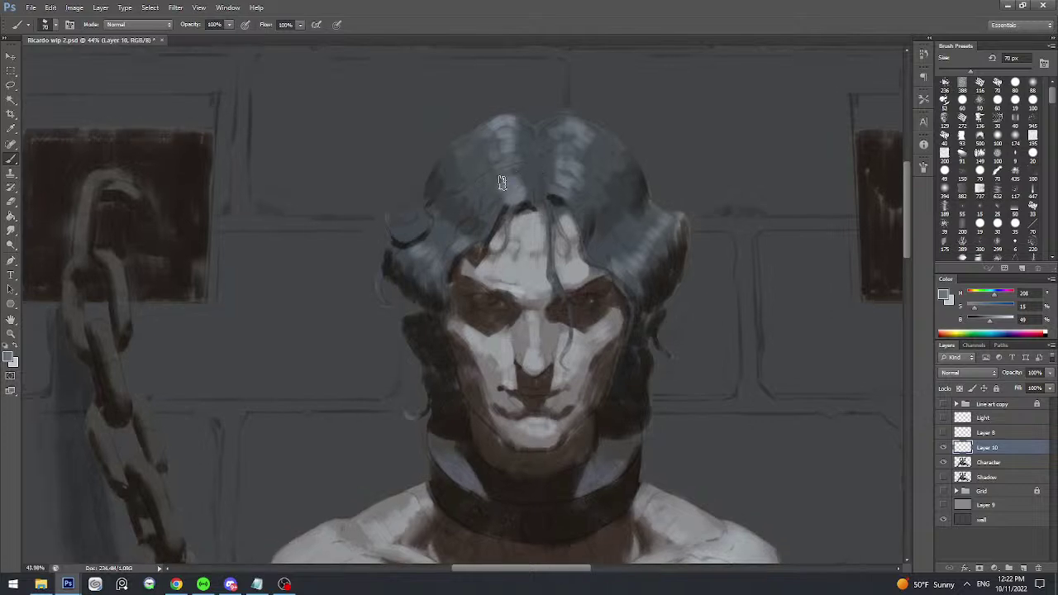
alt+click(482, 134)
alt+click(506, 126)
mouse_move(506, 127)
mouse_down()
mouse_move(487, 145)
mouse_move(493, 156)
mouse_move(500, 131)
mouse_up()
alt+click(500, 130)
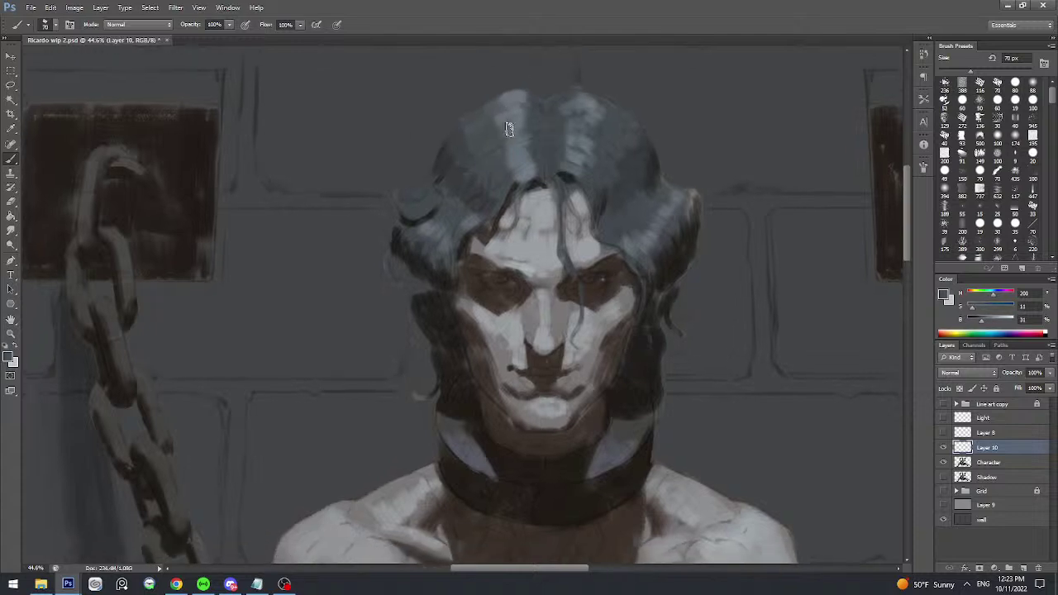
scroll(520, 169, down, 5)
key(ctrl+s)
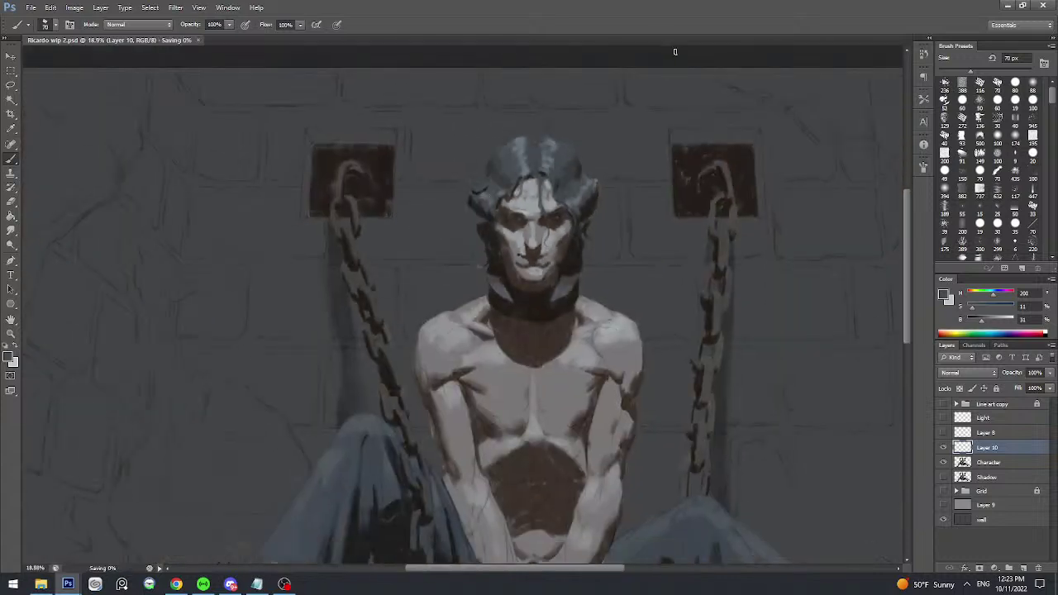
- Set the paint color to near-black, hue 17, saturation 56%, brightness 7%, and reduce the brush to 25 px
click(972, 319)
click(996, 307)
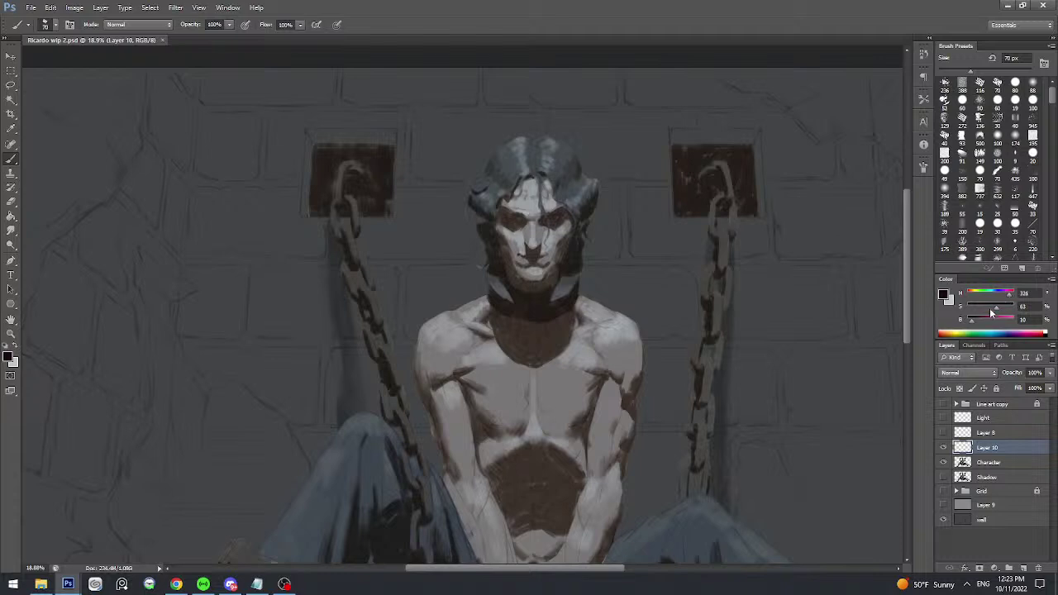
drag(988, 298, 978, 293)
key(bracketleft)
key(bracketleft)
key(bracketleft)
mouse_move(552, 222)
mouse_down()
mouse_move(617, 201)
mouse_move(617, 157)
mouse_up()
- Show the Line art copy group and paint a near-black accent beneath the hair curl beside the right temple
click(942, 417)
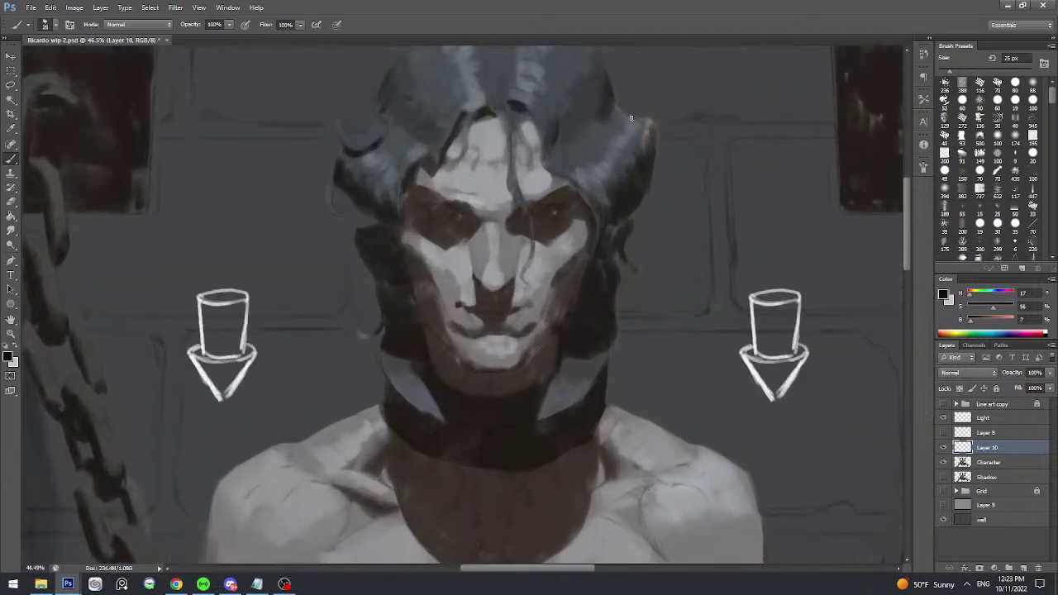
click(943, 418)
click(943, 403)
key(bracketright)
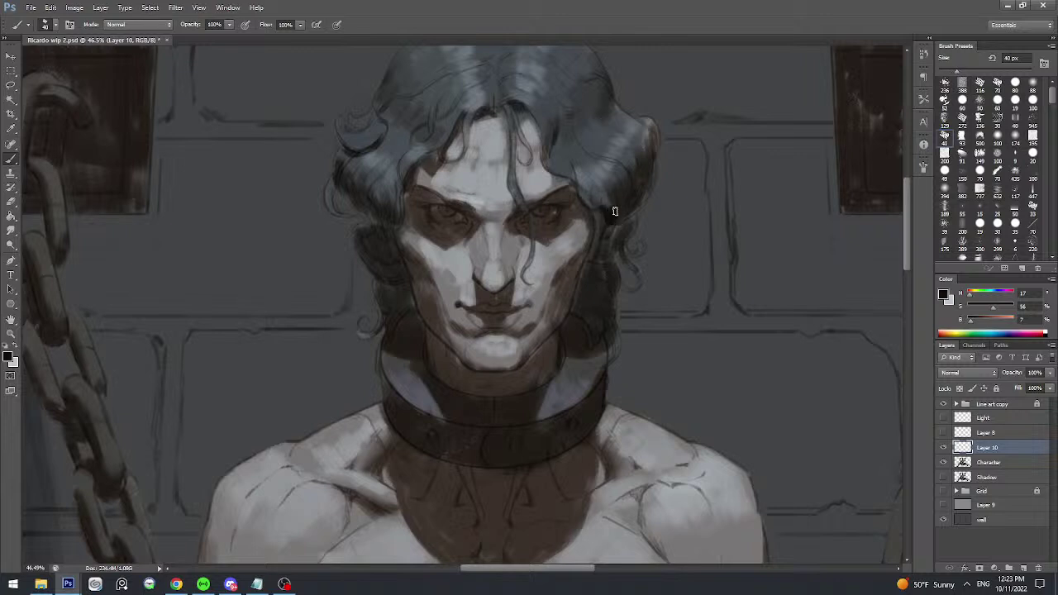
key(bracketright)
key(bracketright)
key(bracketright)
drag(517, 176, 538, 142)
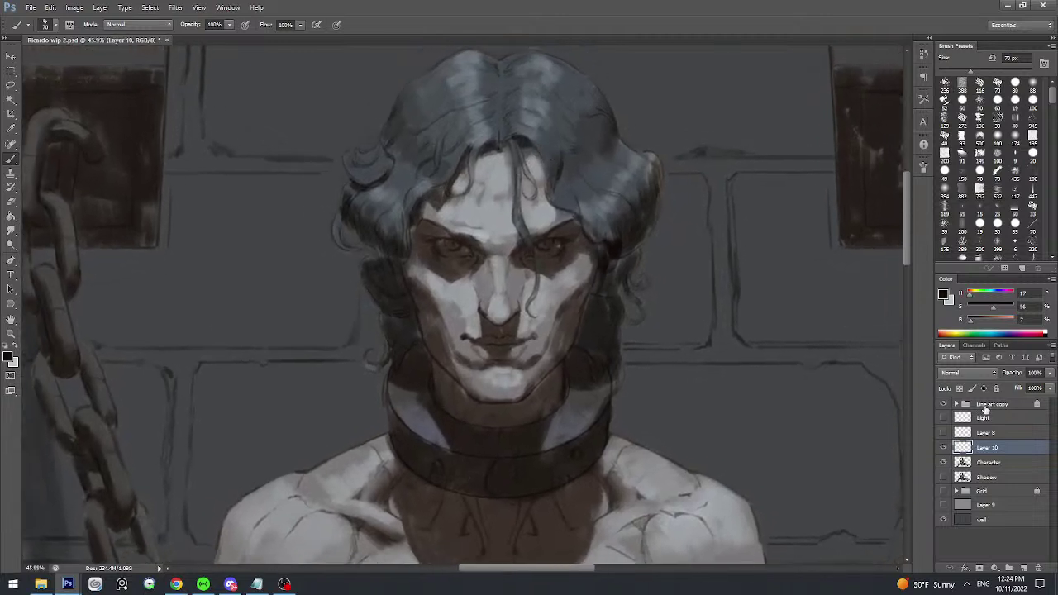
- Lower the opacity of the Line art copy group and lock the group again
click(988, 405)
click(1050, 374)
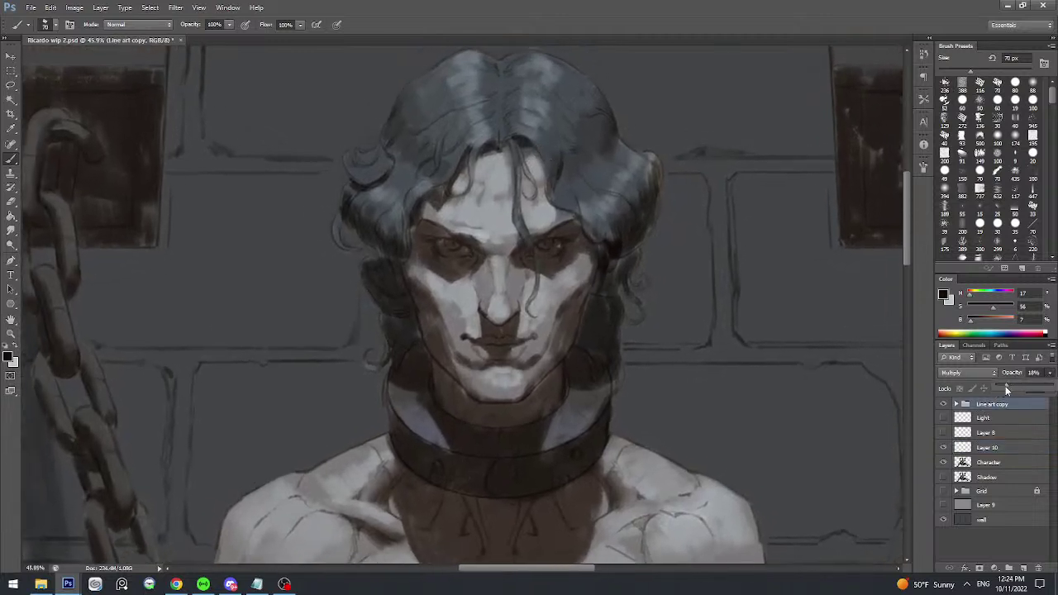
drag(1004, 386, 998, 389)
click(997, 388)
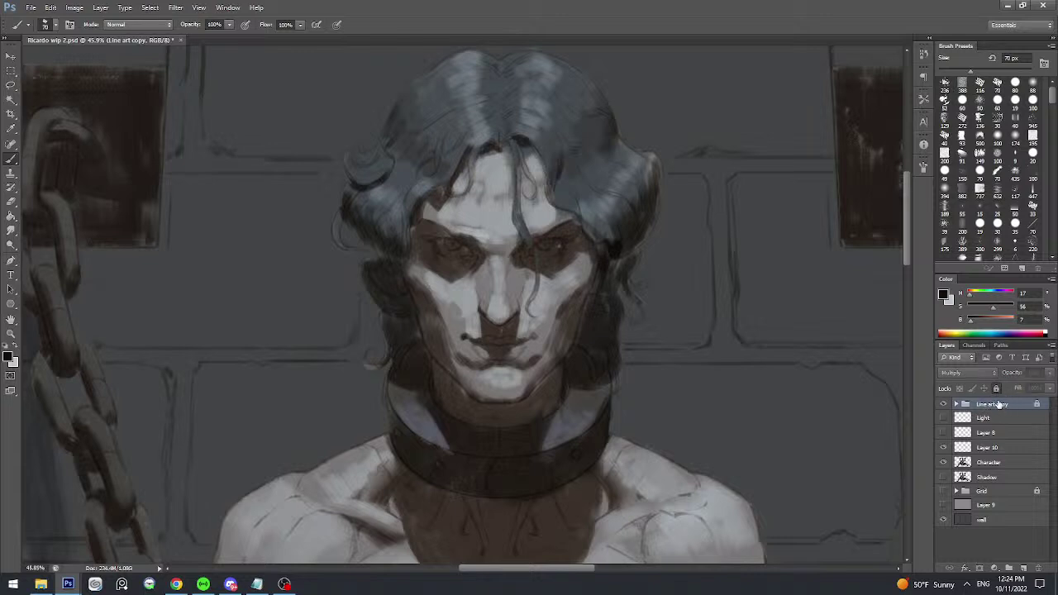
- On Layer 10, paint the outer edge and underside of the hair curl at the right temple near-black with a 40 px brush
click(991, 447)
key(bracketleft)
key(bracketleft)
key(bracketleft)
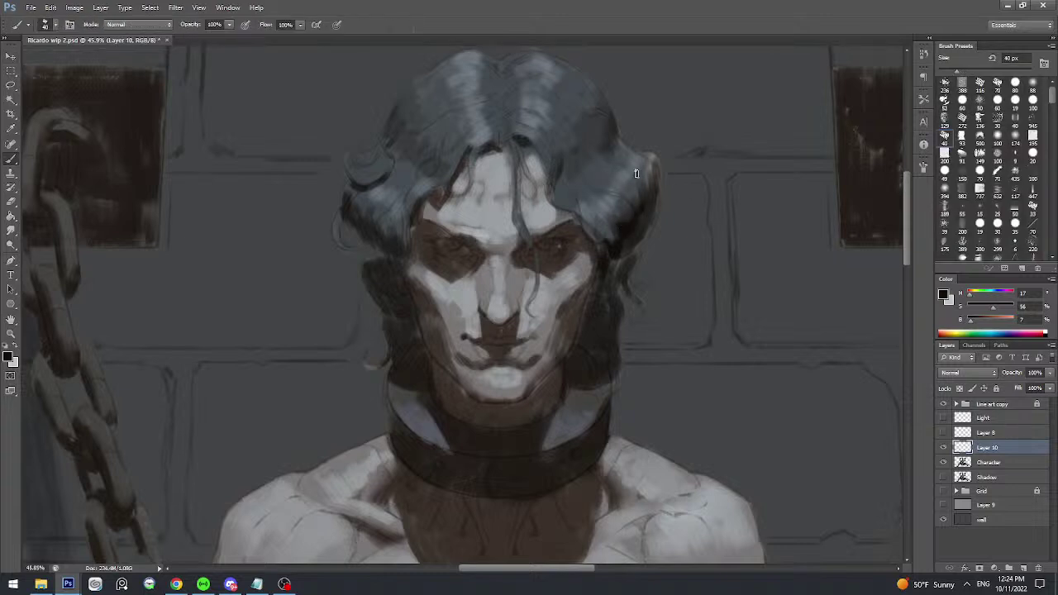
key(bracketright)
key(bracketright)
key(bracketleft)
key(bracketleft)
mouse_move(657, 187)
mouse_down()
mouse_move(654, 157)
mouse_move(656, 190)
mouse_up()
scroll(652, 199, down, 3)
scroll(665, 165, up, 4)
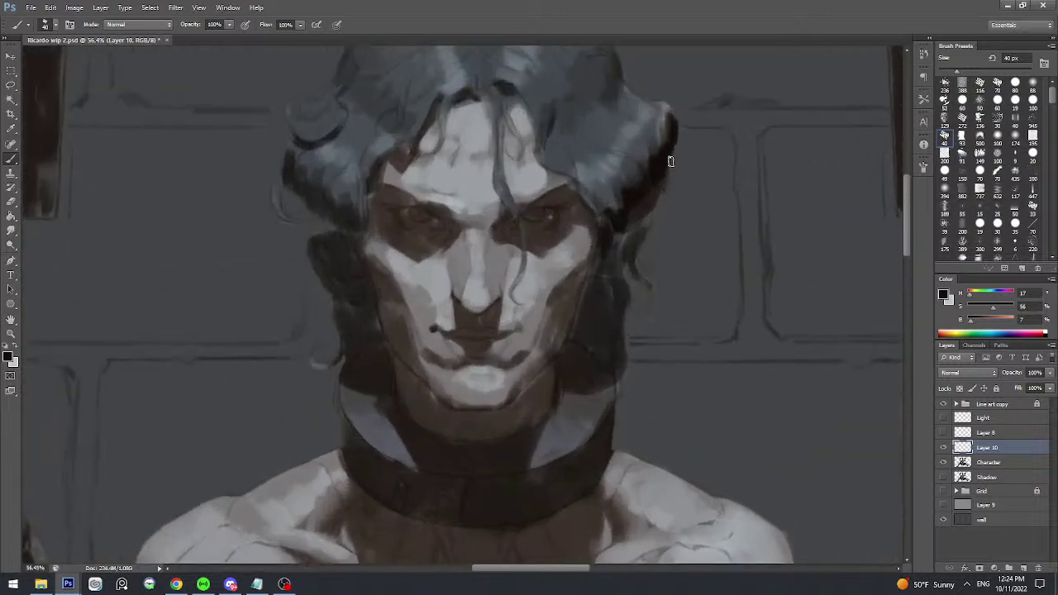
drag(671, 161, 655, 204)
- Extend the near-black hair shadow below the right temple curl, down along the side of the right cheek
scroll(661, 193, down, 2)
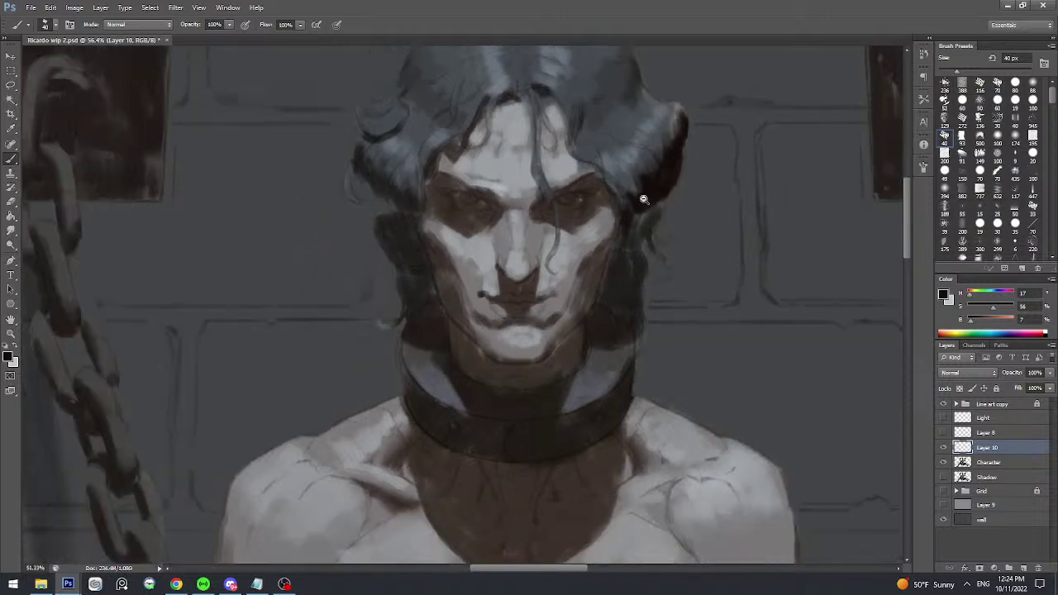
drag(628, 216, 641, 180)
scroll(642, 176, up, 1)
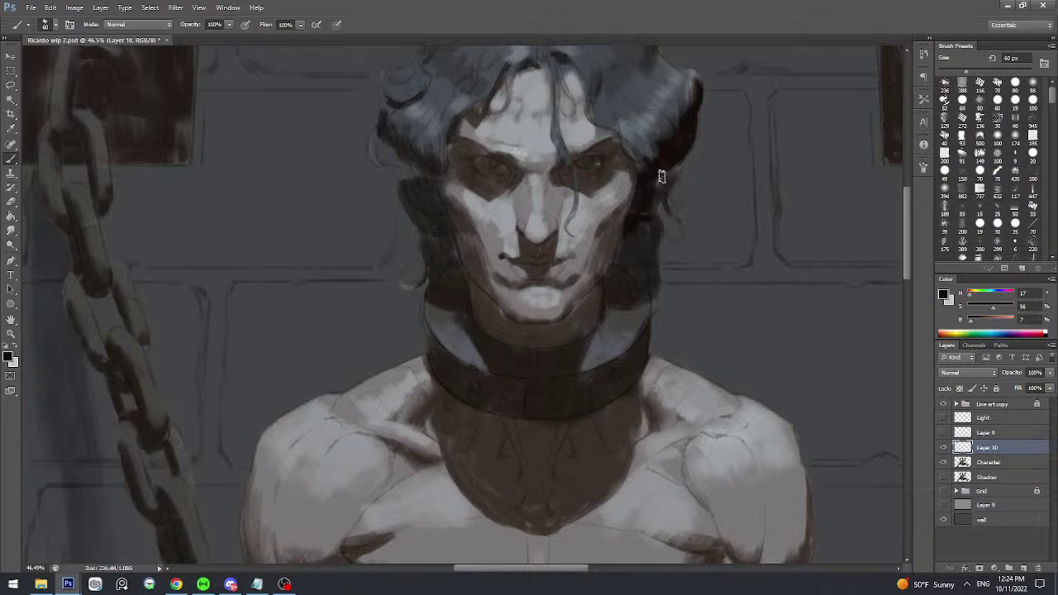
key([)
scroll(668, 174, up, 1)
key([)
drag(675, 166, 667, 198)
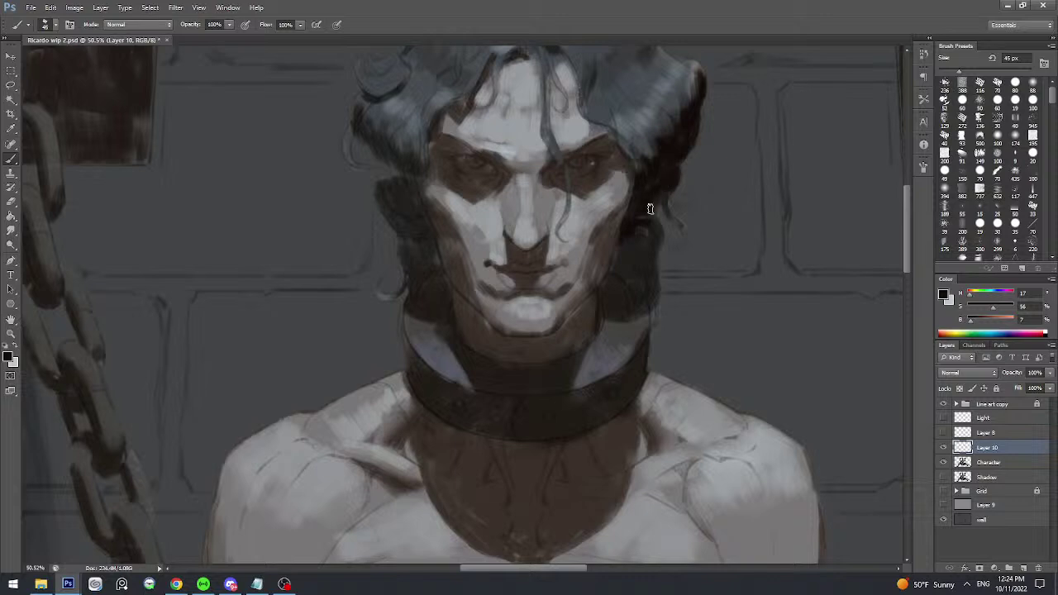
scroll(647, 210, down, 2)
key(bracketleft)
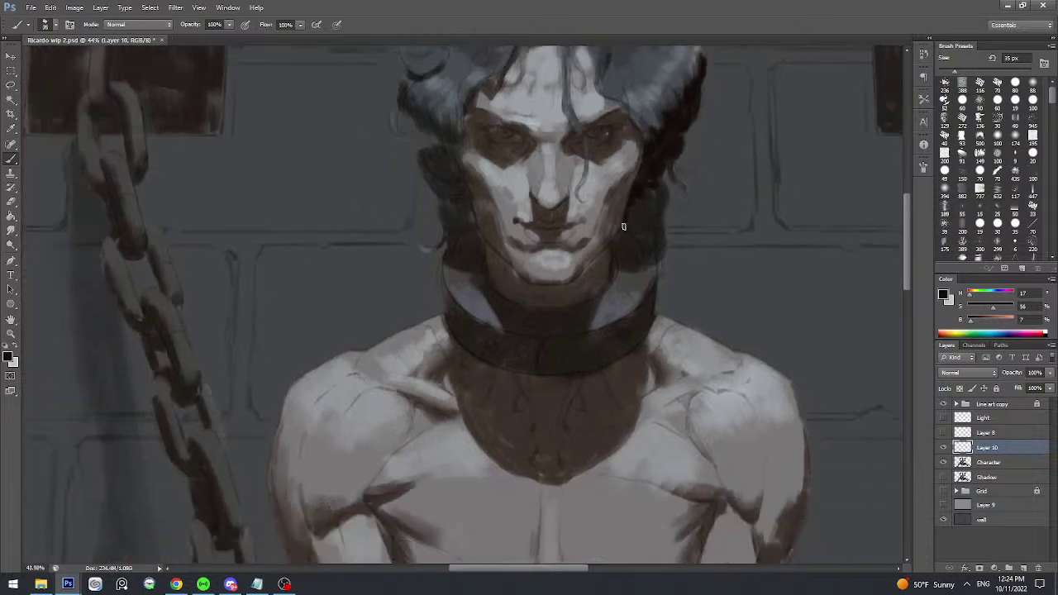
- Fill the hair between the right jaw and the collar with near-black using a 60 px brush
key(bracketright)
key(bracketright)
key(bracketright)
key(bracketright)
drag(632, 215, 648, 219)
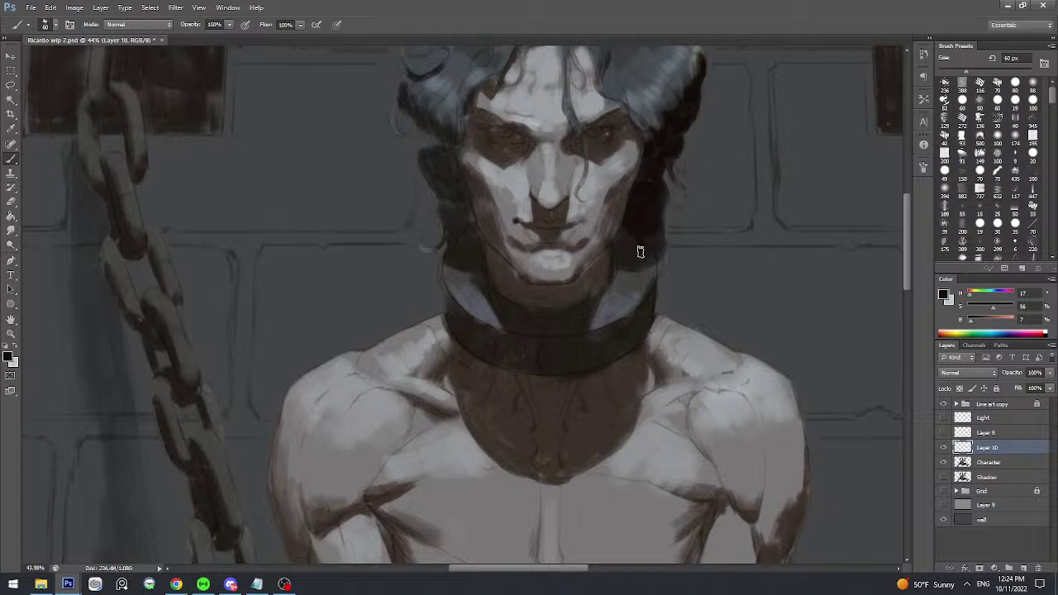
drag(631, 177, 647, 219)
scroll(647, 218, down, 1)
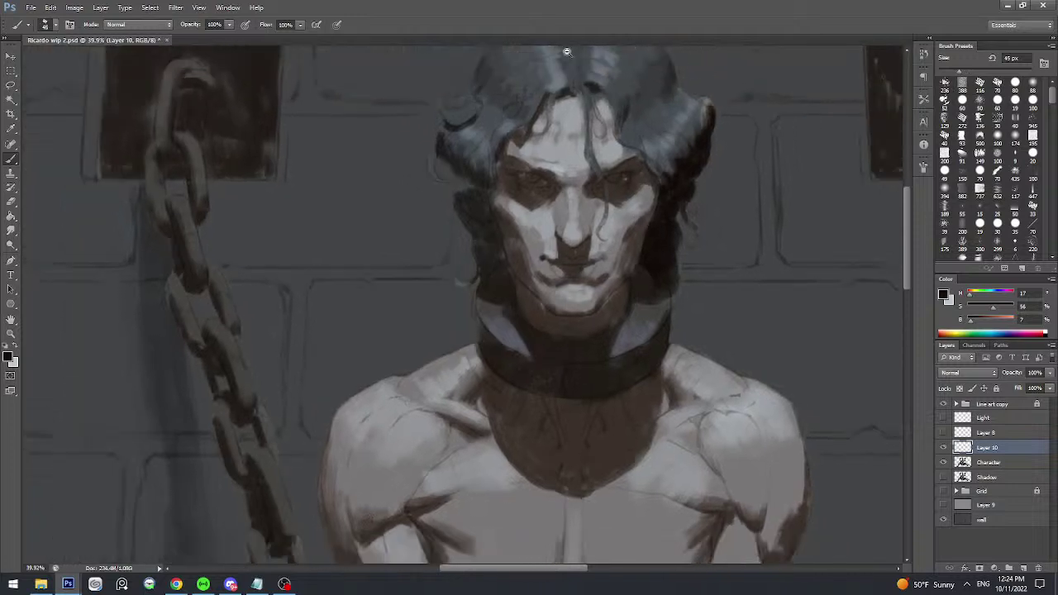
- Darken the underside of the hair curl at the left temple with near-black strokes
scroll(518, 70, up, 3)
key(bracketleft)
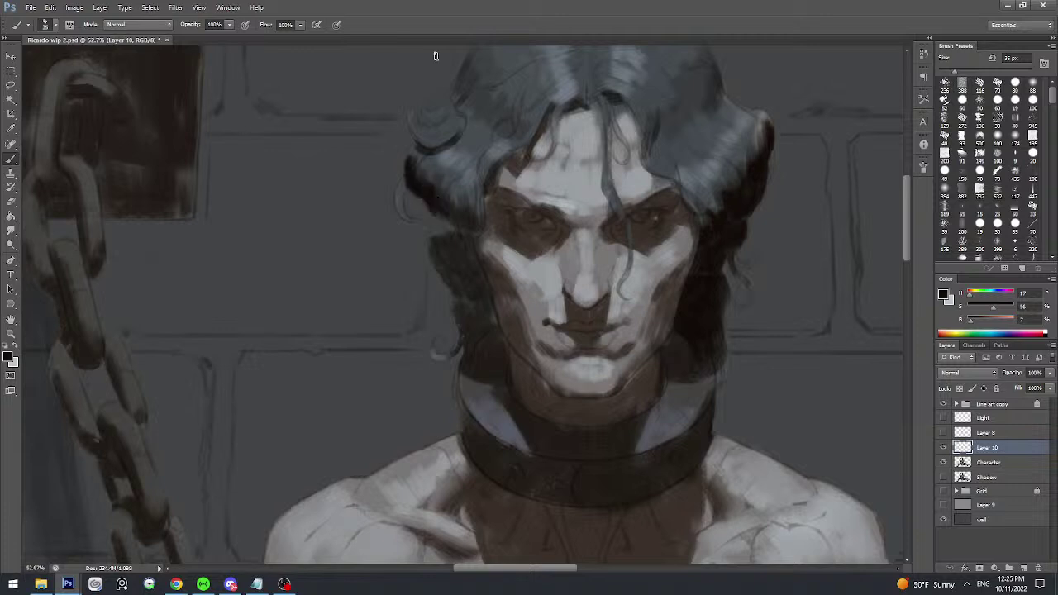
key(bracketright)
key(bracketright)
key(bracketright)
key(bracketright)
mouse_move(453, 206)
mouse_down()
mouse_move(449, 220)
mouse_move(455, 213)
mouse_move(465, 234)
mouse_move(474, 198)
mouse_move(448, 175)
mouse_up()
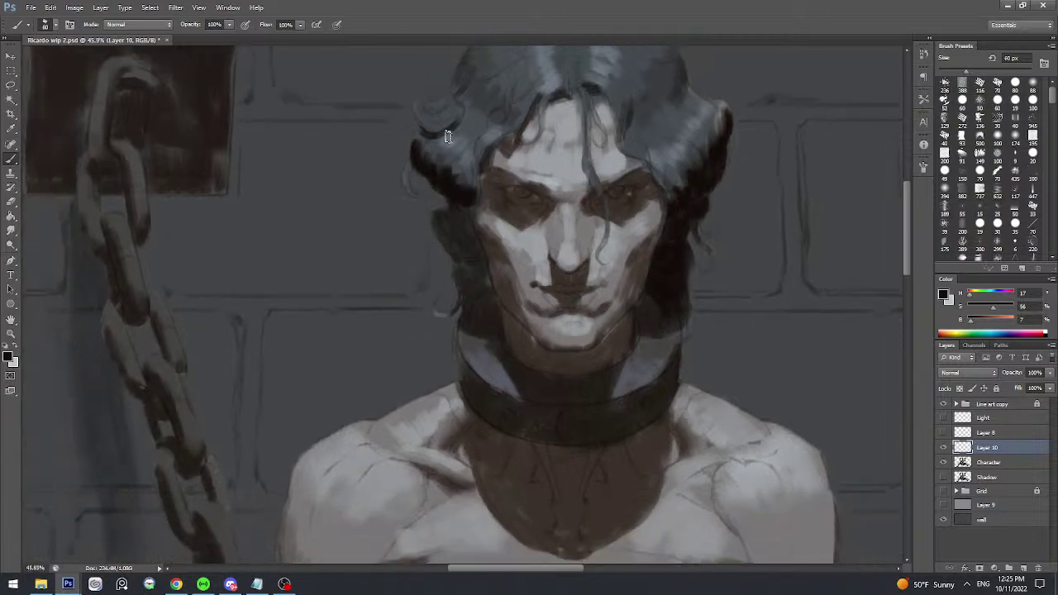
- Paint the lower hair lock beside the left cheek near-black with a 45 px brush
key(bracketleft)
key(bracketleft)
key(bracketleft)
drag(432, 221, 449, 213)
mouse_move(438, 226)
mouse_down()
mouse_move(453, 243)
mouse_move(479, 217)
mouse_up()
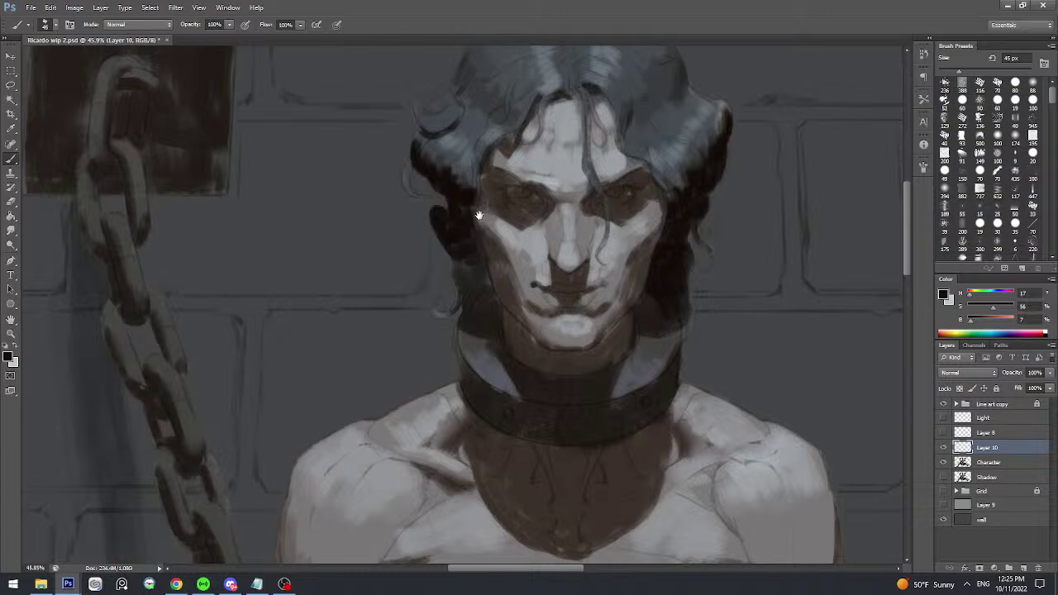
- Set the paint color to dark brown, hue 21, saturation 44%, brightness 22%, and shade the left temple beside the eye socket
scroll(478, 216, down, 1)
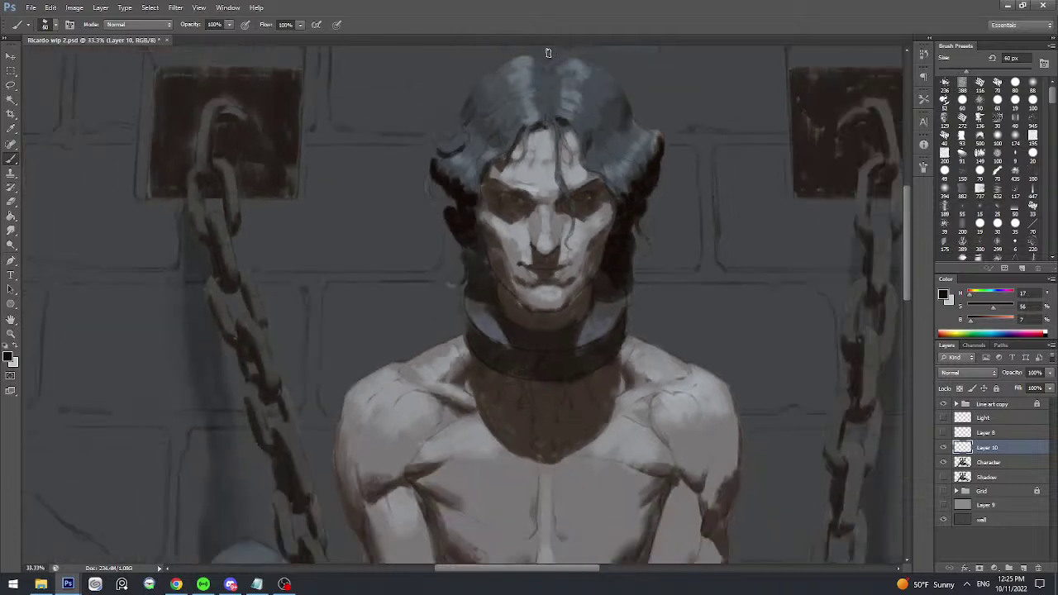
key(bracketleft)
key(bracketleft)
mouse_move(533, 166)
mouse_down()
mouse_move(552, 163)
mouse_move(543, 158)
mouse_up()
scroll(543, 158, up, 2)
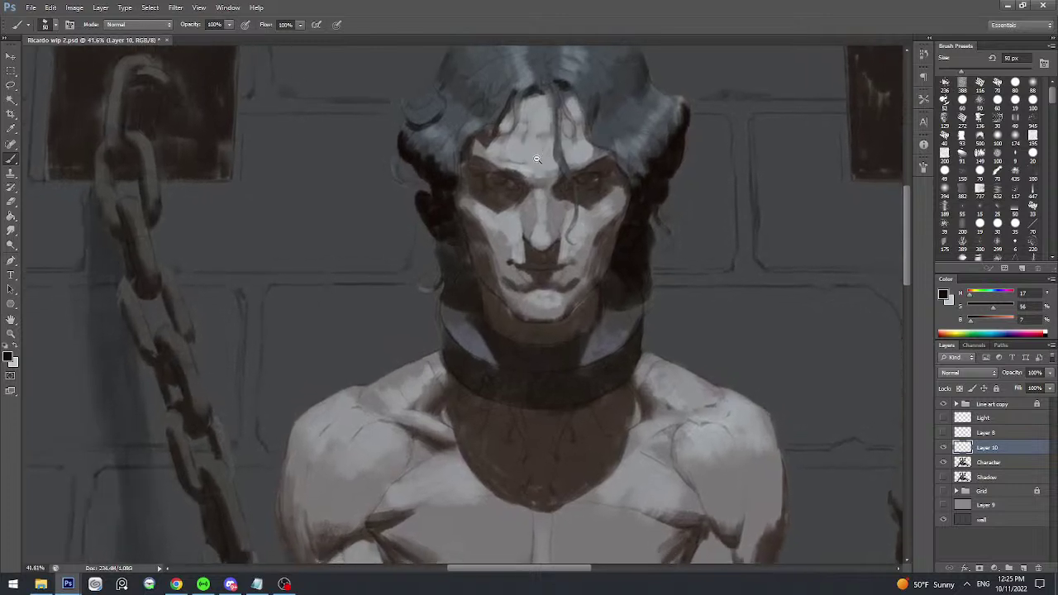
alt+click(464, 219)
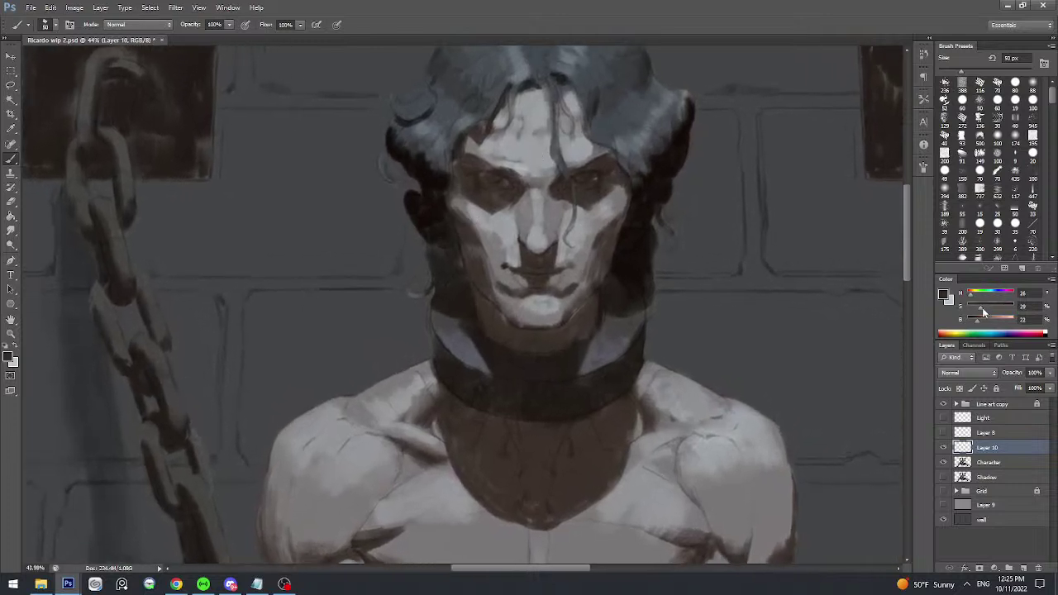
scroll(455, 205, up, 2)
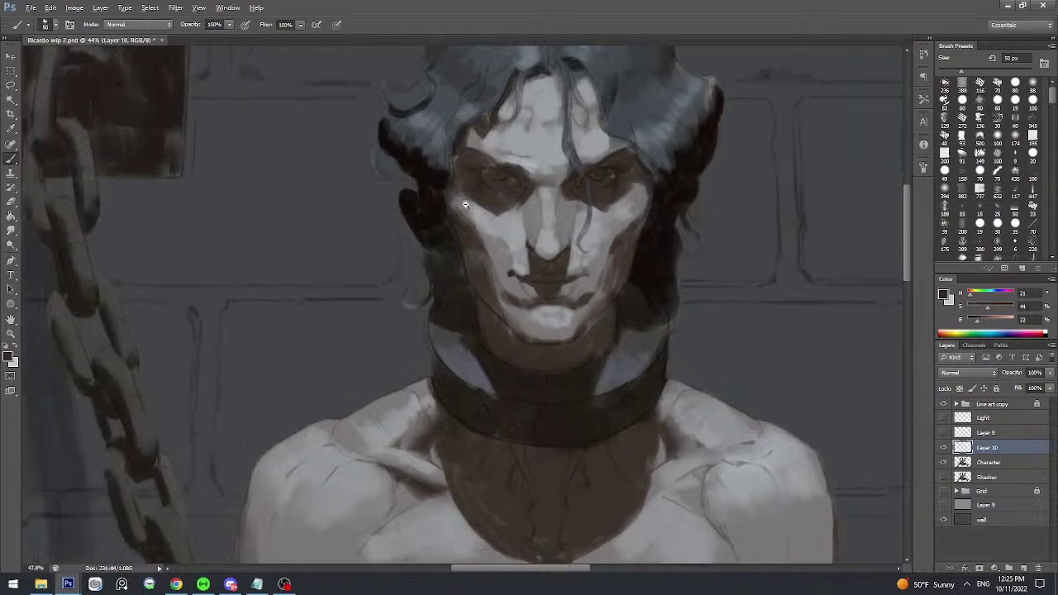
scroll(467, 130, up, 2)
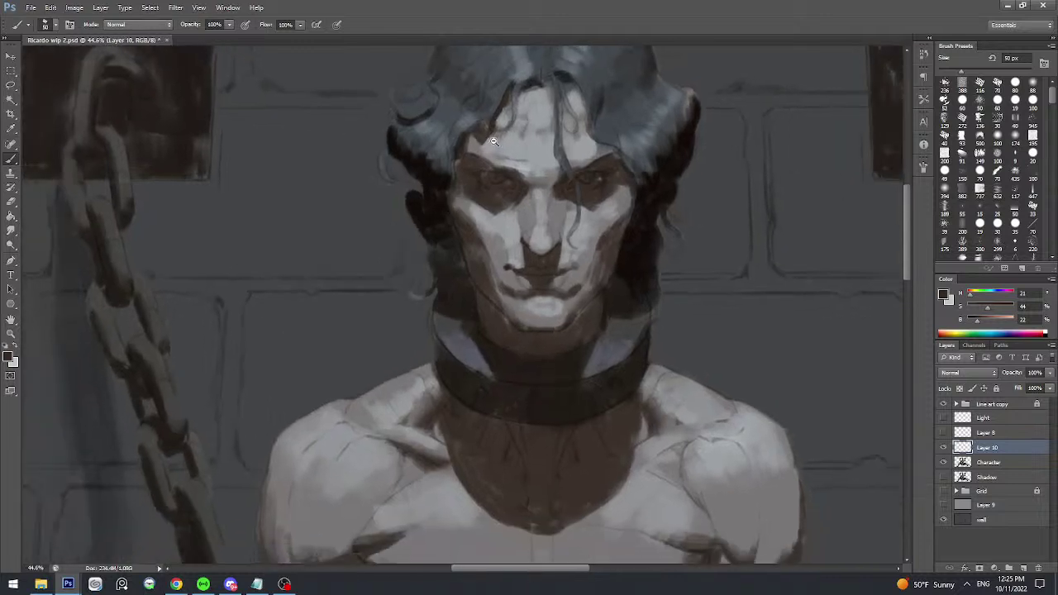
key(bracketleft)
drag(444, 177, 469, 195)
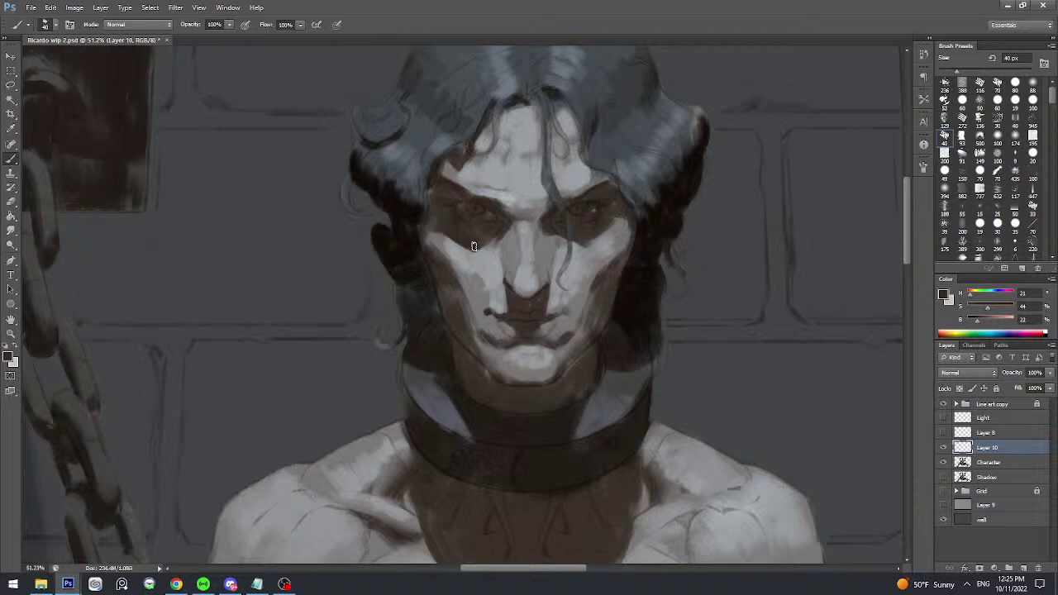
- Deepen the shadows in both eye sockets with the dark brown, using a 45 px brush
key(bracketright)
key(bracketleft)
key(bracketright)
scroll(619, 214, down, 3)
key(bracketright)
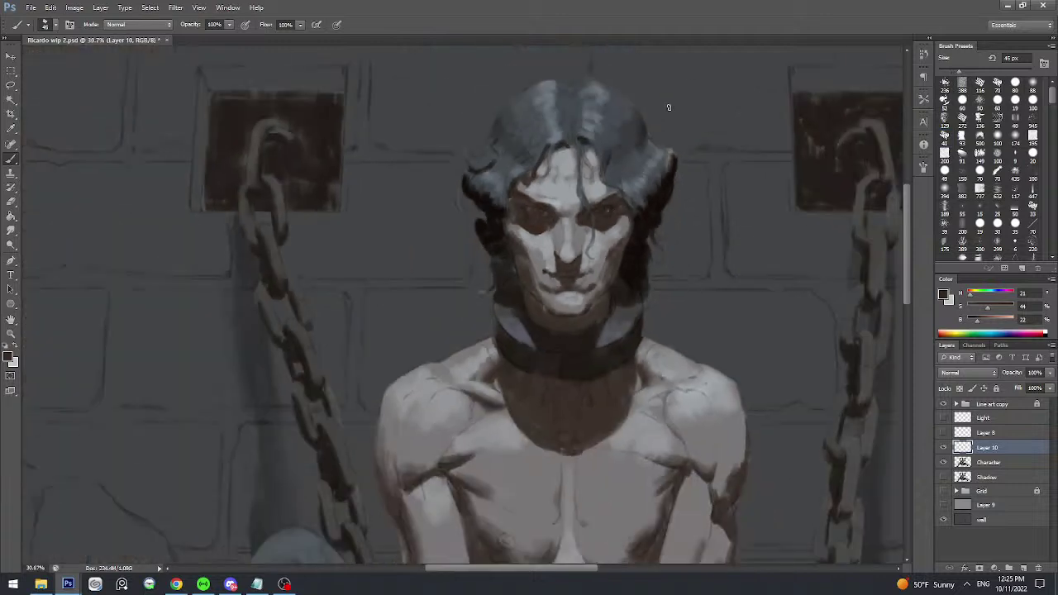
scroll(615, 179, up, 3)
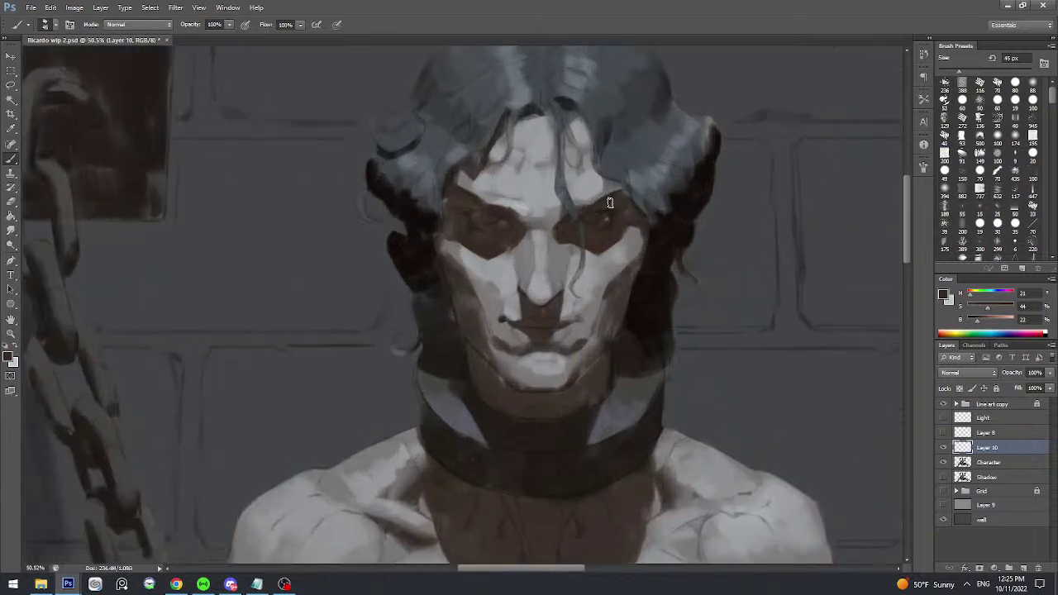
scroll(616, 182, down, 3)
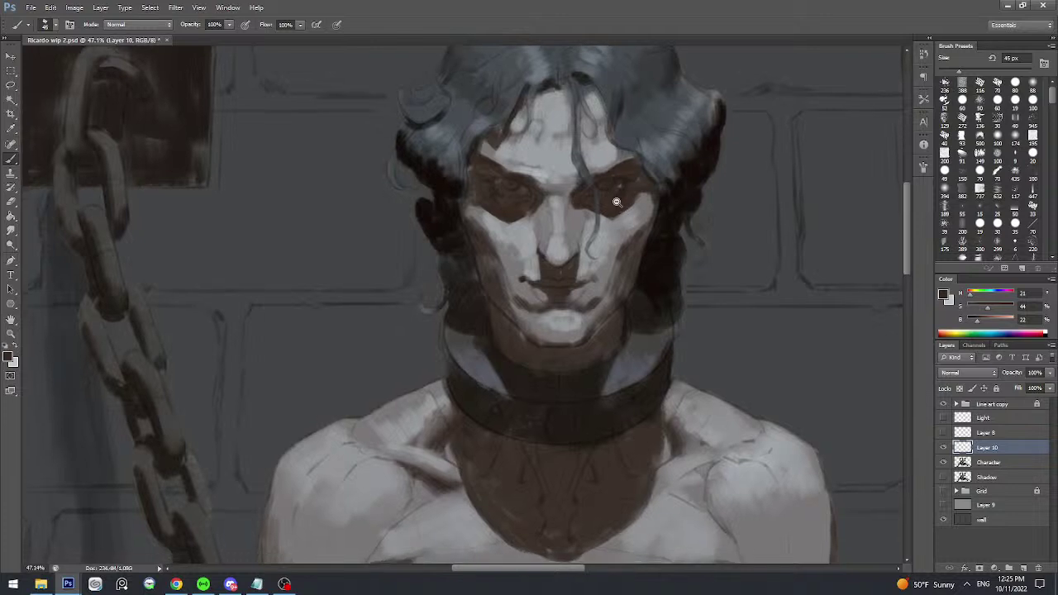
- Refine the dark brown shadow beneath the nose with a 30 px brush, and enlarge the brush to 45 px
key(bracketleft)
key(bracketleft)
scroll(565, 238, up, 3)
key(bracketleft)
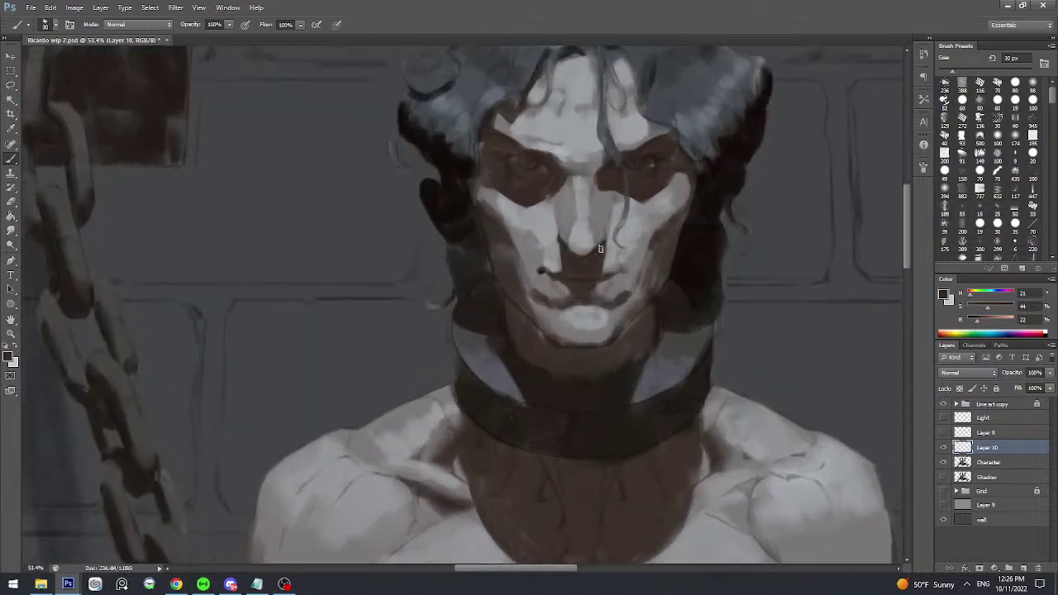
scroll(601, 237, down, 3)
key(bracketright)
key(bracketright)
key(bracketright)
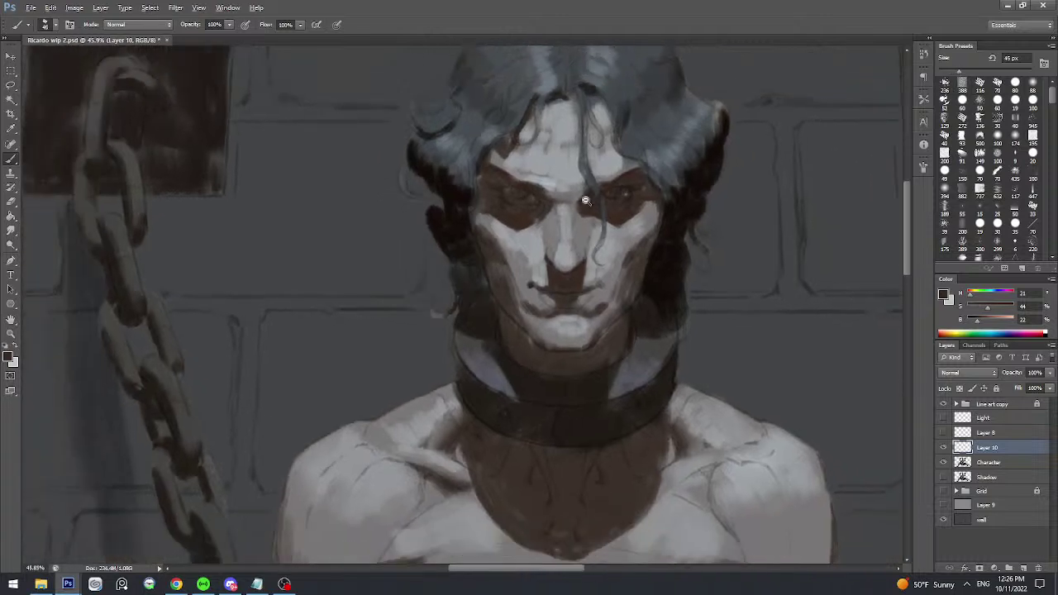
- Repaint the nose bridge and its side planes with light and midtone grays sampled from the surrounding skin
scroll(592, 201, up, 3)
scroll(563, 228, up, 1)
alt+click(561, 219)
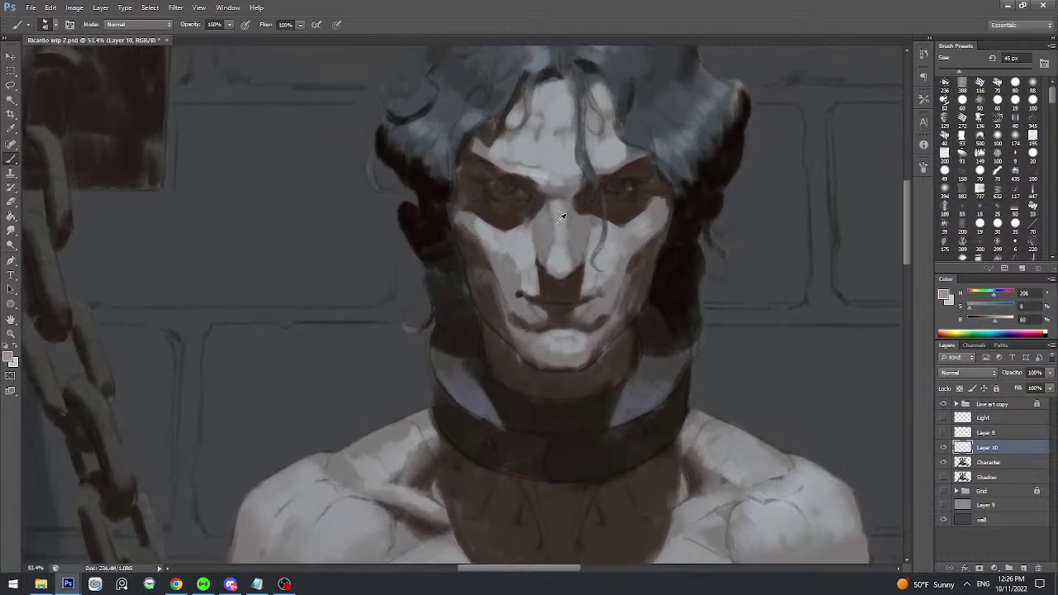
alt+click(555, 220)
drag(554, 215, 556, 248)
alt+click(562, 230)
alt+click(547, 216)
alt+click(537, 246)
alt+click(543, 221)
alt+click(570, 211)
alt+click(578, 243)
alt+click(579, 261)
- Reduce the brush to 35 px and reinforce the right eye socket's shadow with sampled dark brown
key(bracketleft)
key(bracketleft)
alt+click(625, 216)
mouse_move(632, 198)
mouse_down()
mouse_move(601, 189)
mouse_move(611, 191)
mouse_up()
alt+click(611, 191)
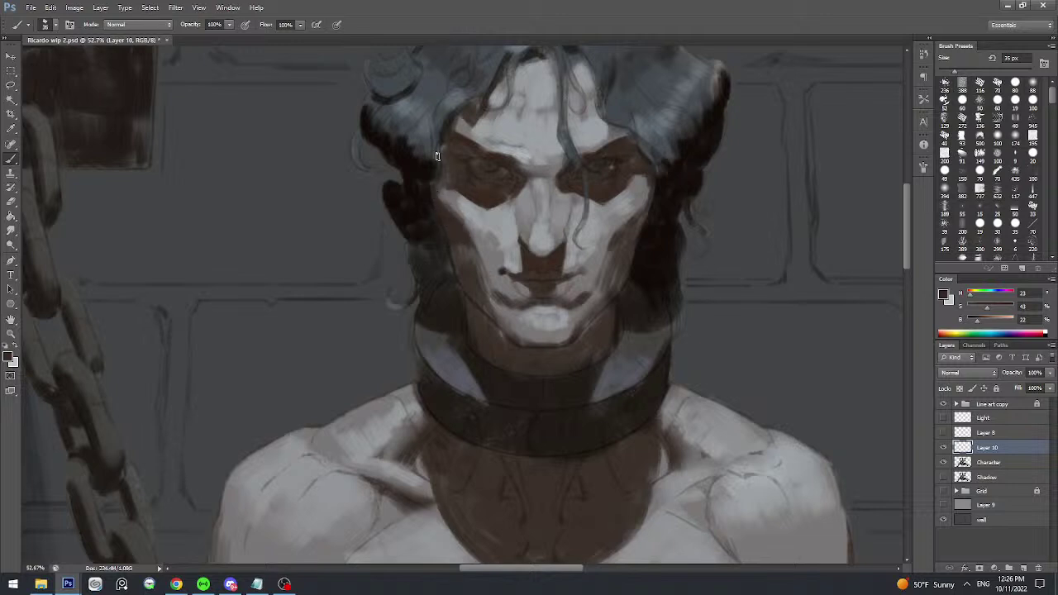
- Glance at the other open document, and soften the shadow edge under the left cheekbone with sampled brown-grays
key(bracketright)
key(ctrl+Tab)
key(ctrl+z)
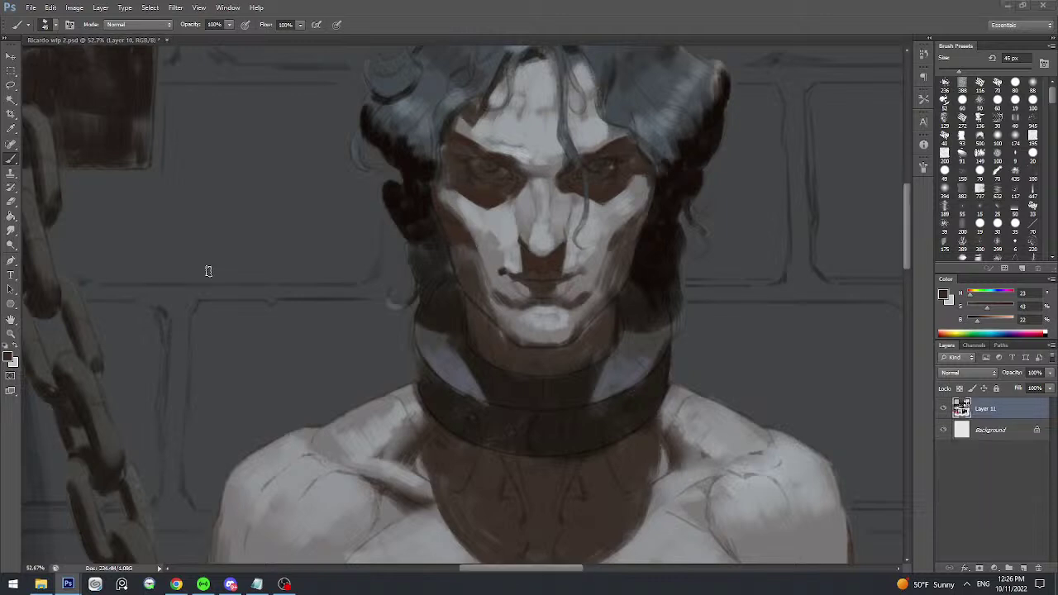
alt+click(466, 219)
alt+click(464, 224)
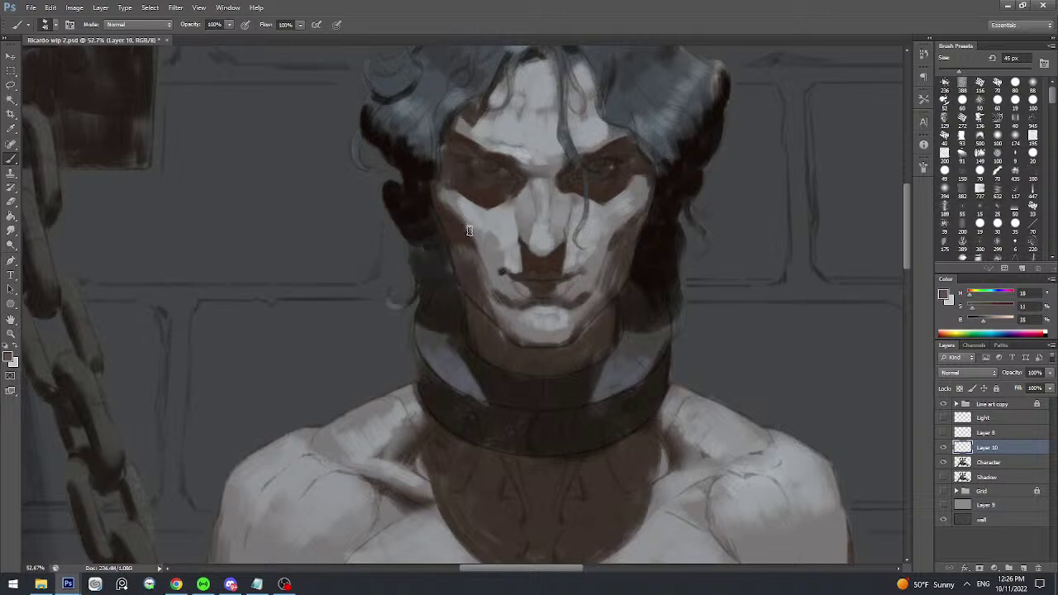
alt+click(464, 229)
drag(466, 226, 482, 256)
alt+click(471, 230)
- Define the shadow under the right cheekbone with sampled dark brown, and touch up the left cheek's shadow
alt+click(495, 153)
alt+click(616, 237)
drag(635, 229, 566, 225)
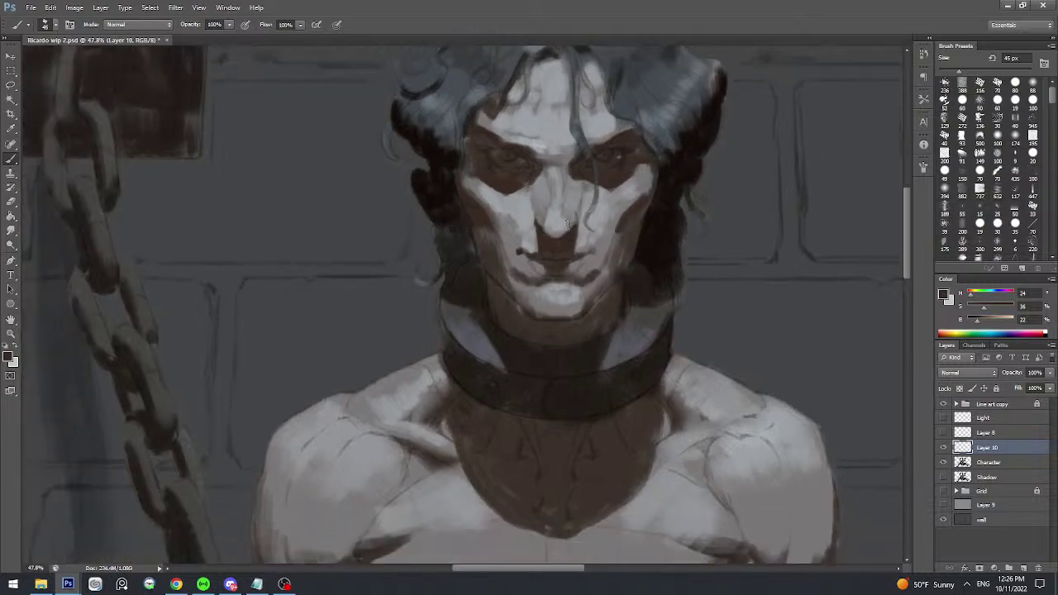
alt+click(480, 209)
drag(479, 208, 478, 209)
key(bracketleft)
key(bracketleft)
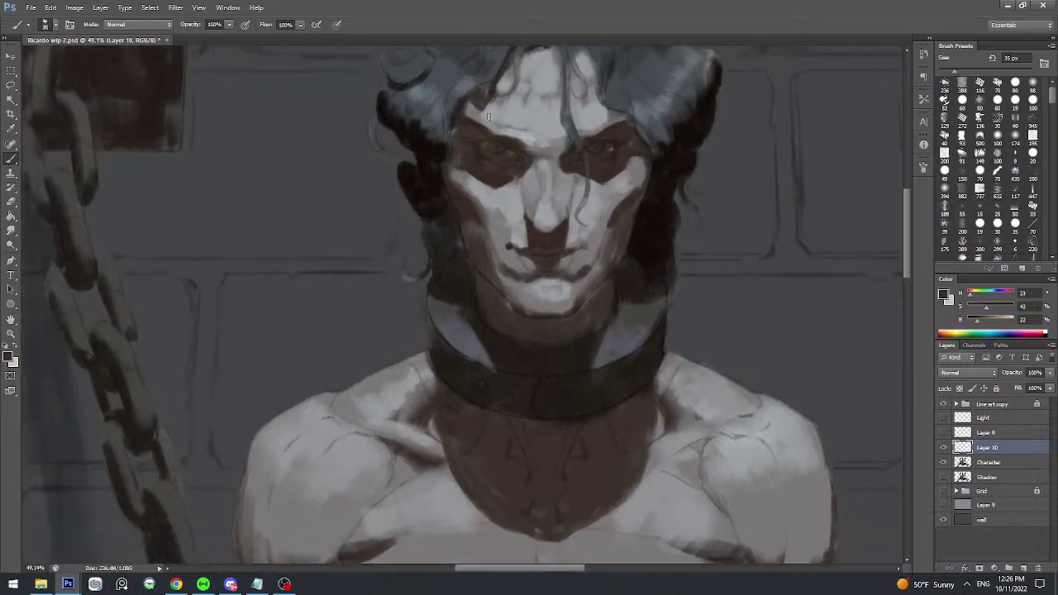
scroll(470, 226, down, 2)
scroll(472, 224, up, 2)
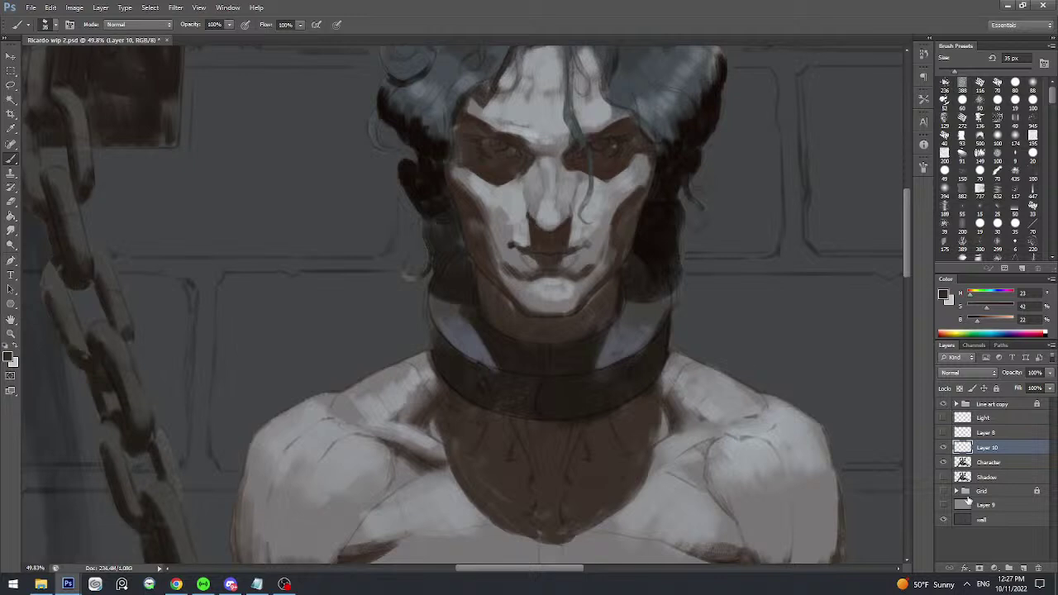
- Show only the Line art copy group over gray Layer 9, and raise the group's opacity
click(943, 505)
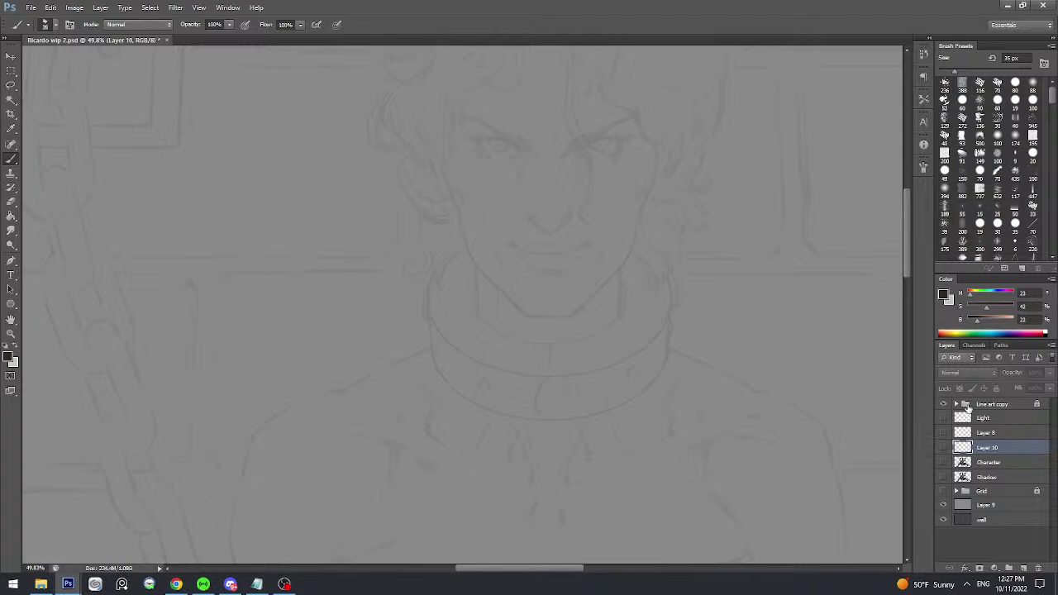
click(969, 405)
click(1049, 374)
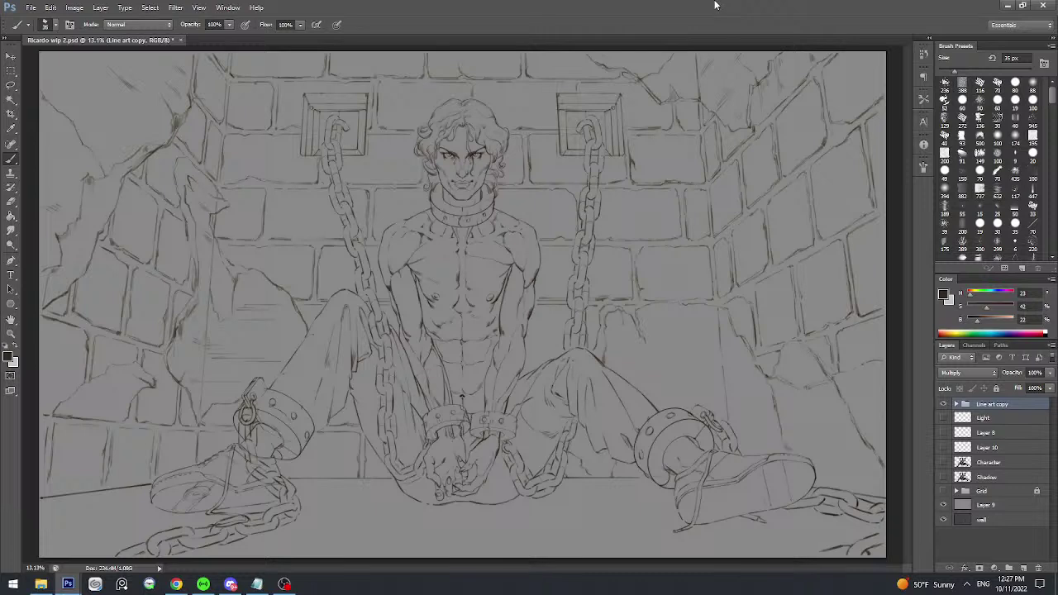
- Compare the line art with the Character layer, hide the Line art copy group and Layer 9, and keep the painted layers visible
click(943, 403)
click(944, 403)
click(943, 462)
click(943, 404)
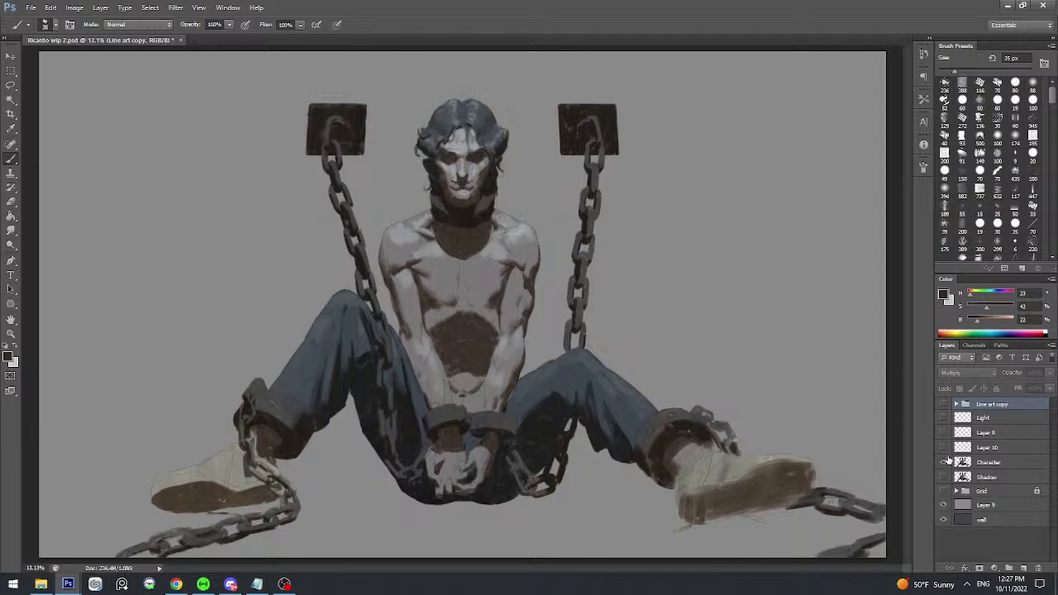
click(943, 462)
click(943, 462)
click(943, 504)
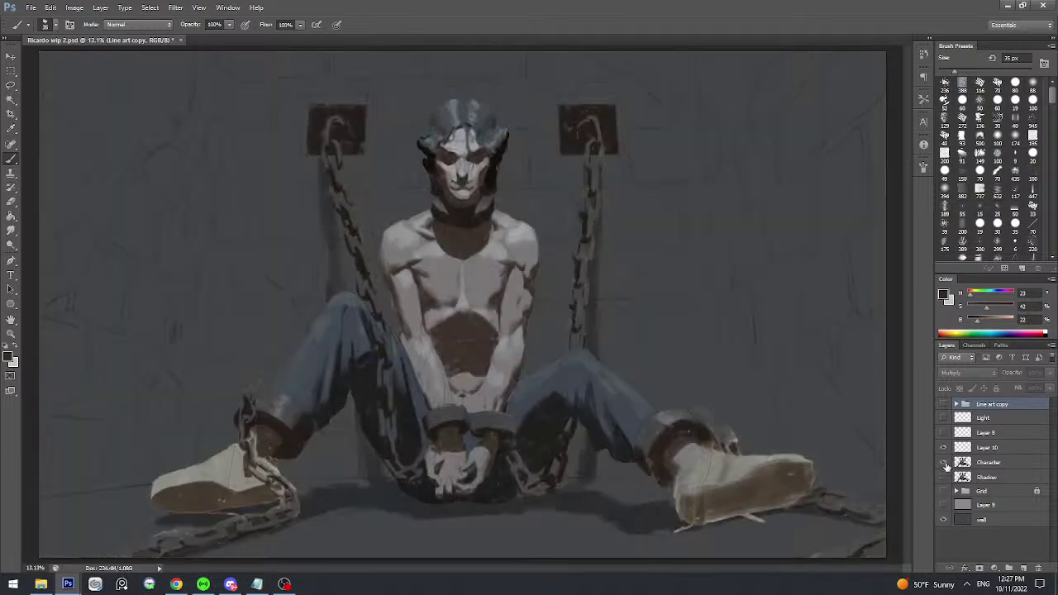
- Select Layer 10, toggle its visibility to check the paintover, and save the document
click(952, 447)
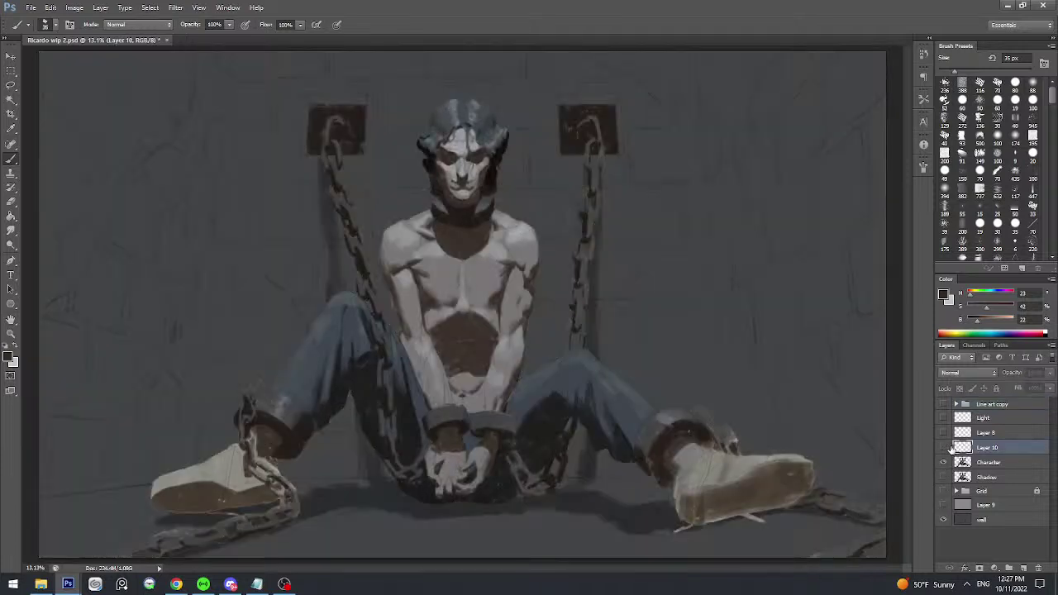
click(944, 447)
key(ctrl+s)
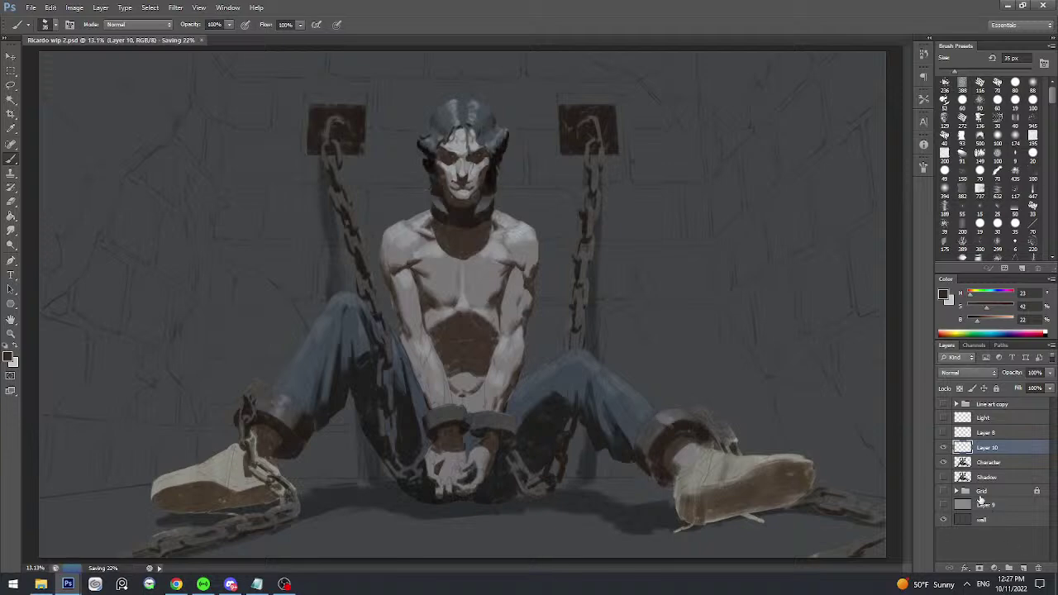
- Add Layer 11, refine the shadows along the hair edge and right cheek with sampled dark browns, and save the document
click(1023, 568)
drag(414, 142, 462, 161)
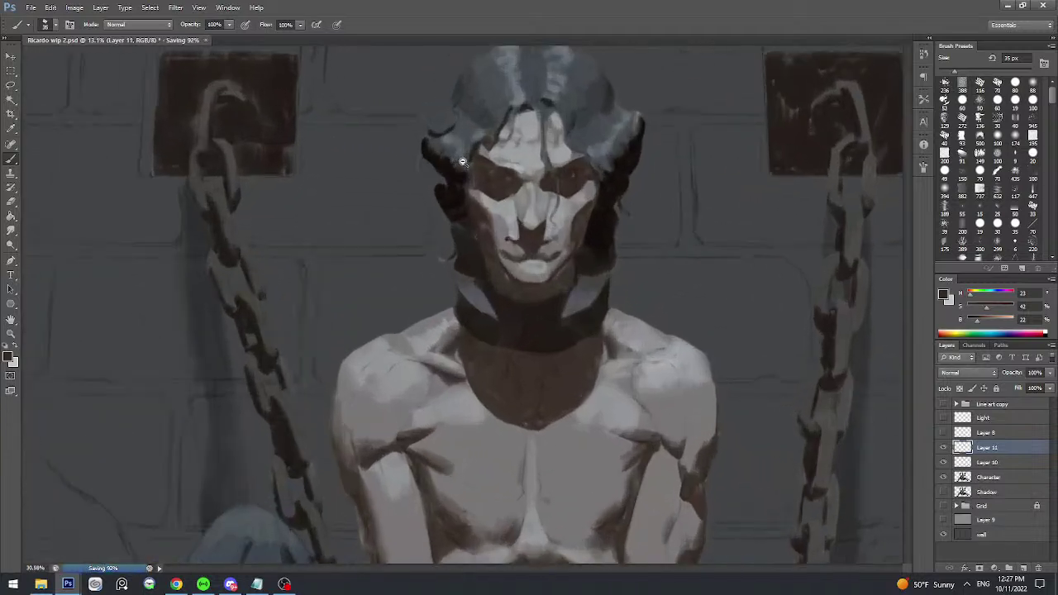
mouse_move(501, 124)
mouse_down()
mouse_move(481, 208)
mouse_move(543, 215)
mouse_move(517, 198)
mouse_move(609, 244)
mouse_up()
alt+click(390, 249)
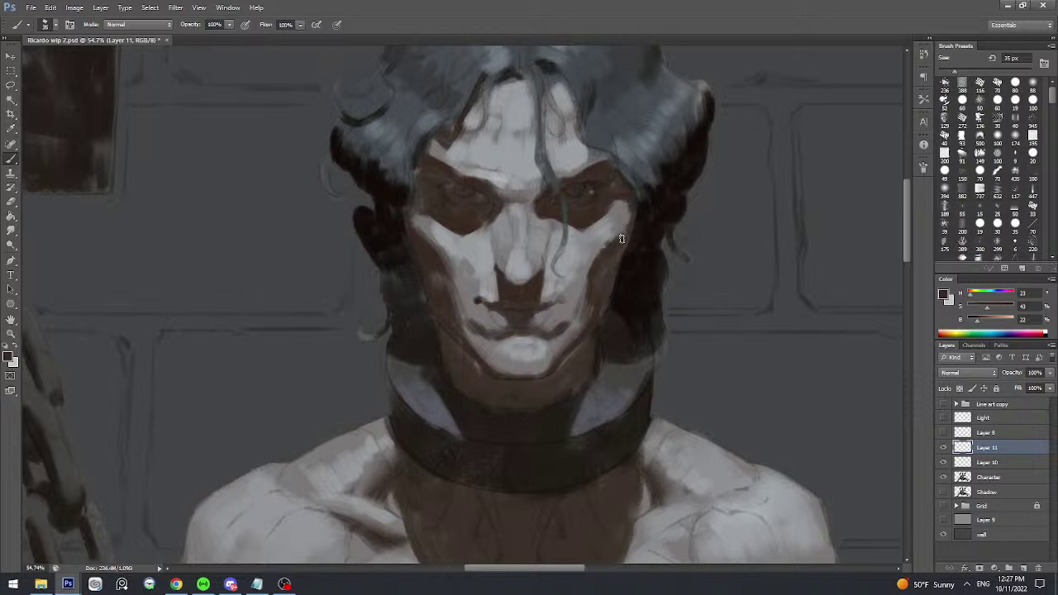
alt+click(620, 228)
alt+click(619, 227)
alt+click(615, 234)
alt+click(596, 262)
drag(627, 234, 604, 252)
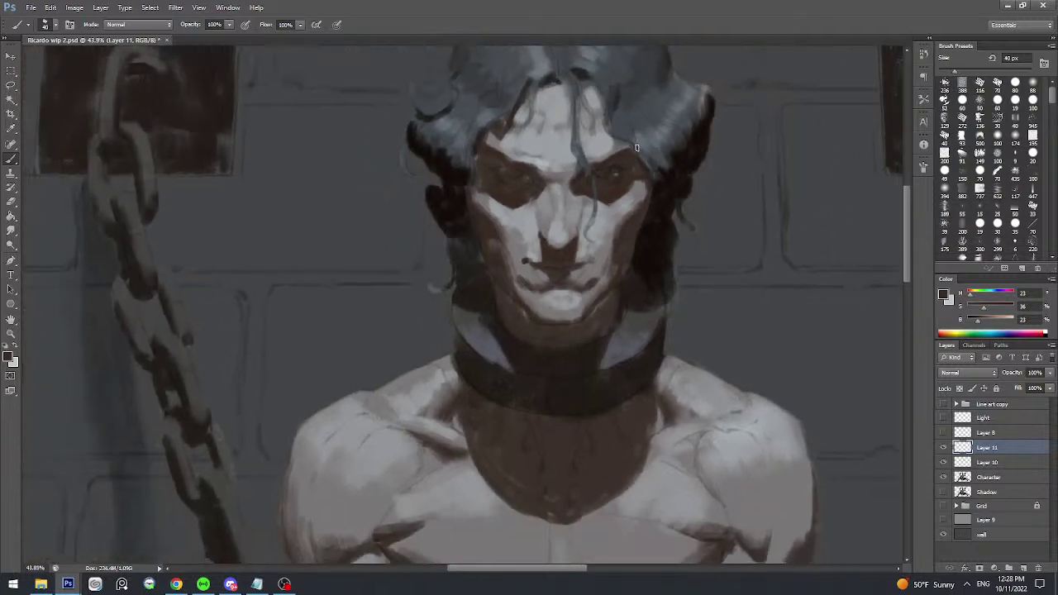
key(bracketleft)
key(ctrl+s)
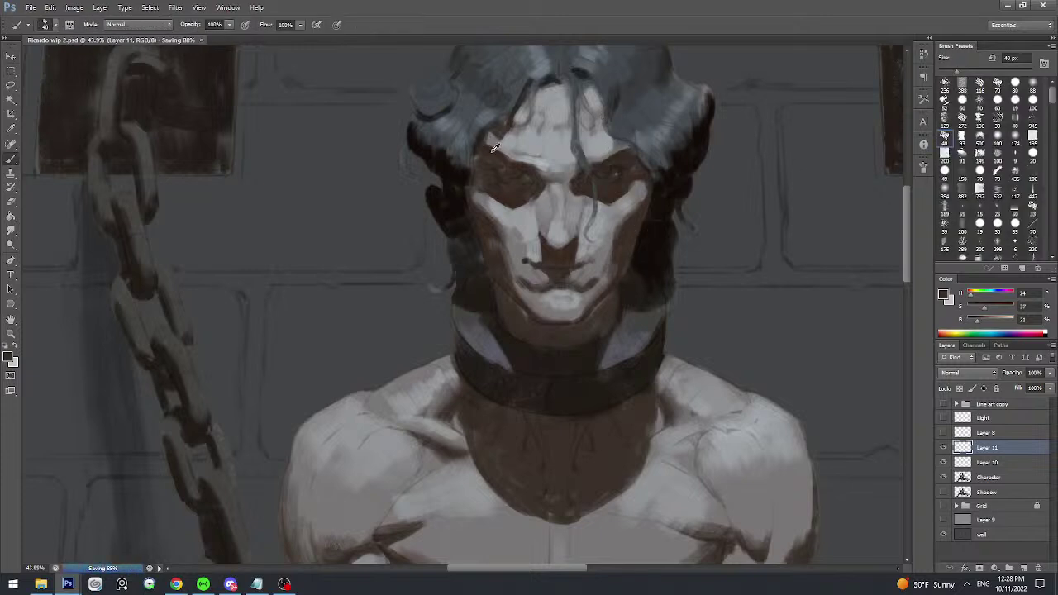
- Refine the right eye and its socket shadow on Layer 11 with sampled and more saturated browns, reducing the brush to 25 px
scroll(480, 155, up, 1)
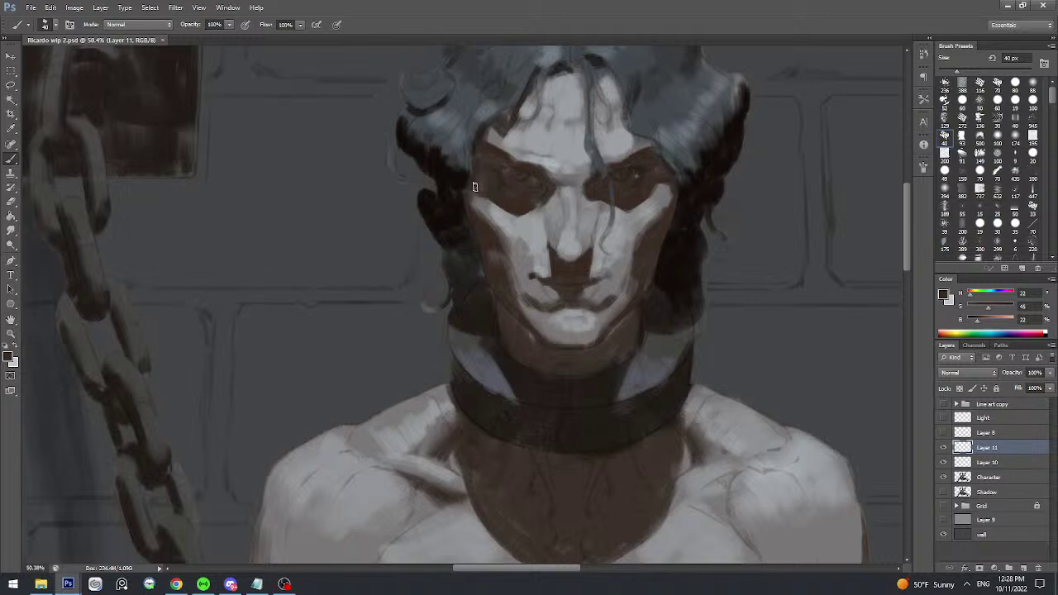
scroll(595, 156, up, 1)
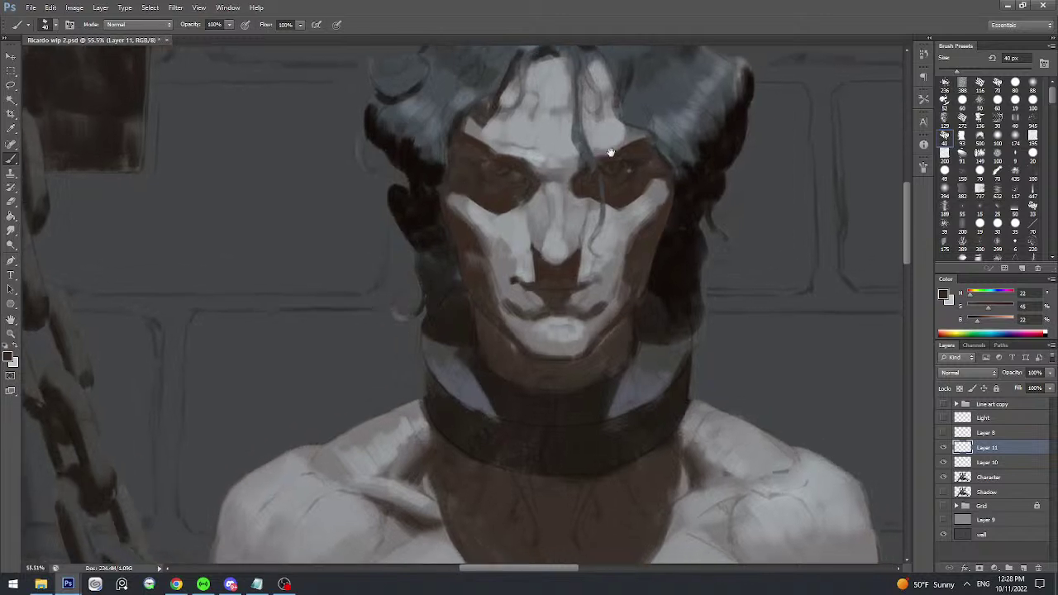
alt+click(620, 168)
key(bracketleft)
key(bracketleft)
key(bracketleft)
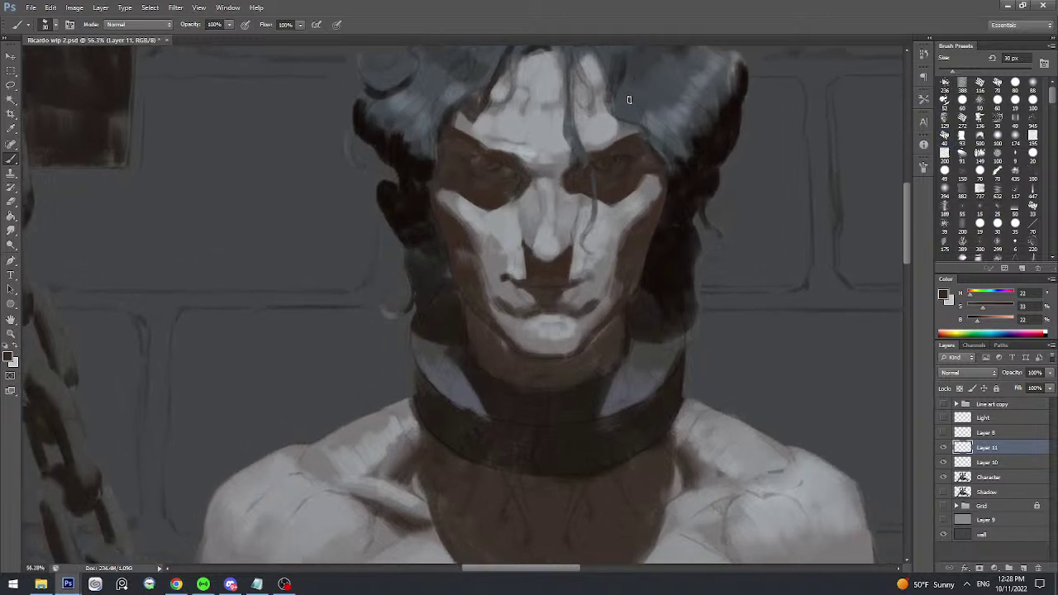
alt+click(624, 187)
drag(983, 321, 985, 321)
scroll(616, 175, up, 2)
alt+click(607, 180)
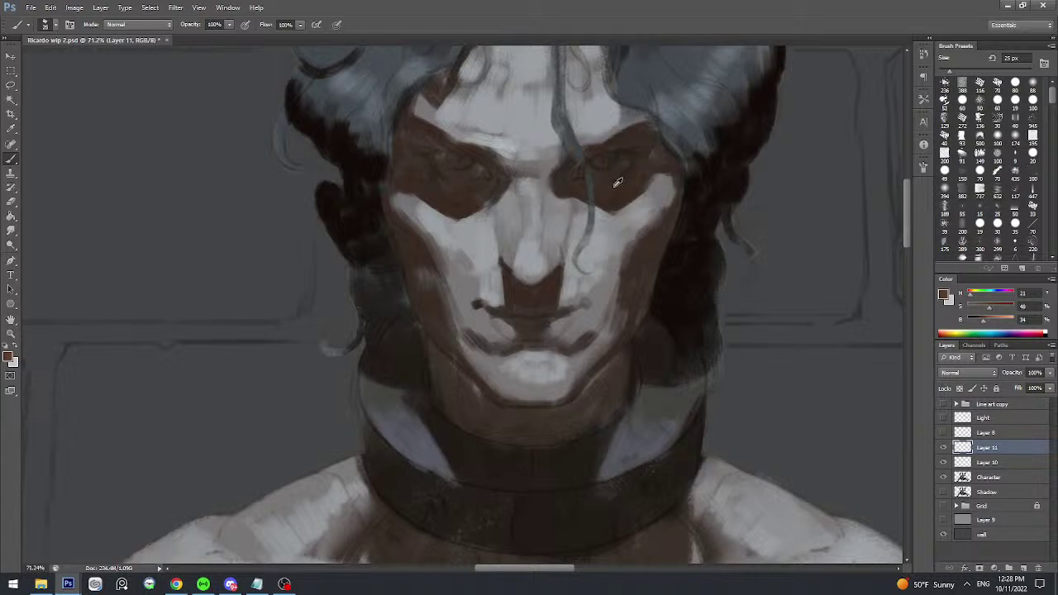
alt+click(618, 181)
- Add a layer above Layer 11 in Color Dodge mode for warming the shadows around the eyes with dark brown
click(1023, 569)
click(969, 372)
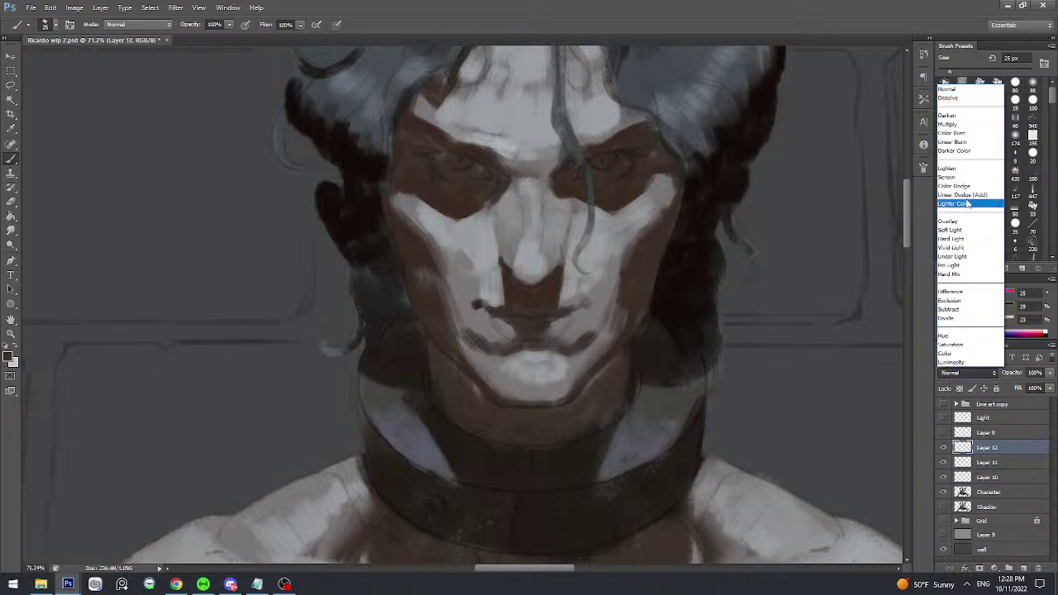
click(968, 187)
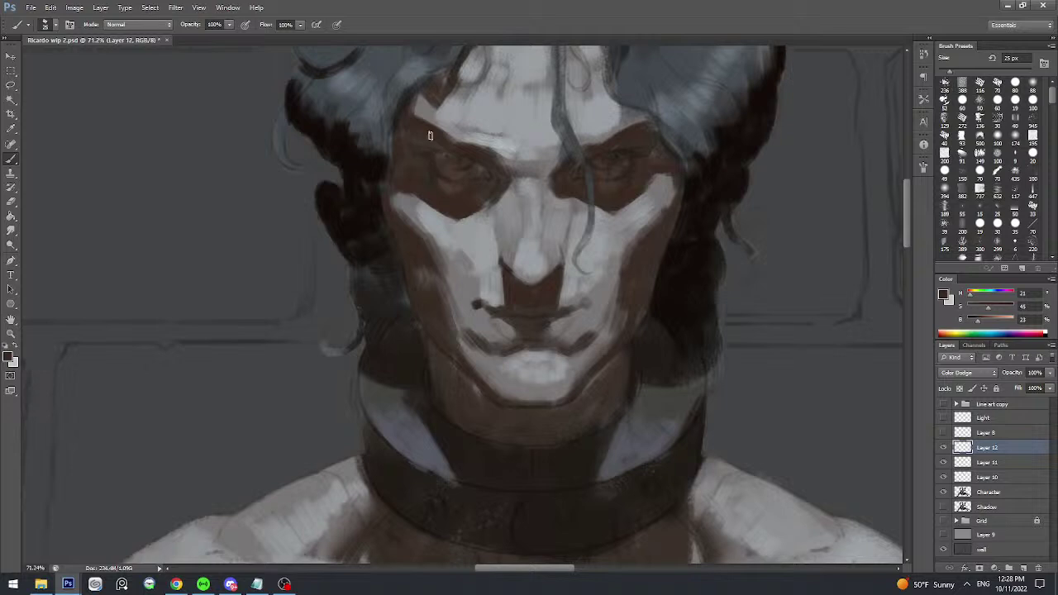
- Merge the paintover layers down through the Character layer, and add a new empty layer above the merged one
shift+click(990, 493)
key(ctrl+e)
click(1023, 567)
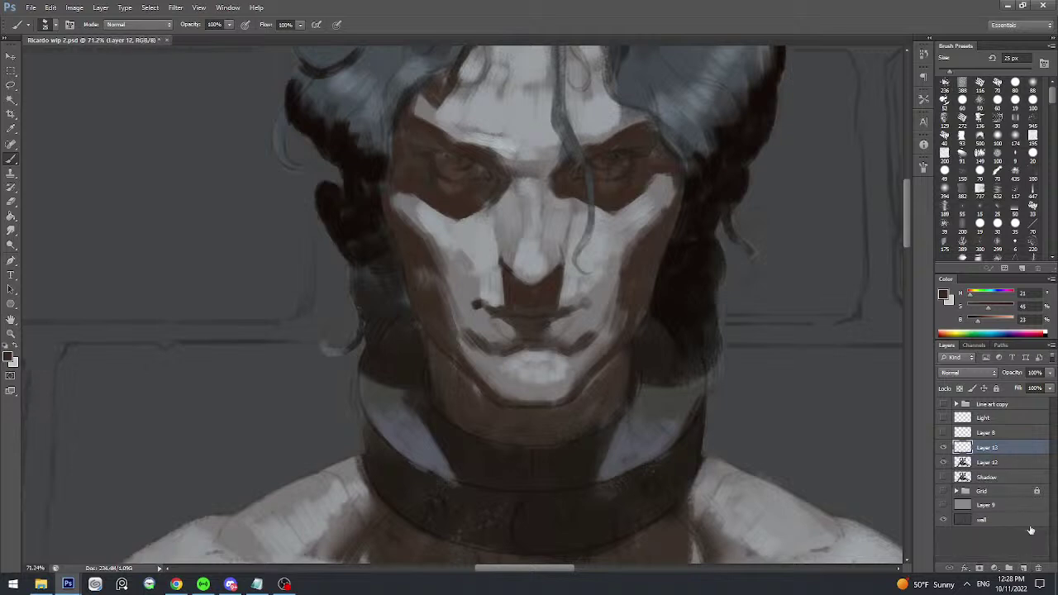
- Refine the right eye on Layer 13 with browns sampled from the socket, using a 20 to 25 px brush
key([)
alt+click(612, 174)
scroll(612, 174, down, 5)
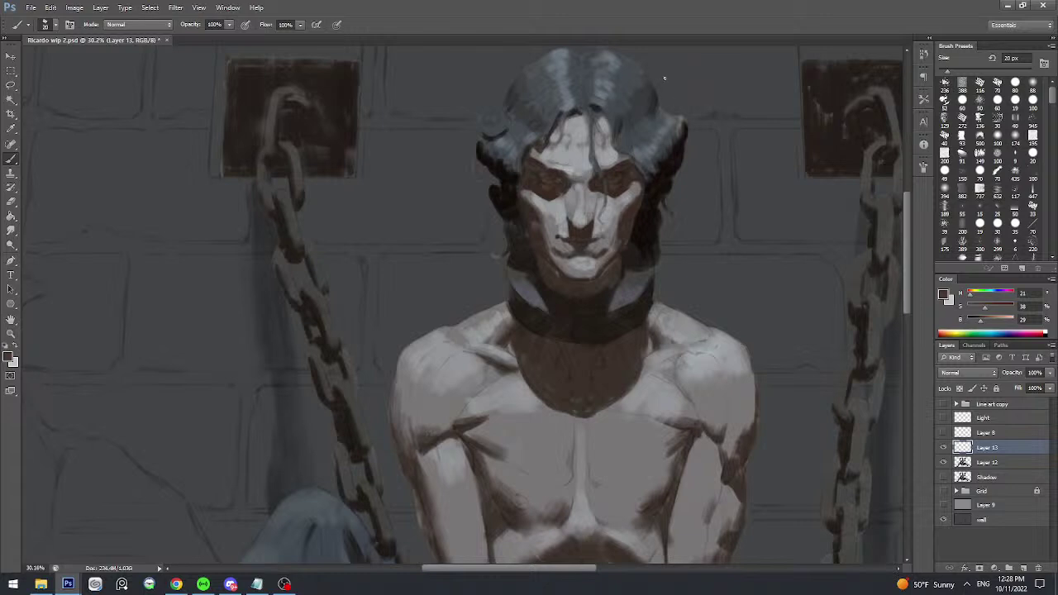
scroll(617, 168, up, 5)
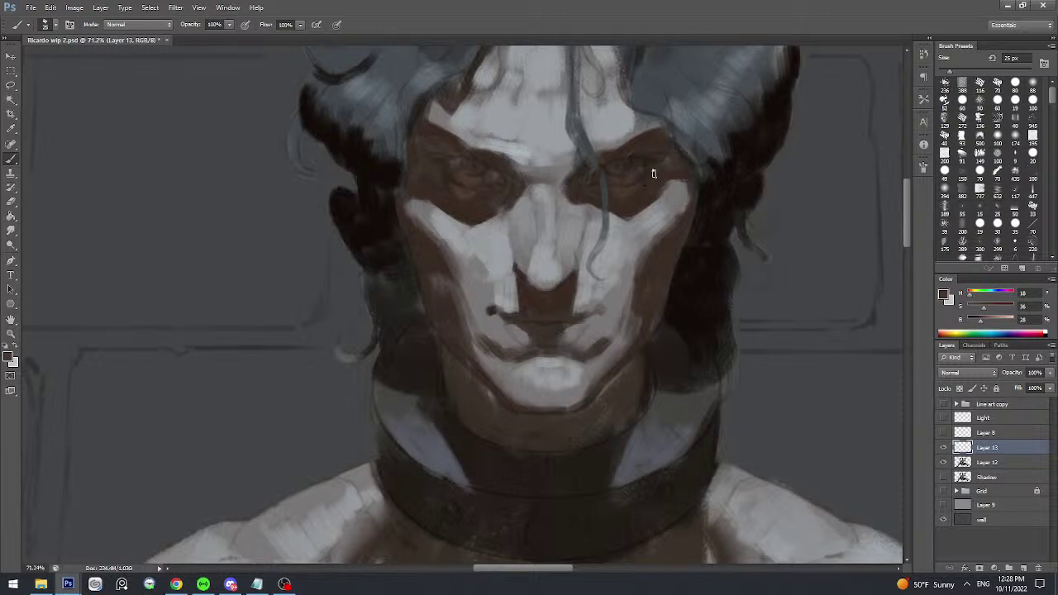
alt+click(637, 191)
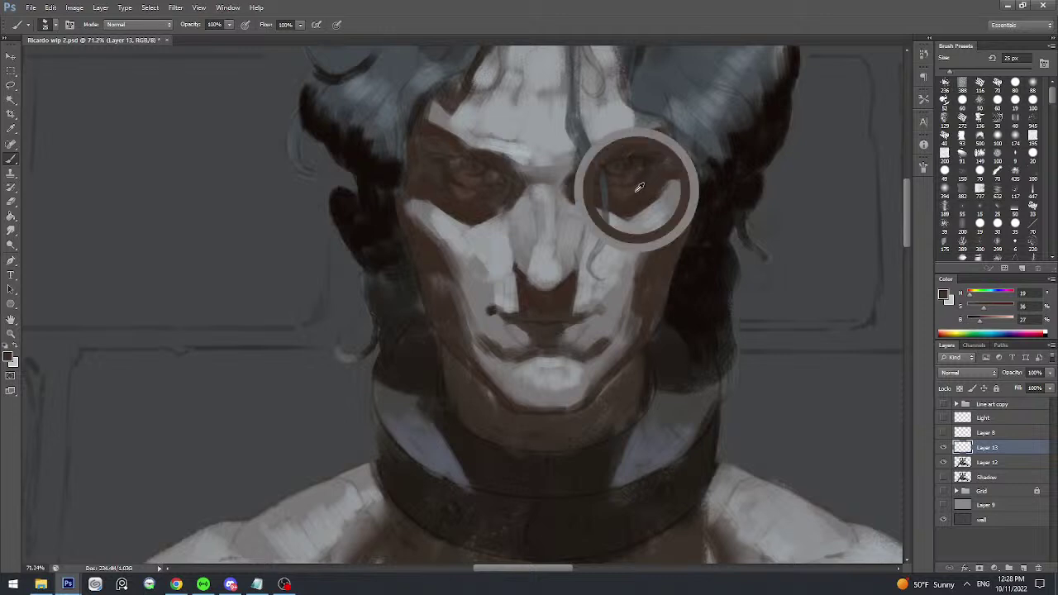
alt+click(625, 193)
key([)
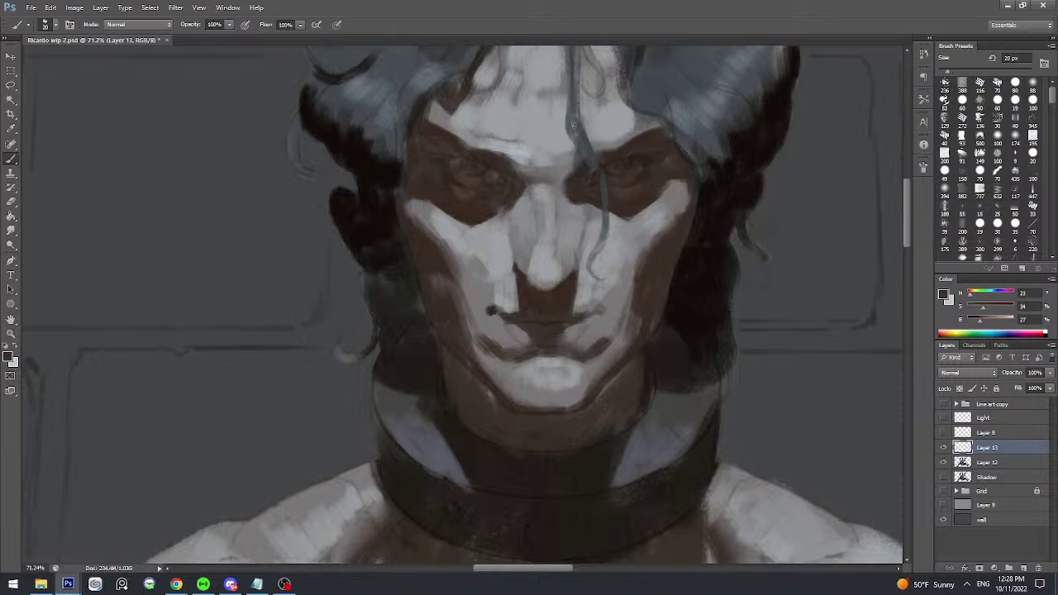
- Paint out the hair strand hanging over the right eye and cheek with sampled socket and skin tones, enlarging the brush to 45 px
alt+click(598, 193)
alt+click(601, 219)
key(])
key(])
key(])
key(])
key(])
alt+click(608, 236)
drag(605, 232, 592, 279)
scroll(602, 256, down, 2)
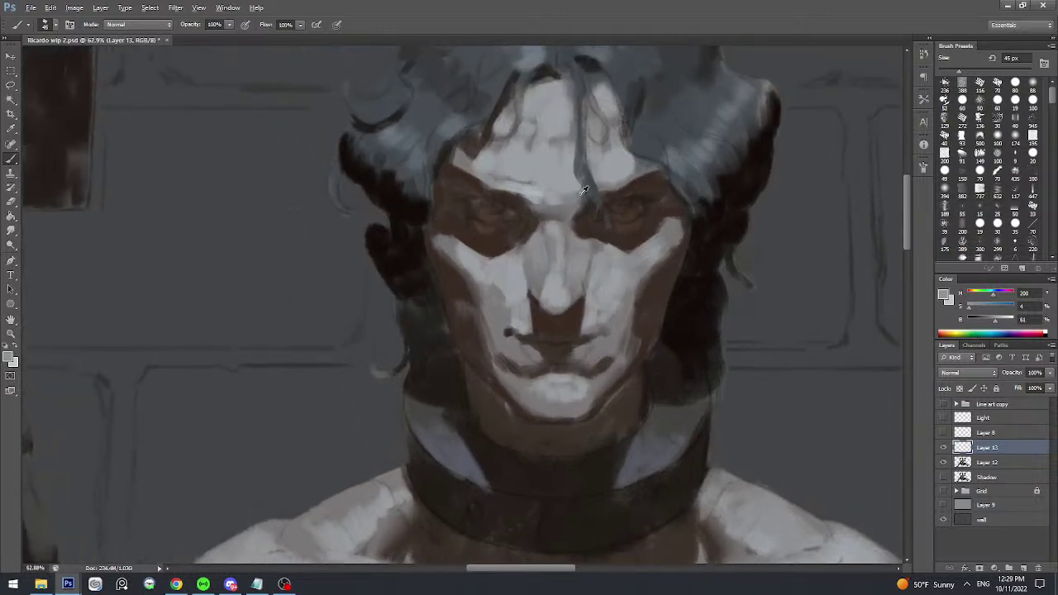
- Cover the remaining hair strand across the forehead and brow with sampled light skin tones
alt+click(579, 188)
alt+click(579, 188)
mouse_move(599, 187)
mouse_down()
mouse_move(594, 157)
mouse_move(567, 154)
mouse_move(594, 147)
mouse_move(604, 180)
mouse_up()
alt+click(564, 158)
alt+click(569, 118)
mouse_move(574, 98)
mouse_down()
mouse_move(590, 156)
mouse_move(595, 92)
mouse_move(603, 113)
mouse_move(611, 107)
mouse_move(604, 97)
mouse_move(577, 154)
mouse_up()
drag(597, 116, 590, 69)
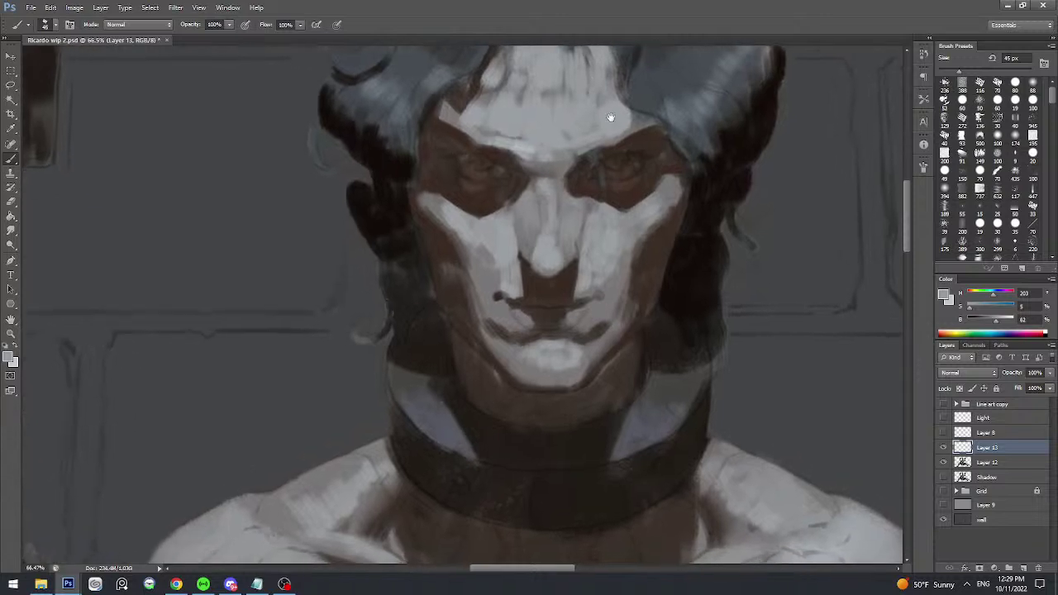
- Clean up the right eye with sampled dark browns, reducing the brush to 25 px
alt+click(612, 166)
key(bracketleft)
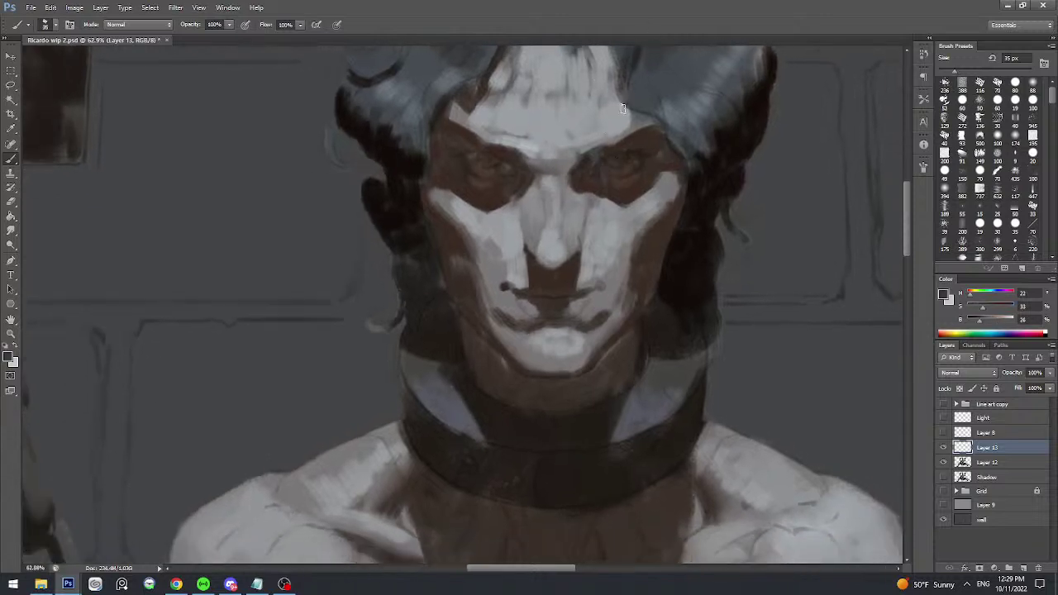
alt+click(628, 167)
key(bracketleft)
key(bracketleft)
- Refine the left eye with browns sampled from its socket, and save the document
drag(461, 163, 476, 168)
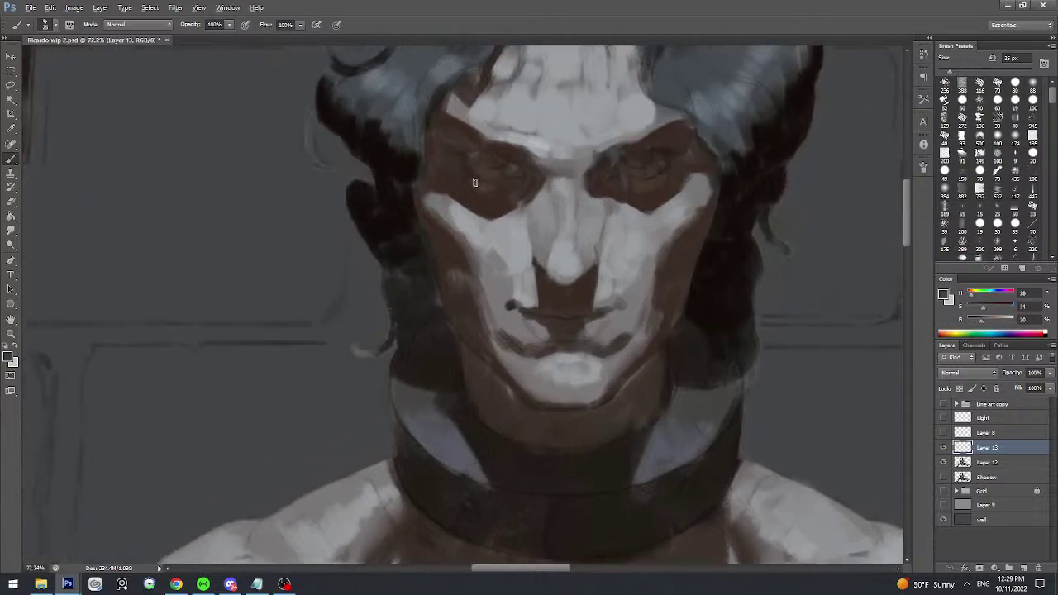
alt+click(494, 188)
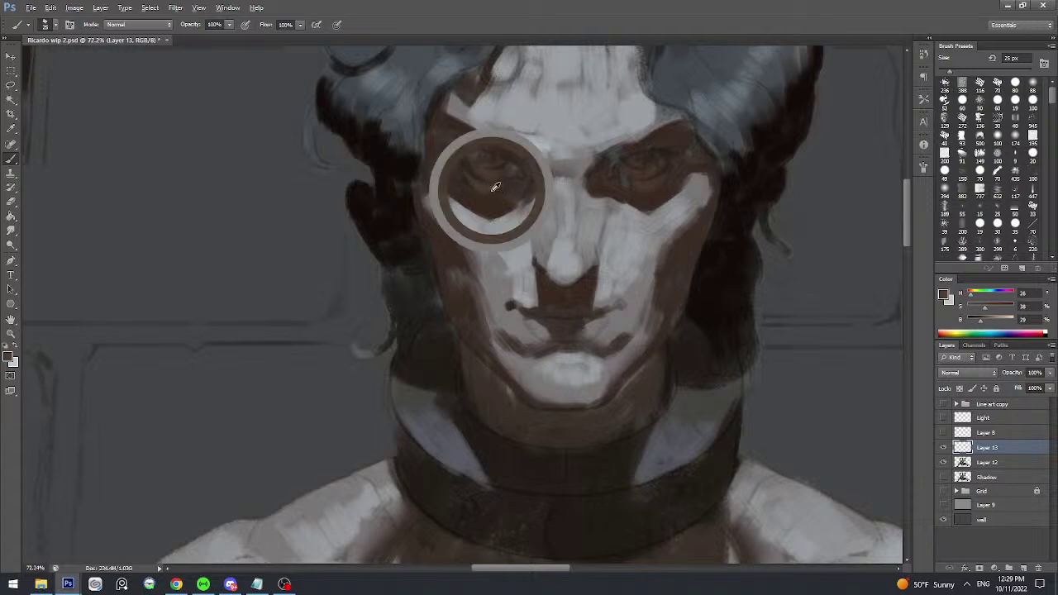
alt+click(486, 174)
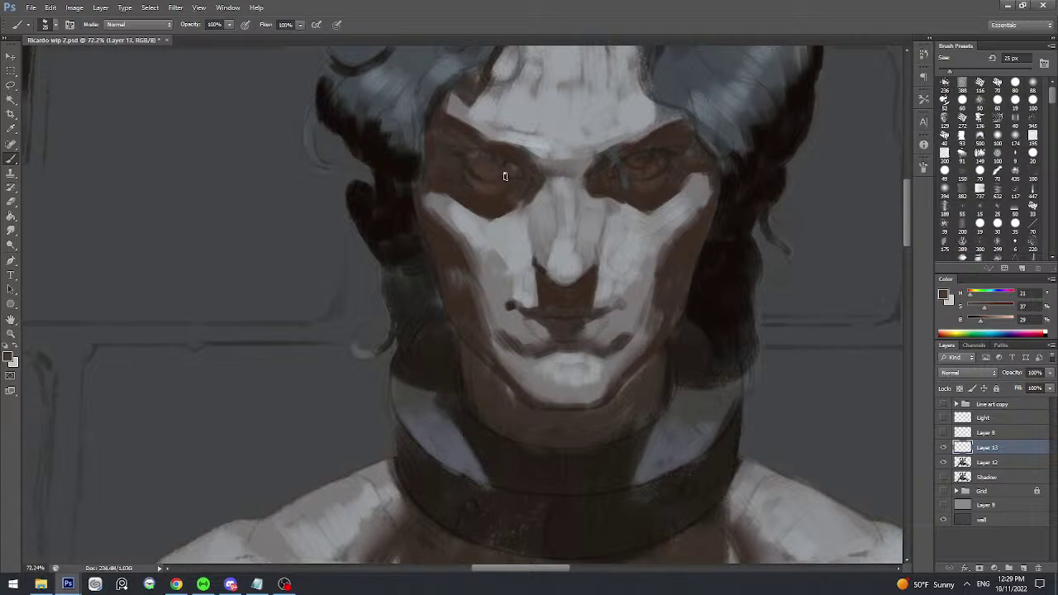
scroll(492, 153, down, 2)
key(ctrl+s)
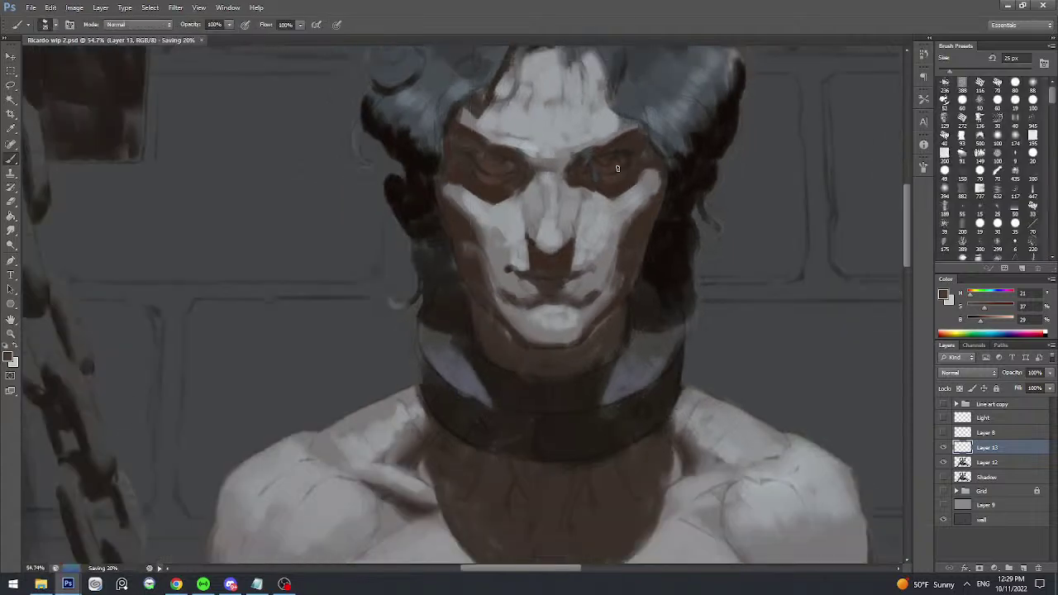
- Touch up the shadows around the mouth corners with reddish brown
scroll(585, 214, up, 1)
scroll(564, 230, up, 1)
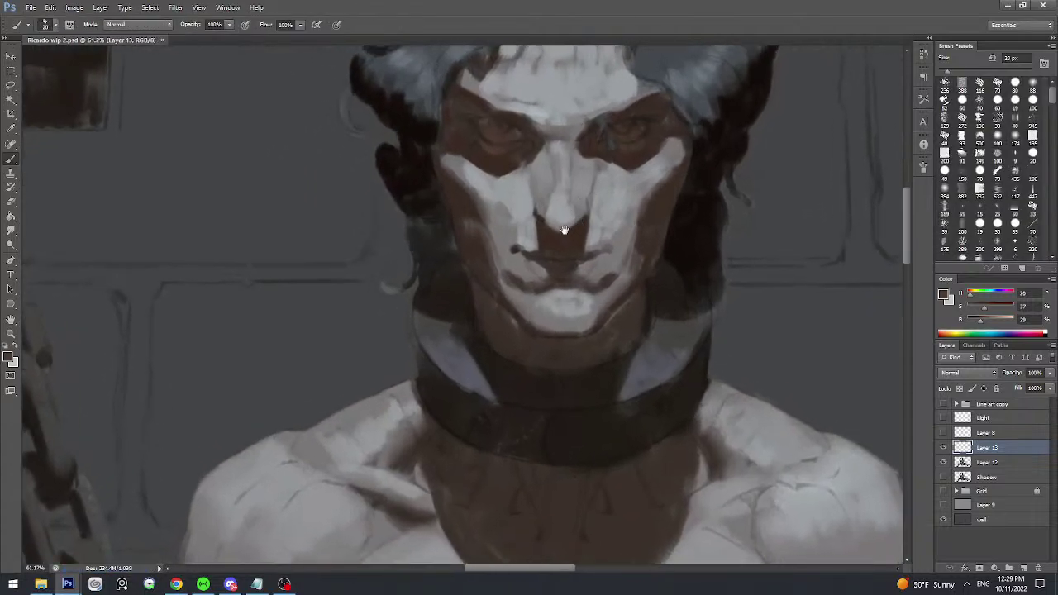
drag(520, 250, 529, 254)
scroll(579, 253, up, 2)
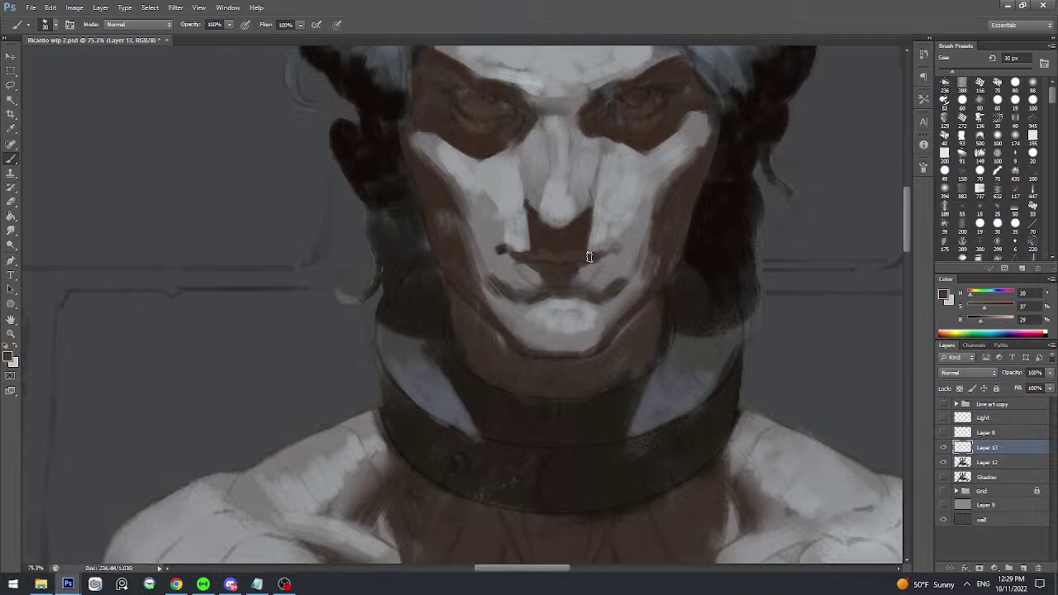
scroll(588, 256, down, 1)
scroll(589, 256, down, 2)
- Soften the shadows around the eyes and along both sides of the face with sampled browns at 30 to 40 px, and save the document
alt+click(623, 162)
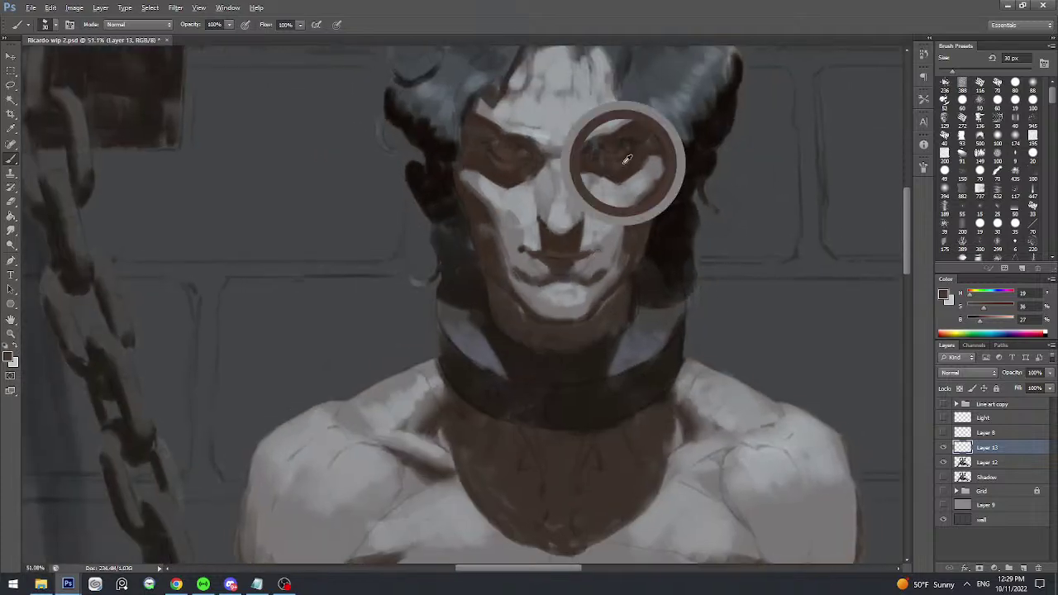
key(bracketright)
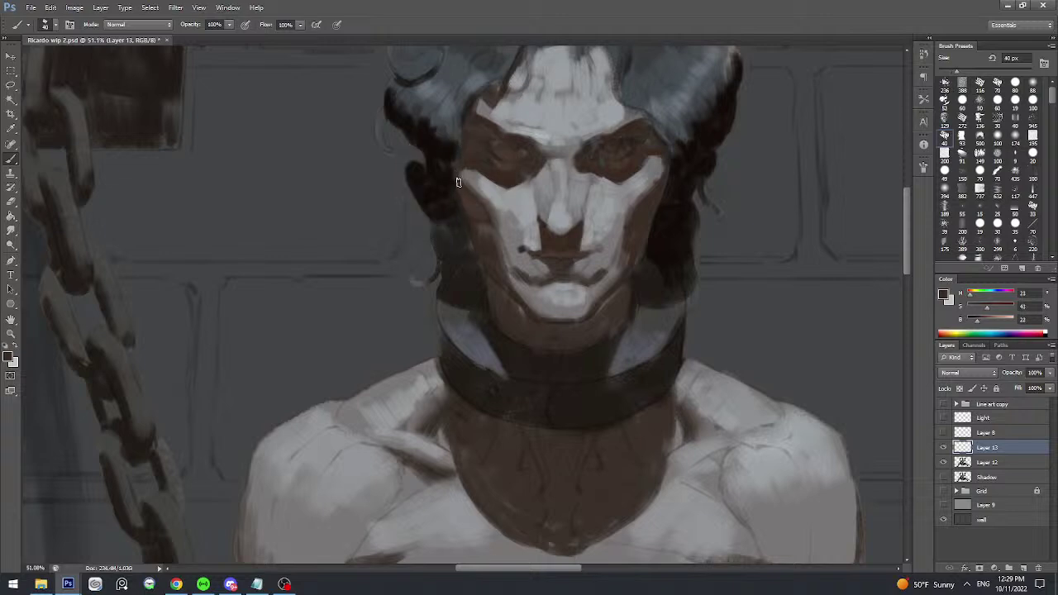
alt+click(473, 206)
alt+click(473, 201)
alt+click(475, 216)
alt+click(472, 221)
alt+click(473, 210)
alt+click(496, 273)
key(bracketleft)
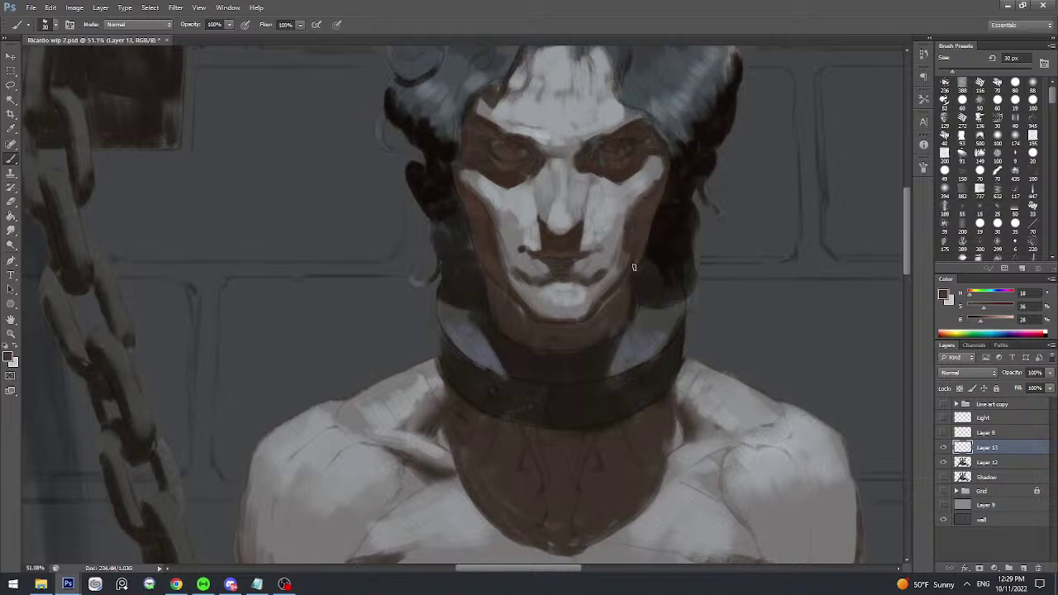
scroll(649, 231, down, 3)
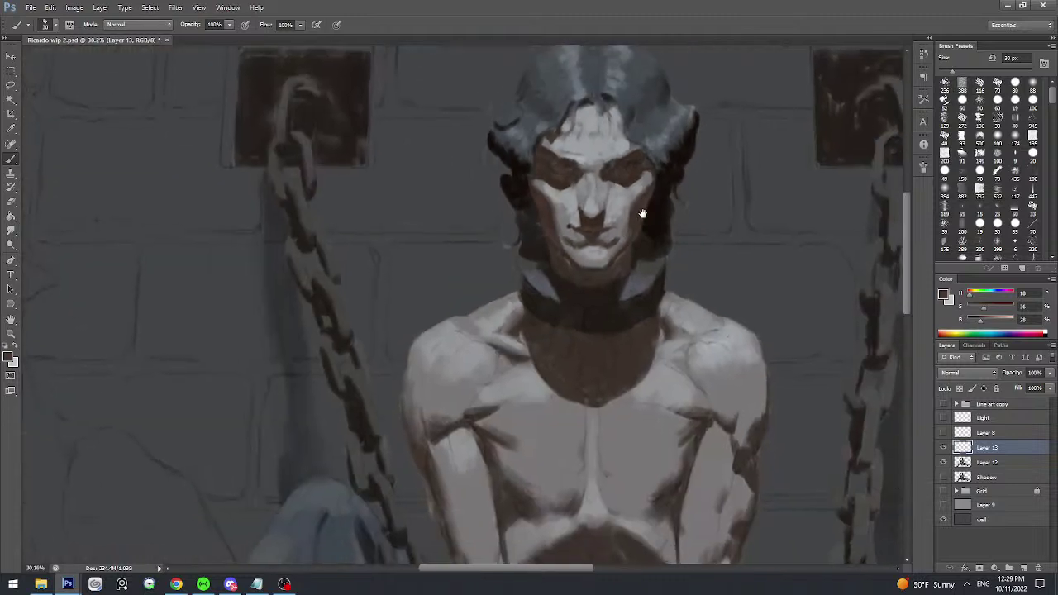
key(bracketright)
key(ctrl+s)
key(bracketright)
key(bracketright)
key(bracketright)
key(bracketright)
key(bracketright)
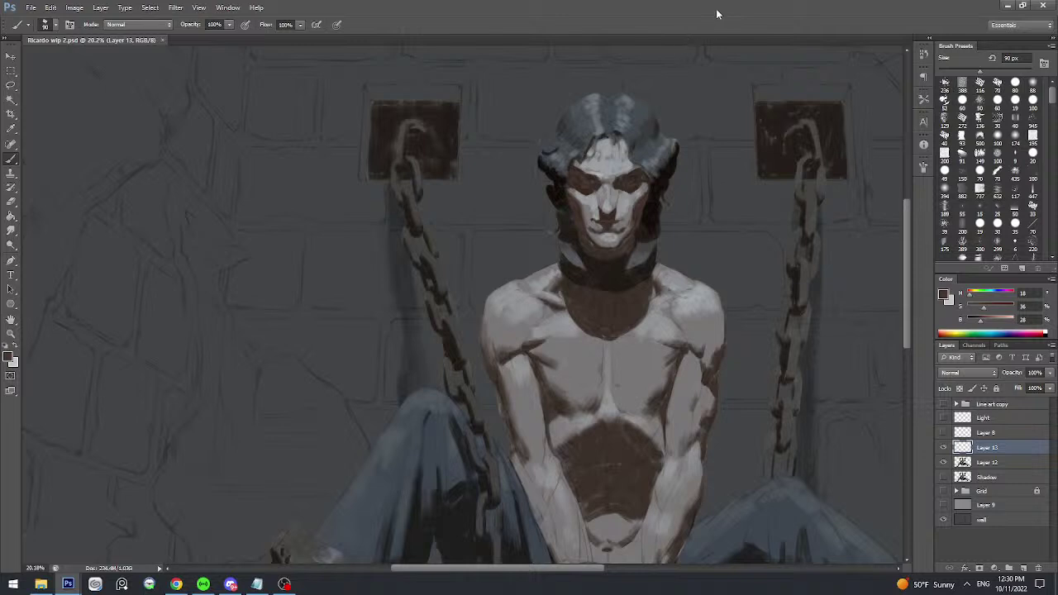
key([)
drag(642, 183, 666, 186)
drag(661, 200, 656, 127)
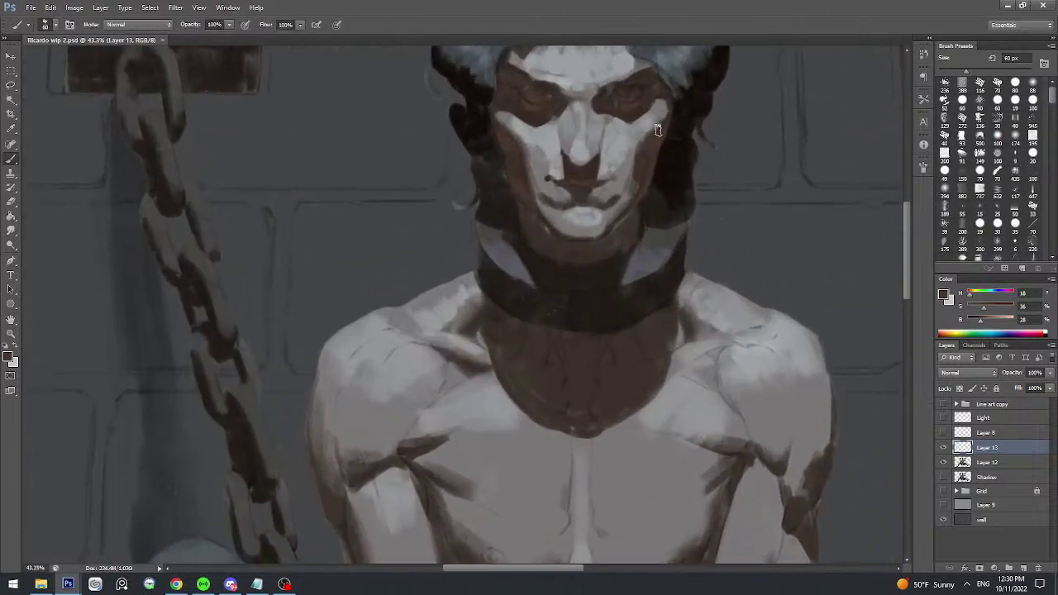
- Mix a darker brown at 61% saturation from the jaw shadow, add Layer 14, and define the left jawline with a 20 px brush
key([)
key([)
drag(523, 207, 536, 212)
alt+click(528, 217)
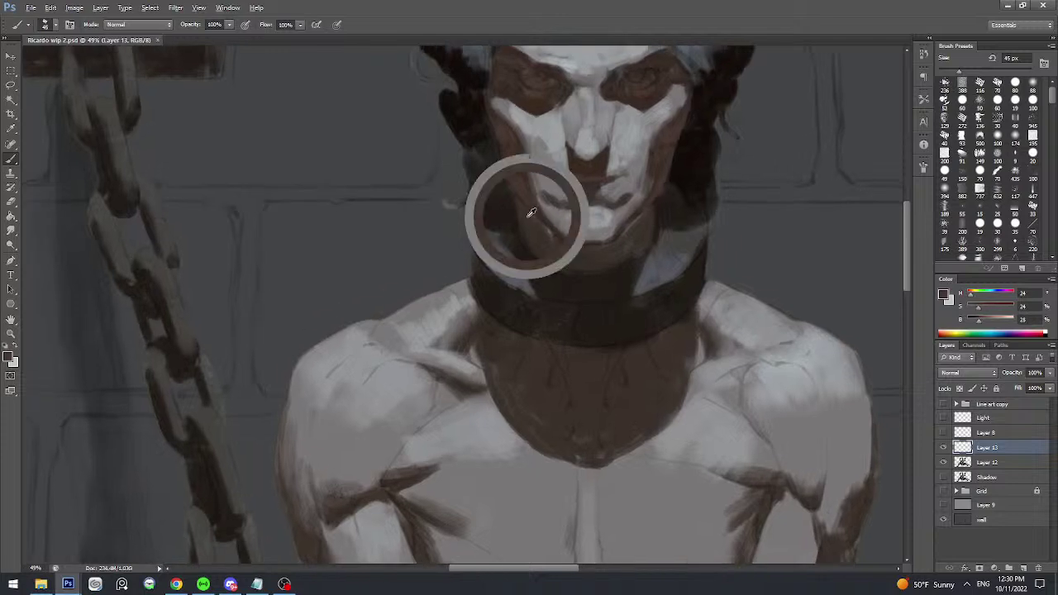
drag(978, 306, 995, 307)
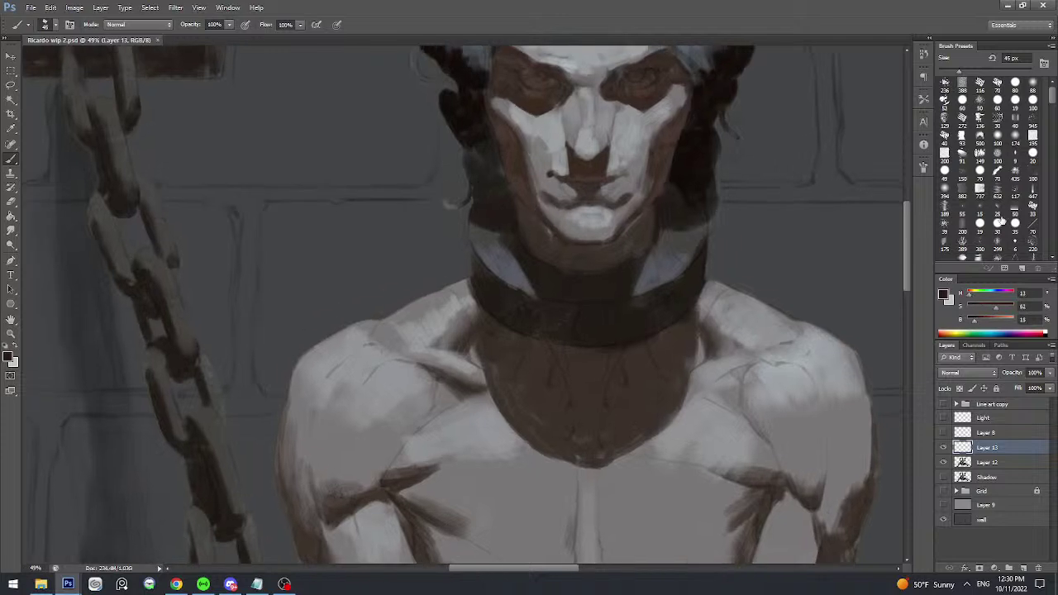
click(1024, 567)
key(bracketleft)
key(bracketleft)
key(bracketleft)
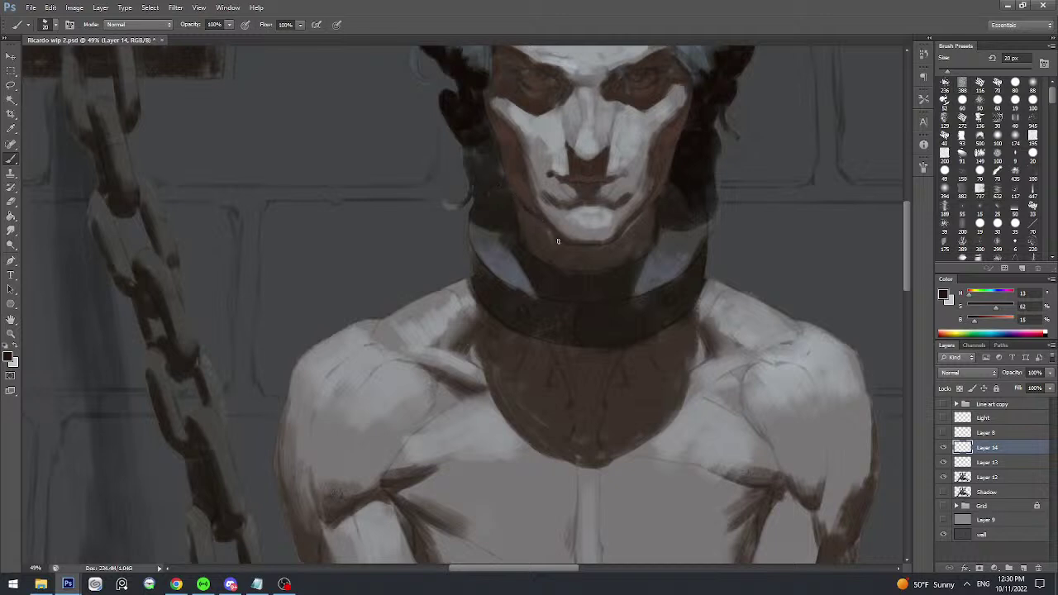
- Blend the shadow beneath the left jaw and chin with sampled dark browns using a 45 px brush
key(bracketright)
key(bracketright)
alt+click(524, 205)
alt+click(539, 217)
alt+click(558, 235)
alt+click(533, 238)
alt+click(552, 233)
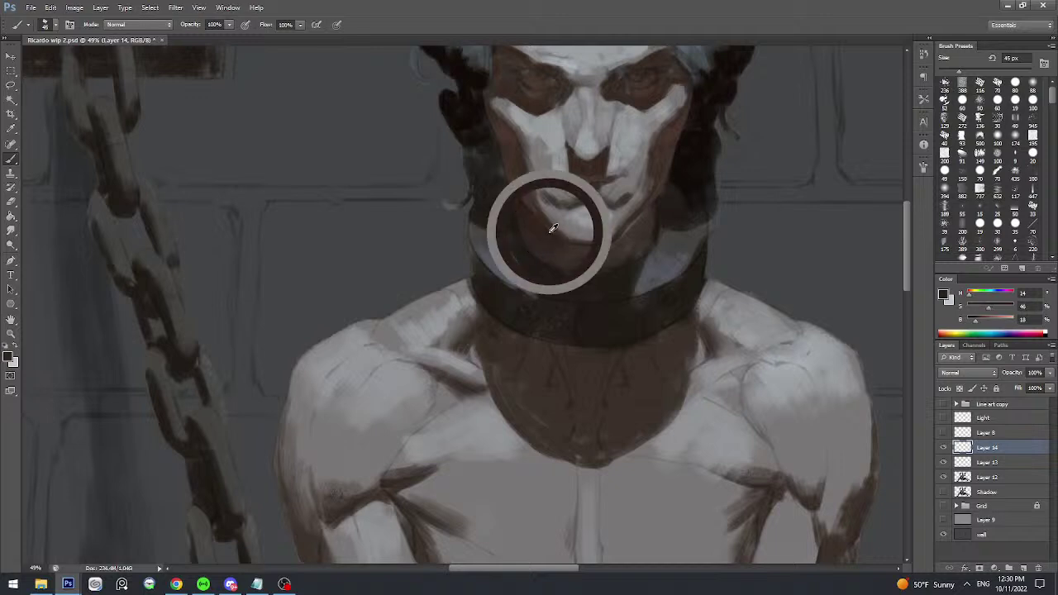
alt+click(533, 206)
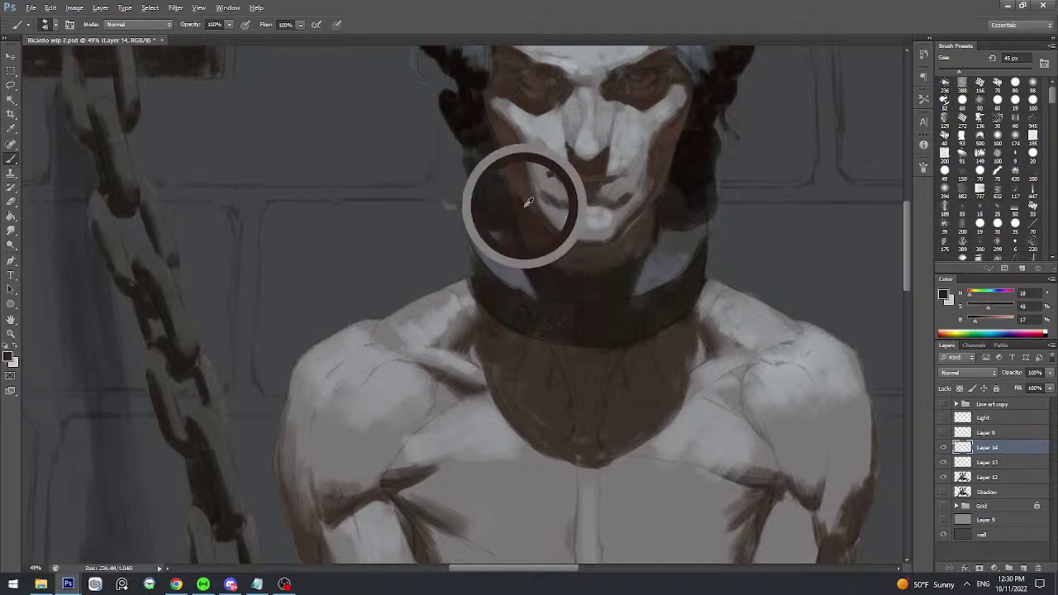
scroll(535, 203, down, 3)
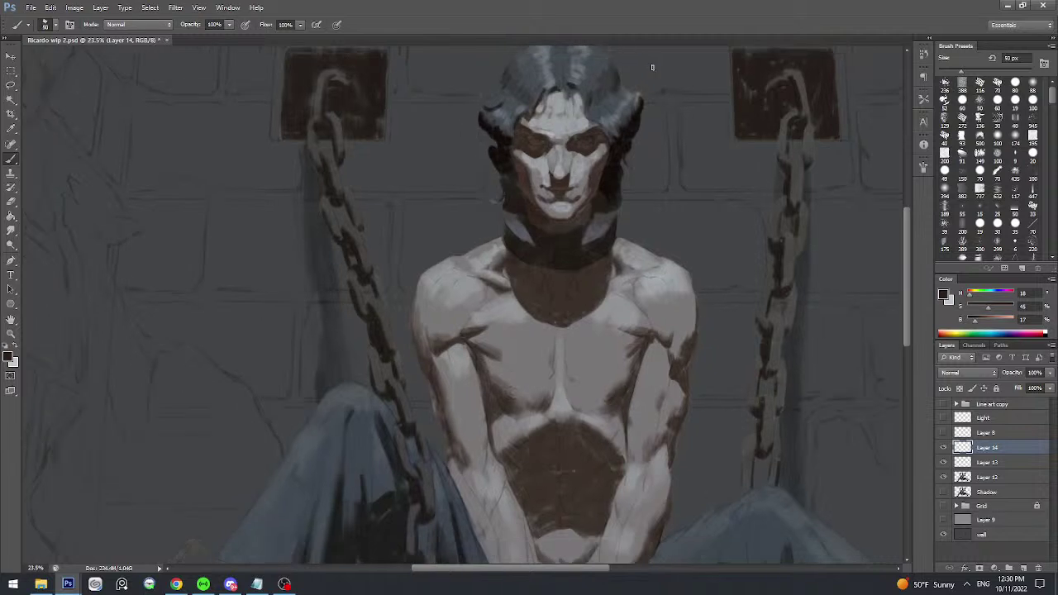
- Refine the shadows under the chin and along both sides of the jaw with browns sampled from the jaw edges
key(bracketleft)
scroll(561, 210, up, 2)
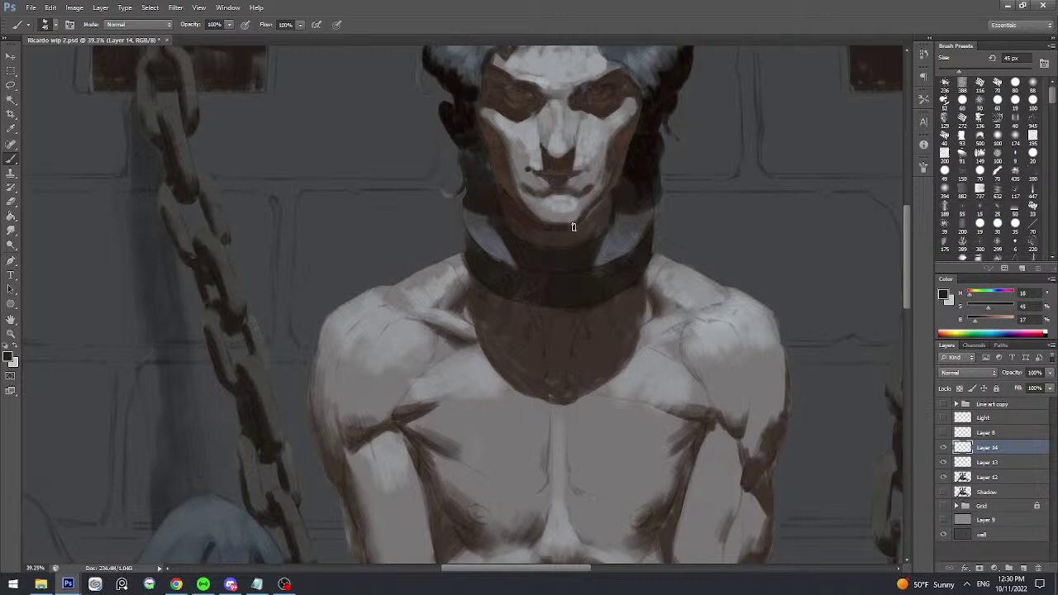
scroll(575, 224, up, 1)
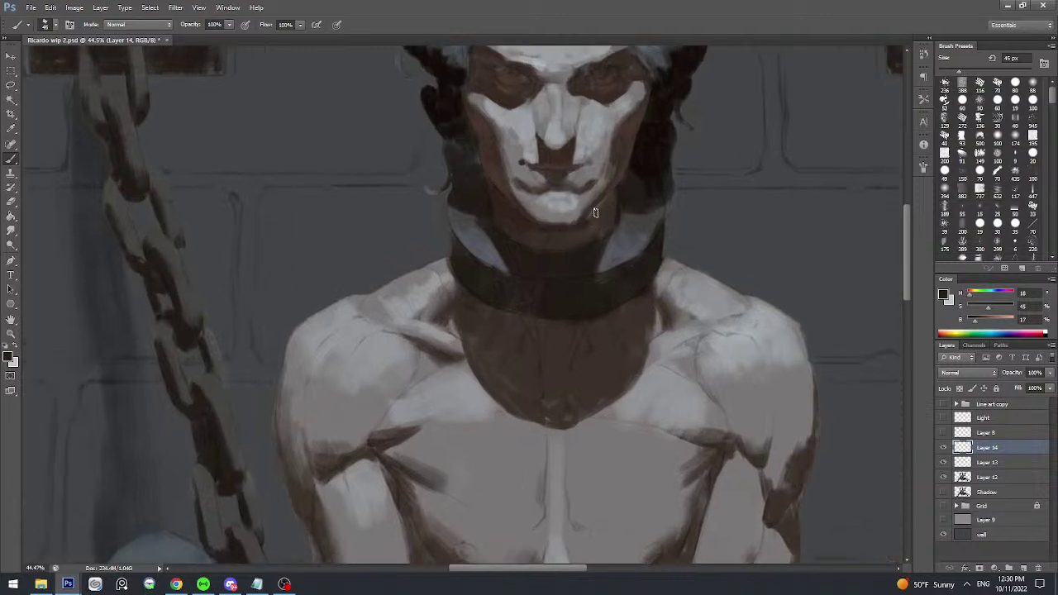
alt+click(510, 195)
key(bracketleft)
alt+click(604, 205)
scroll(596, 217, down, 2)
scroll(596, 218, down, 1)
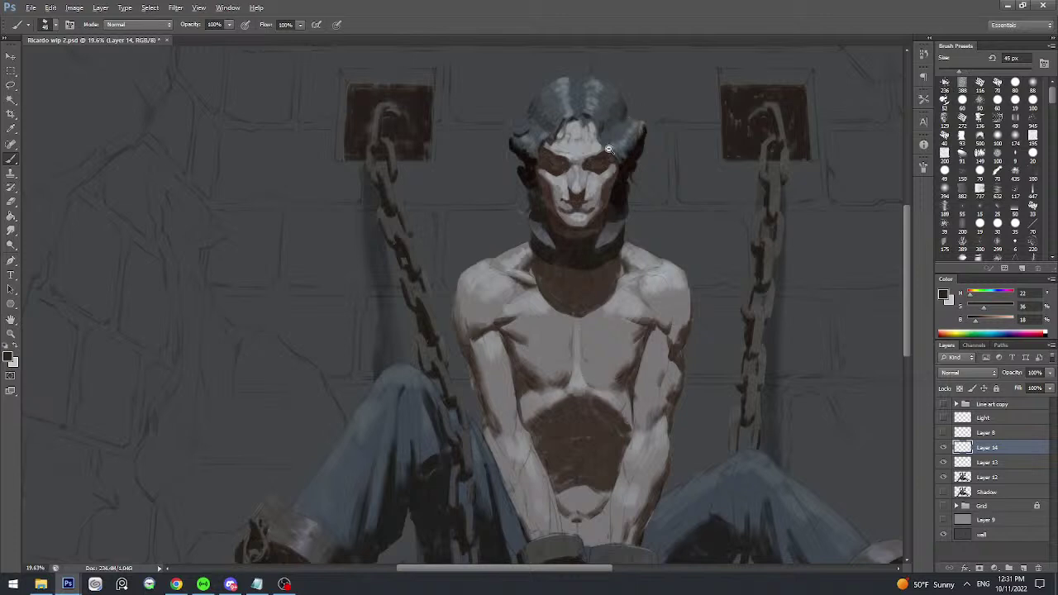
- Smooth the neck shadow beneath the chin with browns sampled there, starting with a 60 px brush
scroll(610, 147, up, 3)
key(ctrl)
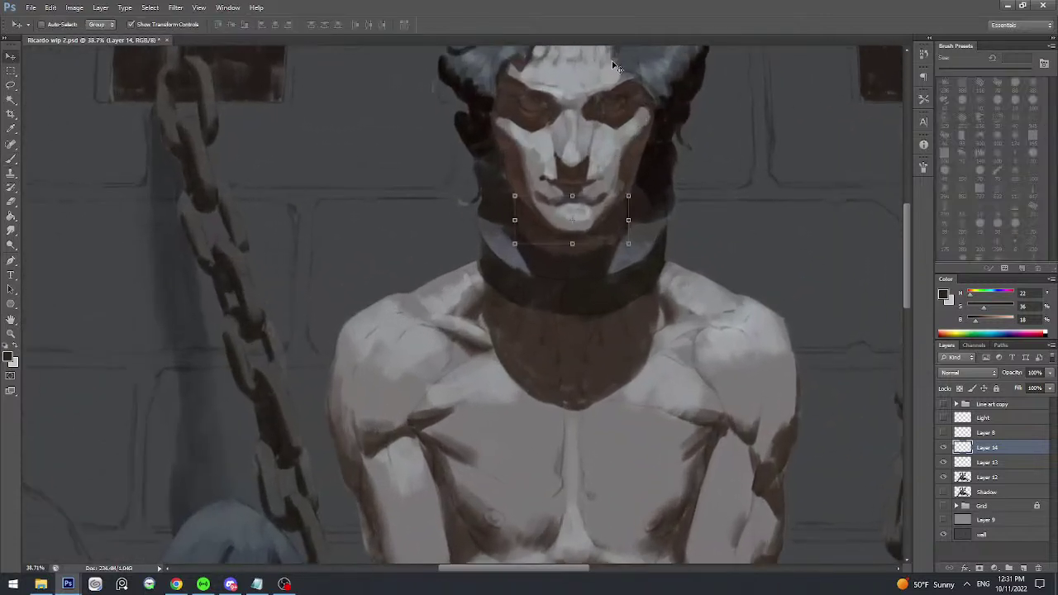
key(ctrl)
key(bracketright)
key(bracketright)
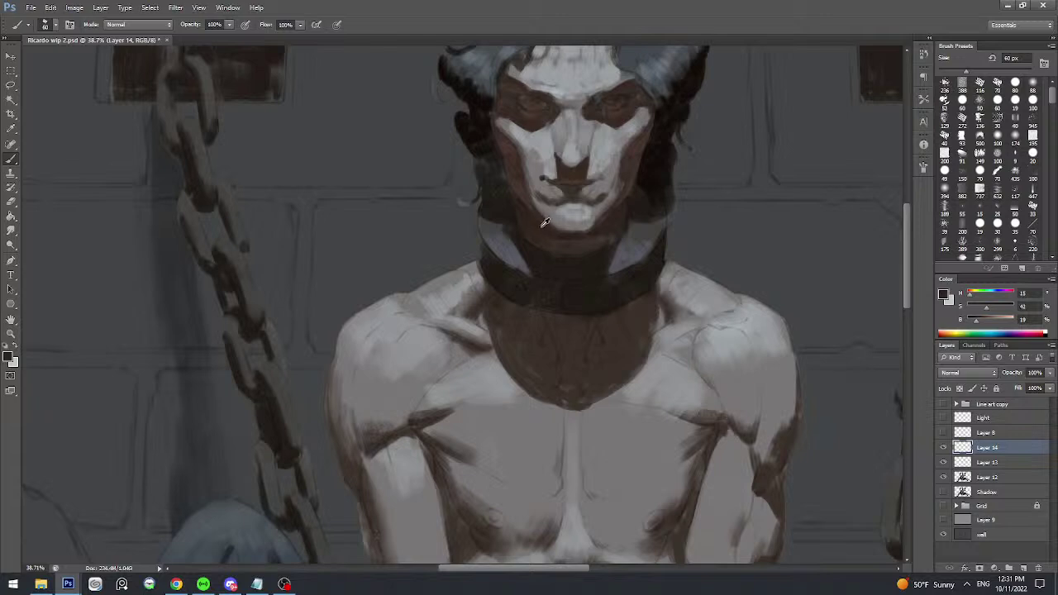
alt+click(543, 223)
alt+click(543, 223)
alt+click(563, 237)
key(bracketright)
scroll(630, 218, down, 4)
scroll(630, 218, up, 2)
key(v)
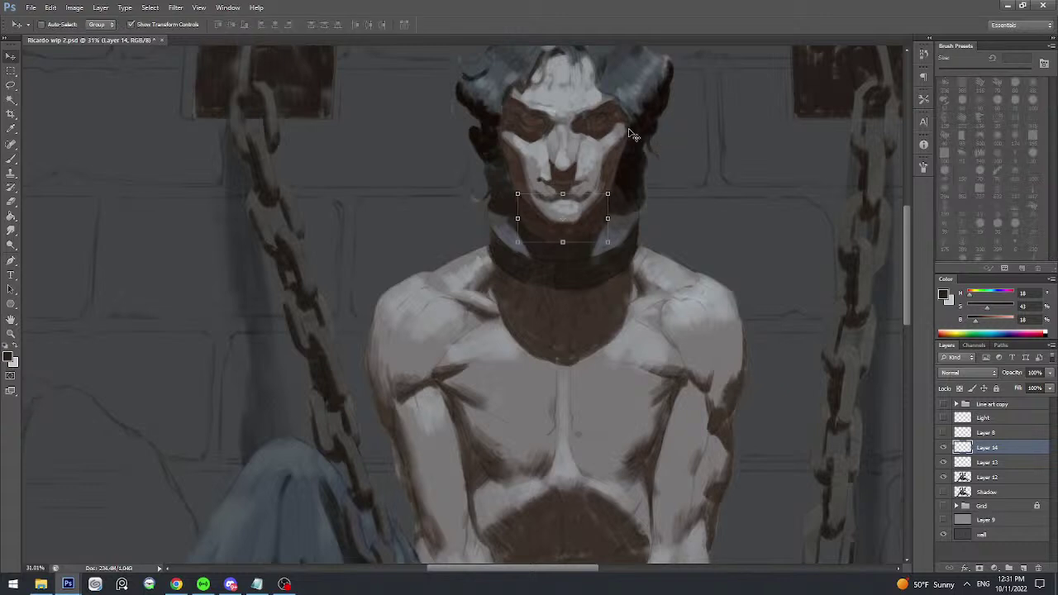
key(b)
- Mix a warm grey at hue 39, 12% saturation and 48% brightness, and paint it on the collar's right inner highlight
scroll(629, 162, up, 2)
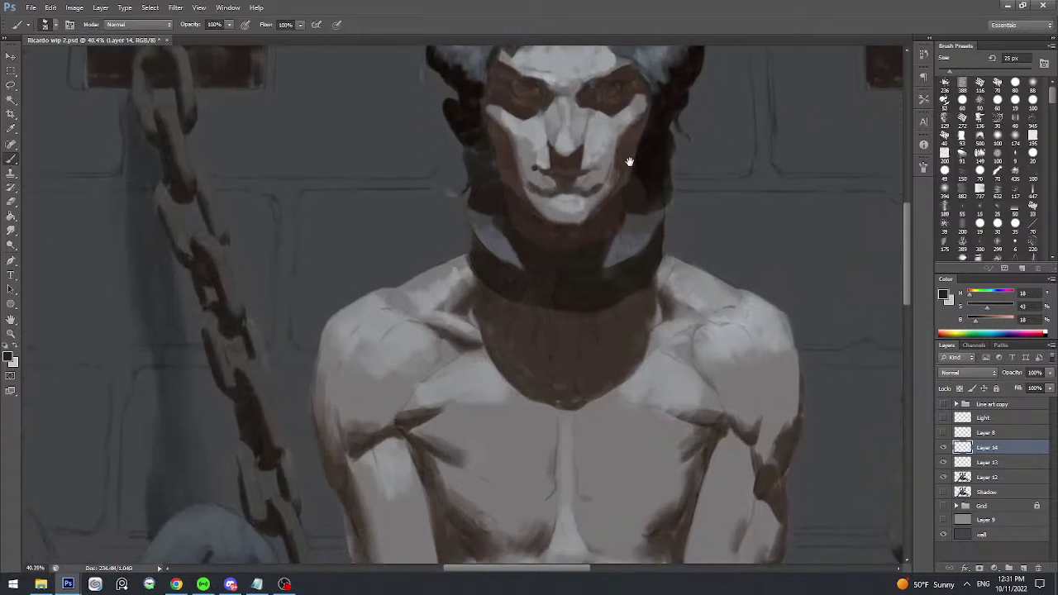
drag(629, 162, 642, 147)
scroll(642, 147, up, 1)
alt+click(614, 119)
alt+click(646, 243)
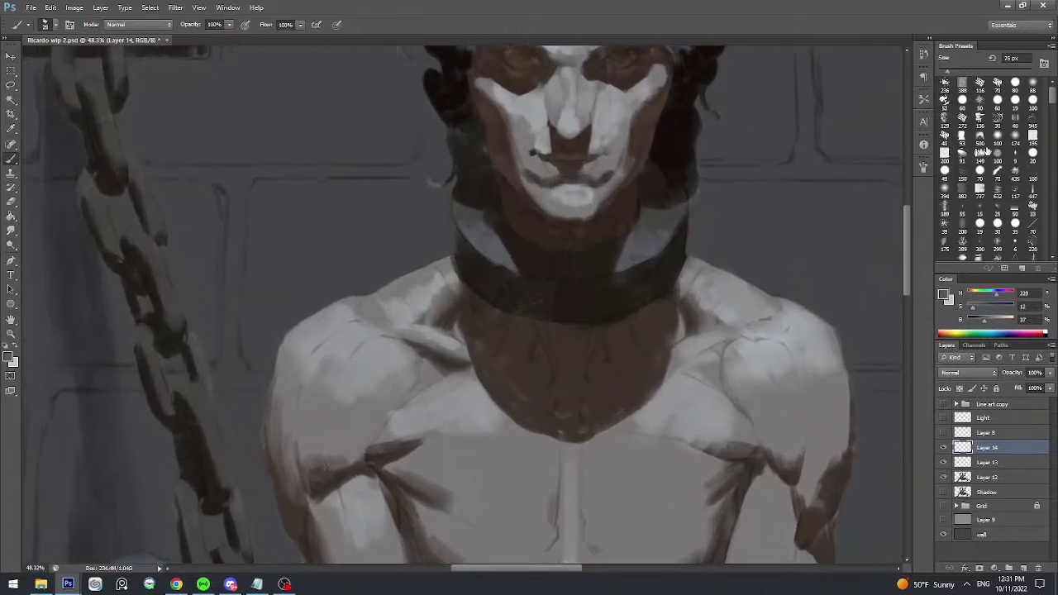
click(990, 325)
click(974, 295)
key(bracketright)
key(bracketright)
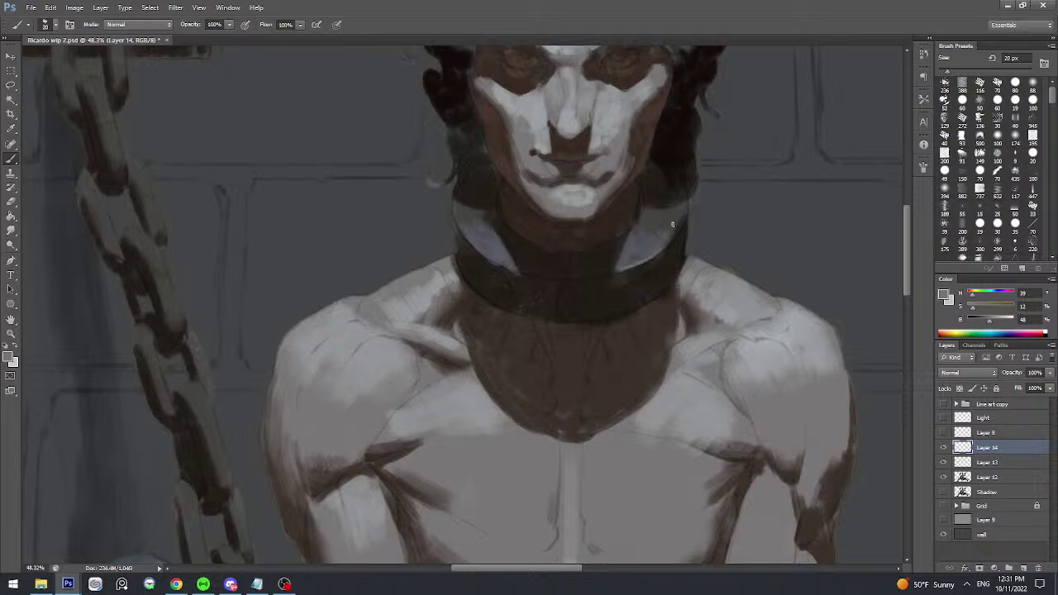
- Tint the collar's right inner highlight with a lighter violet-grey at hue 244, 13% saturation and 63% brightness, using a 40 px brush
key(bracketright)
alt+click(646, 257)
click(994, 295)
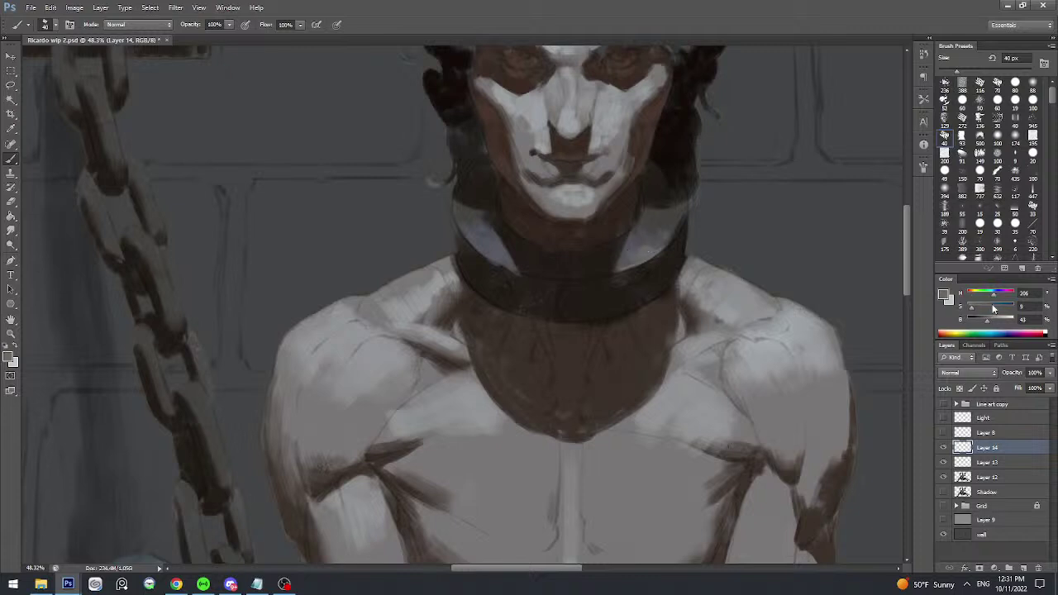
click(998, 294)
click(976, 307)
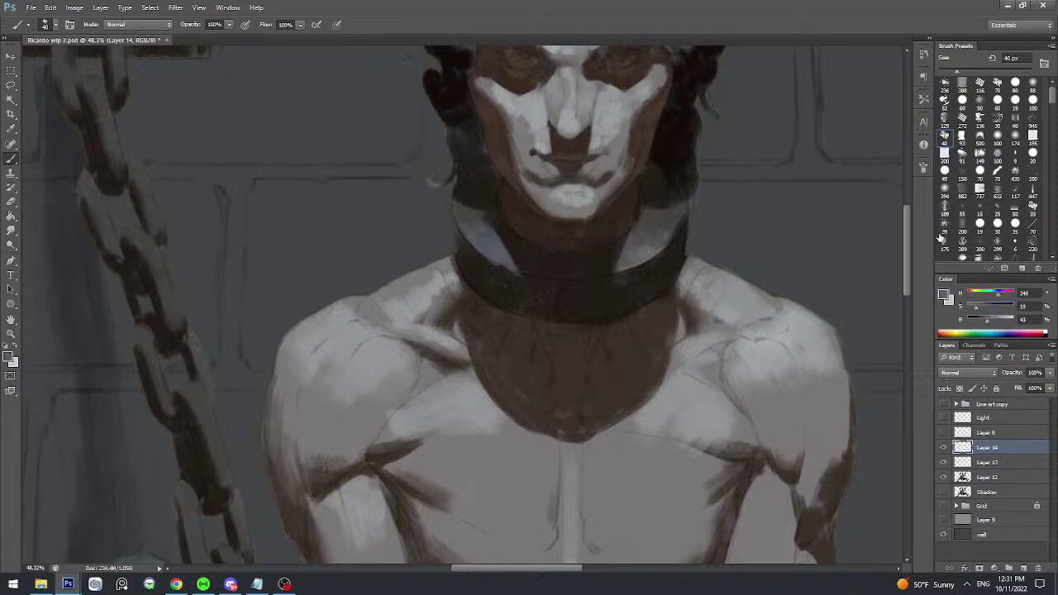
alt+click(641, 256)
drag(988, 321, 996, 320)
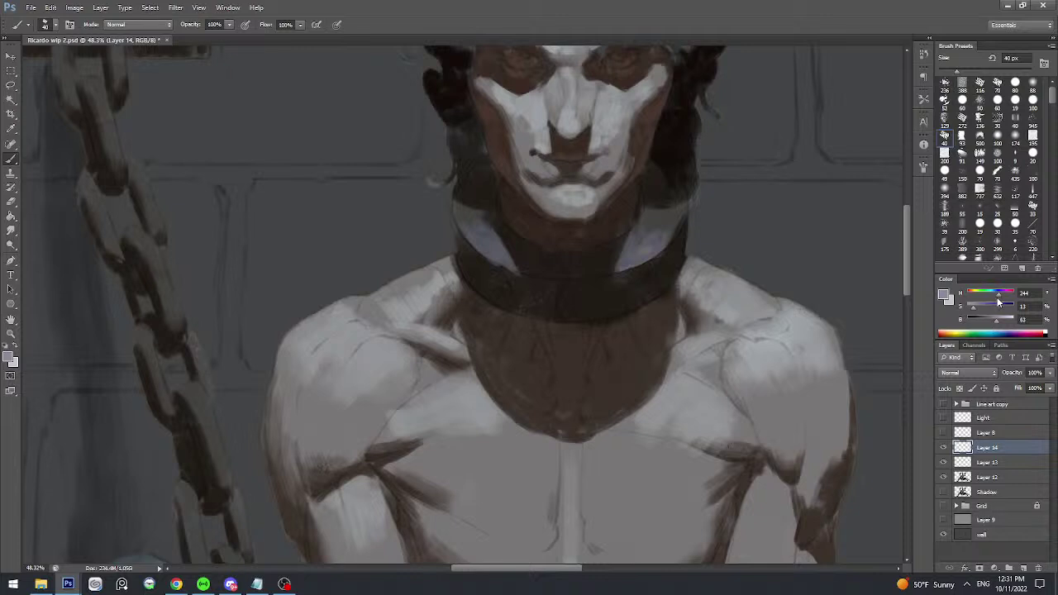
alt+click(635, 260)
- Paint the collar's left inner highlight with sampled violet-greys at 35 px, and save the document
key(bracketleft)
alt+click(473, 235)
alt+click(476, 236)
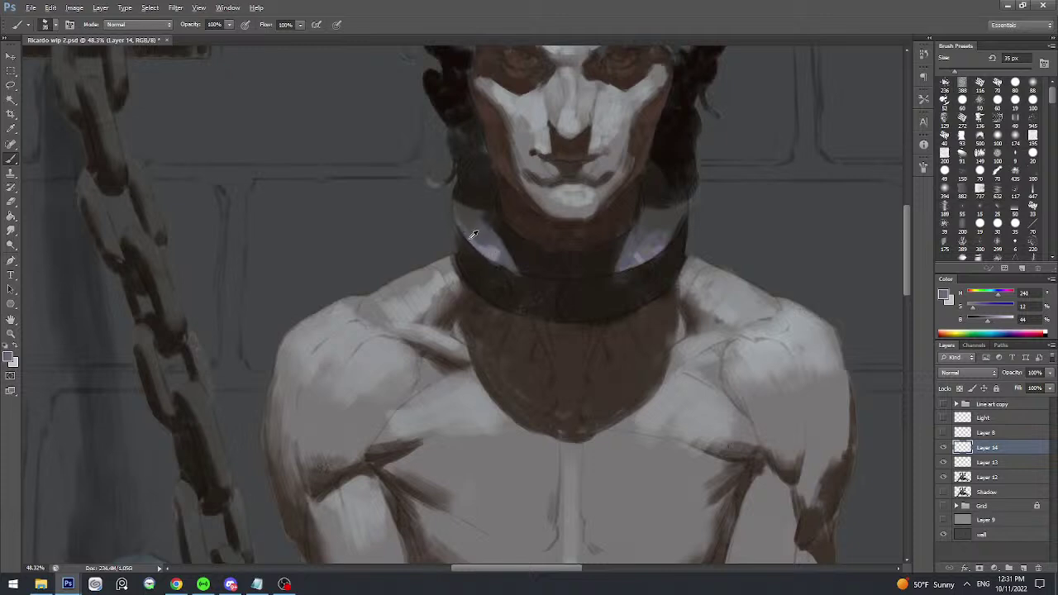
drag(472, 241, 456, 208)
alt+click(459, 213)
alt+click(486, 251)
drag(489, 252, 511, 267)
alt+click(496, 248)
alt+click(480, 245)
alt+click(468, 203)
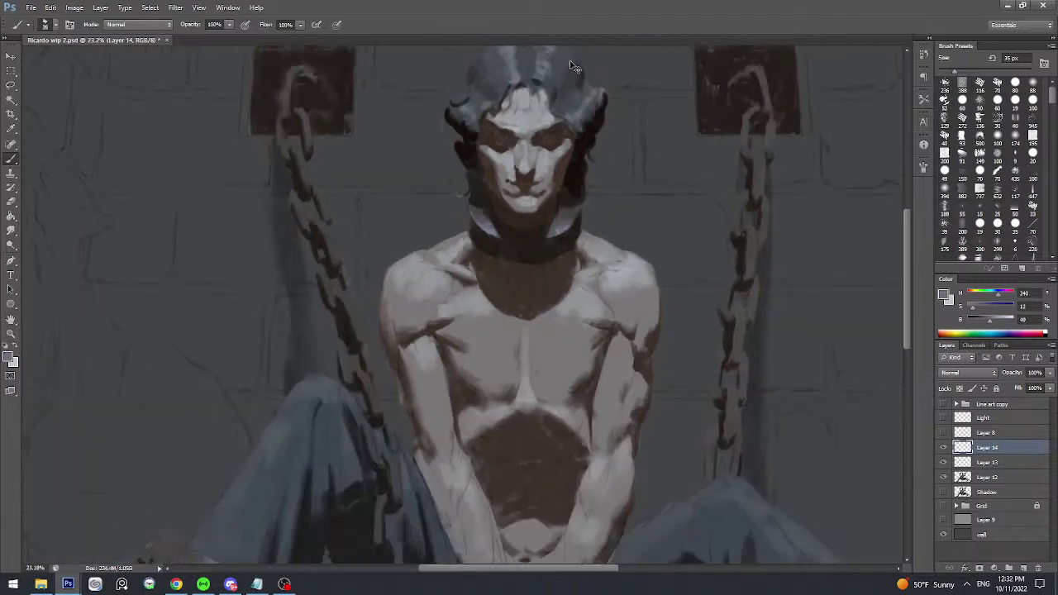
key(ctrl+s)
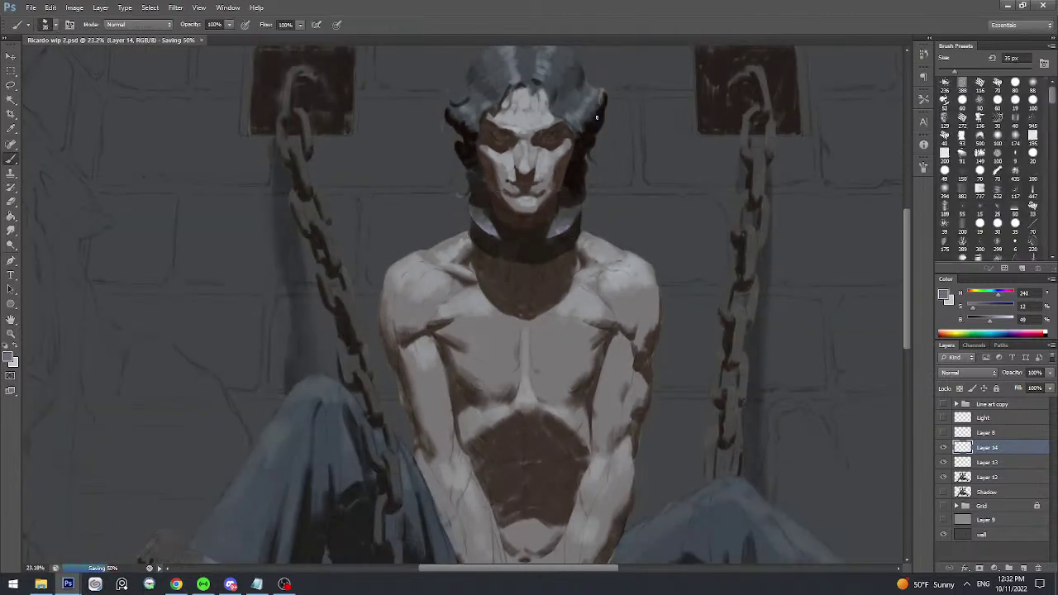
- Mix a warm brown at hue 30, 44% saturation and 29% brightness, add Layer 15, and start tinting the collar's front band at 50 px
key(])
mouse_move(567, 213)
mouse_down()
mouse_move(579, 211)
mouse_move(594, 154)
mouse_up()
alt+click(593, 154)
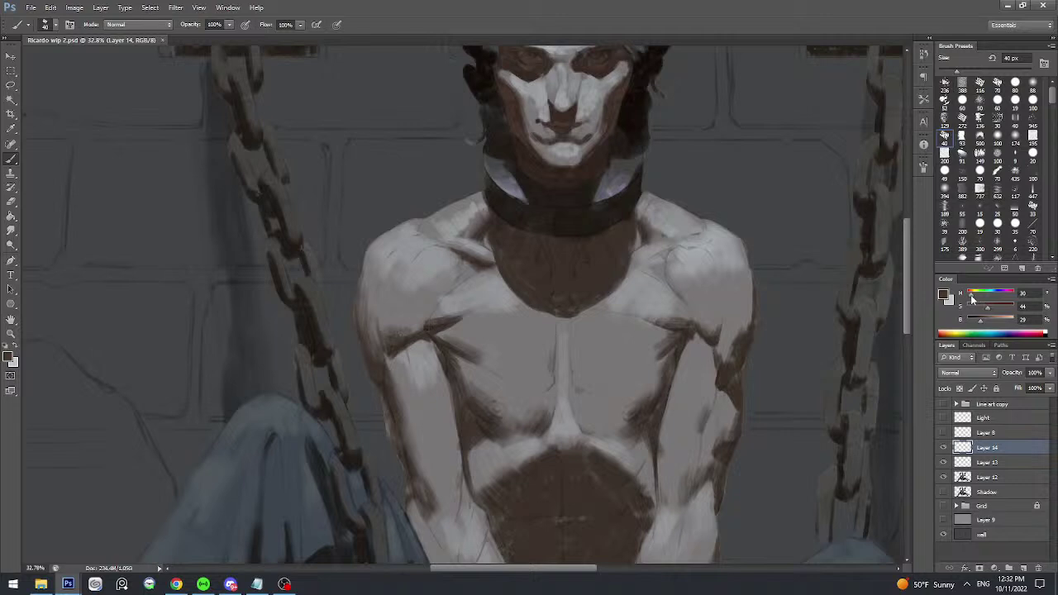
click(1022, 568)
key(bracketright)
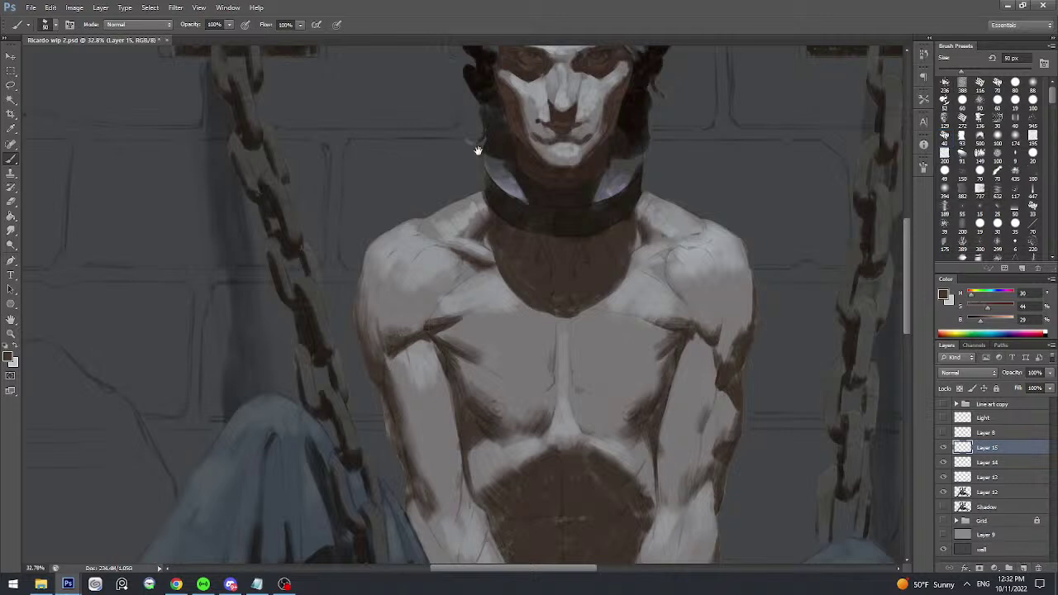
scroll(503, 199, up, 2)
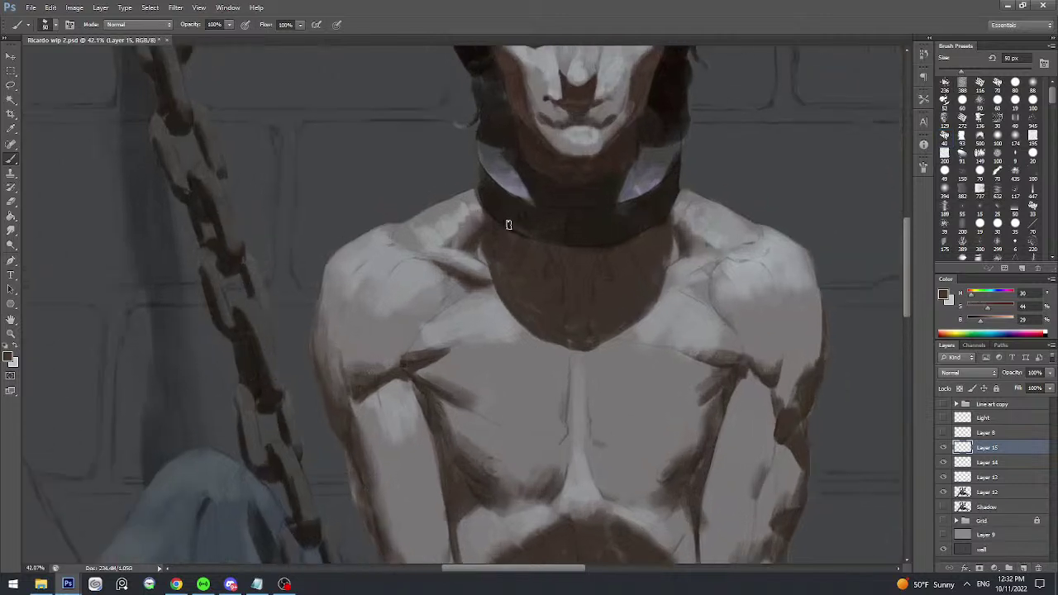
alt+click(519, 225)
scroll(550, 215, down, 2)
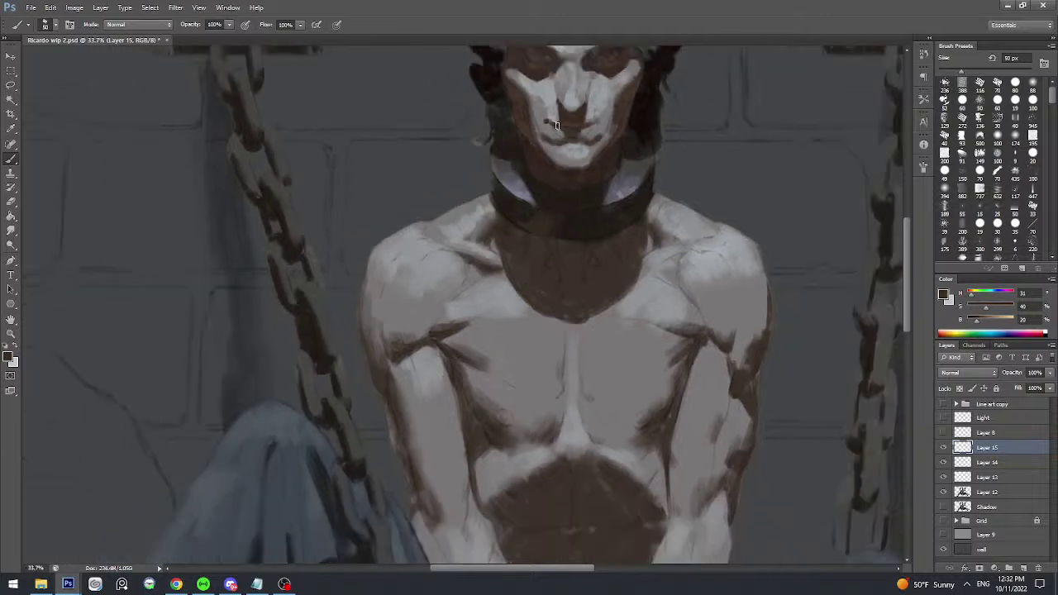
- Blend the warm brown tone across the centre and right of the collar's front band with colors sampled from it
alt+click(570, 227)
alt+click(582, 221)
scroll(588, 223, up, 3)
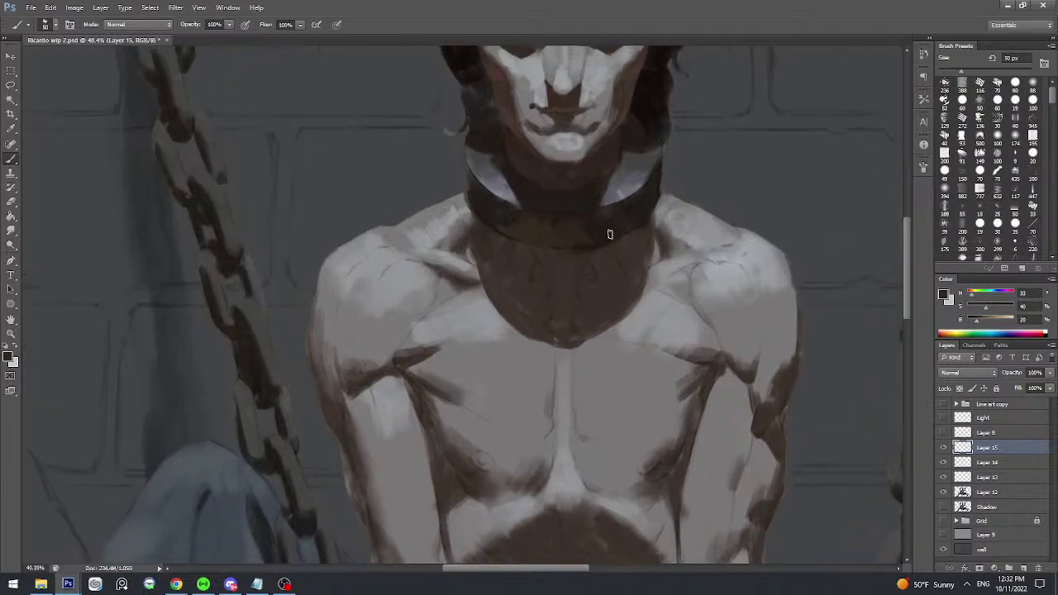
alt+click(604, 230)
alt+click(586, 223)
alt+click(613, 213)
drag(648, 217, 655, 220)
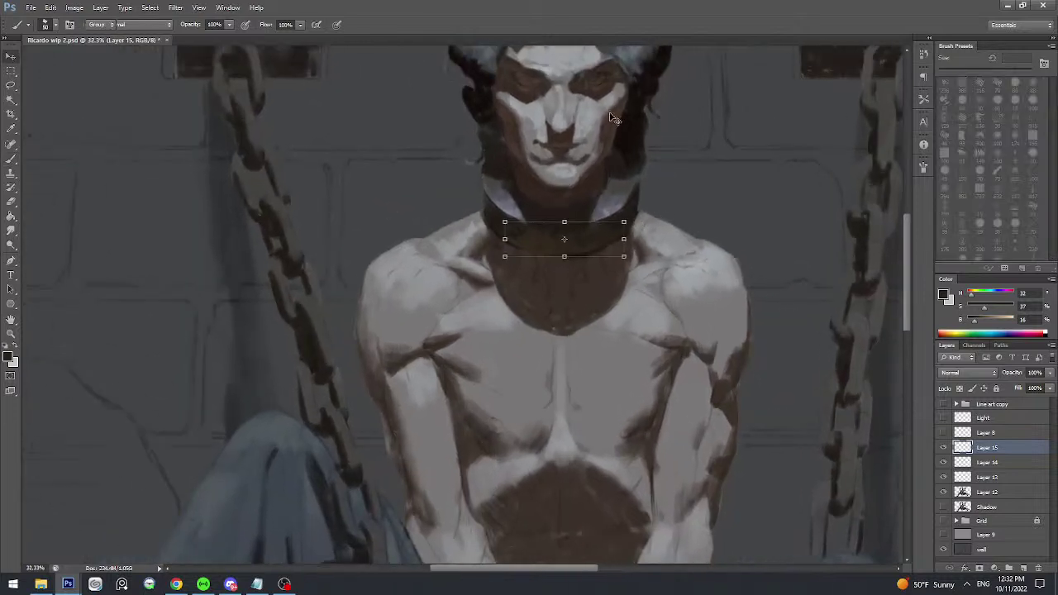
- Refine the left part of the collar's front band with sampled dark browns, reducing the brush from 60 to 45 px
key(])
drag(526, 213, 541, 214)
alt+click(528, 239)
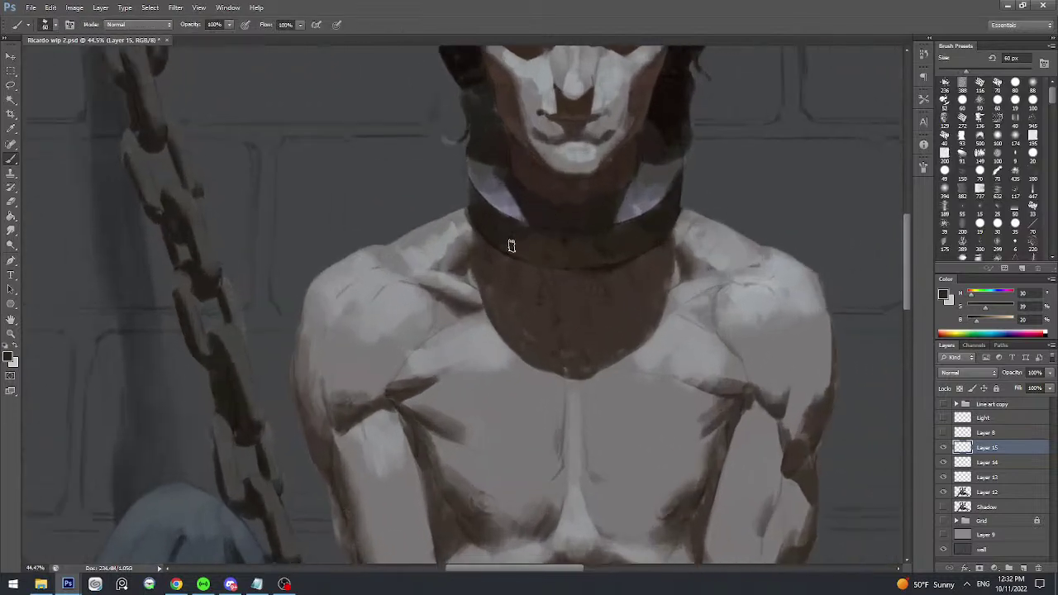
key(bracketleft)
key(bracketleft)
alt+click(497, 239)
alt+click(490, 207)
scroll(493, 225, down, 2)
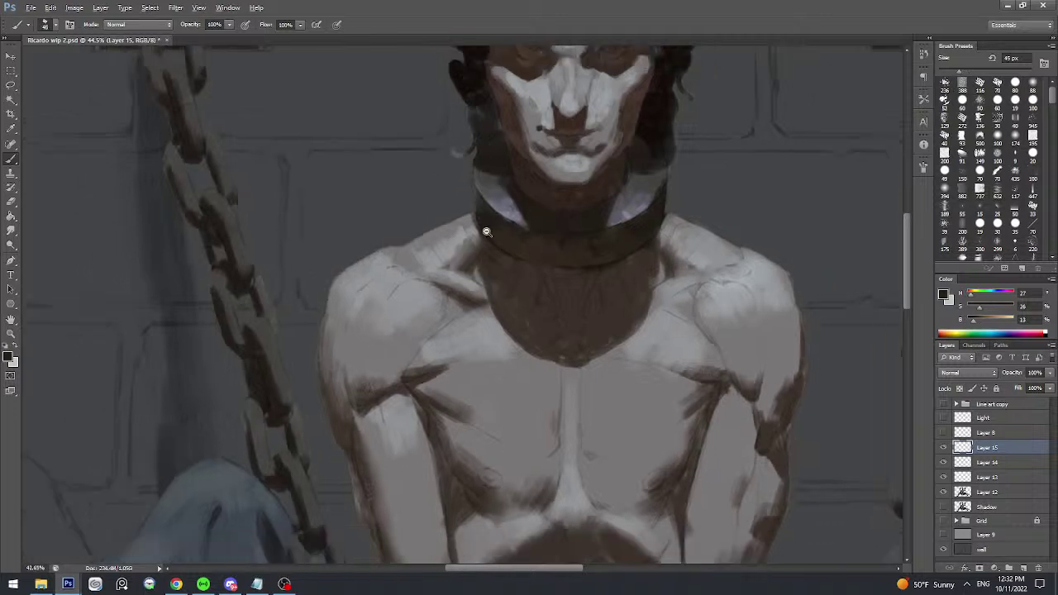
alt+click(516, 230)
alt+click(502, 213)
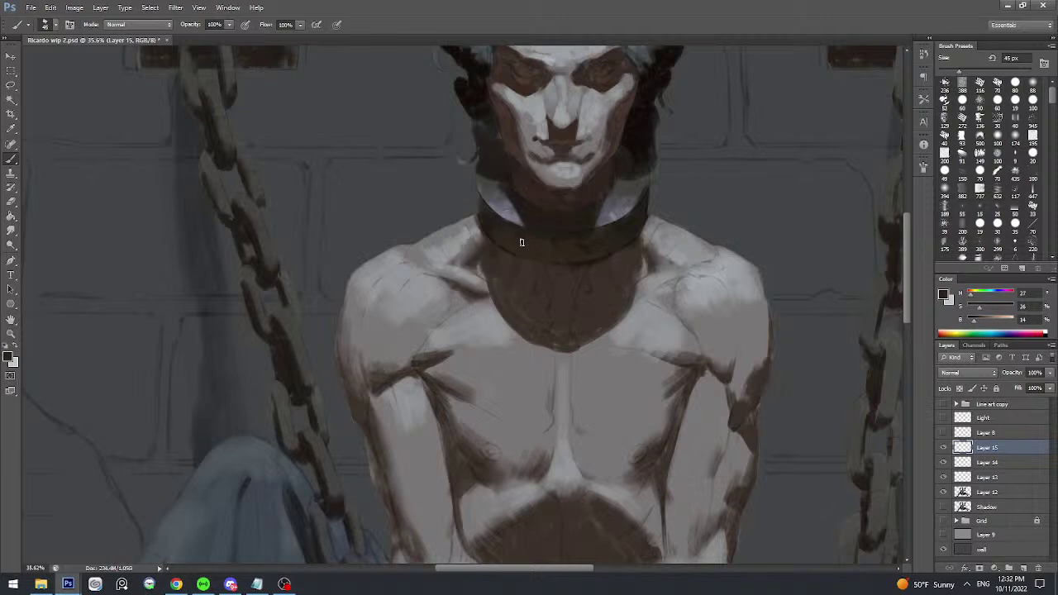
- Even out the collar's front band with sampled dark browns using an 80 px brush
scroll(537, 216, down, 4)
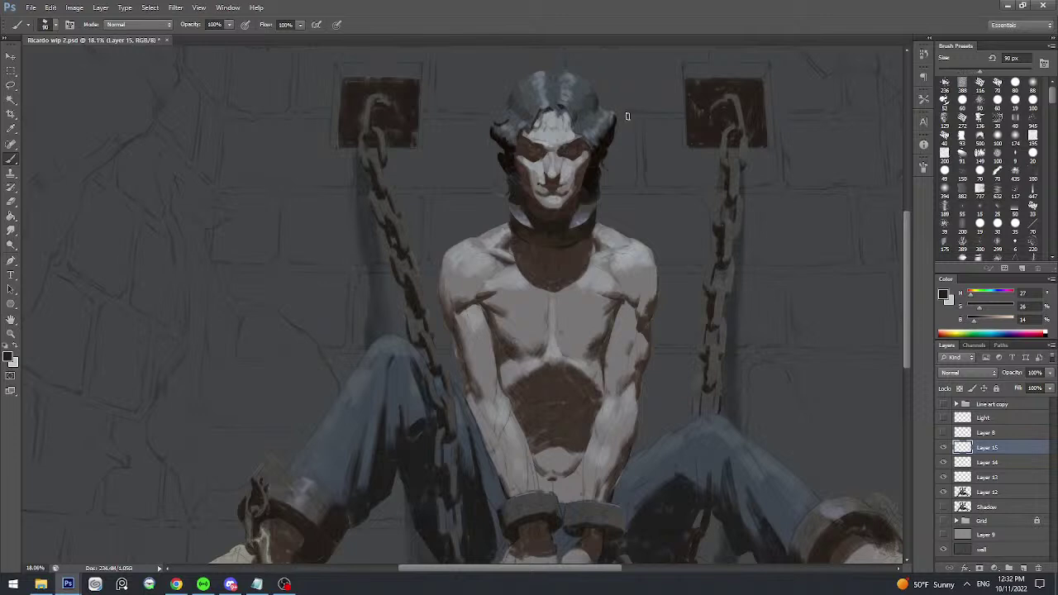
key(bracketleft)
scroll(575, 190, up, 4)
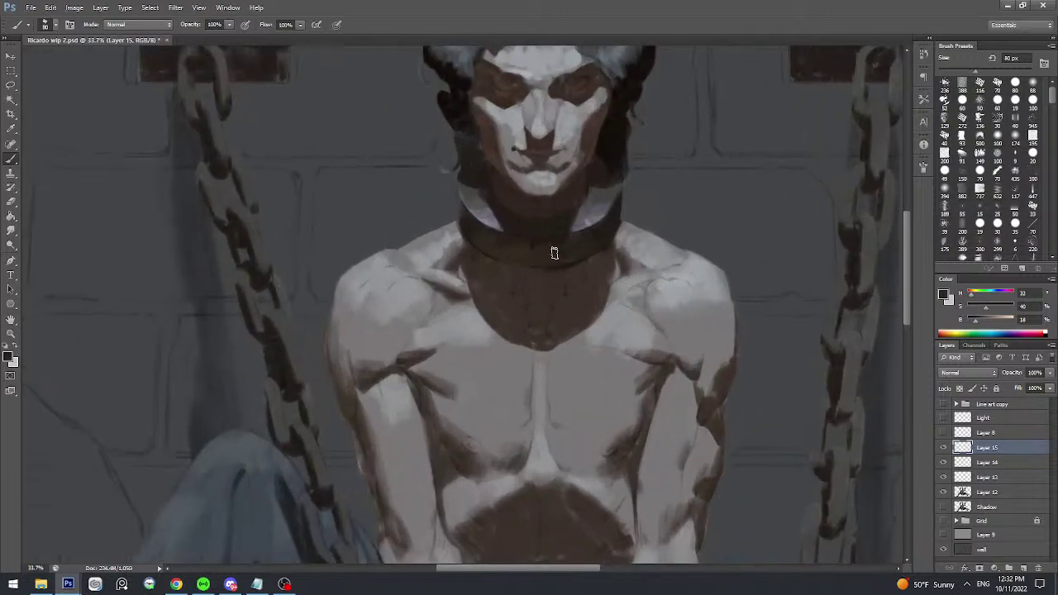
alt+click(588, 246)
scroll(608, 227, down, 2)
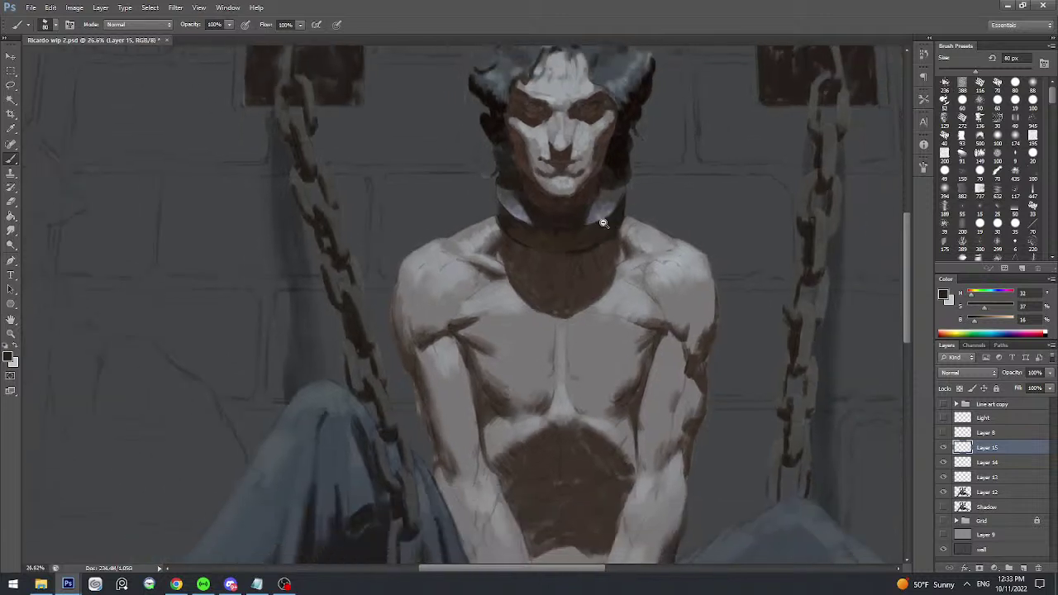
- Touch up the dark hair on both sides of the head with sampled near-black browns, and save the document
scroll(603, 223, up, 1)
alt+click(634, 109)
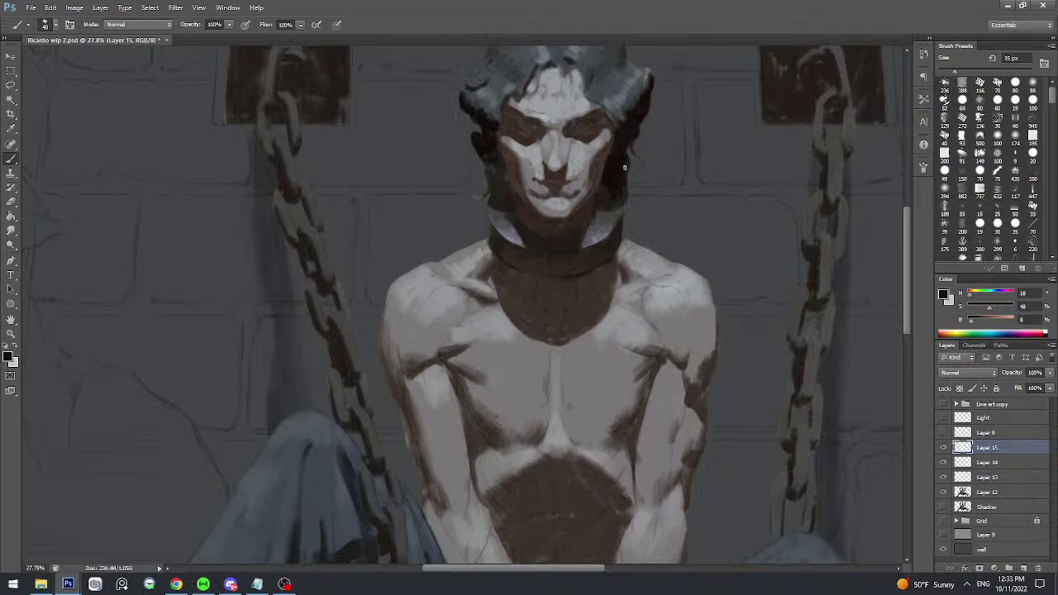
key(ctrl+s)
alt+click(482, 112)
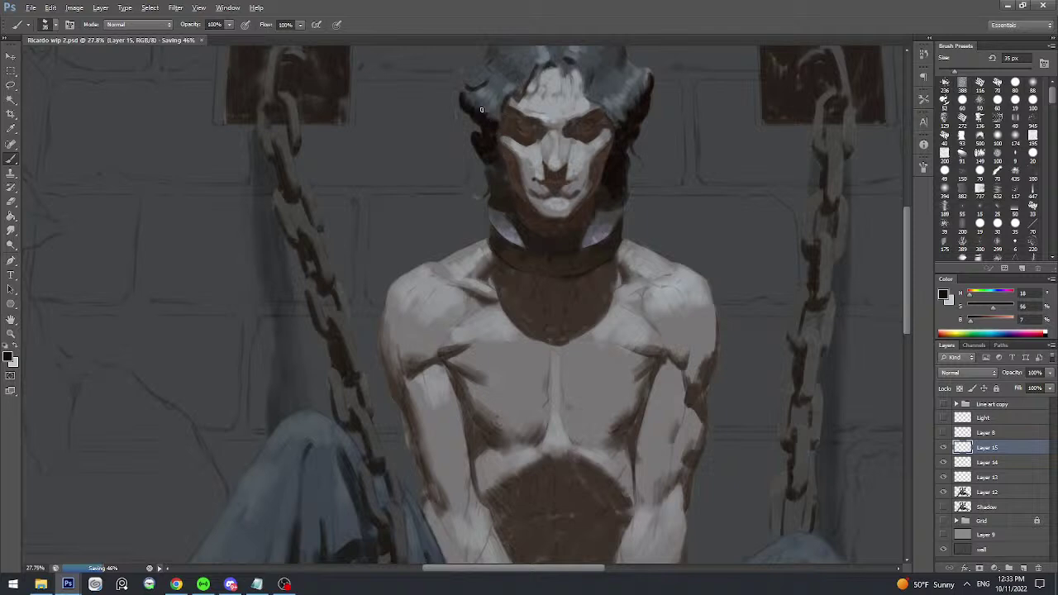
key(bracketleft)
- Sample a dark brown from the collar's lower edge and add a new layer above Layer 15
scroll(571, 219, up, 2)
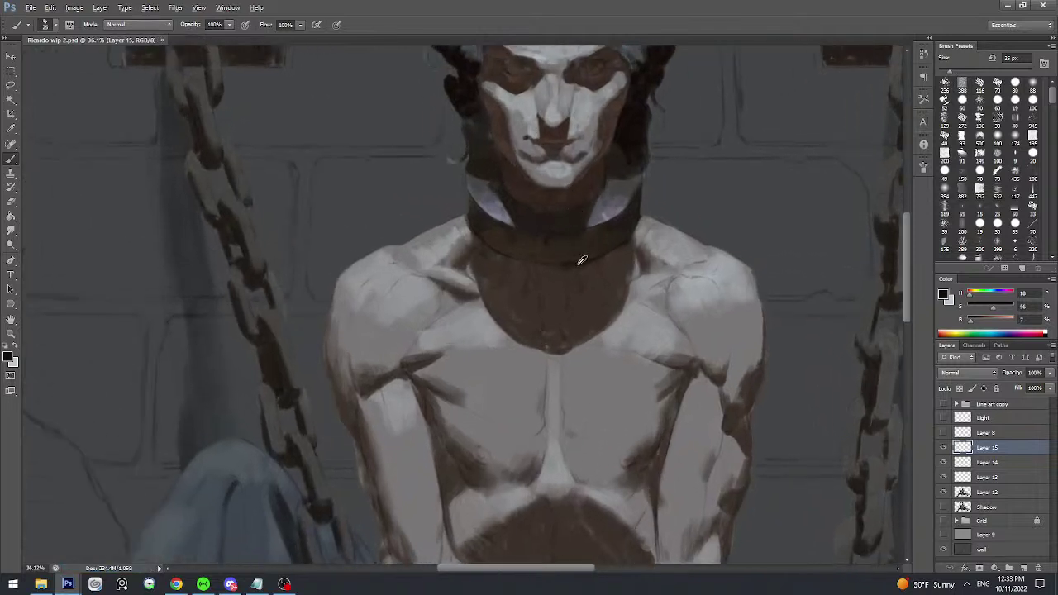
alt+click(580, 263)
click(971, 297)
click(1023, 568)
key(bracketright)
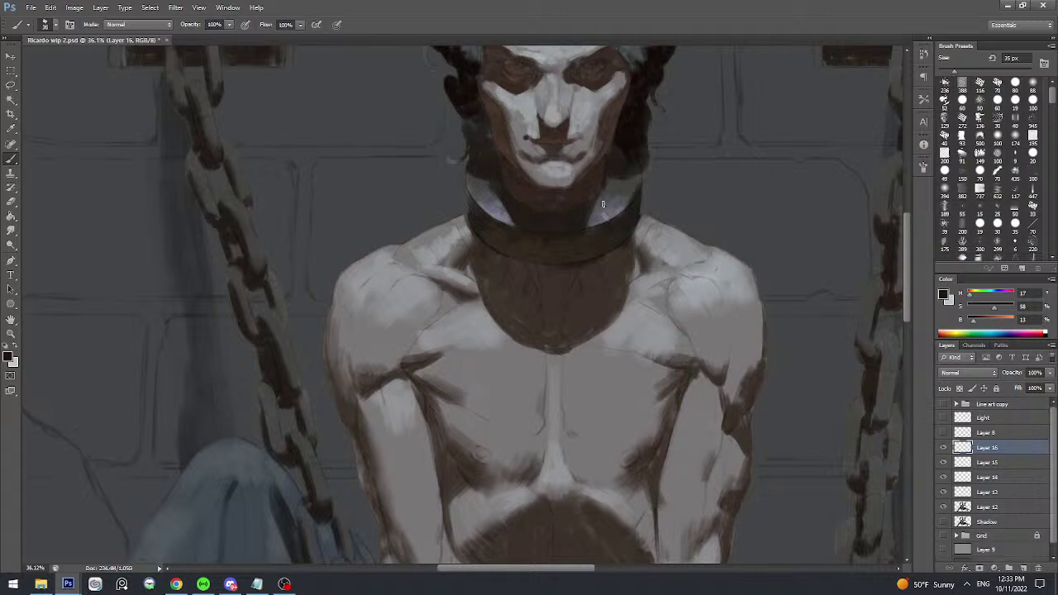
- Paint the cast shadow on the neck just below the centre and right of the collar's front band with a 50 px brush
key(bracketleft)
scroll(586, 264, up, 1)
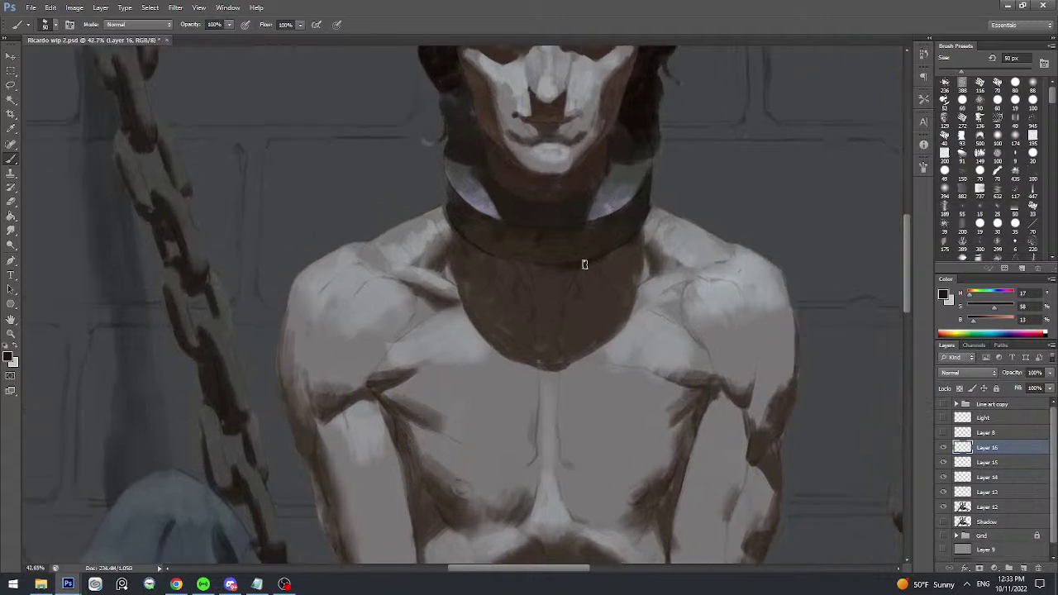
alt+click(611, 253)
key(bracketright)
key(bracketleft)
key(bracketright)
key(bracketright)
mouse_move(557, 268)
mouse_down()
mouse_move(536, 272)
mouse_move(561, 268)
mouse_up()
- Blend the shadow under the collar's centre into the neck with sampled browns, and save the document
alt+click(539, 274)
alt+click(554, 292)
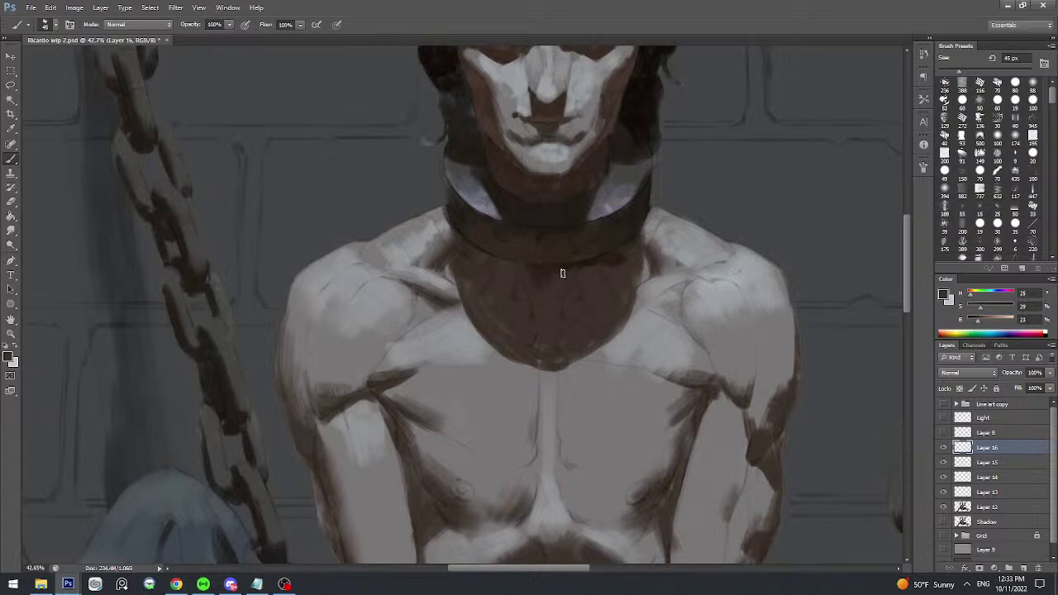
alt+click(551, 270)
drag(576, 249, 546, 240)
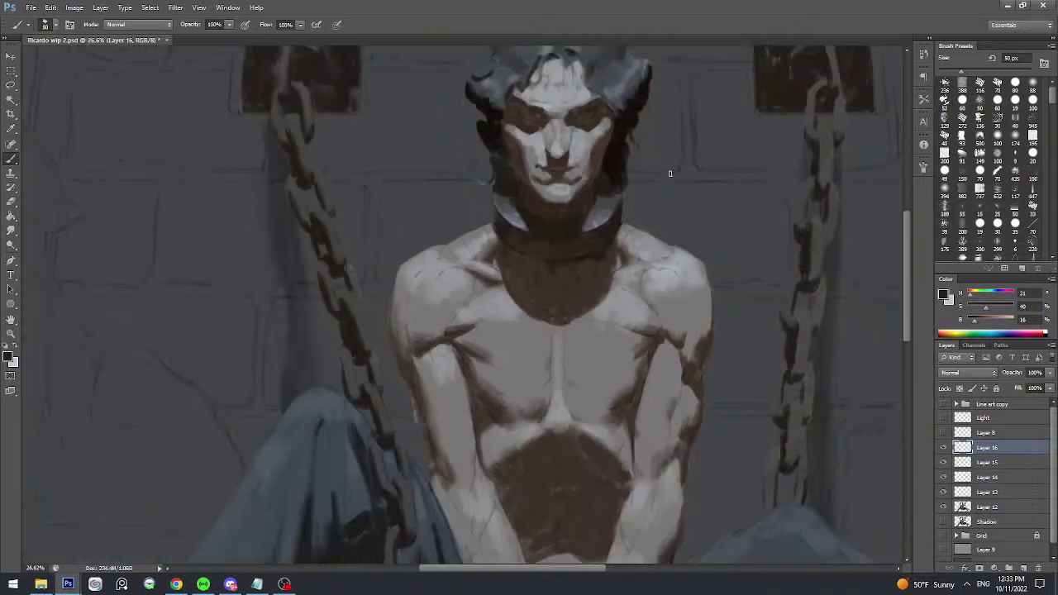
key(ctrl+s)
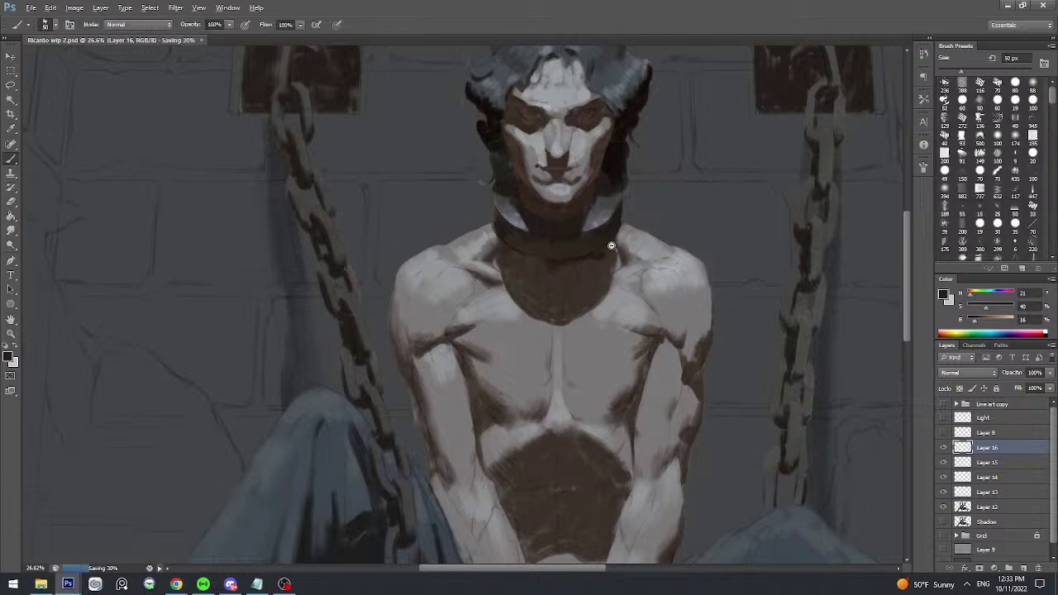
- Extend the cast shadow under the left part of the collar with a sampled dark brown and a 35 px brush
scroll(628, 238, up, 2)
drag(638, 242, 655, 238)
alt+click(596, 254)
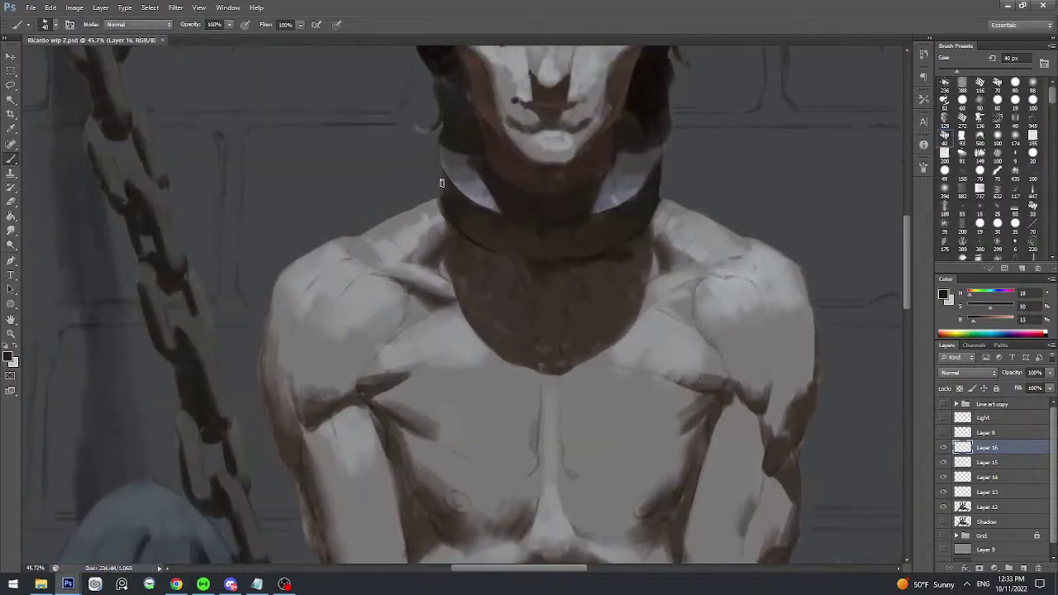
key(bracketleft)
key(bracketleft)
key(bracketleft)
drag(467, 240, 486, 249)
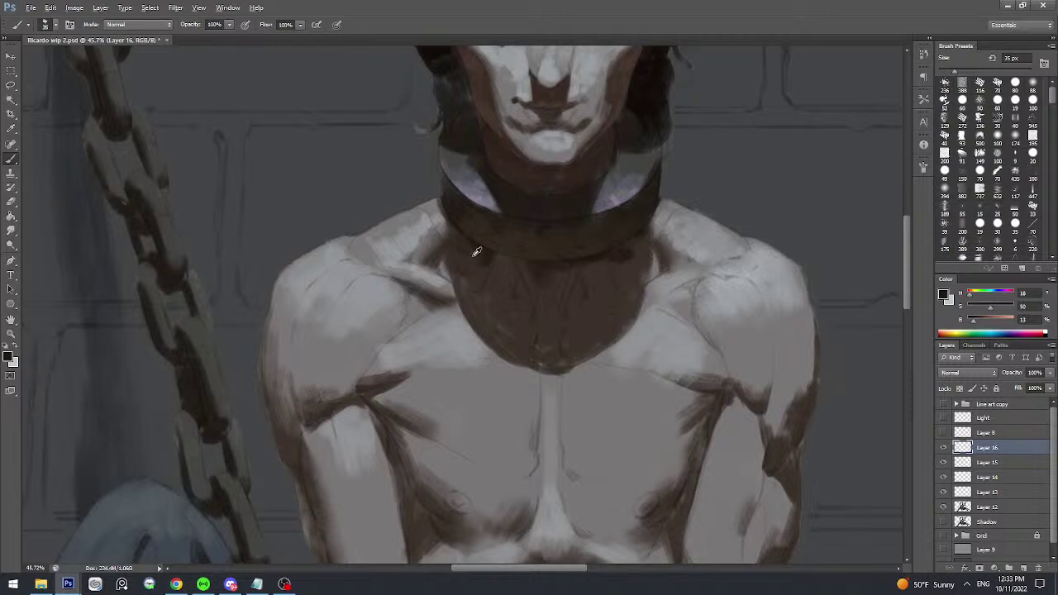
- Blend the shadow below the collar's left part into the neck using browns sampled around it
alt+click(481, 248)
alt+click(458, 234)
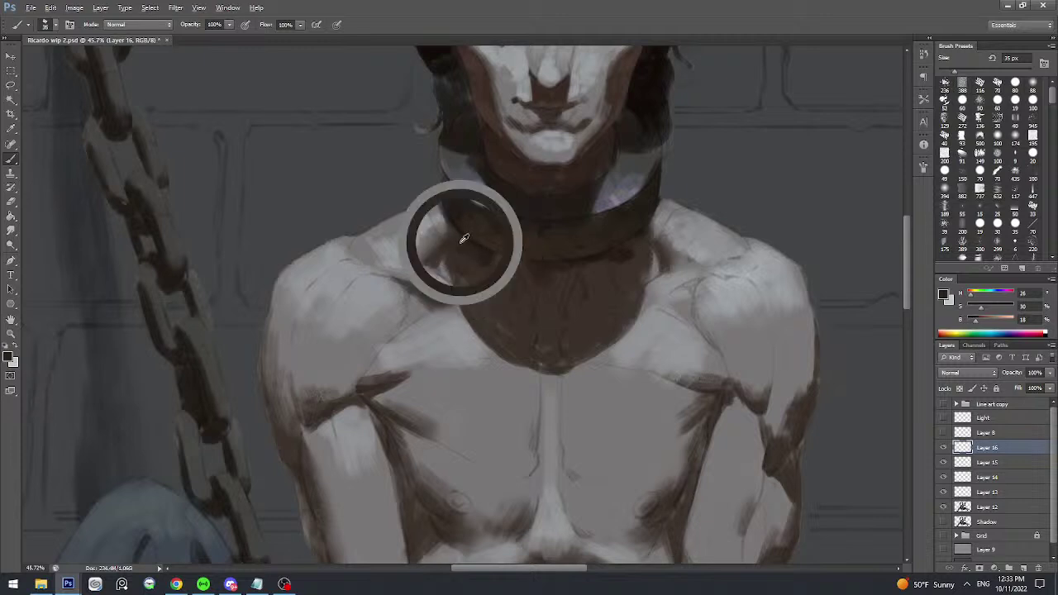
drag(493, 249, 493, 250)
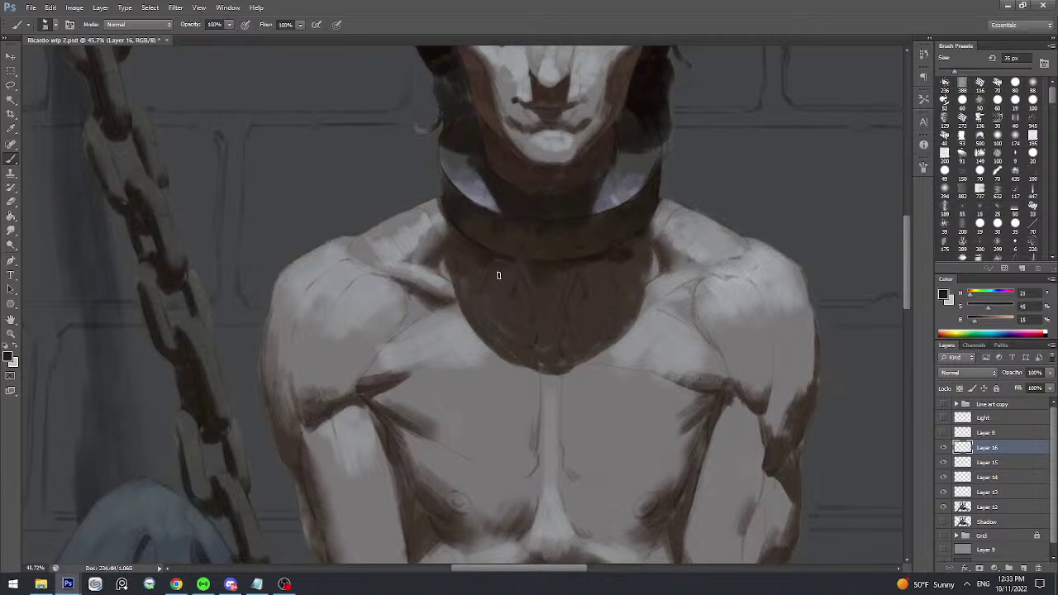
alt+click(484, 263)
alt+click(476, 270)
alt+click(500, 257)
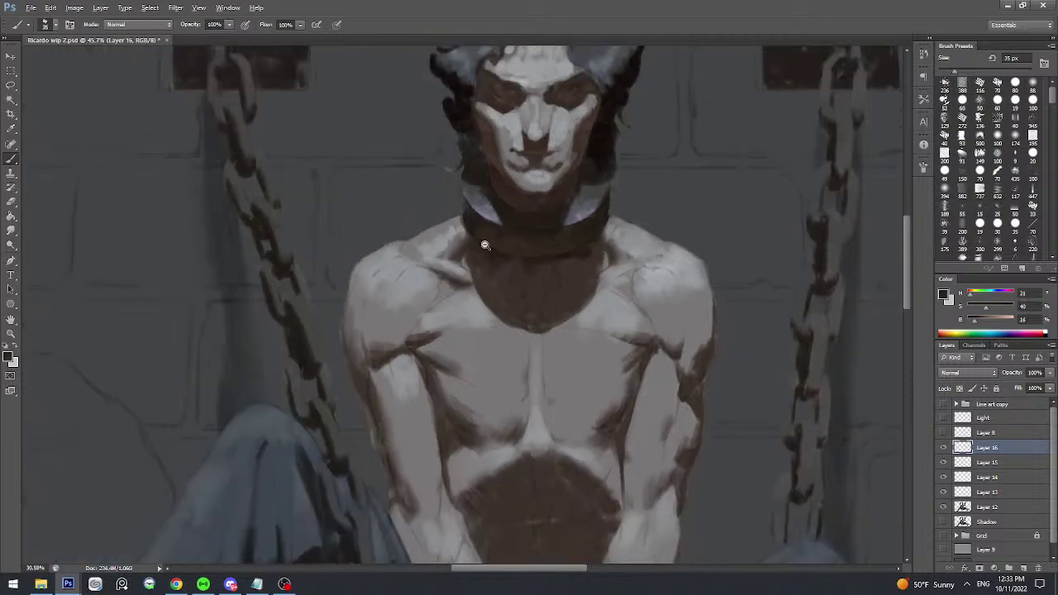
- Choose the 40 px brush preset, enlarge it to 50 px, and save the document
alt+scroll(487, 240, down, 1)
click(944, 138)
key(])
key(])
key(])
key(ctrl+s)
key(bracketleft)
key(bracketleft)
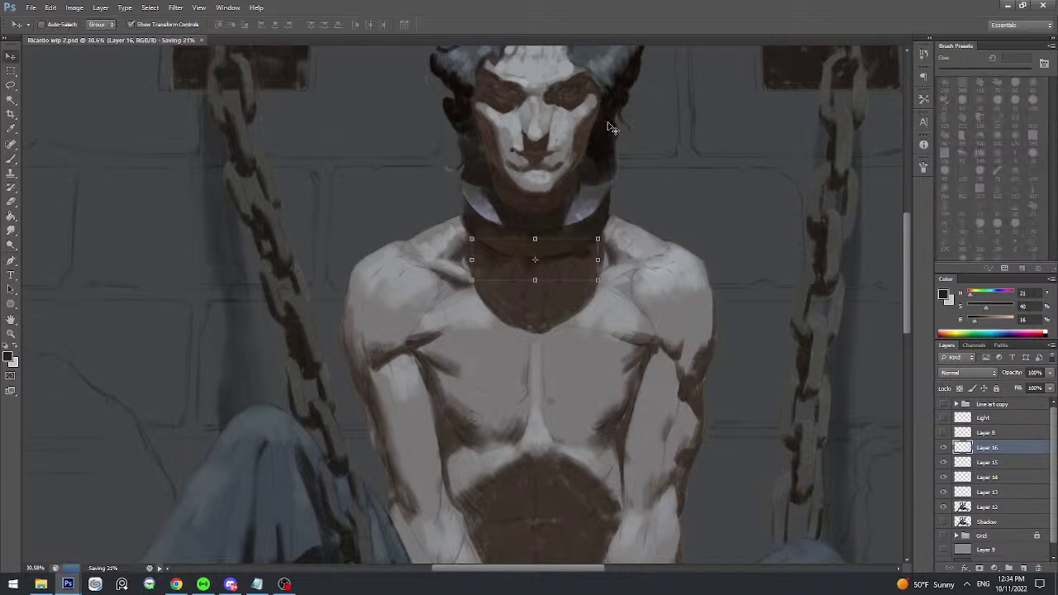
- Soften the cast shadow under the collar's right part with sampled browns, and save the document
scroll(578, 248, up, 1)
alt+click(574, 255)
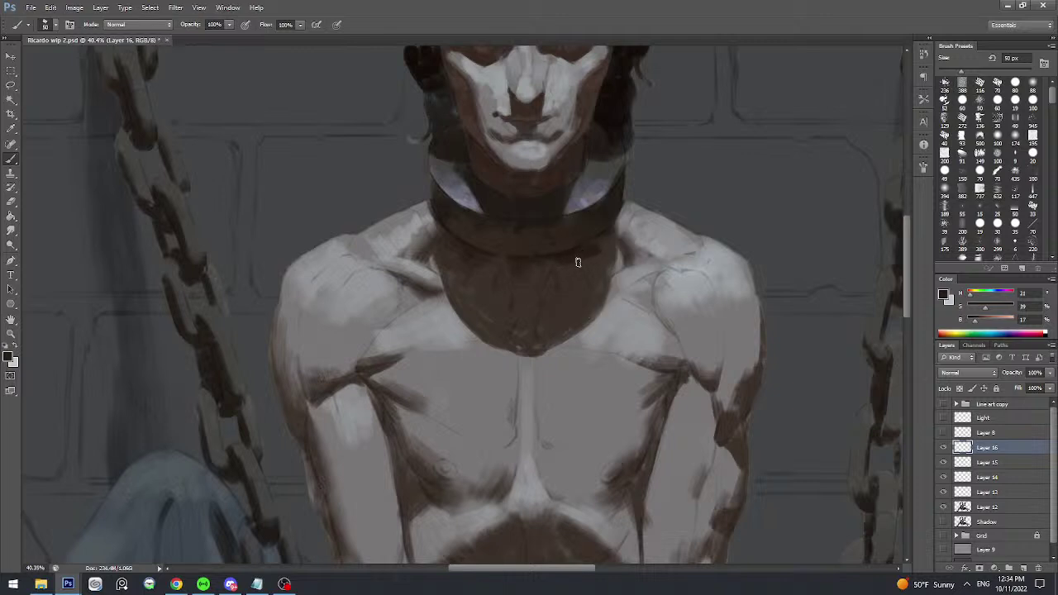
alt+click(586, 252)
alt+click(590, 246)
alt+click(594, 264)
scroll(583, 253, down, 3)
key(ctrl+s)
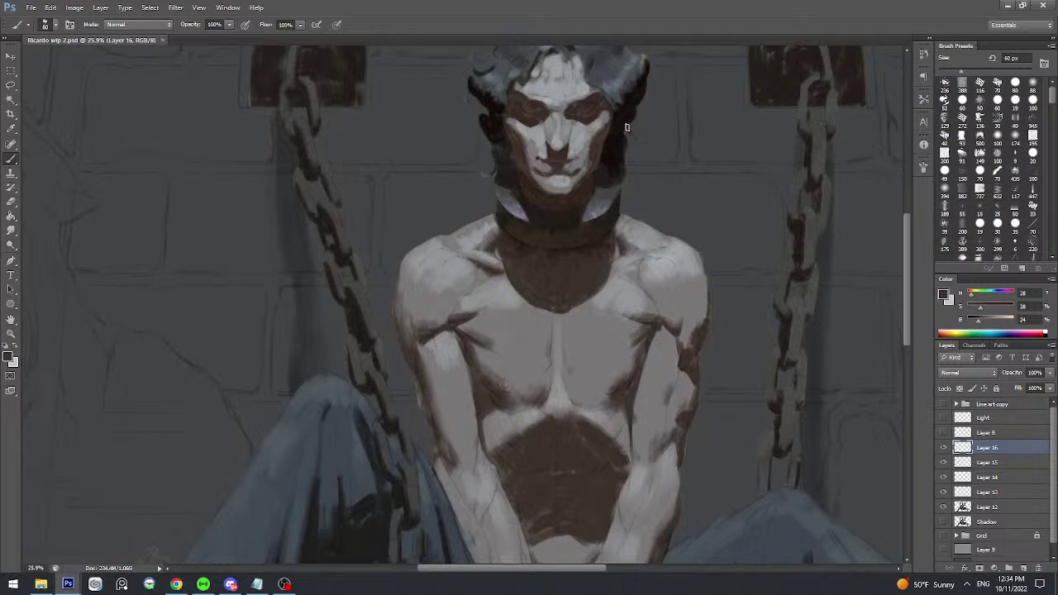
- Touch up the dark hair beside the left cheek with a sampled near-black brown and a 40 px brush
key(bracketleft)
alt+click(488, 116)
drag(503, 153, 514, 145)
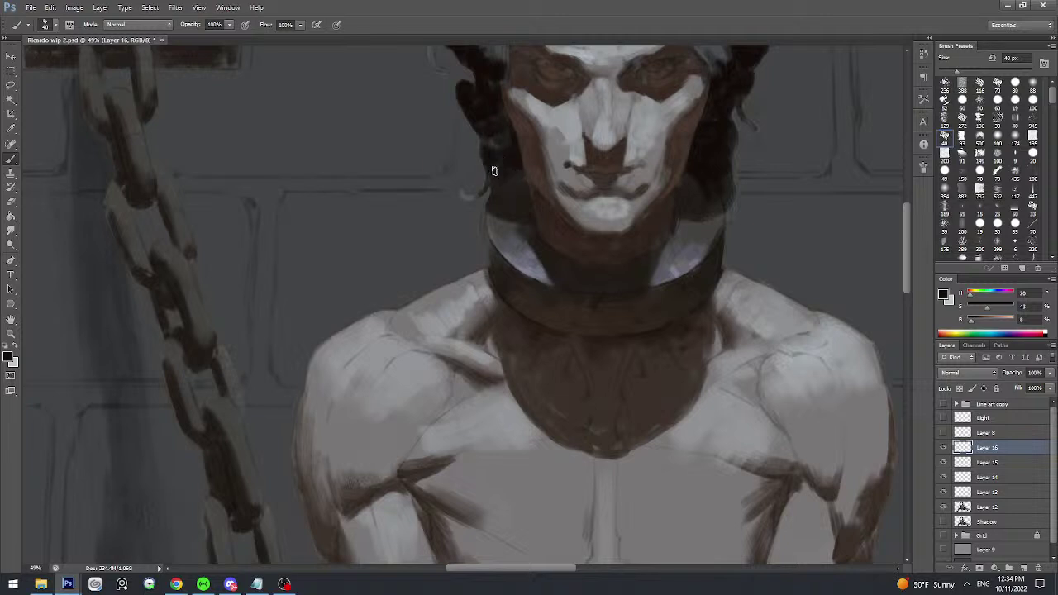
scroll(495, 142, down, 3)
- Darken the right end of the collar's front band with the near-black brown and a 50 px brush
key(bracketright)
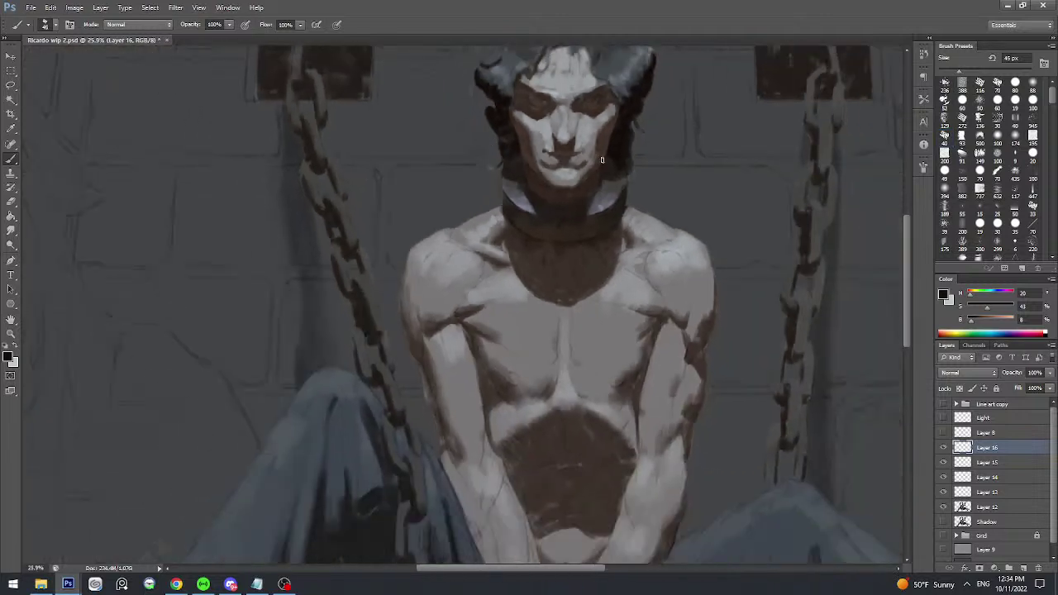
key(bracketleft)
key(bracketright)
drag(593, 225, 623, 224)
- Rework the shadow where the right shoulder slope meets the collar with a lighter brown and tones sampled from the skin
scroll(623, 223, up, 2)
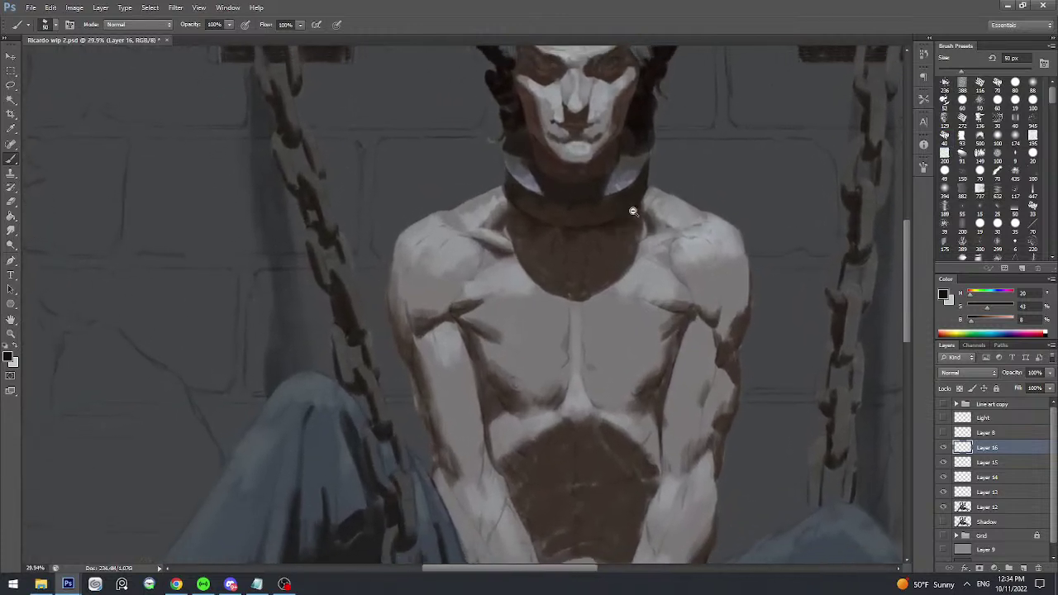
scroll(649, 196, up, 1)
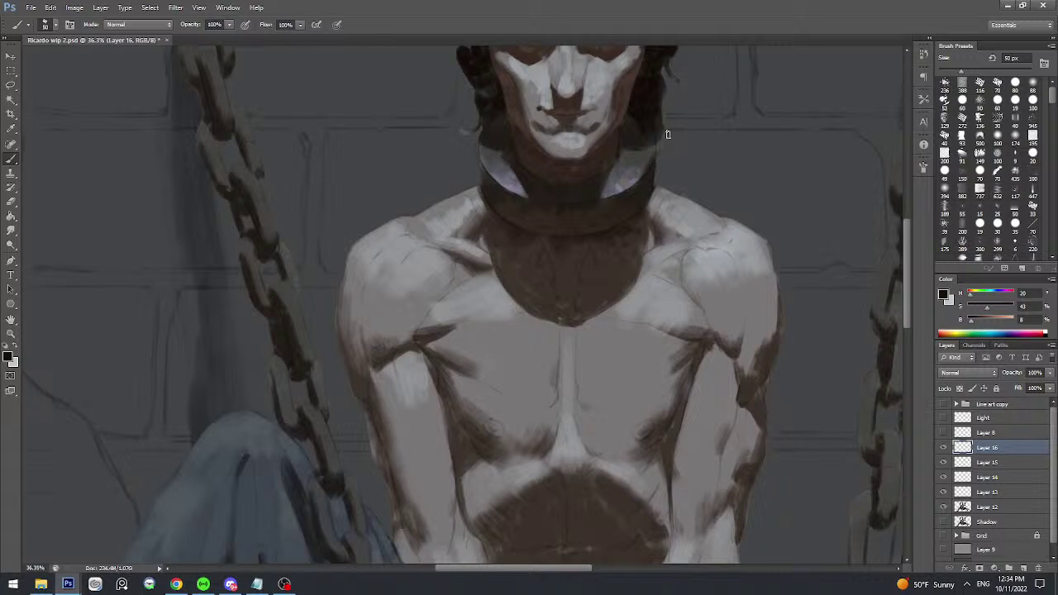
alt+click(664, 224)
click(985, 320)
click(977, 307)
key(bracketleft)
scroll(658, 203, up, 2)
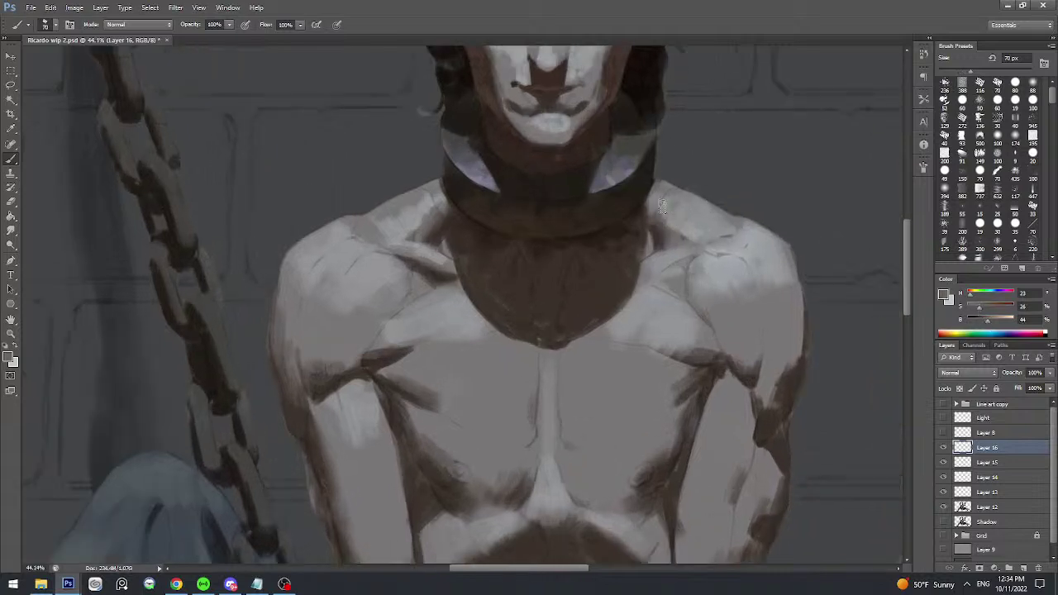
alt+click(658, 225)
alt+click(660, 216)
alt+click(669, 211)
alt+click(682, 219)
- Refine the shadow edge beside the collar on the right shoulder slope with a smaller brush and a sampled skin tone
key(bracketright)
key(bracketright)
key(bracketleft)
key(bracketleft)
key(bracketleft)
key(bracketleft)
key(bracketleft)
alt+click(661, 212)
- Blend the light and shadow on the left shoulder slope beside the collar with sampled skin tones, and save the document
key(bracketright)
key(bracketright)
key(bracketright)
key(bracketright)
key(bracketright)
alt+click(412, 198)
alt+click(438, 210)
alt+click(427, 190)
alt+click(416, 213)
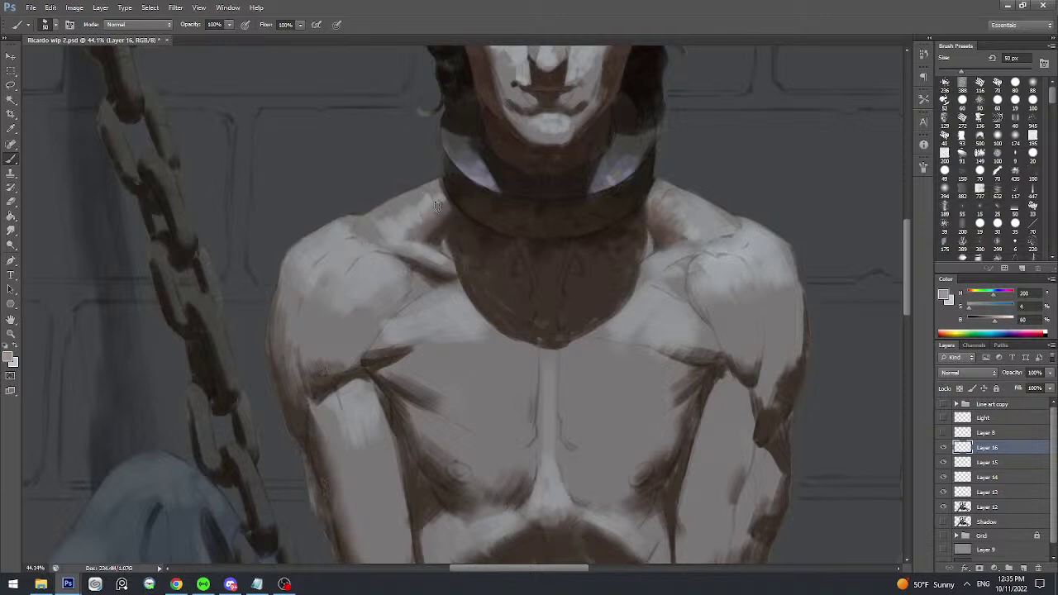
scroll(434, 182, down, 3)
key(ctrl+s)
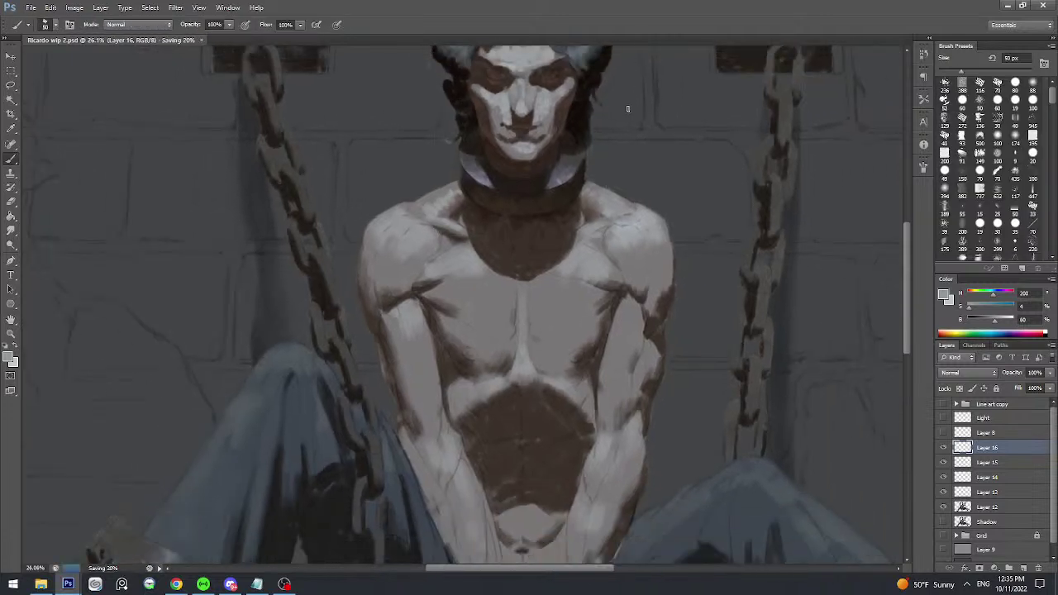
- Smooth the right shoulder slope from the collar to the shoulder with sampled warm and cool greys, using a 70 px brush
scroll(611, 149, up, 1)
scroll(645, 190, up, 1)
mouse_move(620, 201)
mouse_down()
mouse_move(649, 190)
mouse_move(621, 208)
mouse_move(633, 195)
mouse_up()
key(bracketright)
key(bracketright)
alt+click(619, 202)
alt+click(633, 195)
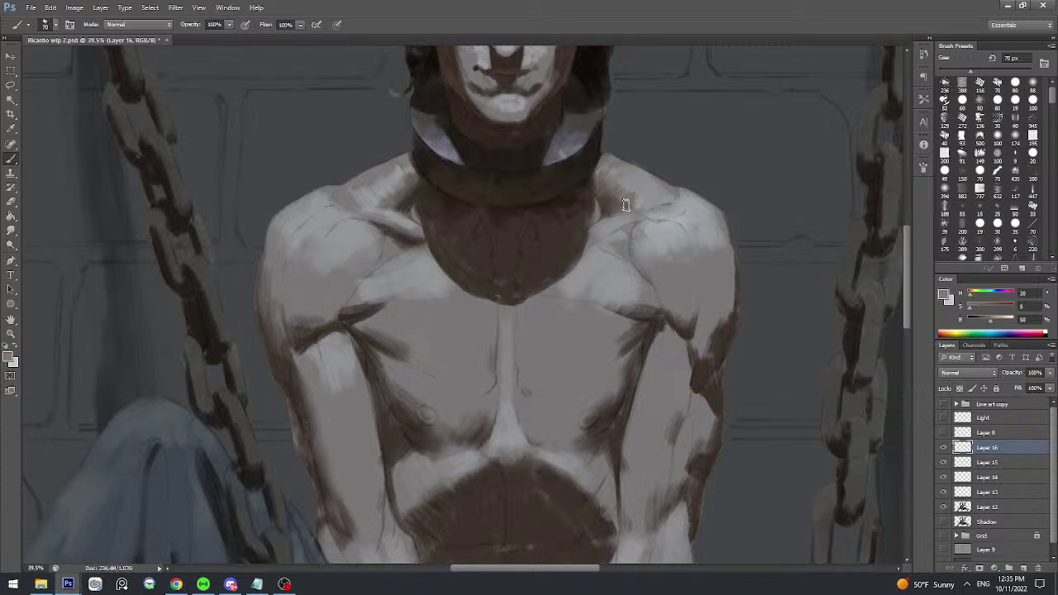
alt+click(642, 187)
drag(646, 191, 680, 208)
mouse_move(680, 207)
mouse_down()
mouse_move(659, 200)
mouse_move(687, 199)
mouse_up()
alt+click(687, 199)
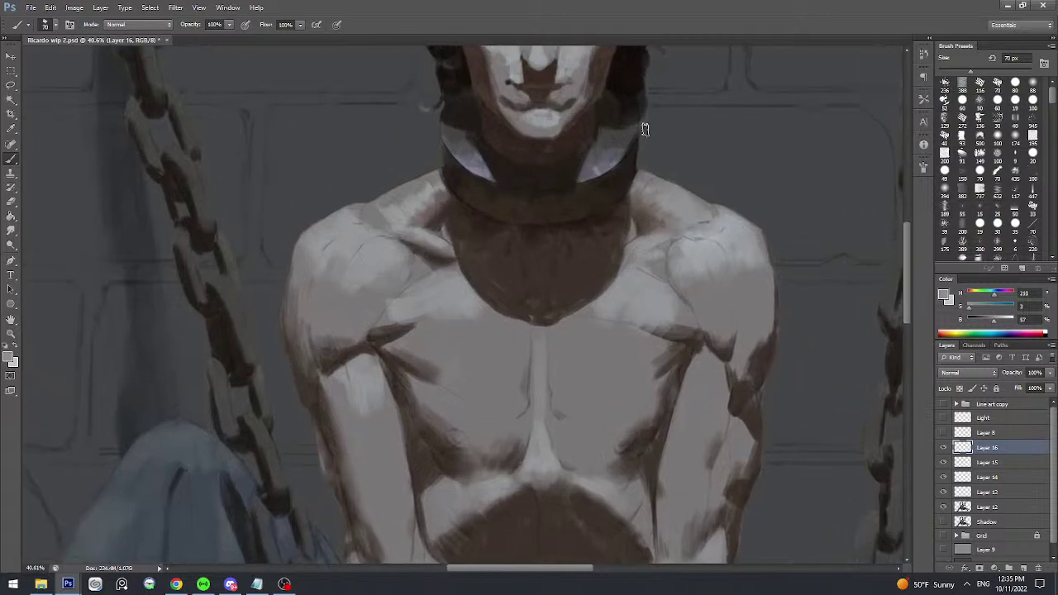
- Smooth the left shoulder slope with sampled greys, reducing the brush from 70 to 60 px, and save the document
alt+click(389, 201)
drag(382, 207, 406, 203)
alt+click(394, 201)
alt+click(424, 200)
drag(383, 217, 431, 187)
key(bracketleft)
alt+click(392, 196)
alt+click(404, 198)
drag(440, 174, 430, 177)
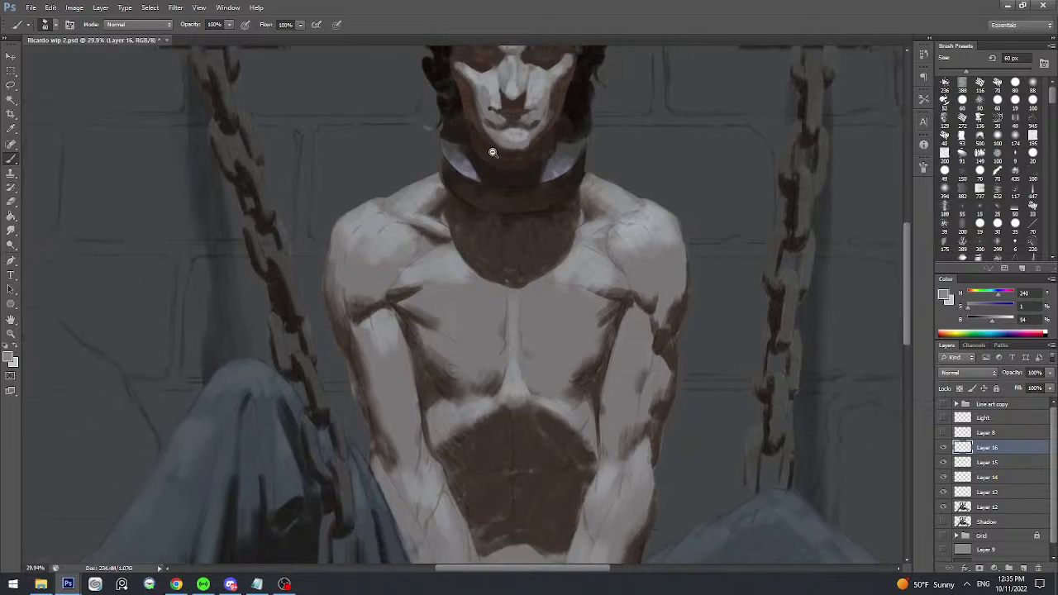
mouse_move(491, 151)
mouse_down()
mouse_move(514, 154)
mouse_move(498, 152)
mouse_up()
key(ctrl+s)
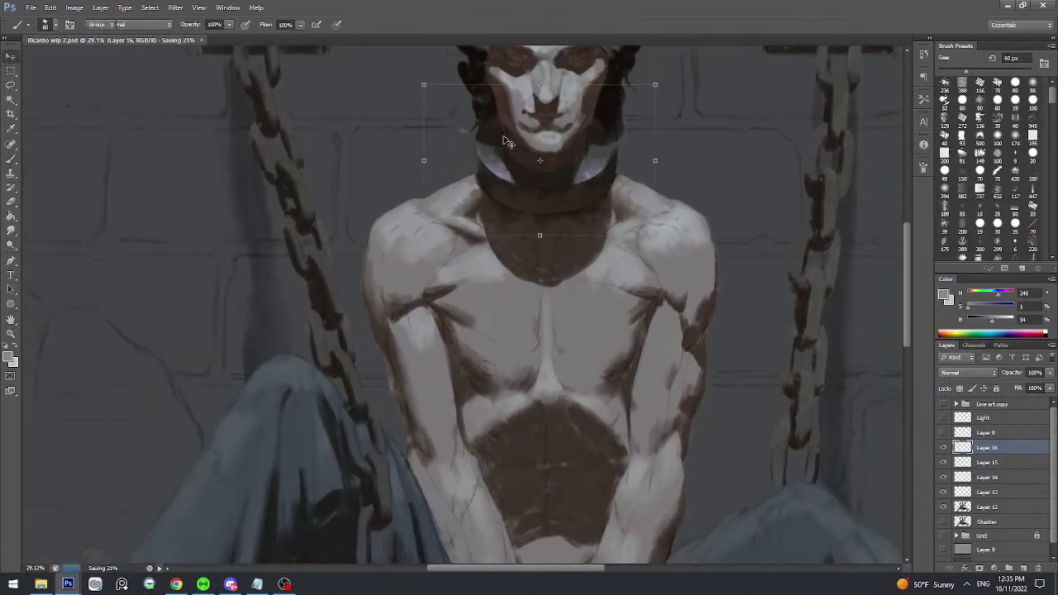
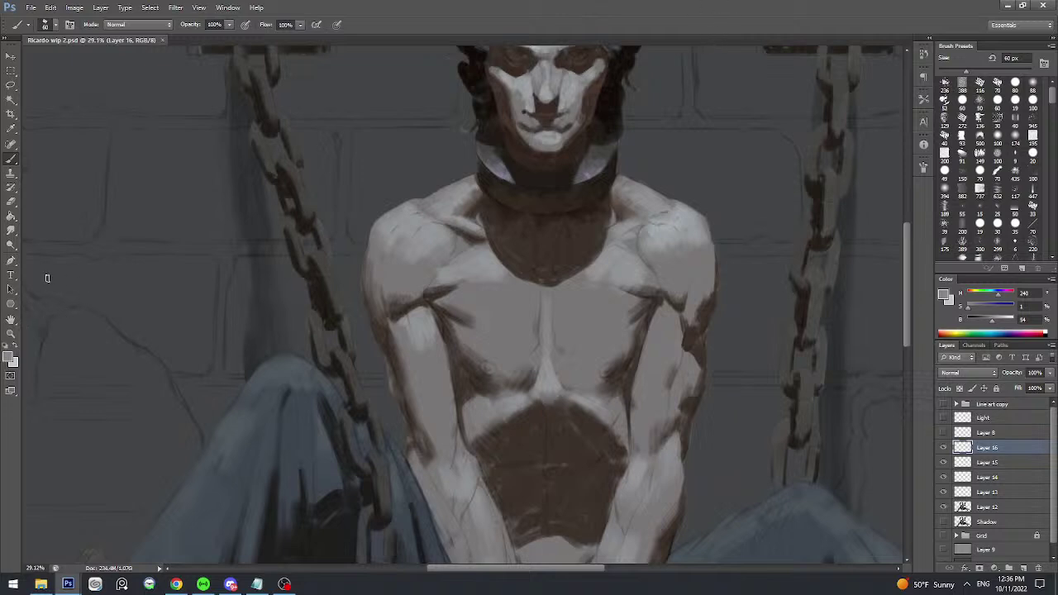
click(186, 585)
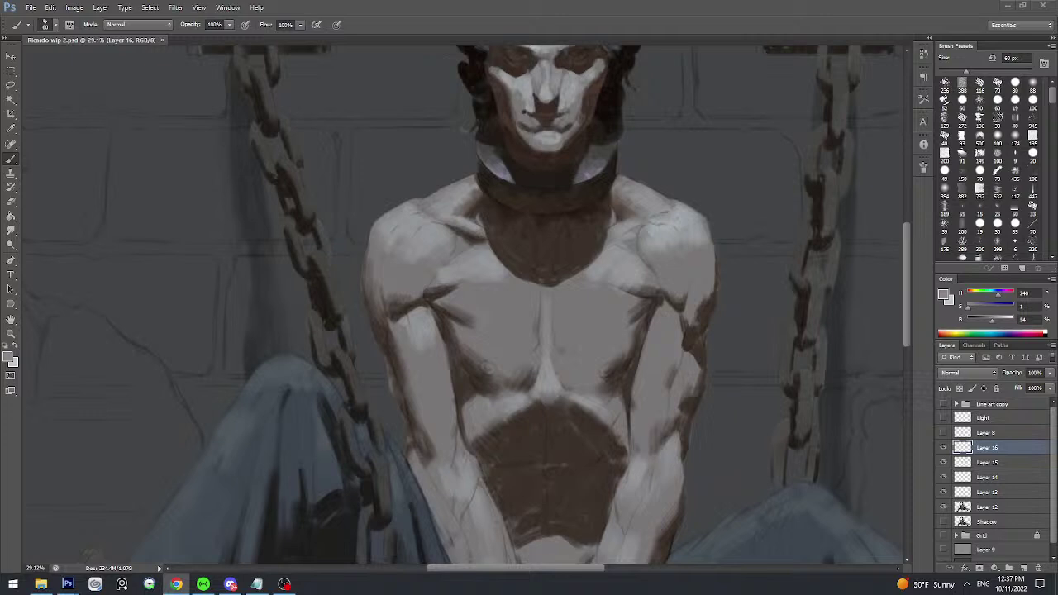
- Try to paste the copied reference image into the painting
click(190, 139)
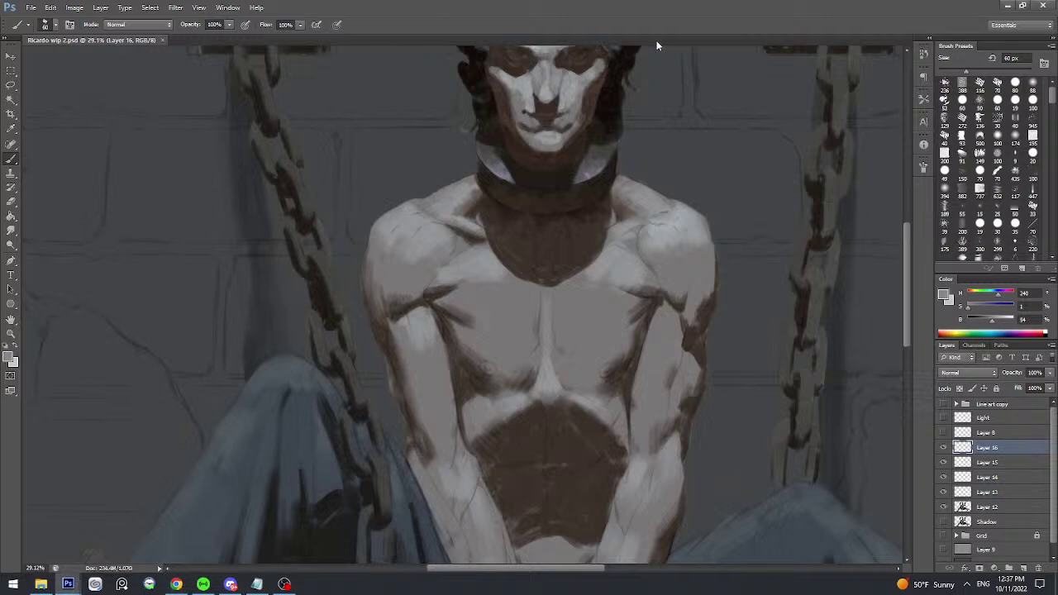
key(alt+Tab)
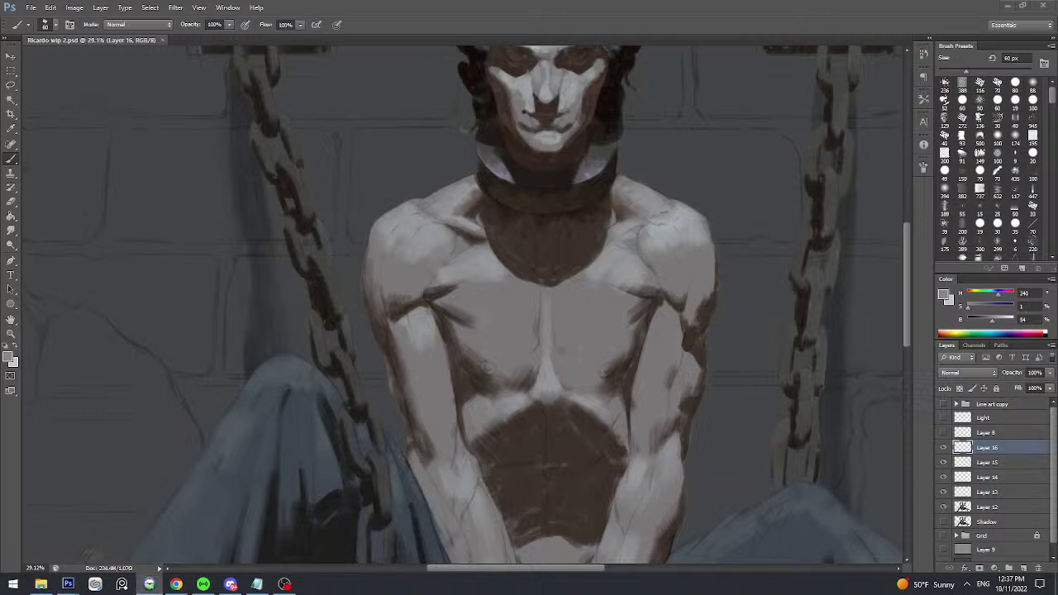
key(alt+Tab)
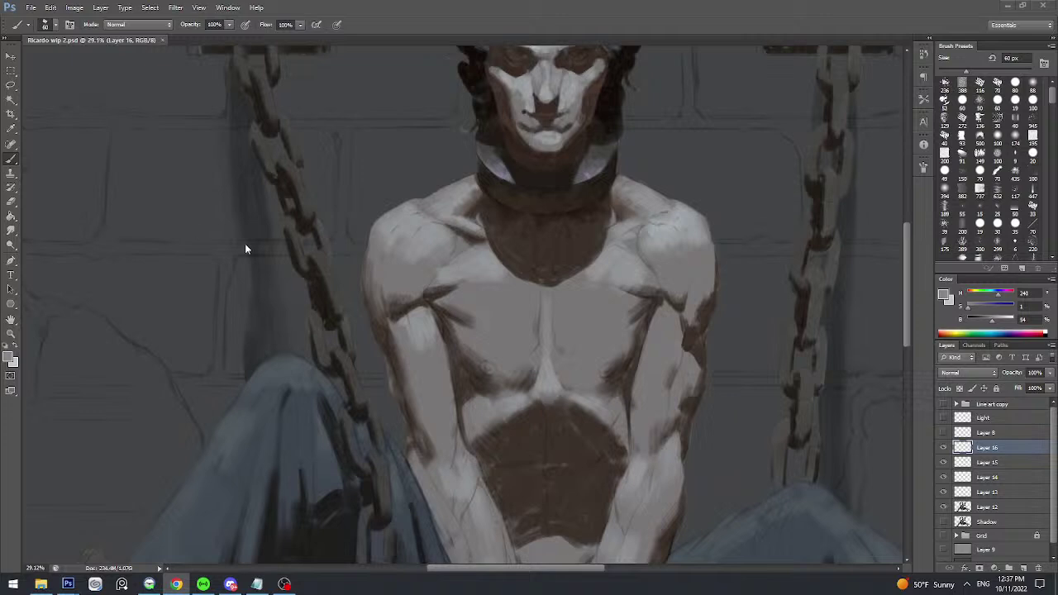
key(alt+Tab)
key(ctrl+v)
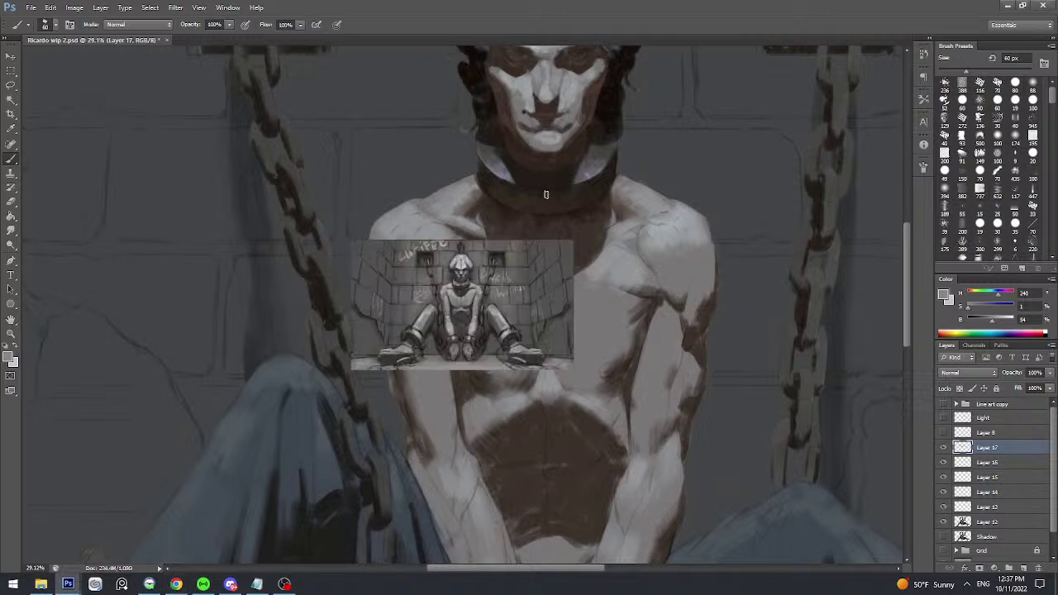
key(ctrl+z)
key(alt+Tab)
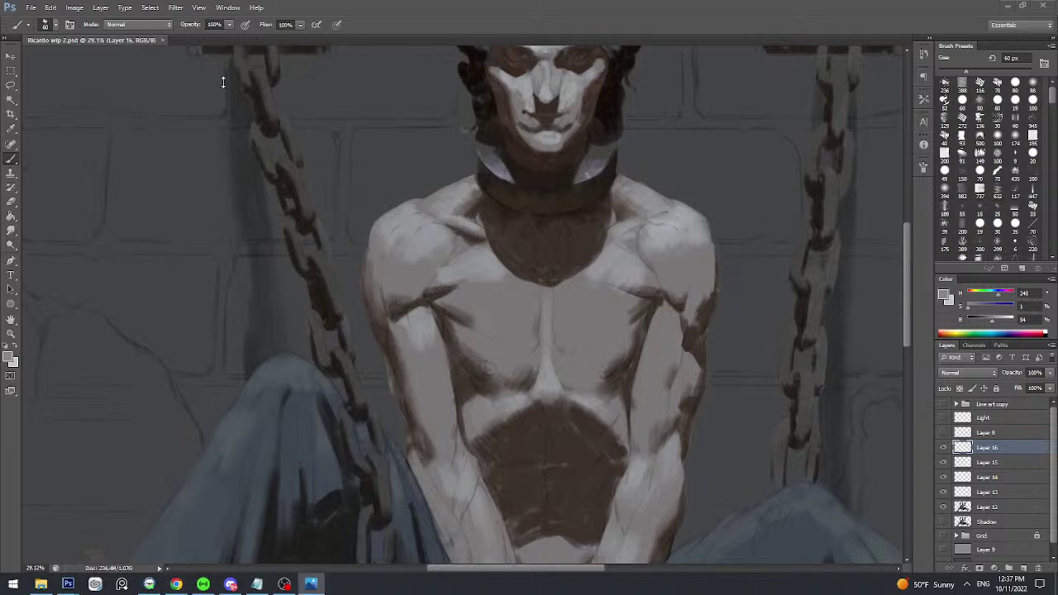
- View the copied pirate artwork full-size in a new clipboard-sized document, 3840 by 2631 pixels, and close it without saving
click(286, 41)
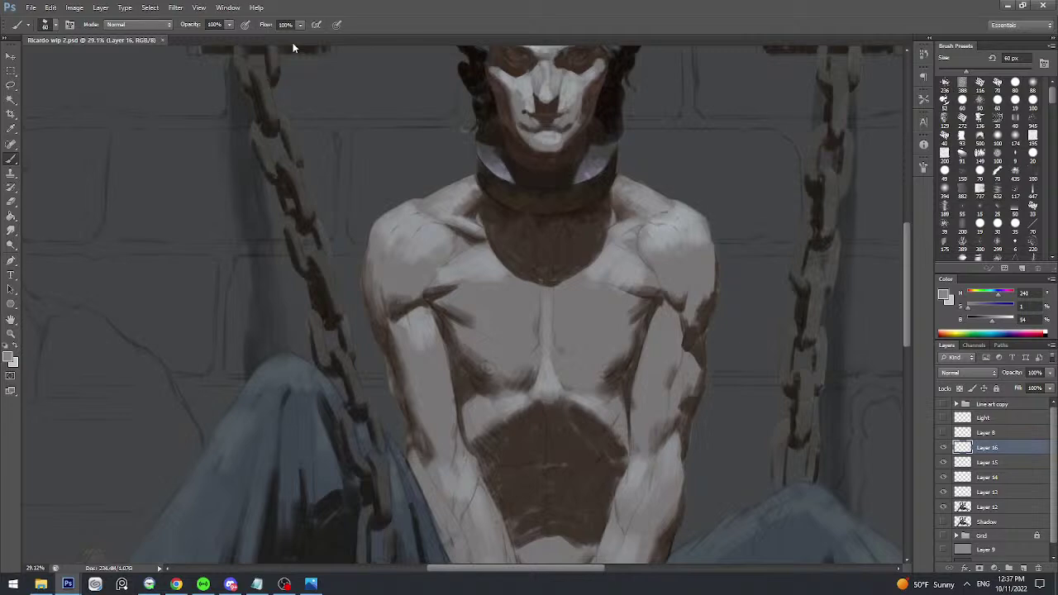
key(ctrl+n)
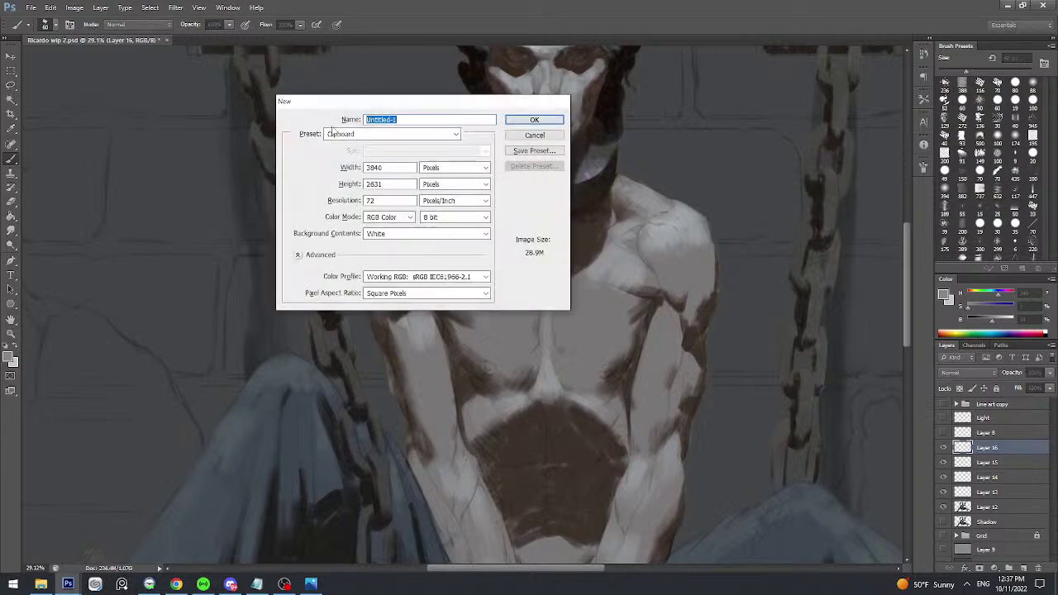
key(Return)
key(ctrl+v)
key(ctrl+0)
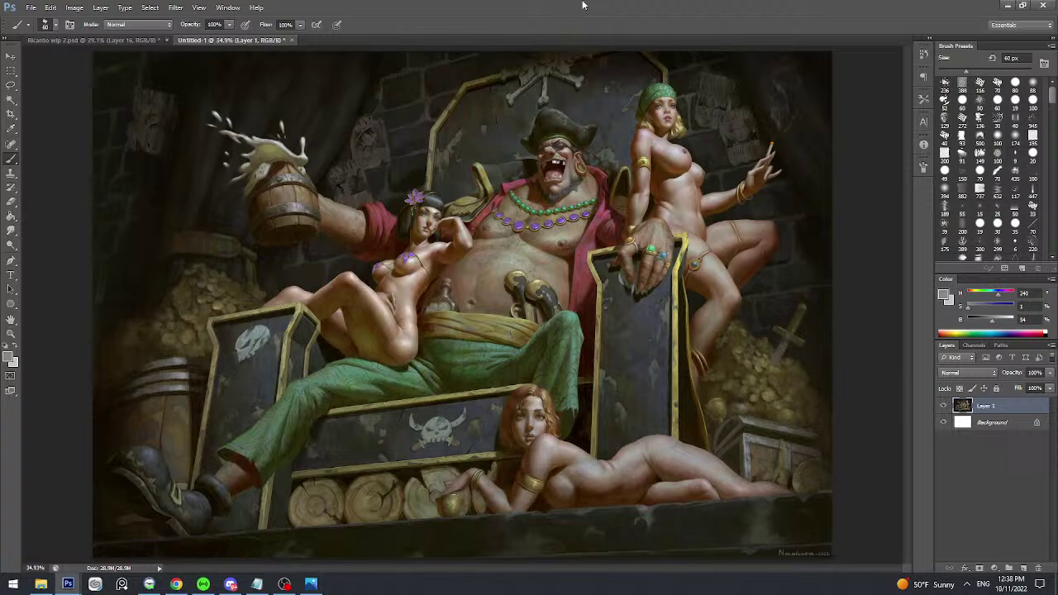
click(292, 39)
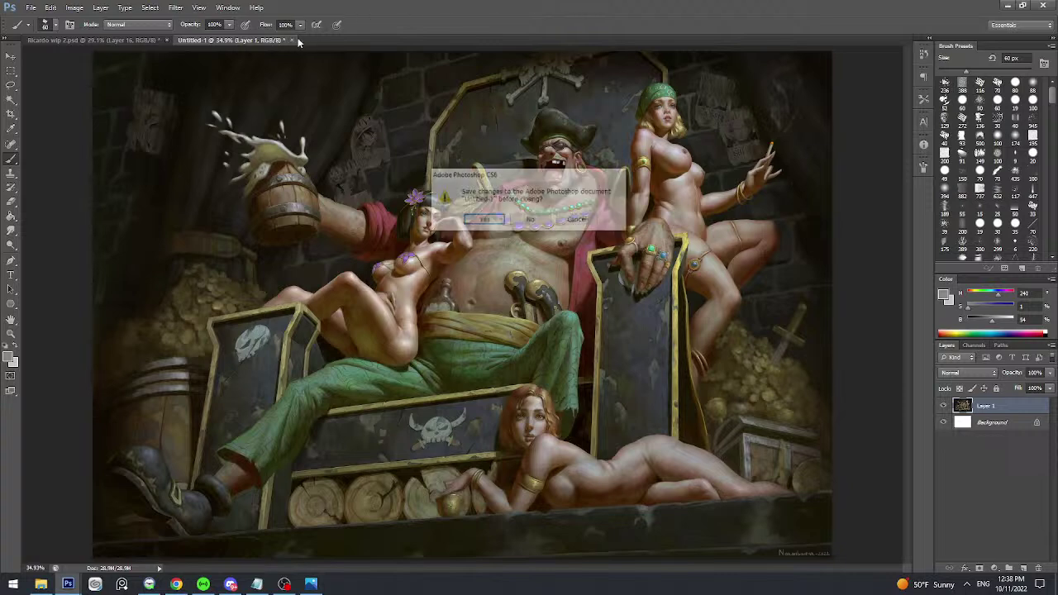
click(577, 219)
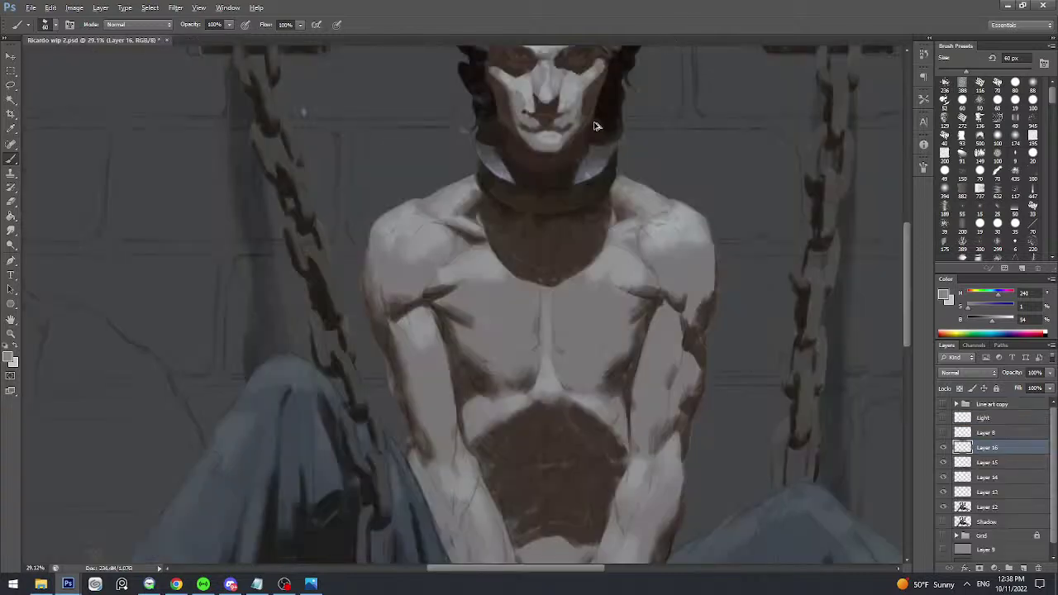
- Paint lighter grey tones on the character's left shoulder with a brush of up to 90 px and colours sampled from the skin
key(])
scroll(633, 161, down, 1)
drag(634, 199, 634, 163)
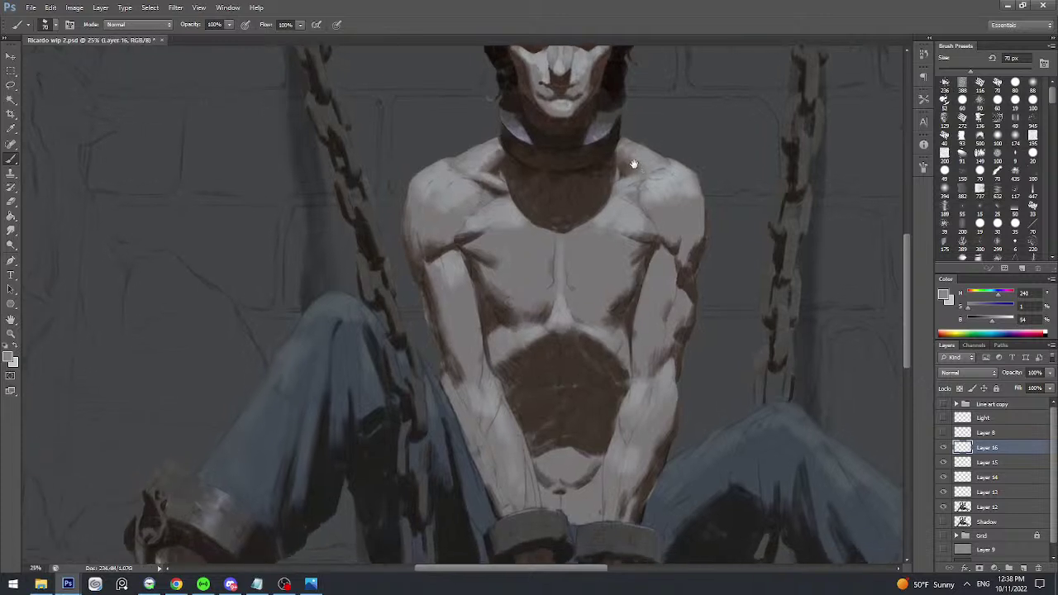
scroll(633, 164, up, 2)
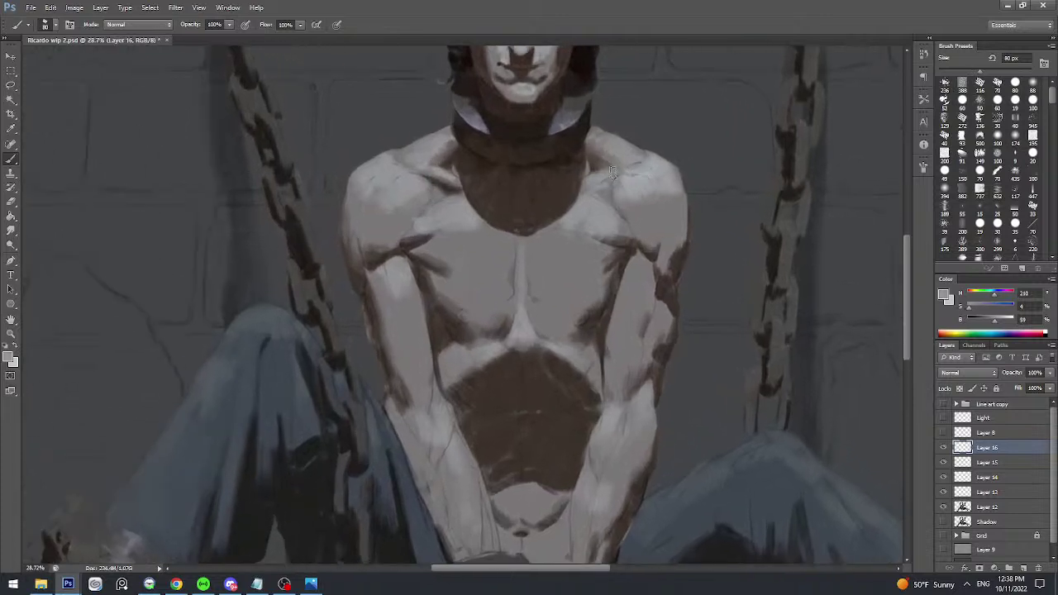
scroll(631, 184, up, 1)
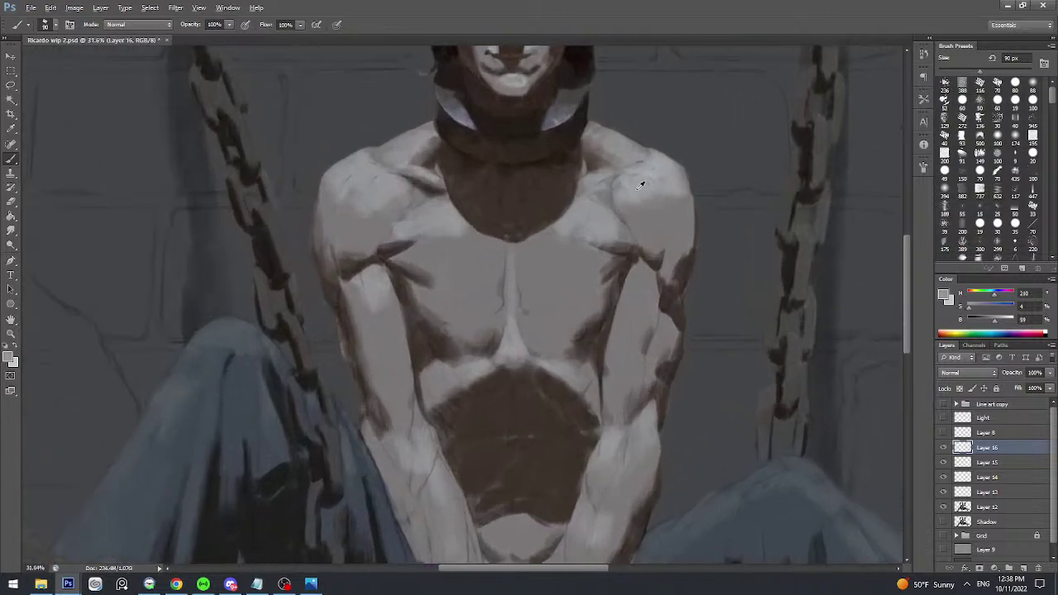
alt+click(639, 185)
scroll(667, 165, down, 1)
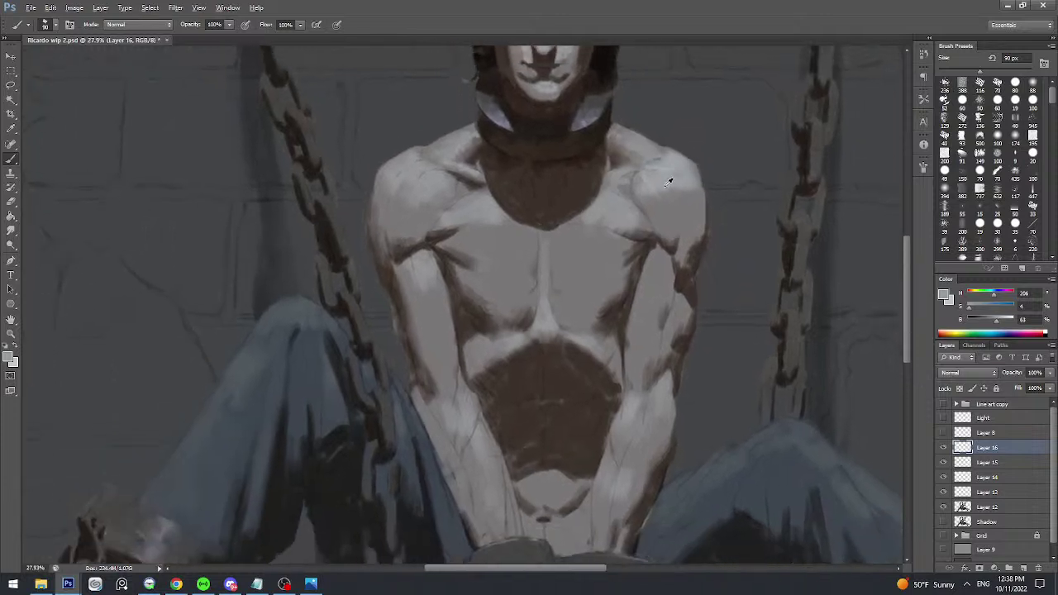
alt+click(664, 182)
- Blend the light top of the character's left shoulder into the mid-grey deltoid using sampled skin tones
drag(649, 188, 658, 212)
alt+click(641, 192)
alt+click(662, 217)
alt+click(680, 191)
drag(680, 214, 686, 195)
drag(687, 195, 654, 160)
alt+click(701, 179)
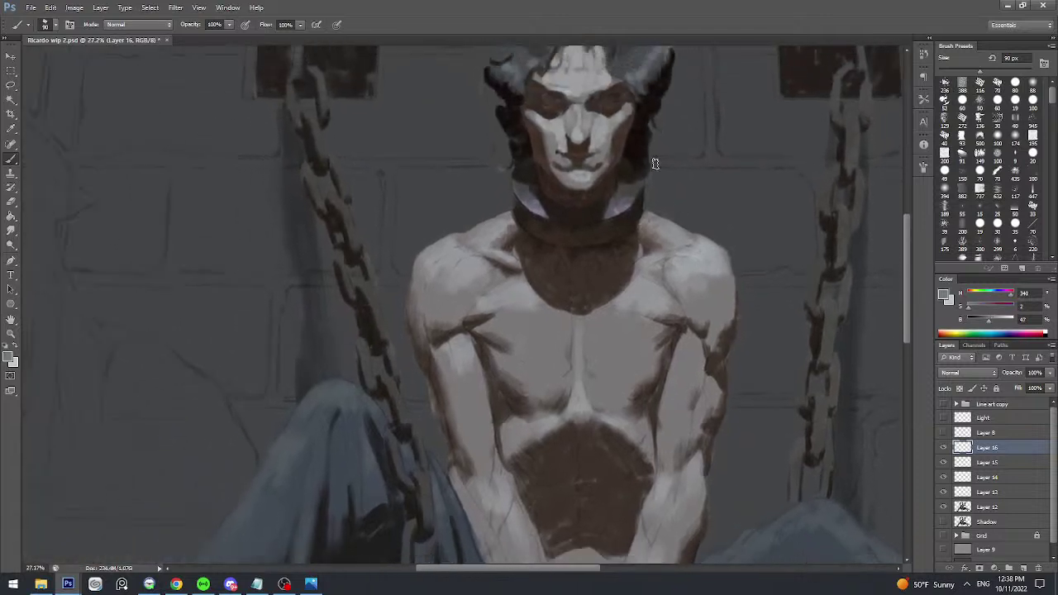
- Paint sampled dark brown shadow along the outer edge of the character's left upper arm with a 45 to 60 px brush
alt+click(542, 125)
drag(701, 215, 717, 187)
mouse_move(716, 186)
mouse_down()
mouse_move(691, 198)
mouse_move(720, 206)
mouse_up()
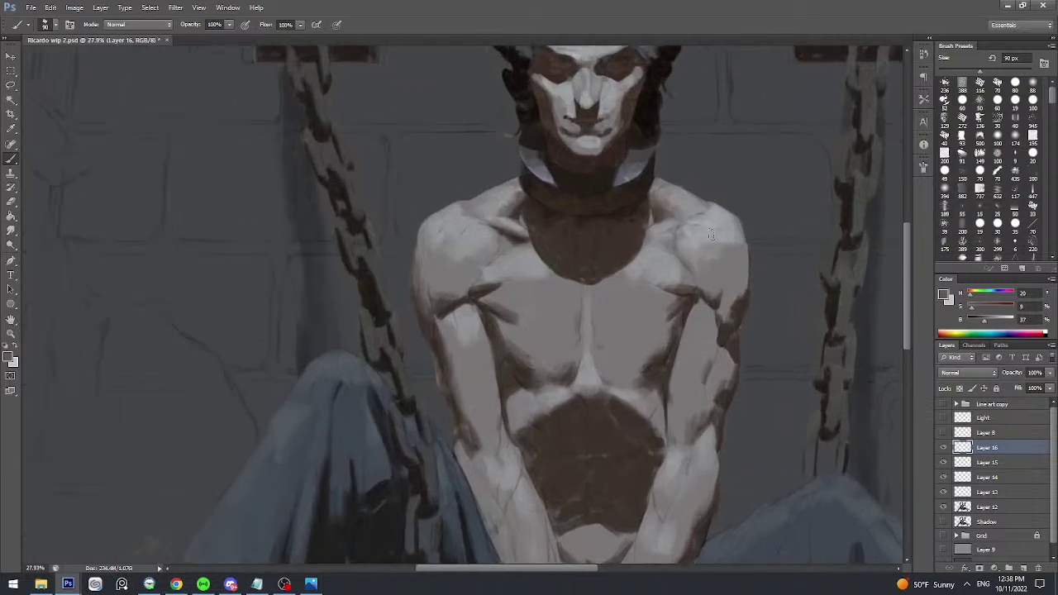
alt+click(730, 292)
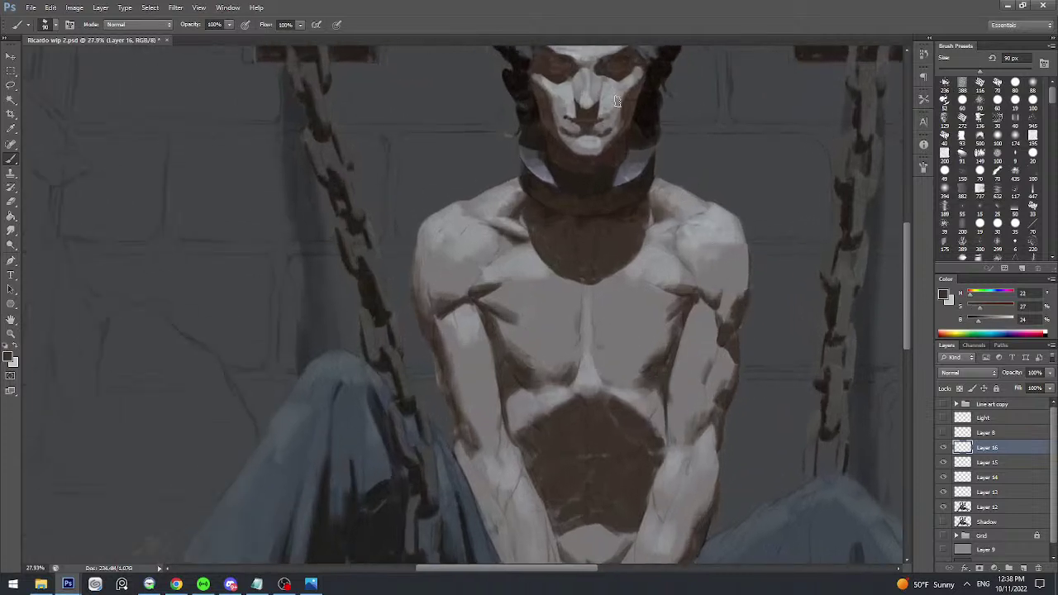
alt+click(548, 99)
drag(711, 276, 691, 229)
scroll(712, 272, up, 2)
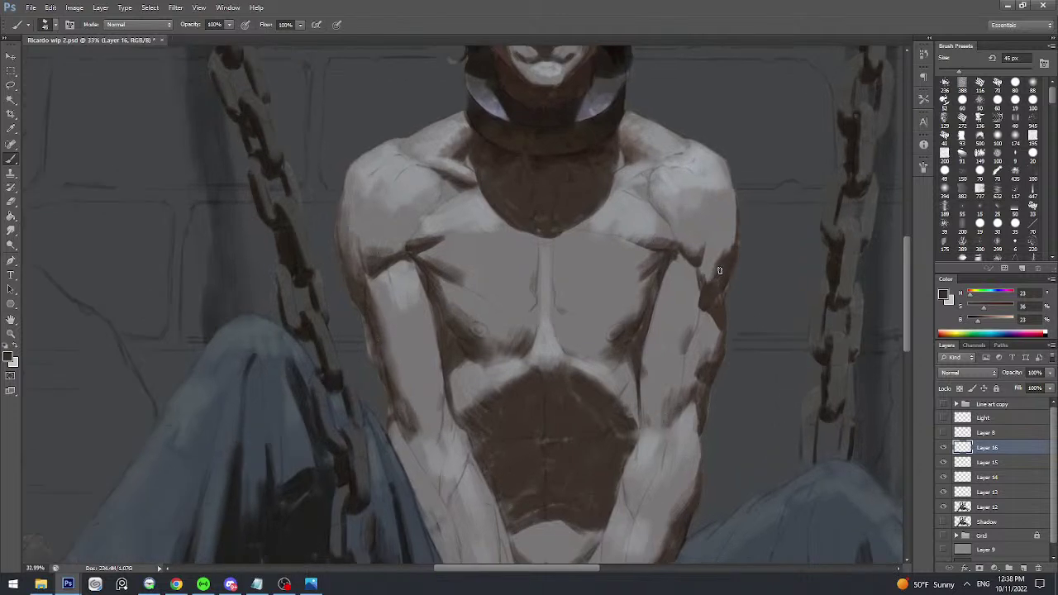
mouse_move(724, 259)
mouse_down()
mouse_move(732, 234)
mouse_move(735, 246)
mouse_up()
alt+click(732, 235)
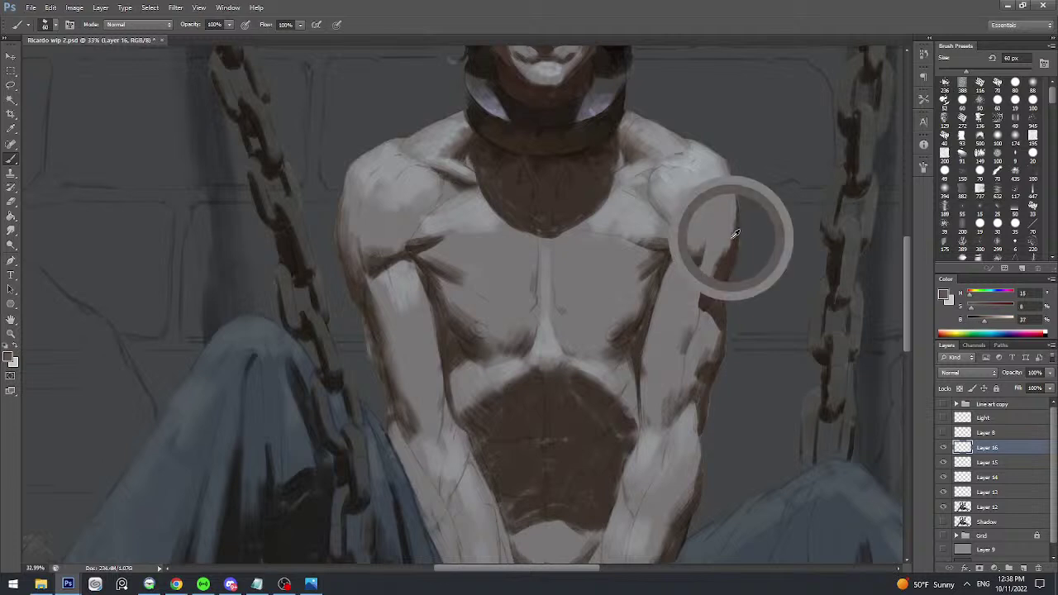
alt+click(721, 261)
alt+click(722, 258)
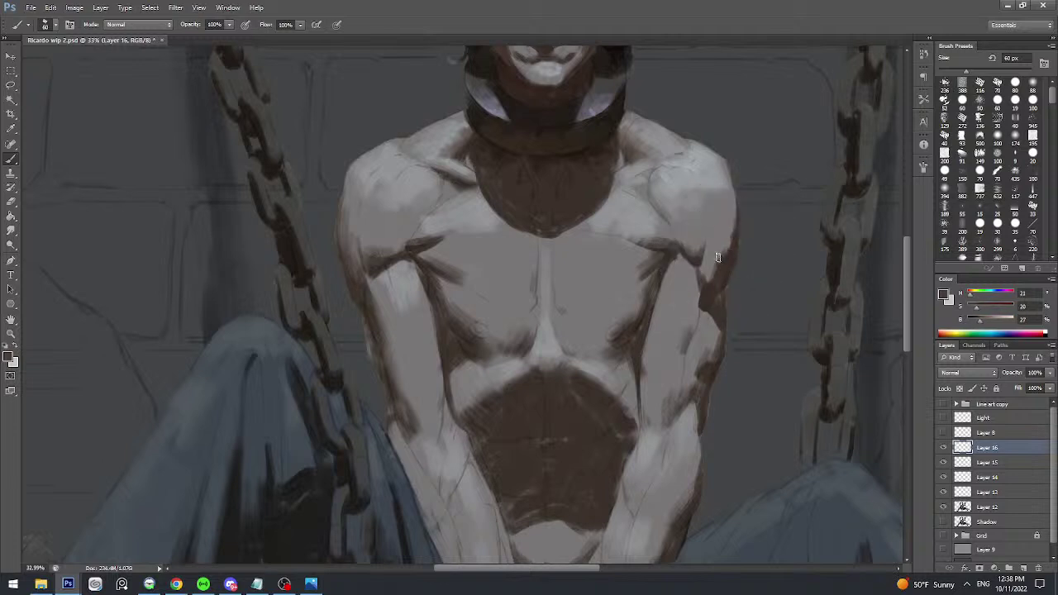
- Sample the mid-grey skin tone, add a new layer above Layer 16, and enlarge the brush to 150 px
scroll(722, 239, down, 2)
alt+click(729, 274)
key(bracketright)
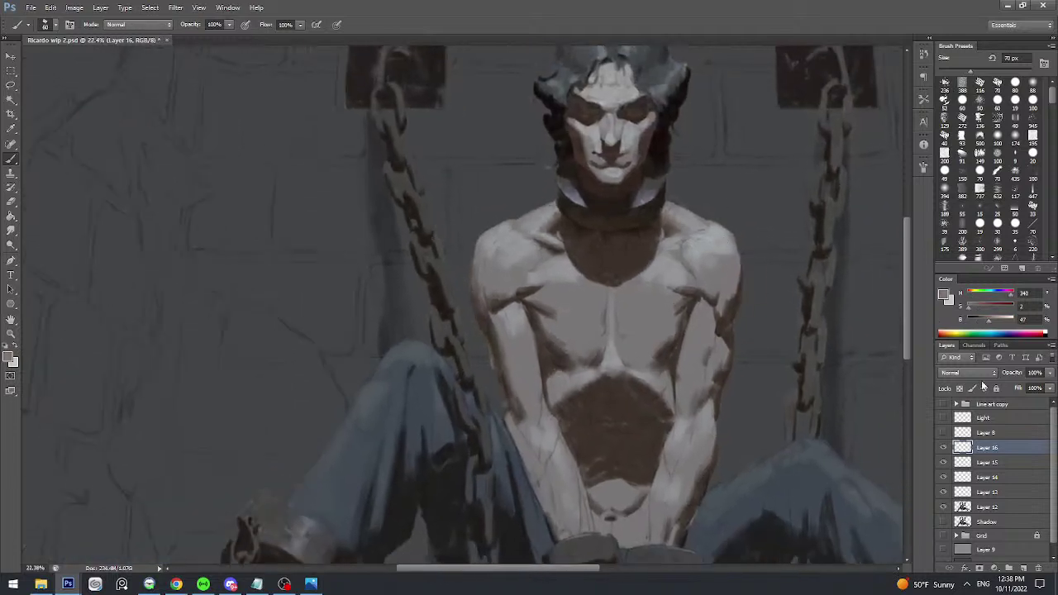
click(1024, 569)
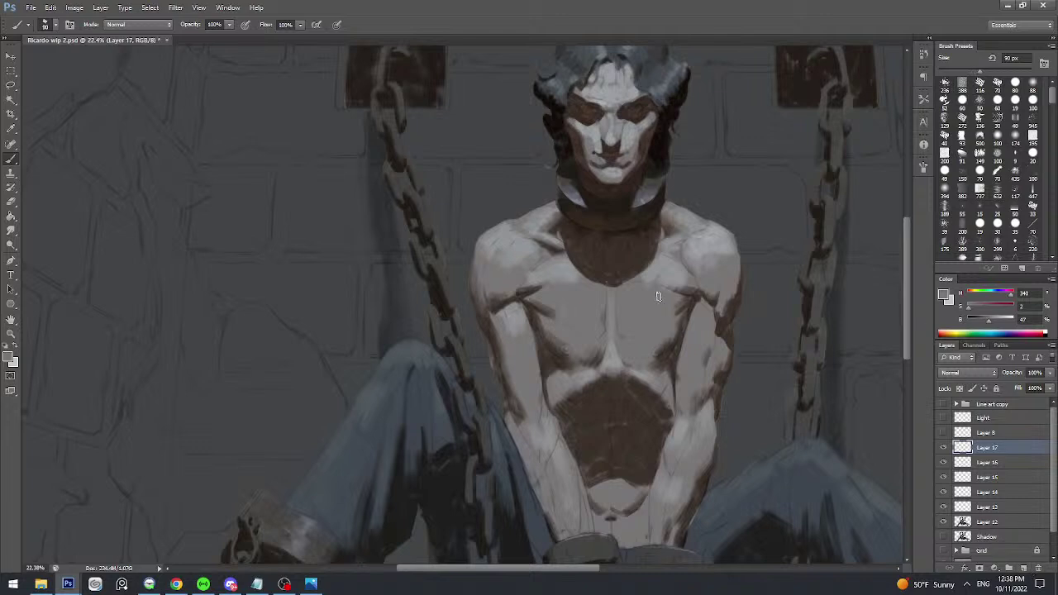
key(bracketright)
key(bracketright)
key(bracketright)
- Mix a muted purple-grey brush colour with hue 300, saturation 6 and brightness 43 for the chest
click(984, 321)
click(974, 294)
ctrl+click(605, 295)
drag(603, 333, 598, 283)
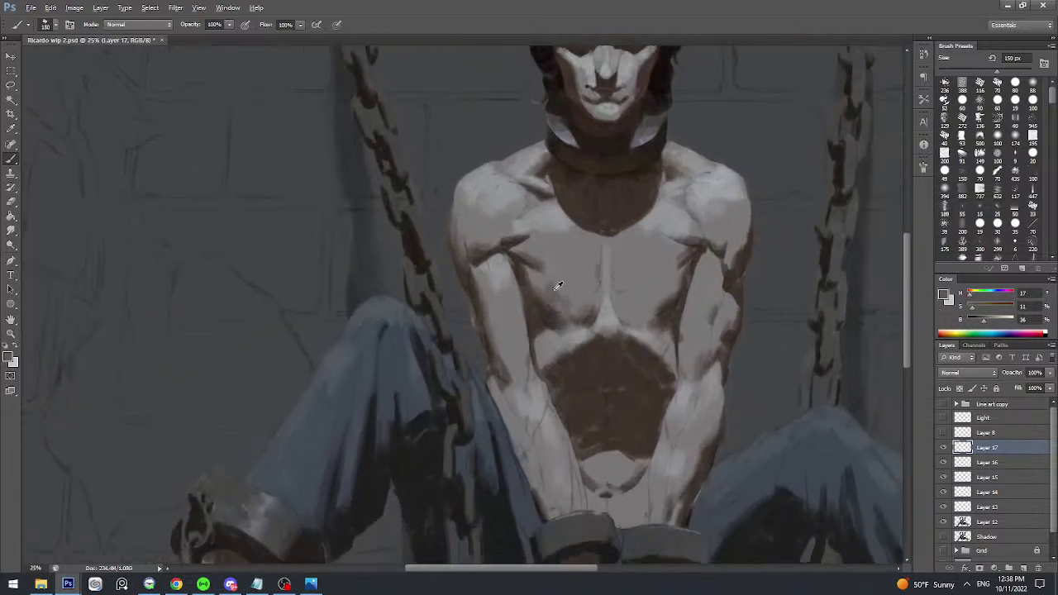
alt+click(560, 286)
alt+click(685, 249)
click(986, 319)
drag(1003, 295, 1004, 295)
click(972, 308)
- Paint the muted purple tone over both pectorals with the 150 px brush, resampling the tint from the chest
mouse_move(635, 289)
mouse_down()
mouse_move(647, 300)
mouse_move(657, 279)
mouse_move(626, 303)
mouse_move(639, 309)
mouse_move(558, 287)
mouse_move(578, 306)
mouse_up()
key(ctrl+alt+z)
alt+click(644, 304)
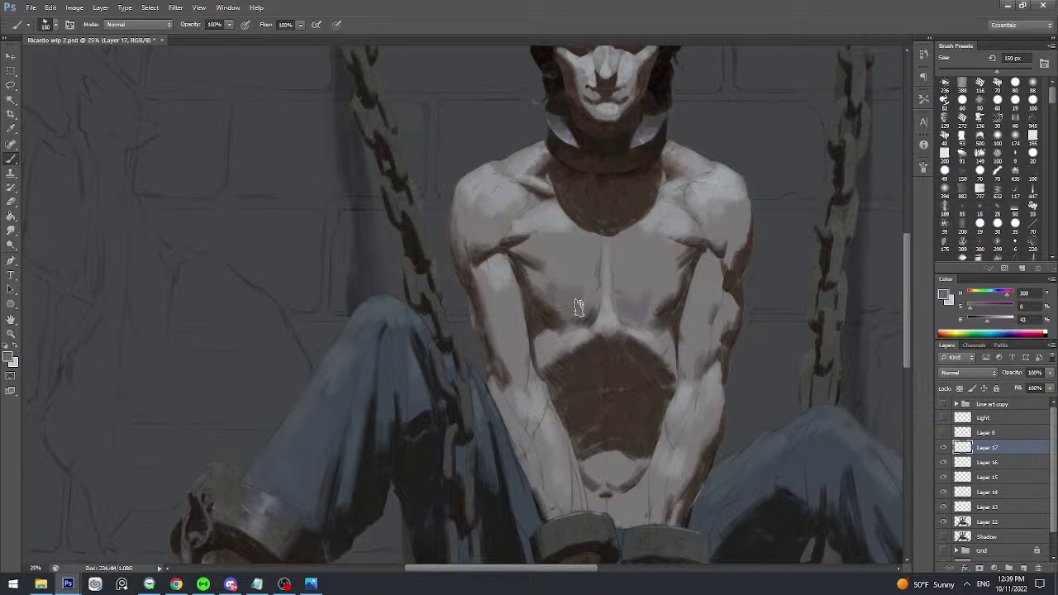
alt+click(638, 314)
drag(640, 295, 670, 277)
alt+click(569, 295)
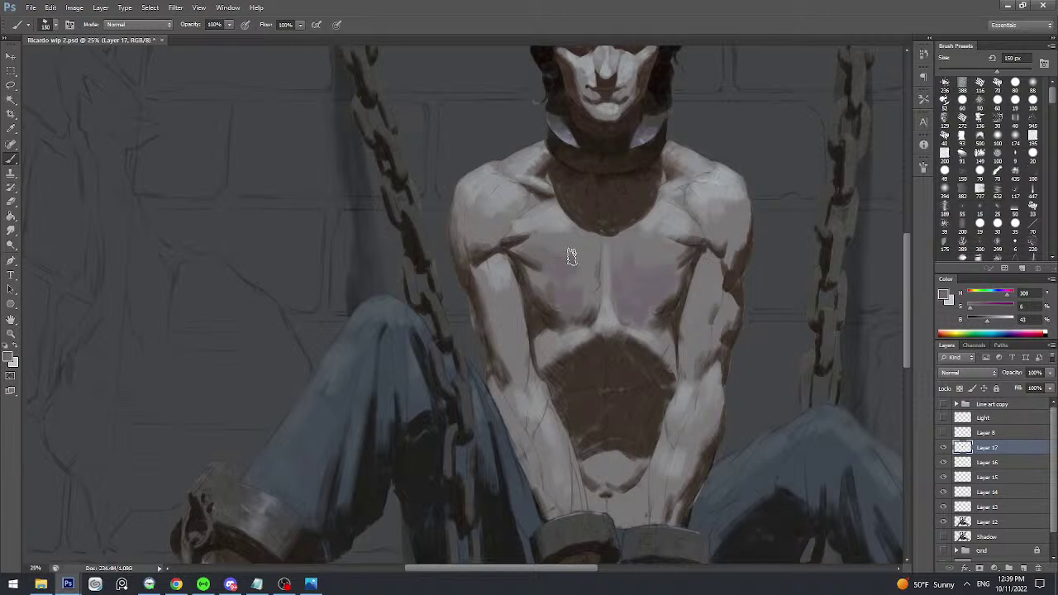
- Extend the purple tint over the chest and upper ribs with the brush reduced to 80 and 70 px
key(bracketleft)
key(bracketleft)
key(bracketleft)
key(bracketleft)
drag(611, 222, 590, 217)
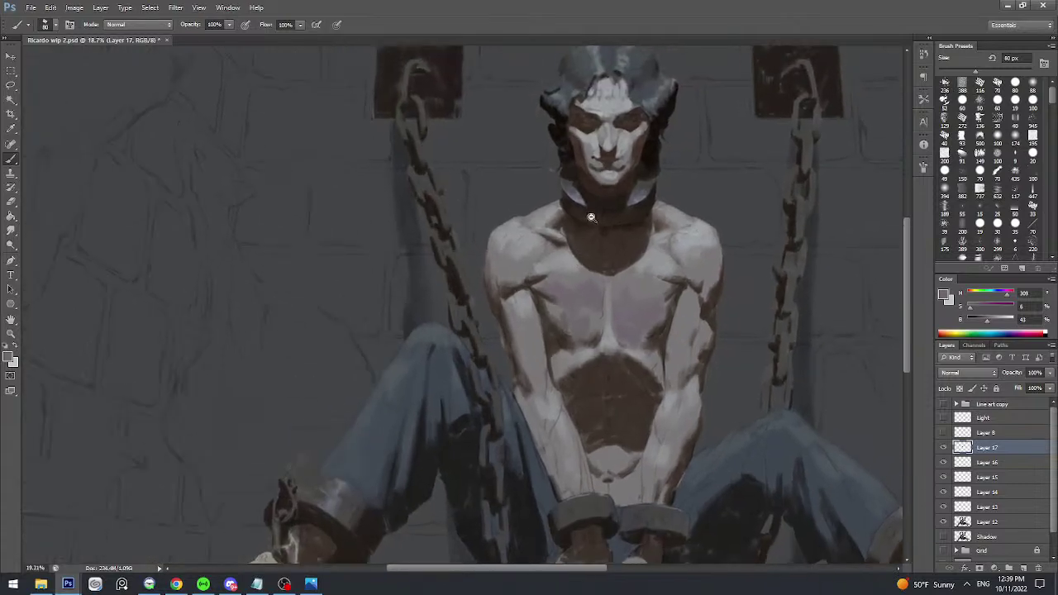
scroll(591, 217, up, 2)
scroll(601, 273, up, 1)
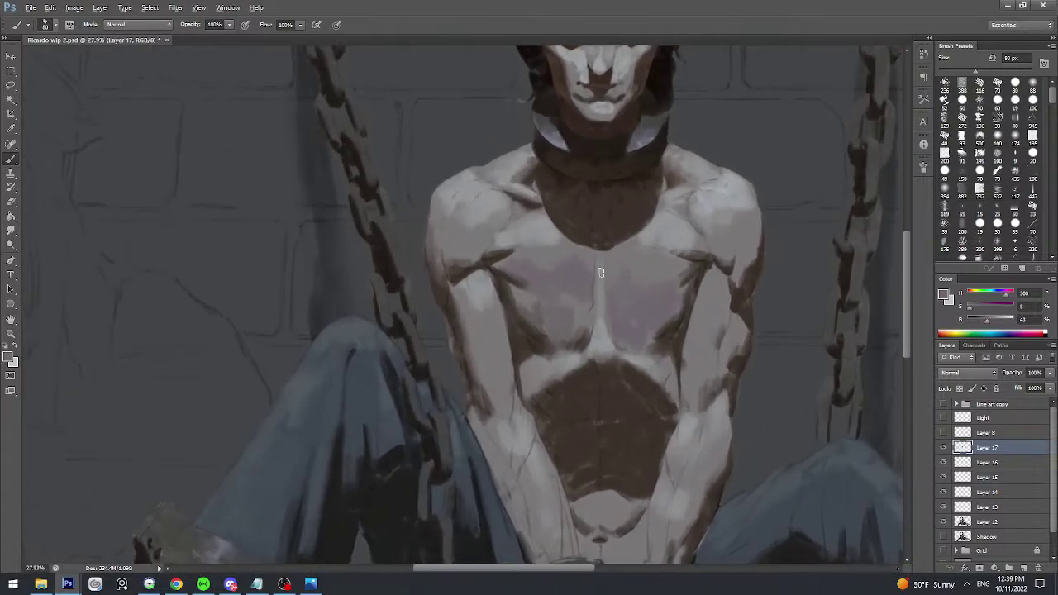
key(bracketleft)
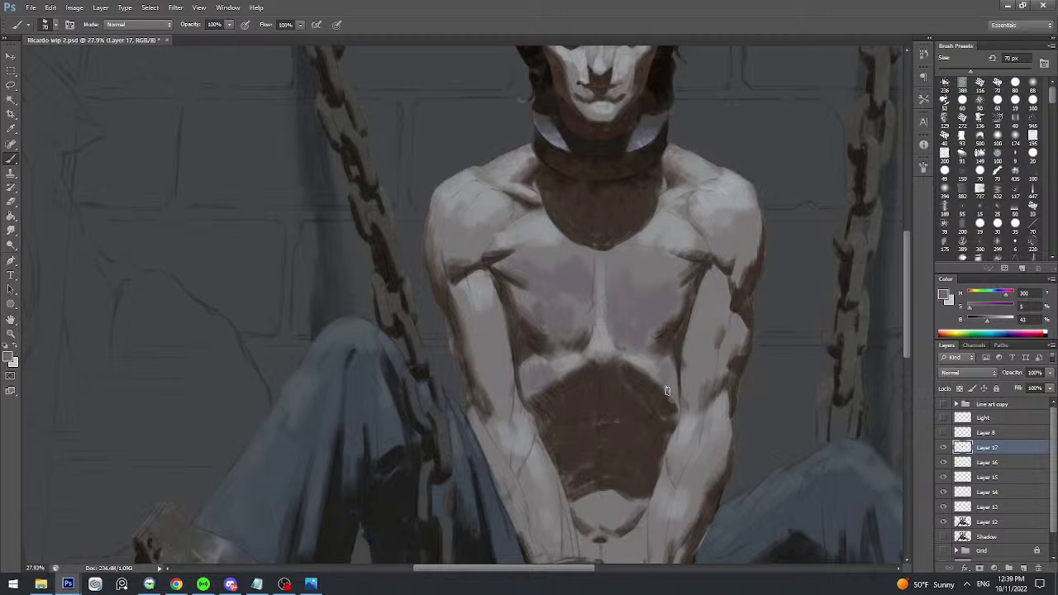
scroll(676, 376, down, 1)
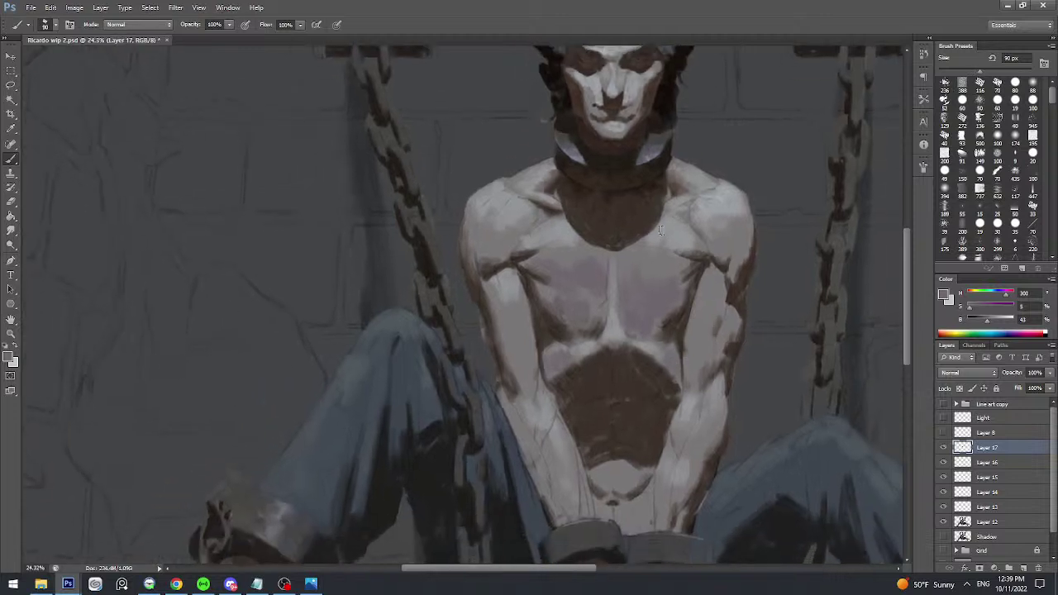
- Tint both shoulders with the muted purple tone using a 90 px brush, and save the painting
key(bracketright)
key(bracketright)
scroll(472, 229, up, 1)
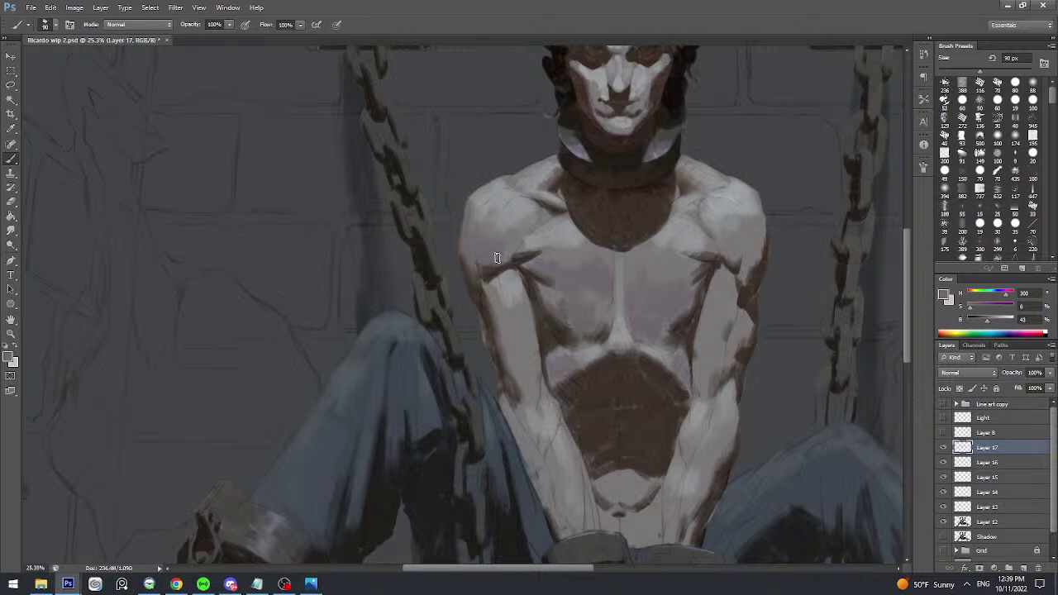
drag(572, 214, 574, 180)
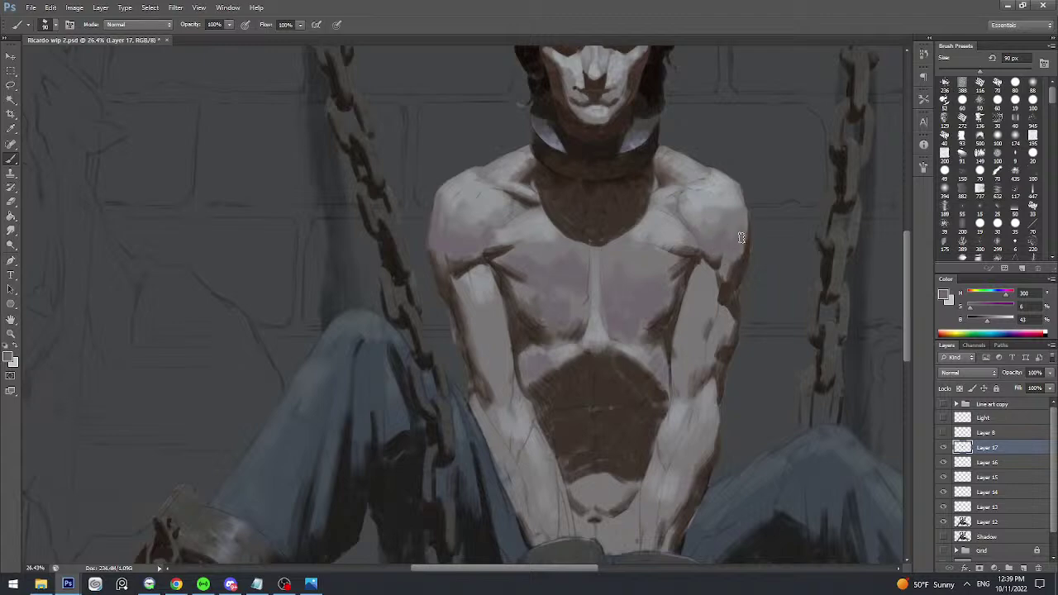
scroll(741, 183, down, 4)
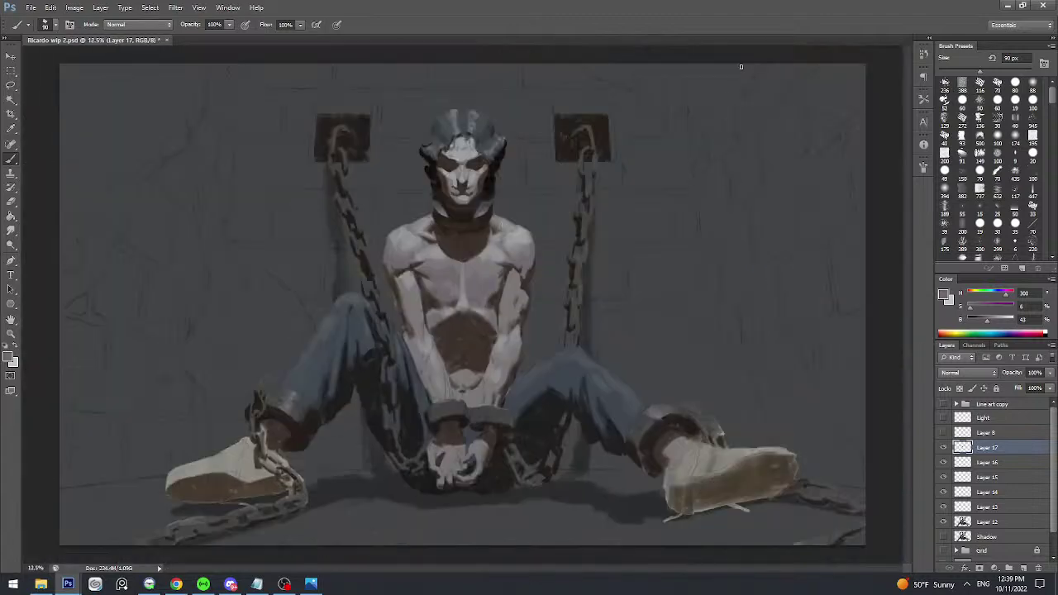
key(ctrl+s)
- Tint the character's left upper arm with the muted purple tone using a 125 px brush
scroll(521, 212, up, 3)
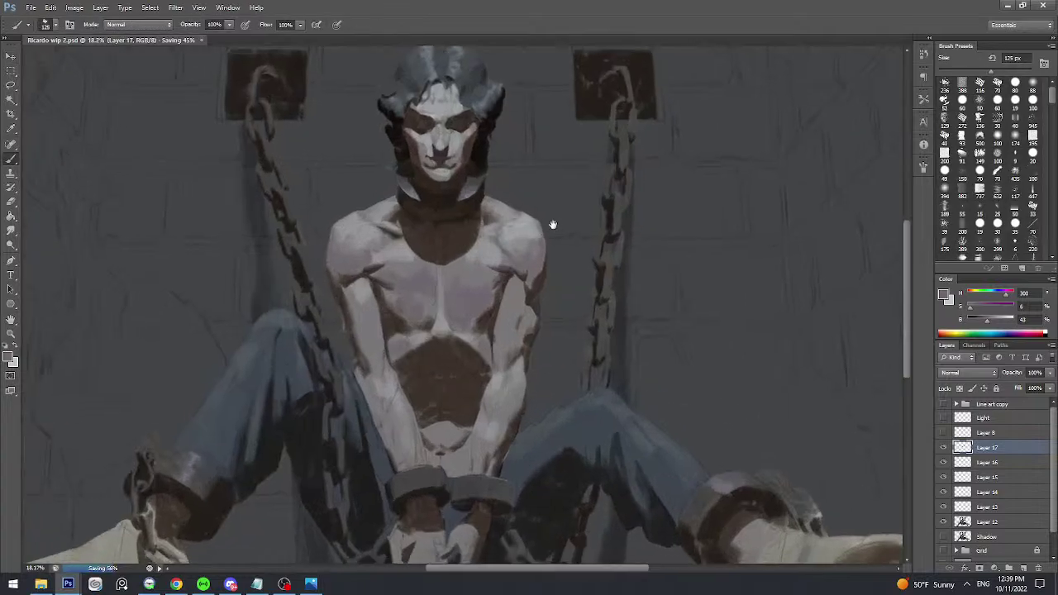
scroll(569, 194, up, 2)
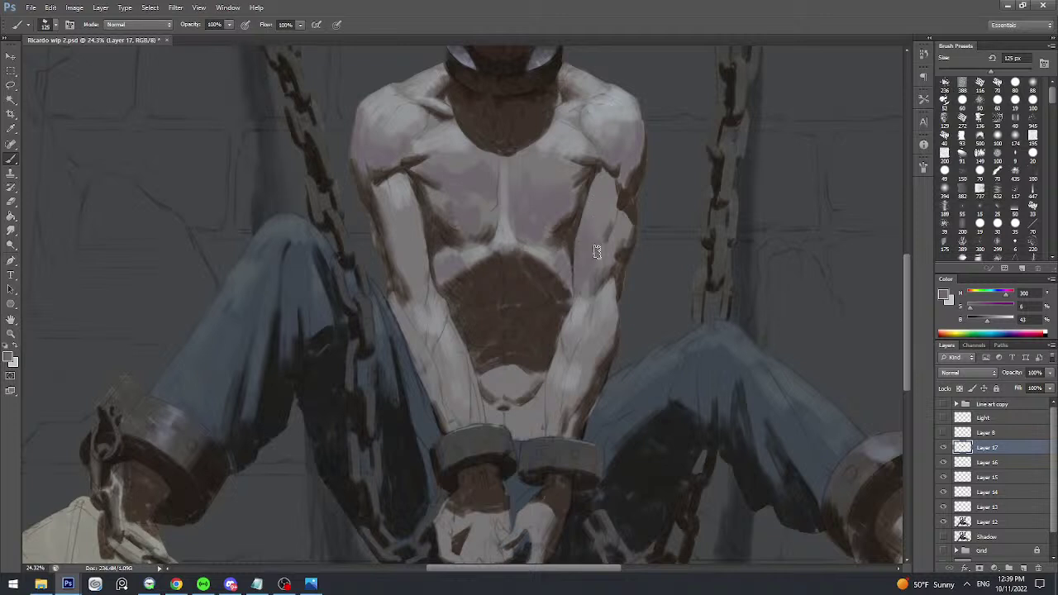
scroll(620, 227, down, 1)
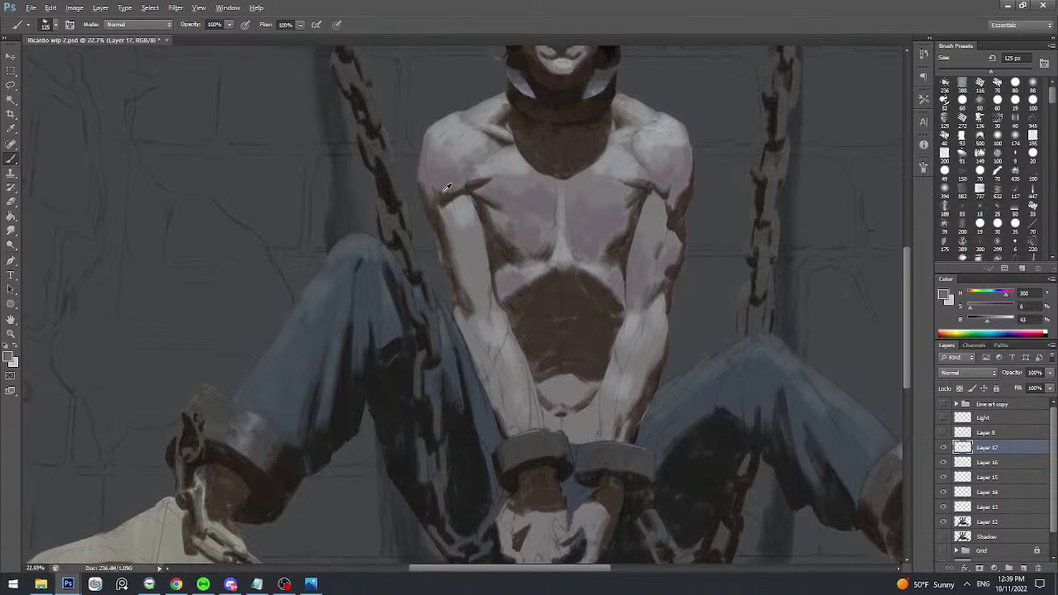
- Shade the character's right upper arm with muted tones sampled from the shoulder and arm, using the 125 px brush
alt+click(443, 188)
alt+click(450, 232)
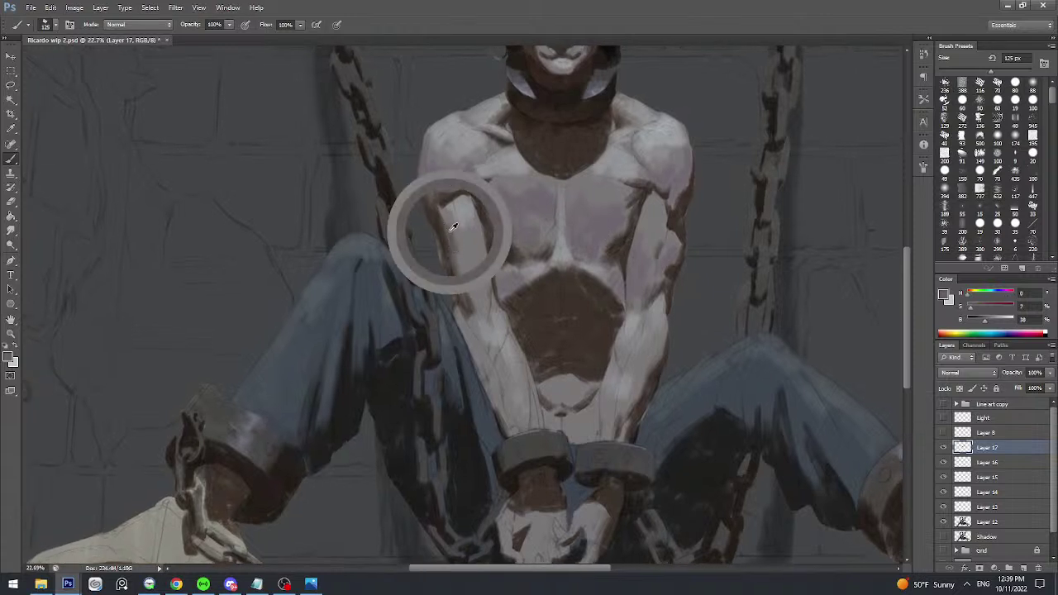
mouse_move(461, 287)
mouse_down()
mouse_move(466, 305)
mouse_move(480, 305)
mouse_move(479, 272)
mouse_move(485, 282)
mouse_up()
alt+click(475, 279)
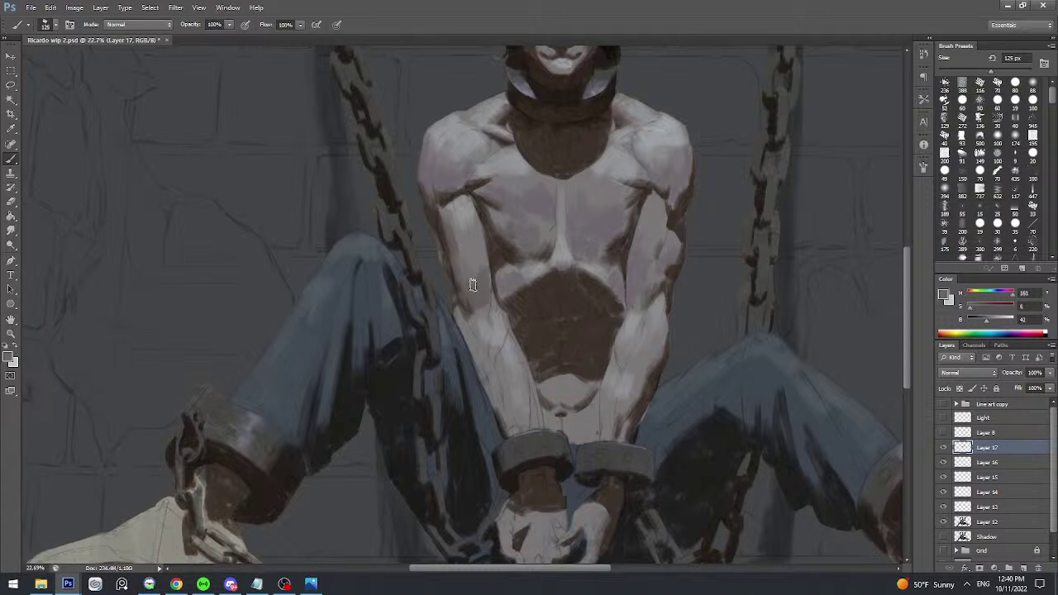
alt+click(466, 230)
alt+click(454, 247)
drag(474, 297, 452, 179)
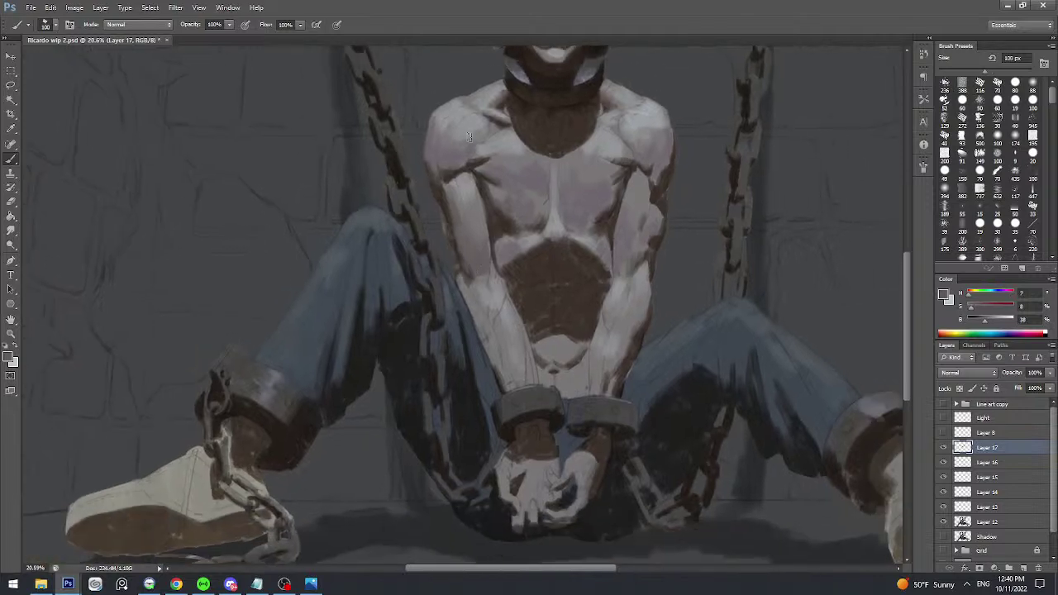
- Refine the shading along the character's right upper arm with the brush reduced to 70 px
key([)
key([)
key([)
key([)
drag(642, 214, 665, 146)
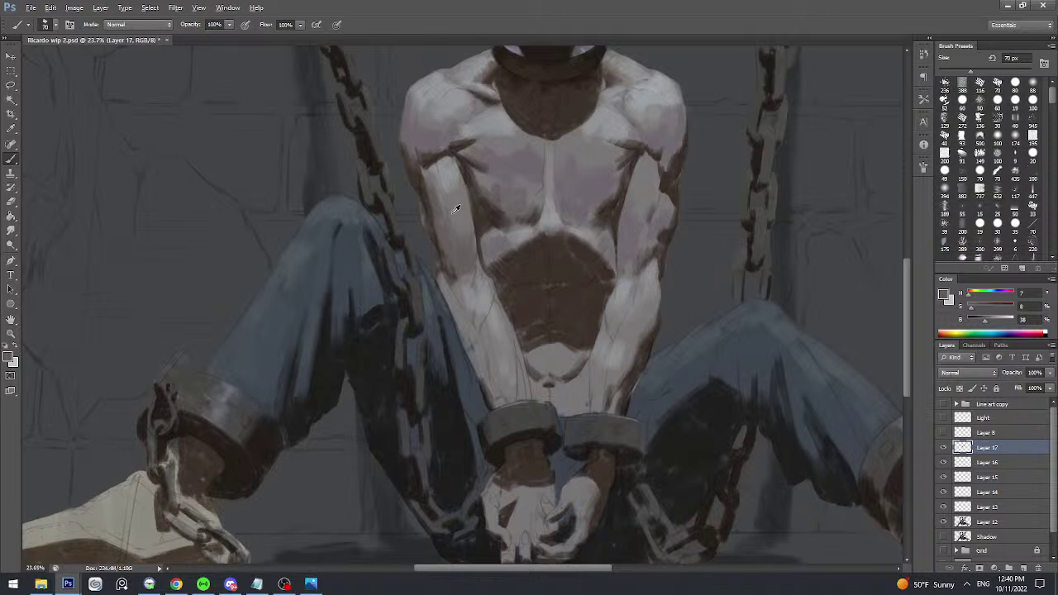
drag(437, 207, 441, 254)
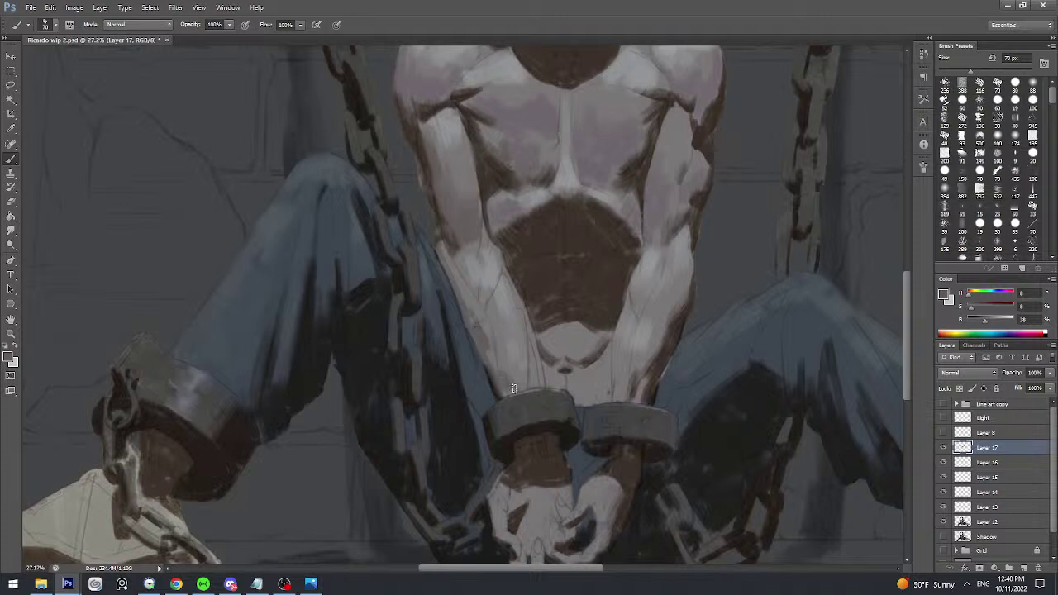
- Shade the character's right forearm from elbow to wrist with the 70 px brush, resampling nearby skin tones
alt+click(491, 340)
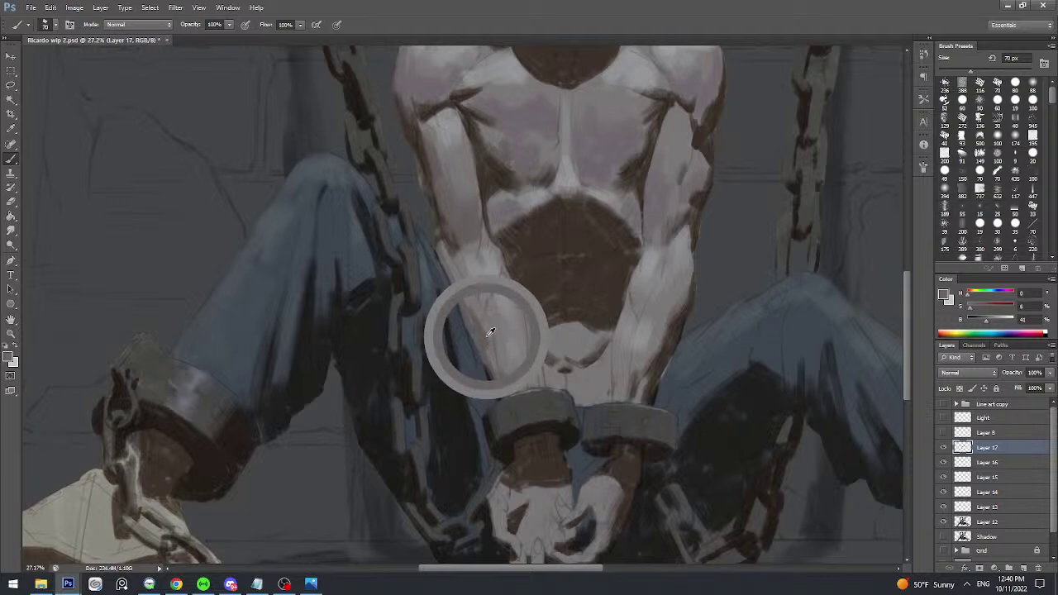
alt+click(511, 384)
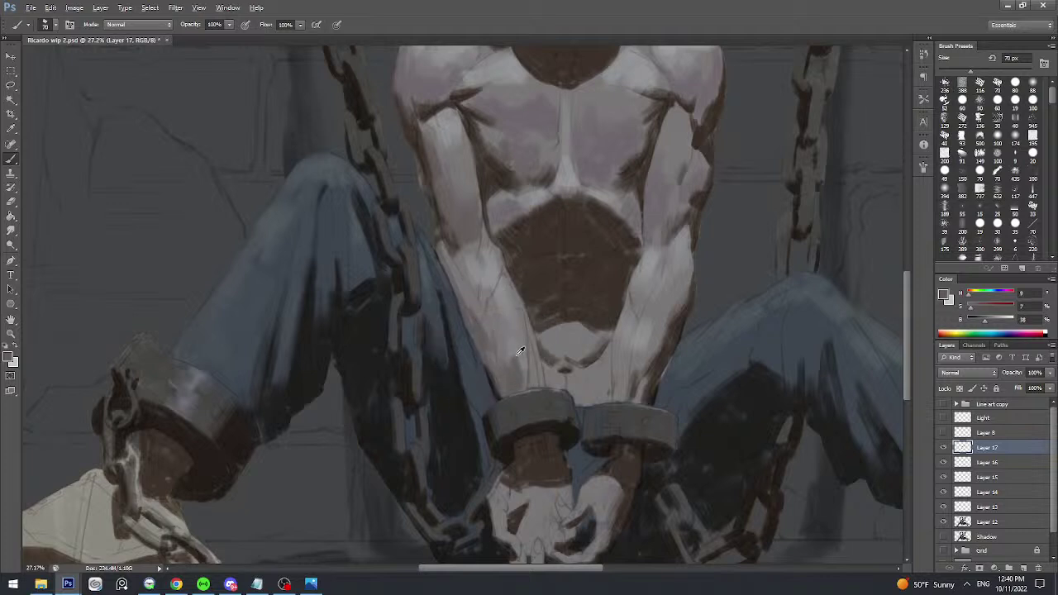
alt+click(520, 353)
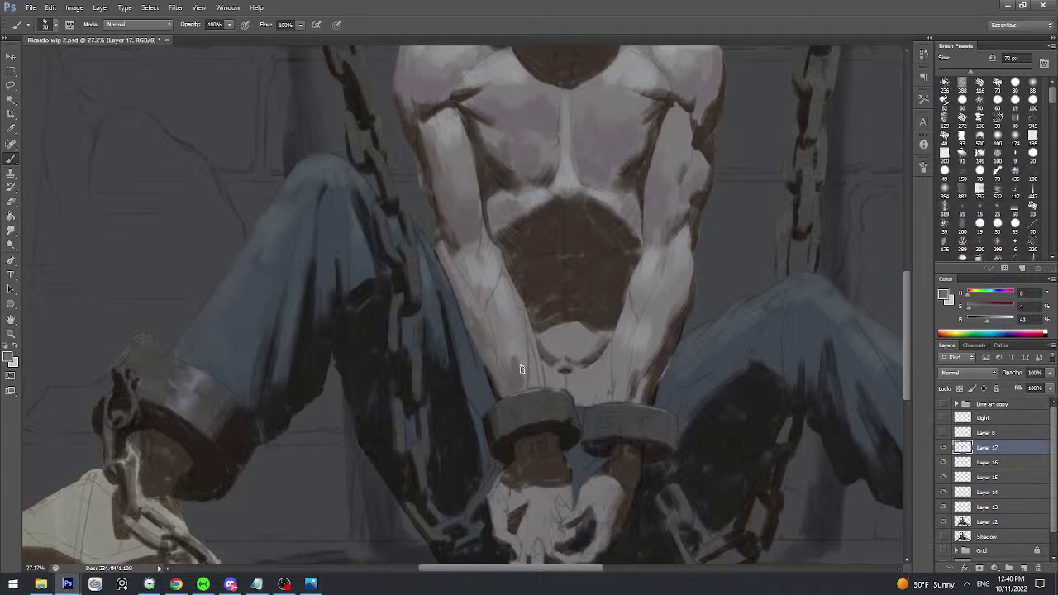
alt+click(476, 299)
alt+click(465, 255)
alt+click(472, 260)
mouse_move(468, 266)
mouse_down()
mouse_move(474, 289)
mouse_move(472, 236)
mouse_move(482, 243)
mouse_up()
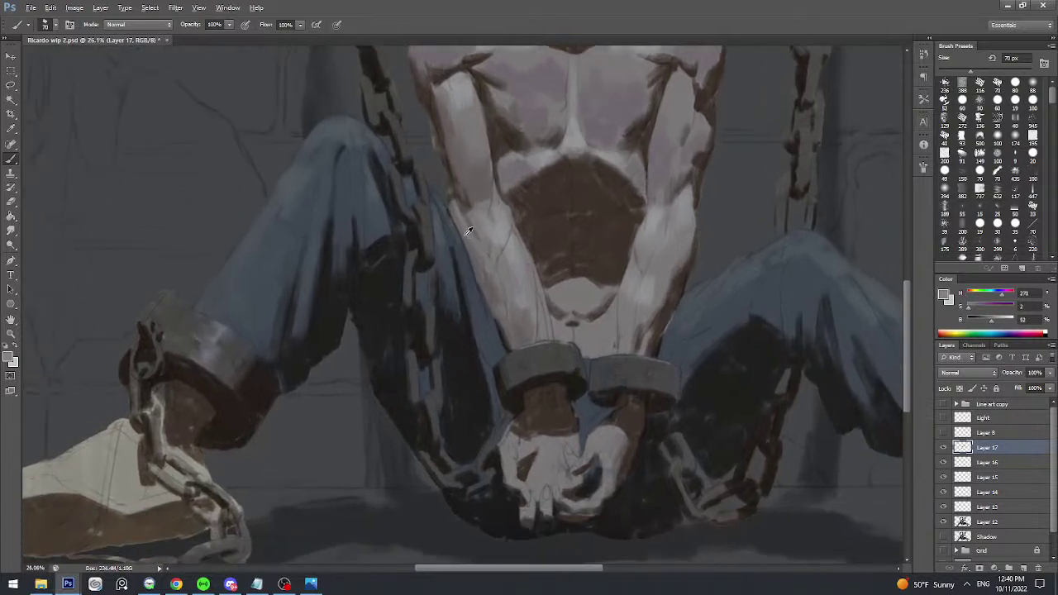
- Shade the character's left forearm down to the wrist with skin tones sampled from the arms, using an 80 px brush
alt+click(482, 180)
key(bracketright)
alt+click(662, 277)
alt+click(659, 274)
alt+click(657, 301)
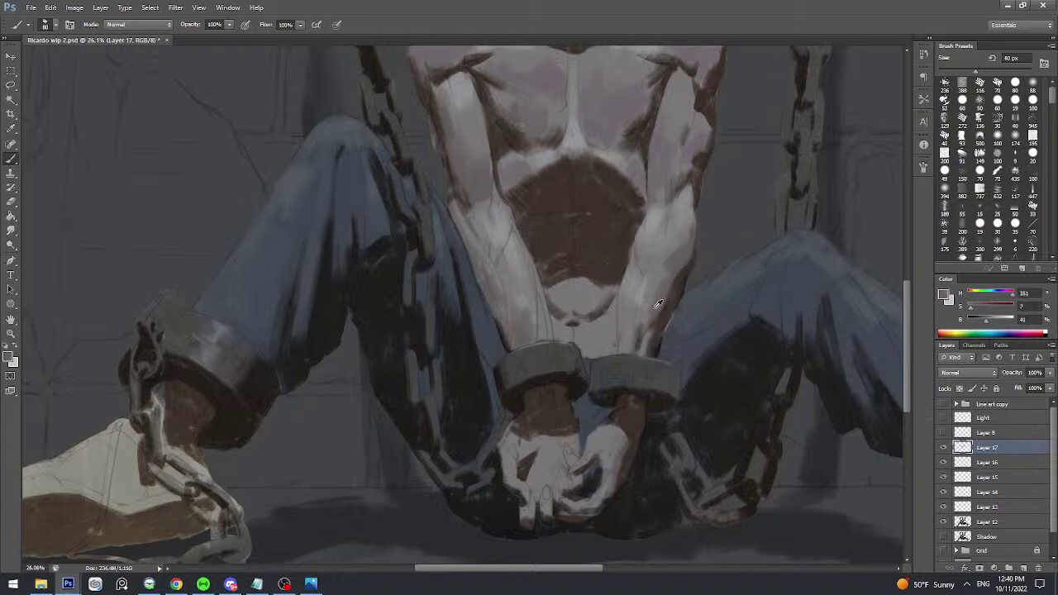
alt+click(649, 312)
alt+click(627, 351)
drag(631, 344, 691, 199)
alt+click(691, 207)
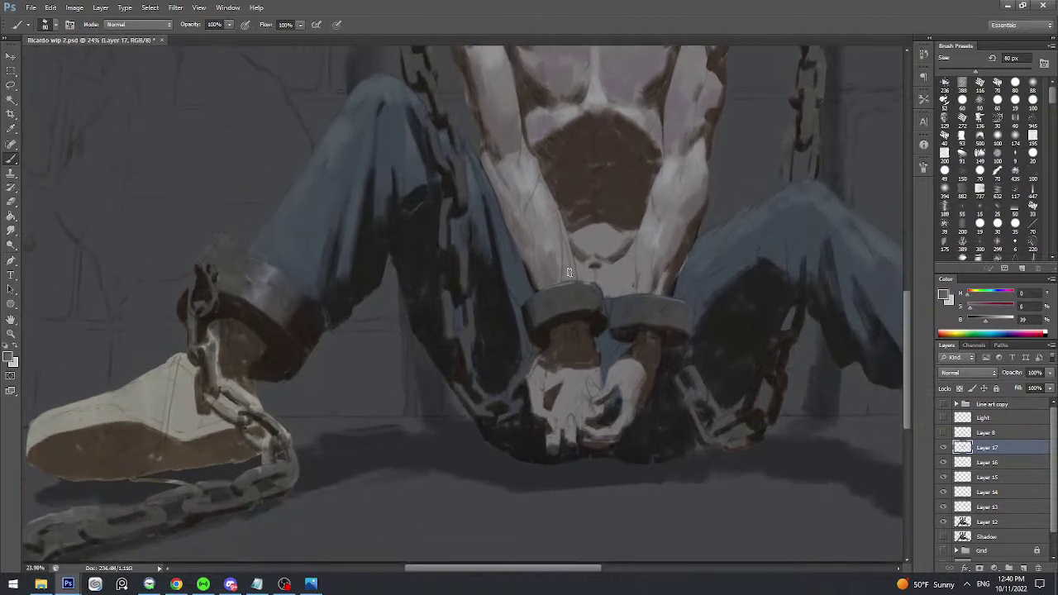
- Tint both hands with a muted skin tone sampled from the forearm, using a 125 px brush, and save the painting
alt+click(581, 283)
key(bracketright)
key(bracketright)
alt+click(696, 209)
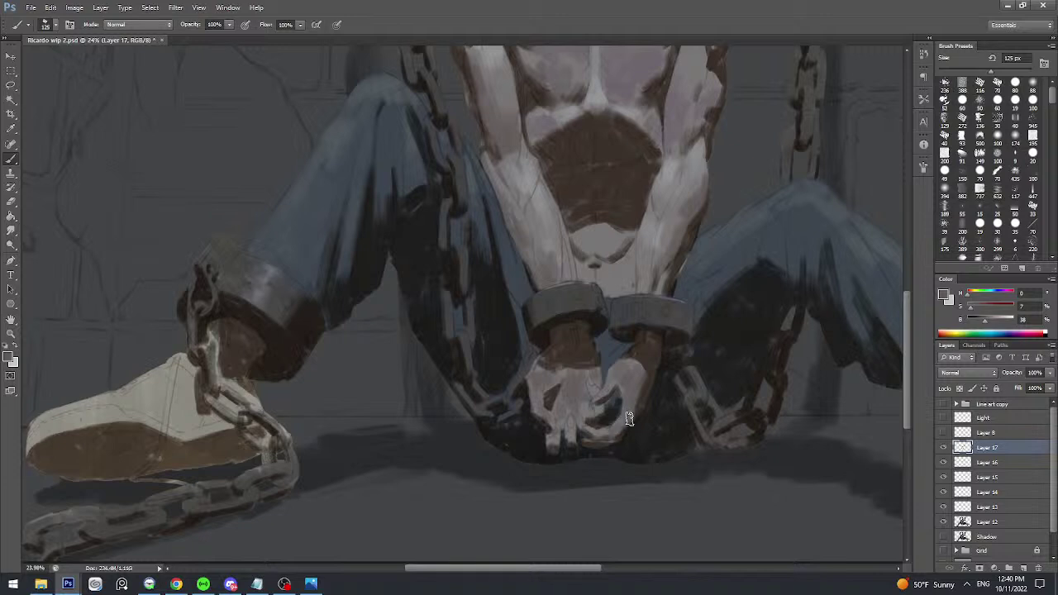
scroll(633, 355, down, 3)
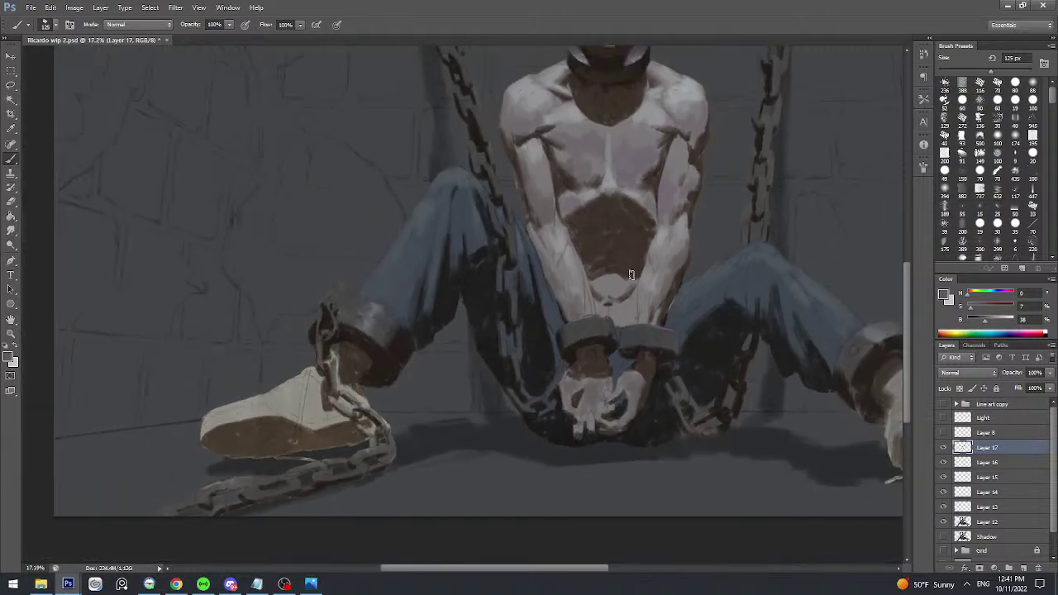
key(ctrl+s)
key(v)
key(b)
scroll(667, 287, down, 2)
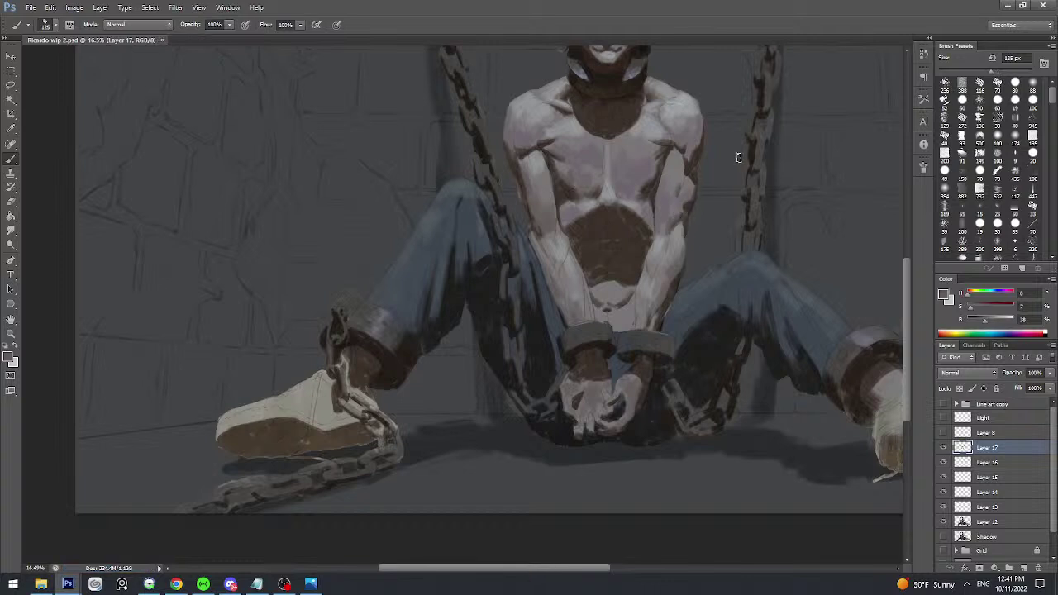
- Add muted shading to the character's right cheek with the brush reduced to 40 px
key(bracketleft)
key(bracketleft)
key(bracketleft)
scroll(670, 182, down, 1)
drag(671, 182, 647, 219)
scroll(647, 219, down, 1)
scroll(559, 150, up, 10)
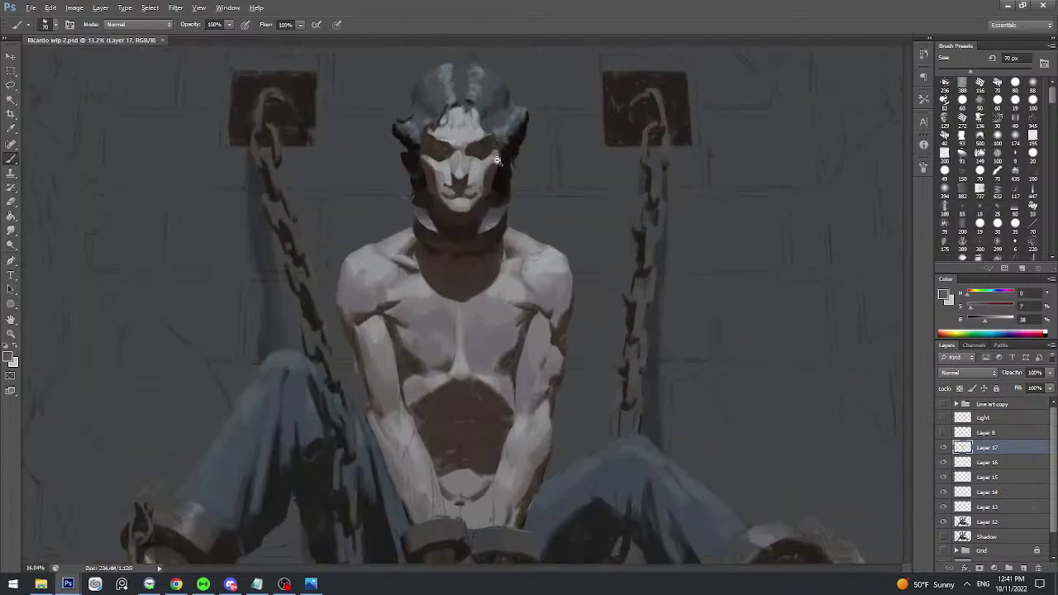
key(bracketleft)
key(bracketleft)
key(bracketleft)
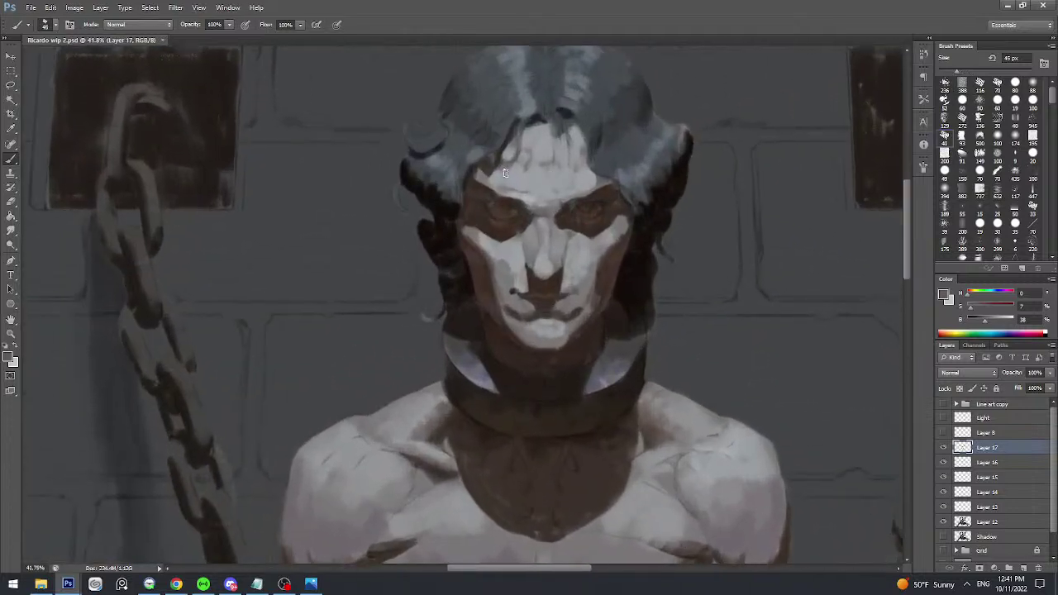
scroll(493, 264, up, 1)
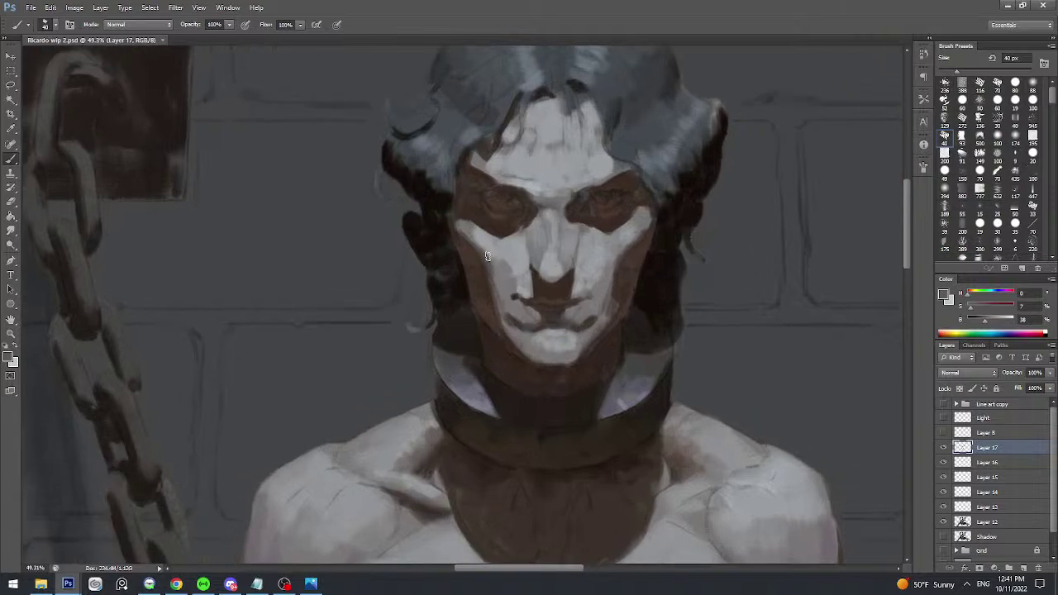
drag(484, 260, 503, 276)
- Shade the lower face around the mouth and the character's left cheek with a 30 px brush
scroll(622, 240, down, 5)
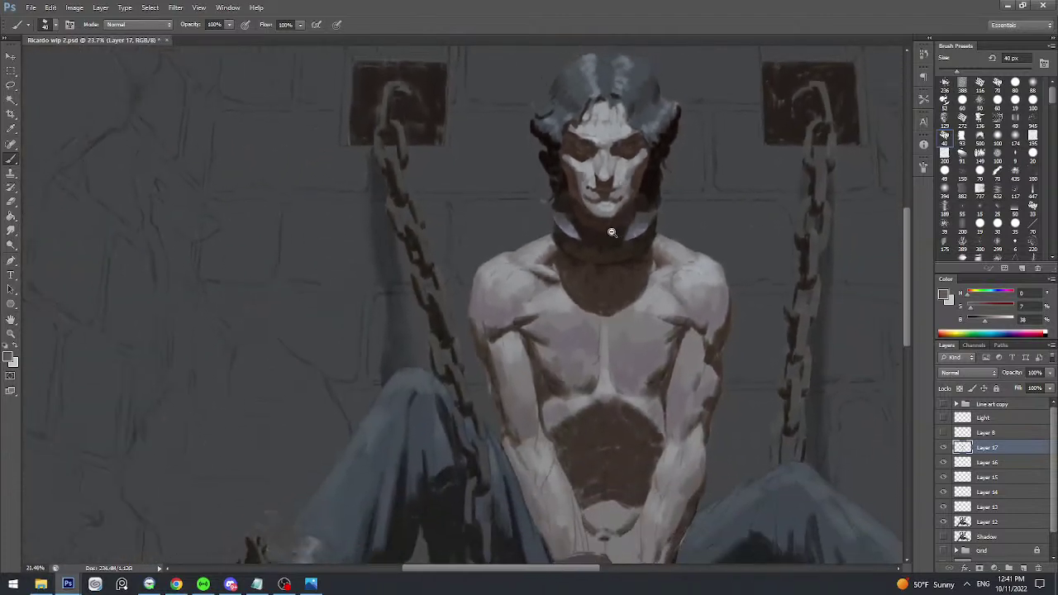
scroll(612, 232, up, 5)
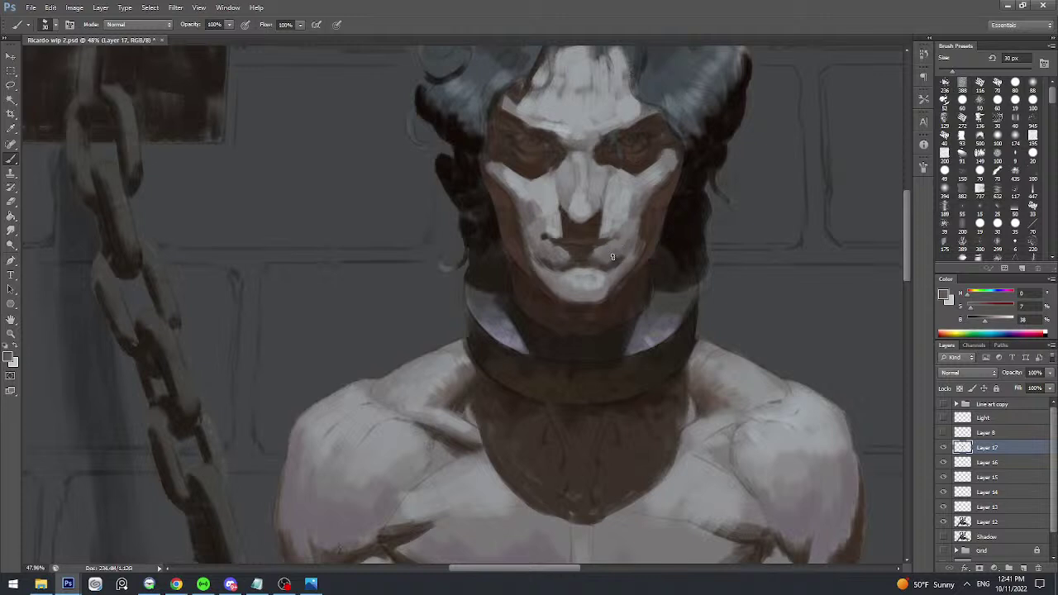
scroll(637, 234, down, 5)
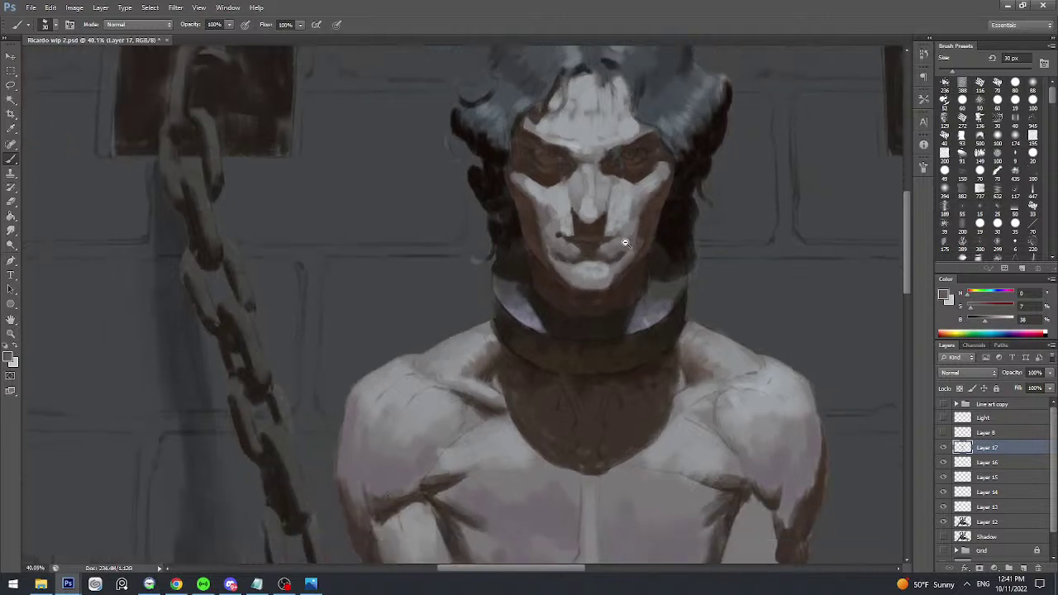
scroll(623, 236, down, 2)
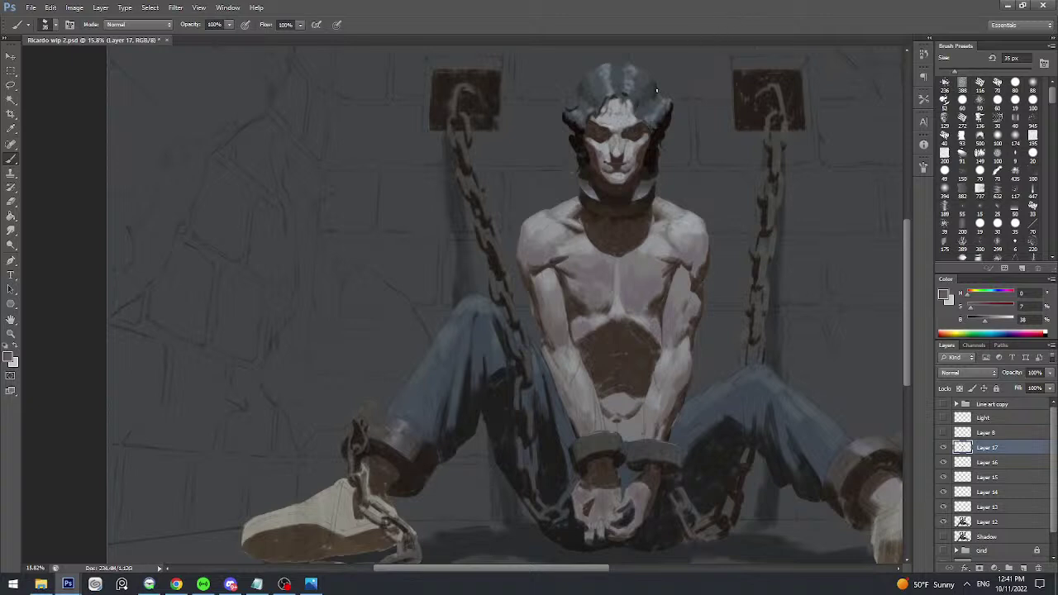
scroll(665, 161, down, 2)
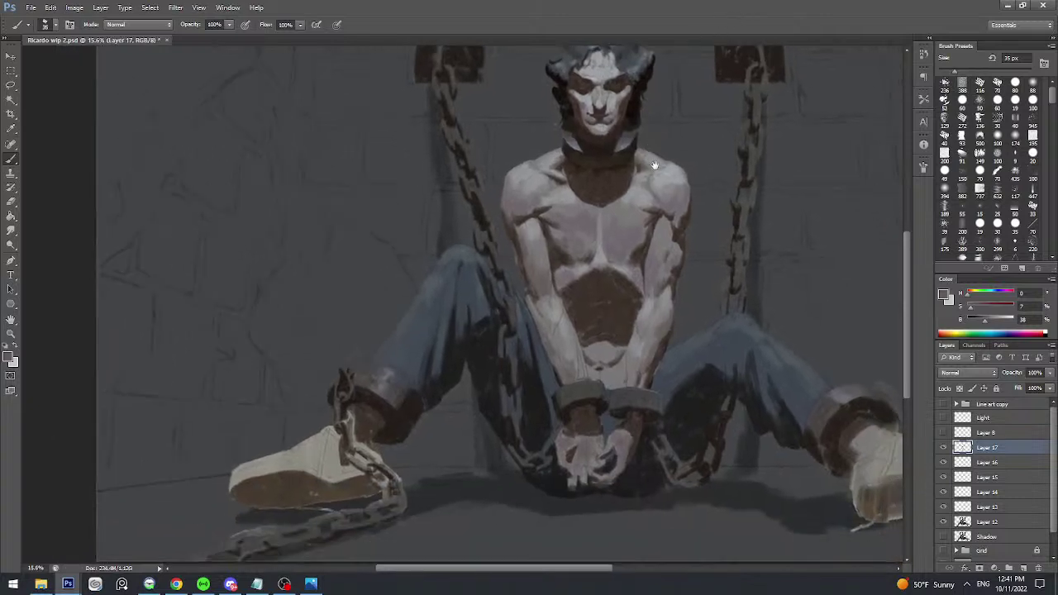
- Sample the brown shadow beside the chest, darken it to H 13, S 56, B 15, and add a new layer
scroll(658, 167, up, 3)
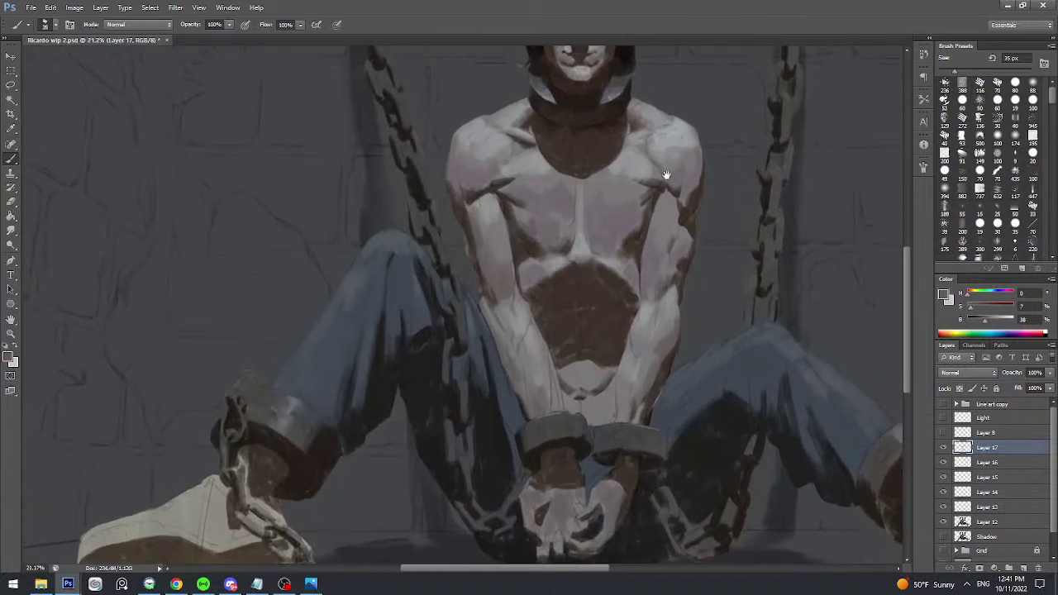
scroll(660, 177, up, 3)
alt+click(531, 259)
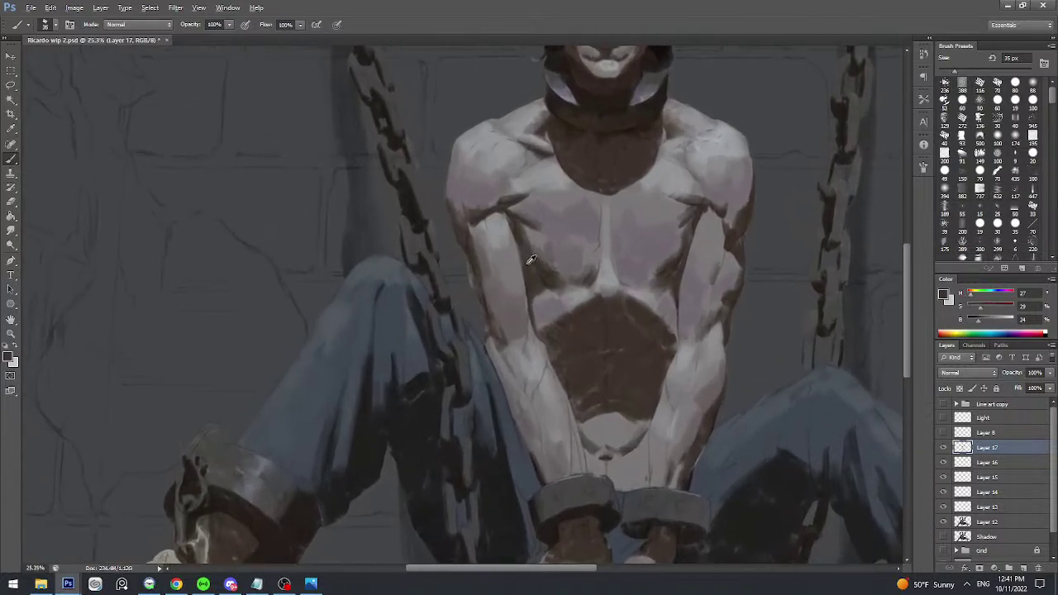
click(974, 321)
click(971, 295)
click(1023, 568)
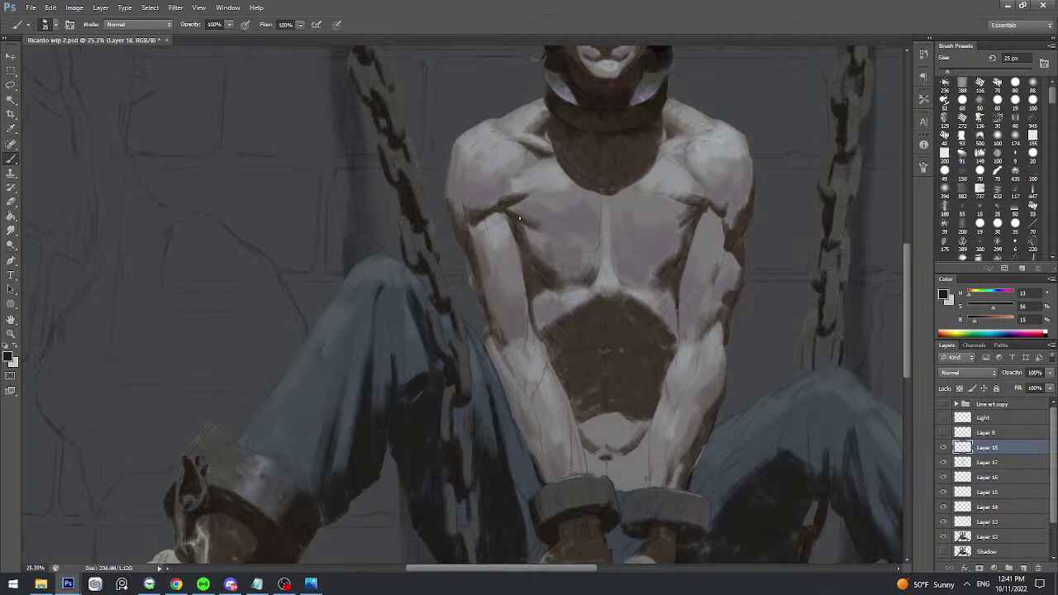
- Paint dark brown accents from the character's right armpit down the side of the chest, enlarging the brush to 40 px
scroll(519, 217, up, 1)
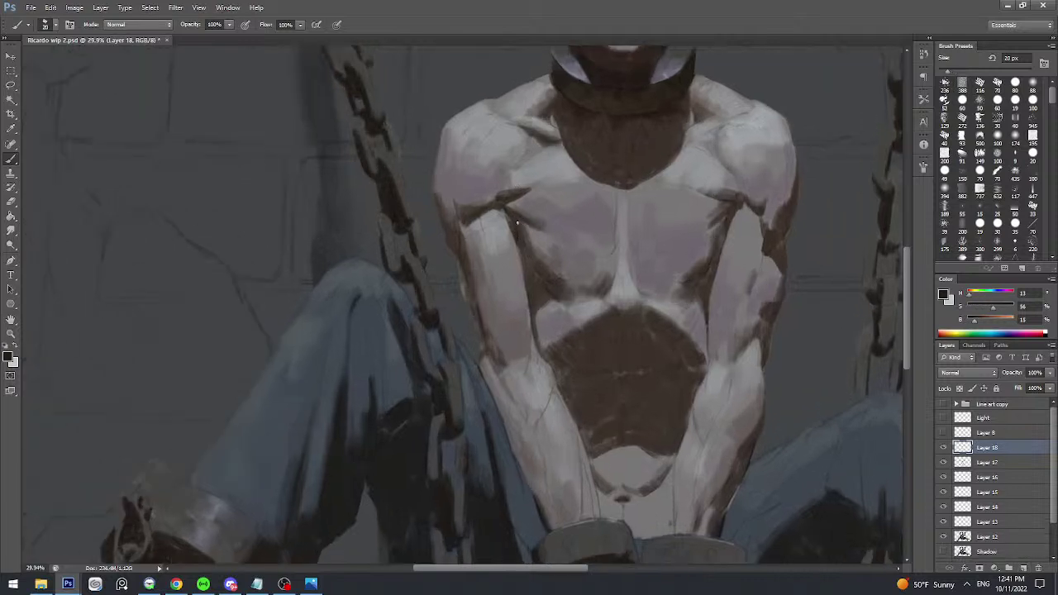
key(bracketright)
key(bracketright)
key(bracketright)
drag(518, 238, 527, 275)
scroll(526, 245, down, 1)
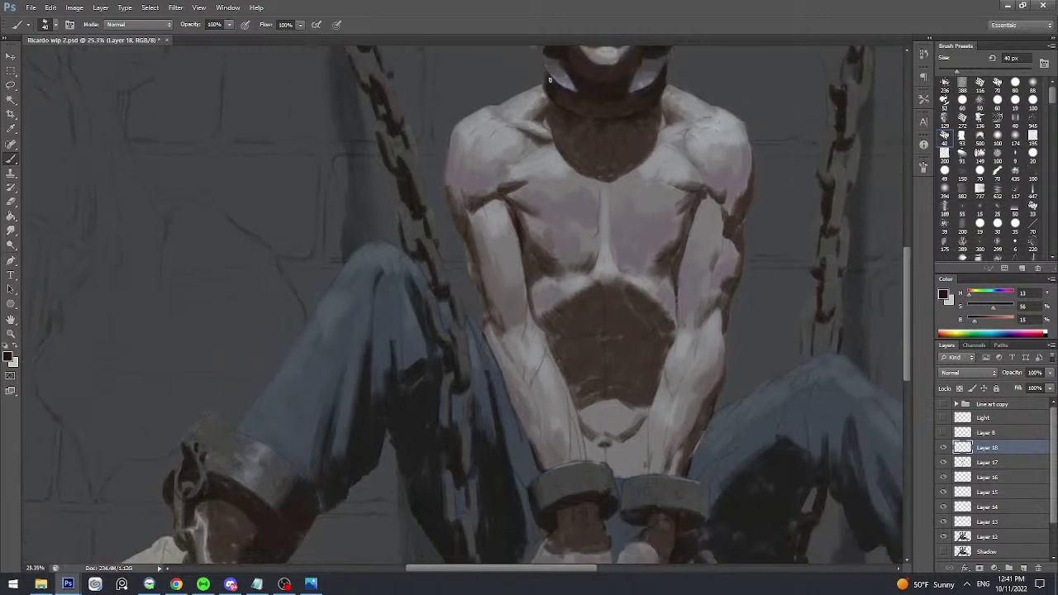
key(bracketright)
scroll(697, 210, up, 1)
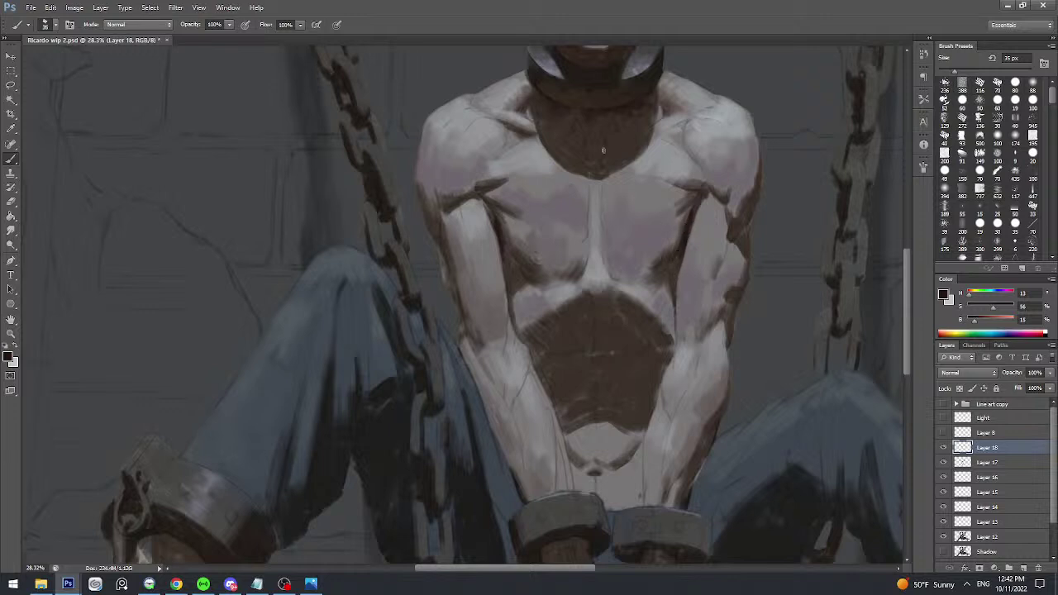
- Deepen the shadows between the chest and both arms with resampled dark brown and a 50 px brush, and save the painting
key(bracketright)
key(bracketright)
key(bracketright)
alt+click(500, 235)
key(bracketright)
key(bracketright)
alt+click(499, 228)
key(bracketleft)
key(bracketleft)
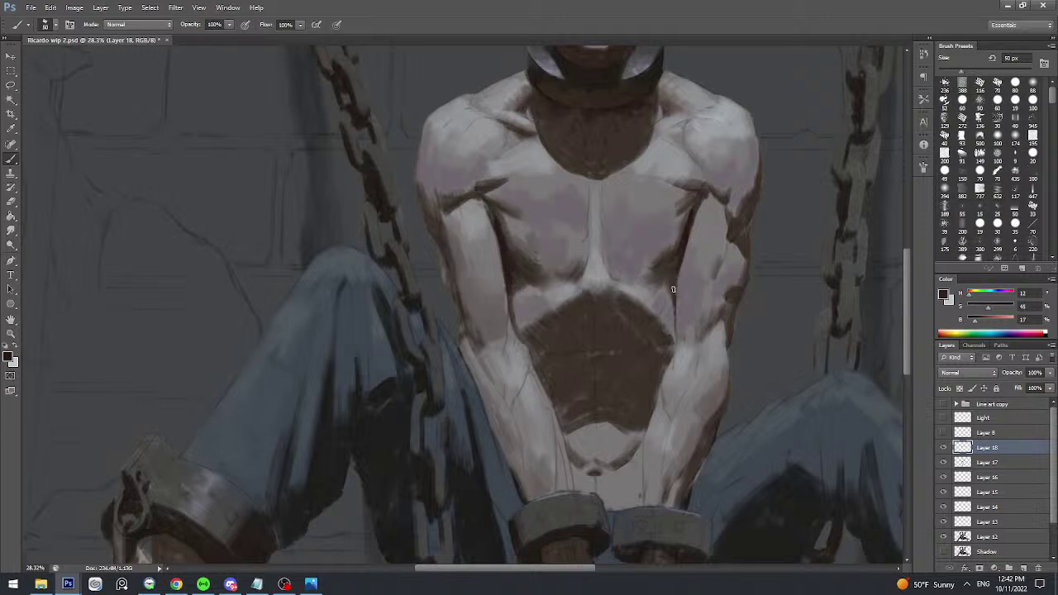
scroll(683, 247, down, 3)
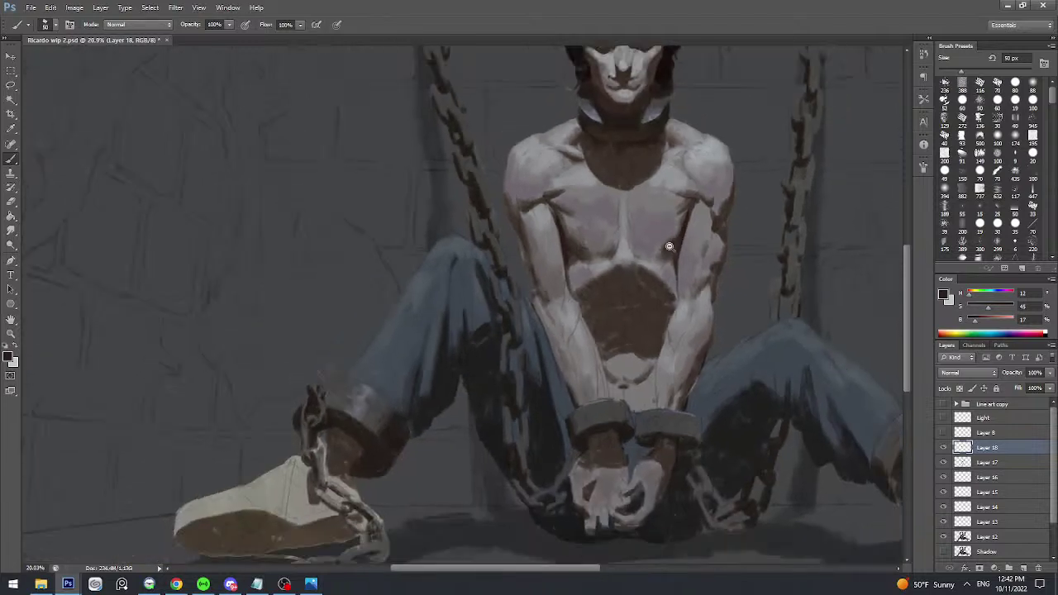
key(ctrl+s)
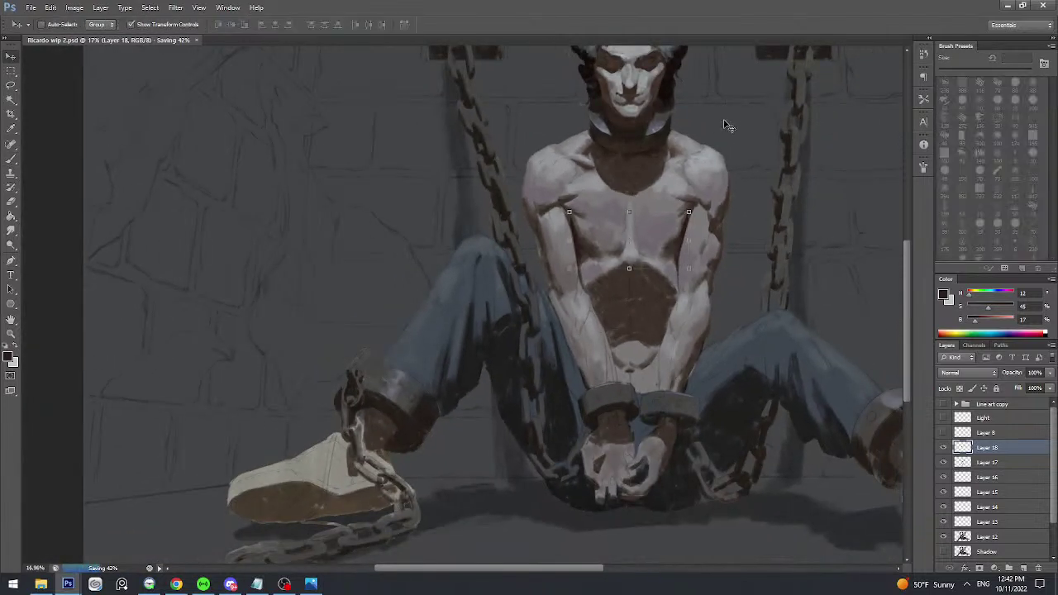
- Shade the outer edge of the character's left upper arm below the shoulder with dark brown and a 60 px brush
scroll(731, 183, up, 1)
scroll(732, 183, up, 2)
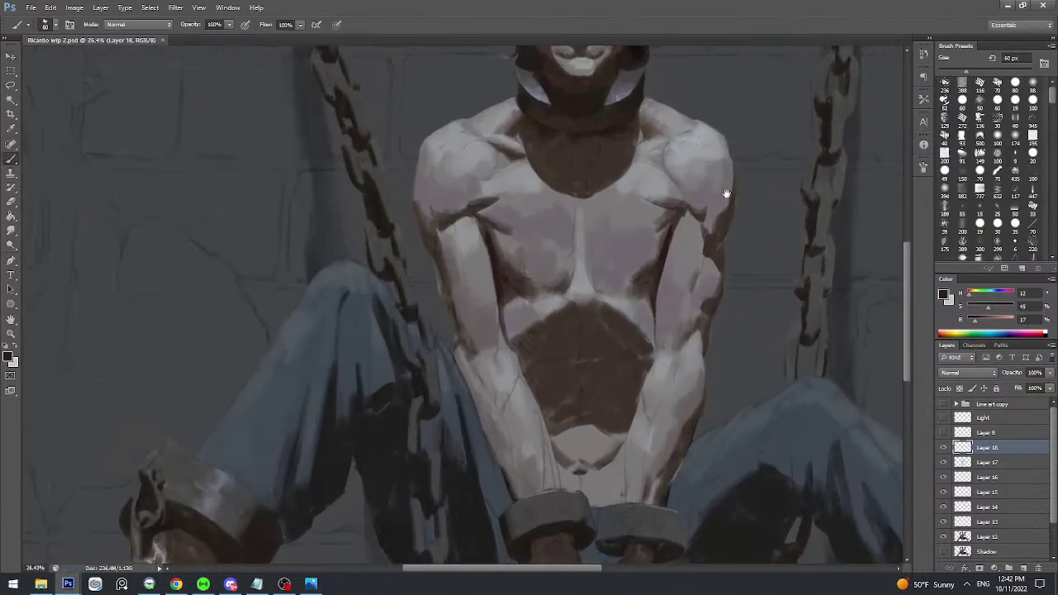
drag(704, 255, 716, 219)
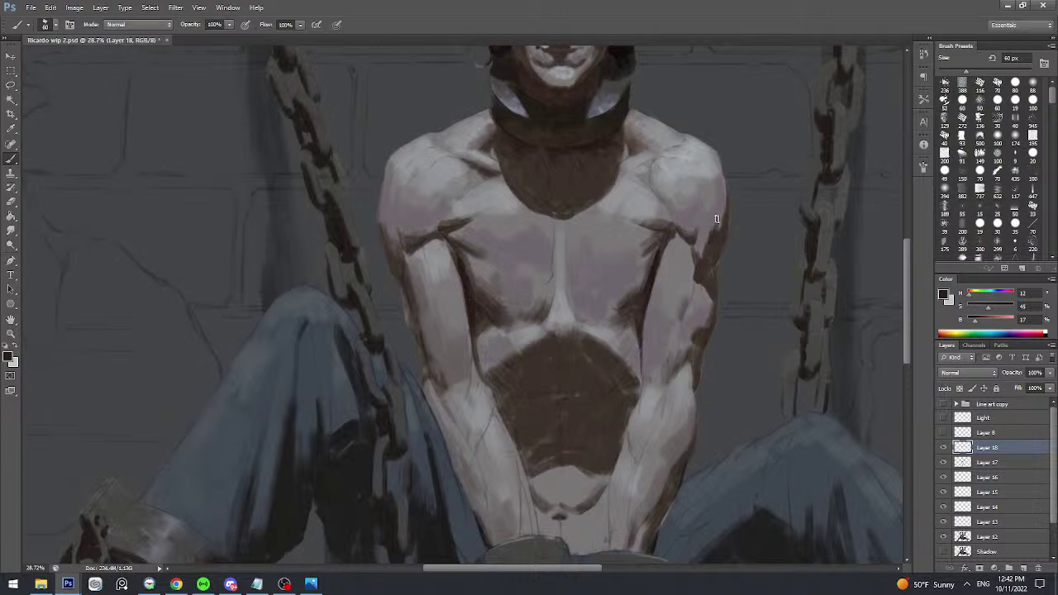
scroll(726, 201, down, 2)
scroll(722, 204, up, 1)
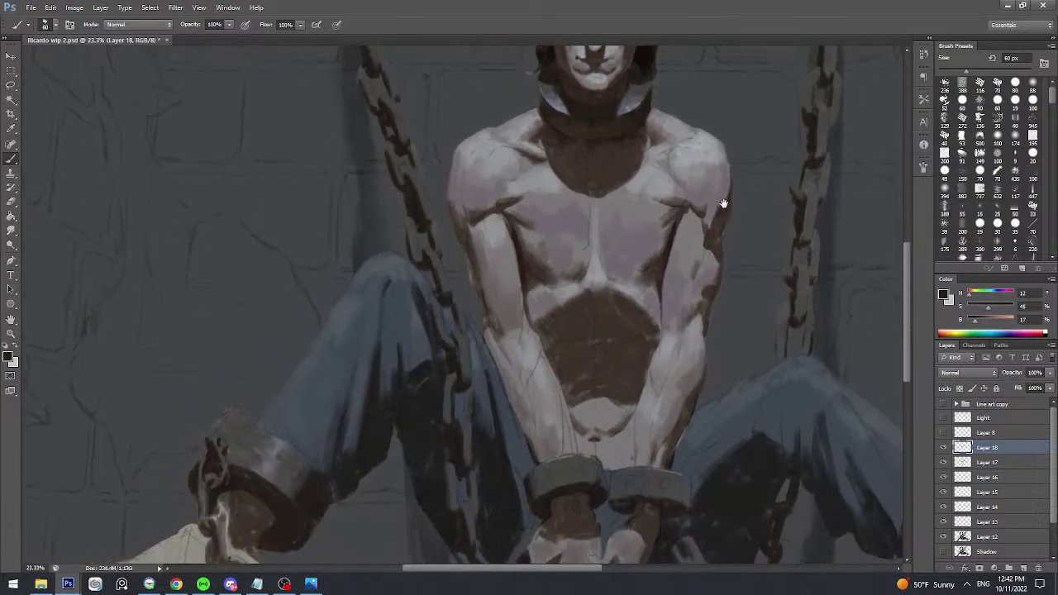
alt+click(721, 220)
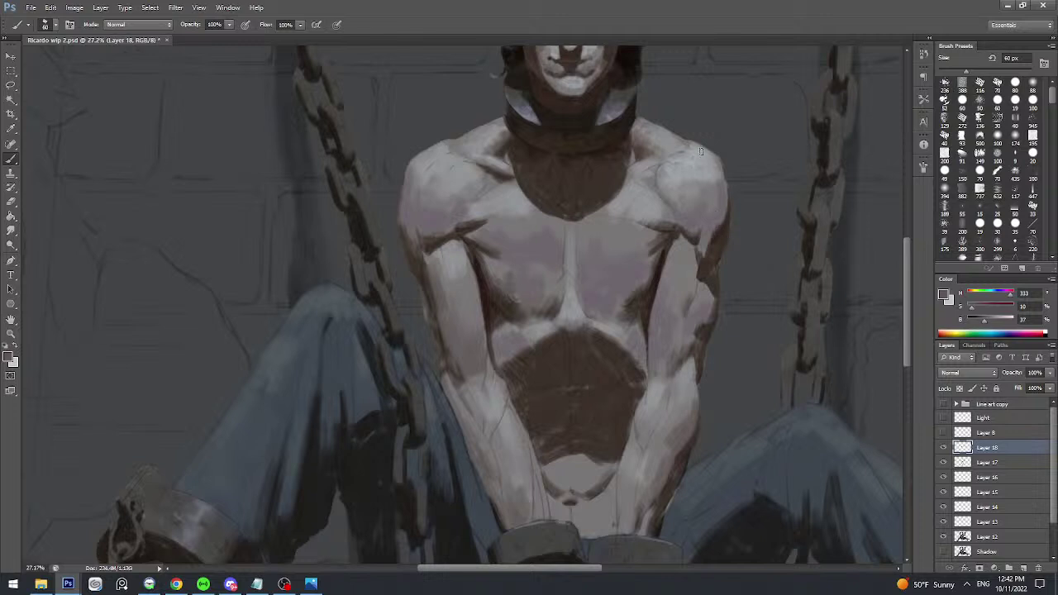
- Sample the dark brown armpit shadow and darken the outer edge of the character's right upper arm with a 45 px brush
alt+click(662, 263)
scroll(414, 273, up, 2)
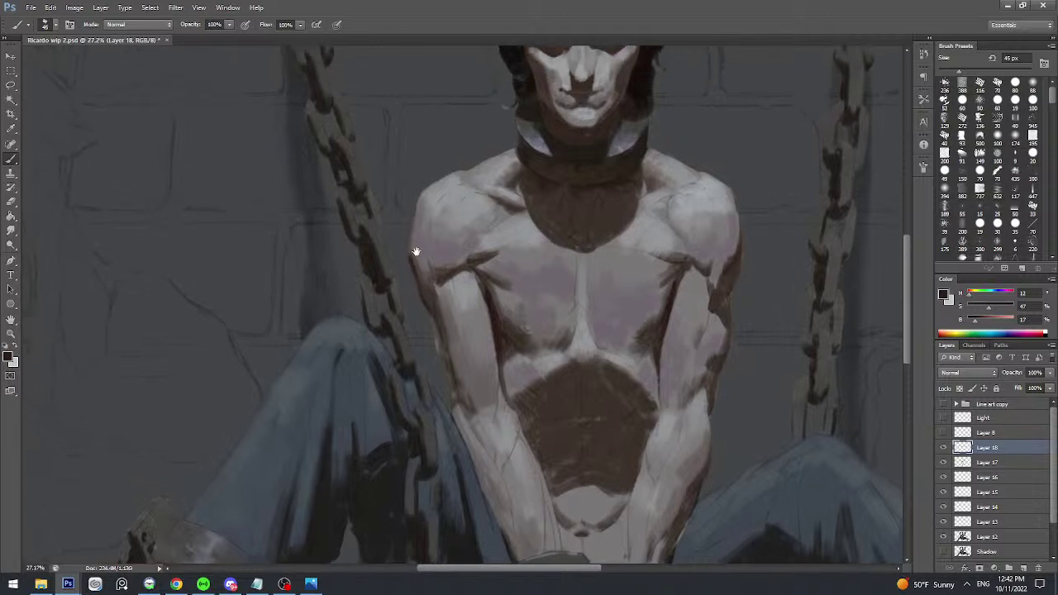
drag(423, 286, 440, 293)
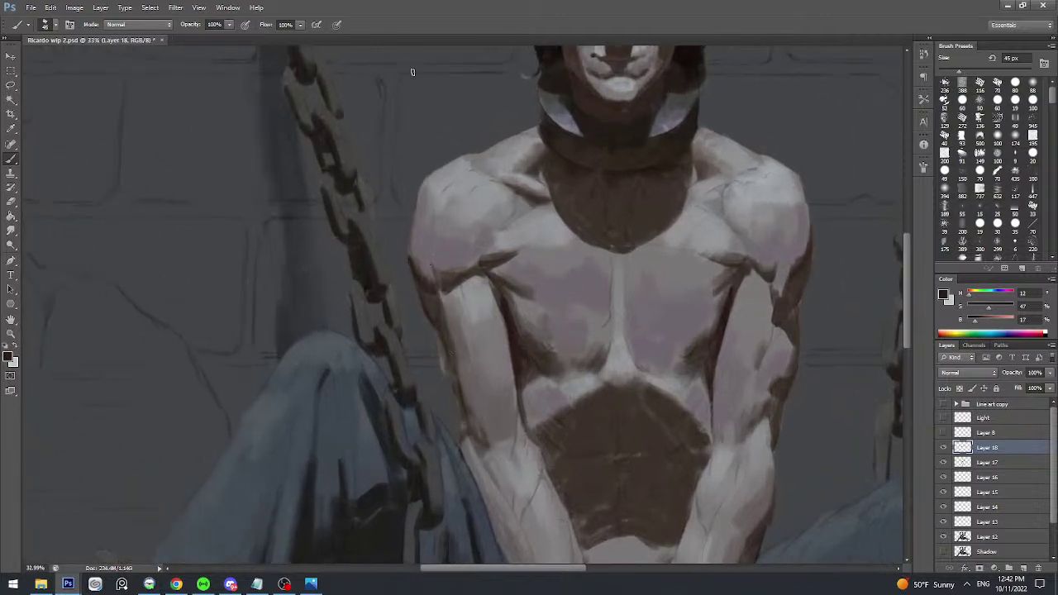
- Blend the lower outer edge of the character's right shoulder using sampled browns and muted tints with a 70 px brush
key(bracketright)
key(bracketright)
key(bracketright)
alt+click(415, 241)
drag(415, 242, 411, 253)
alt+click(429, 282)
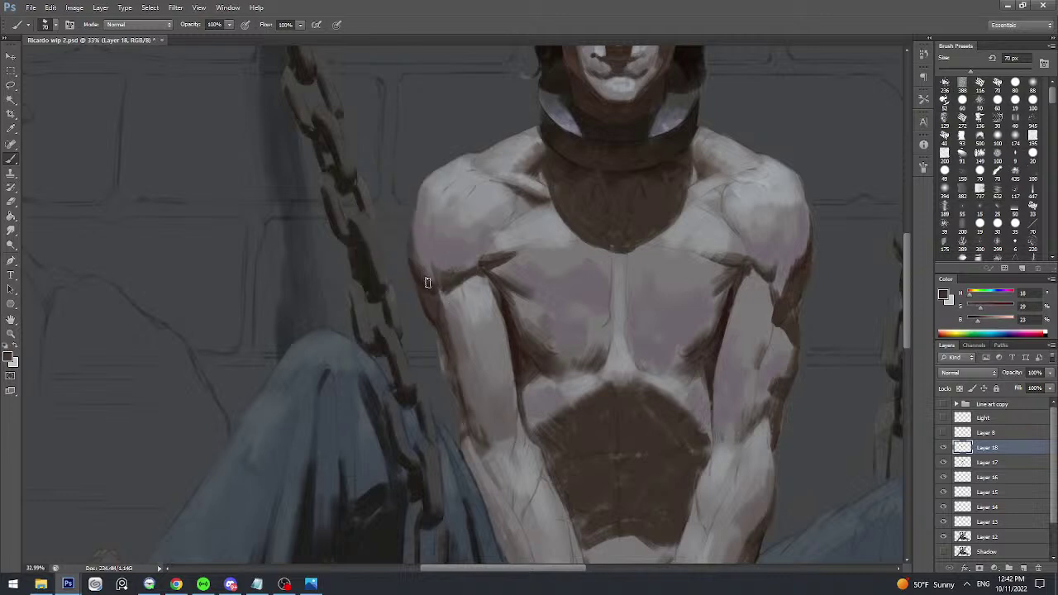
alt+click(424, 281)
alt+click(425, 267)
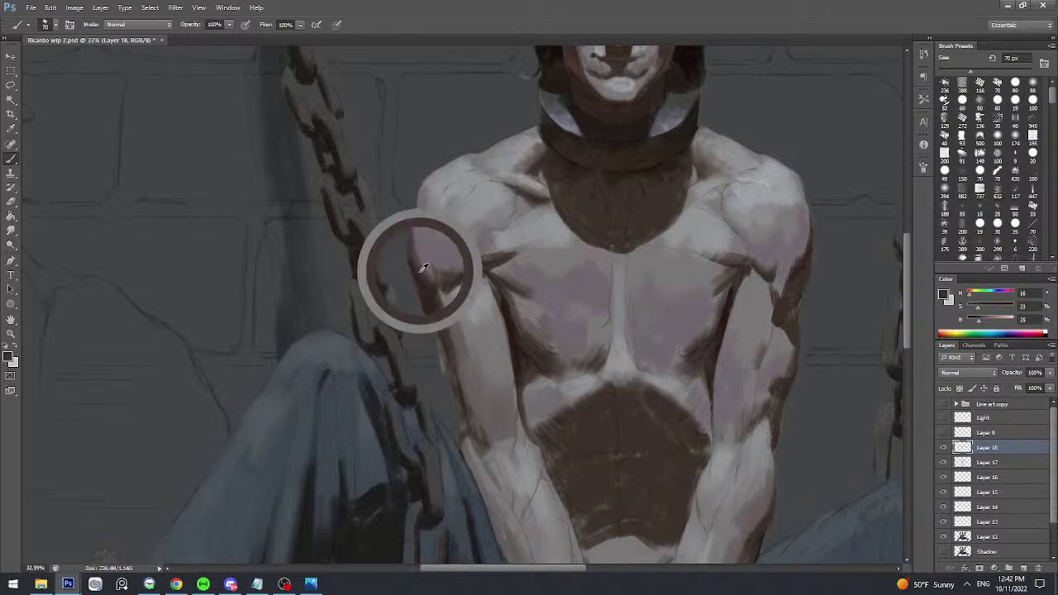
alt+click(423, 256)
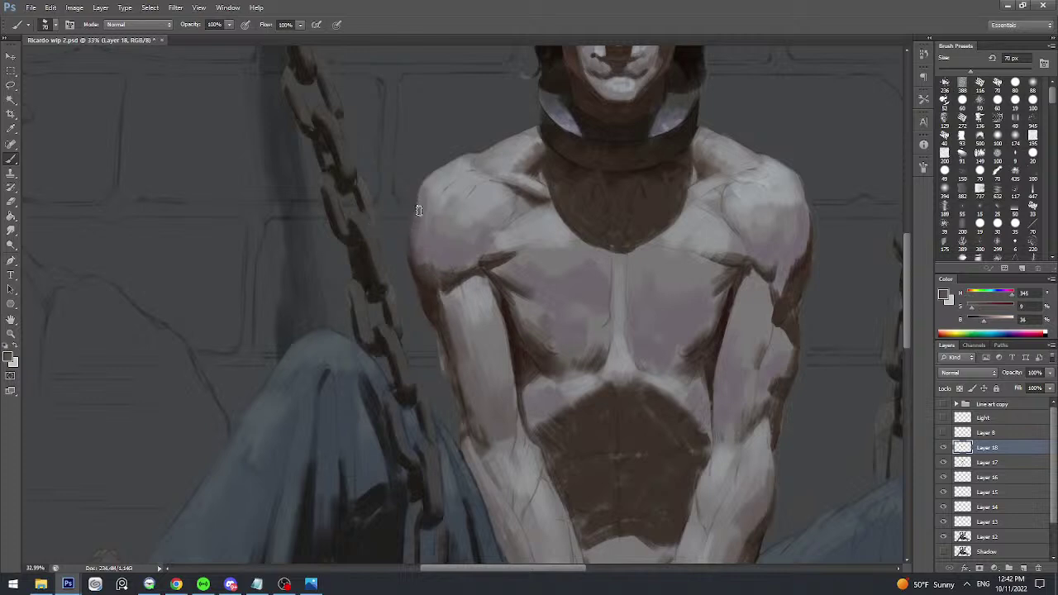
- Soften the upper outer contour of the character's right shoulder with sampled muted greys
alt+click(415, 233)
drag(420, 207, 424, 190)
alt+click(421, 191)
alt+click(437, 192)
scroll(431, 205, down, 2)
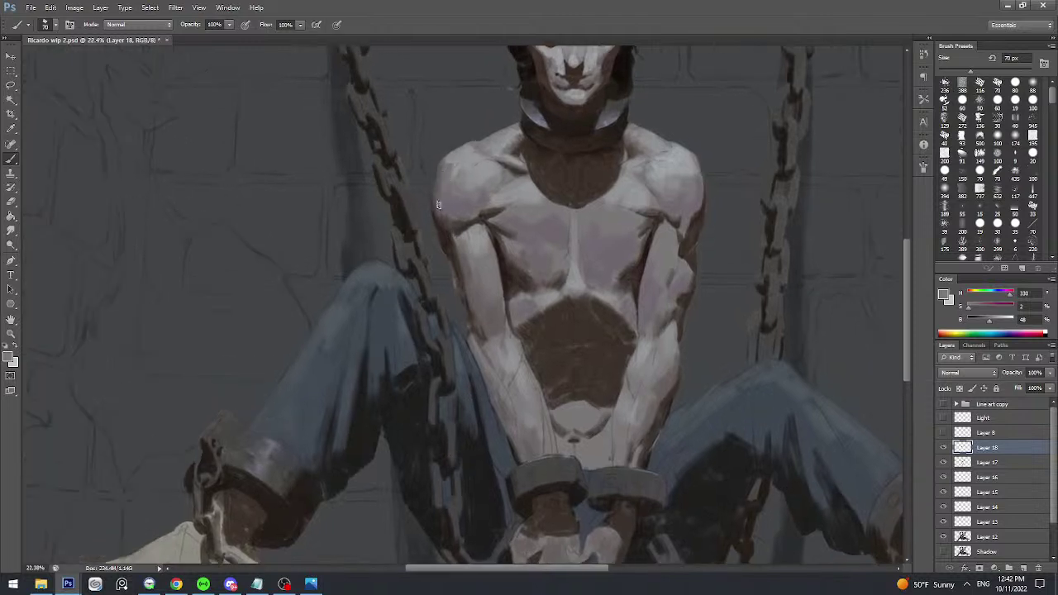
- Extend the shadow inward from the outer edge of the character's right shoulder with resampled brown and muted grey tones
alt+click(437, 205)
scroll(438, 207, up, 2)
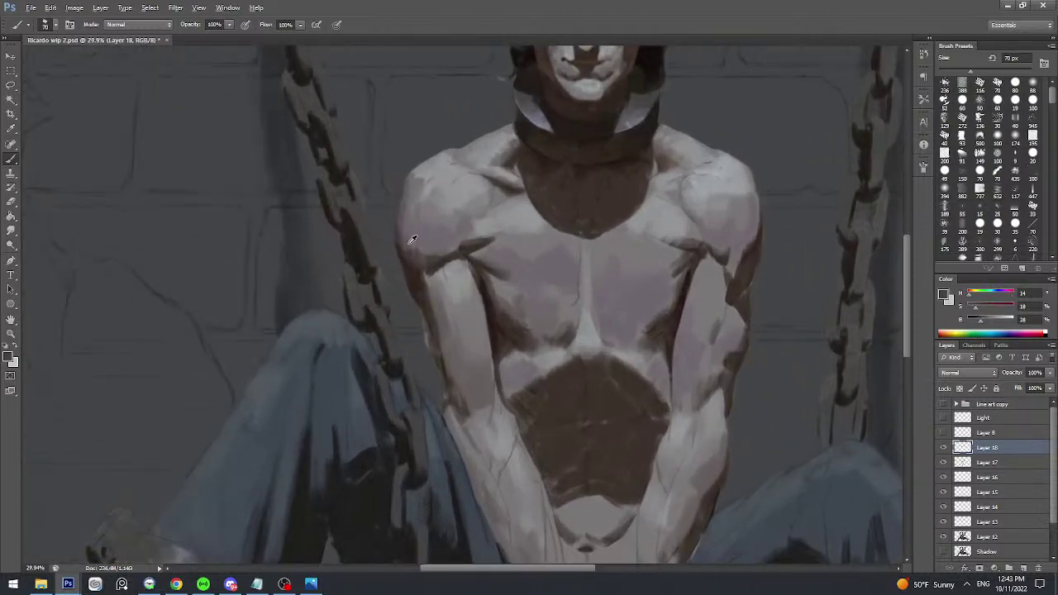
alt+click(401, 235)
alt+click(423, 238)
scroll(449, 237, up, 1)
alt+click(431, 235)
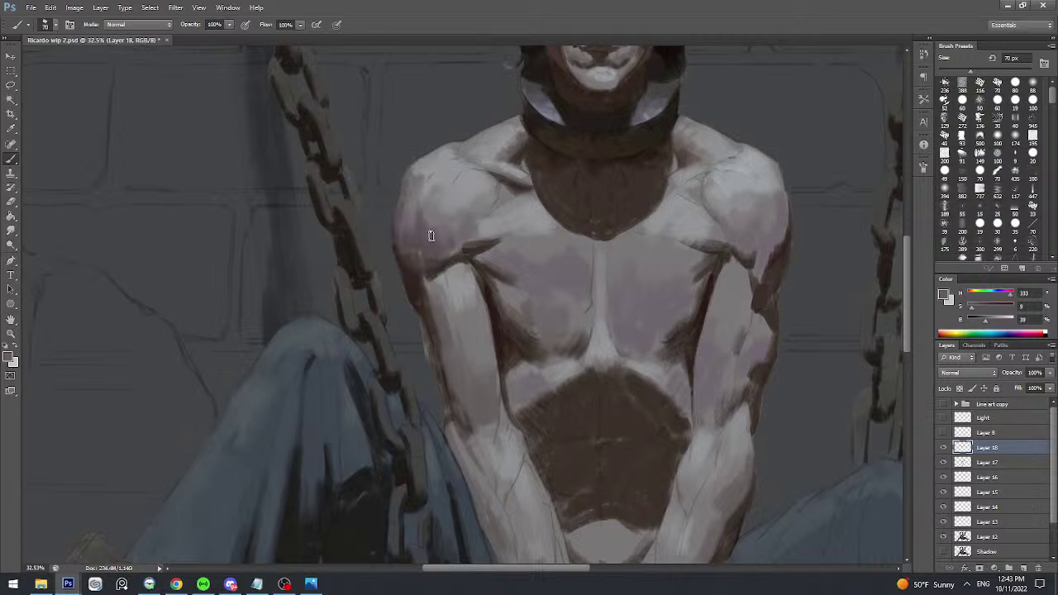
- Blend the midtones across the character's right deltoid into the brown shadow beneath it with repeatedly sampled skin colours
alt+click(423, 206)
alt+click(426, 214)
alt+click(438, 216)
alt+click(410, 254)
alt+click(427, 267)
alt+click(405, 271)
- Refine the dark crease under the character's right deltoid with sampled browns and a 40 px brush, and save the painting
key(bracketleft)
key(bracketleft)
key(bracketleft)
drag(407, 233, 425, 267)
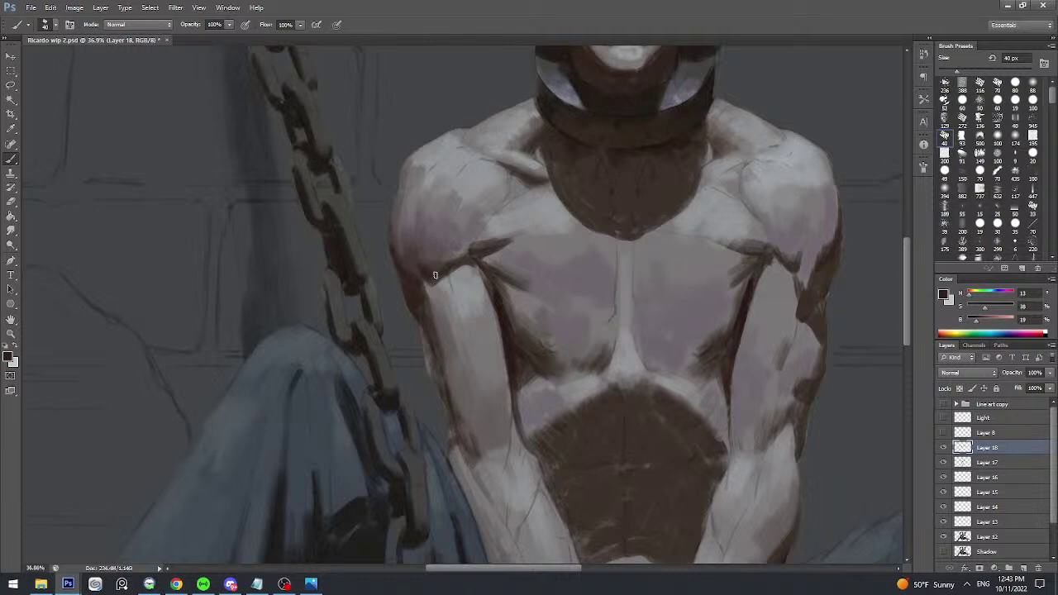
alt+click(418, 238)
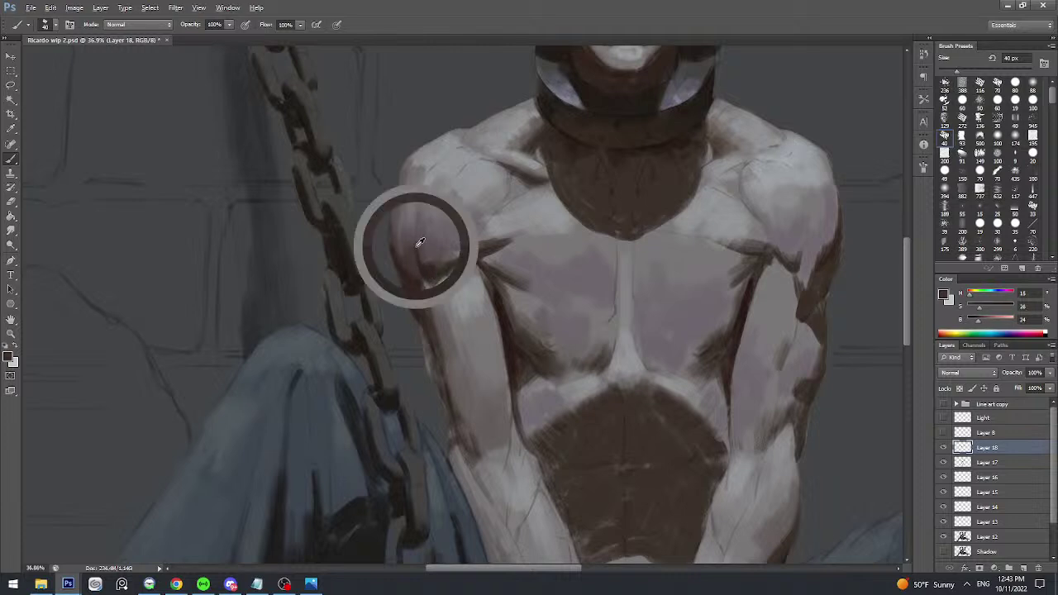
alt+click(423, 267)
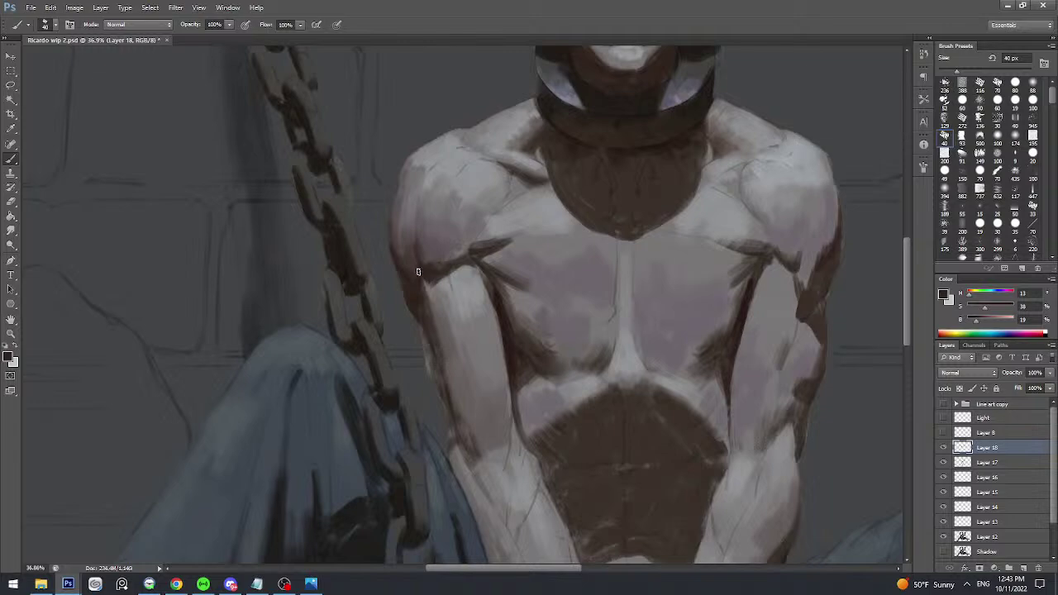
scroll(418, 248, down, 5)
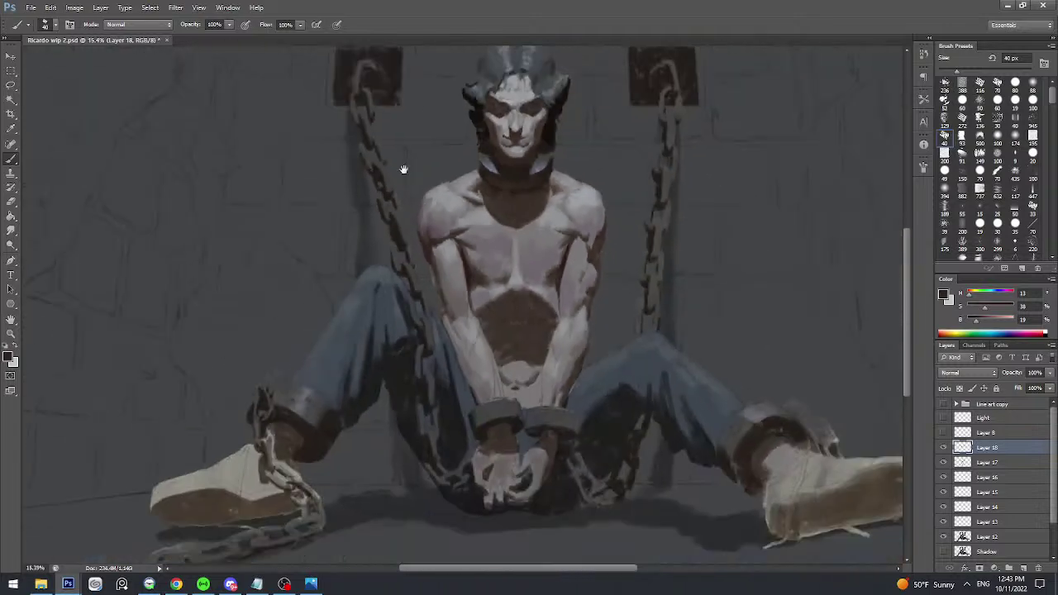
scroll(467, 216, up, 5)
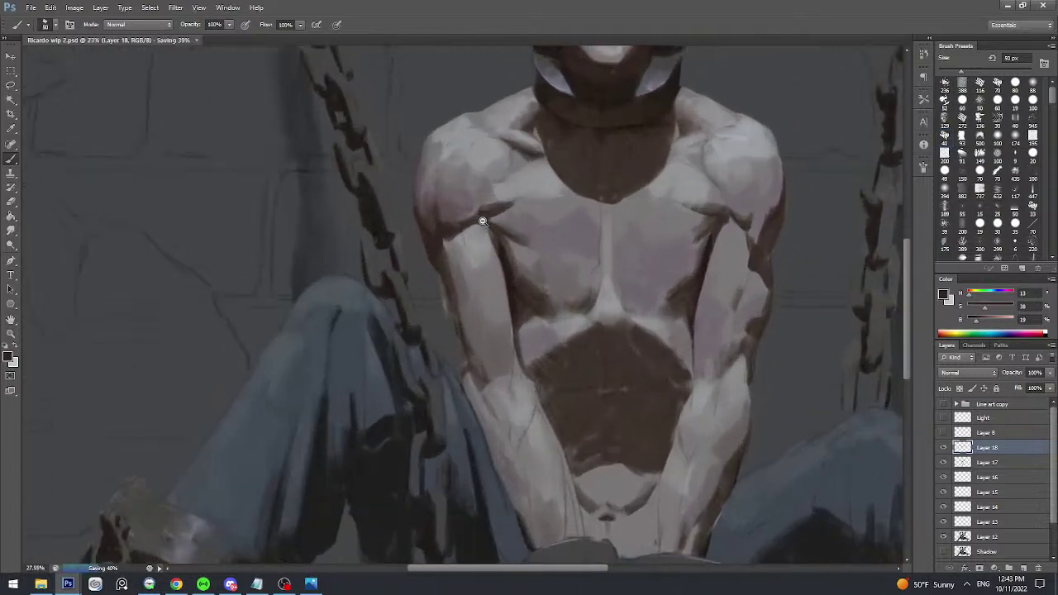
- Rework the top of the character's right upper arm beneath the deltoid with sampled light grey and dark brown, using a 50 px brush
alt+click(455, 237)
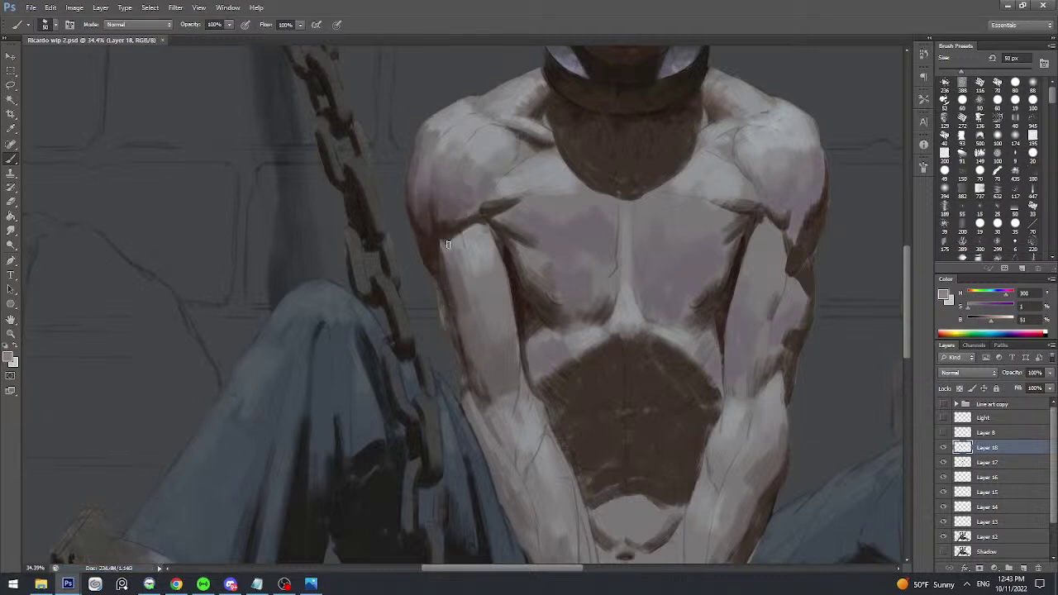
scroll(444, 241, down, 2)
alt+click(443, 216)
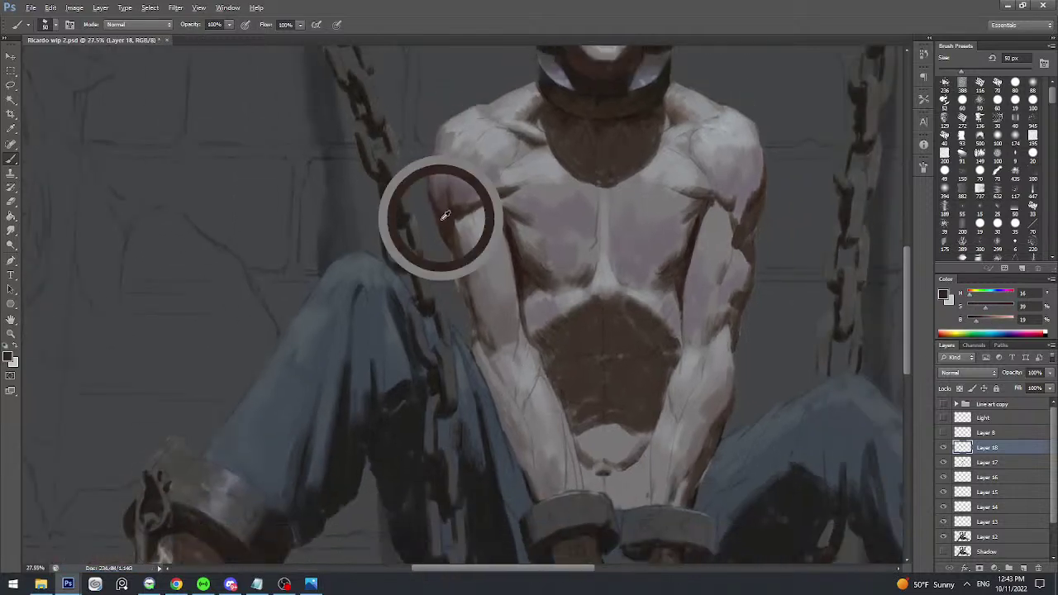
scroll(446, 174, up, 2)
- Paint dark brown H 12, S 50, B 16 down the outer edge of the character's right upper arm with a 45 px brush, redoing one stroke
alt+click(449, 239)
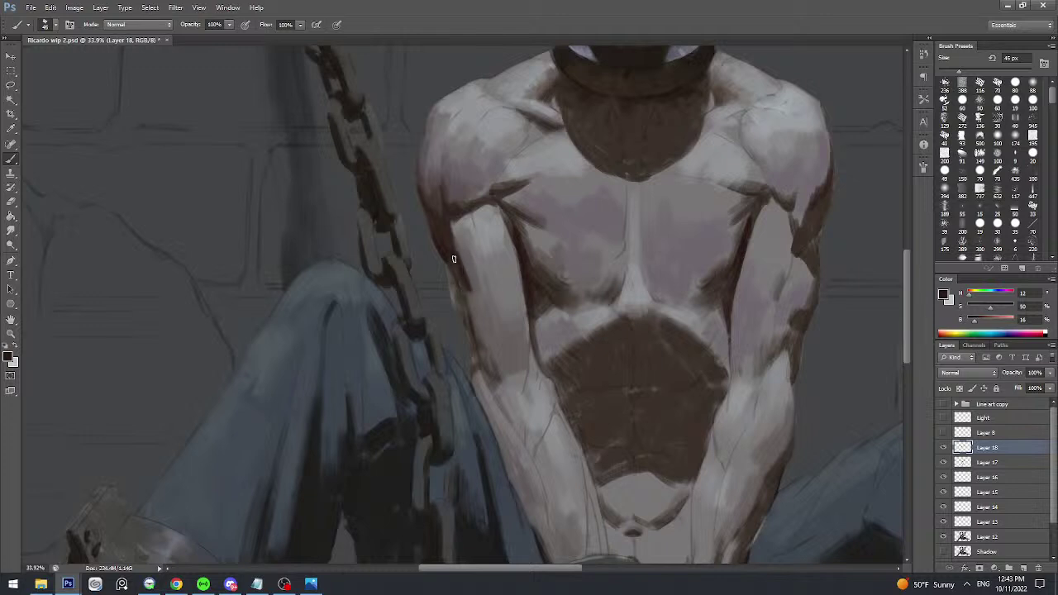
drag(447, 266, 455, 300)
key(ctrl+z)
drag(452, 303, 453, 285)
scroll(467, 286, down, 1)
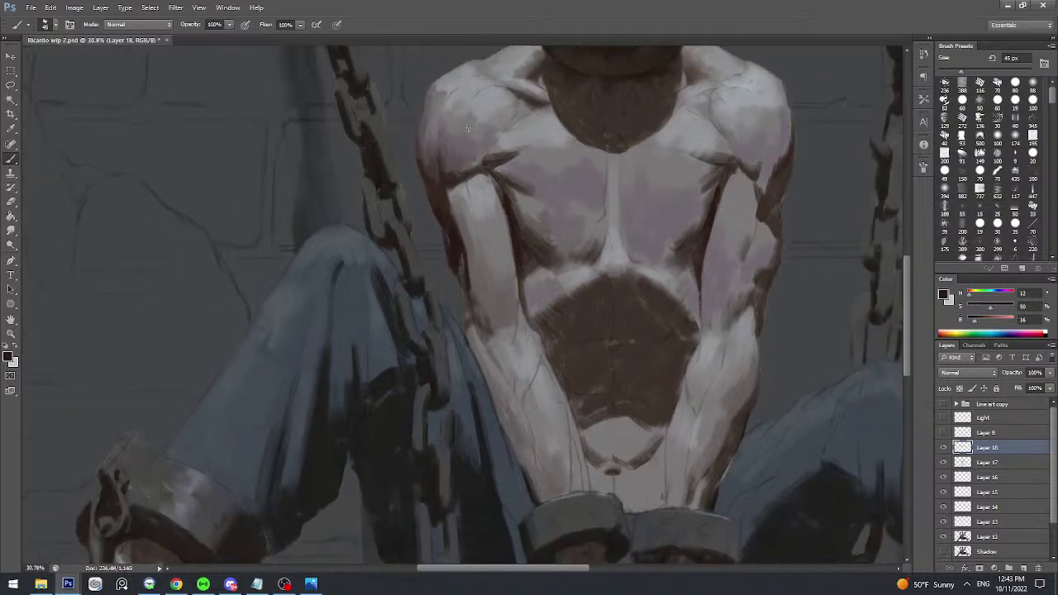
- Enlarge the brush and widen the dark reddish-brown shadow along the outside of the character's right upper arm
key(bracketright)
key(bracketright)
key(bracketright)
key(bracketright)
drag(473, 287, 482, 281)
drag(482, 231, 482, 265)
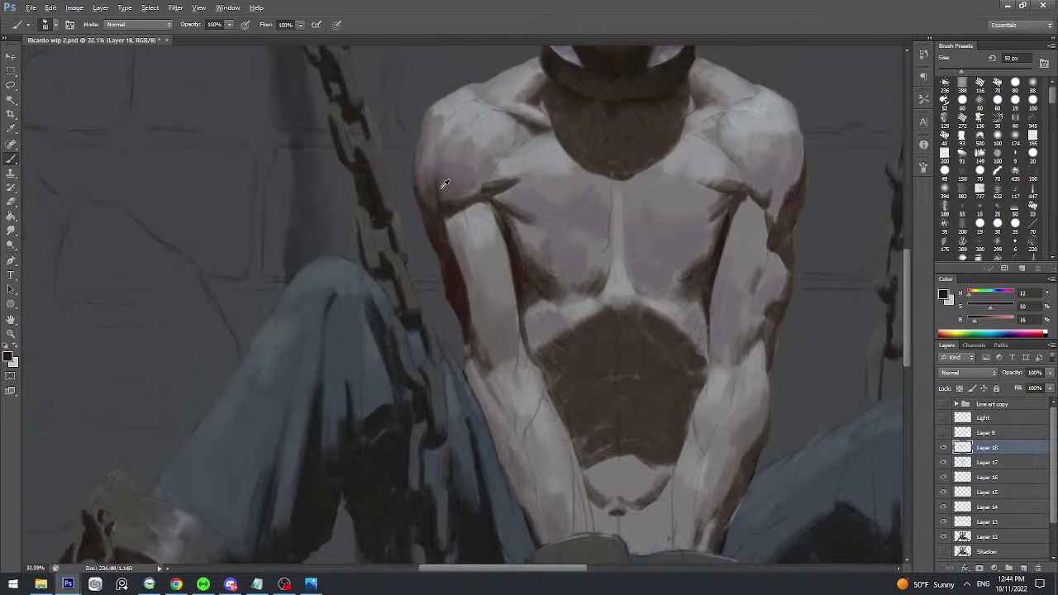
- Paint a muted brown transition between the dark outer shadow and the lit side of the character's right upper arm
alt+click(443, 185)
alt+click(458, 255)
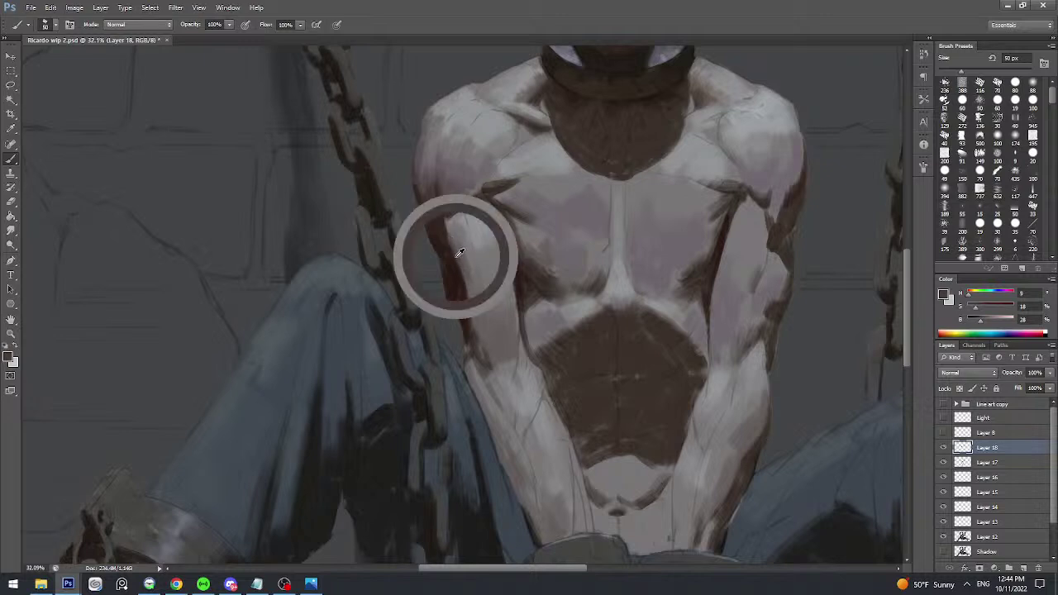
drag(460, 254, 470, 289)
drag(469, 298, 471, 255)
alt+click(454, 220)
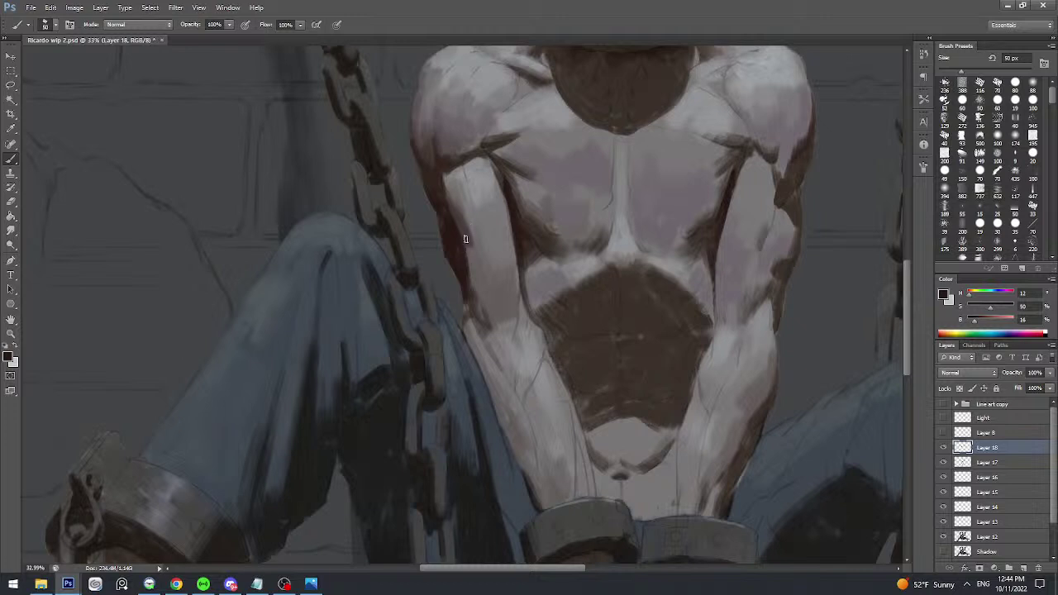
- Blend the shadow boundary midway down the character's right upper arm with repeatedly sampled tones and a 50 px brush
alt+click(465, 228)
alt+click(470, 222)
alt+click(468, 230)
alt+click(468, 239)
alt+click(469, 245)
alt+click(467, 253)
scroll(470, 273, up, 2)
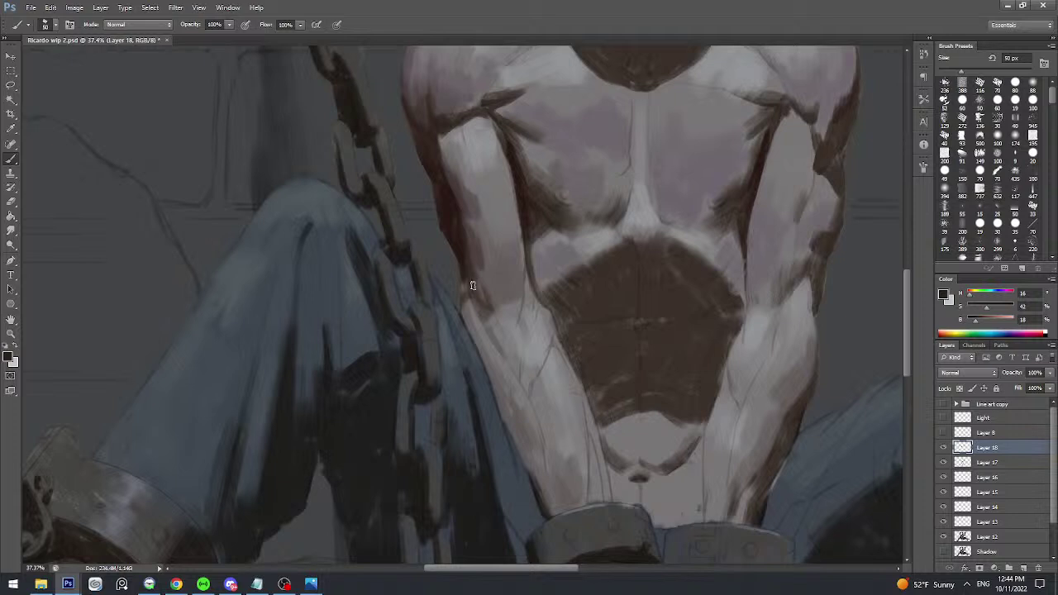
- Shade the lower part of the character's right upper arm above the elbow with sampled dark and mid browns
alt+click(465, 266)
alt+click(480, 262)
alt+click(481, 280)
alt+click(488, 276)
alt+click(497, 274)
scroll(521, 250, down, 3)
- Refine the shadow above the character's right elbow with sampled muted browns and a 40 px brush
key(bracketleft)
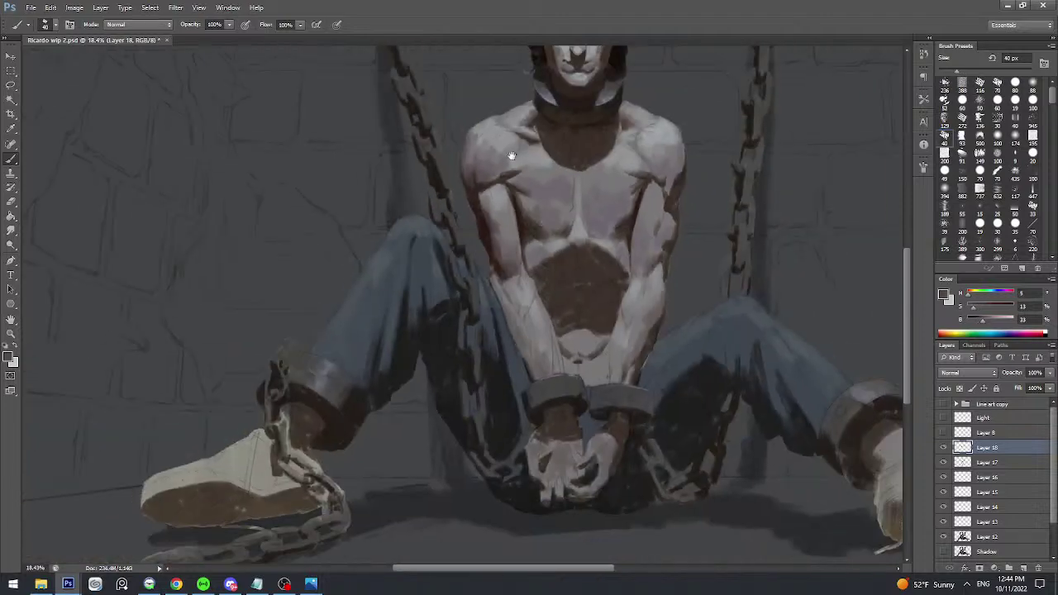
scroll(529, 218, up, 1)
scroll(529, 217, up, 2)
alt+click(501, 283)
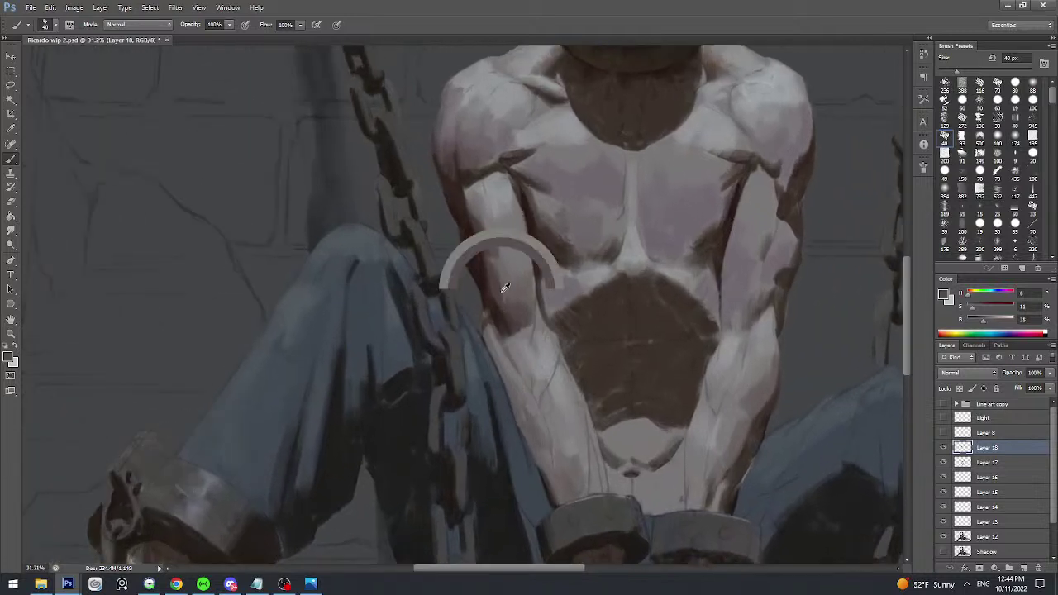
alt+click(514, 300)
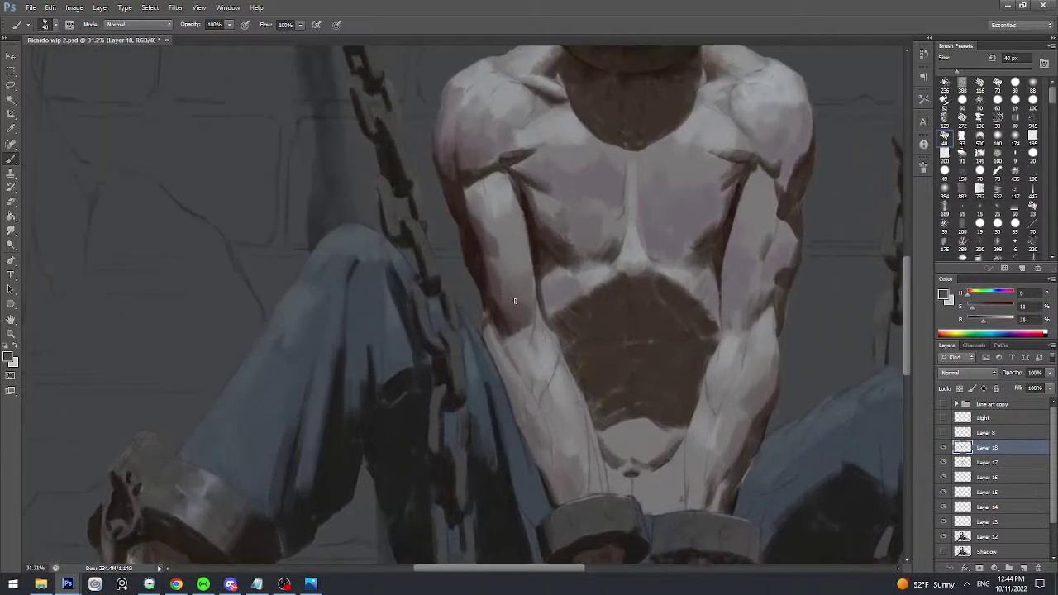
- Blend muted tints over the lit side of the character's right upper arm with a 70 px brush, and save the painting
key(bracketright)
key(bracketright)
key(bracketright)
alt+click(476, 214)
alt+click(476, 207)
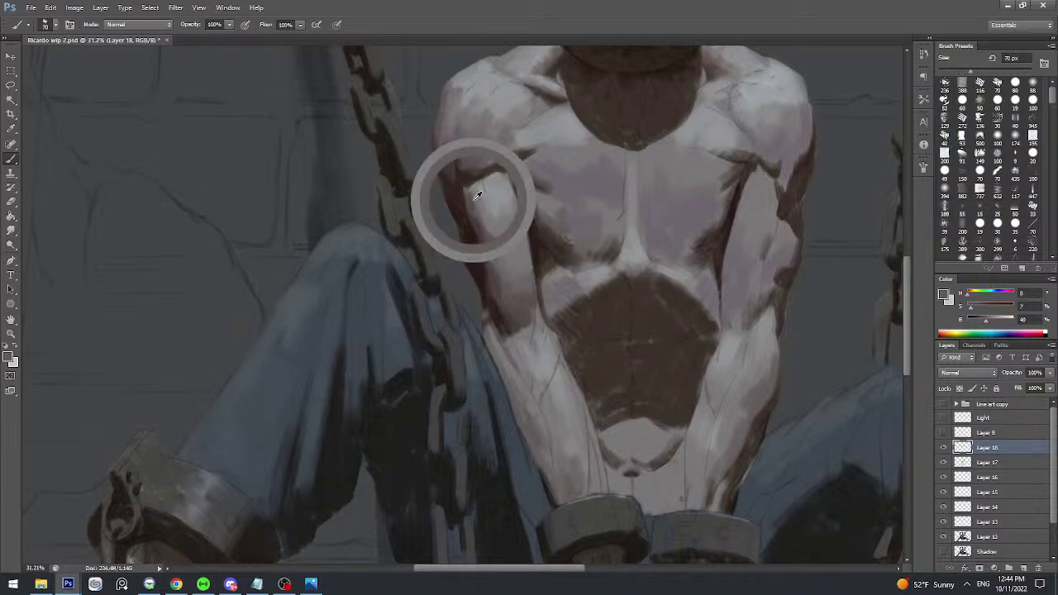
alt+click(500, 248)
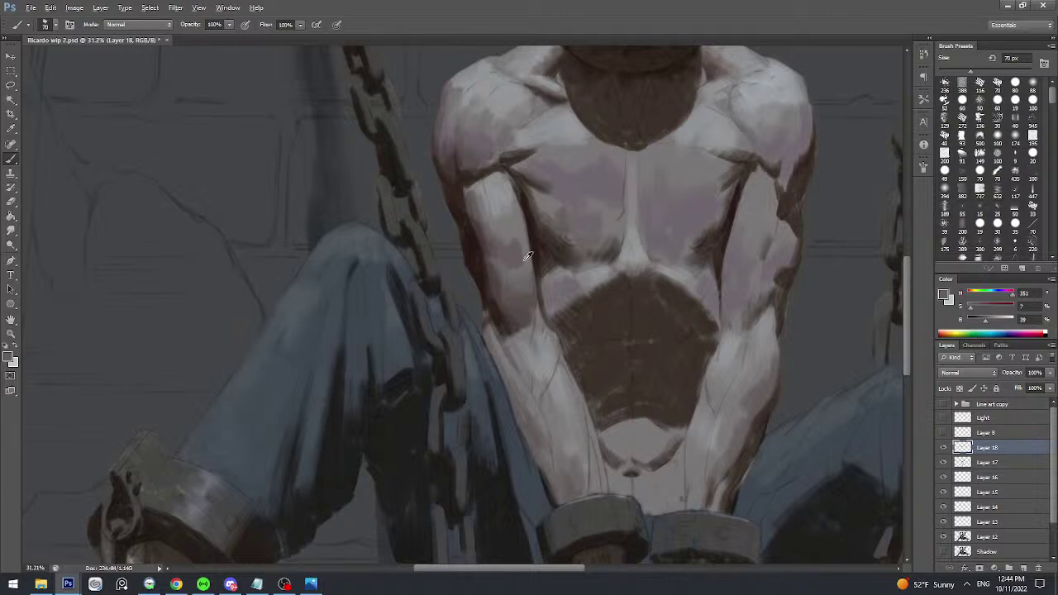
alt+click(521, 266)
scroll(502, 212, down, 3)
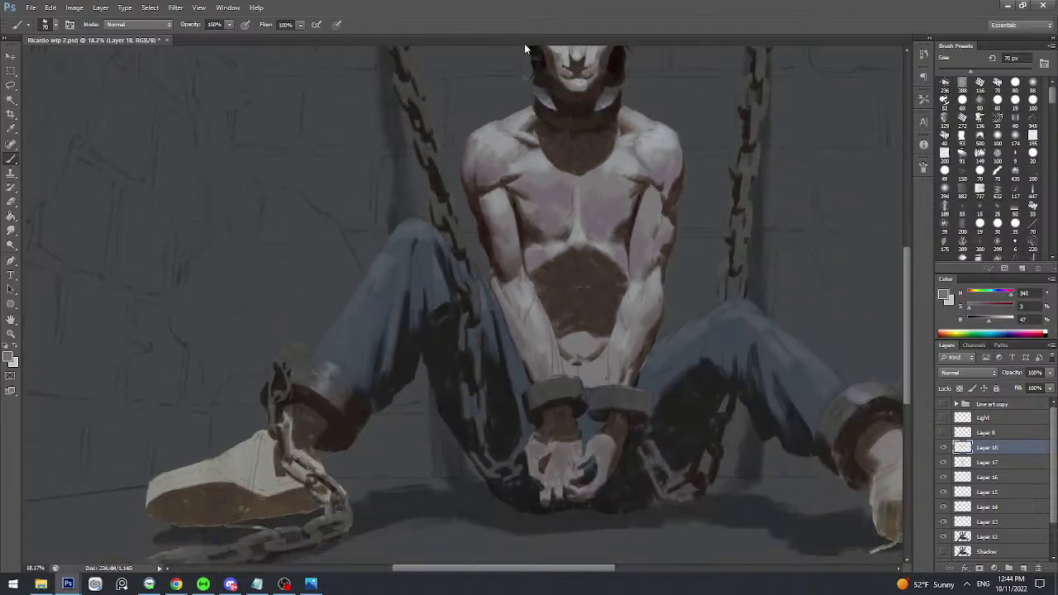
key(ctrl+s)
key(v)
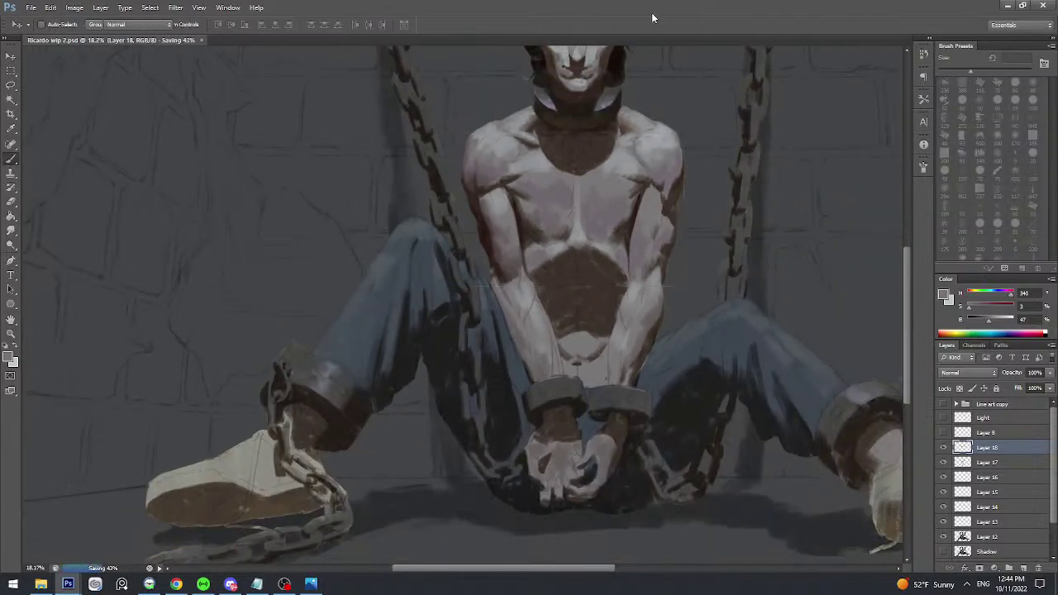
key(b)
- Darken the outer edge of the character's right elbow and upper forearm with sampled dark brown and a 40 px brush
scroll(494, 217, up, 3)
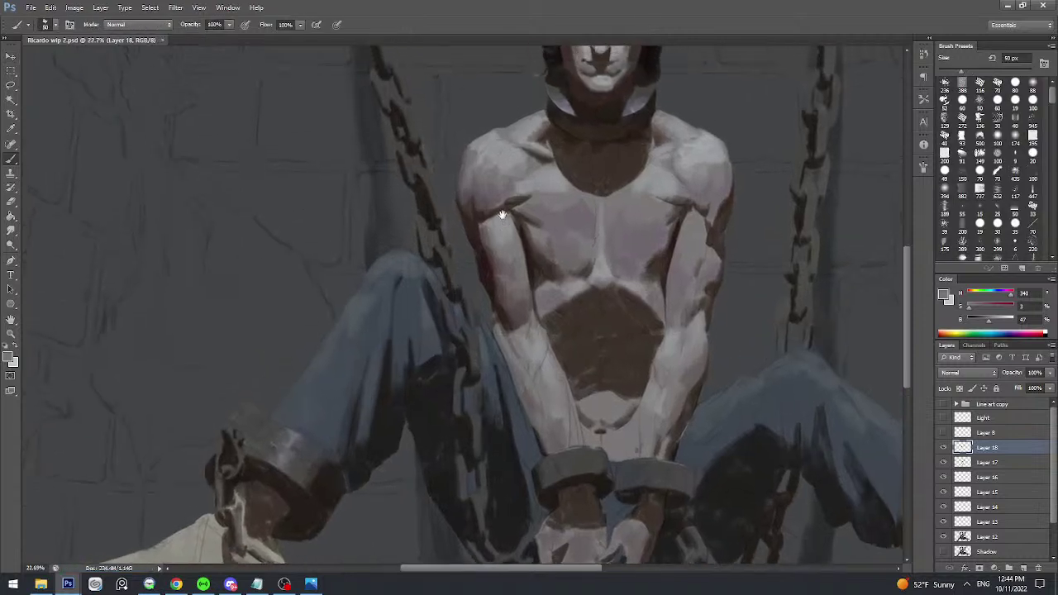
alt+click(487, 243)
scroll(493, 246, down, 2)
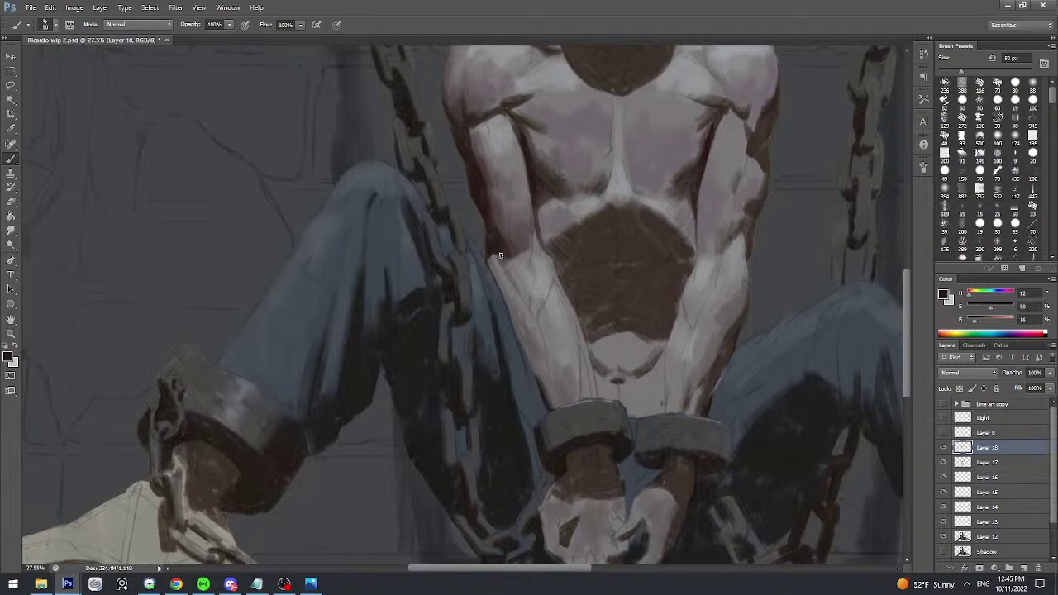
key(bracketleft)
scroll(500, 248, up, 1)
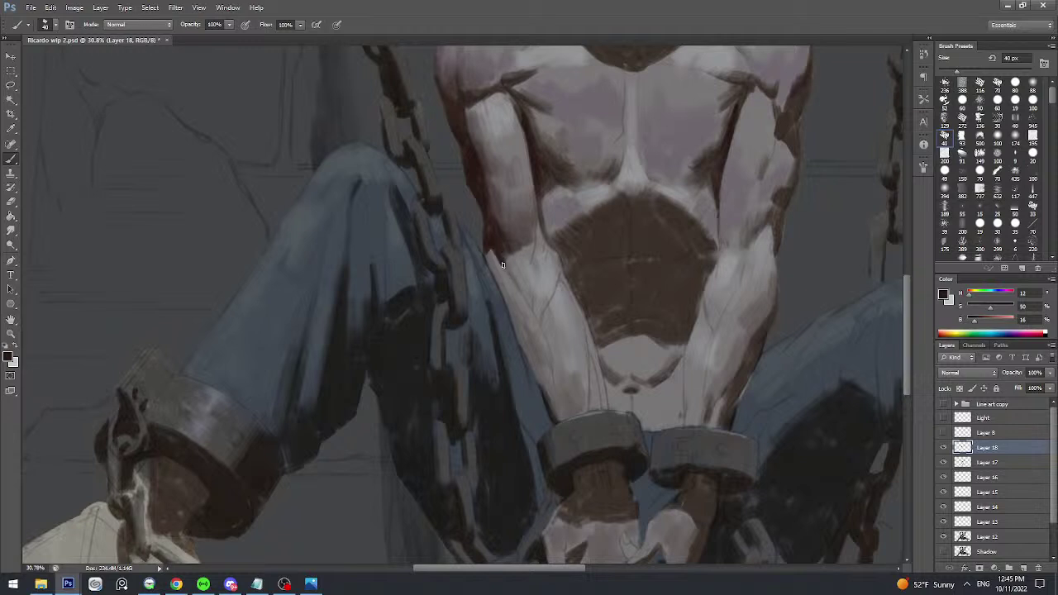
scroll(500, 263, down, 2)
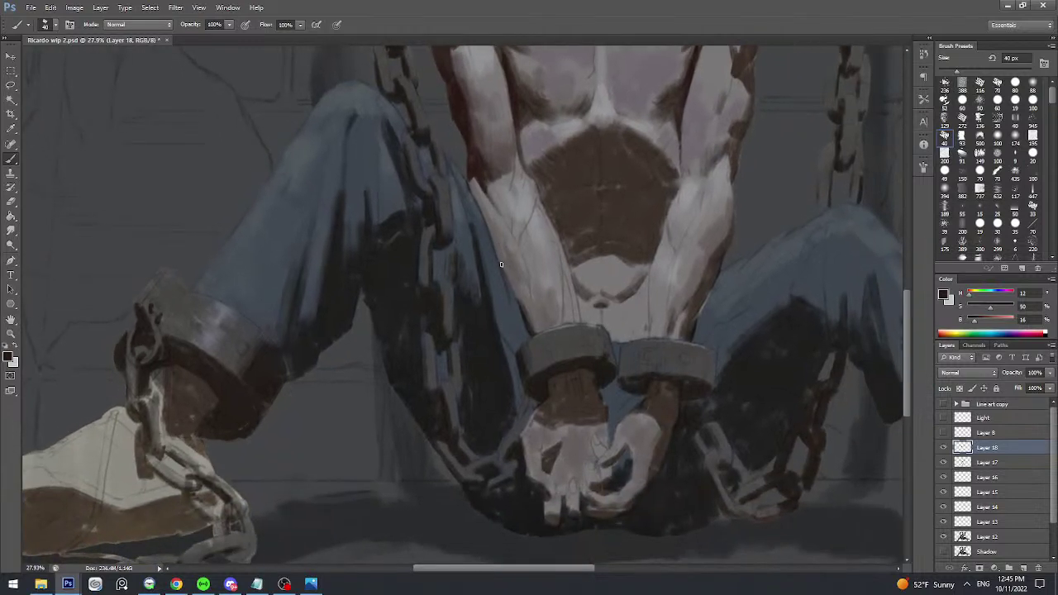
alt+click(530, 310)
click(176, 584)
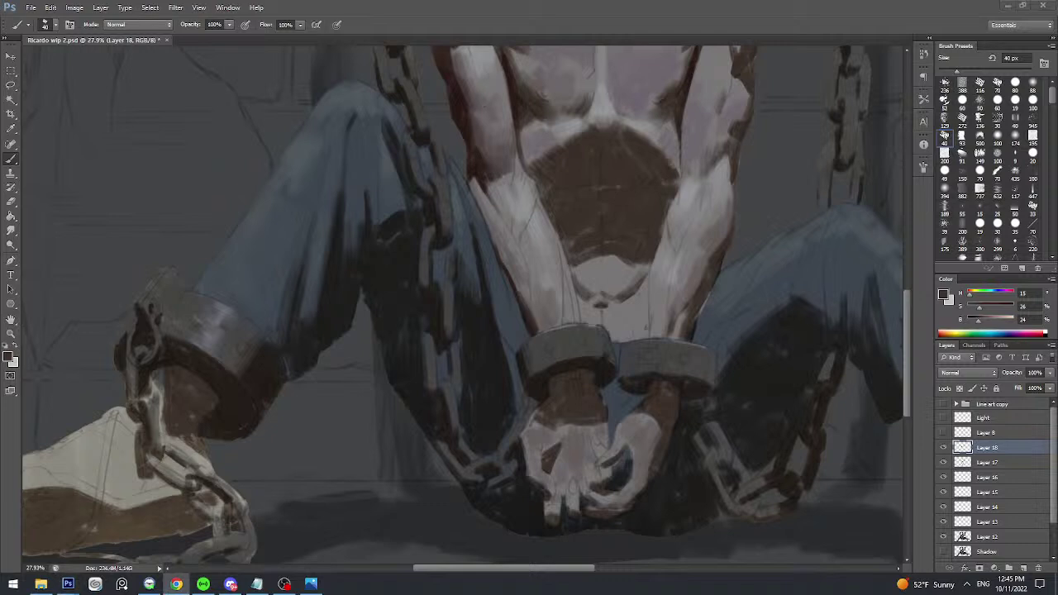
click(676, 267)
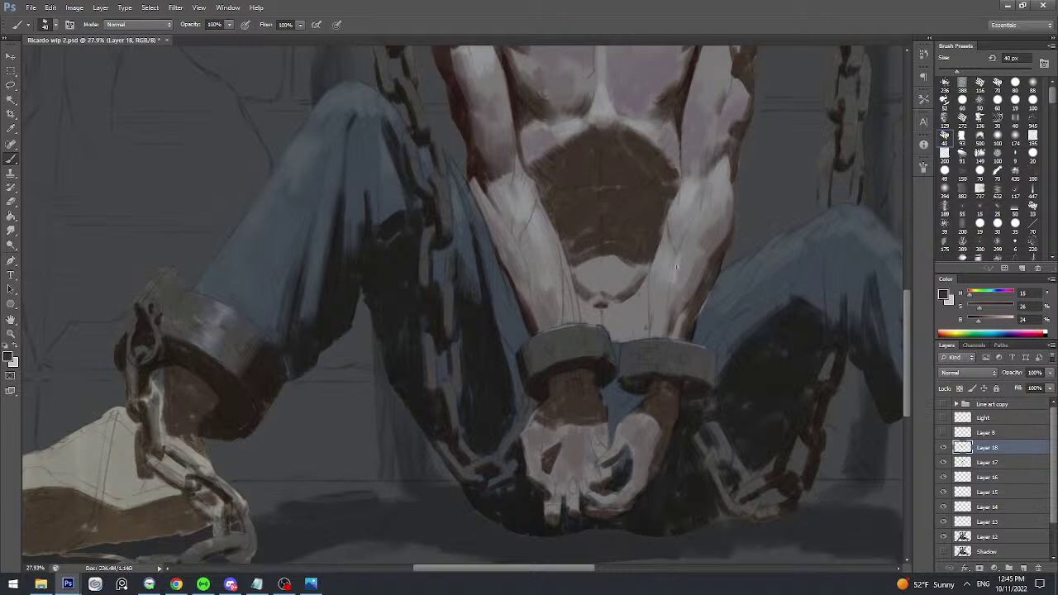
- Soften the shadow edge along the outer side of the character's right forearm with sampled tones and a 45 px brush
key(bracketright)
alt+click(501, 246)
alt+click(496, 235)
alt+click(521, 293)
alt+click(518, 279)
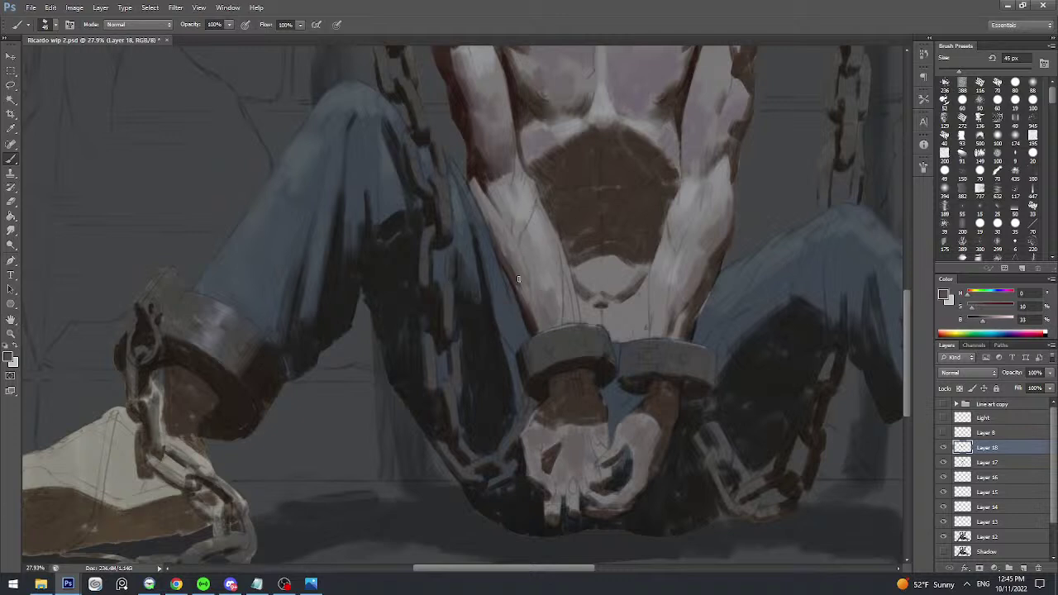
- Blend the lower forearm shading just above the character's right wrist cuff with sampled muted tones, and save the painting
alt+click(529, 301)
alt+click(530, 308)
alt+click(538, 301)
alt+click(543, 300)
scroll(555, 322, down, 3)
key(ctrl+s)
key(ctrl+t)
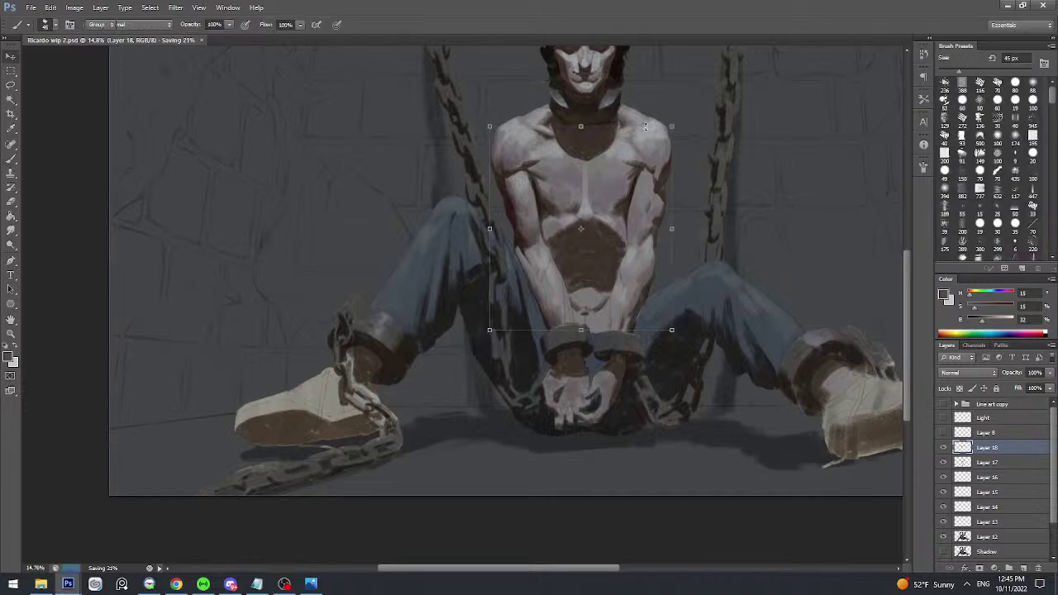
- Paint a dark brown accent into the crease at the character's right armpit
key([)
alt+click(559, 137)
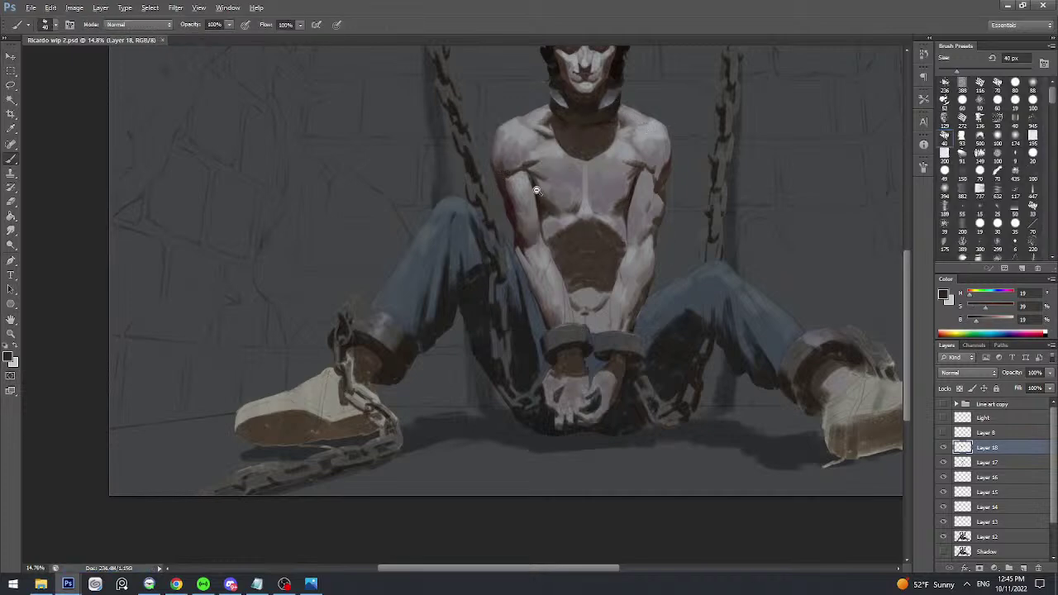
alt+click(503, 203)
drag(537, 190, 645, 179)
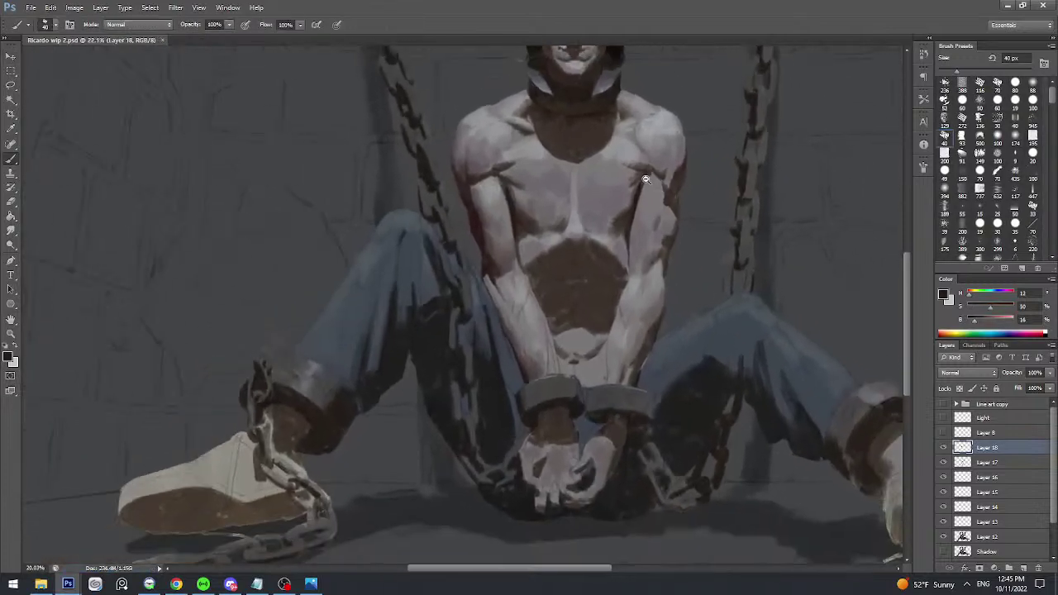
scroll(645, 179, down, 2)
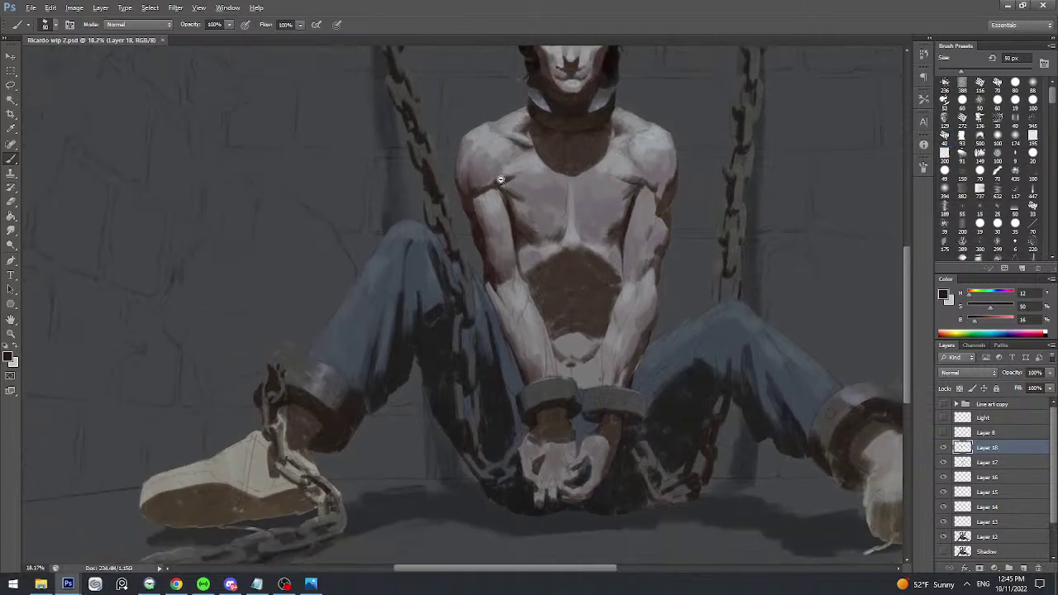
scroll(500, 180, up, 3)
drag(495, 209, 530, 203)
key([)
key(r)
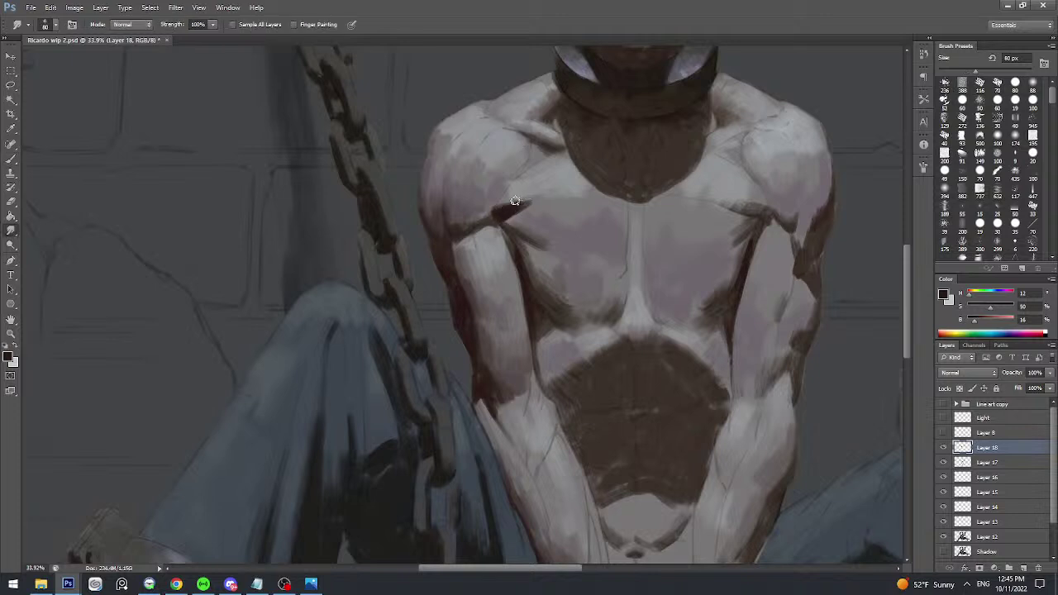
key(b)
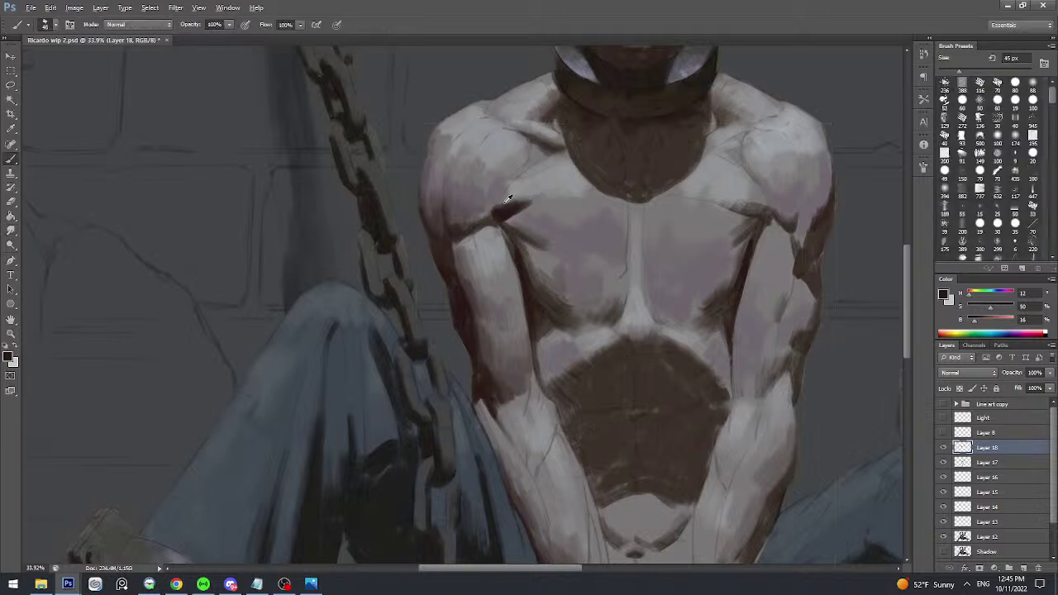
- Blend the accent at the character's right armpit into the shoulder with repeatedly sampled tones and a 45 px brush
alt+click(508, 198)
alt+click(463, 216)
alt+click(500, 211)
alt+click(501, 204)
alt+click(504, 190)
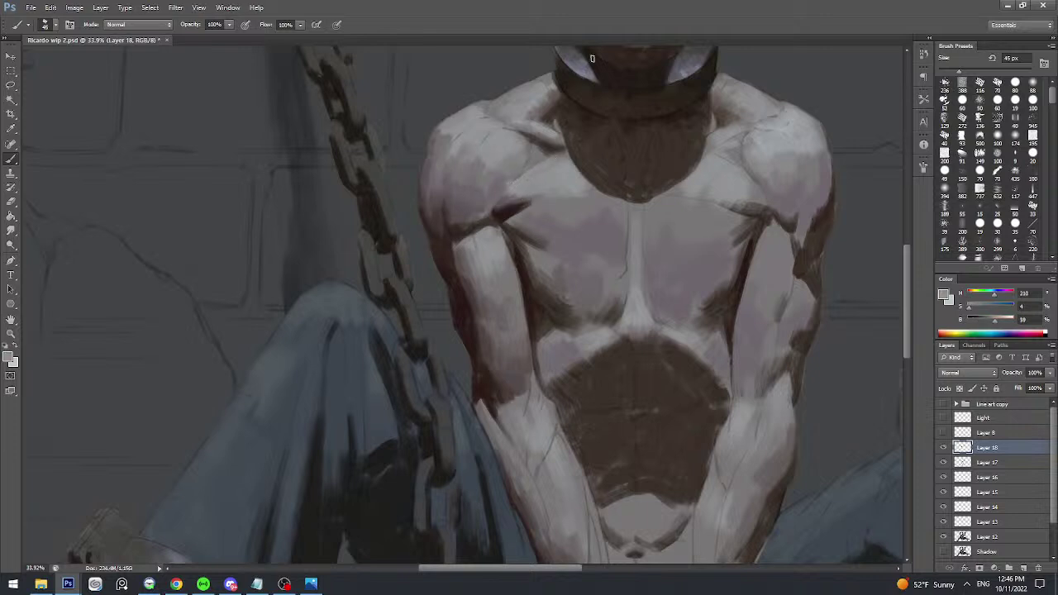
- Soften the chest skin above the character's right armpit crease with sampled light tints and a larger brush
key(bracketright)
key(bracketright)
alt+click(533, 200)
alt+click(512, 192)
drag(548, 187, 521, 180)
key(bracketleft)
- Refine the shadow fold running from the character's right armpit into the chest with sampled browns and a 45 px brush
alt+click(489, 192)
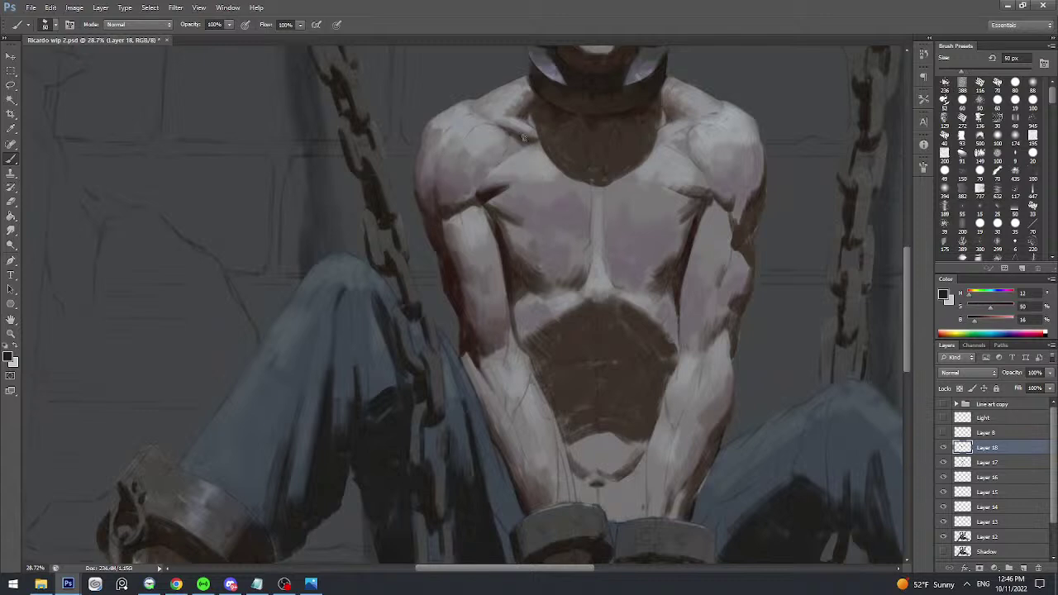
scroll(485, 191, up, 3)
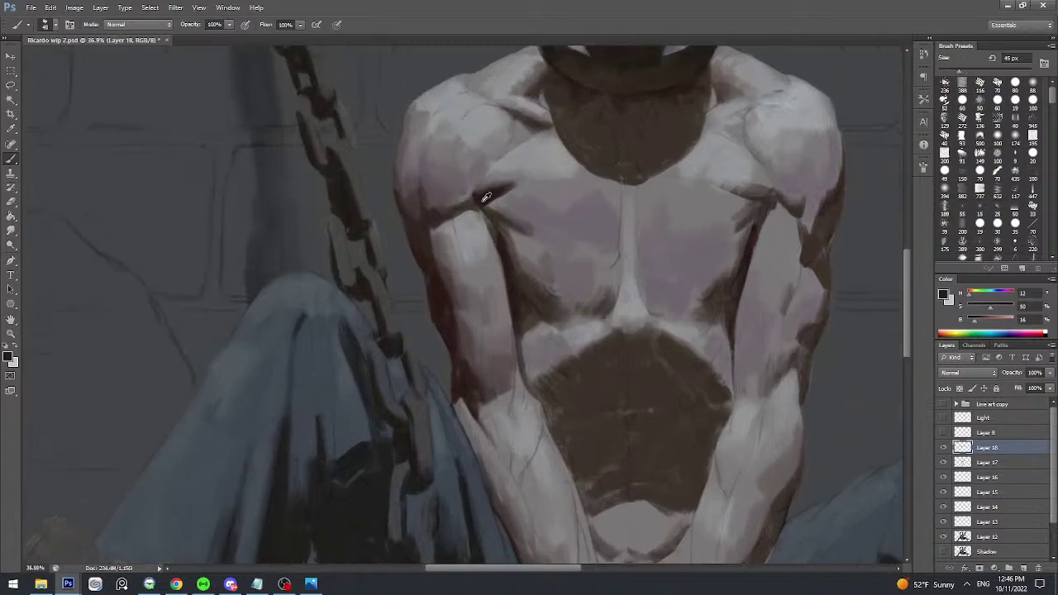
alt+click(482, 200)
alt+click(490, 205)
alt+click(497, 207)
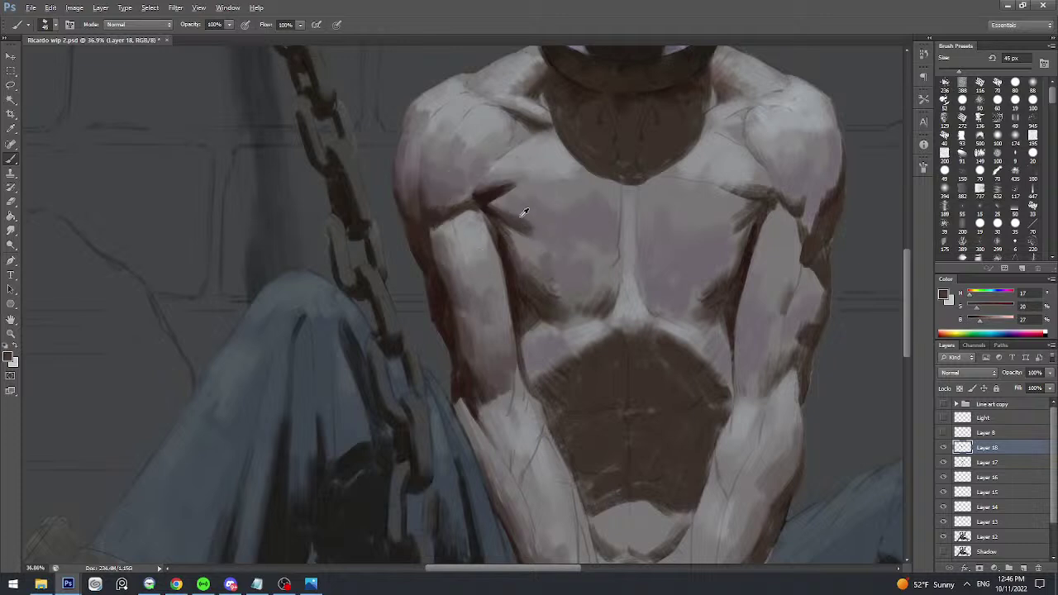
alt+click(519, 216)
alt+click(539, 221)
scroll(542, 238, down, 2)
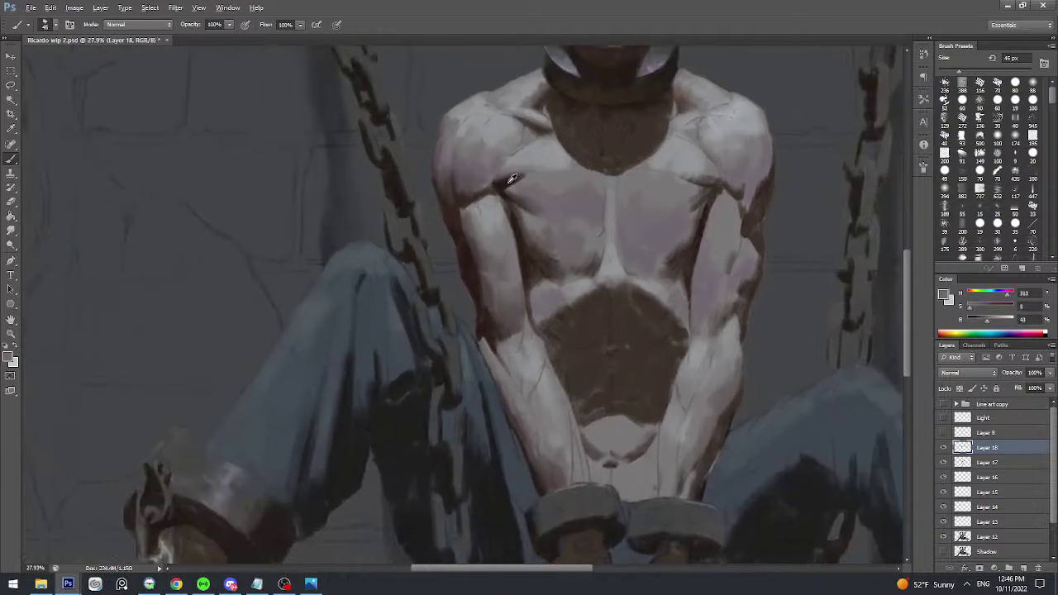
- Paint a matching dark brown accent into the crease at the character's left armpit
alt+click(513, 182)
scroll(669, 143, up, 2)
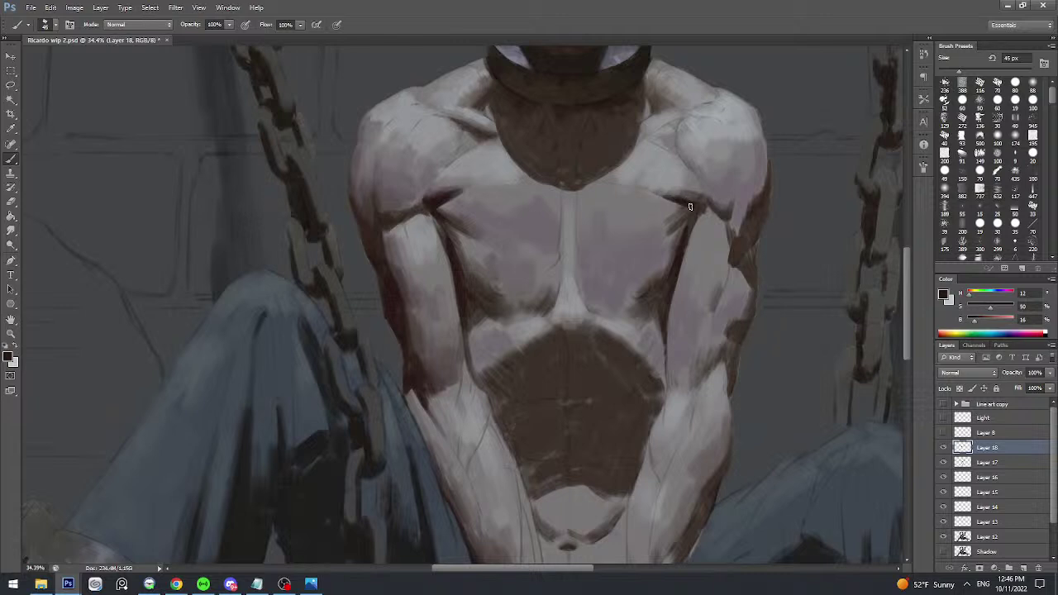
key(bracketleft)
key(bracketright)
- Blend the shadow beside the character's left armpit into the chest with sampled muted tints and an enlarged brush
alt+click(673, 224)
key(bracketright)
key(bracketright)
key(bracketright)
key(bracketright)
alt+click(665, 233)
alt+click(660, 235)
alt+click(645, 229)
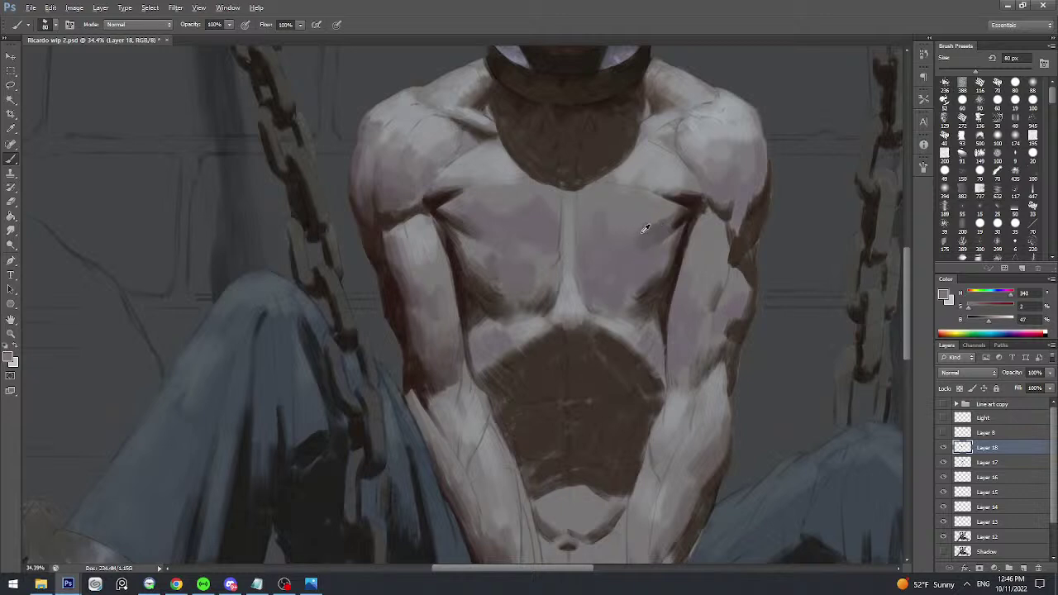
alt+click(642, 216)
alt+click(649, 214)
scroll(663, 212, down, 3)
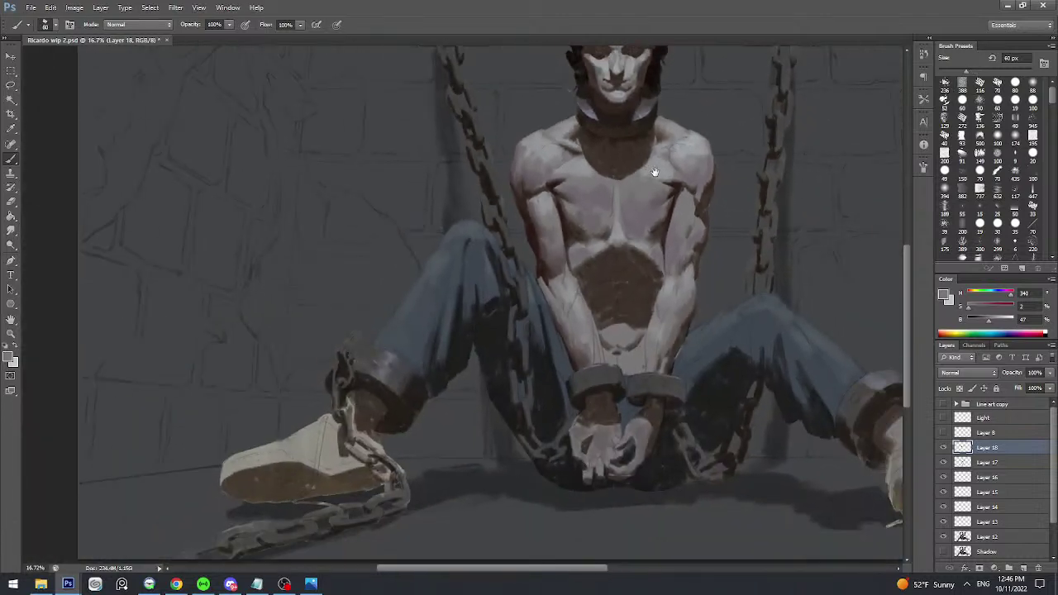
- Shade the outer edge of the character's left upper arm below the shoulder with sampled dark brown and a 45 px brush
scroll(654, 172, up, 1)
alt+click(490, 239)
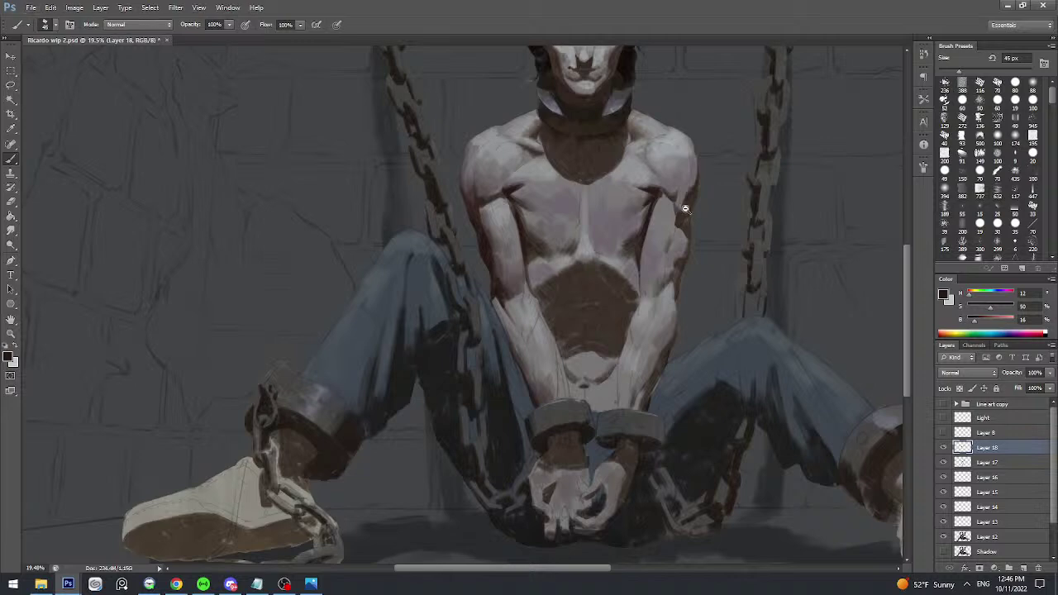
scroll(686, 203, up, 3)
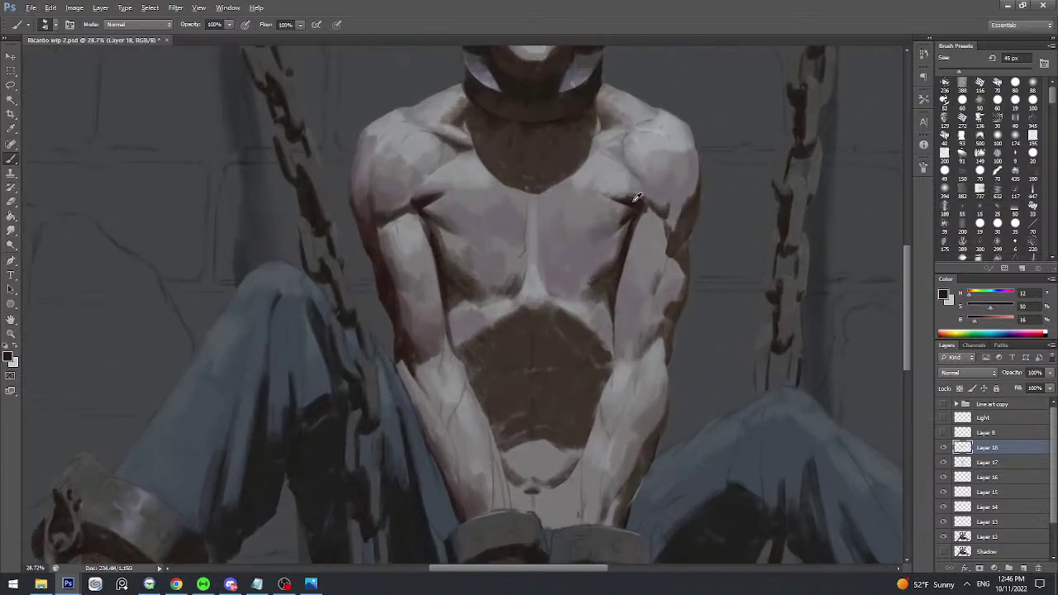
alt+click(636, 198)
scroll(653, 213, up, 2)
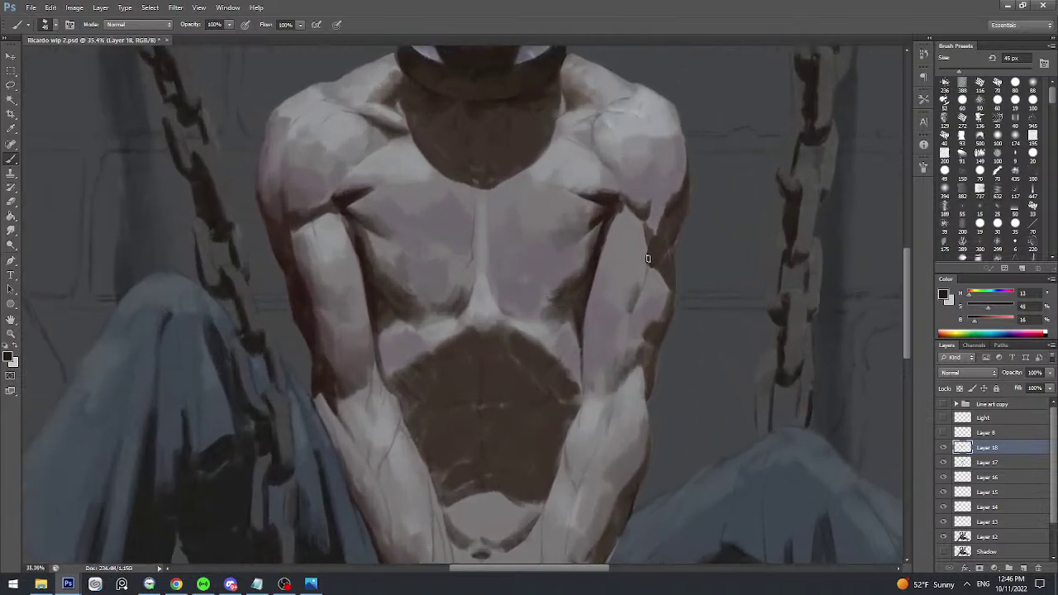
drag(648, 259, 685, 205)
key([)
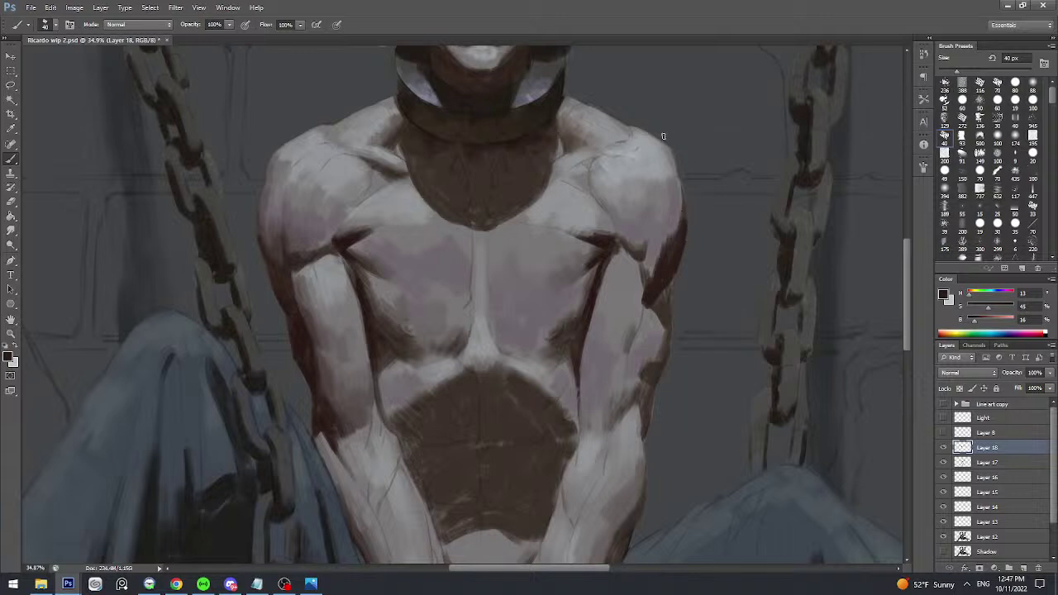
- Darken the crease under the character's left shoulder muscle with a 50 px brush and blend it with sampled muted browns
key(])
key(])
drag(615, 234, 625, 237)
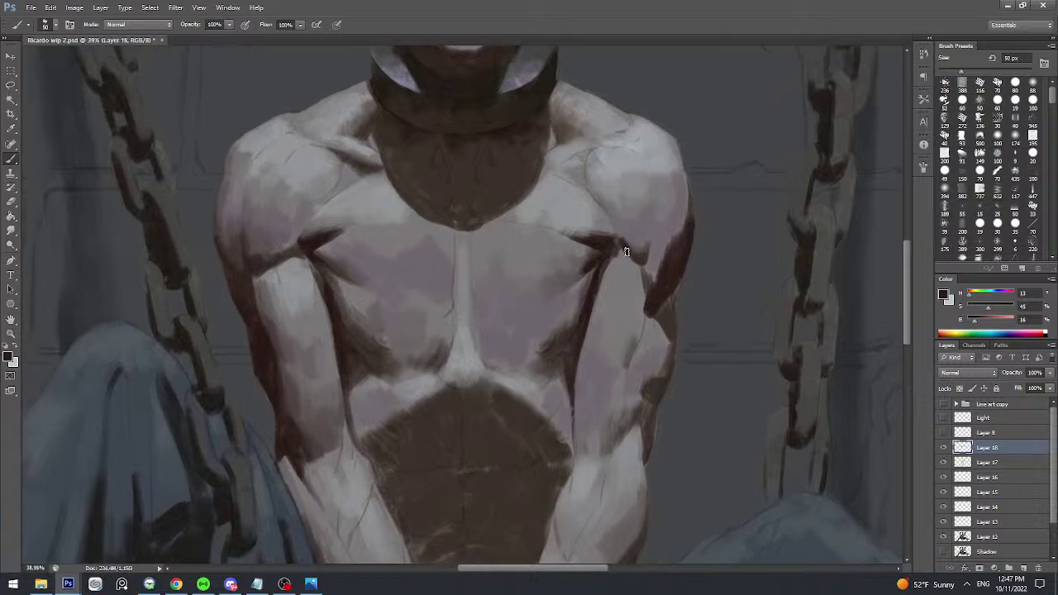
alt+click(633, 247)
alt+click(240, 234)
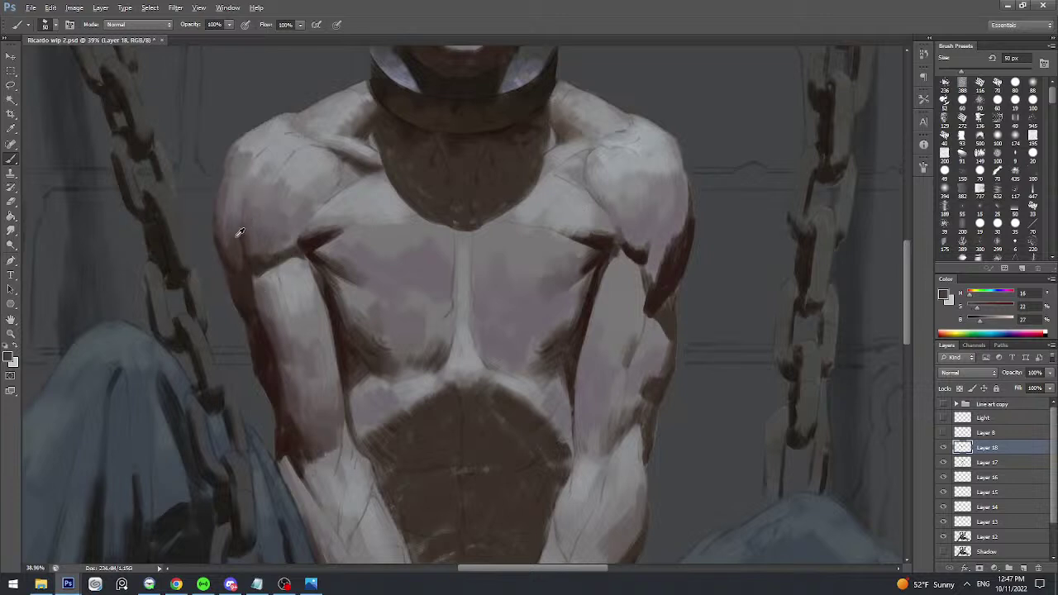
alt+click(623, 226)
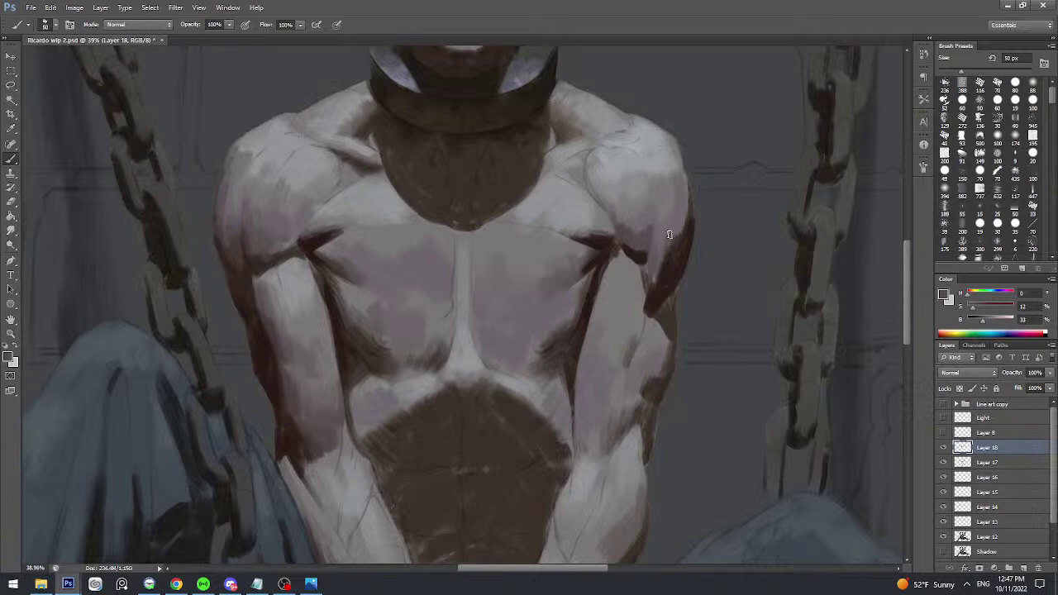
scroll(684, 206, up, 1)
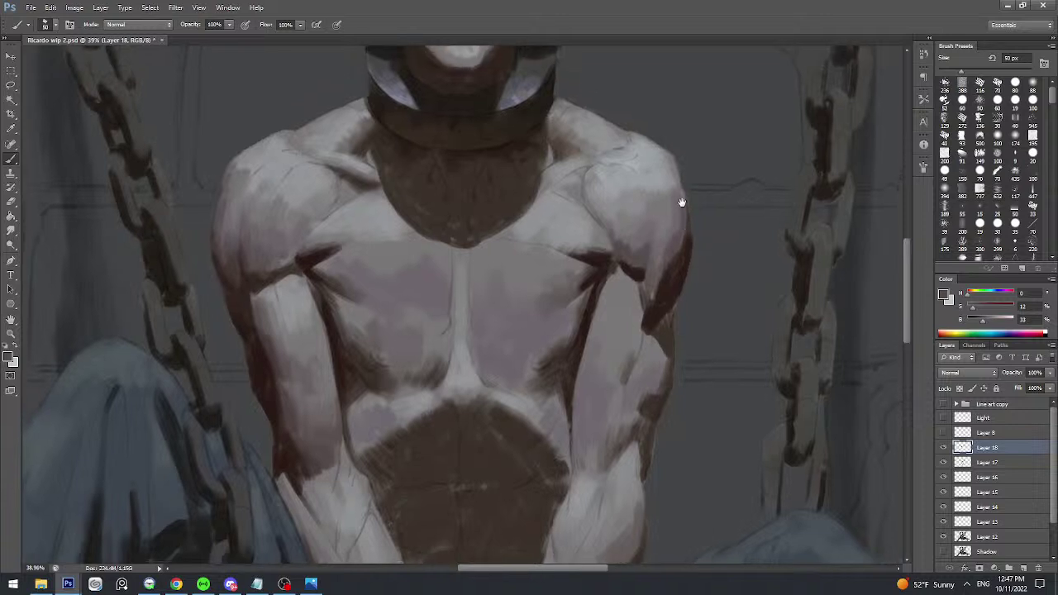
- Blend the shadow boundary on the lower part of the character's left shoulder with repeatedly sampled browns and mid tones
alt+click(680, 243)
alt+click(675, 259)
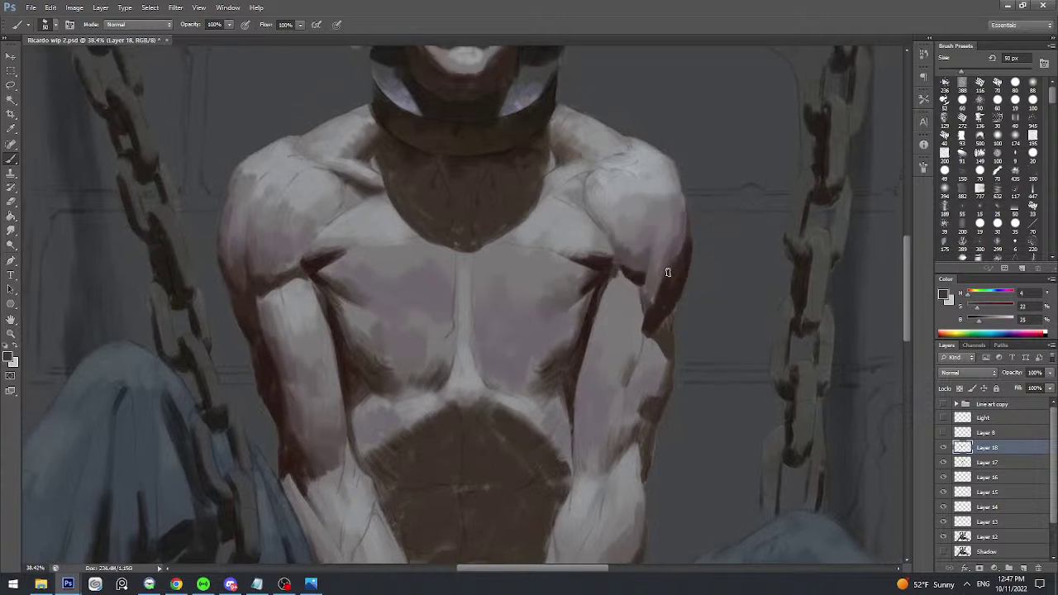
alt+click(667, 263)
alt+click(654, 297)
alt+click(649, 290)
alt+click(652, 258)
alt+click(649, 252)
- Blend muted tints over the front of the character's left shoulder where it meets the chest, using a 50 px brush
alt+click(619, 234)
alt+click(608, 232)
alt+click(612, 225)
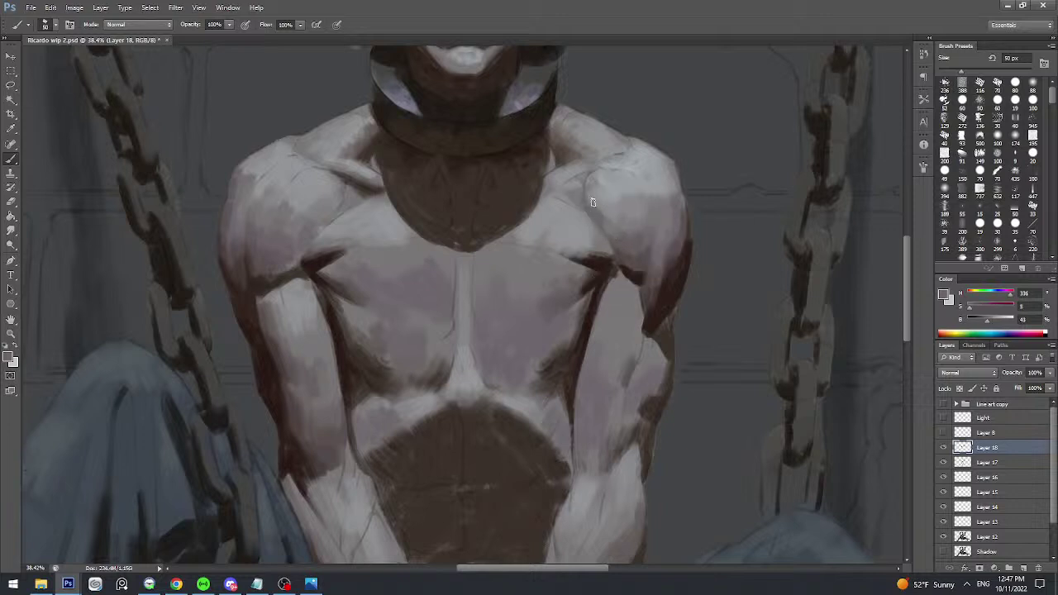
alt+click(595, 202)
scroll(586, 199, down, 2)
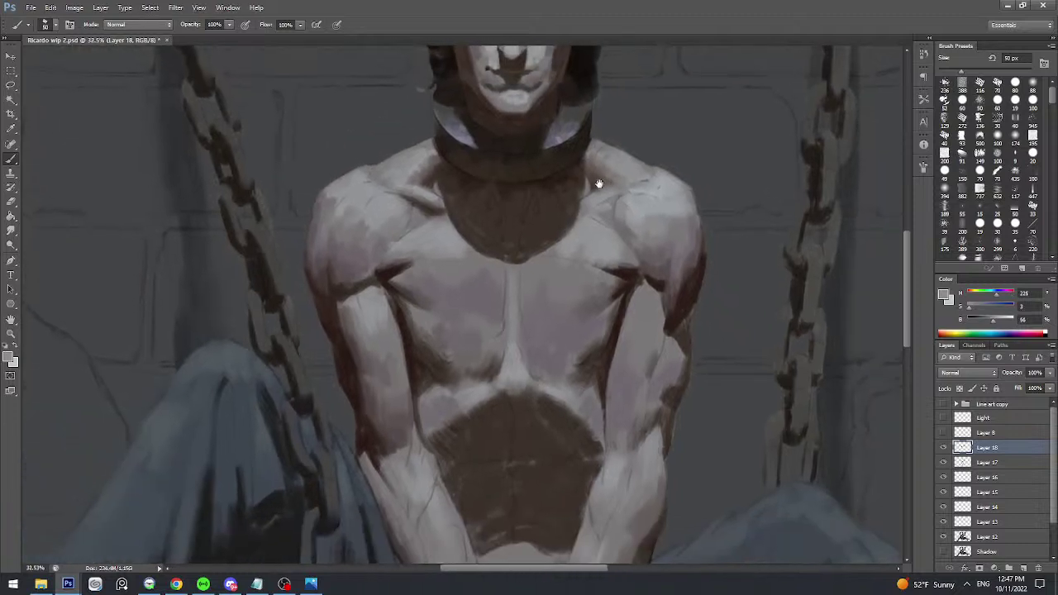
- Smooth the tints along the outer upper edge of the character's left shoulder with a 40 px brush, and save the painting
scroll(609, 197, up, 2)
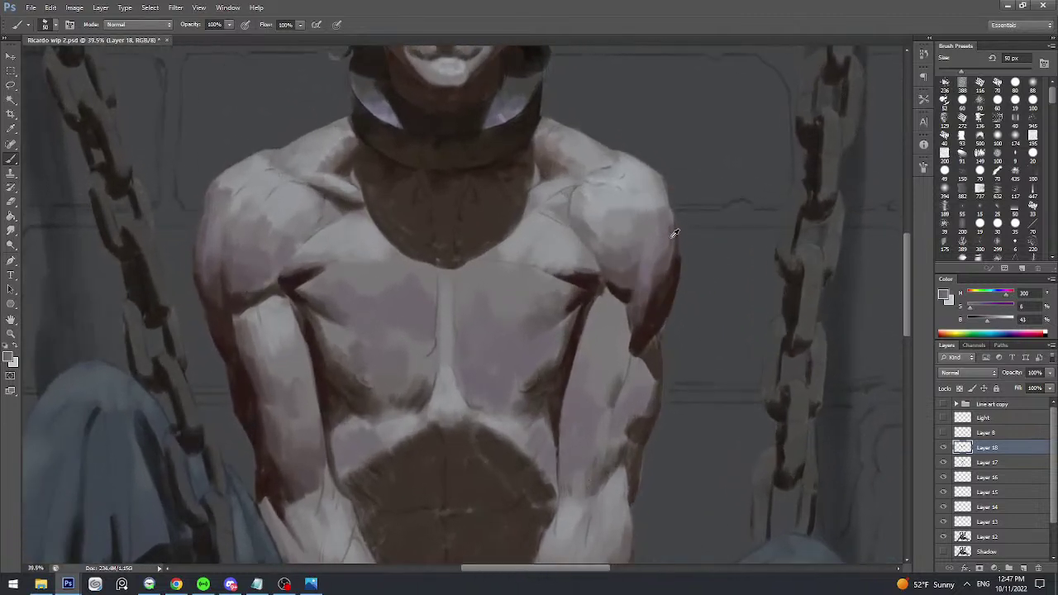
alt+click(670, 230)
alt+click(666, 218)
key(bracketleft)
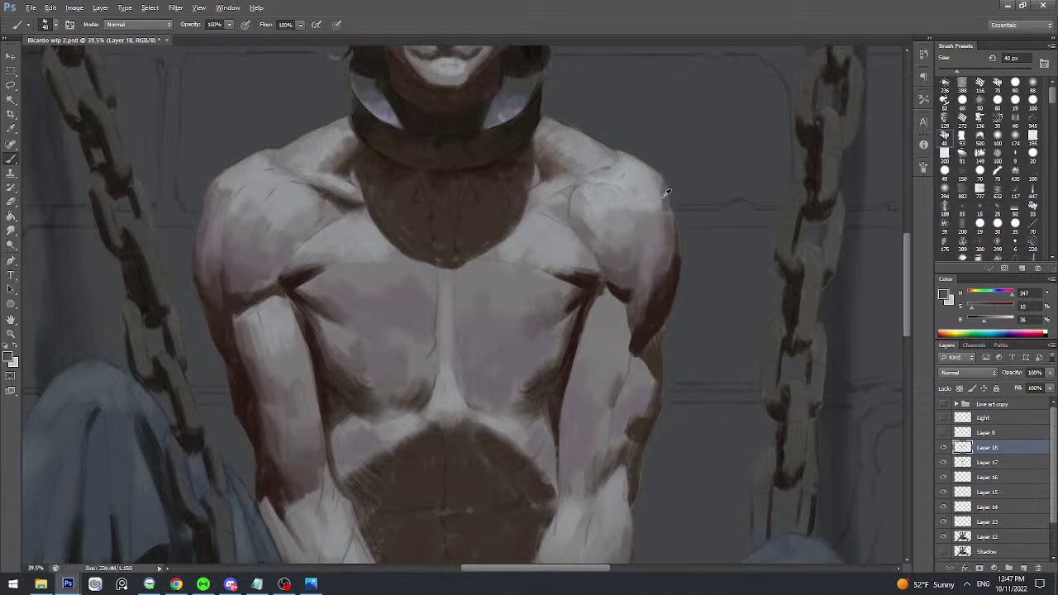
alt+click(662, 199)
alt+click(652, 204)
alt+click(643, 194)
alt+click(654, 195)
scroll(651, 174, down, 5)
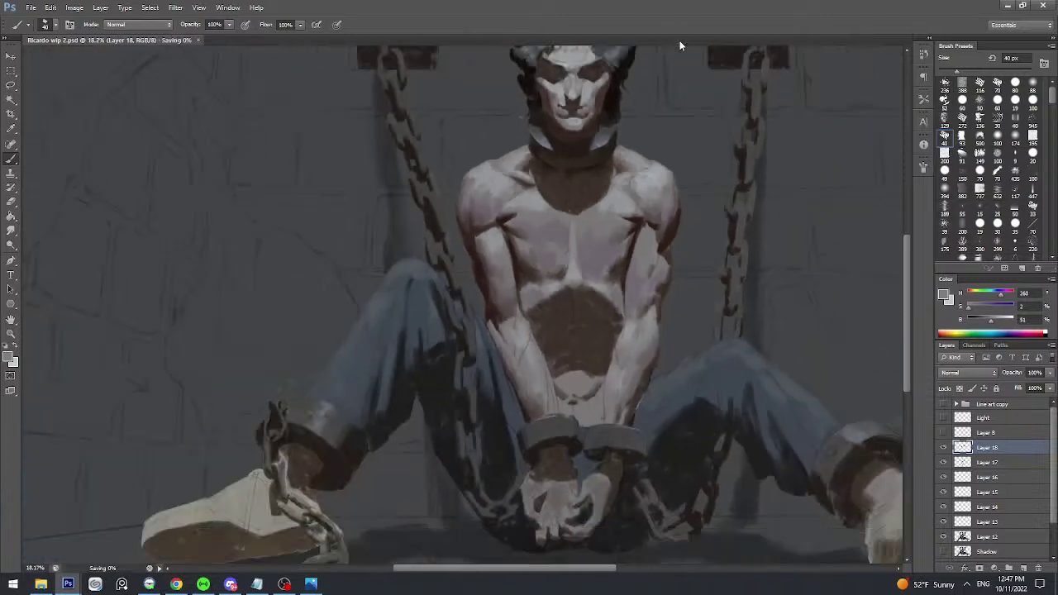
- Paint a dark brown shadow along the outer edge of the character's left upper arm down to the elbow, using a 30 px brush
key(bracketright)
key(bracketright)
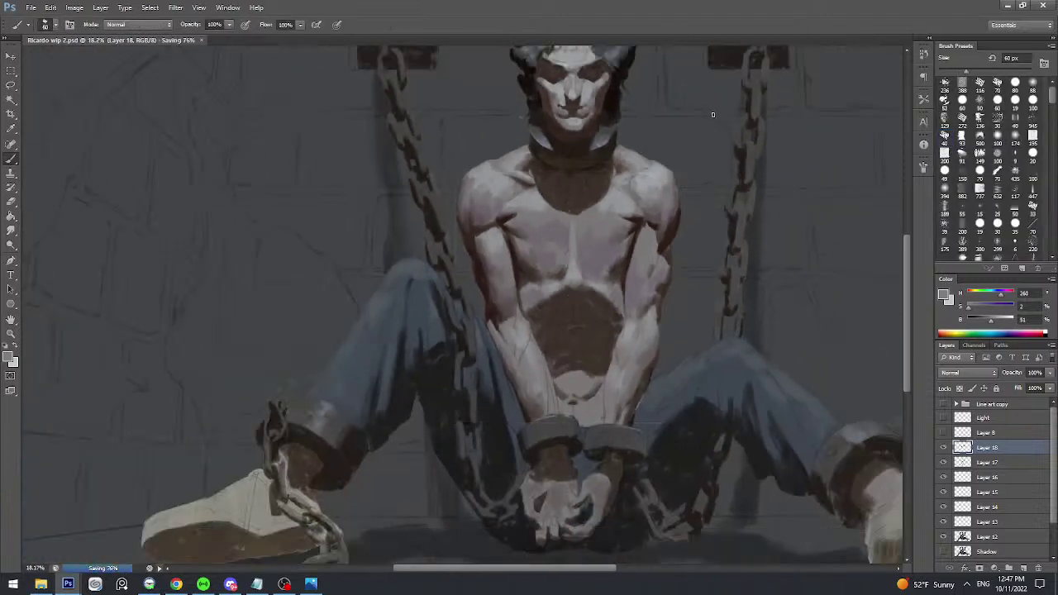
alt+click(482, 261)
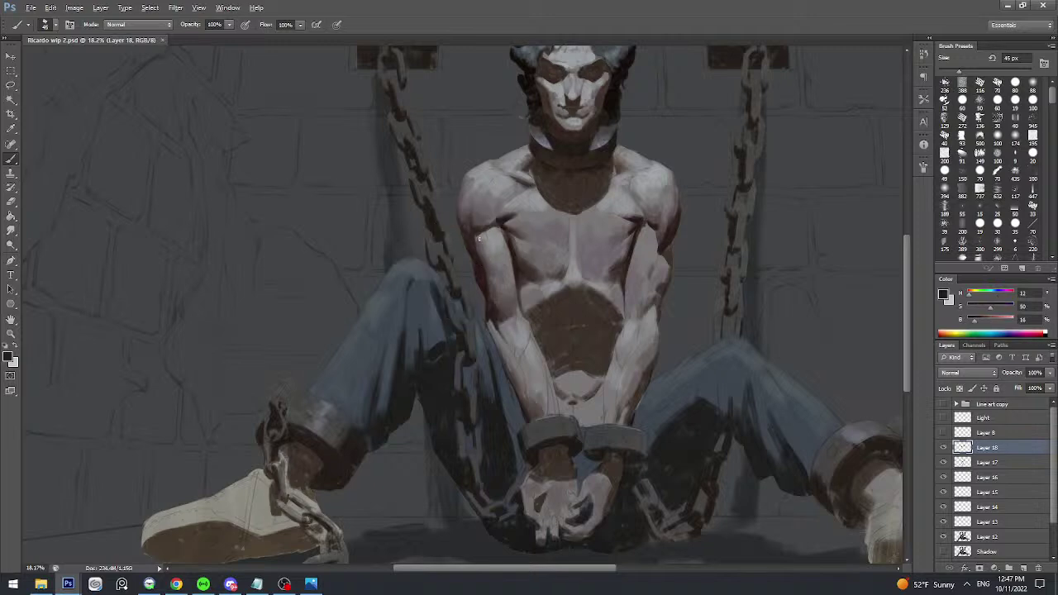
key(bracketleft)
scroll(670, 252, up, 2)
scroll(670, 252, up, 1)
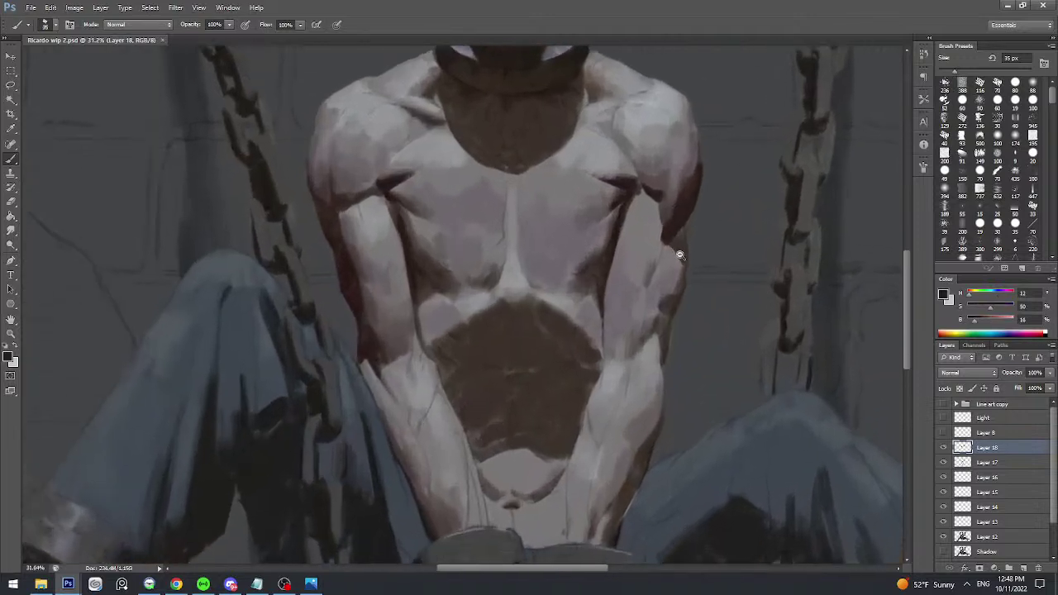
key(bracketleft)
scroll(673, 244, up, 1)
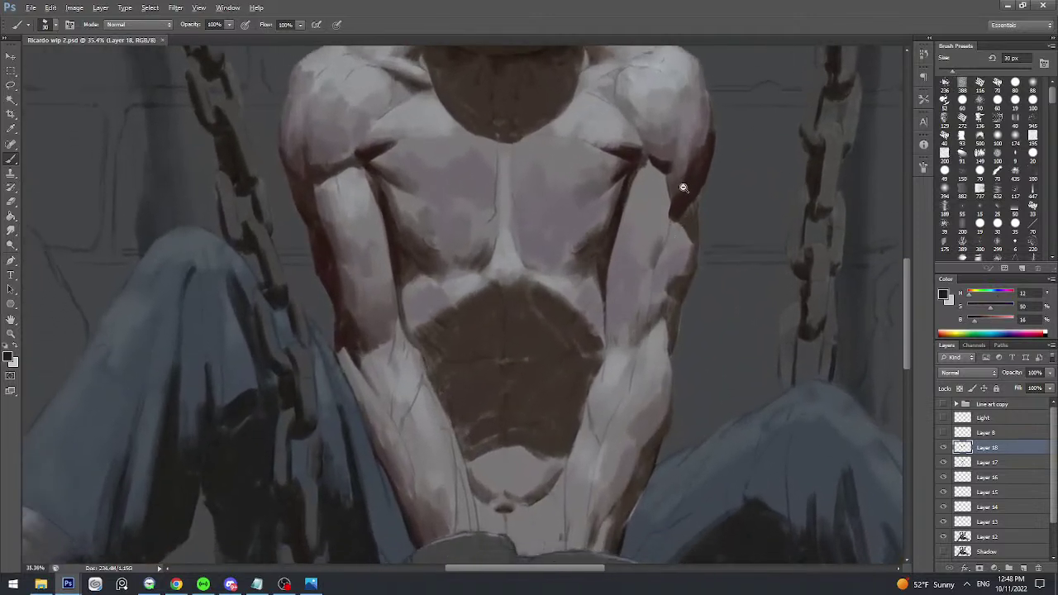
scroll(684, 203, down, 1)
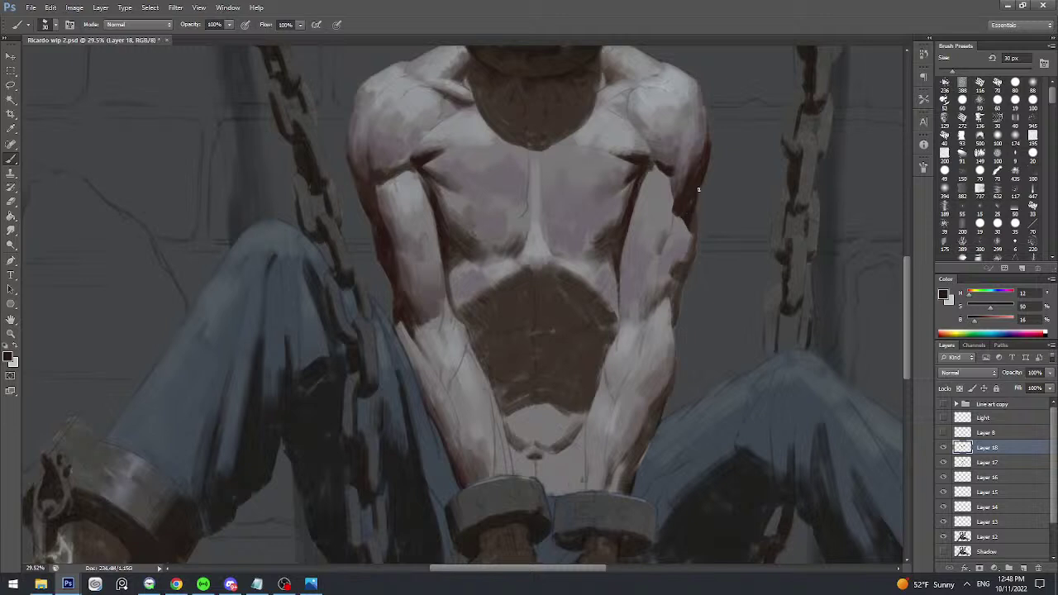
scroll(700, 185, up, 1)
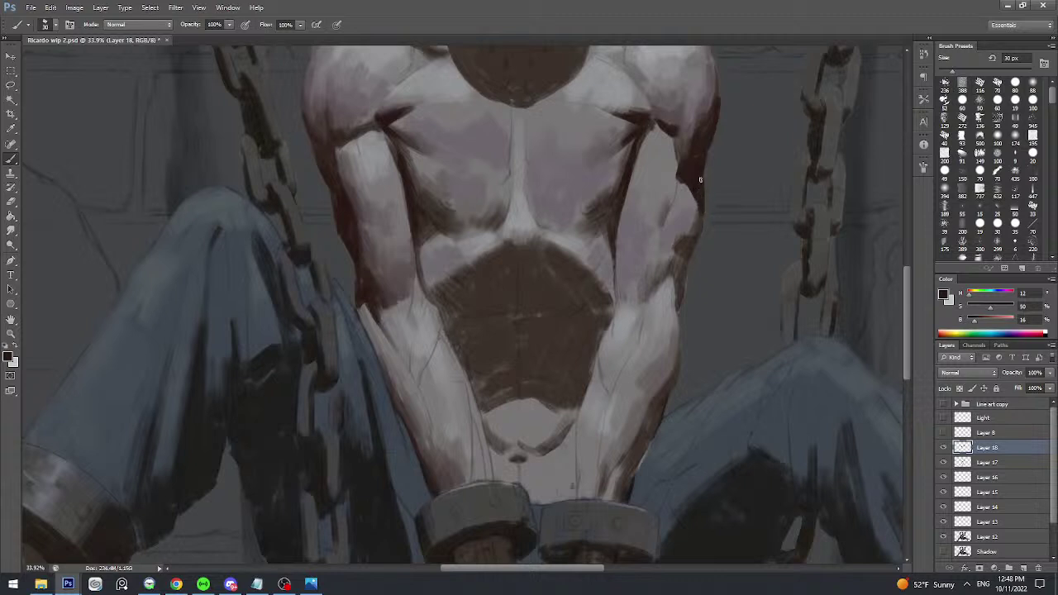
scroll(702, 222, up, 1)
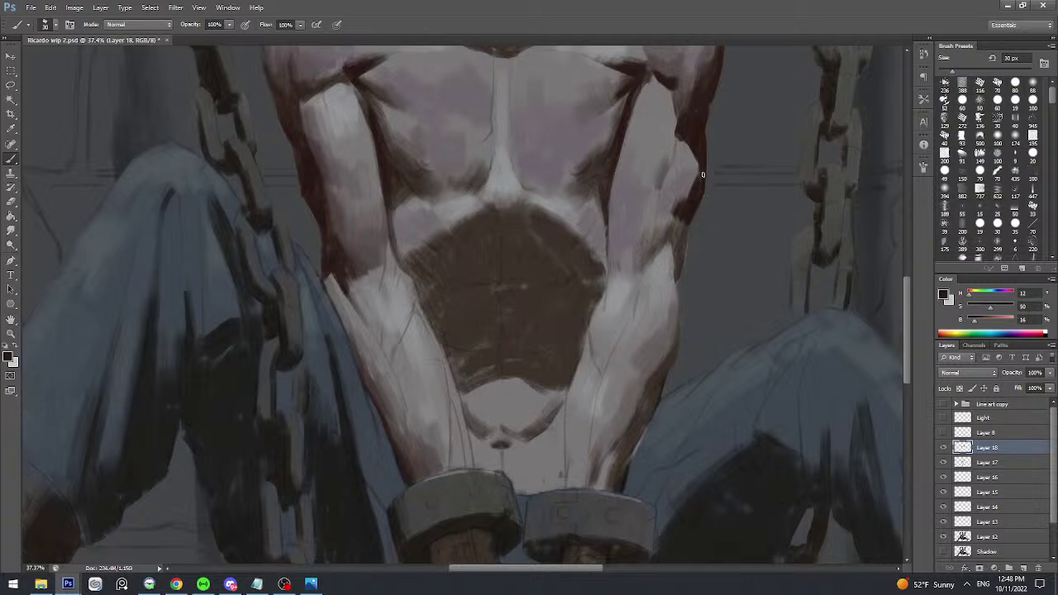
scroll(702, 174, down, 1)
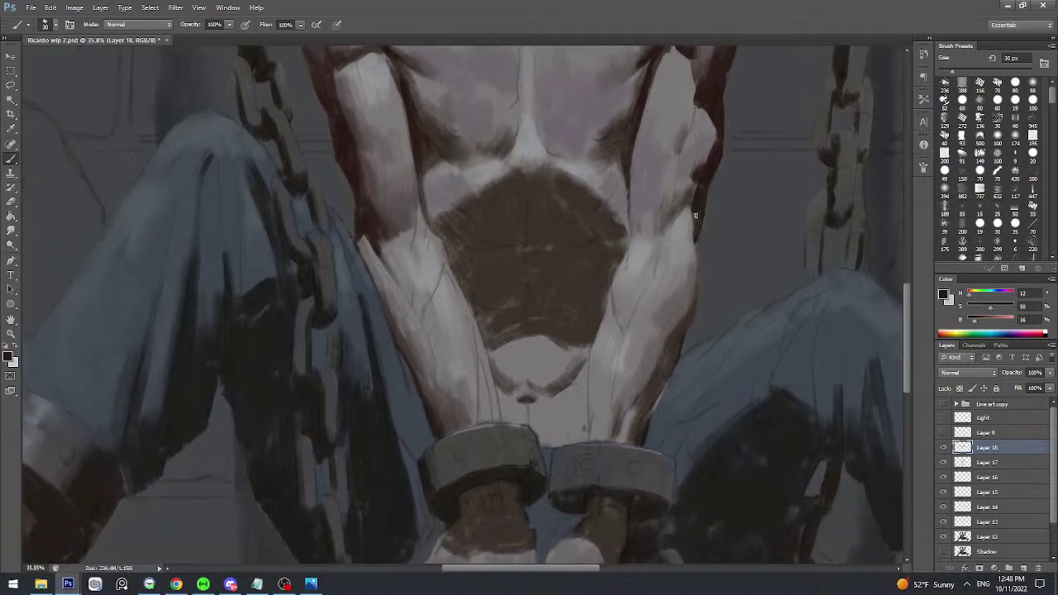
- Blend the shadow edge on the outer side of the character's left upper arm with sampled muted browns and a 45 px brush
key(bracketright)
key(bracketright)
mouse_move(680, 189)
mouse_down()
mouse_move(666, 195)
mouse_move(697, 190)
mouse_up()
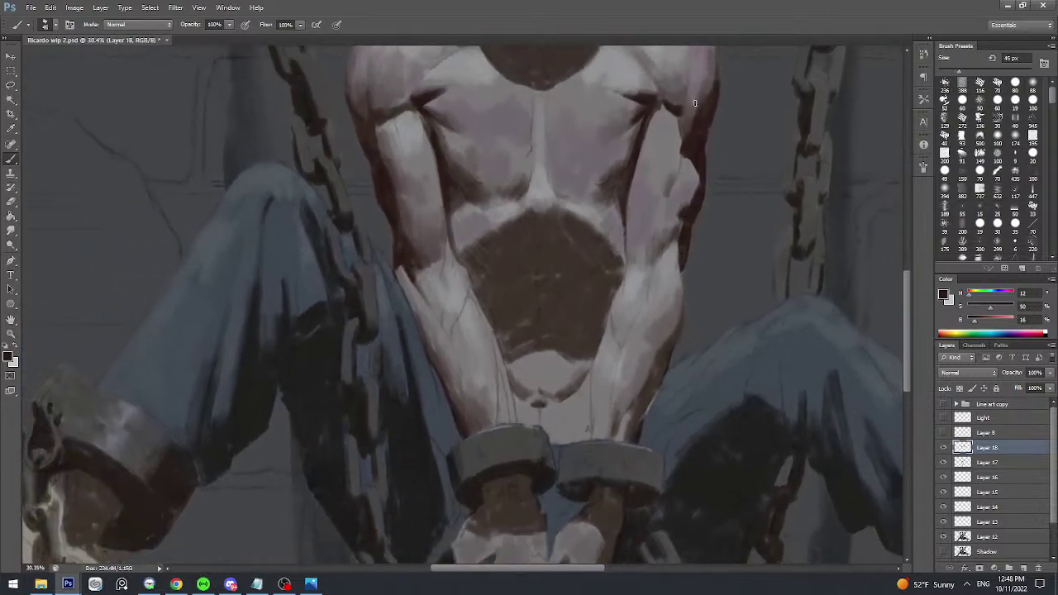
alt+click(692, 124)
scroll(659, 235, up, 3)
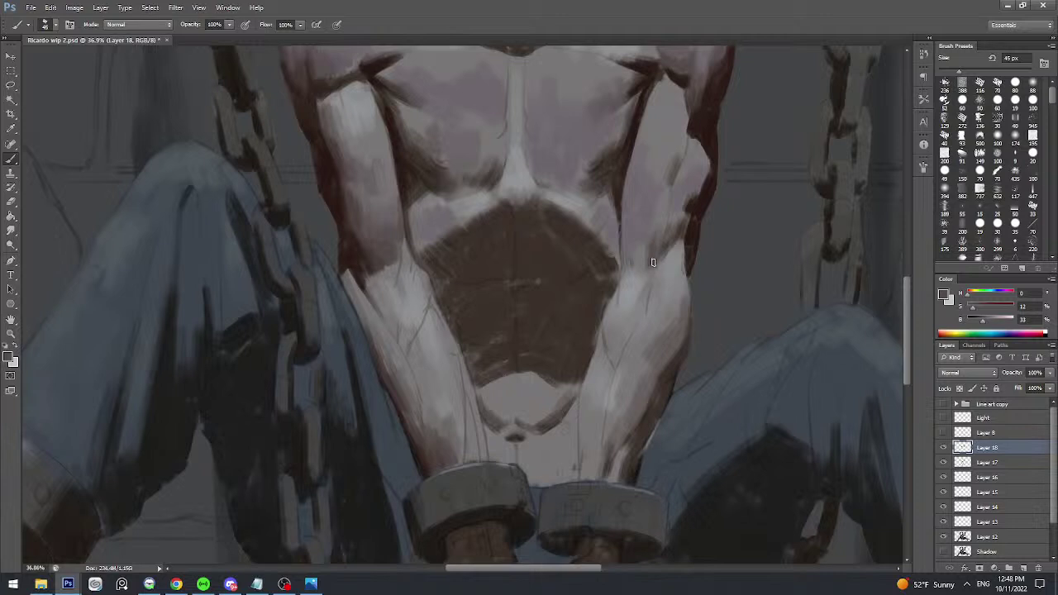
alt+click(690, 221)
alt+click(688, 222)
scroll(677, 223, down, 2)
scroll(671, 223, up, 1)
alt+click(665, 248)
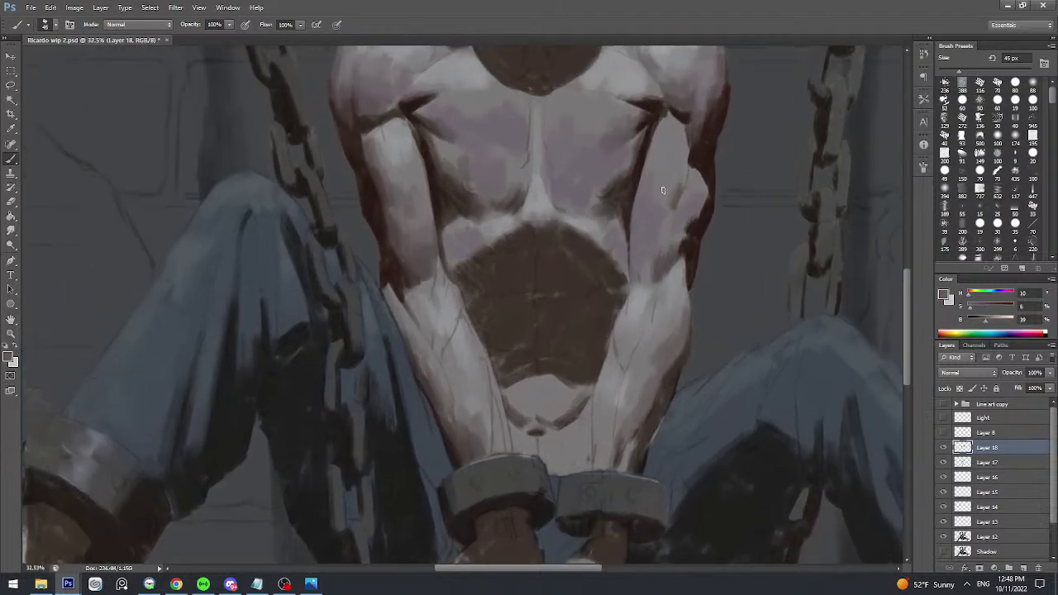
- Shade the inside of the character's left elbow with sampled muted browns, using a 60 px brush
alt+click(417, 264)
scroll(661, 213, down, 1)
alt+click(640, 271)
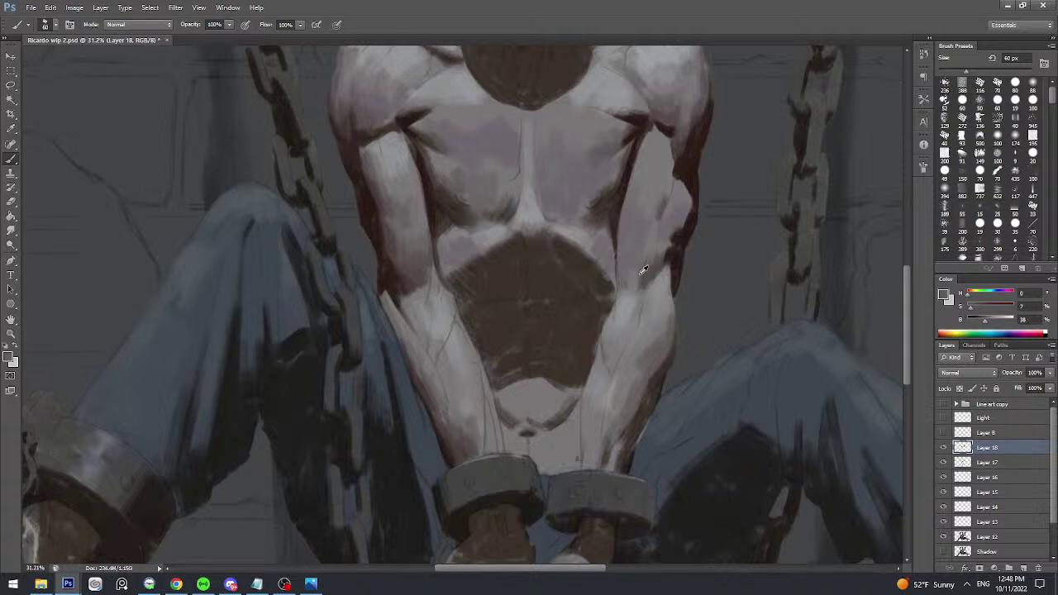
alt+click(637, 272)
alt+click(646, 266)
scroll(657, 241, up, 1)
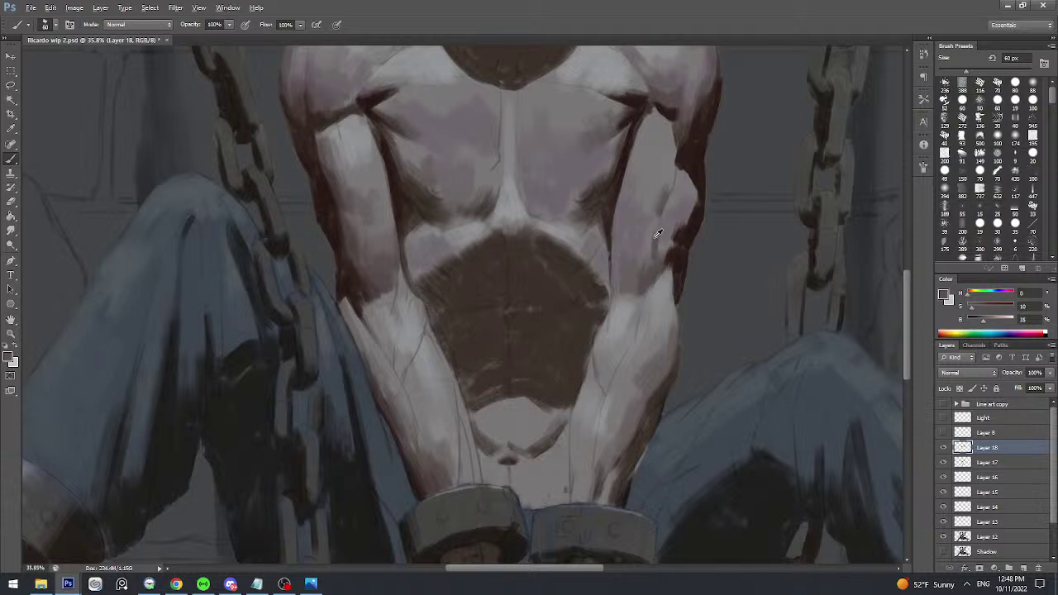
- Smooth the transitions between tints along the middle of the character's left upper arm with repeatedly sampled skin tones
alt+click(641, 234)
alt+click(651, 236)
alt+click(661, 195)
scroll(673, 165, down, 2)
alt+click(666, 201)
alt+click(666, 203)
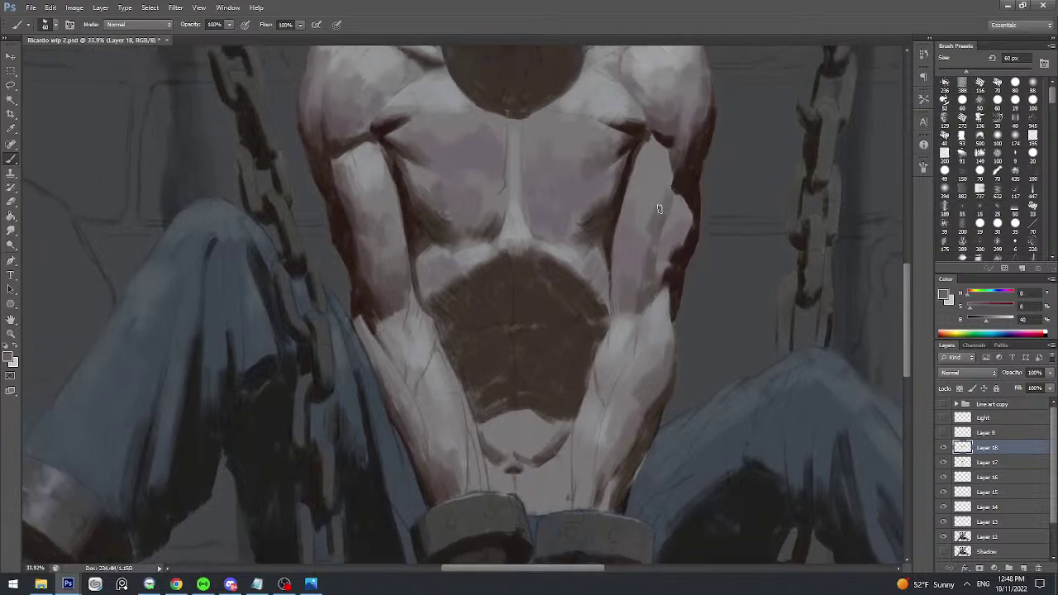
alt+click(665, 171)
scroll(661, 165, up, 1)
alt+click(667, 97)
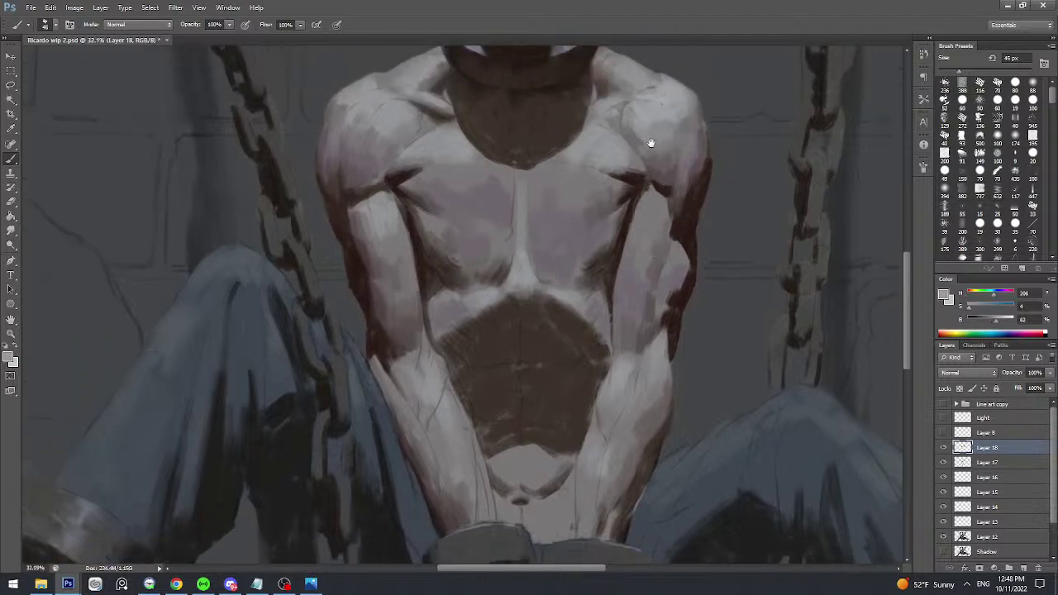
- Lighten the upper part of the character's left upper arm below the armpit with sampled light greys and a 70 px brush
scroll(651, 190, up, 1)
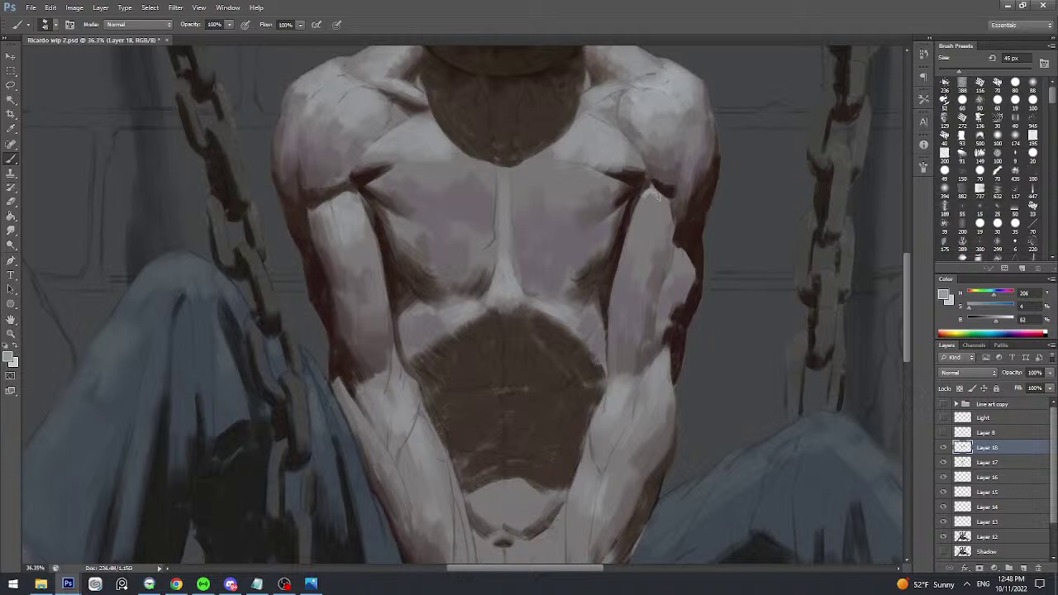
key(bracketright)
alt+click(646, 209)
drag(650, 214, 658, 233)
alt+click(662, 195)
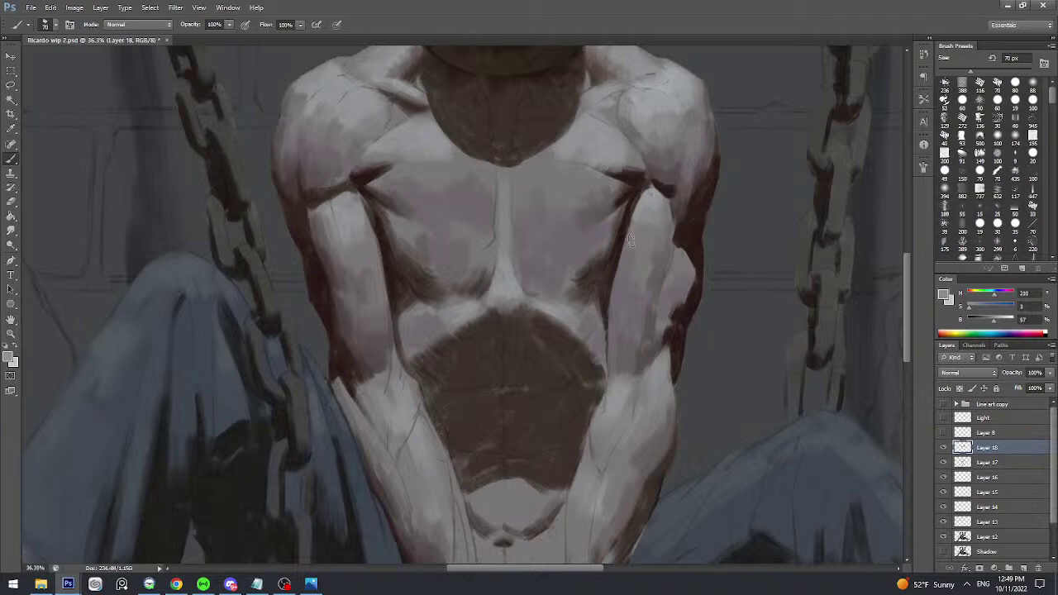
alt+click(633, 240)
scroll(651, 217, down, 3)
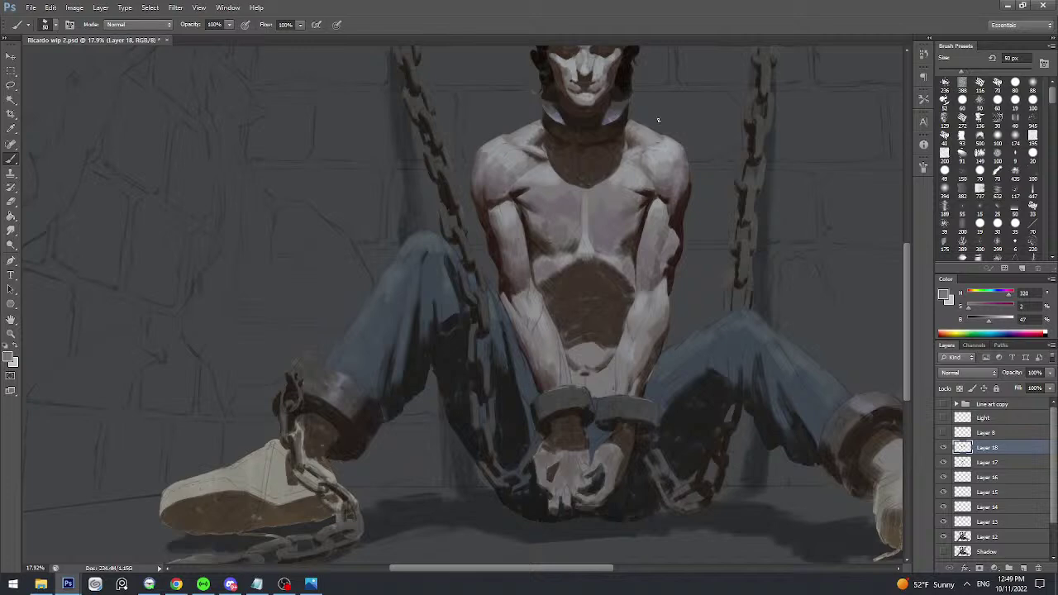
- Refine the highlight on the front of the character's left upper arm with sampled light and mid tones, using a 60 px brush
key(bracketright)
scroll(662, 174, up, 1)
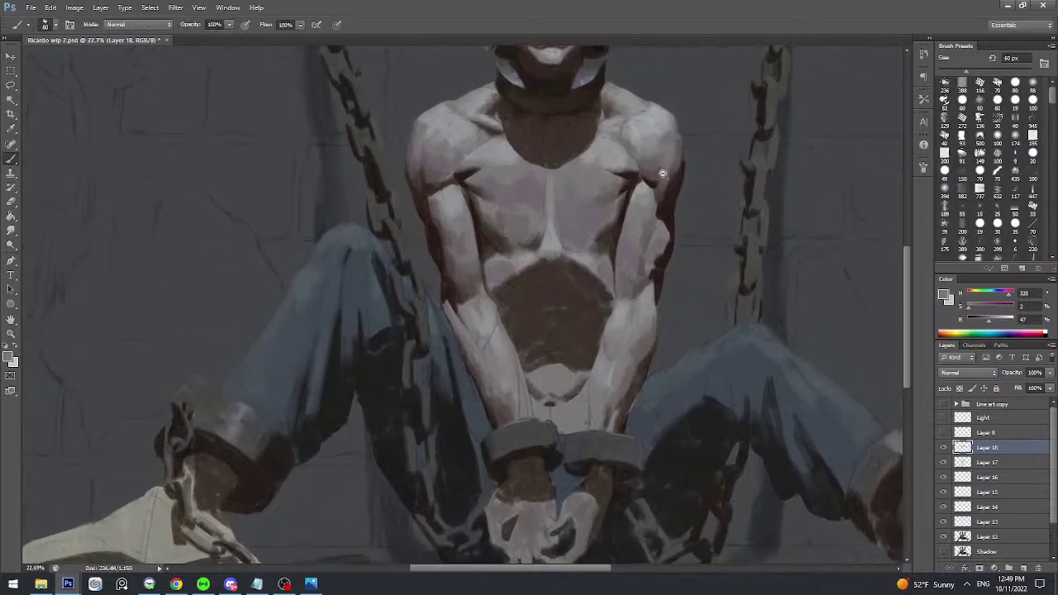
drag(663, 173, 686, 116)
alt+click(687, 113)
drag(666, 195, 666, 167)
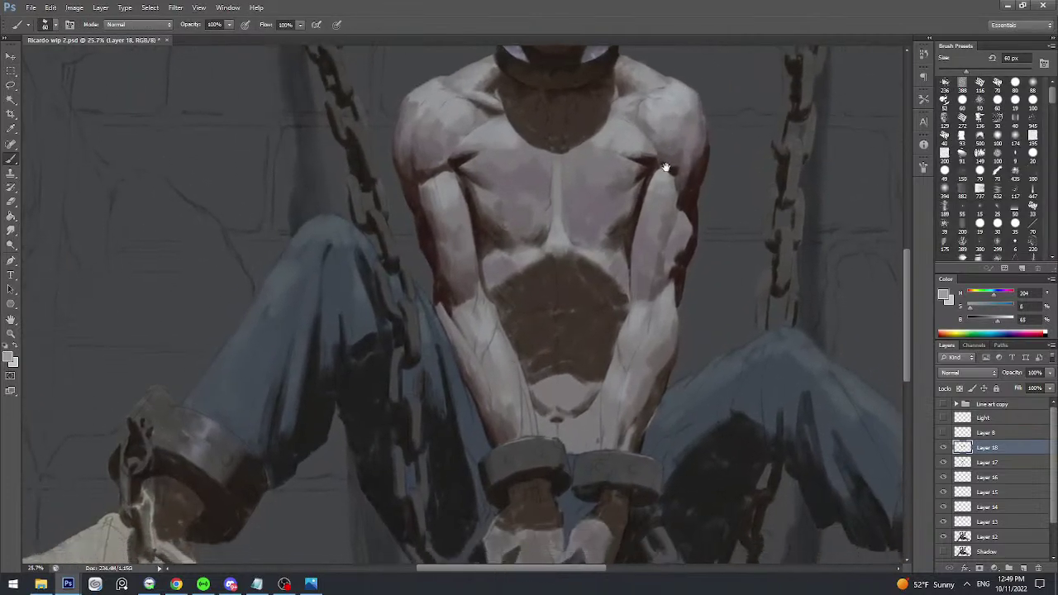
scroll(664, 167, up, 1)
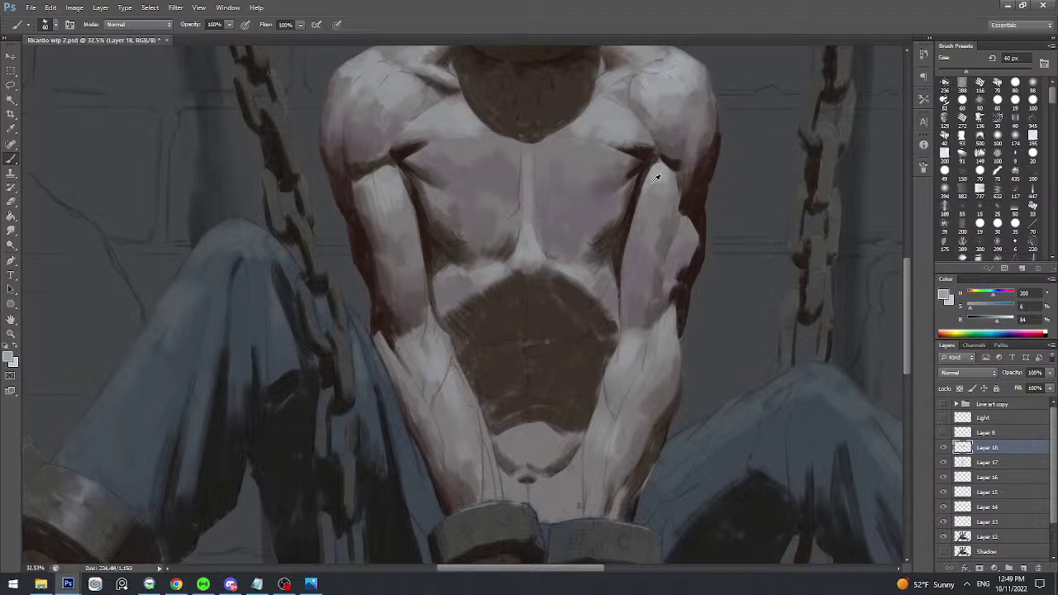
alt+click(653, 181)
alt+click(661, 203)
alt+click(651, 221)
drag(654, 181, 686, 157)
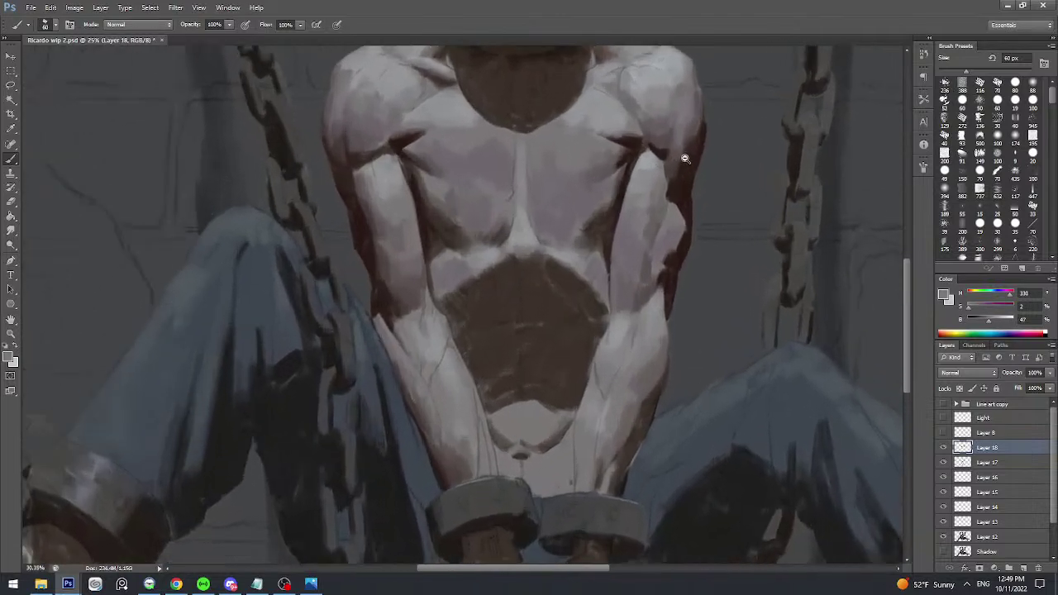
- Soften the shadow under the character's left shoulder and shade the outer upper-arm muscle with sampled browns and a 45 px brush
alt+click(372, 213)
key(bracketleft)
key(bracketleft)
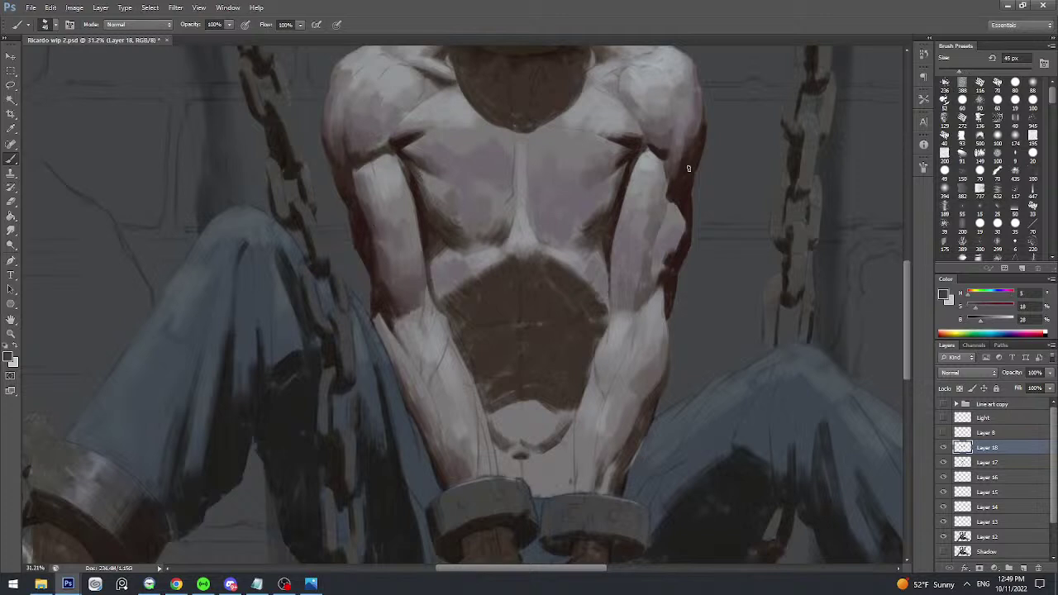
scroll(683, 239, up, 1)
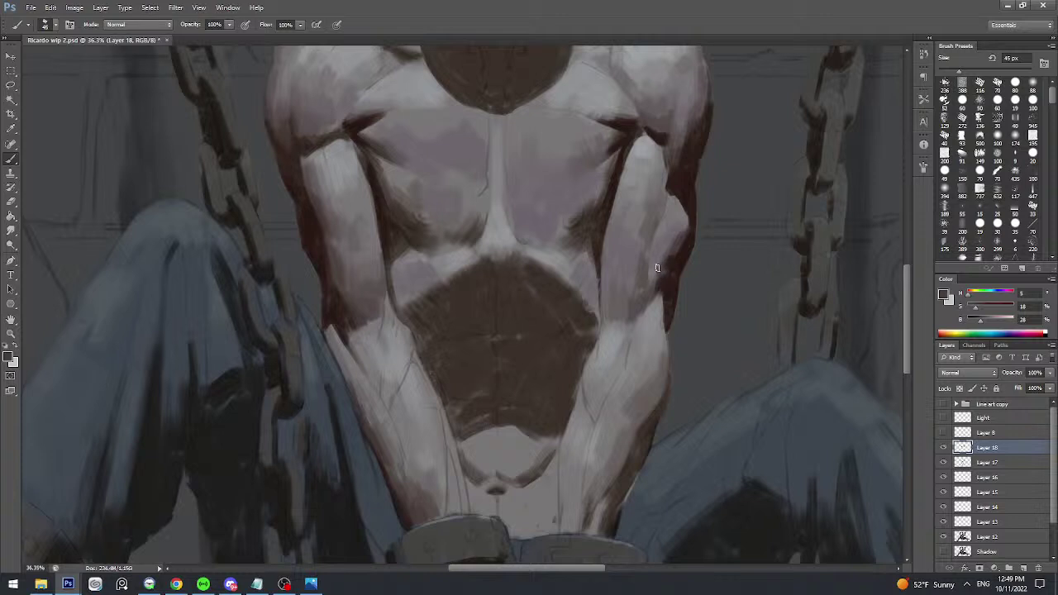
alt+click(661, 258)
alt+click(667, 238)
alt+click(680, 228)
alt+click(659, 231)
alt+click(674, 210)
scroll(691, 230, down, 1)
alt+click(690, 229)
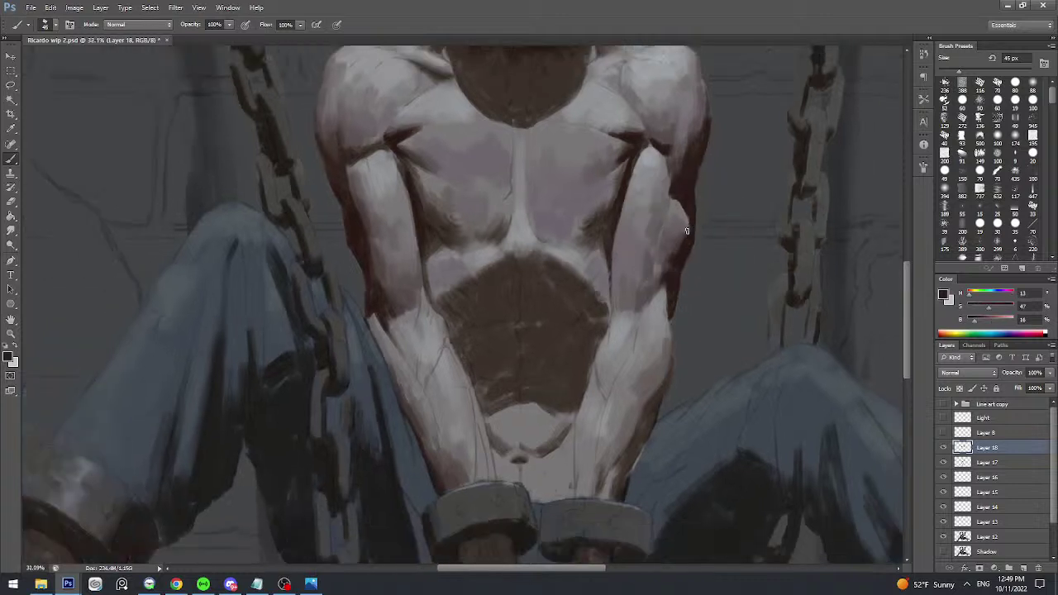
alt+click(683, 240)
- Paint a dark brown shadow along the outer edge of the character's left forearm down to the cuff, using a 35 px brush
scroll(692, 209, down, 2)
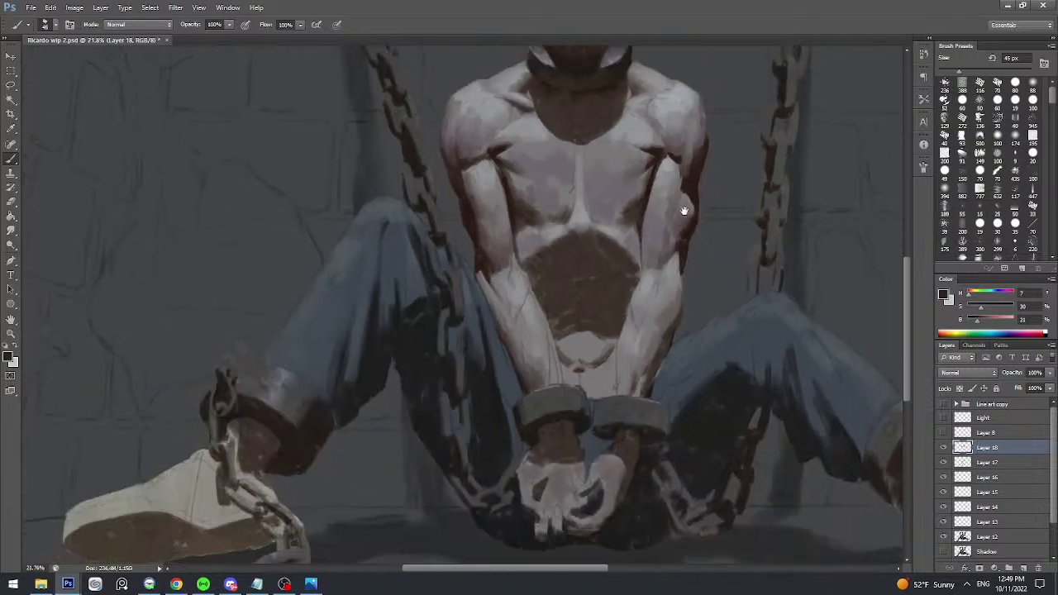
alt+click(702, 164)
key(bracketleft)
scroll(691, 253, up, 2)
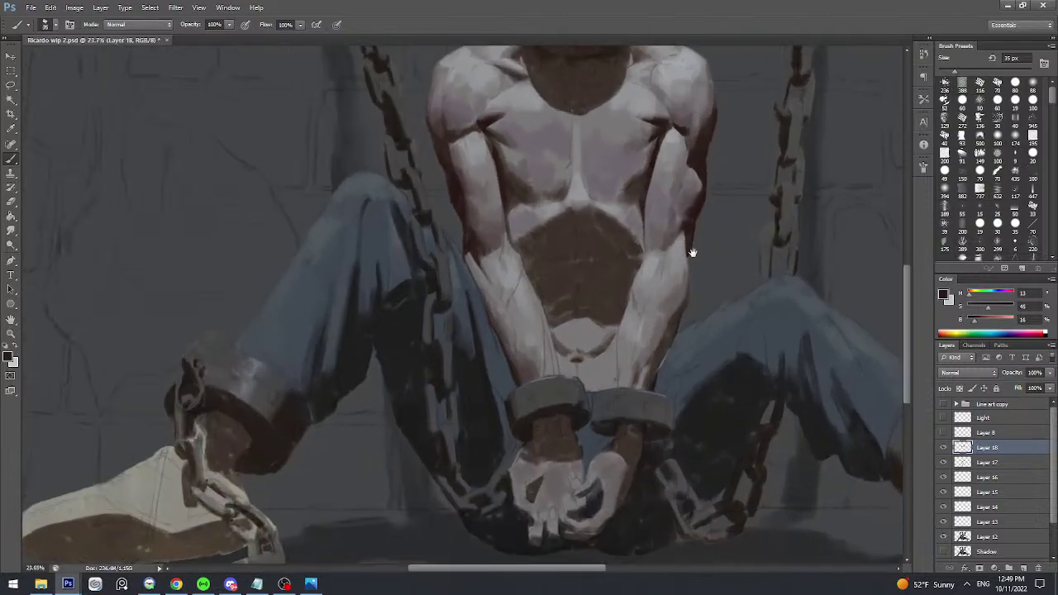
drag(688, 281, 690, 227)
scroll(687, 228, up, 1)
scroll(682, 230, down, 1)
scroll(680, 230, up, 2)
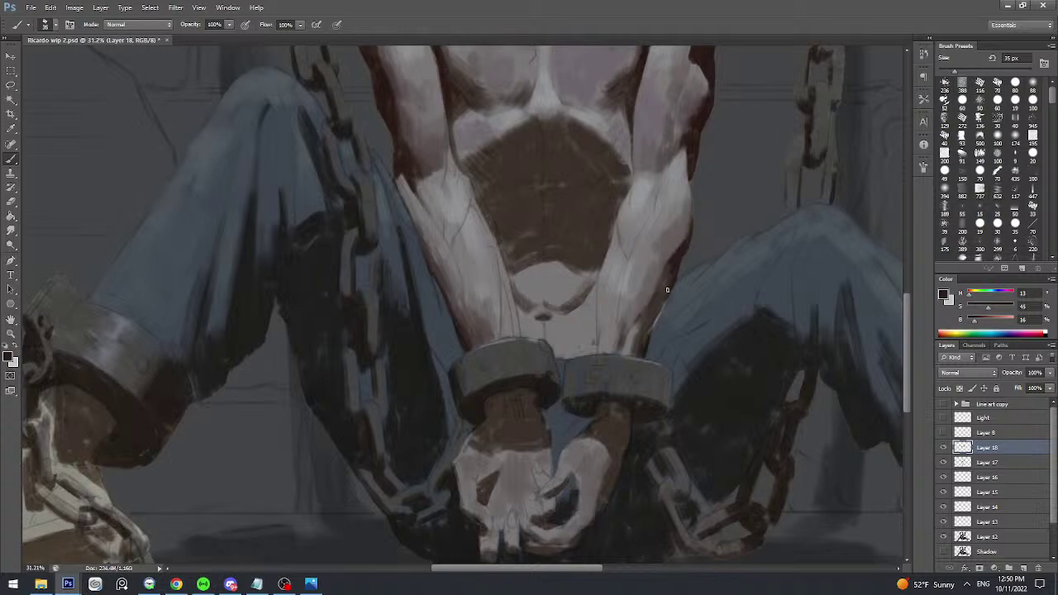
scroll(669, 273, down, 2)
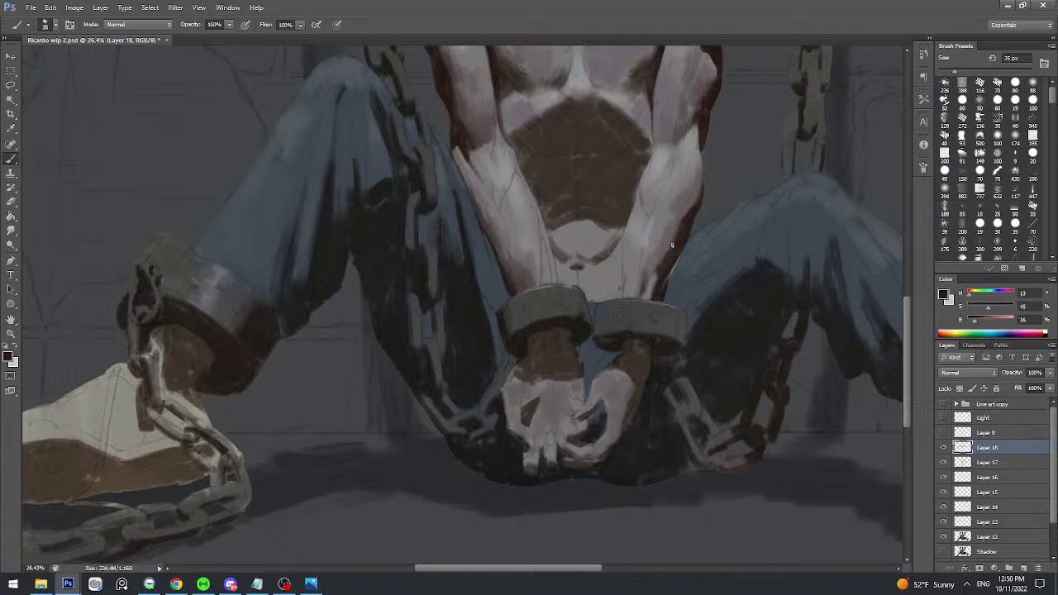
scroll(670, 246, up, 1)
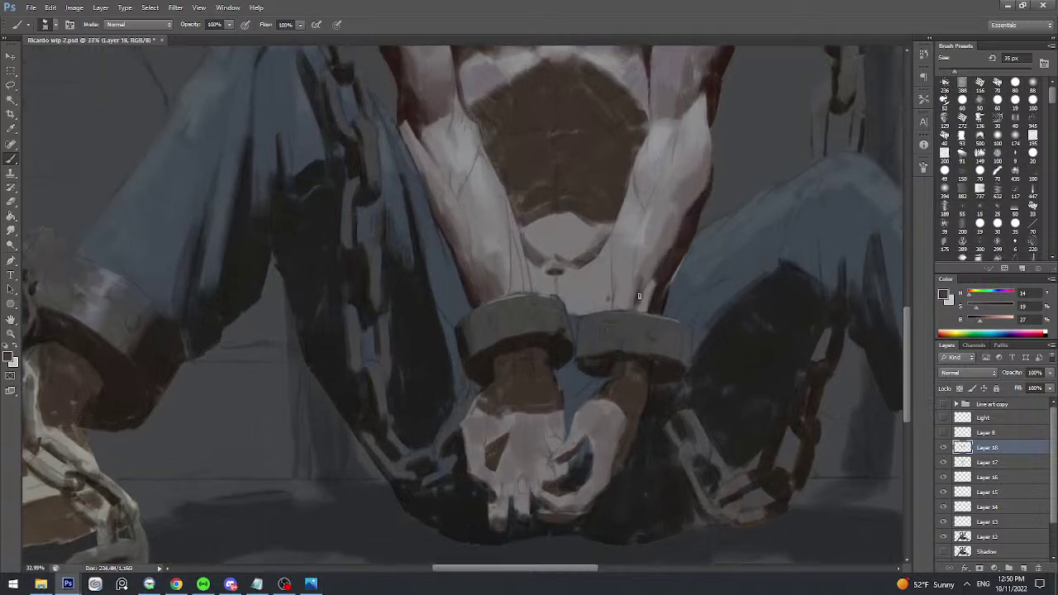
scroll(657, 256, down, 1)
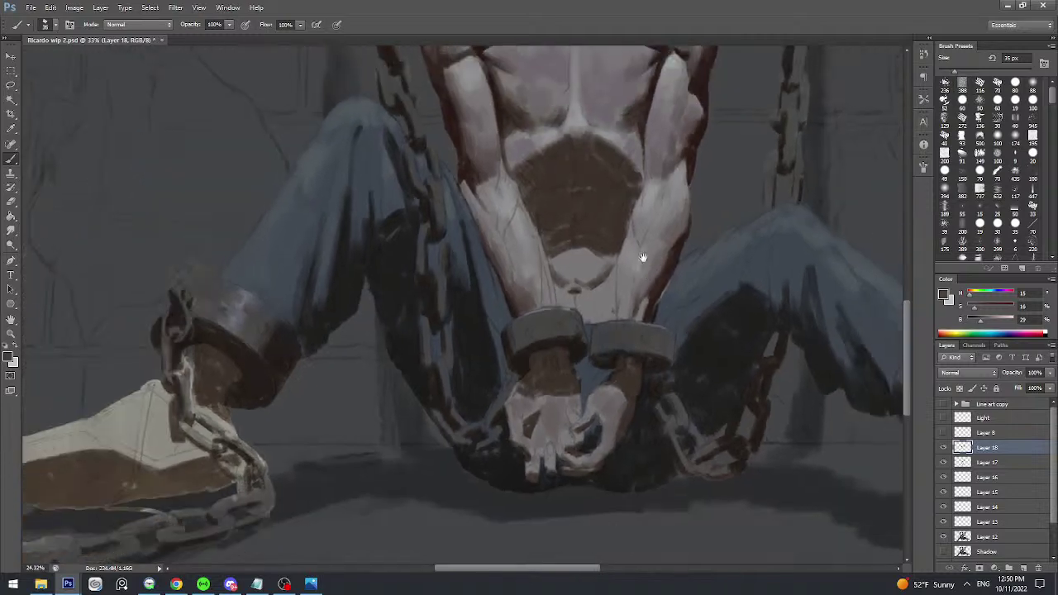
- Blend sampled mid tones over the character's left forearm with an 80 px brush, and save the painting
scroll(670, 247, up, 1)
key(bracketright)
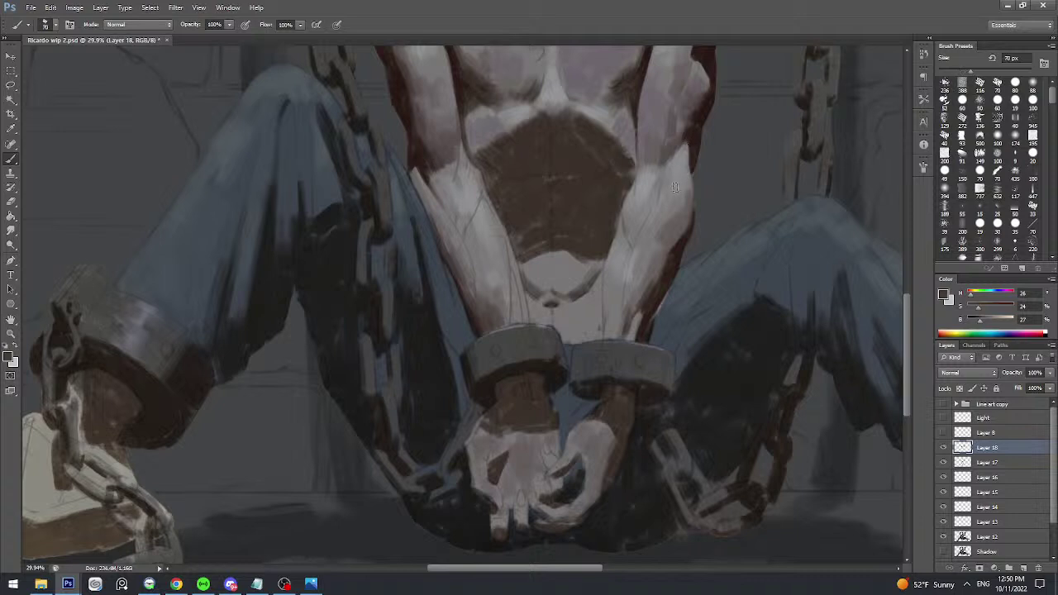
key(bracketright)
key(bracketright)
key(bracketright)
key(bracketright)
alt+click(641, 265)
alt+click(665, 239)
alt+click(649, 262)
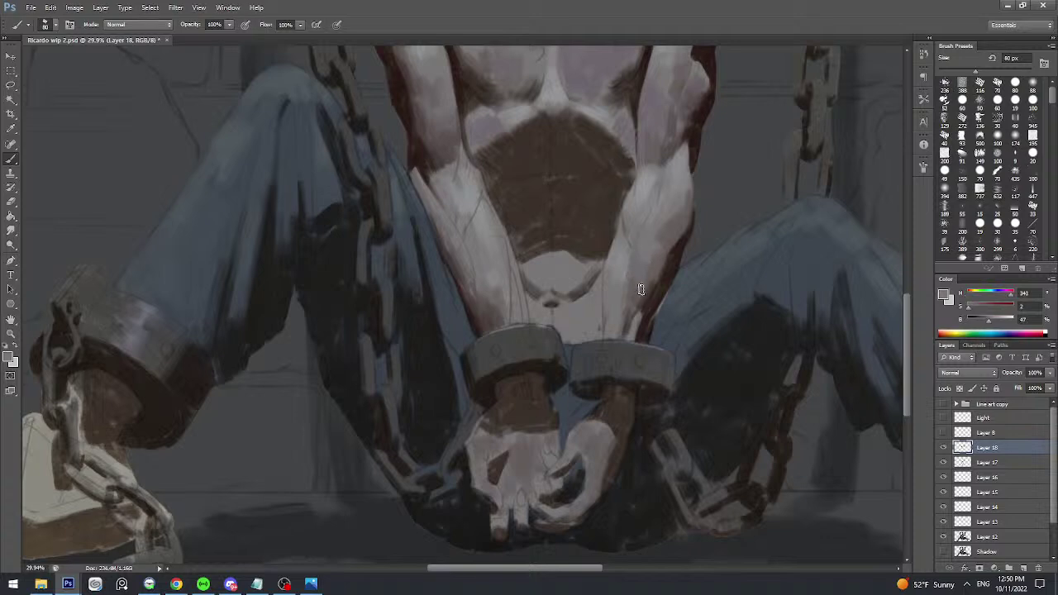
scroll(641, 289, down, 3)
key(b)
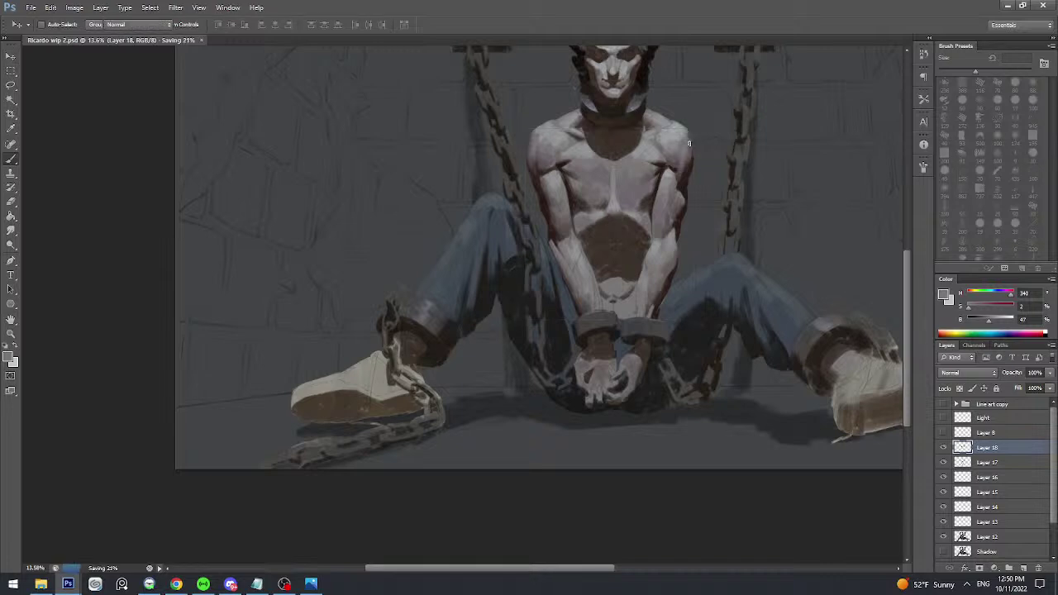
scroll(675, 180, up, 3)
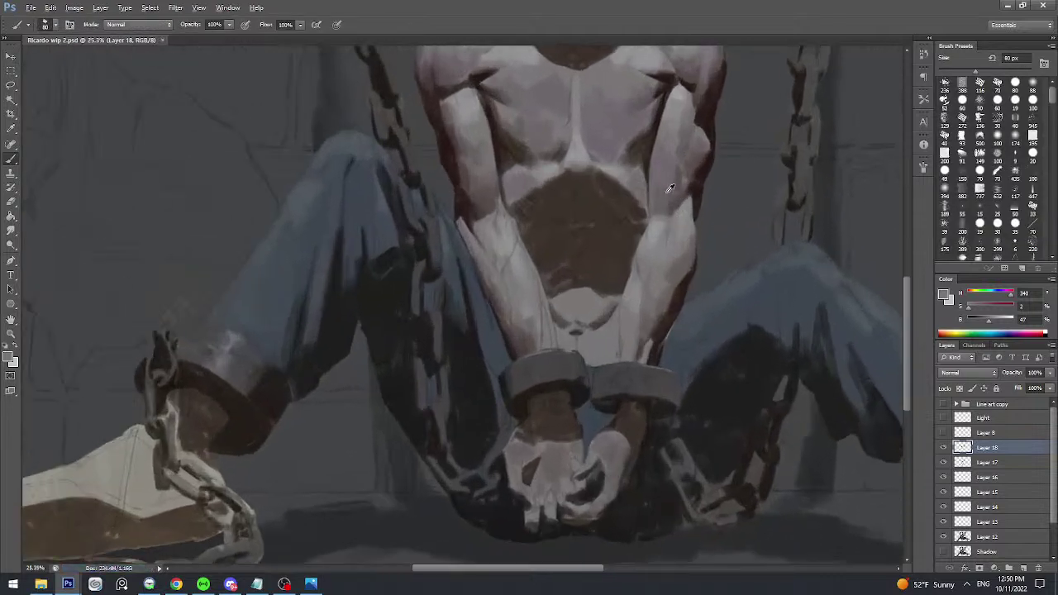
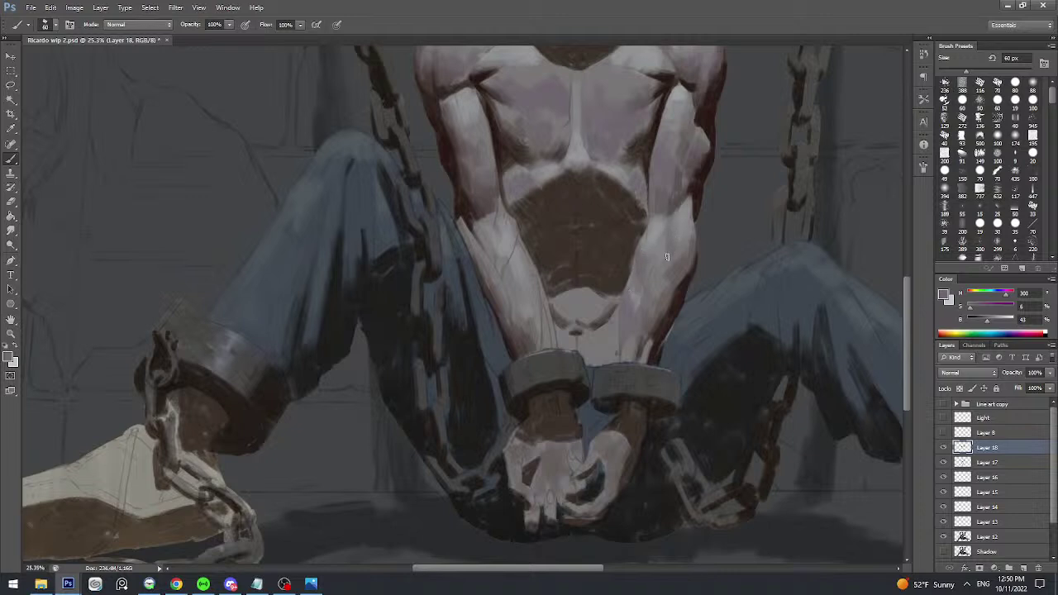
- Blend a sampled muted grey tone over the character's left forearm with a 60 px brush, and save the painting
alt+click(674, 262)
scroll(676, 244, down, 3)
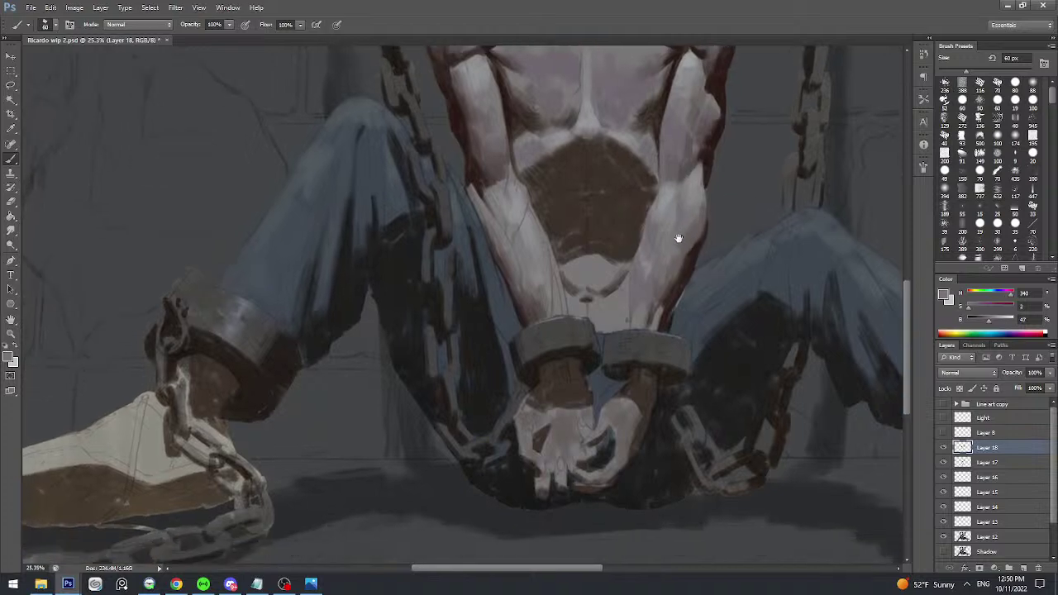
key(ctrl+s)
key(v)
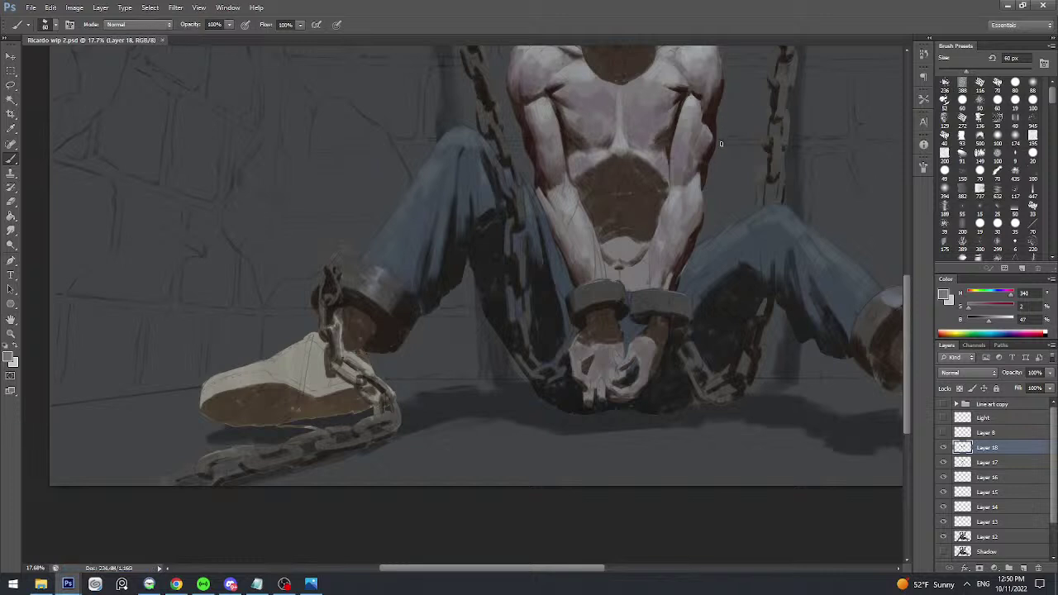
- Refine the light and mid tones around the character's left elbow with sampled skin colours and a 40 px brush
scroll(709, 175, up, 3)
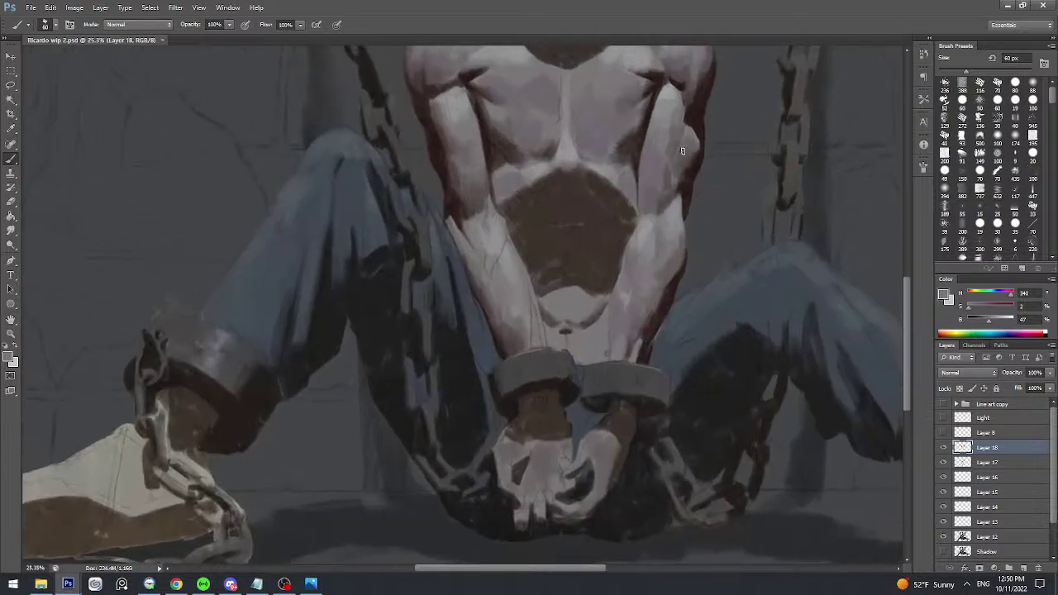
key(bracketleft)
scroll(674, 157, up, 2)
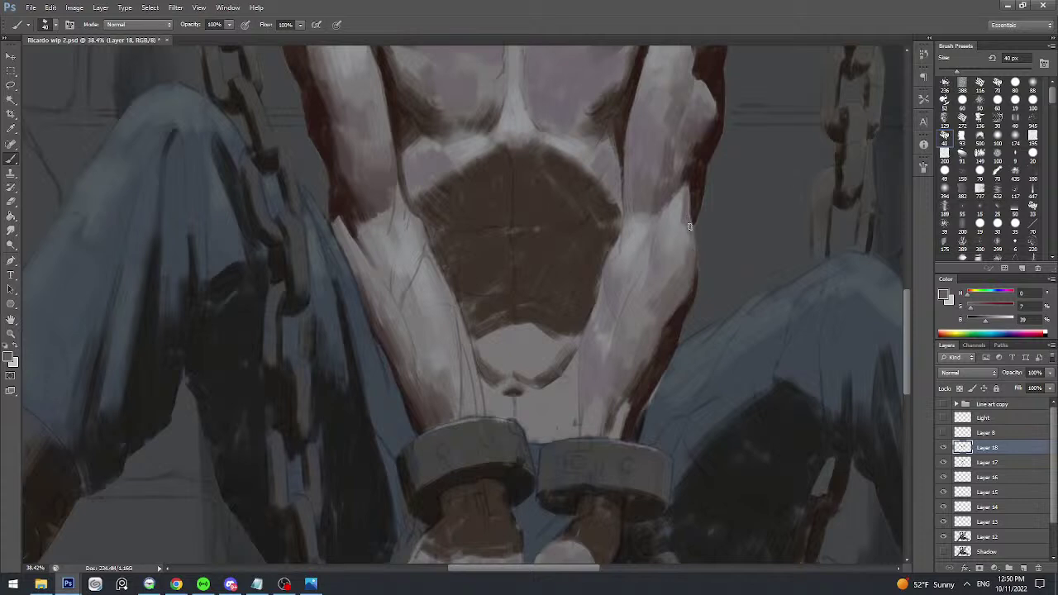
alt+click(693, 227)
alt+click(693, 226)
alt+click(677, 235)
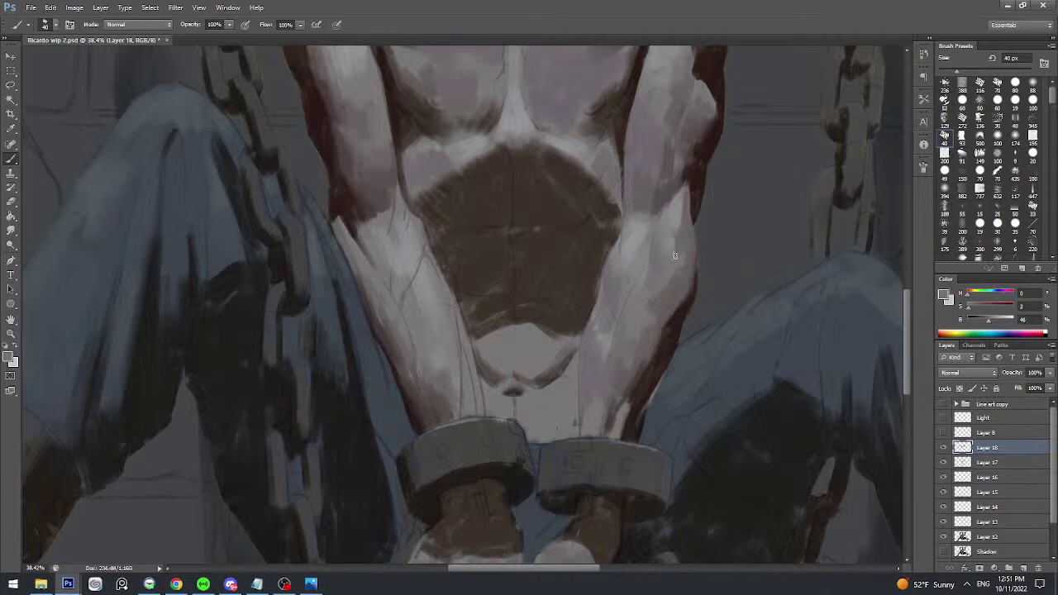
alt+click(682, 202)
alt+click(685, 192)
alt+click(691, 203)
- Touch up the outer contour of the character's left forearm below the elbow with sampled shadow and skin tones, and save the painting
alt+click(696, 284)
alt+click(699, 252)
alt+click(692, 251)
alt+click(693, 224)
alt+click(685, 257)
scroll(688, 276, down, 5)
key(ctrl+s)
key(v)
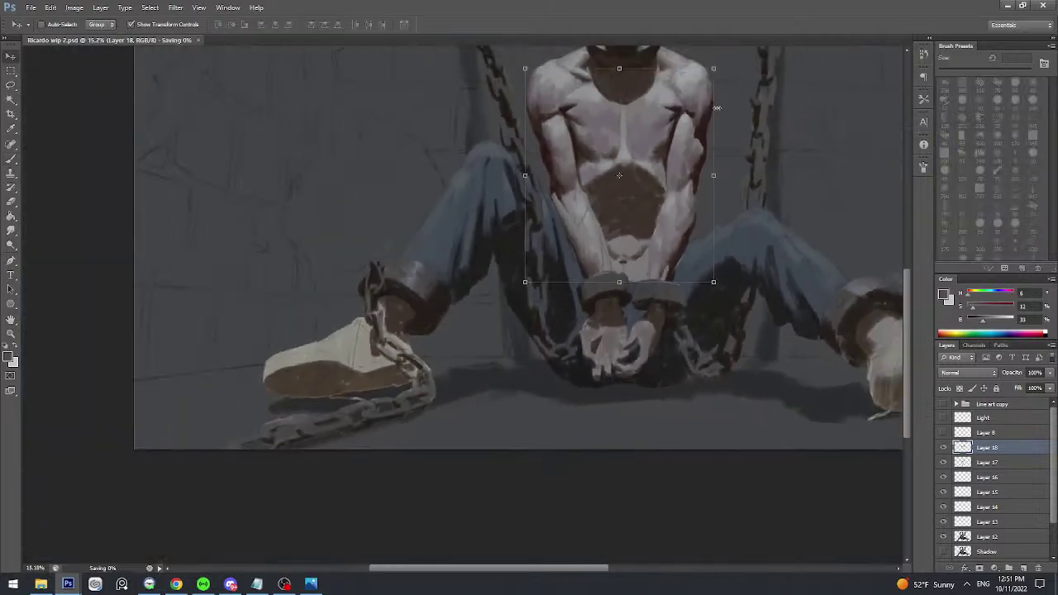
- Sample a dark brown and paint a shadow under the ribs on the character's right side, using a 70 to 80 px brush
key(b)
alt+click(704, 132)
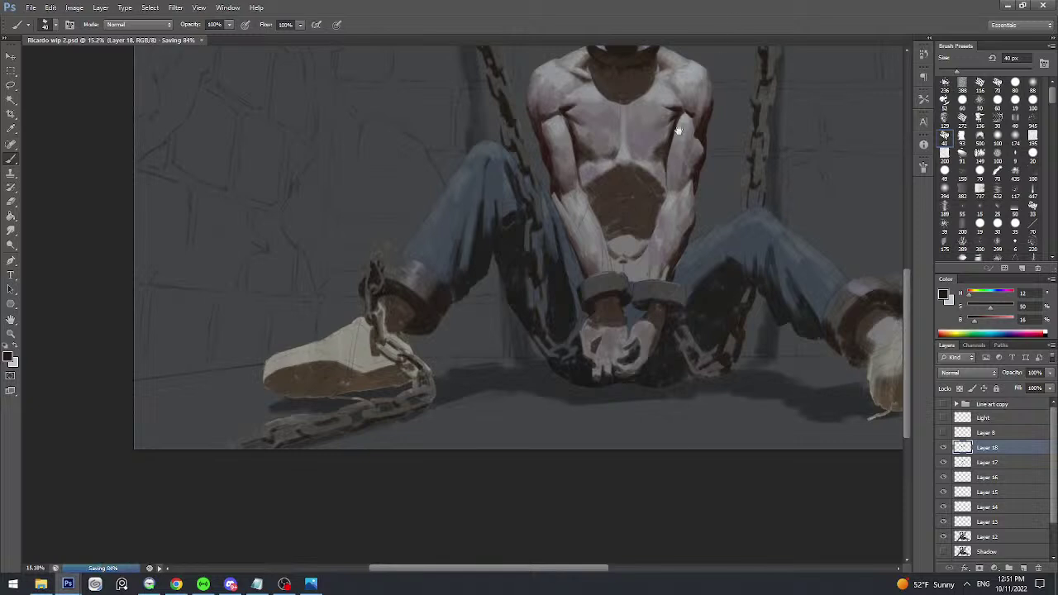
drag(679, 132, 665, 200)
scroll(692, 160, down, 2)
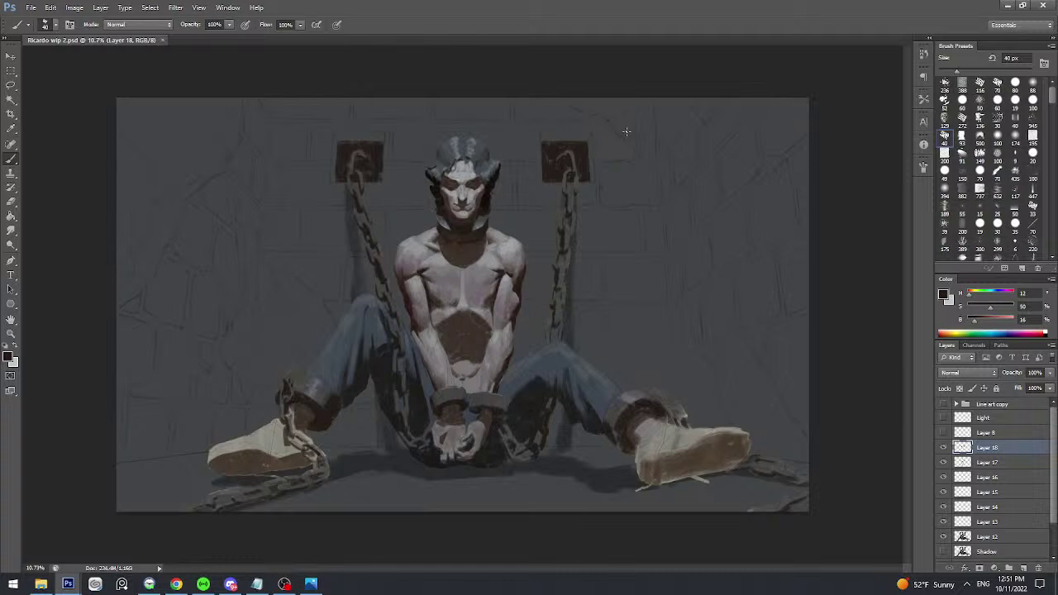
key(bracketleft)
scroll(490, 301, up, 3)
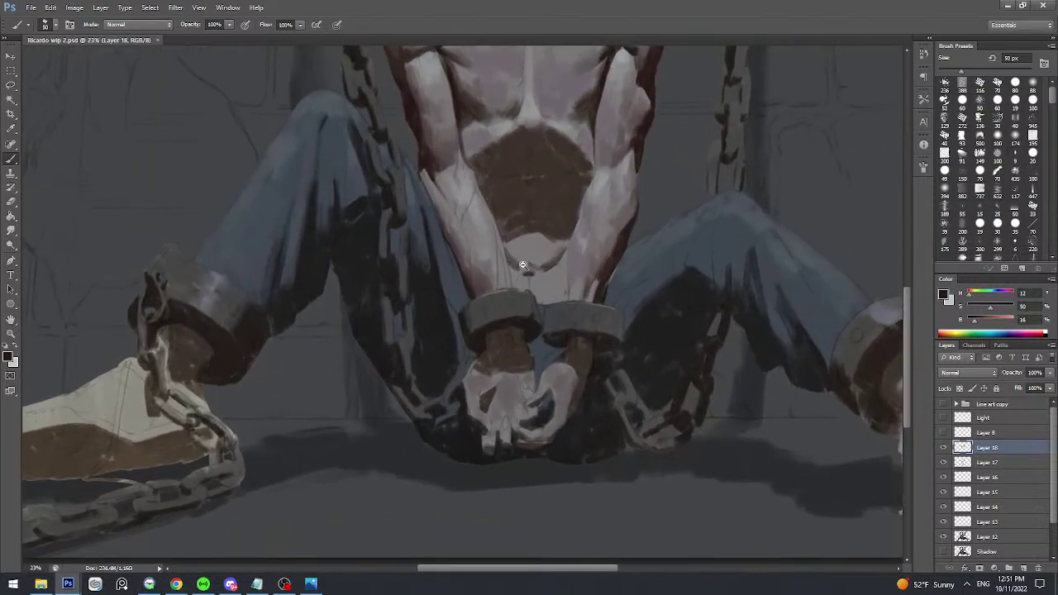
scroll(523, 265, up, 2)
drag(522, 265, 515, 342)
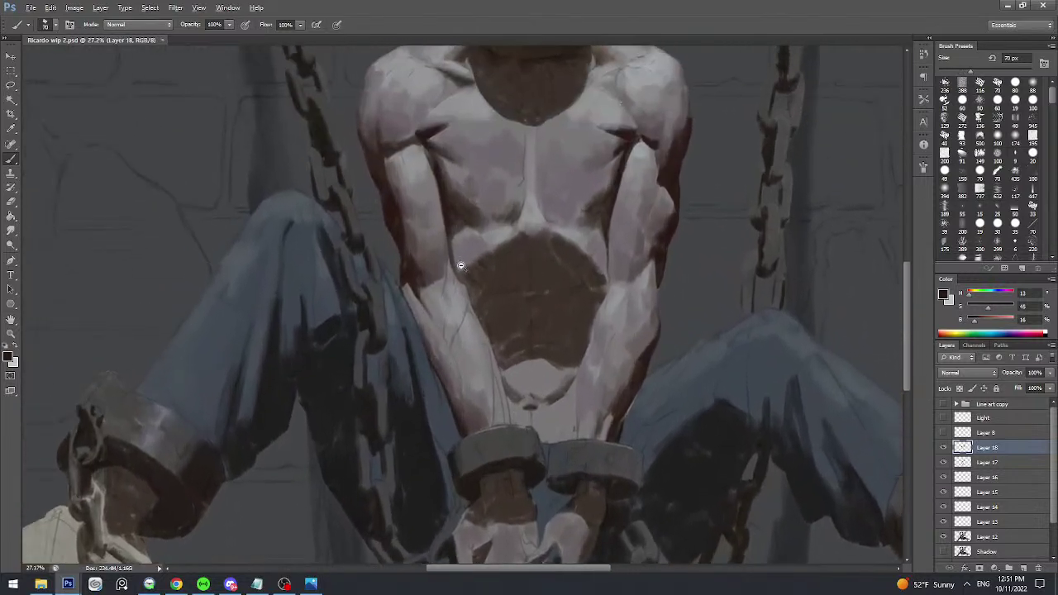
scroll(460, 266, up, 1)
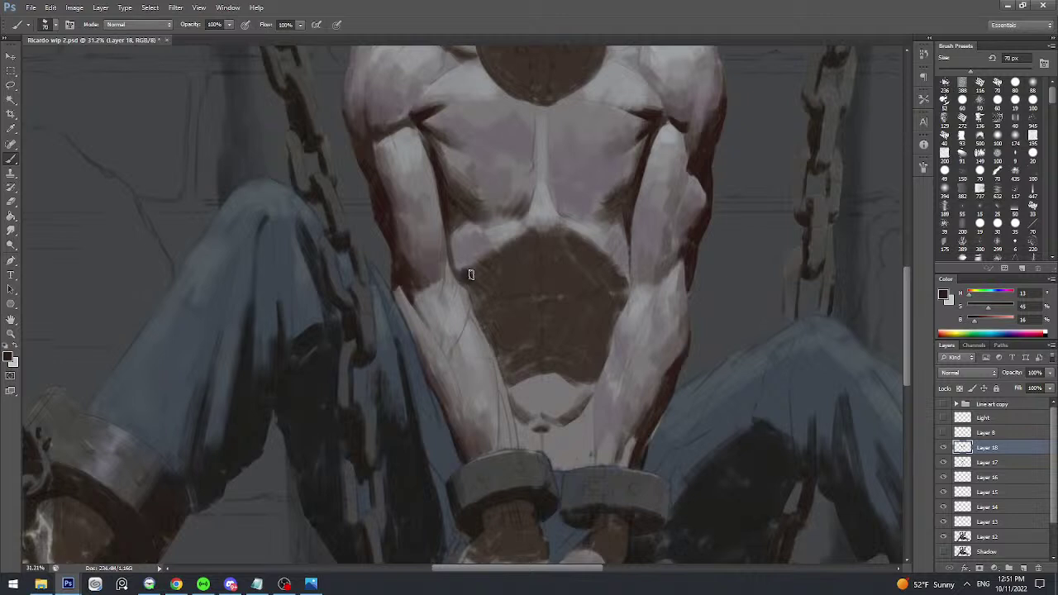
key(bracketright)
key(bracketright)
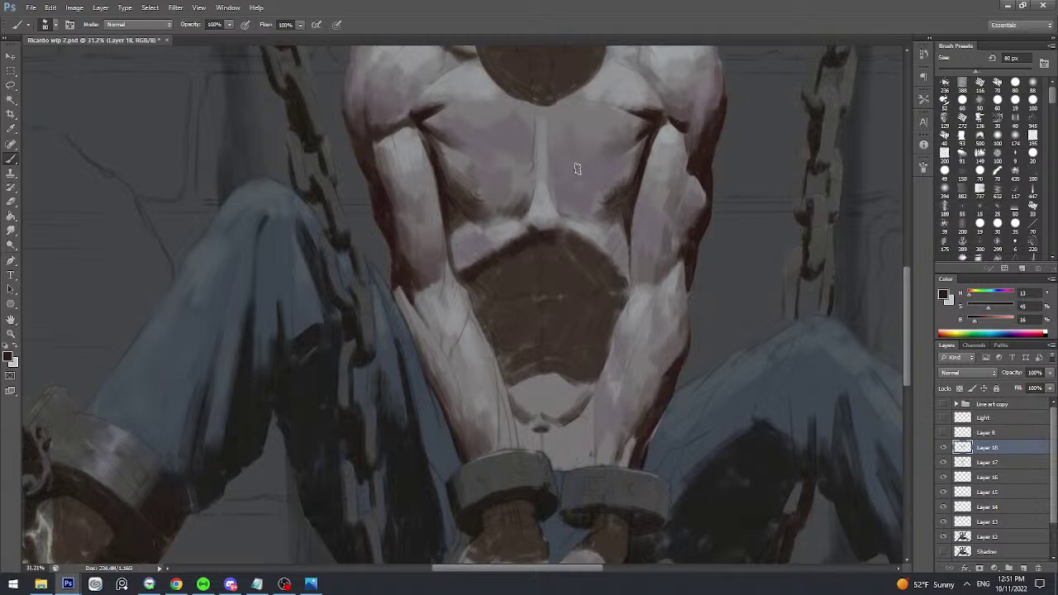
- Continue the dark brown shadow along the rib arch toward the character's left side, using a slightly smaller brush
key(bracketleft)
mouse_move(626, 281)
mouse_down()
mouse_move(627, 250)
mouse_move(607, 256)
mouse_move(626, 245)
mouse_up()
key(bracketleft)
drag(484, 269, 501, 281)
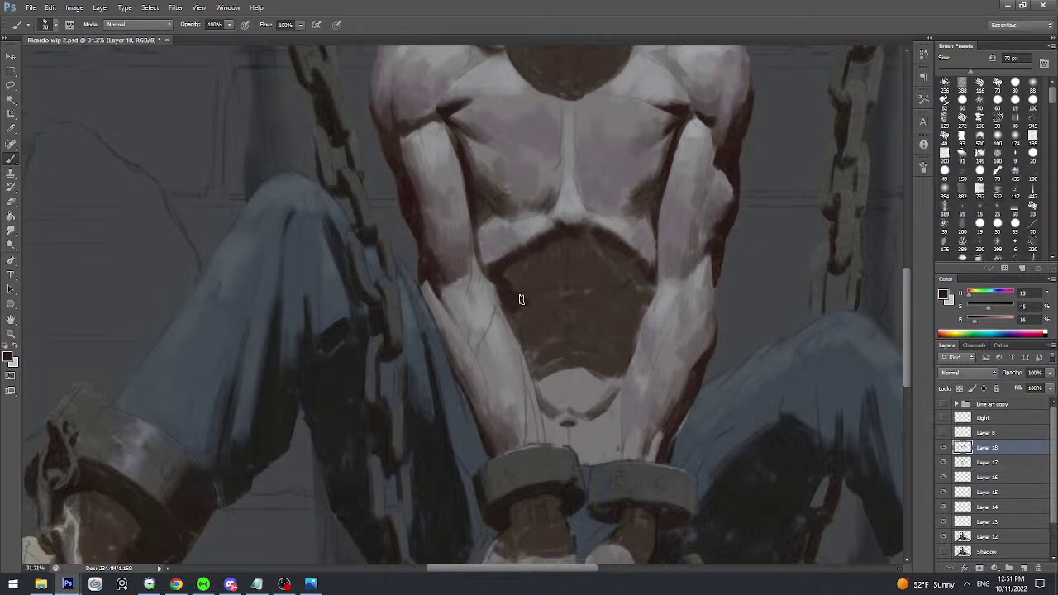
- Darken the abdominal muscles on the character's right side with sampled dark and mid browns
key(bracketright)
alt+click(521, 295)
alt+click(552, 300)
alt+click(548, 298)
alt+click(514, 301)
drag(555, 278, 553, 263)
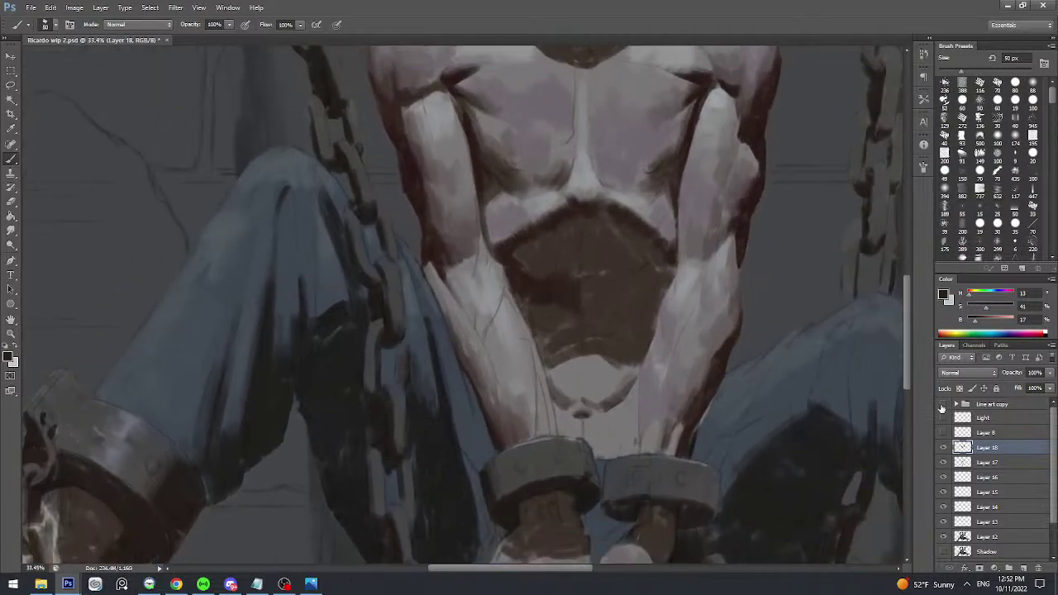
- Show the Line art copy group to check the abdominal anatomy, and add a new layer above Layer 18
click(942, 404)
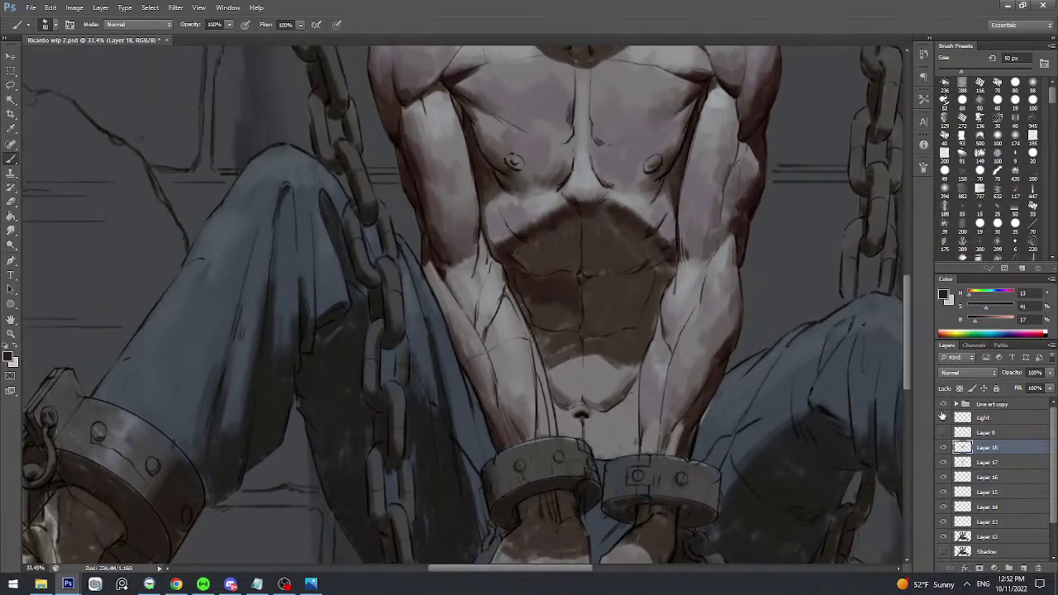
click(942, 404)
click(942, 404)
key(bracketleft)
click(1022, 568)
key(bracketleft)
- Shade the lower abdomen on the character's right side on Layer 19 with sampled dark browns and a 100 px brush
scroll(480, 174, up, 1)
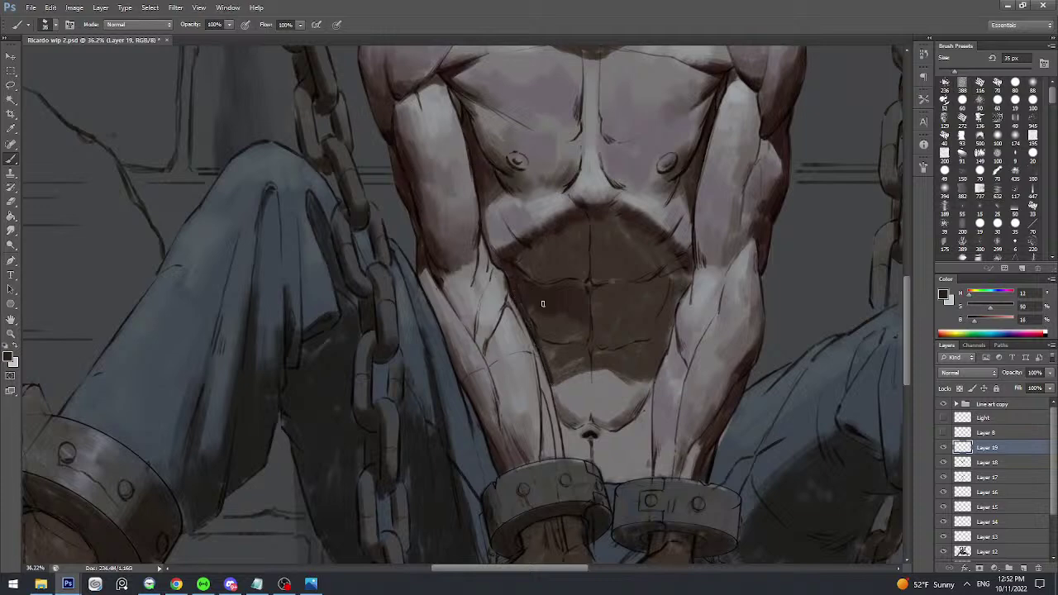
scroll(574, 273, down, 3)
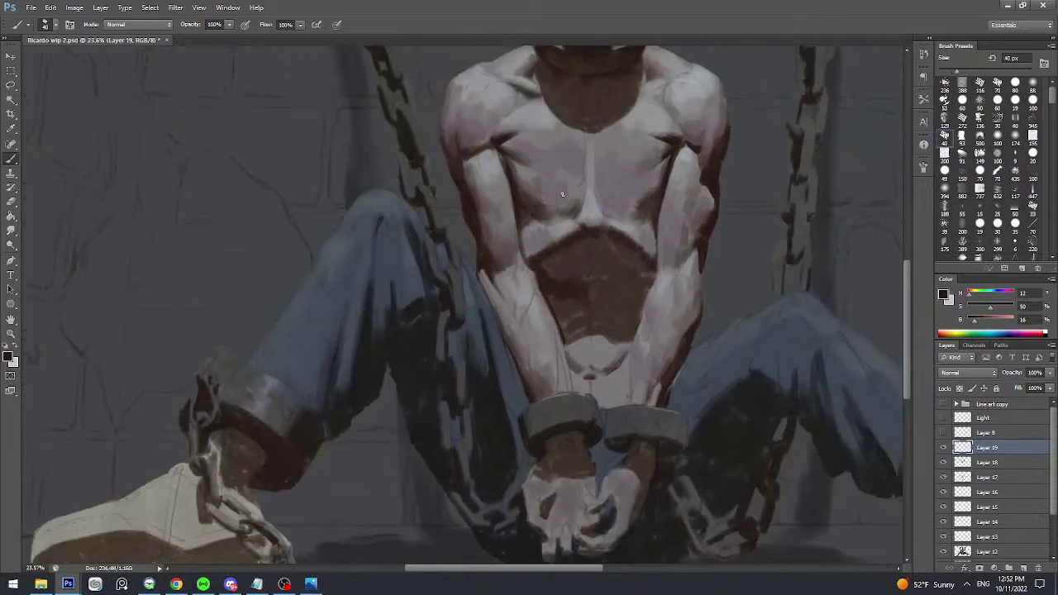
scroll(560, 211, up, 2)
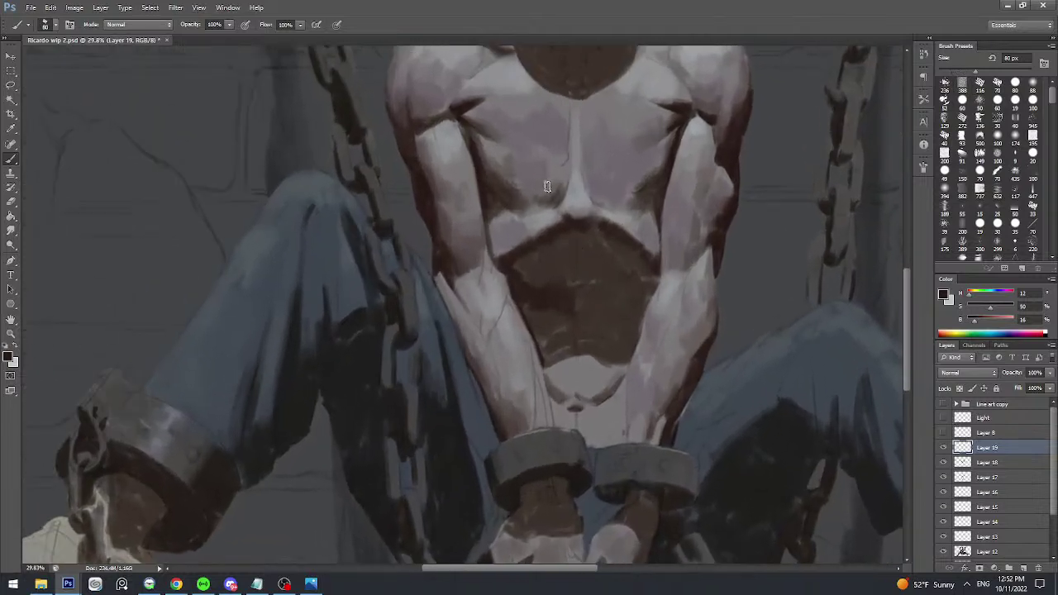
key(bracketright)
key(bracketright)
alt+click(527, 311)
alt+click(542, 346)
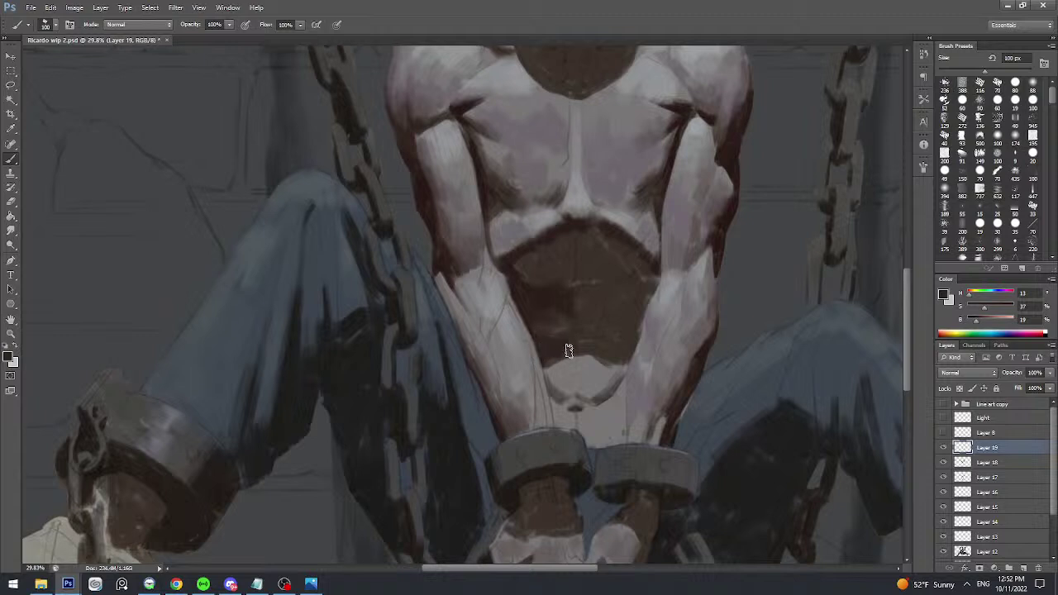
- Extend the dark brown shading across the middle and the character's left side of the abdomen with an 80 px brush, and save the painting
alt+click(524, 299)
key(bracketleft)
key(bracketleft)
alt+click(534, 300)
drag(586, 288, 607, 290)
drag(606, 308, 625, 297)
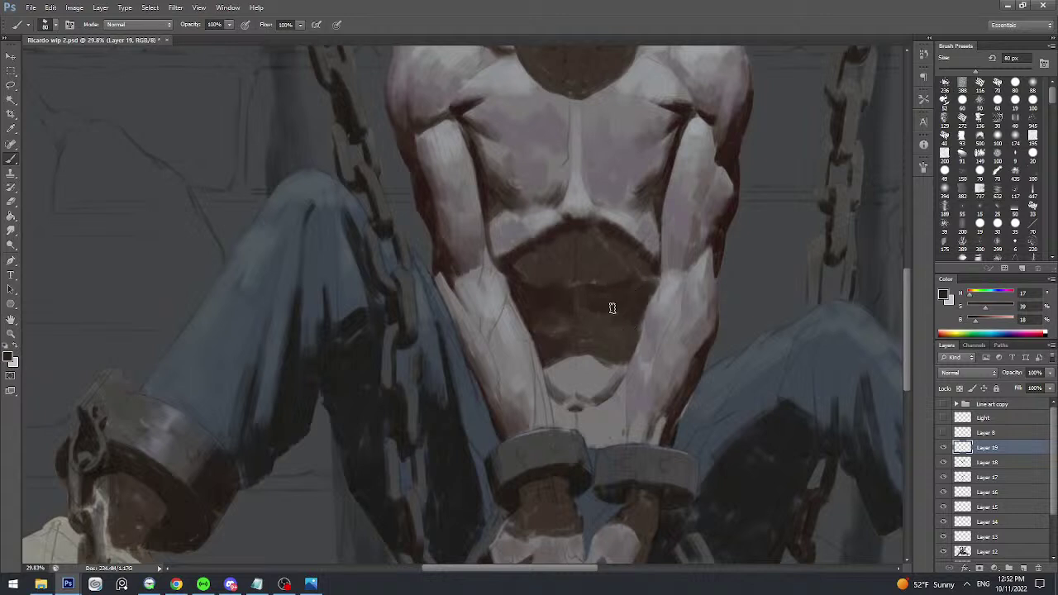
drag(577, 319, 571, 296)
alt+click(541, 323)
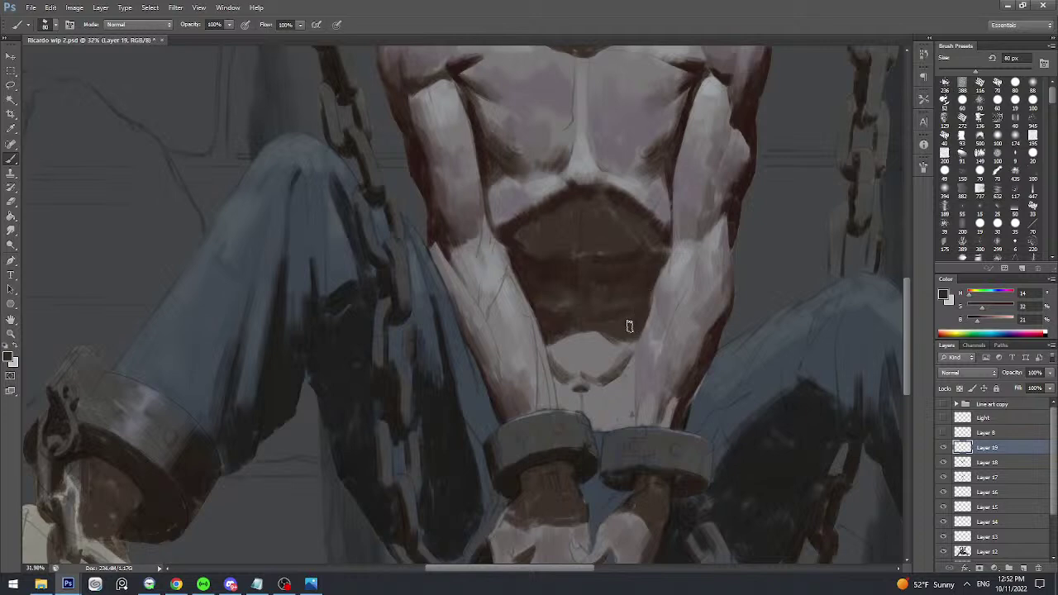
scroll(612, 309, down, 3)
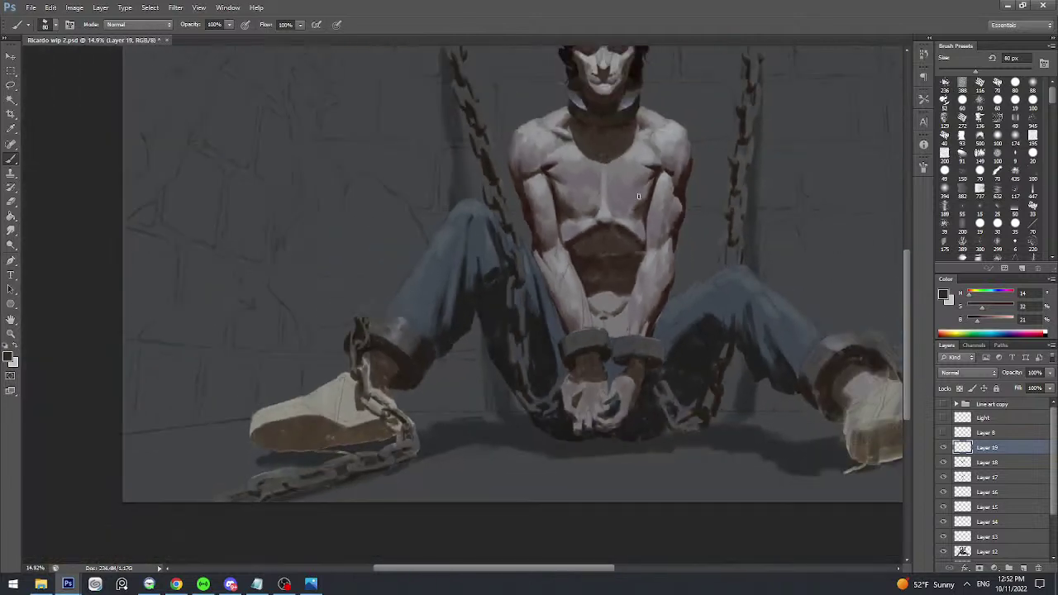
key(ctrl+s)
- Blend the upper abdominal muscles into the rib shadow with sampled browns and a 70 px brush, and save the painting
key(bracketleft)
scroll(616, 212, up, 1)
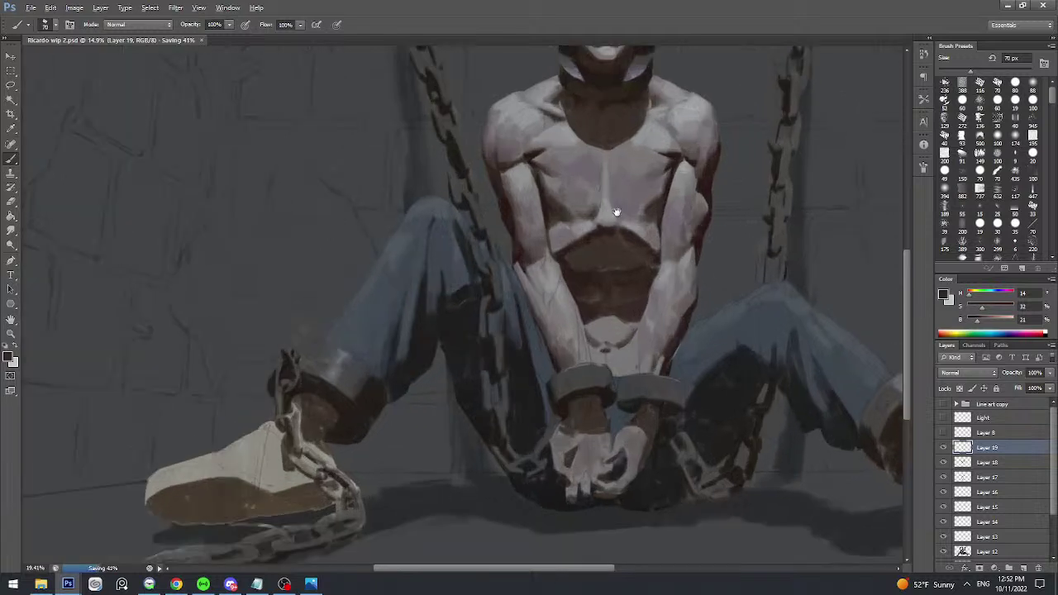
scroll(616, 212, up, 1)
alt+click(556, 281)
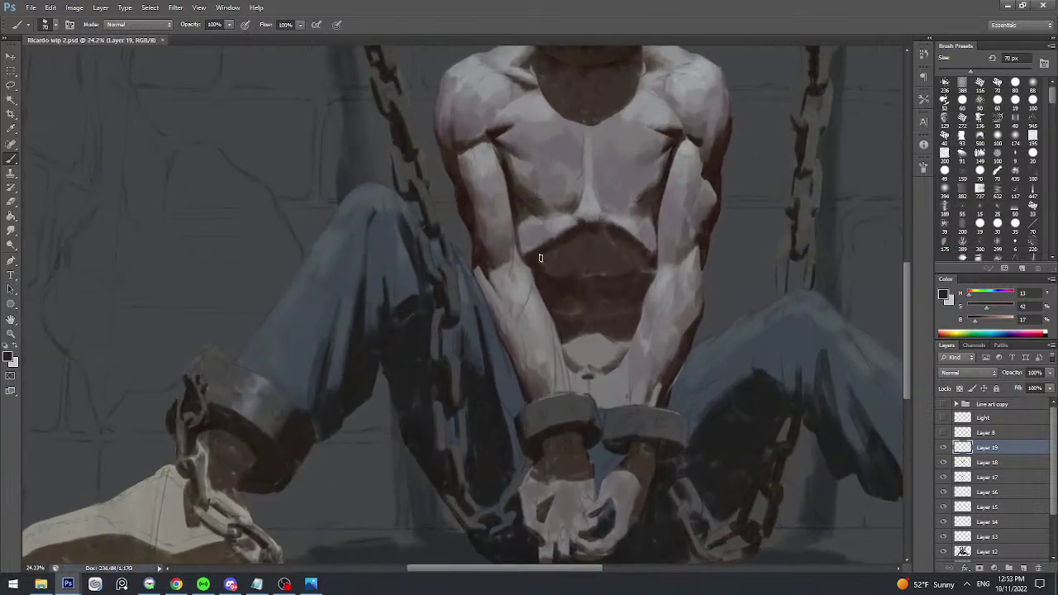
drag(542, 259, 553, 277)
alt+click(572, 253)
alt+click(583, 273)
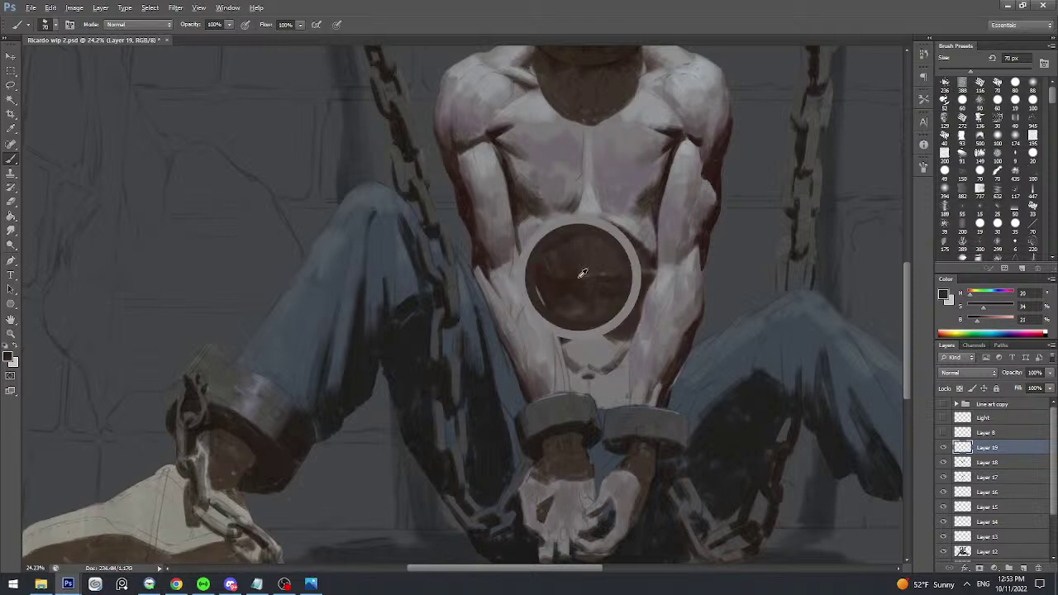
alt+click(595, 276)
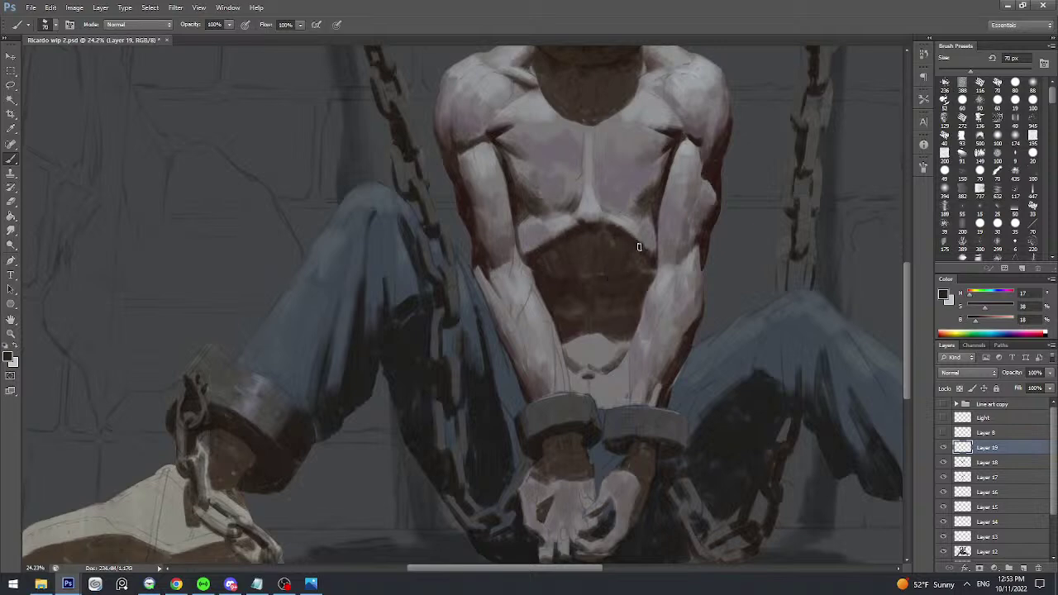
scroll(645, 264, down, 6)
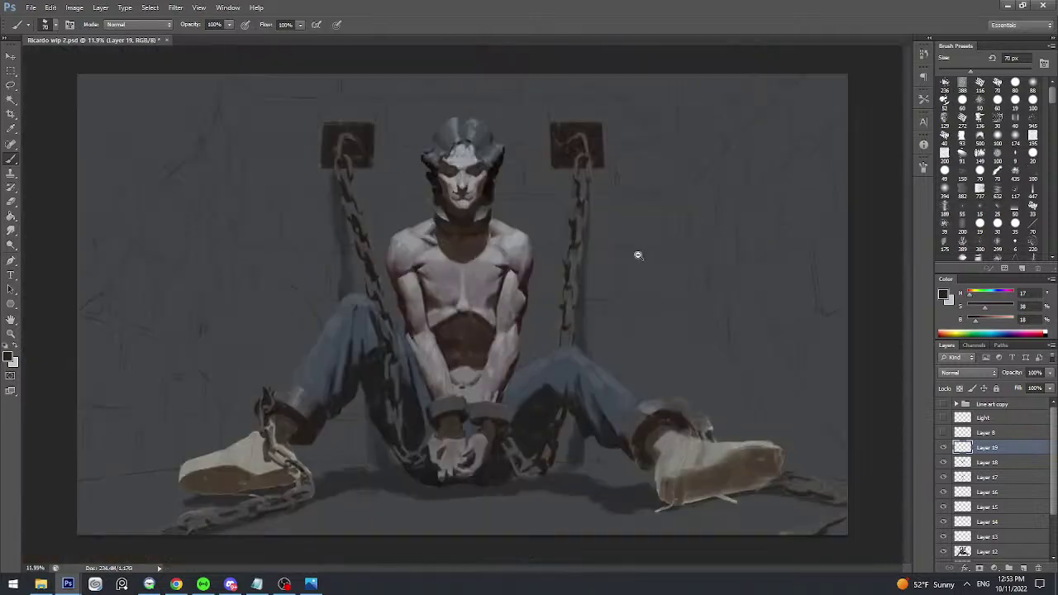
key(ctrl+s)
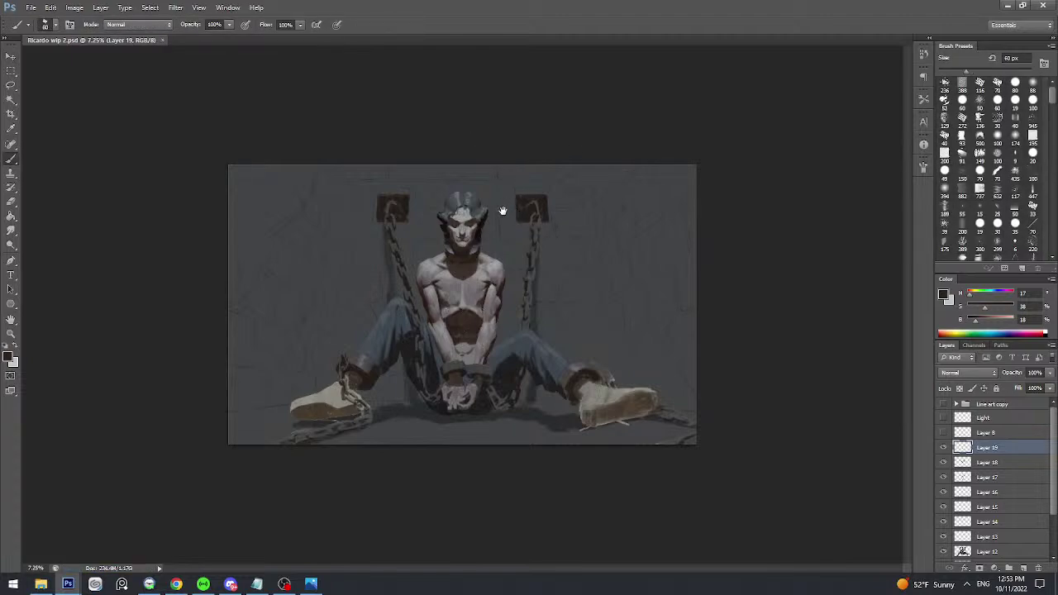
- Paint a dark brown shadow along the outer edge of the character's left forearm toward the cuff, using a 40 px brush
mouse_move(488, 268)
mouse_down()
mouse_move(517, 250)
mouse_move(519, 260)
mouse_move(609, 189)
mouse_move(690, 67)
mouse_up()
scroll(593, 203, up, 3)
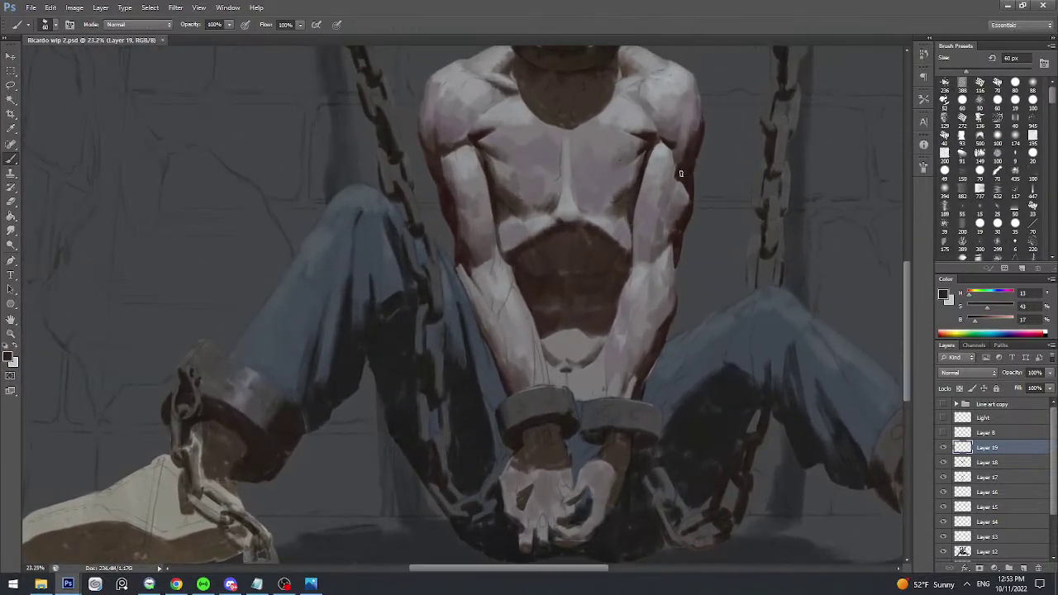
mouse_move(681, 173)
mouse_down()
mouse_move(663, 176)
mouse_move(680, 170)
mouse_up()
key(bracketleft)
key(bracketleft)
key(bracketleft)
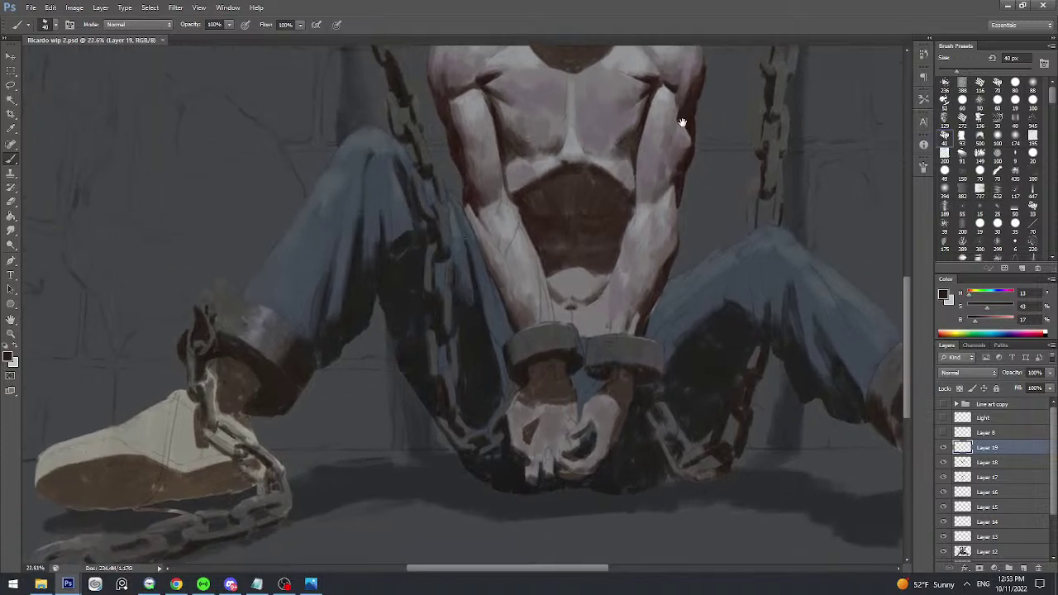
scroll(677, 192, up, 3)
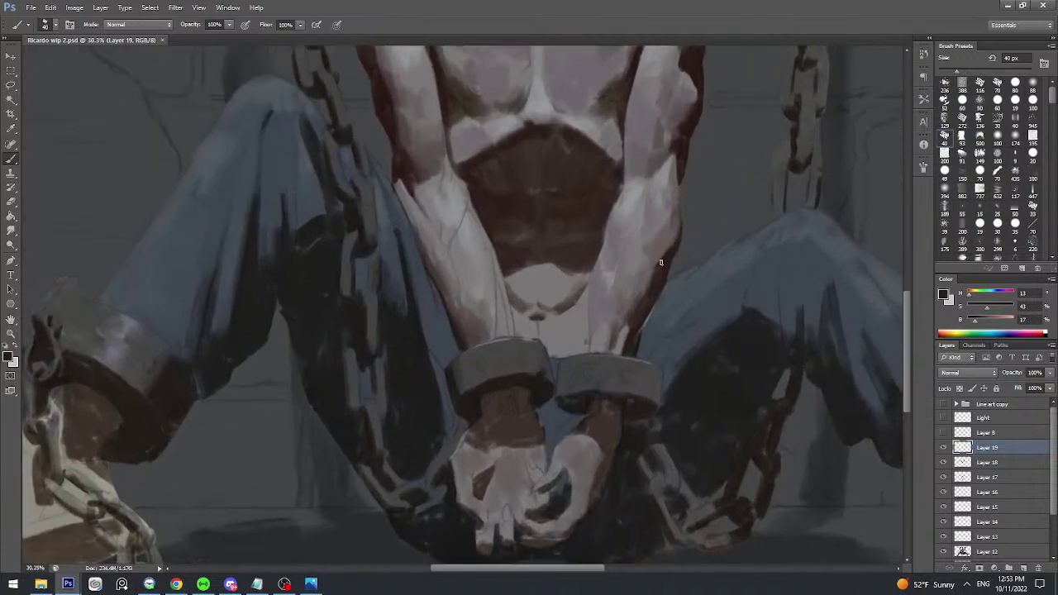
drag(681, 236, 663, 263)
scroll(666, 268, up, 1)
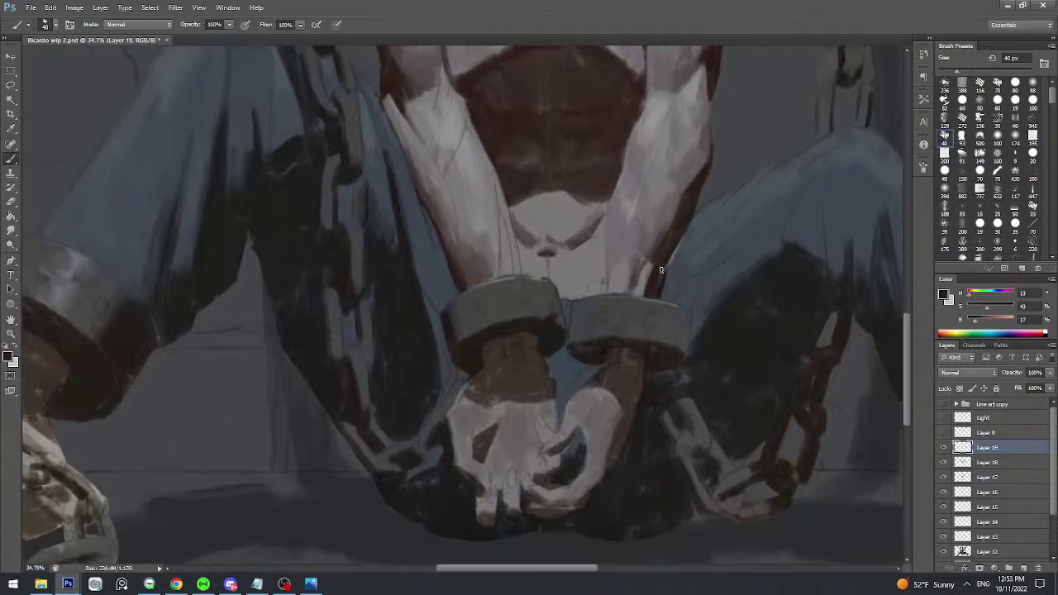
- Sample blue-grey tones from the jeans beside the character's left forearm to clean up its outer edge, and set the brush to 70 px
alt+click(677, 251)
scroll(693, 257, down, 3)
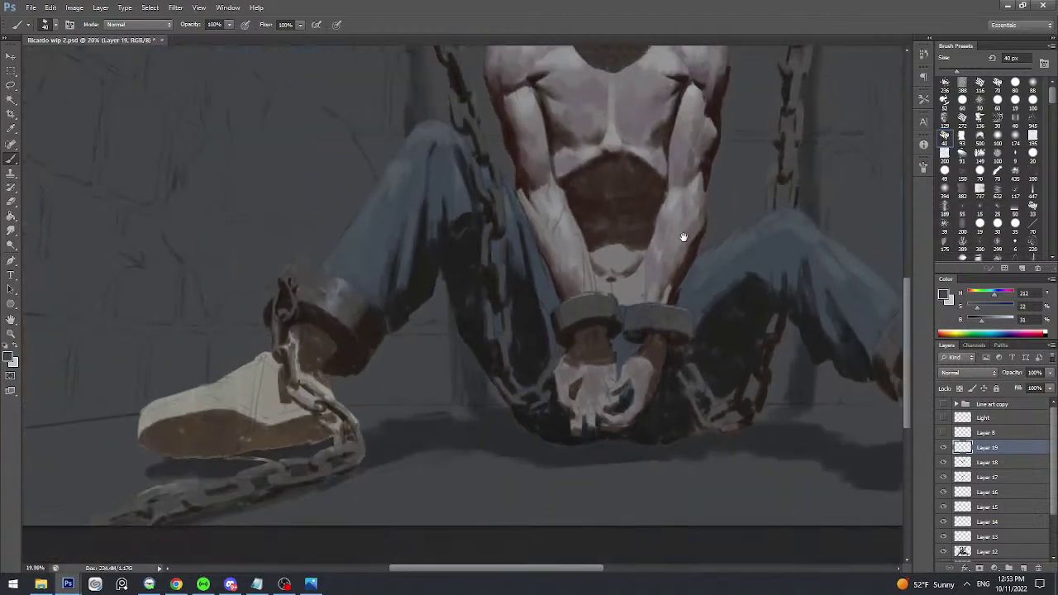
alt+click(709, 276)
key(bracketright)
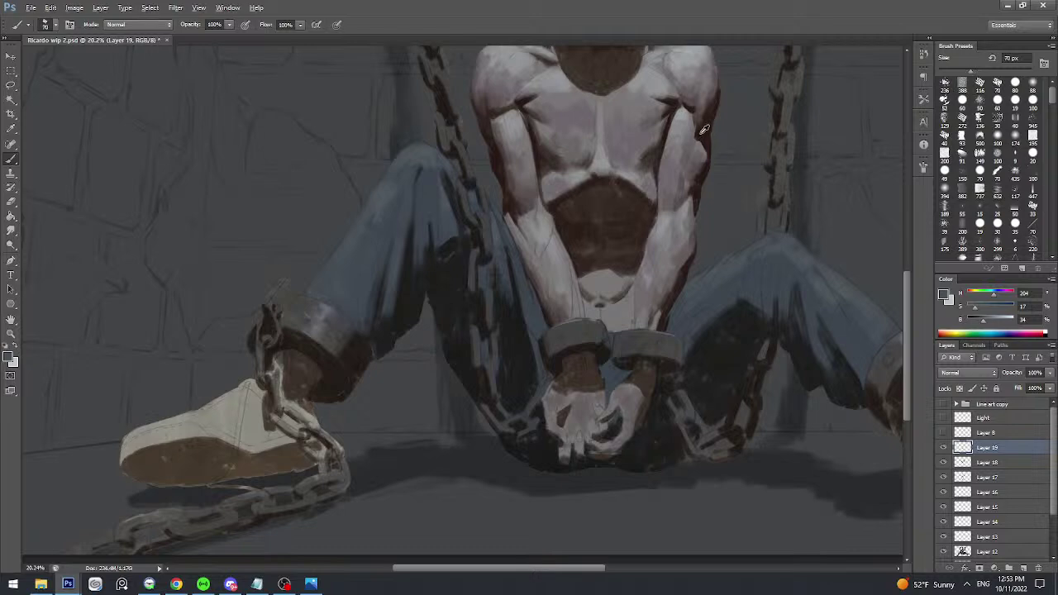
- Sample dark brown from the character's left arm shadow and set a 50 px brush for shading the wrists below the cuffs
alt+click(701, 134)
drag(628, 254, 631, 215)
scroll(634, 230, up, 2)
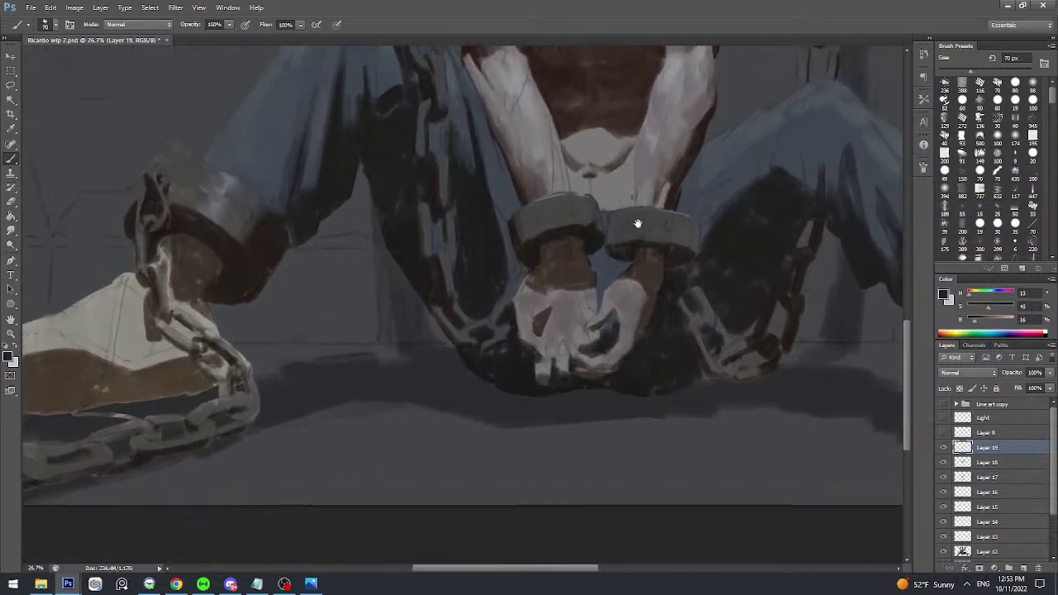
scroll(637, 223, up, 1)
key(bracketleft)
key(bracketleft)
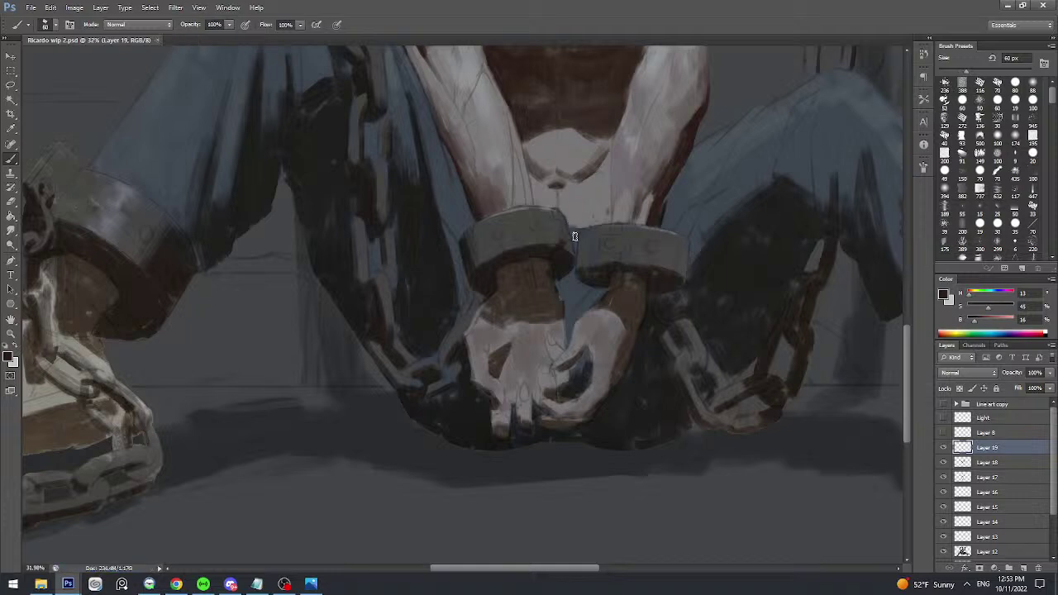
key(bracketright)
key(bracketright)
key(bracketleft)
scroll(511, 266, up, 1)
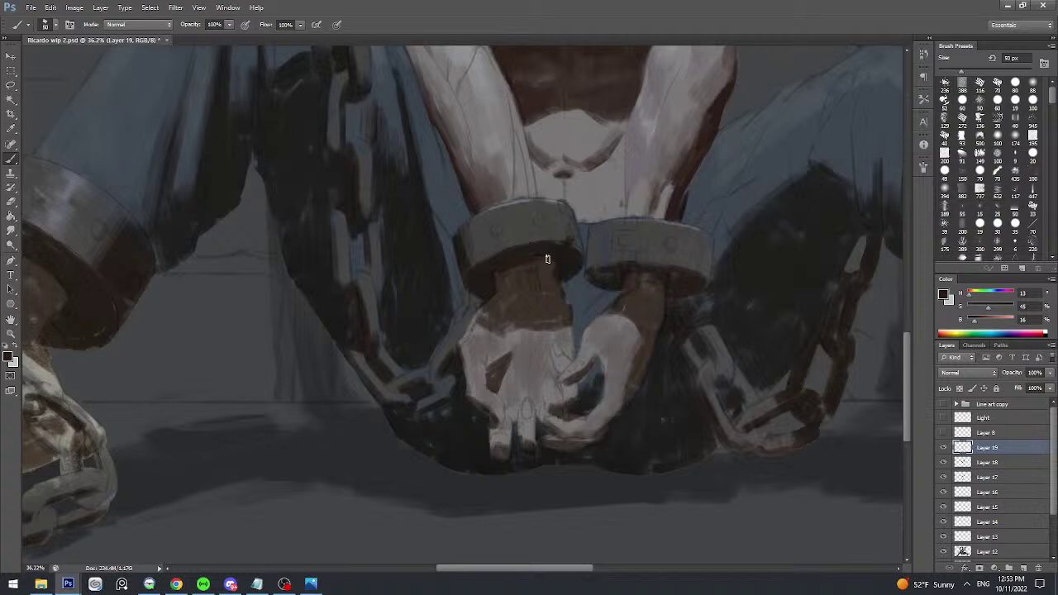
- Resample the dark red-brown arm shadow and paint it on the character's right wrist just under the cuff with an 80 px brush
scroll(550, 254, down, 1)
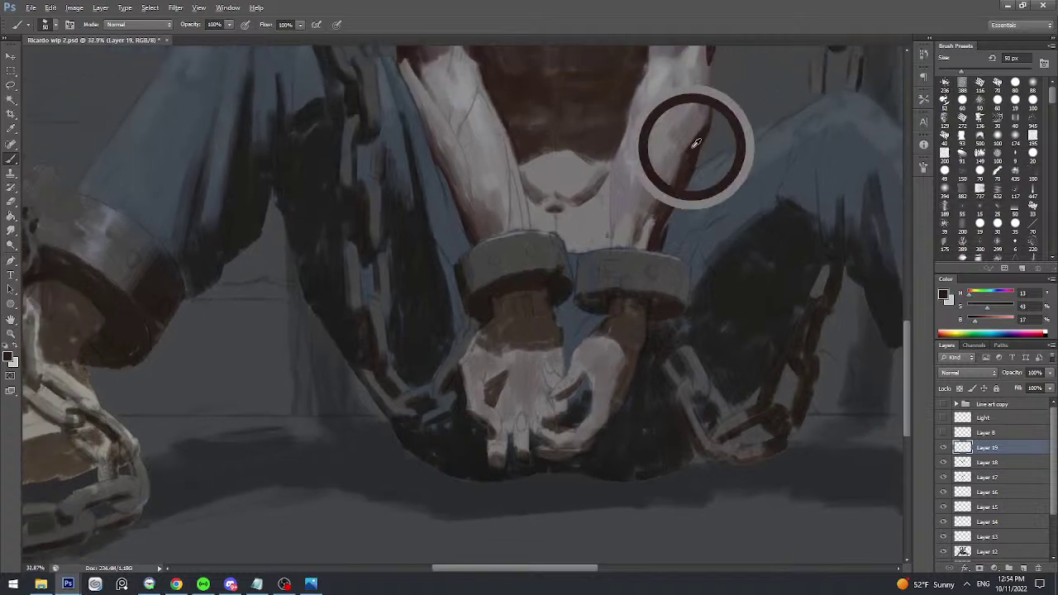
scroll(499, 300, up, 1)
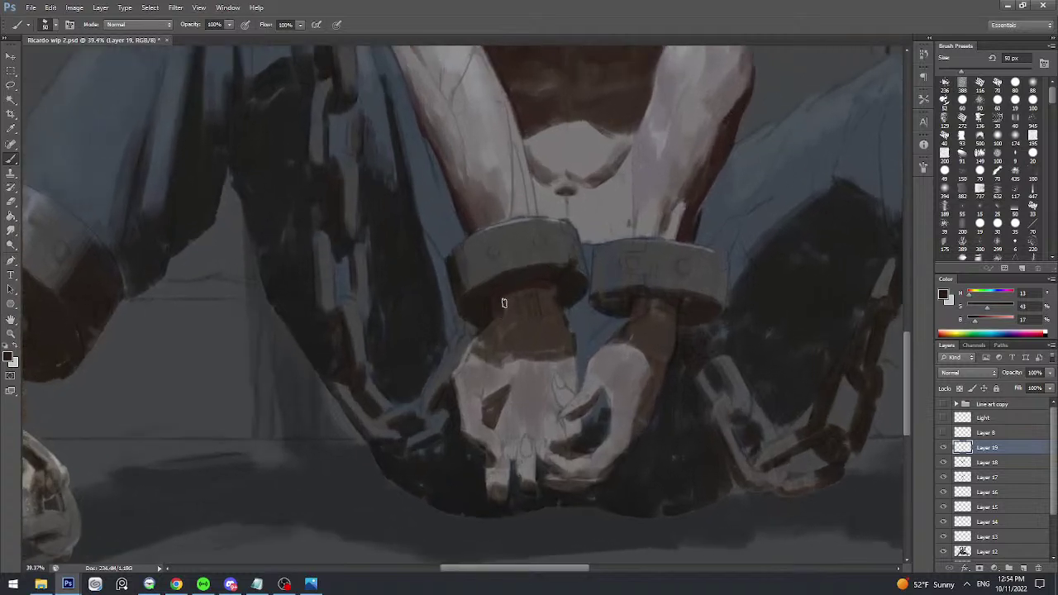
scroll(519, 309, down, 2)
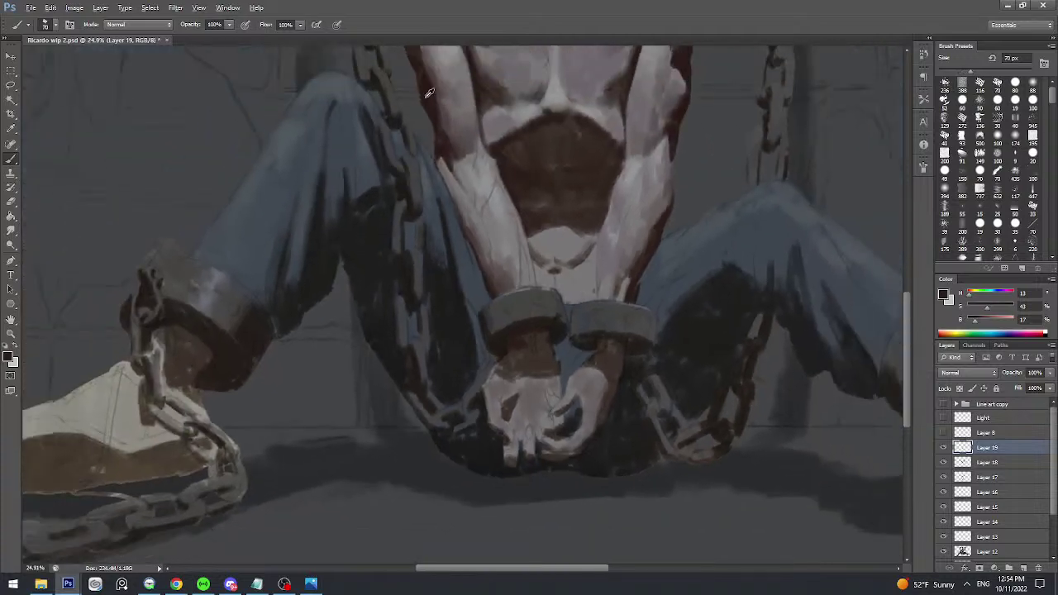
scroll(524, 336, up, 1)
key(bracketright)
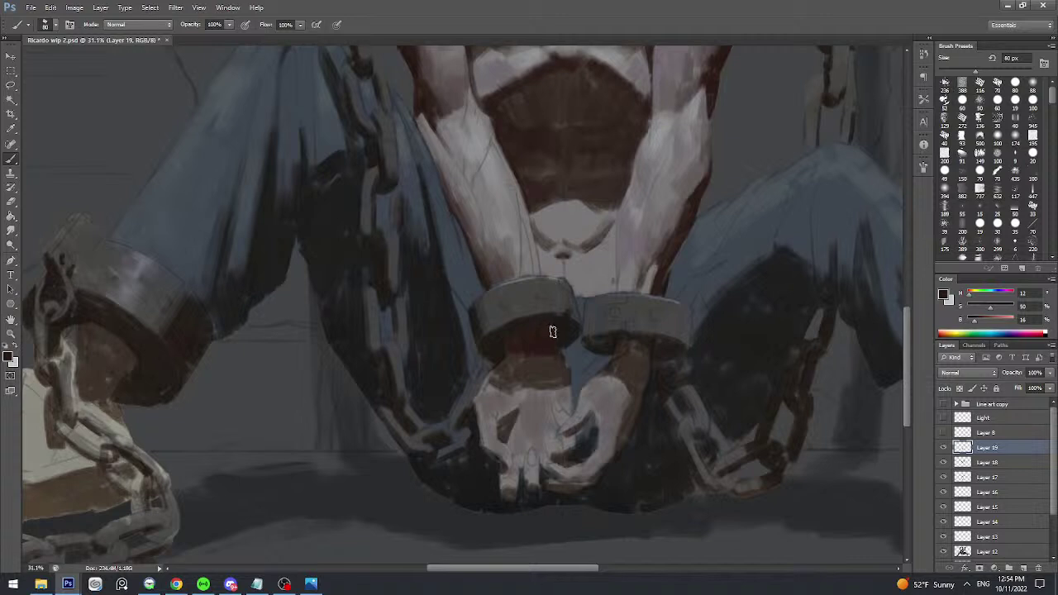
scroll(552, 329, down, 2)
drag(555, 327, 553, 293)
scroll(542, 281, up, 1)
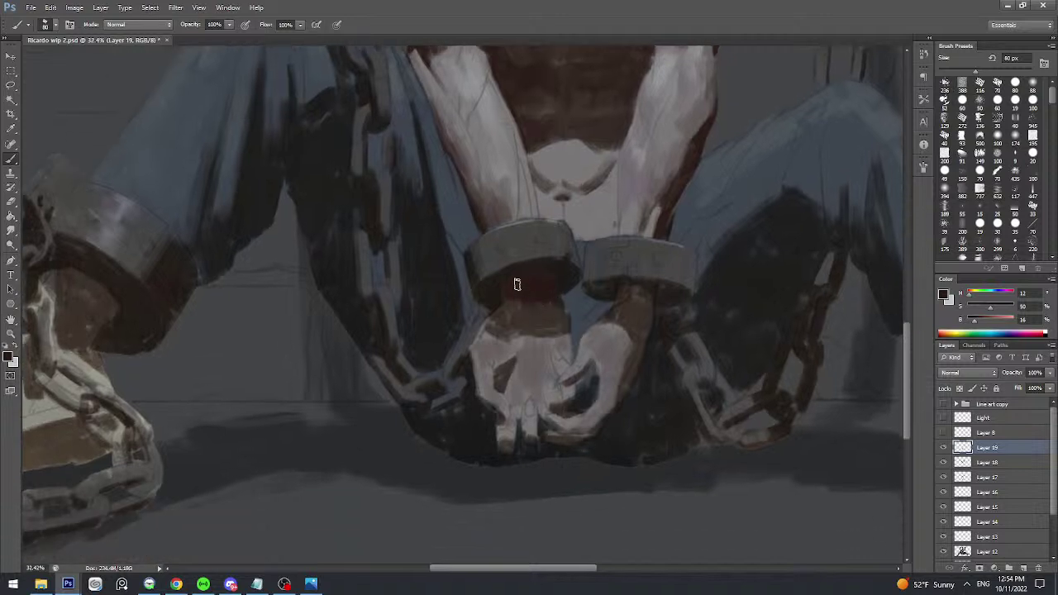
- Extend the dark red-brown shadow over the rest of the character's right wrist to the hand, using 40 to 50 px brushes
key(bracketleft)
key(bracketleft)
key(bracketleft)
key(bracketleft)
scroll(499, 314, up, 1)
mouse_move(478, 332)
mouse_down()
mouse_move(496, 335)
mouse_move(481, 327)
mouse_move(509, 306)
mouse_move(507, 326)
mouse_move(493, 332)
mouse_move(511, 317)
mouse_move(533, 329)
mouse_move(512, 337)
mouse_move(531, 336)
mouse_move(524, 314)
mouse_move(534, 307)
mouse_move(562, 326)
mouse_up()
key(bracketright)
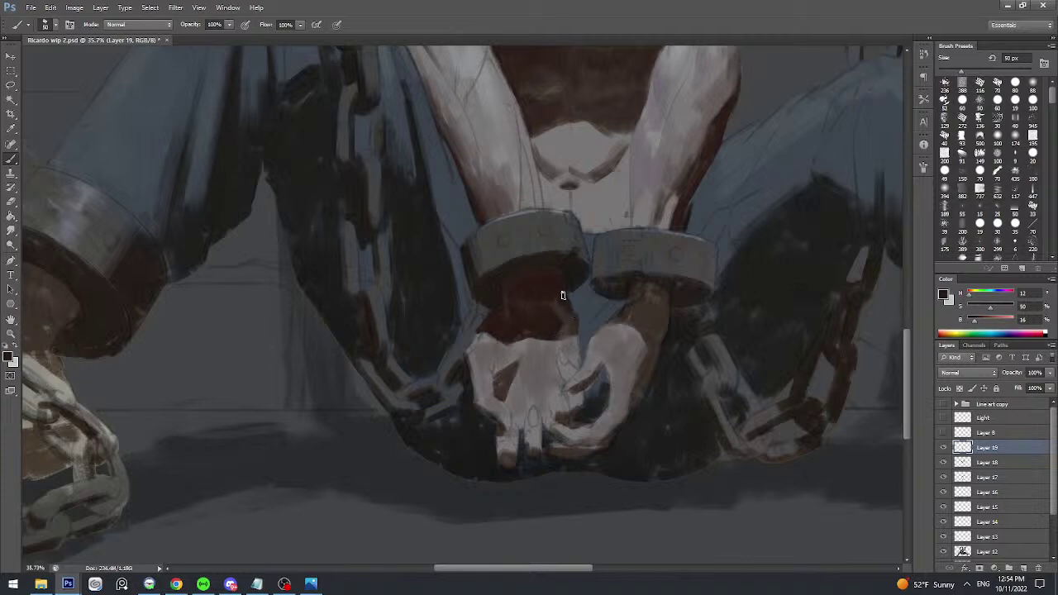
mouse_move(573, 333)
mouse_down()
mouse_move(559, 337)
mouse_move(572, 330)
mouse_move(566, 289)
mouse_move(548, 273)
mouse_up()
key([)
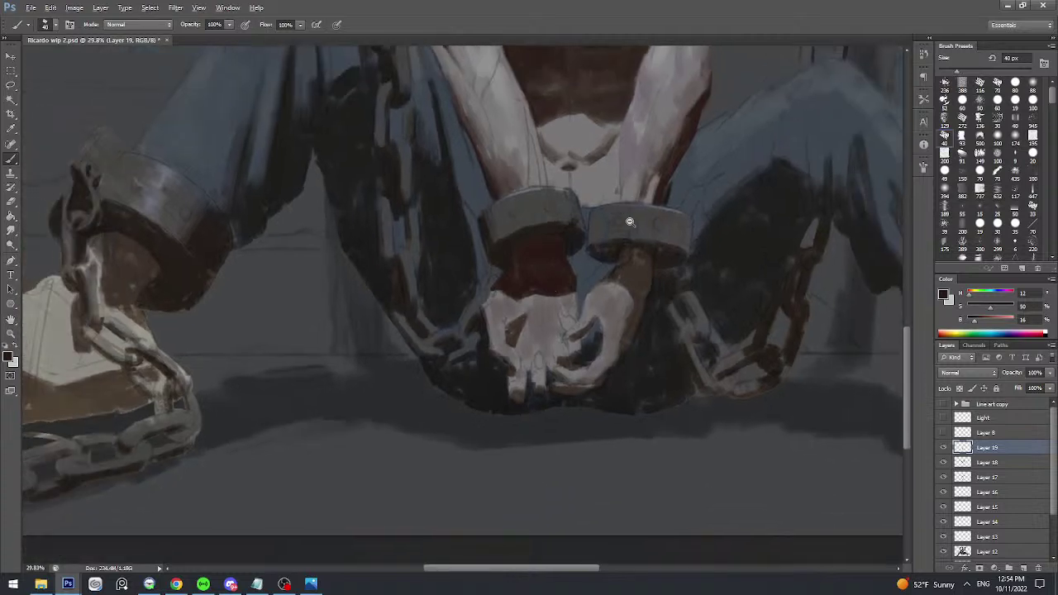
- Paint the character's left wrist below the cuff dark red-brown, using brush sizes from 30 to 60 px
mouse_move(627, 262)
mouse_down()
mouse_move(635, 253)
mouse_move(623, 271)
mouse_up()
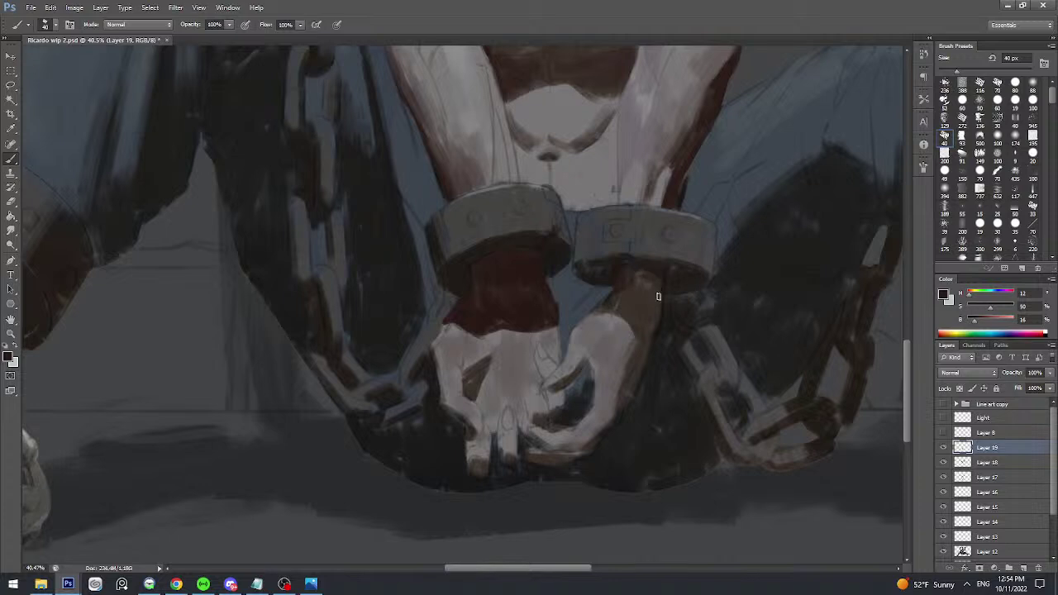
key(bracketright)
key(bracketleft)
key(bracketleft)
key(bracketleft)
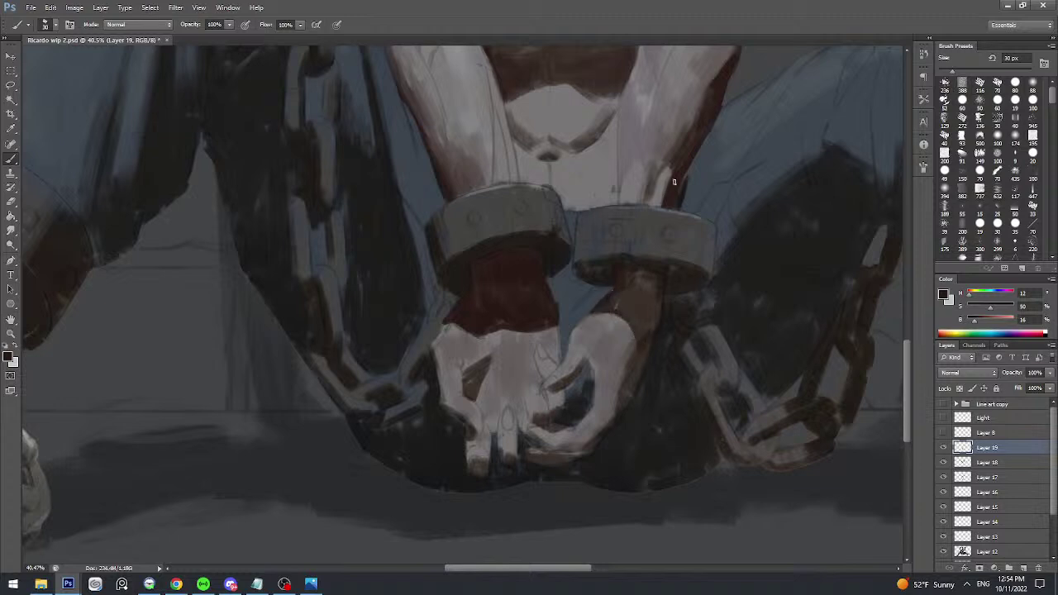
key(bracketright)
key(bracketright)
key(bracketright)
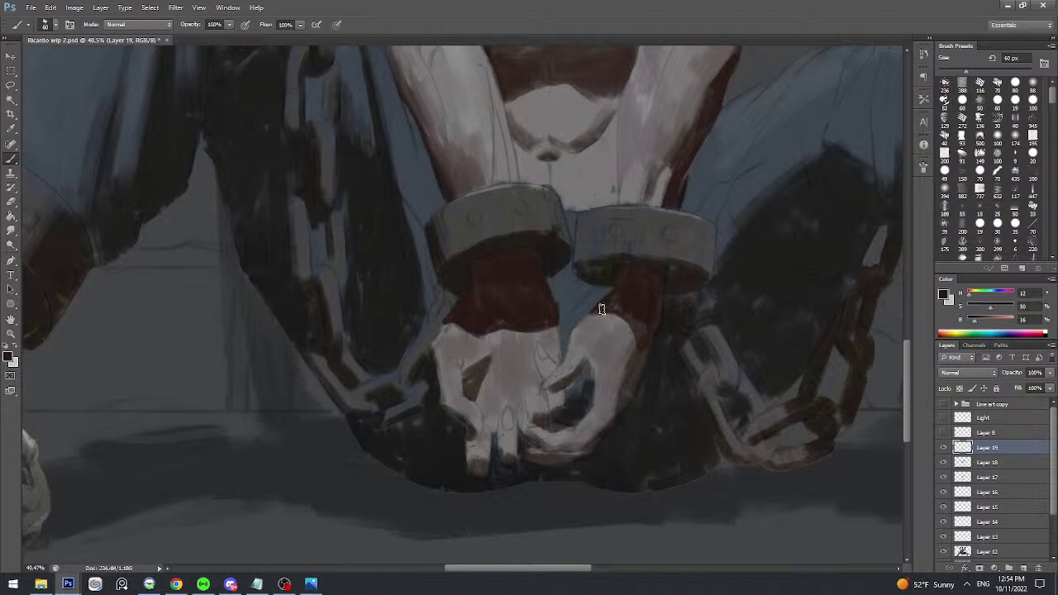
drag(601, 308, 652, 338)
- Carry the dark red-brown shadow down the outer edge of the character's left hand with 30 to 40 px brushes
scroll(655, 308, down, 3)
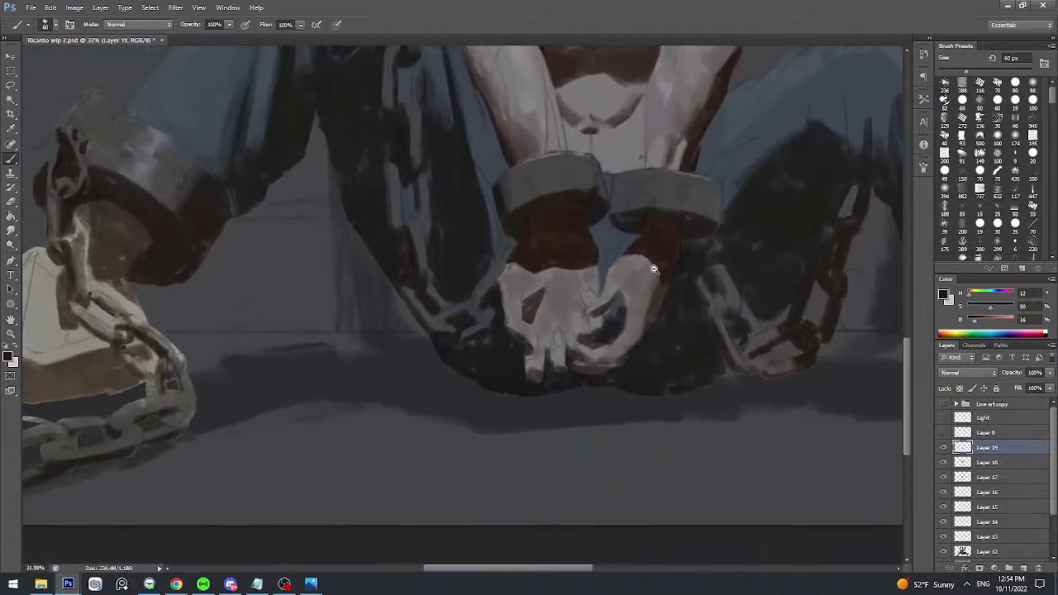
scroll(653, 268, up, 1)
drag(665, 274, 666, 262)
scroll(666, 262, down, 1)
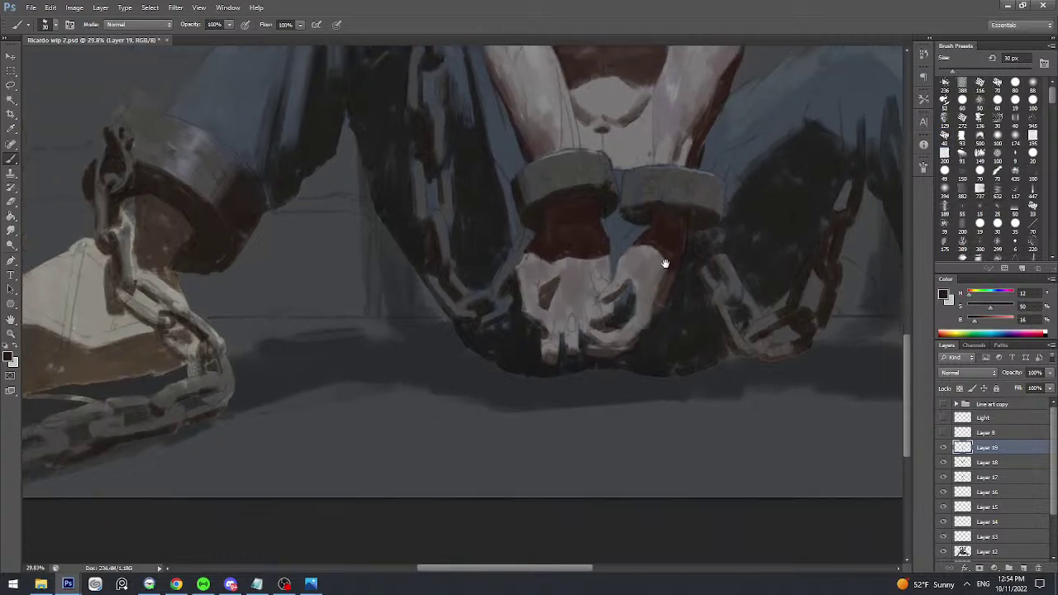
scroll(683, 193, up, 2)
key(])
scroll(678, 248, up, 2)
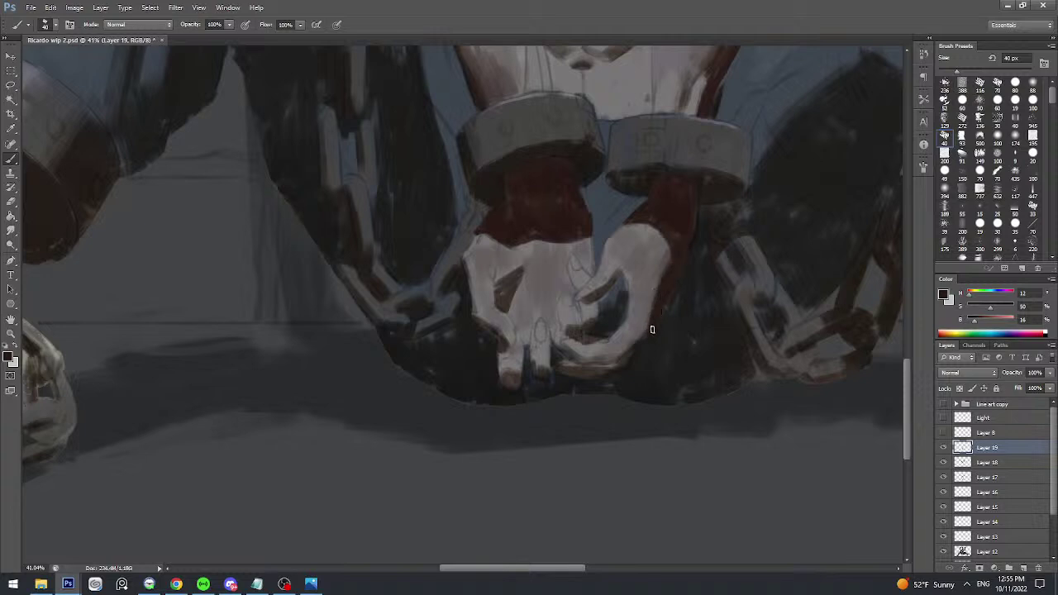
key(space)
drag(673, 280, 683, 281)
key([)
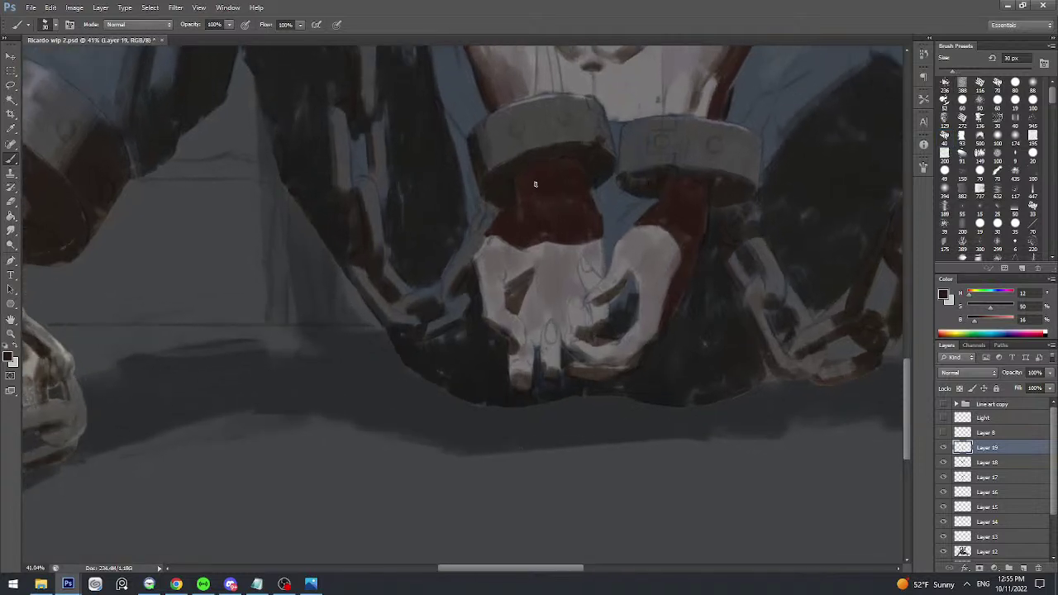
- Paint dark red-brown along the outer edge of the character's right hand and in its finger gap with a 35 px brush
scroll(540, 222, down, 2)
scroll(541, 221, up, 3)
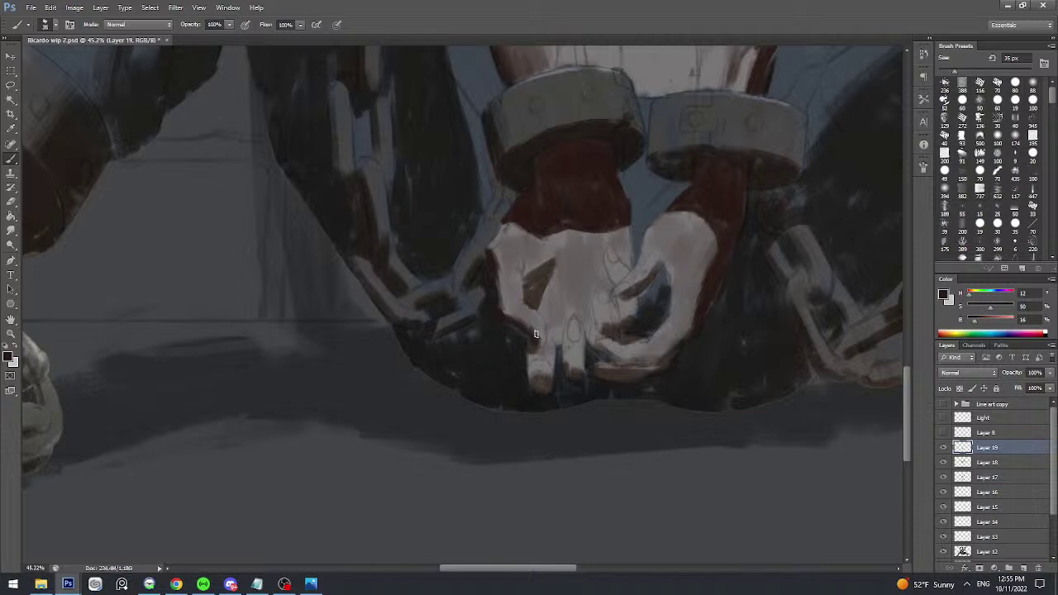
drag(550, 275, 526, 273)
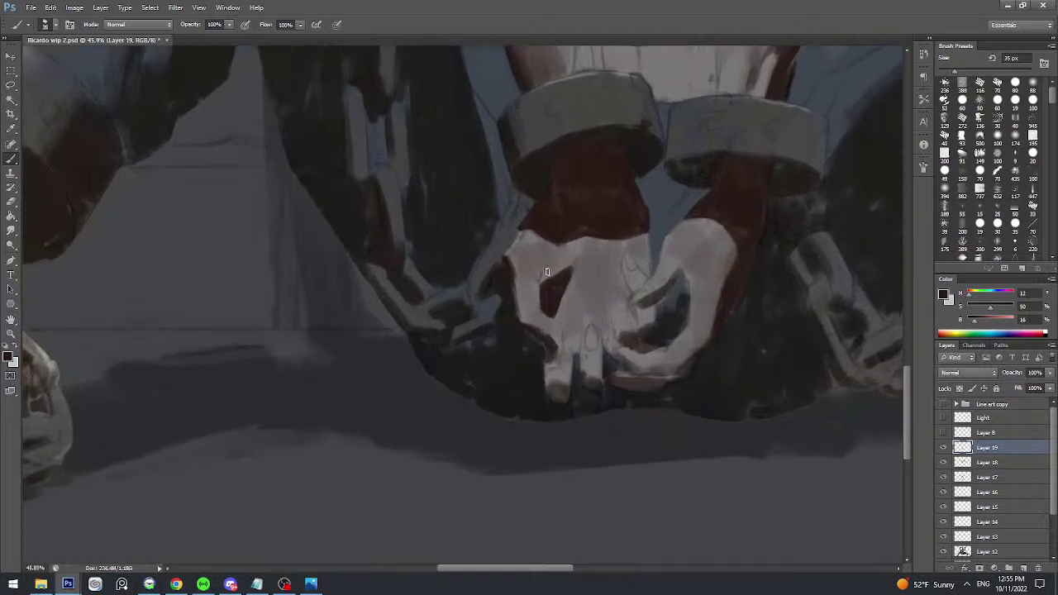
- Soften the upper edge of the finger gap in the character's right hand with sampled brown and grey tones and a 45 px brush
alt+click(553, 275)
alt+click(615, 220)
scroll(548, 266, up, 1)
alt+click(547, 282)
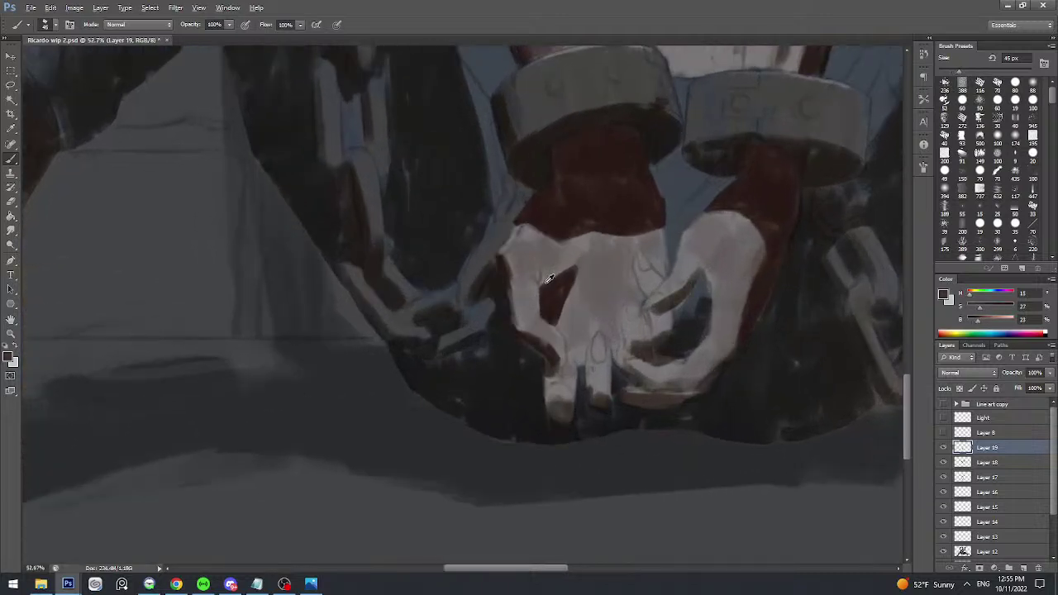
alt+click(550, 278)
drag(545, 279, 572, 265)
alt+click(572, 255)
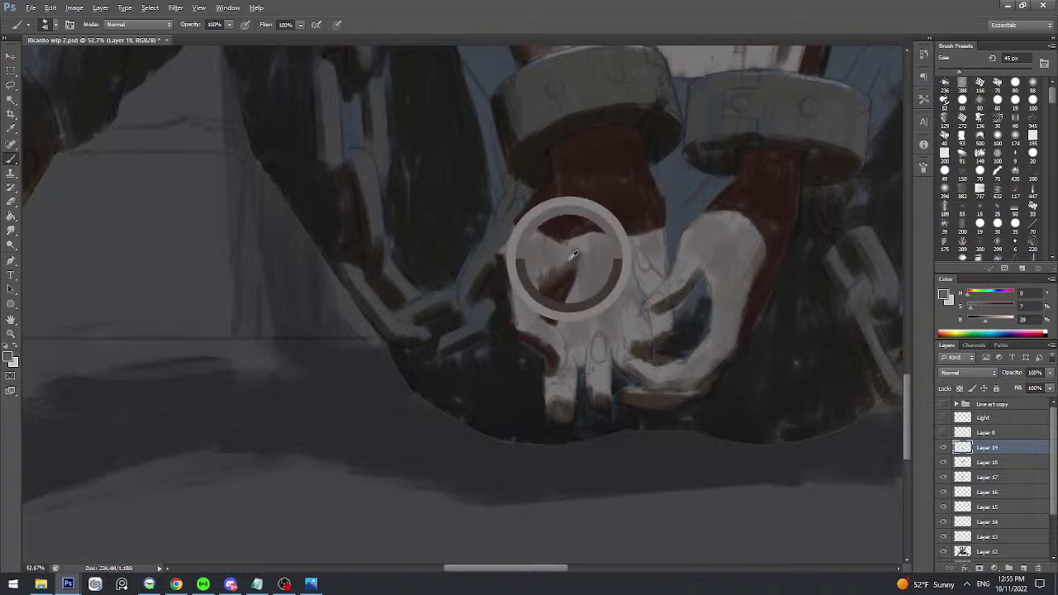
alt+click(574, 255)
mouse_move(573, 256)
mouse_down()
mouse_move(567, 265)
mouse_move(543, 251)
mouse_up()
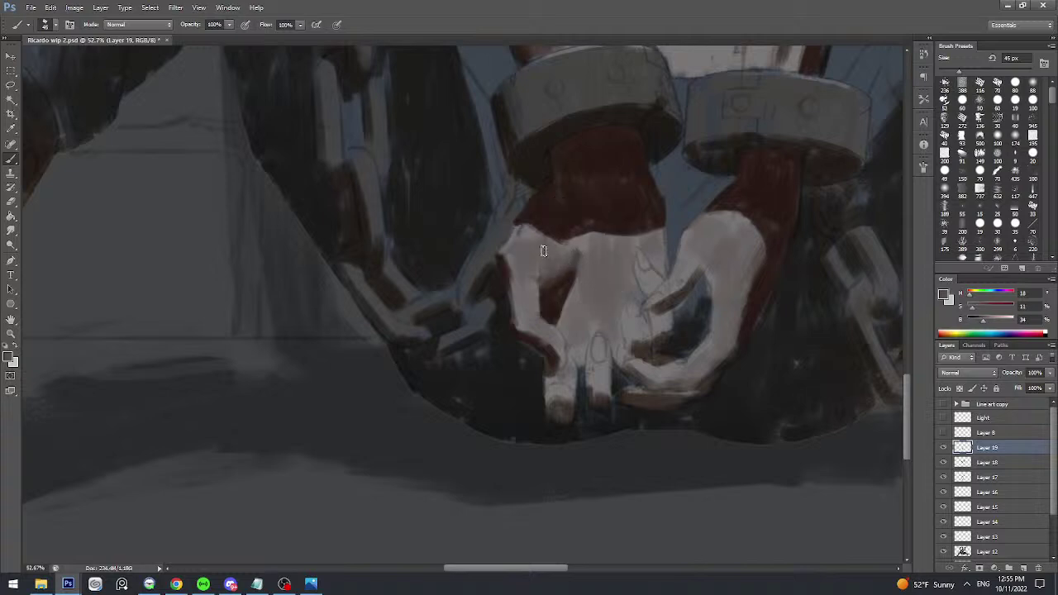
alt+click(543, 251)
- Sample the dark red-brown of the wrist and shade the lower fingertips of the character's right hand with a 40 px brush
scroll(558, 236, down, 2)
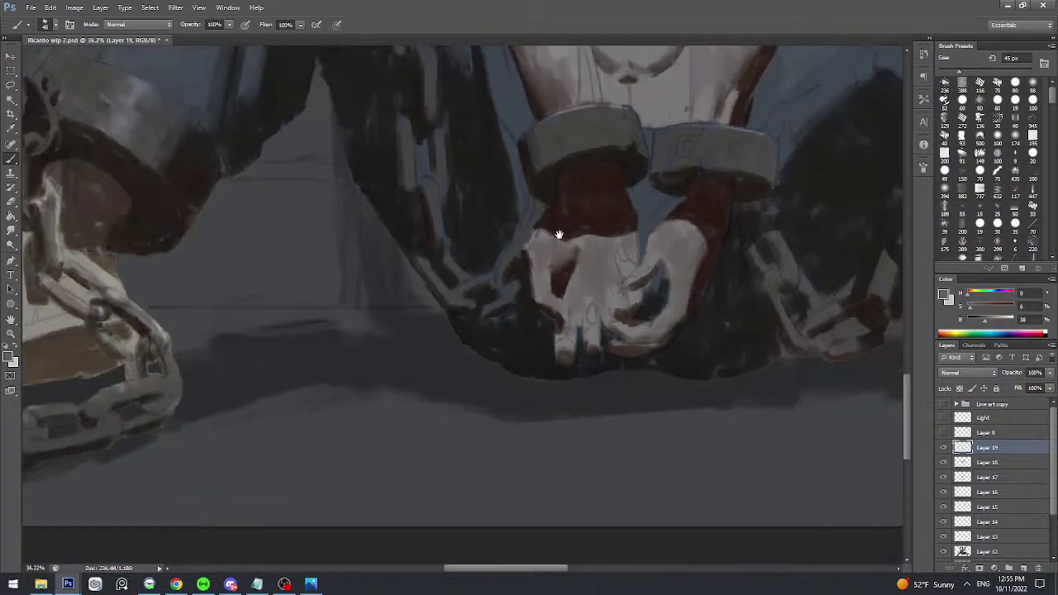
scroll(619, 173, down, 2)
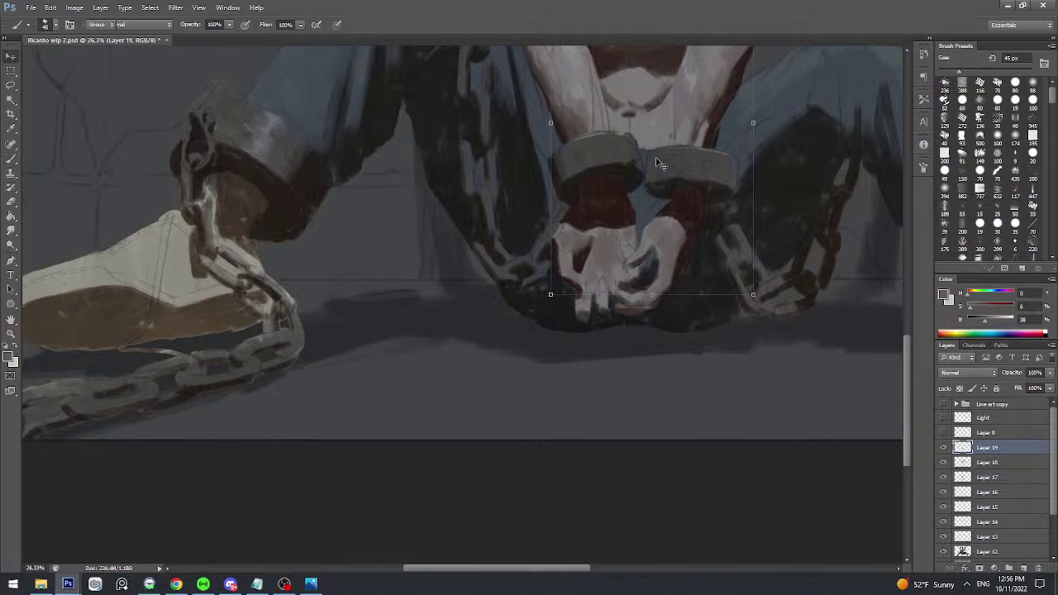
key(bracketleft)
scroll(679, 194, up, 3)
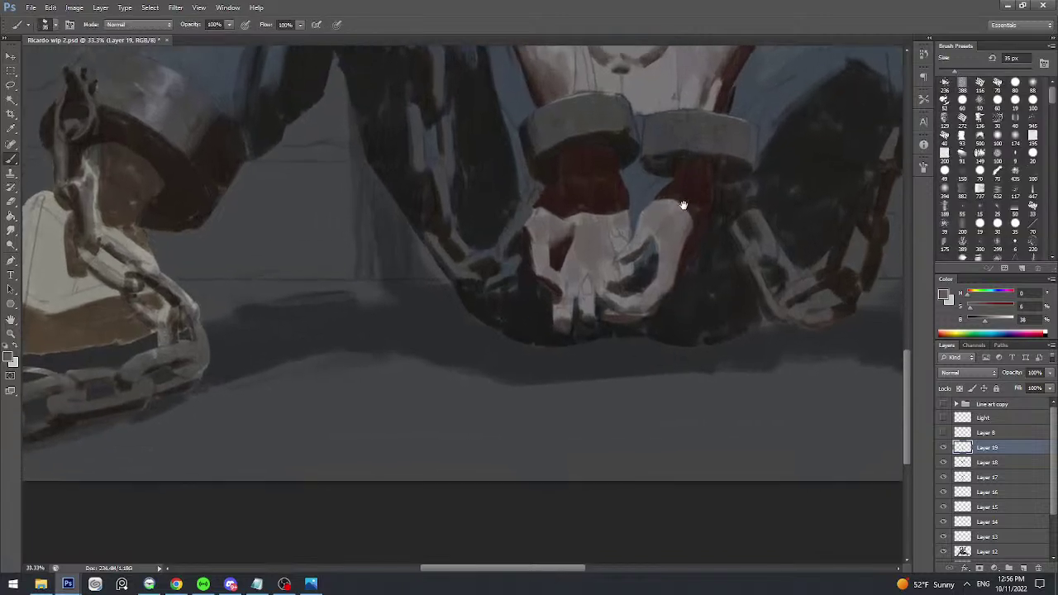
alt+click(691, 188)
key(bracketleft)
scroll(570, 248, up, 3)
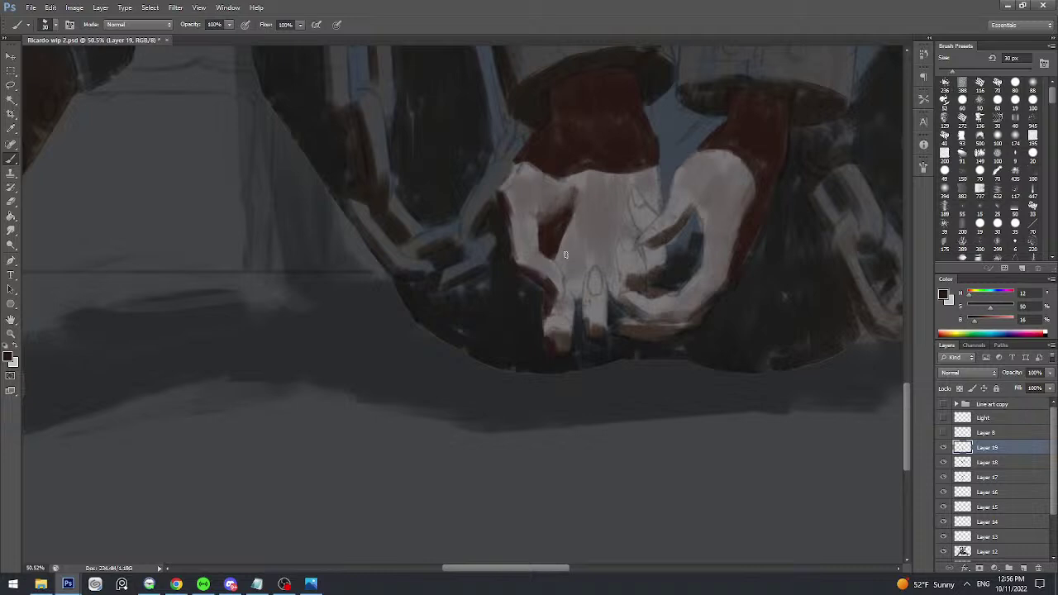
key(bracketright)
scroll(564, 332, up, 1)
scroll(563, 332, up, 1)
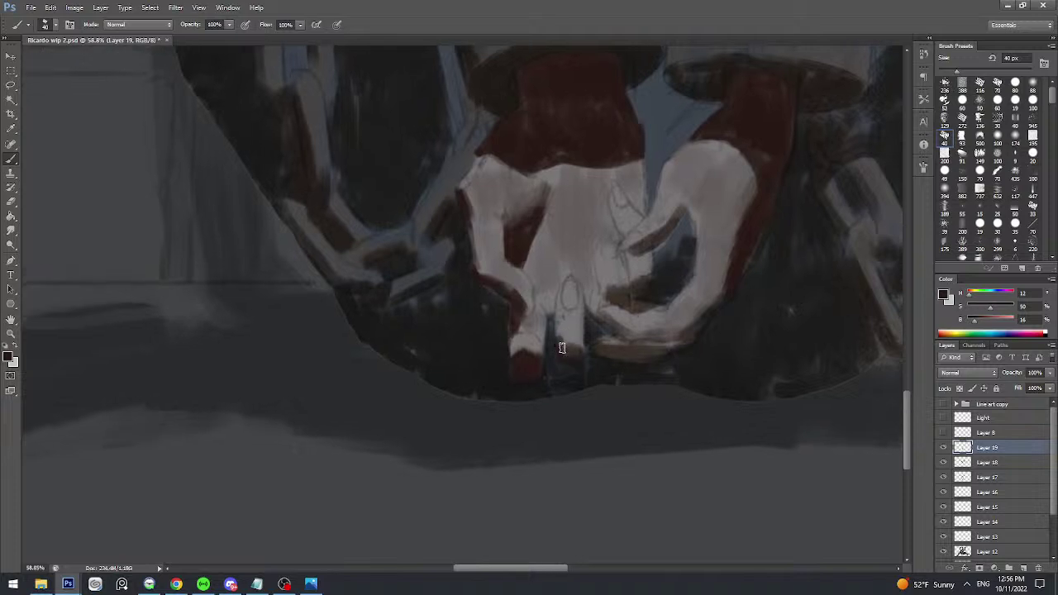
- Paint a dark red-brown shadow on the fingers at the inner opening between the two hands with the 40 px brush
scroll(584, 326, down, 2)
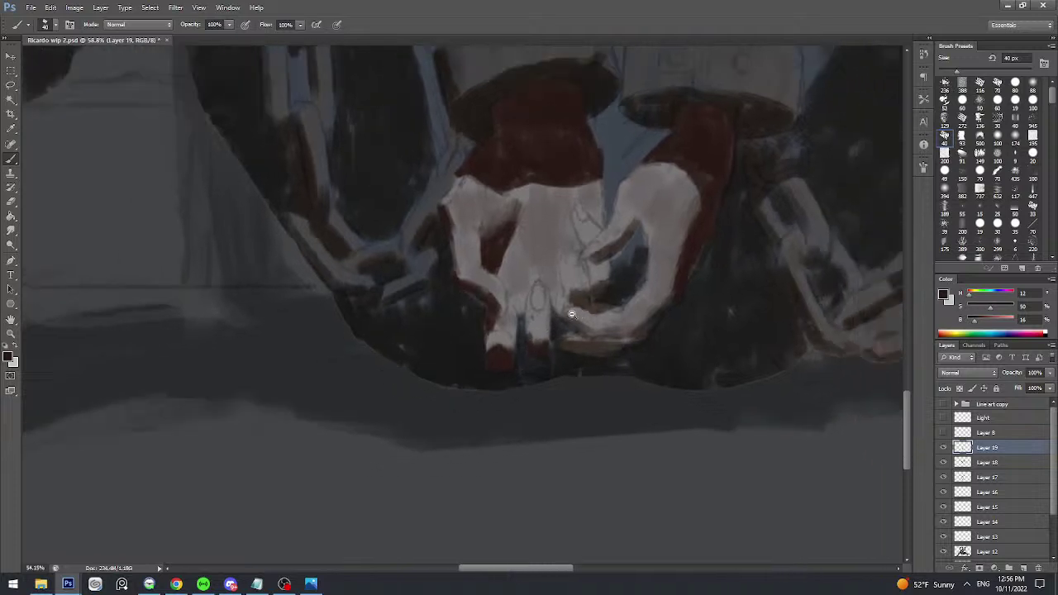
scroll(581, 275, up, 2)
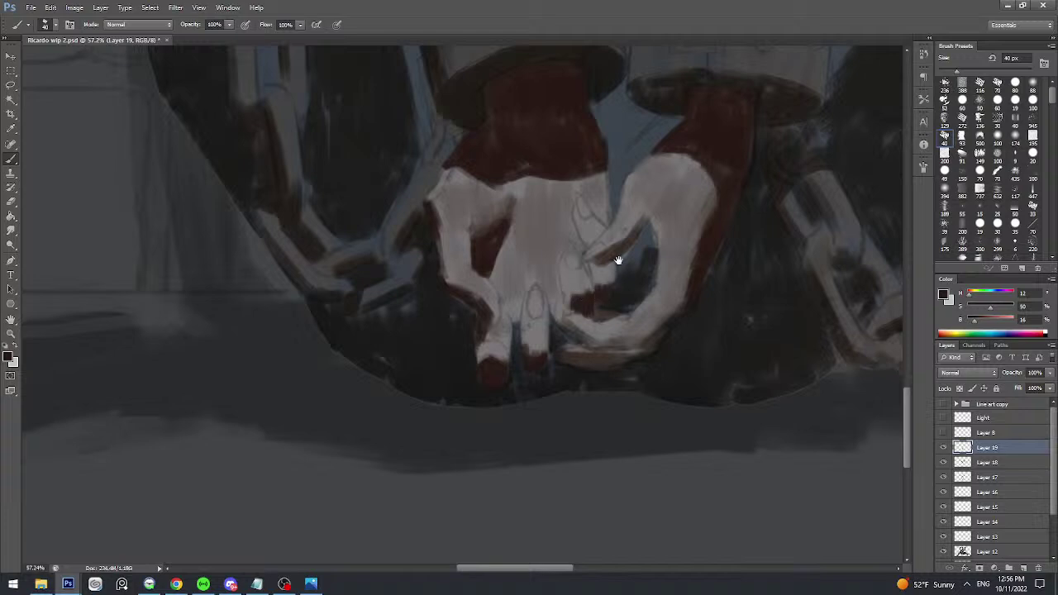
scroll(603, 273, down, 2)
drag(594, 282, 593, 314)
scroll(593, 280, down, 1)
scroll(604, 273, up, 2)
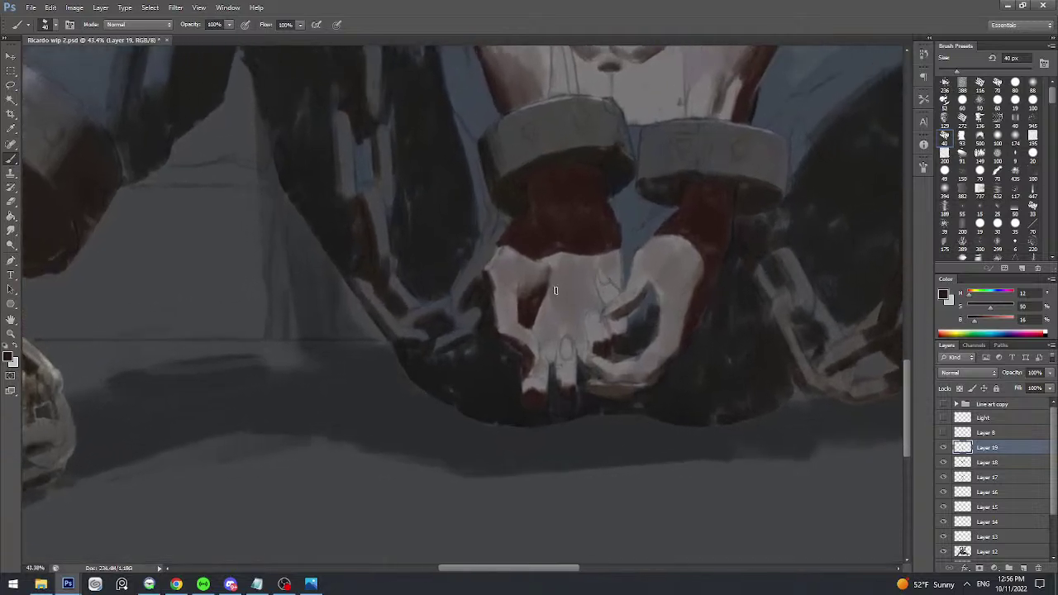
- Blend a sampled muted brown-grey midtone across the back of the character's right hand beside the finger gap, finishing at 40 px
alt+click(543, 279)
key(bracketright)
key(bracketright)
alt+click(546, 314)
key(bracketleft)
key(bracketleft)
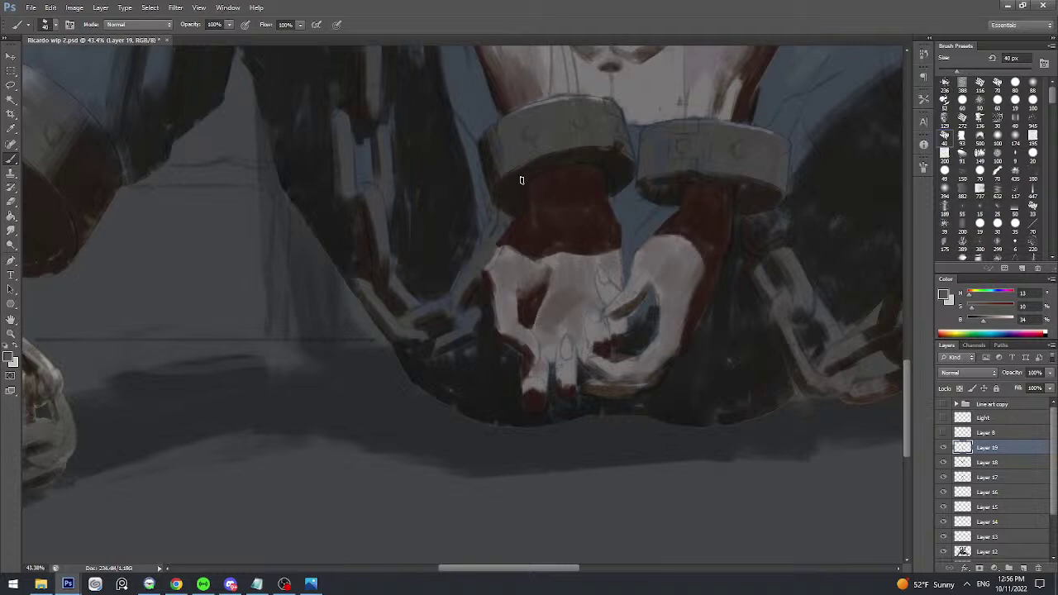
- Sample nearby skin greys and blend the outer side of the character's right hand with a 35 px brush
scroll(494, 278, up, 1)
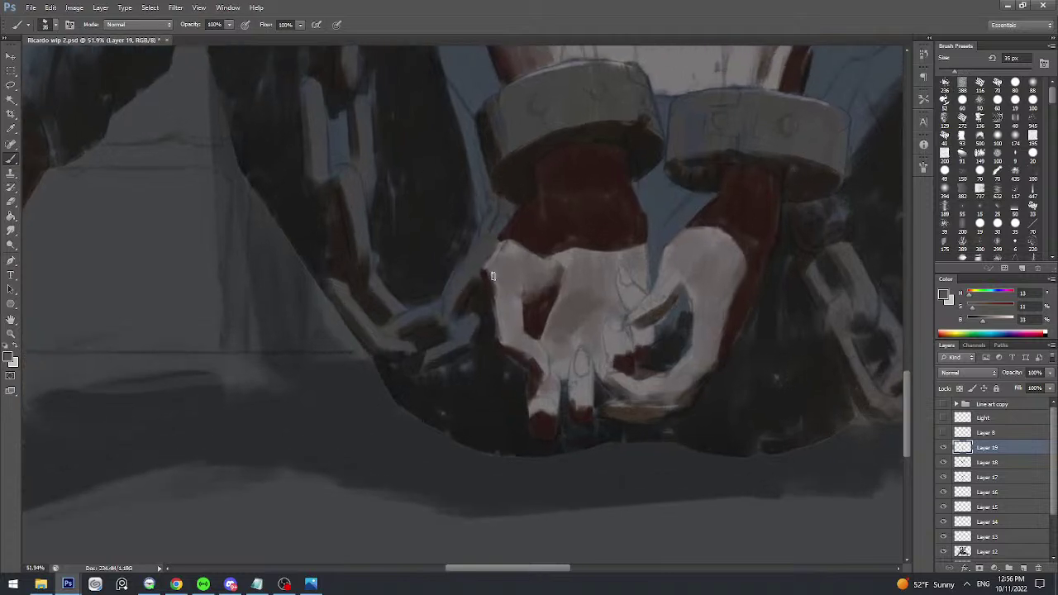
key(bracketleft)
alt+click(498, 273)
alt+click(514, 294)
alt+click(509, 294)
scroll(507, 291, up, 1)
- Sample light skin greys from the torso and hands and blend the upper backs of both hands with a 40 px brush
scroll(517, 260, down, 10)
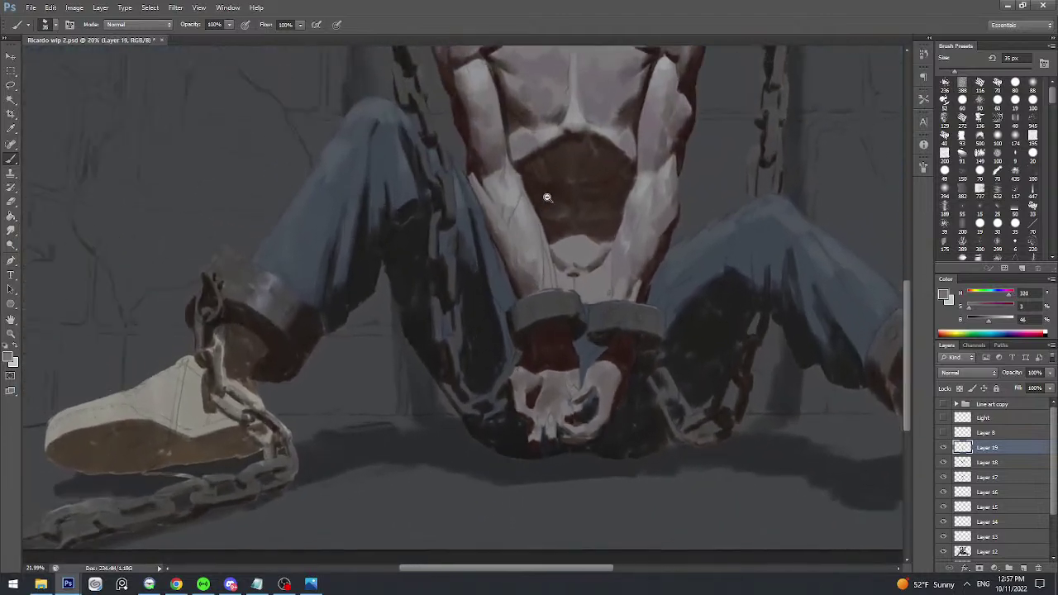
alt+click(576, 111)
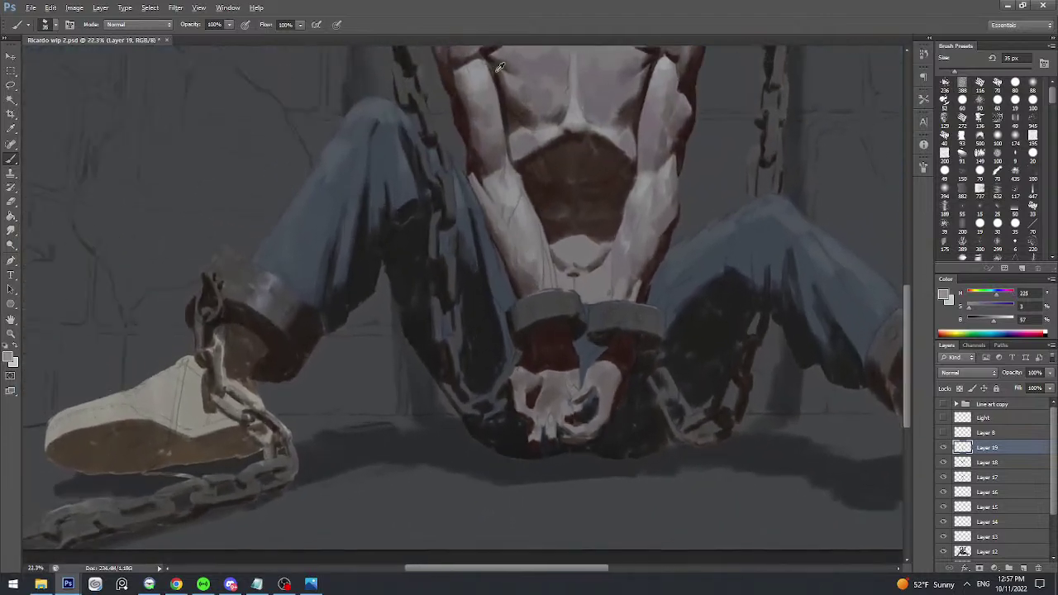
alt+click(483, 68)
scroll(539, 343, up, 1)
drag(535, 319, 562, 319)
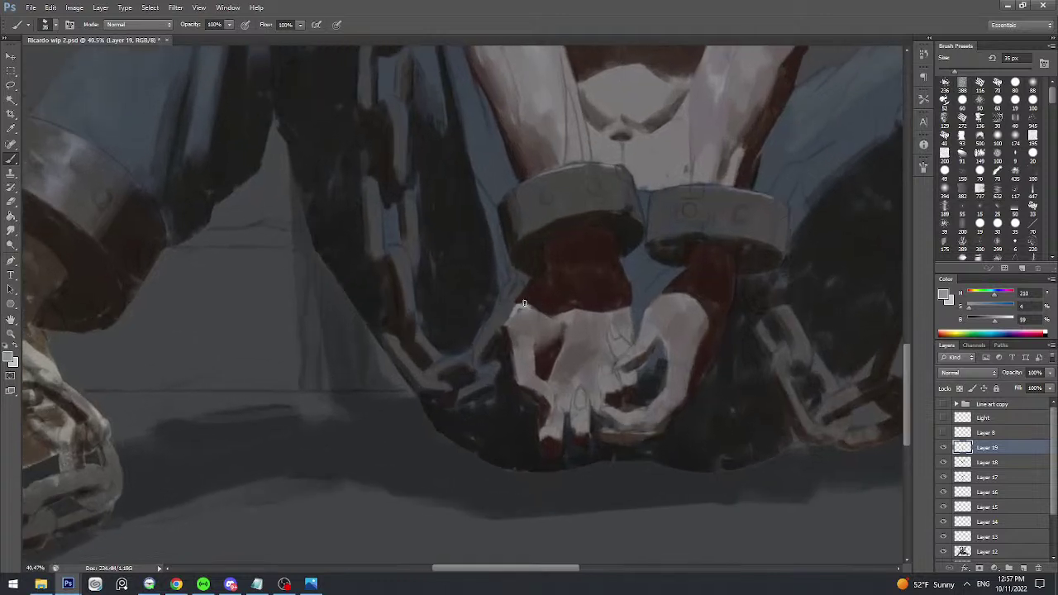
key(bracketright)
alt+click(518, 316)
alt+click(528, 308)
key([)
scroll(668, 297, up, 1)
drag(649, 310, 662, 297)
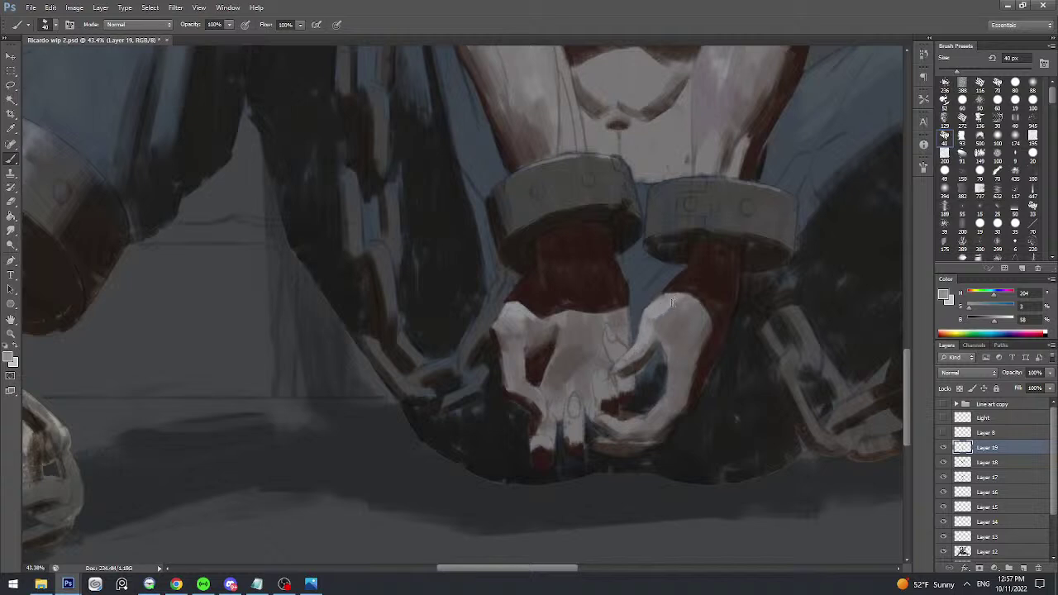
- Save the document and merge Layer 19 with all painting layers beneath it down to just above Shadow
scroll(681, 304, down, 5)
key(ctrl+s)
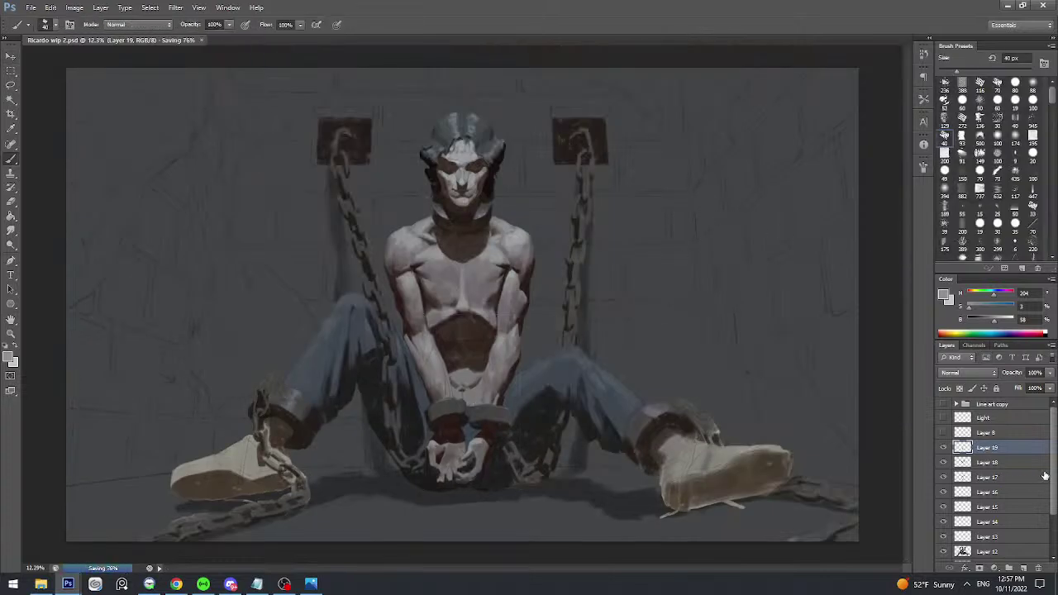
drag(1052, 477, 1053, 498)
shift+click(1010, 519)
key(ctrl+e)
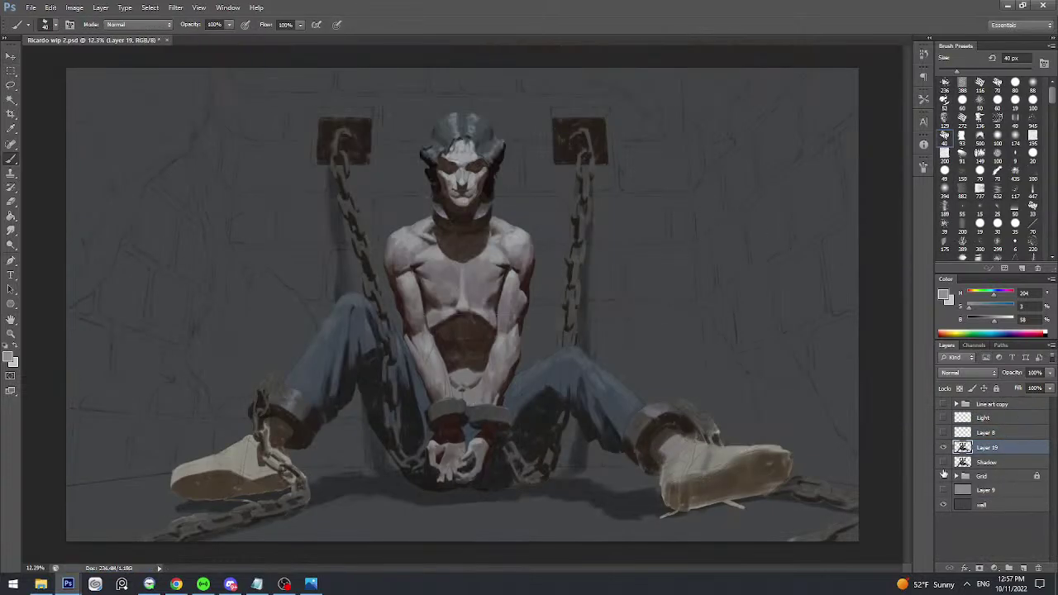
- Toggle the merged Layer 19 off and on repeatedly to compare the rendered figure with the flat Shadow layer
click(943, 447)
click(942, 447)
click(943, 448)
click(943, 449)
click(942, 450)
click(942, 450)
click(942, 450)
click(942, 450)
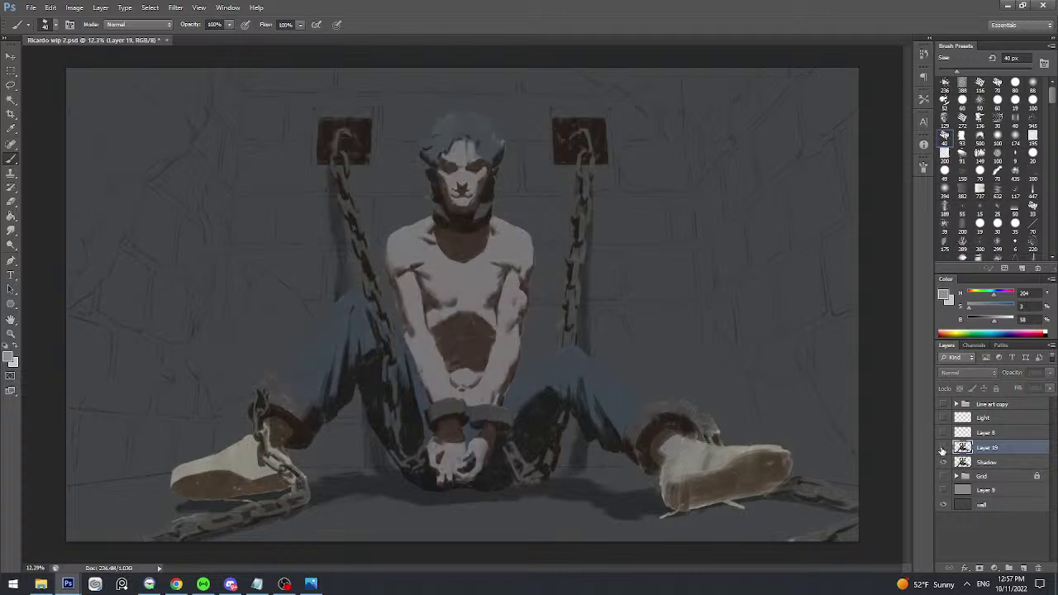
click(942, 451)
click(942, 451)
click(942, 450)
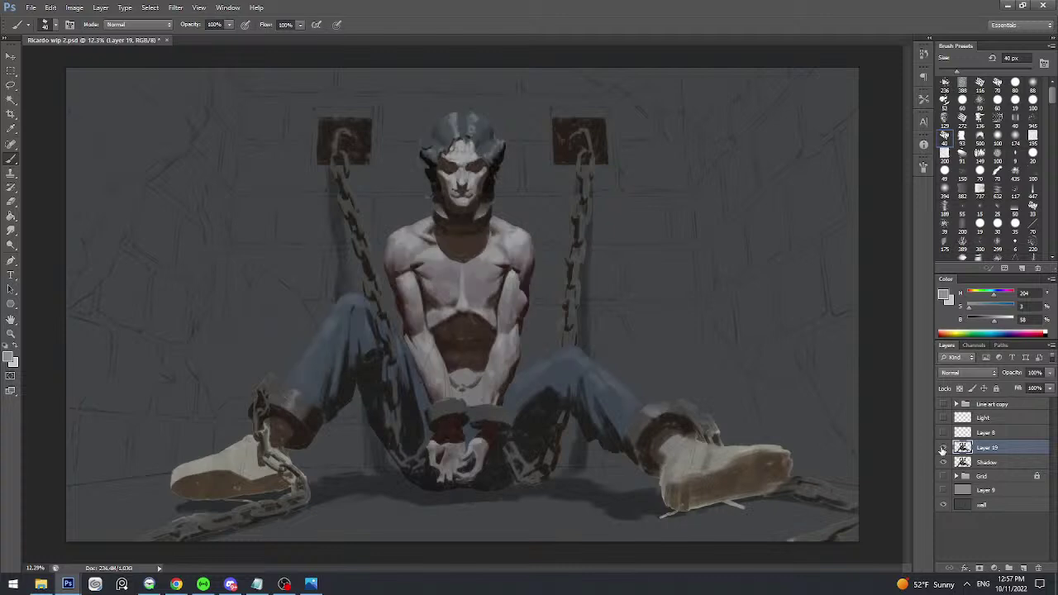
click(942, 450)
click(942, 451)
click(942, 451)
click(942, 450)
click(942, 451)
click(943, 450)
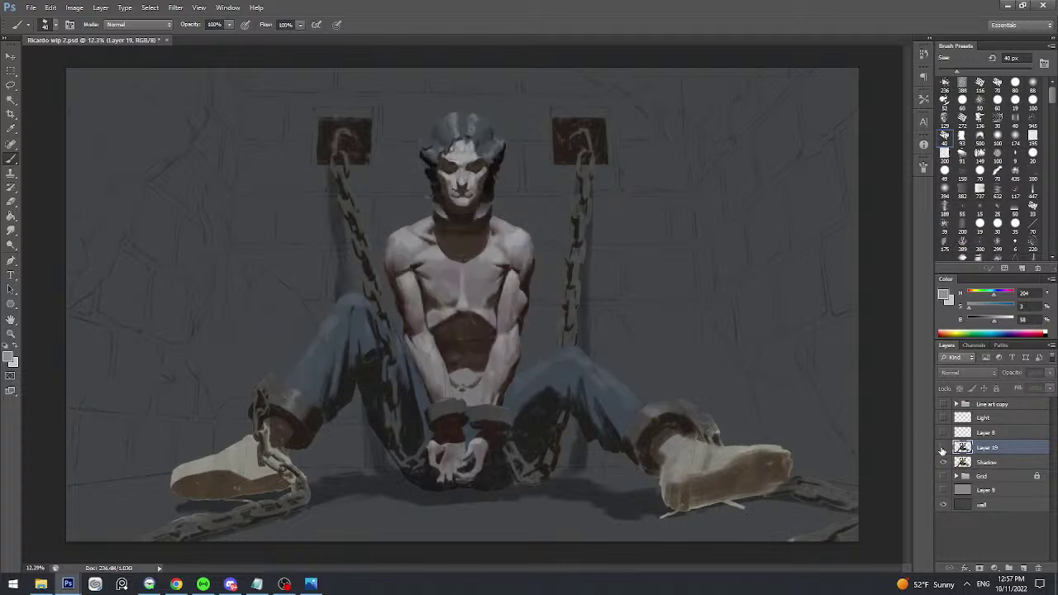
click(943, 450)
click(942, 450)
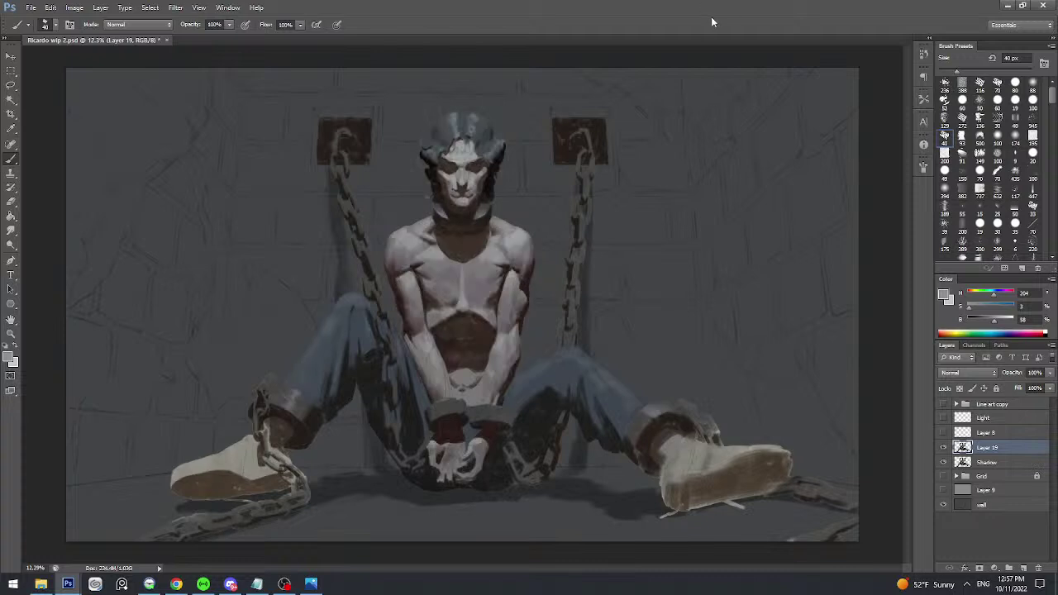
- Save the document and add a new layer directly above the wall layer, with the brush at 125 px
key(ctrl+s)
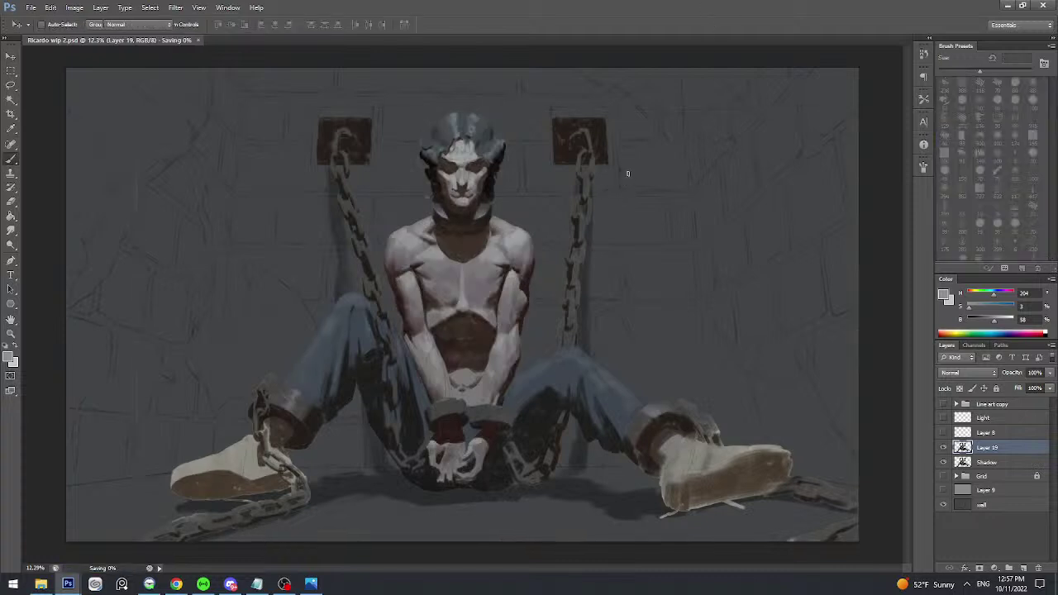
click(987, 504)
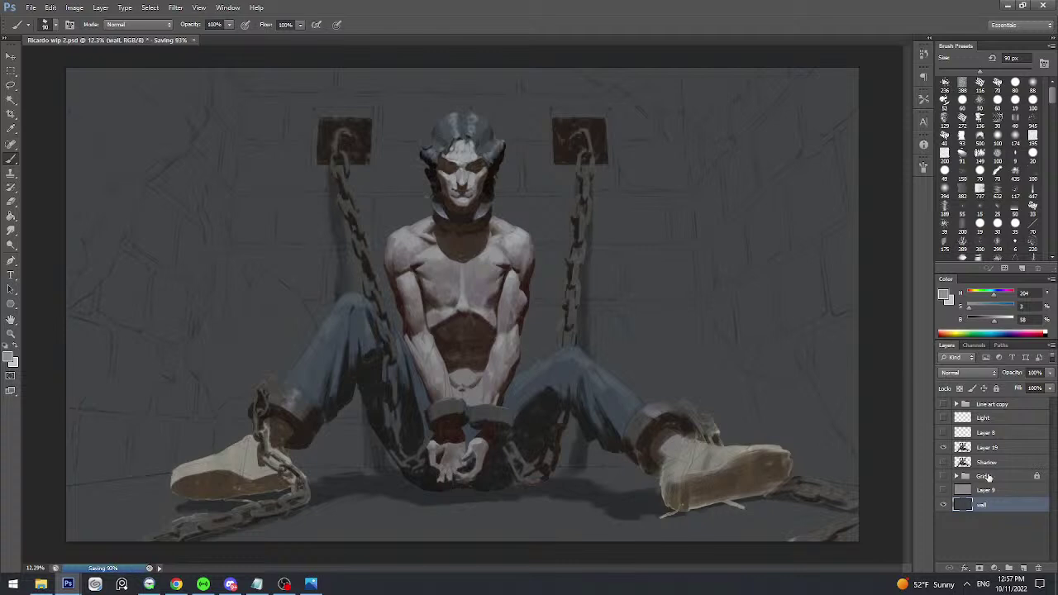
click(1023, 568)
key(bracketright)
key(bracketright)
key(bracketright)
key(bracketright)
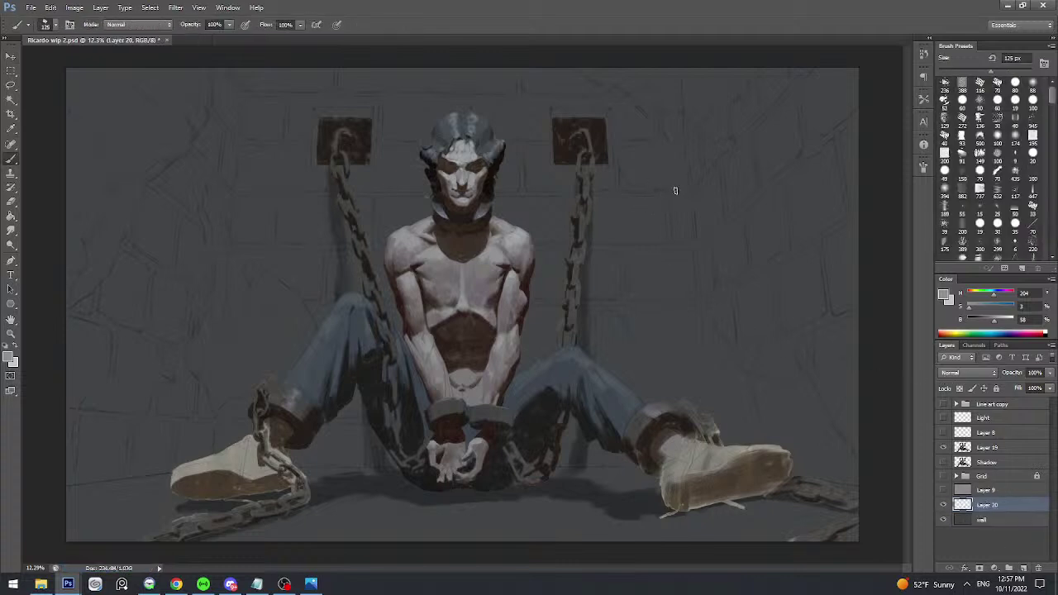
- Glance at the other open document, return to the painting, and save it with the brush enlarged to 200 px
key(ctrl+Tab)
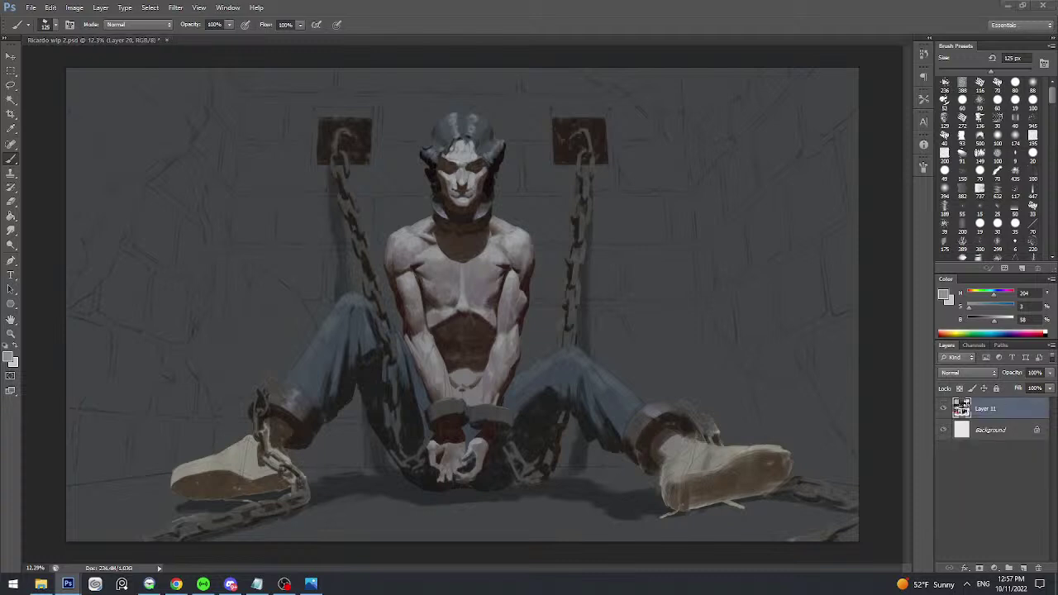
key(ctrl+Tab)
key(bracketright)
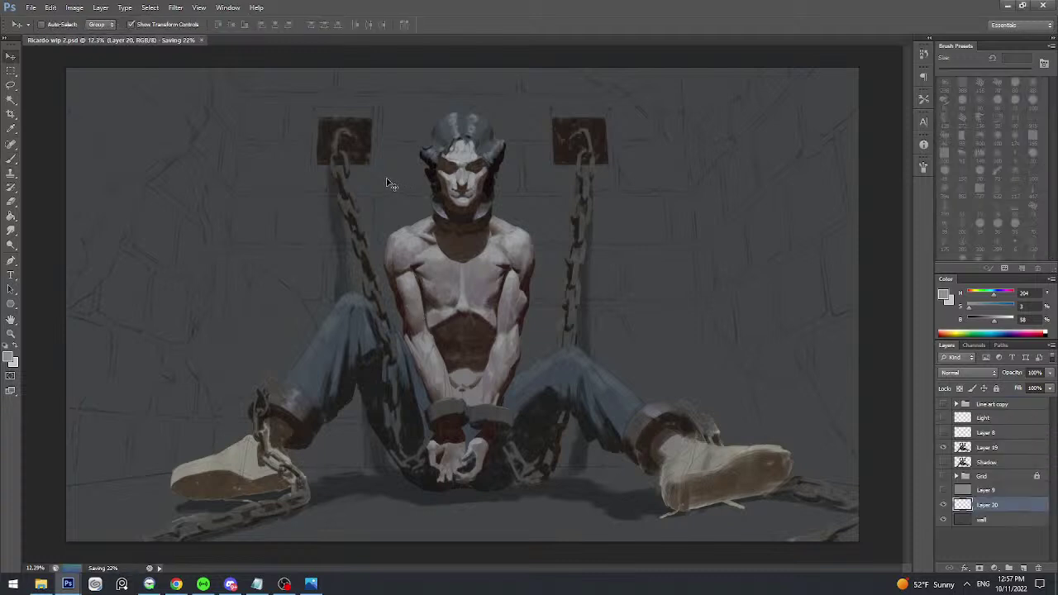
key(bracketright)
key(ctrl+s)
key(bracketright)
mouse_move(453, 220)
mouse_down()
mouse_move(440, 218)
mouse_move(477, 221)
mouse_move(450, 215)
mouse_up()
scroll(439, 206, down, 1)
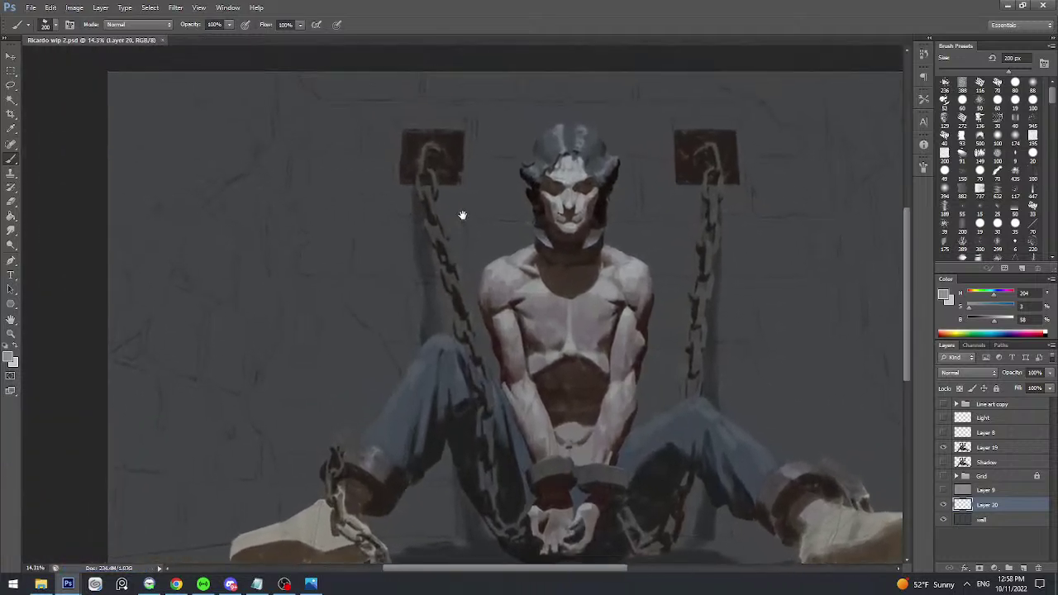
- Sample the wall grey, darken it to 8% brightness, and paint a brick joint from the wall's upper-left corner with a 60 px brush
alt+click(415, 210)
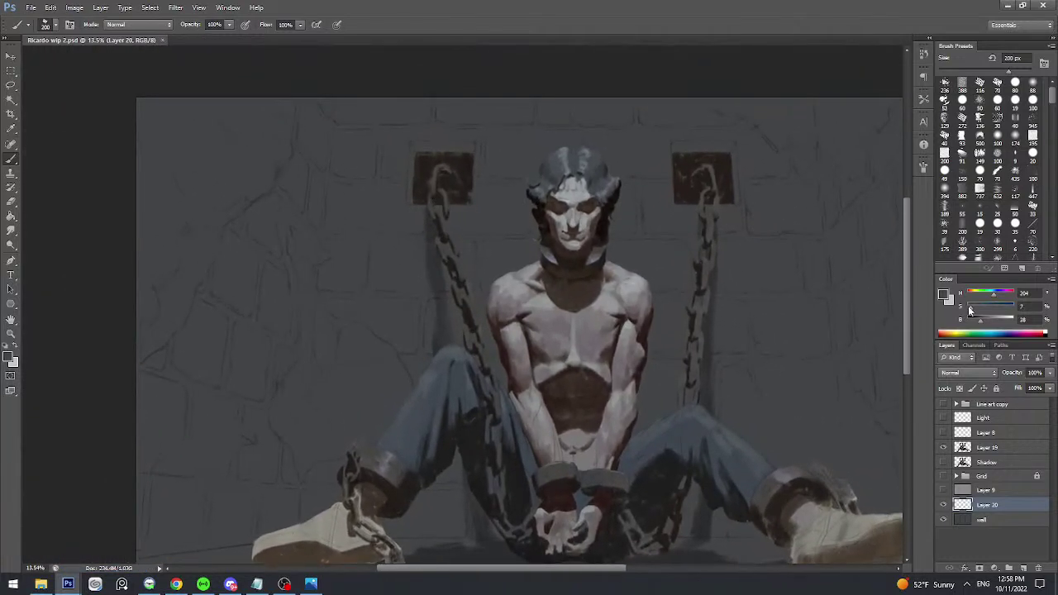
drag(980, 321, 973, 325)
key(bracketleft)
key(bracketleft)
key(bracketleft)
key(bracketleft)
key(bracketleft)
scroll(323, 147, up, 1)
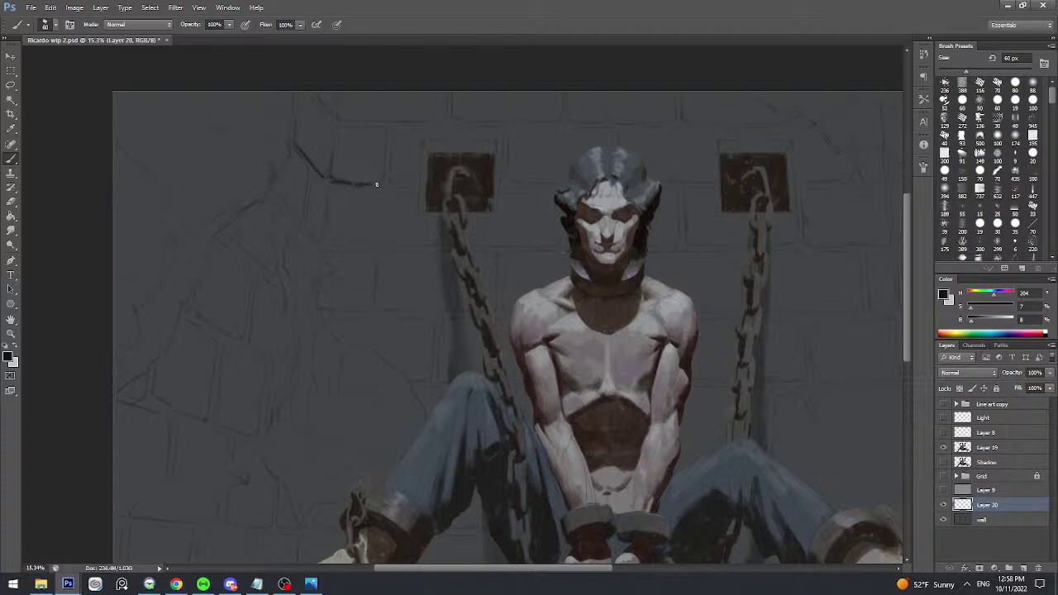
- Continue the dark brick joint across the back wall between the two chain anchor plates, passing behind the head
scroll(370, 176, down, 1)
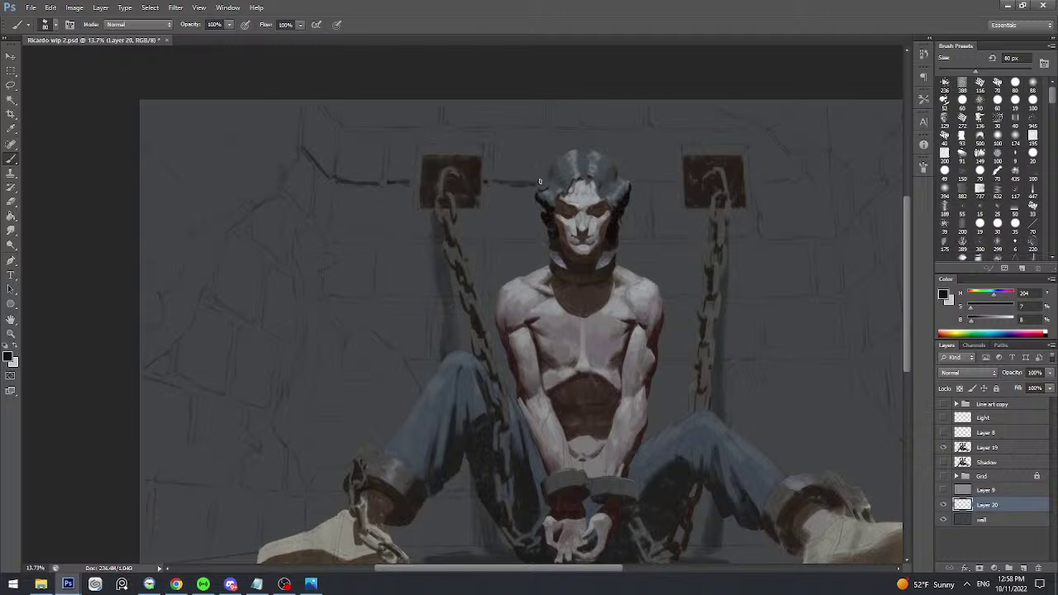
scroll(539, 181, up, 1)
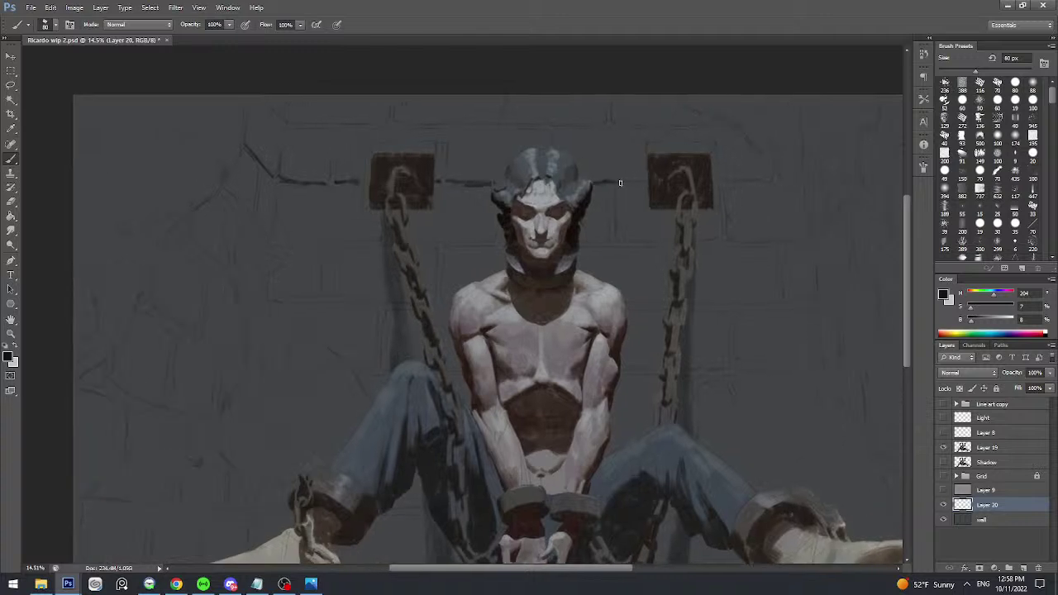
scroll(647, 183, down, 3)
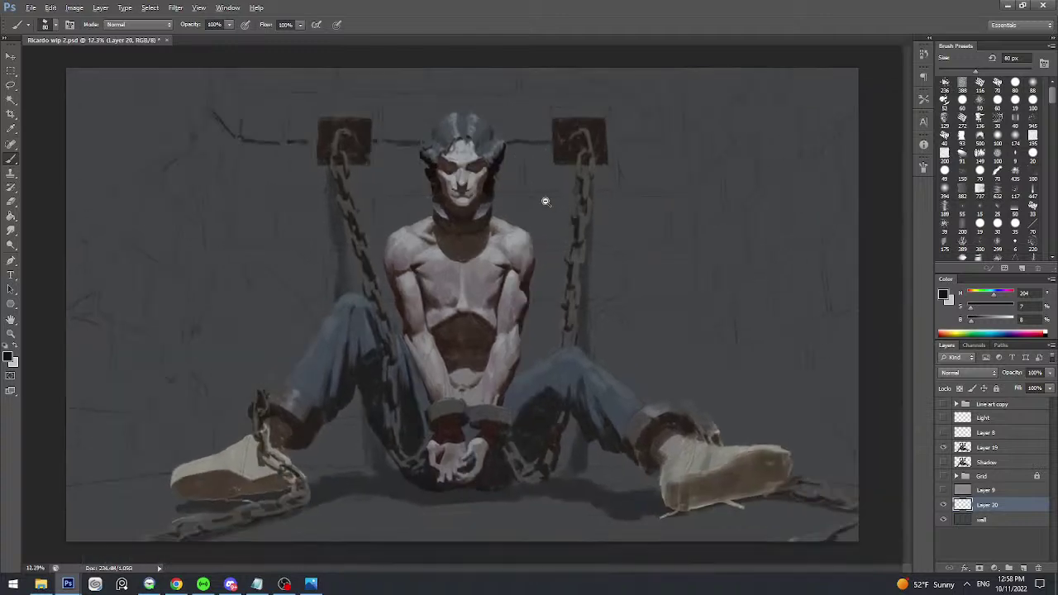
- Paint a second, lower brick joint from beside the head past the right chain, extending it with a 125 px brush
scroll(546, 198, up, 5)
scroll(529, 204, up, 1)
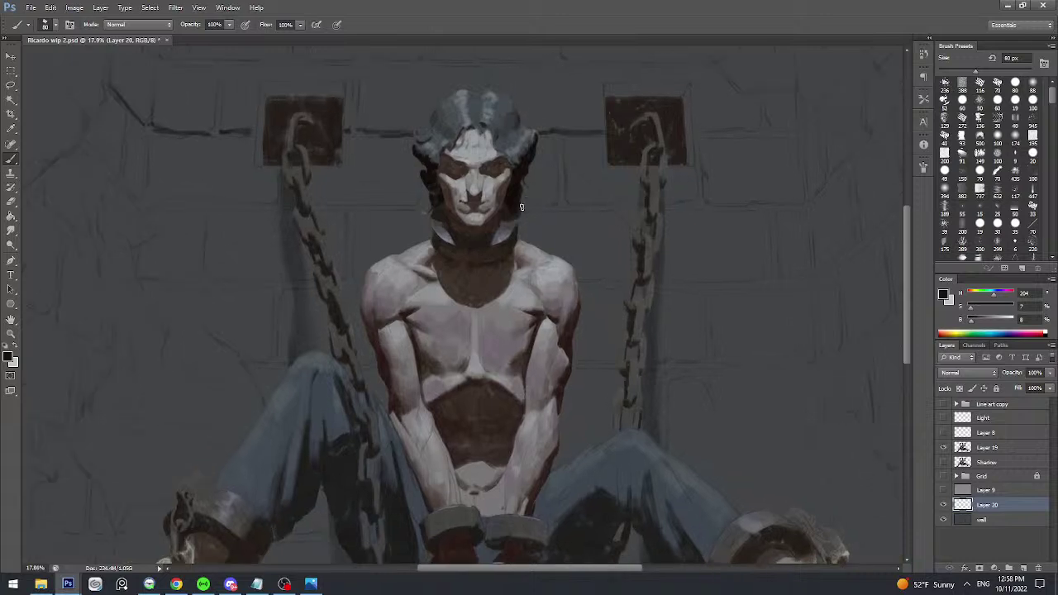
drag(583, 204, 632, 207)
scroll(657, 202, down, 3)
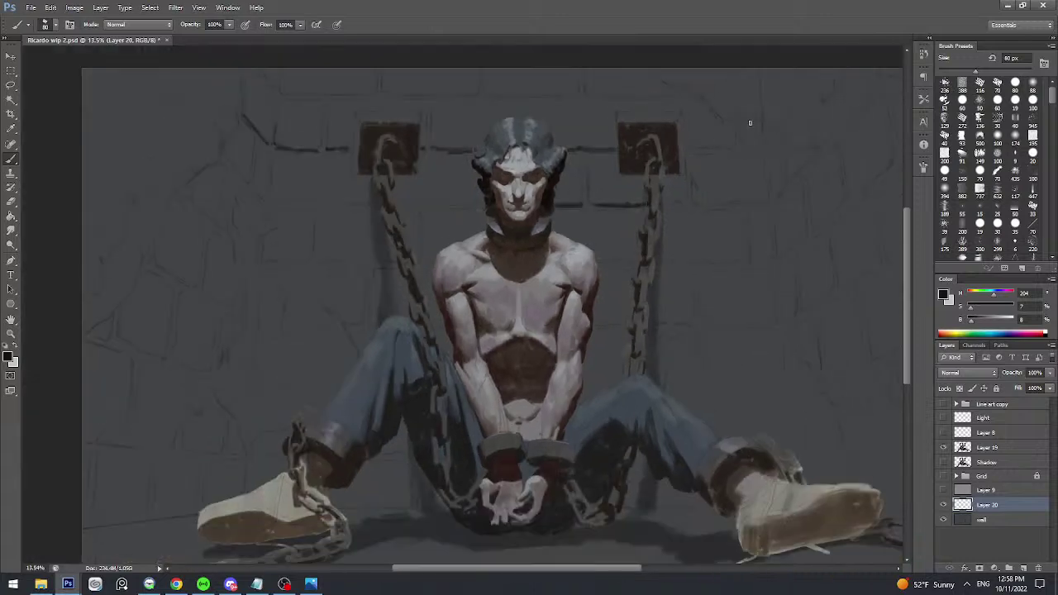
key(bracketright)
key(bracketright)
key(bracketright)
mouse_move(659, 205)
mouse_down()
mouse_move(756, 204)
mouse_move(725, 203)
mouse_move(755, 201)
mouse_up()
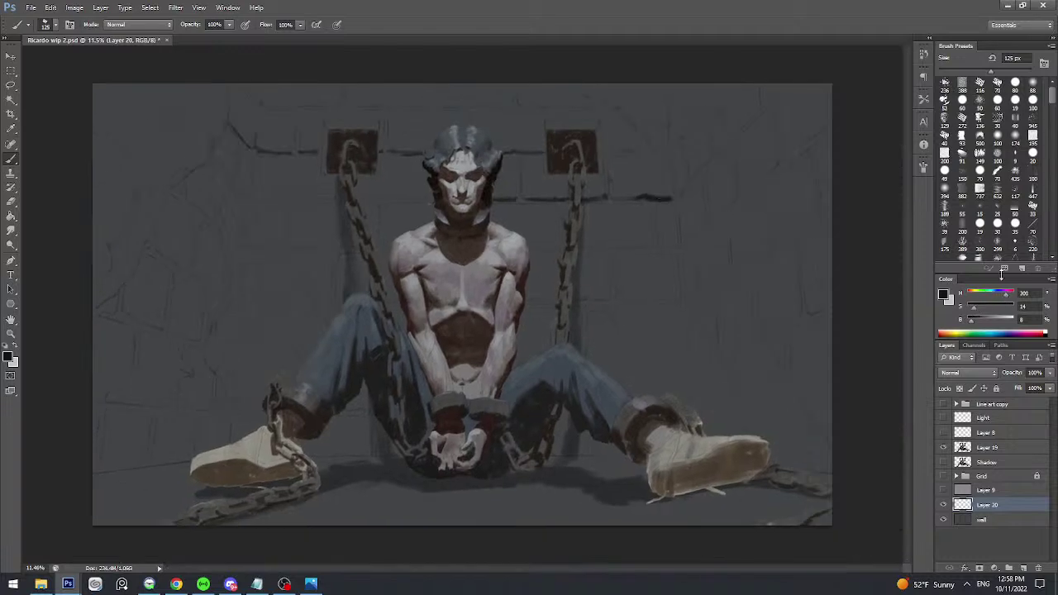
- Paint a near-black horizontal brick joint across the back wall above both anchor plates with a smaller brush
key(bracketleft)
key(bracketleft)
key(bracketleft)
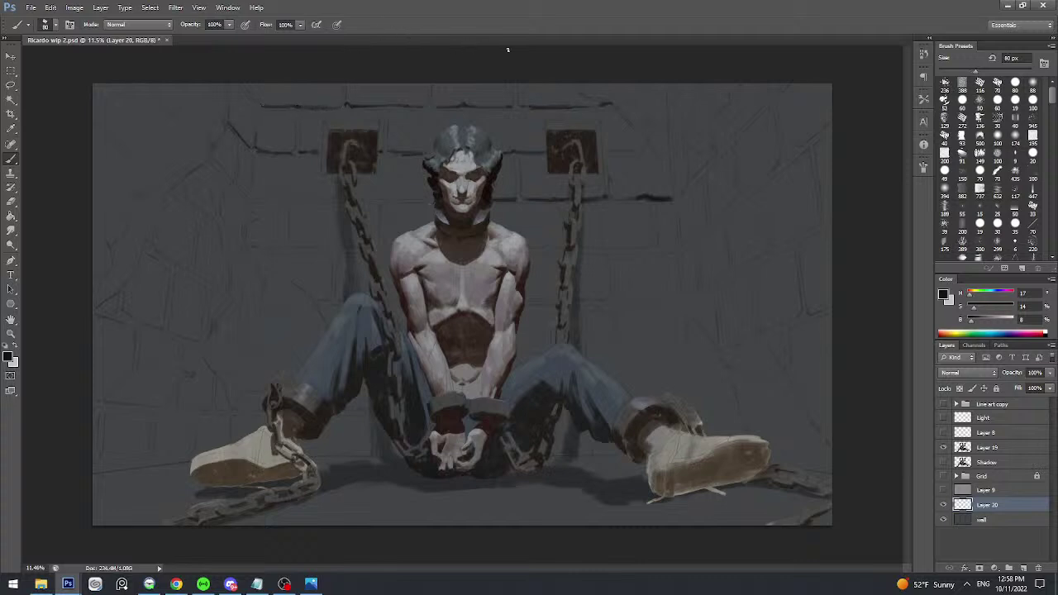
- Sample the wall's dark greys around the right anchor plate and enlarge the brush to 600 px for broad shading
key(bracketright)
key(bracketright)
key(bracketright)
key(ctrl+space)
mouse_move(523, 141)
mouse_down()
mouse_move(566, 145)
mouse_move(570, 125)
mouse_move(582, 129)
mouse_up()
alt+click(553, 174)
alt+click(571, 127)
key(bracketright)
key(bracketright)
key(bracketright)
key(bracketright)
key(bracketright)
key(bracketright)
key(bracketright)
key(ctrl+space)
key(bracketright)
key(bracketright)
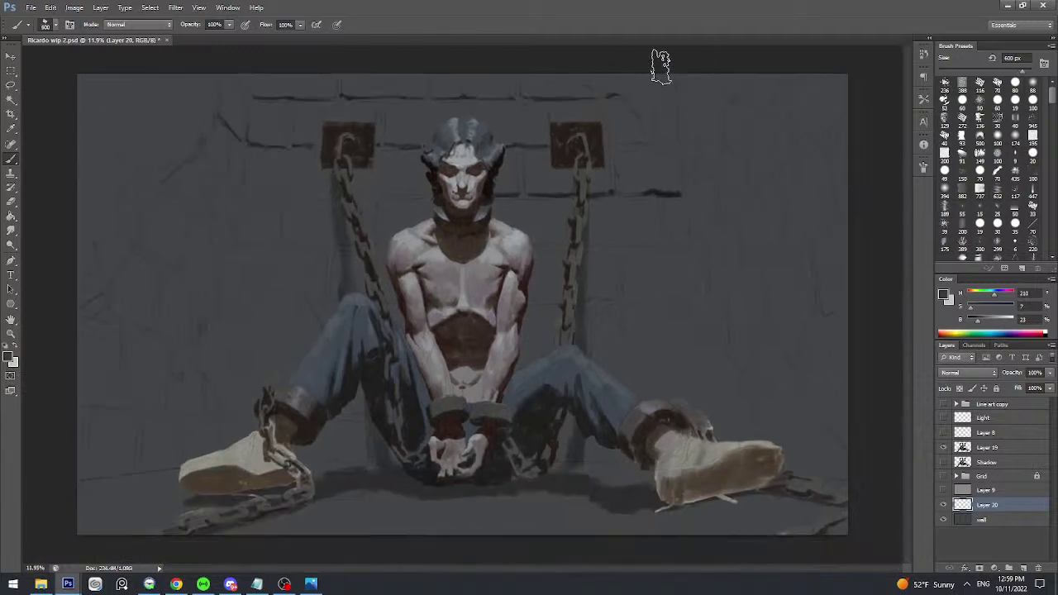
- Sample the dark brick joint and lay a soft shadow patch high on the wall beyond the right anchor plate at 1200 px
alt+click(670, 189)
key(bracketright)
key(bracketright)
key(bracketright)
key(bracketright)
key(ctrl+space)
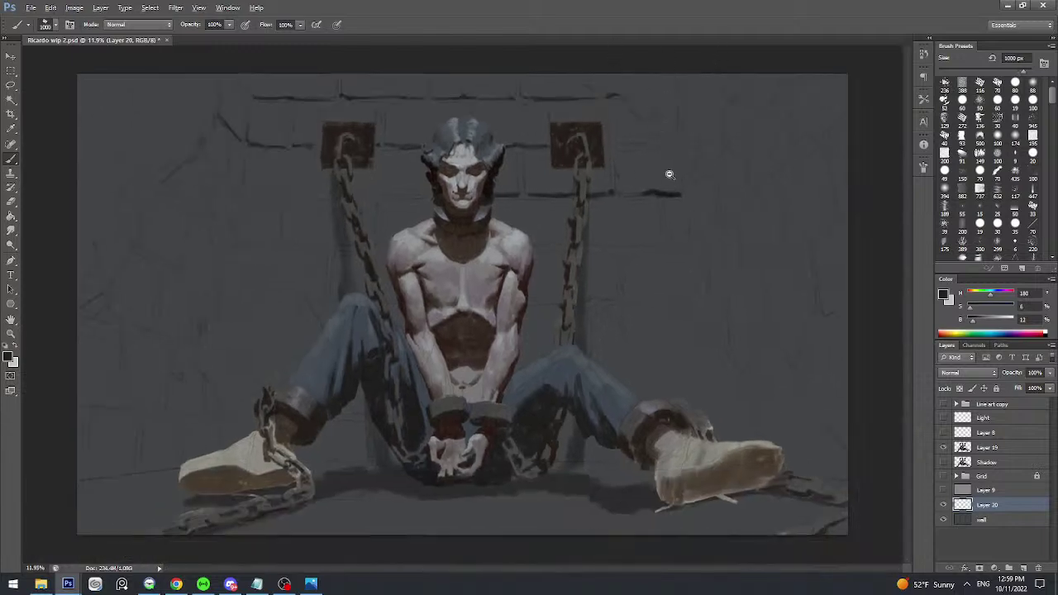
drag(670, 174, 664, 159)
key(bracketright)
key(bracketright)
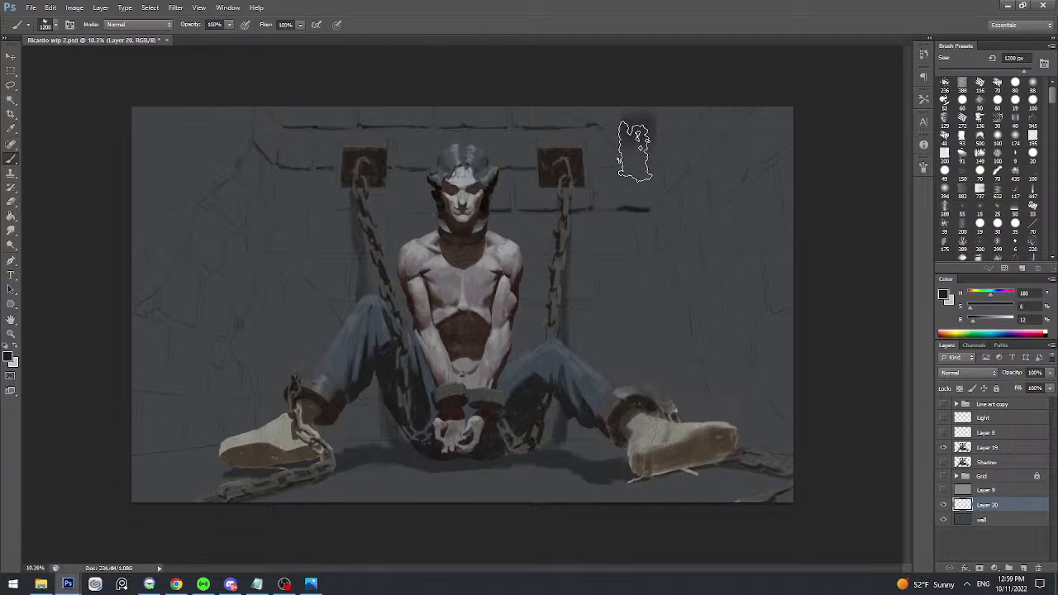
- Sample the patch's dark grey and shade down the right section of the back wall with the 1200 px brush
alt+click(634, 130)
click(624, 131)
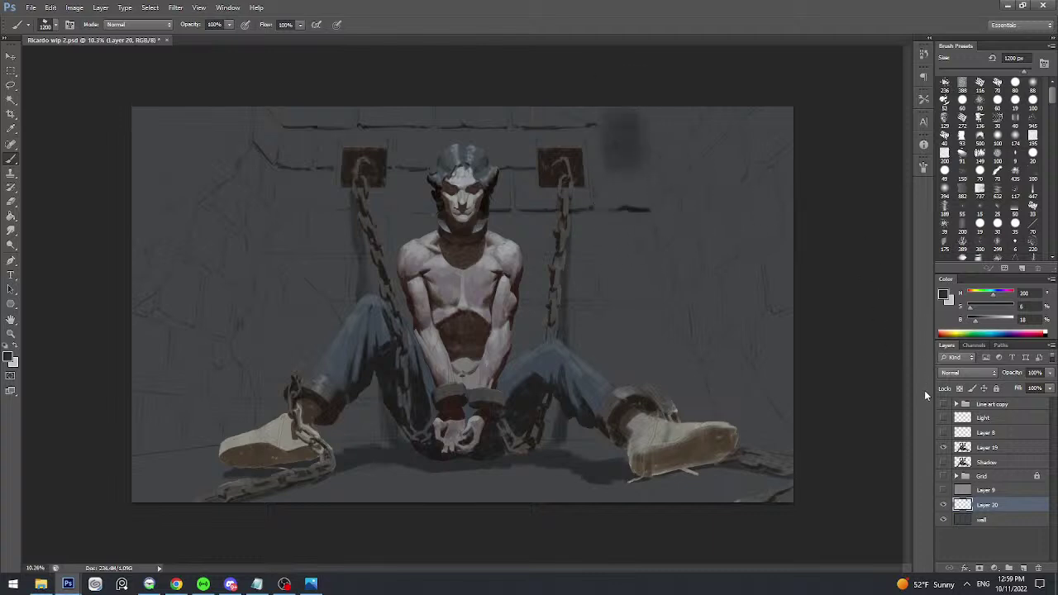
drag(590, 108, 613, 184)
drag(630, 133, 634, 259)
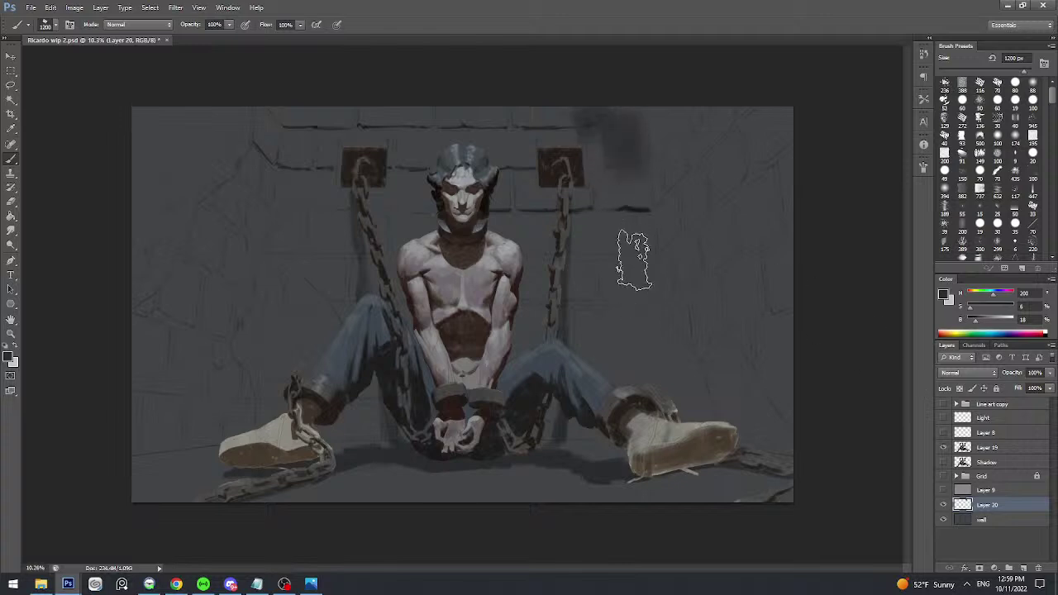
drag(631, 203, 632, 284)
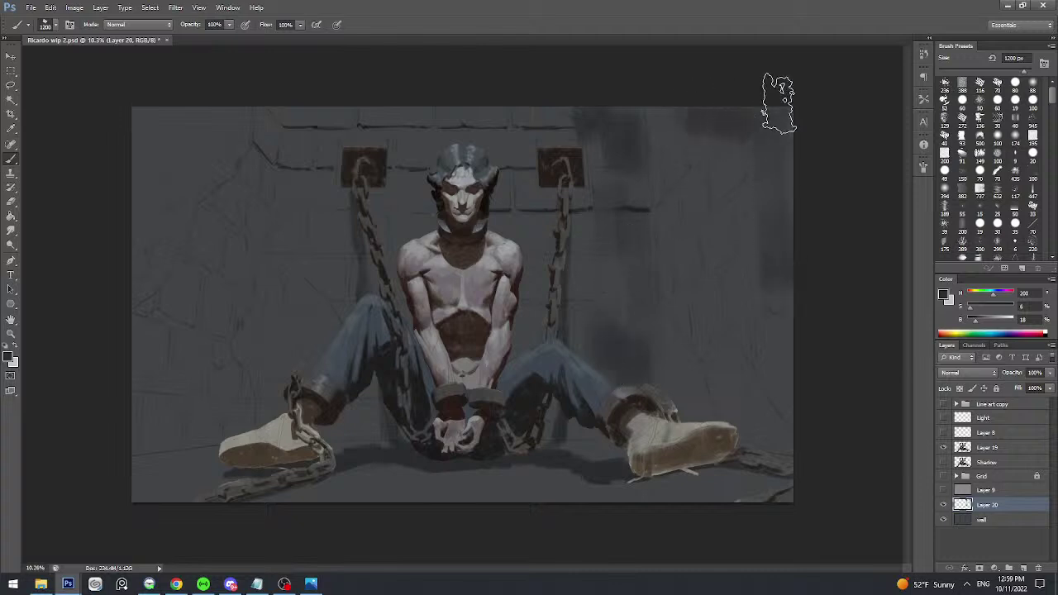
- Shade the right and left side walls with broad vertical dark grey strokes using the 1200 px brush
mouse_move(747, 134)
mouse_down()
mouse_move(766, 337)
mouse_move(728, 146)
mouse_move(734, 242)
mouse_move(704, 125)
mouse_move(733, 267)
mouse_move(736, 156)
mouse_move(768, 343)
mouse_move(734, 281)
mouse_move(686, 119)
mouse_move(692, 241)
mouse_move(719, 154)
mouse_move(755, 338)
mouse_move(769, 287)
mouse_move(791, 379)
mouse_up()
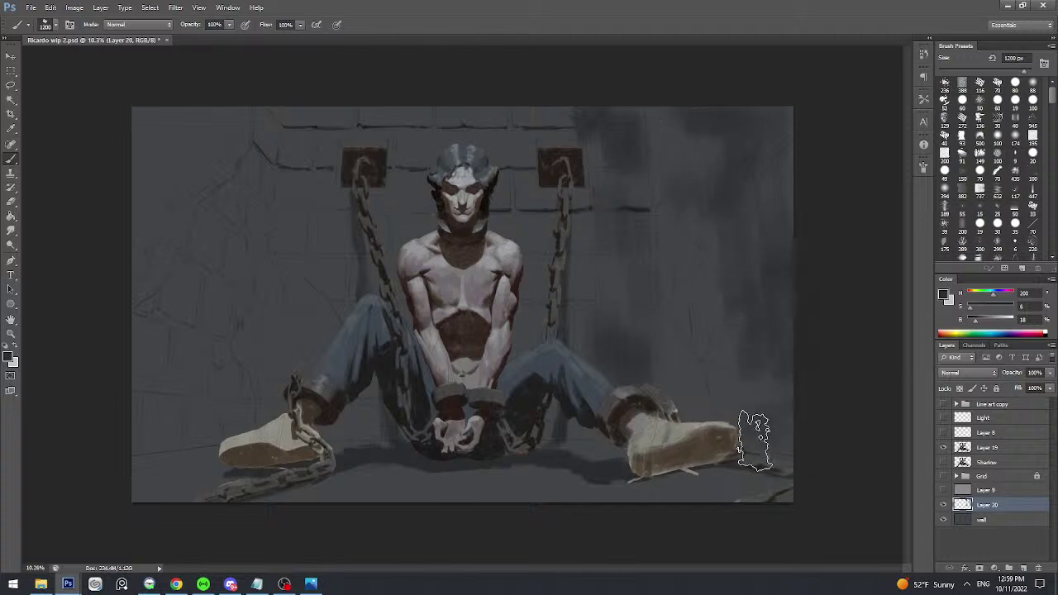
mouse_move(192, 133)
mouse_down()
mouse_move(155, 101)
mouse_move(160, 90)
mouse_move(194, 85)
mouse_up()
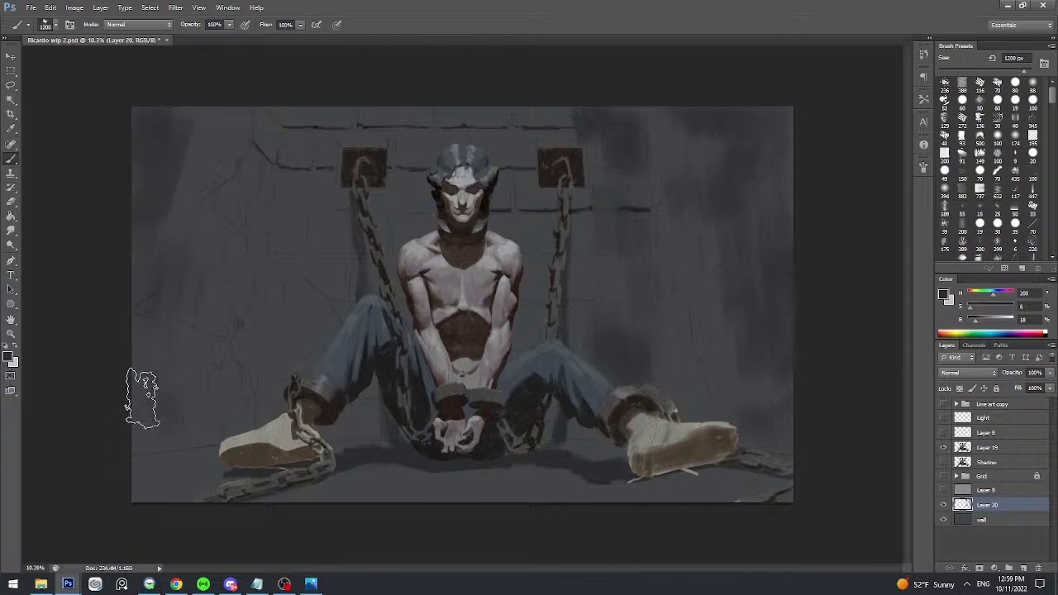
drag(143, 399, 181, 134)
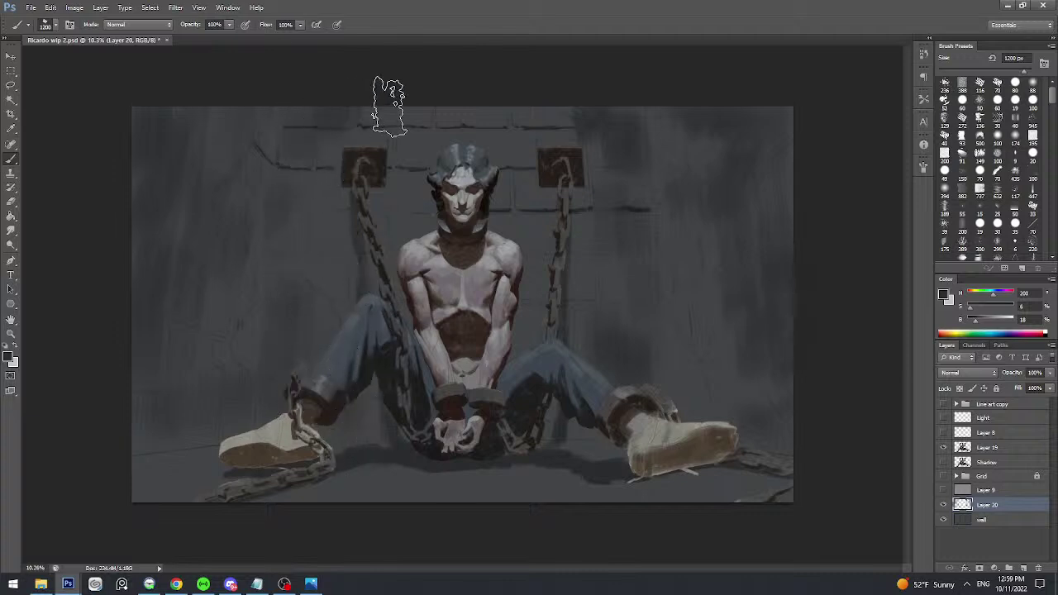
- Sample the dark brown of the right anchor plate and paint the upper edges of the anchor plates with a 125 px brush
key(bracketleft)
key(bracketleft)
key(bracketleft)
key(bracketleft)
key(bracketleft)
key(bracketleft)
key(bracketleft)
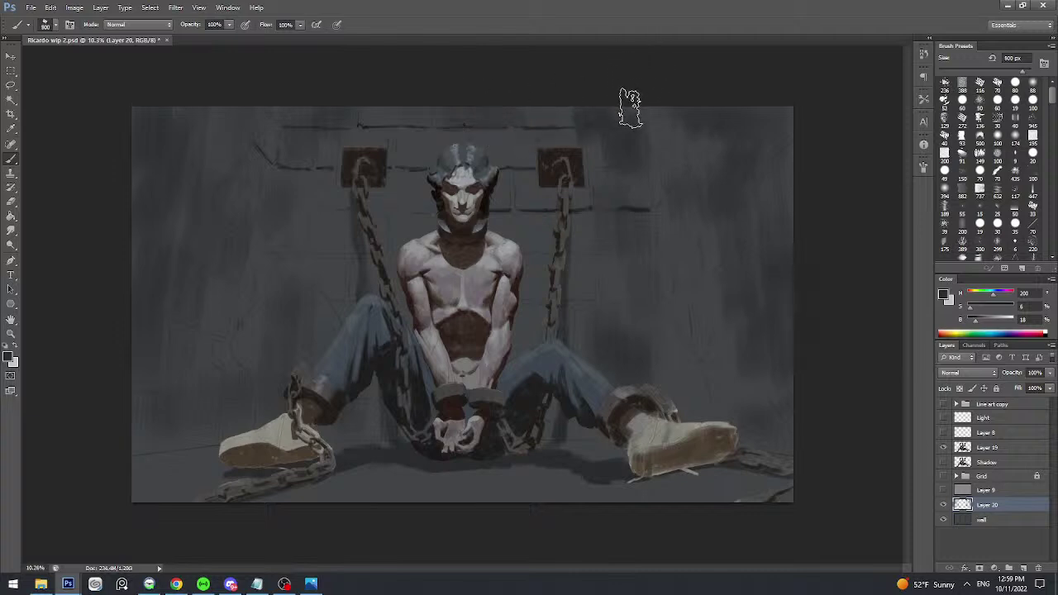
key(bracketleft)
key(bracketleft)
key(bracketleft)
key(bracketleft)
key(bracketleft)
key(bracketleft)
alt+click(552, 153)
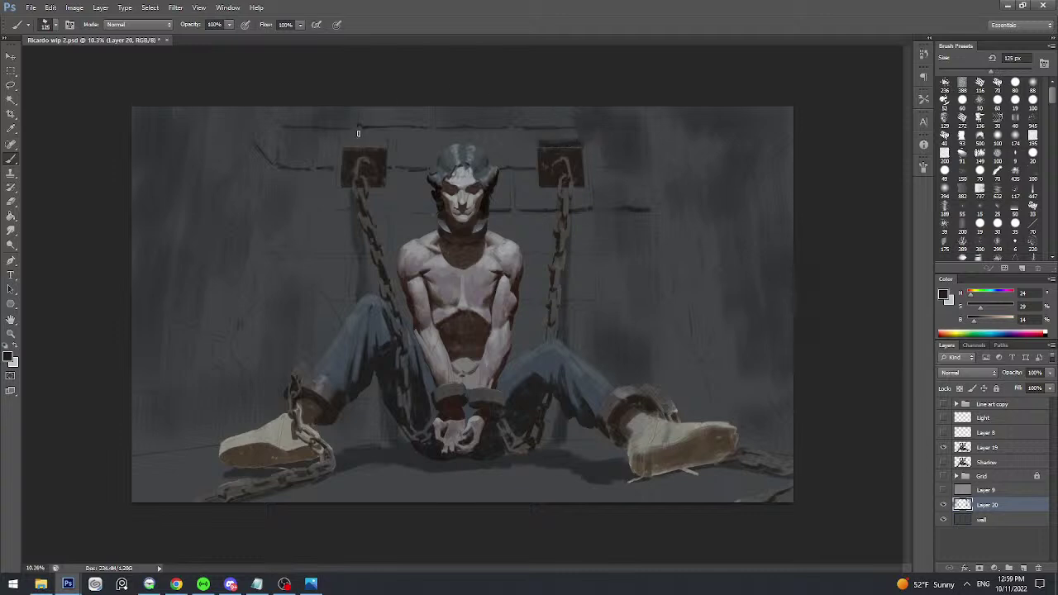
drag(342, 147, 376, 144)
- Sample the wall and floor greys, set the brush to 400 px and adjust the brightness of the floor grey
key(])
key(])
key(])
key(])
key(])
alt+click(732, 215)
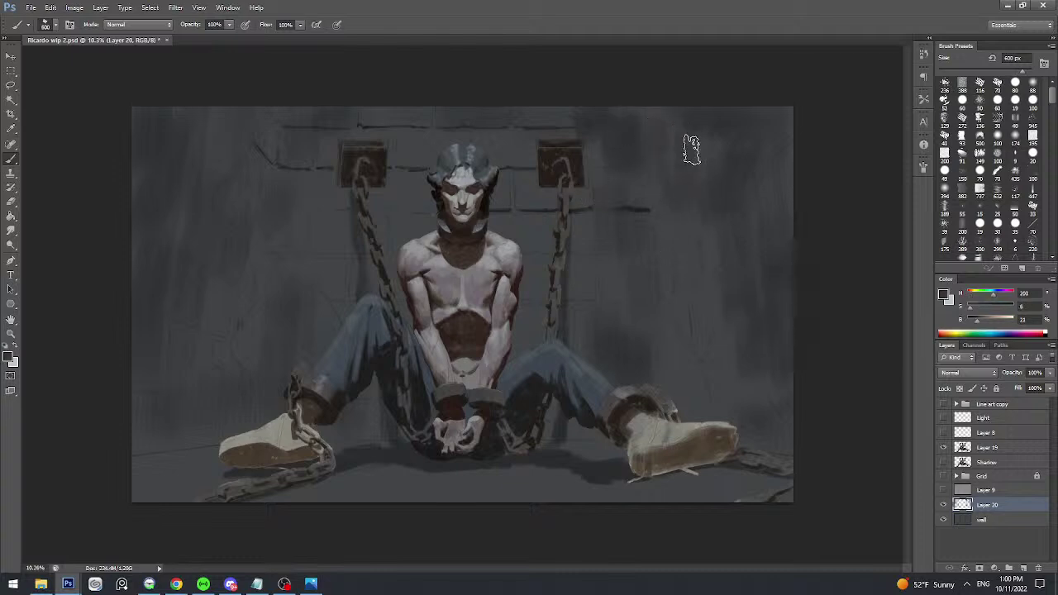
key([)
key([)
alt+click(517, 475)
click(986, 320)
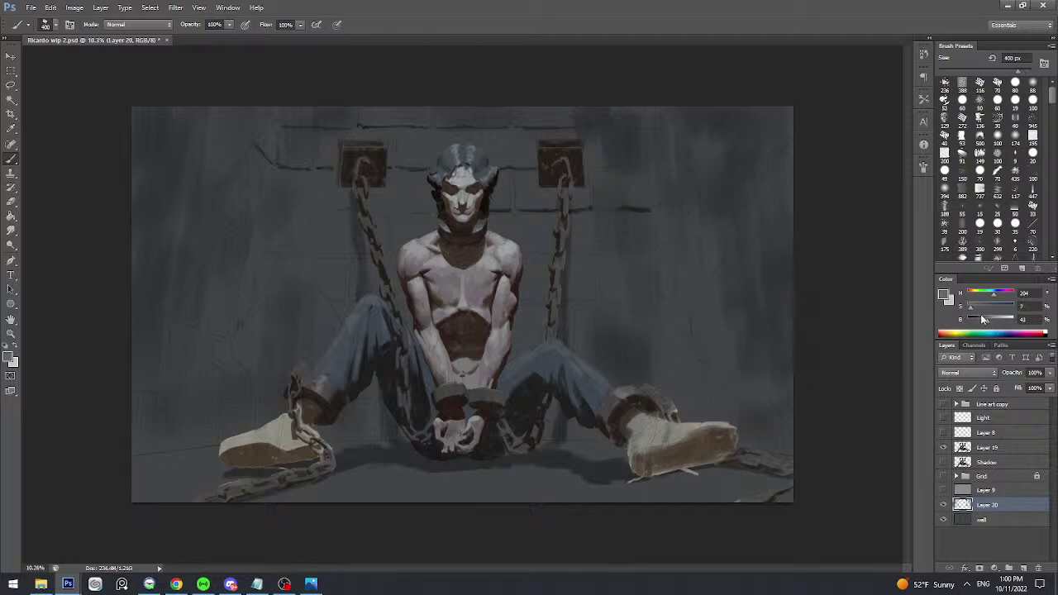
click(983, 319)
click(981, 321)
- Mix a near-black brown at 7% brightness and paint contact shadows on the floor beneath the figure and right boot at 200 px
key([)
key([)
key([)
key([)
key(bracketright)
alt+click(492, 201)
drag(980, 310, 975, 310)
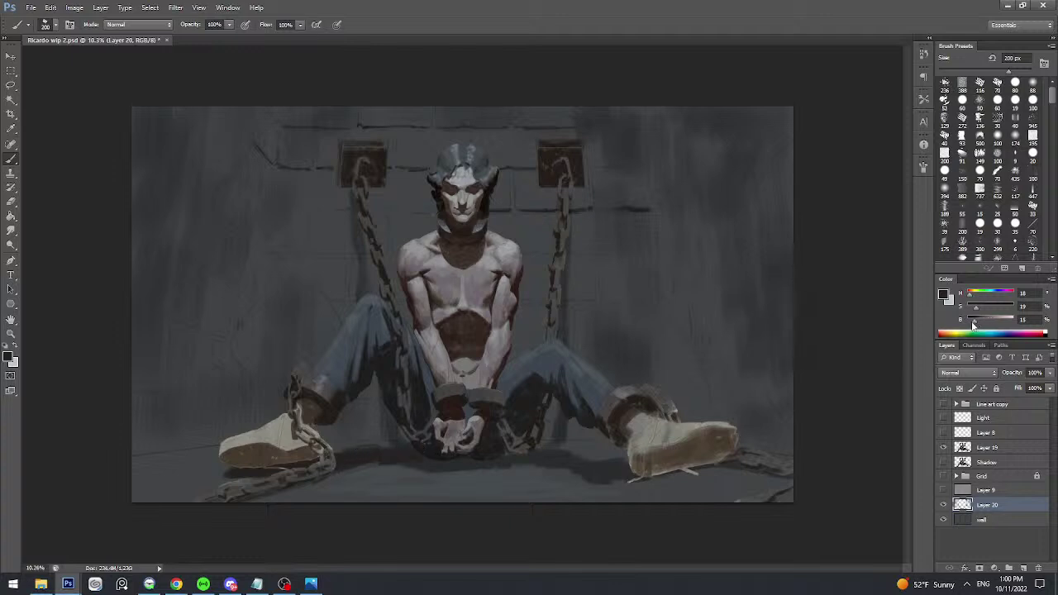
drag(973, 321, 969, 322)
mouse_move(402, 457)
mouse_down()
mouse_move(437, 465)
mouse_move(425, 466)
mouse_move(515, 450)
mouse_up()
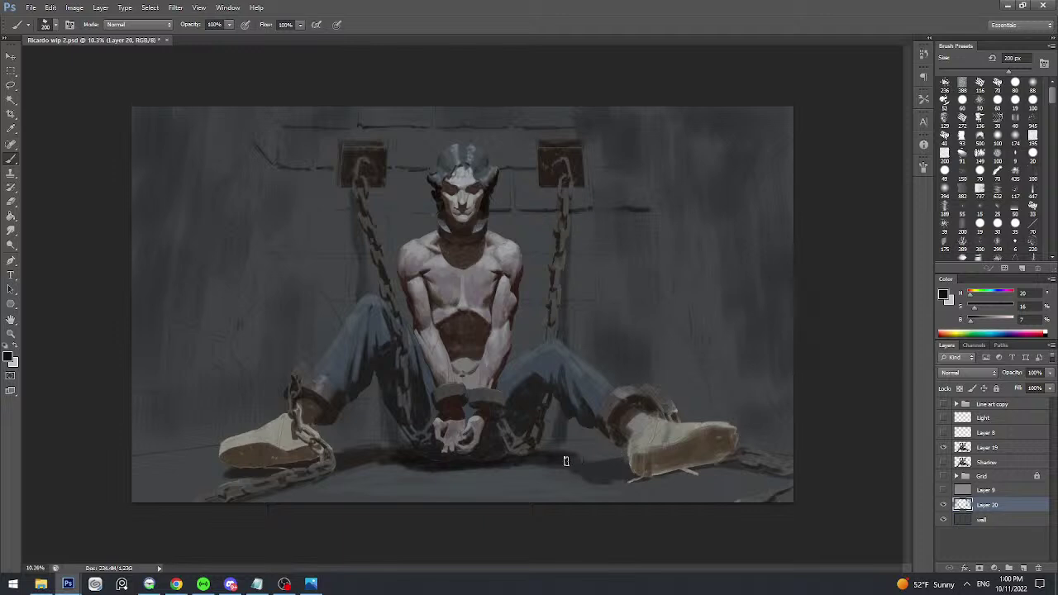
mouse_move(566, 462)
mouse_down()
mouse_move(644, 462)
mouse_move(593, 473)
mouse_move(666, 474)
mouse_move(602, 477)
mouse_move(759, 464)
mouse_move(716, 463)
mouse_move(781, 470)
mouse_move(717, 464)
mouse_up()
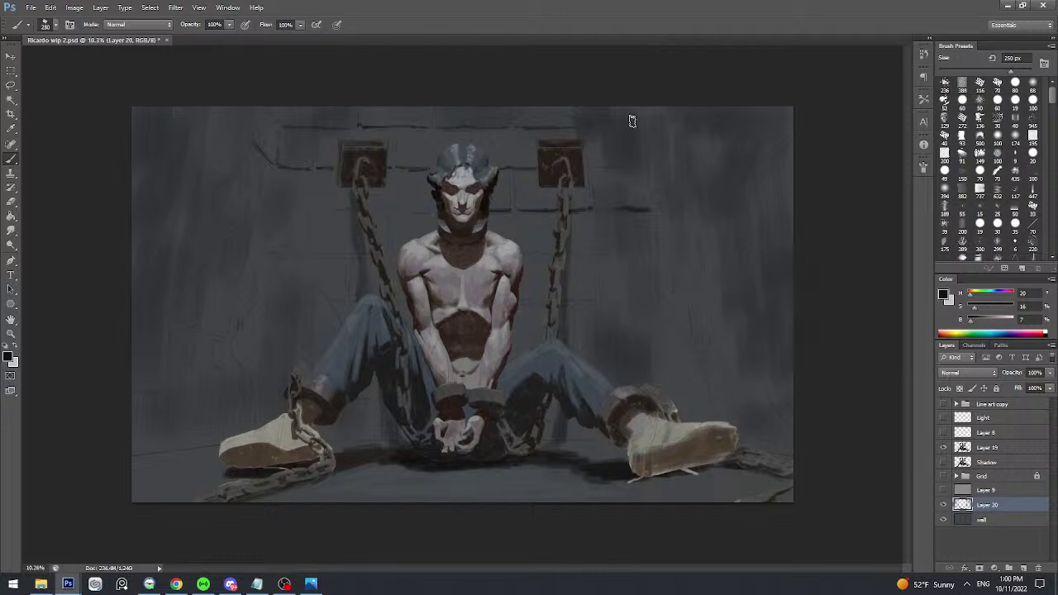
- Sample the dark grey high on the wall beyond the right anchor plate, save the painting and enlarge the brush to 500 px
key(bracketleft)
key(bracketright)
key(bracketright)
alt+click(592, 117)
key(ctrl+s)
key(v)
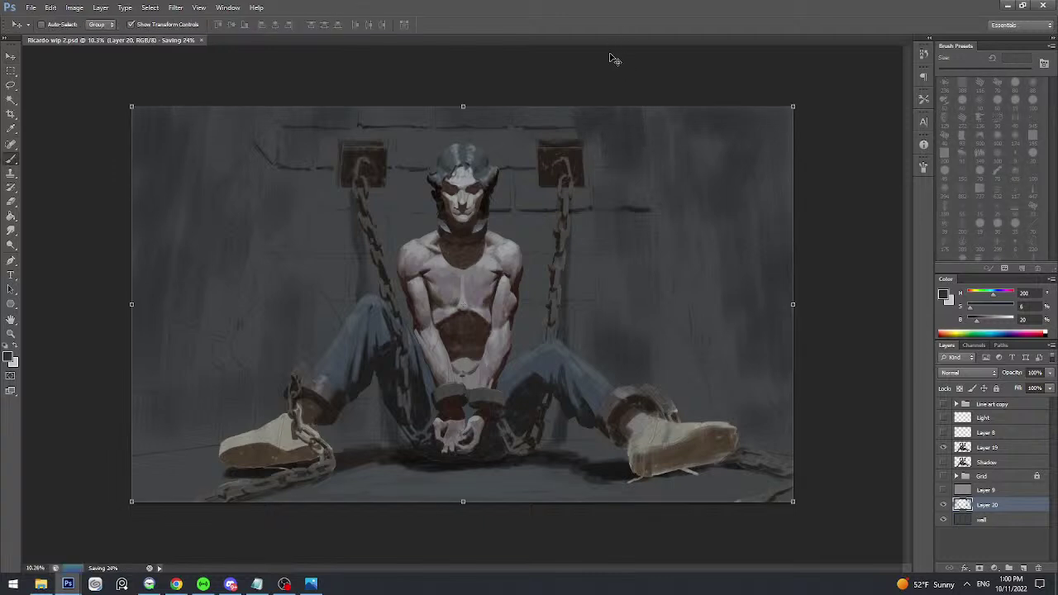
key(b)
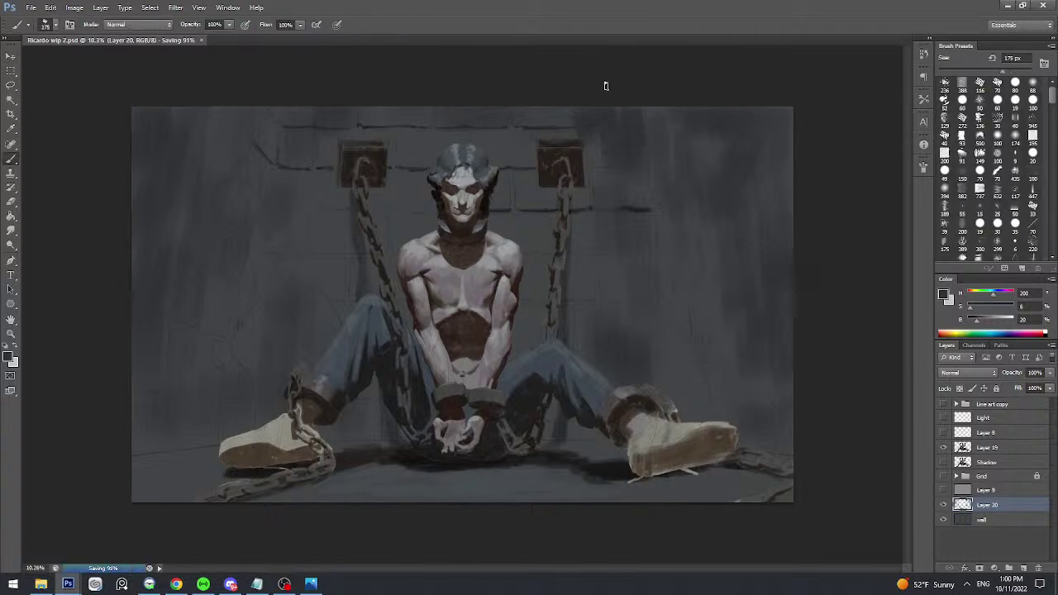
key(bracketright)
key(bracketright)
key(bracketright)
key(bracketright)
key(bracketright)
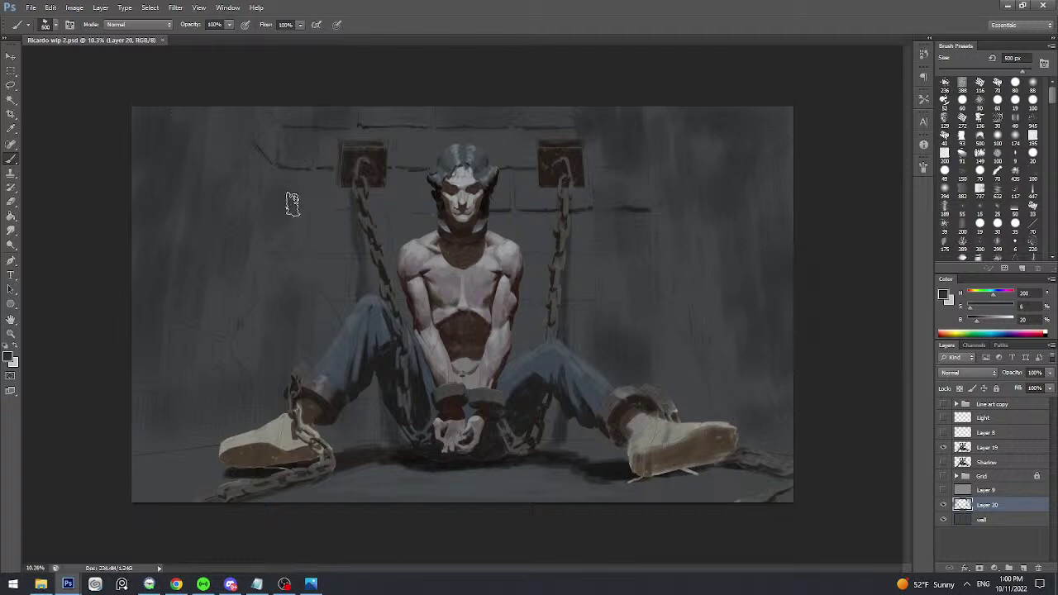
- Mix a warm grey with hue 47, saturation 11 and brightness 37, and start a pale wall patch above the right knee at 175 px
key(bracketleft)
key(bracketleft)
key(bracketleft)
alt+click(320, 294)
drag(980, 325, 981, 324)
click(972, 294)
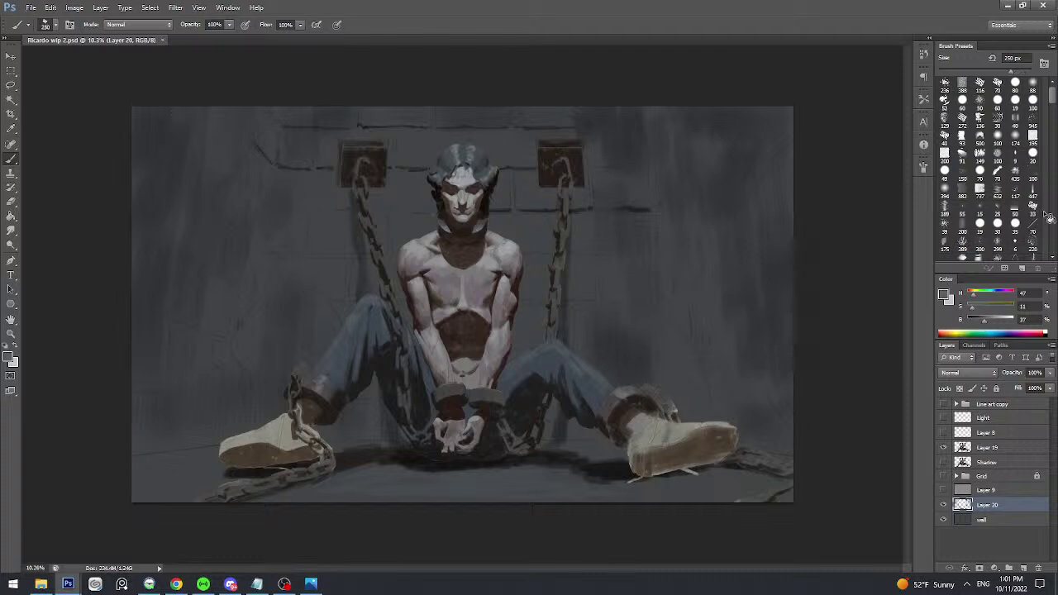
key(bracketleft)
key(bracketleft)
key(bracketleft)
alt+click(583, 321)
alt+click(584, 325)
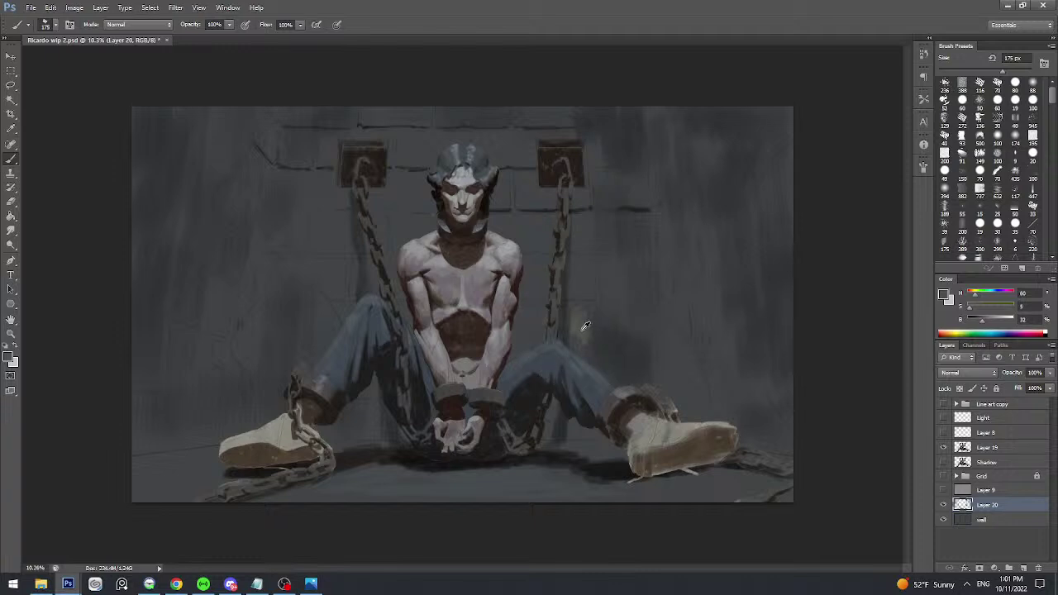
- Show the line art group and paint the warm grey patch along its outlined edges on the wall behind the right leg
drag(595, 294, 718, 293)
click(944, 404)
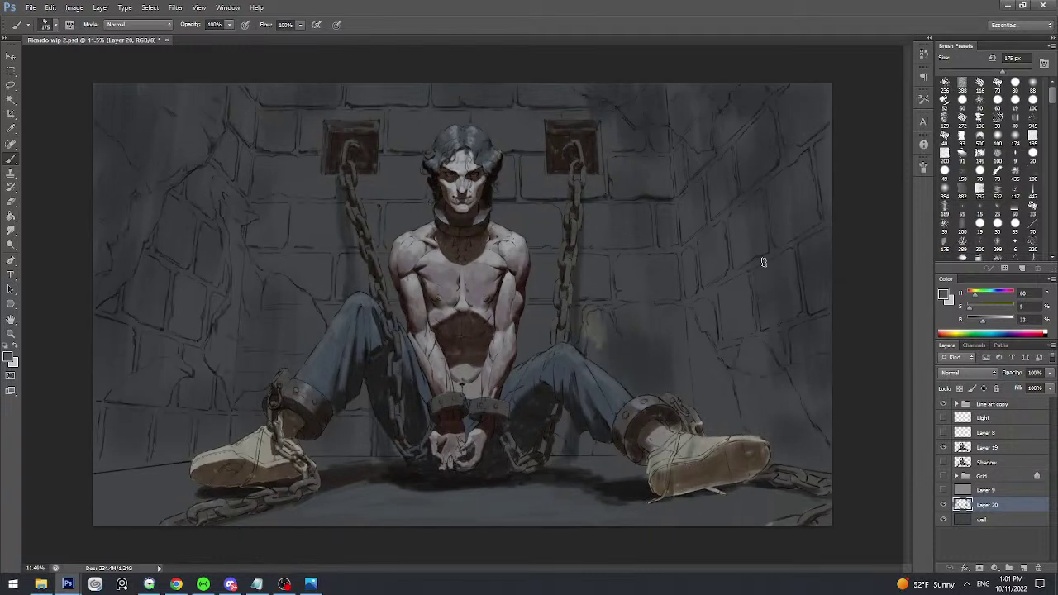
drag(593, 340, 613, 372)
mouse_move(618, 328)
mouse_down()
mouse_move(646, 307)
mouse_move(640, 324)
mouse_move(610, 322)
mouse_move(630, 372)
mouse_up()
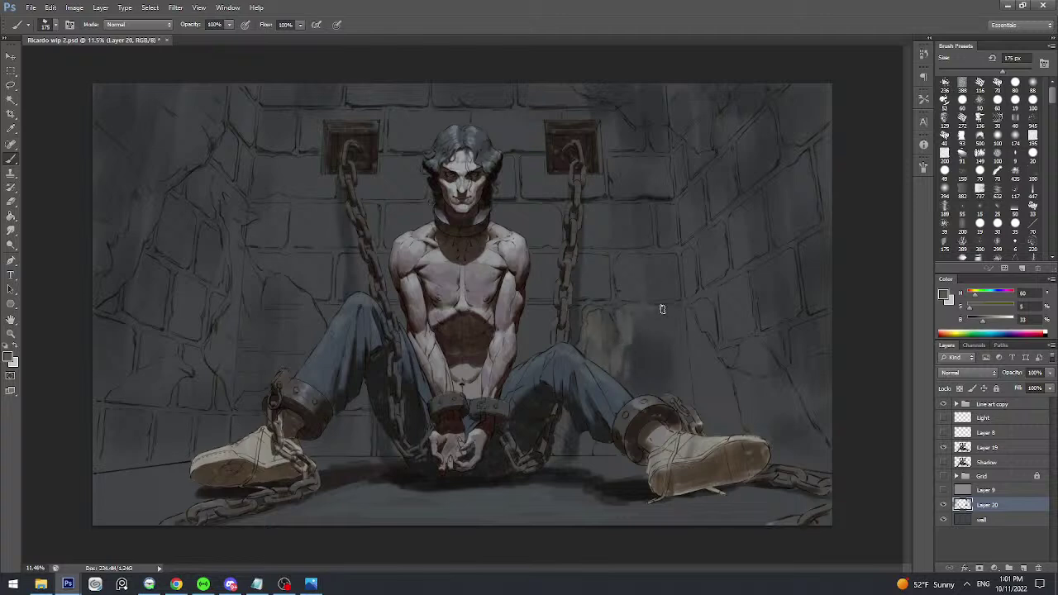
drag(675, 312, 697, 308)
drag(709, 399, 692, 386)
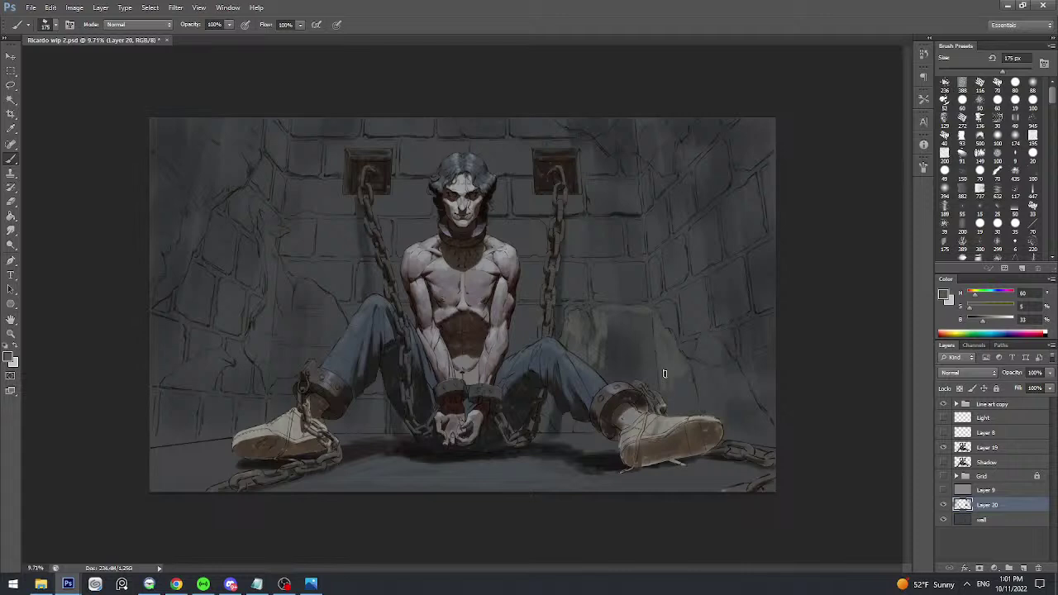
- Sample the patch's greys, extend it over the lower right side wall and fill its dark centre with a 300 px brush
alt+click(714, 345)
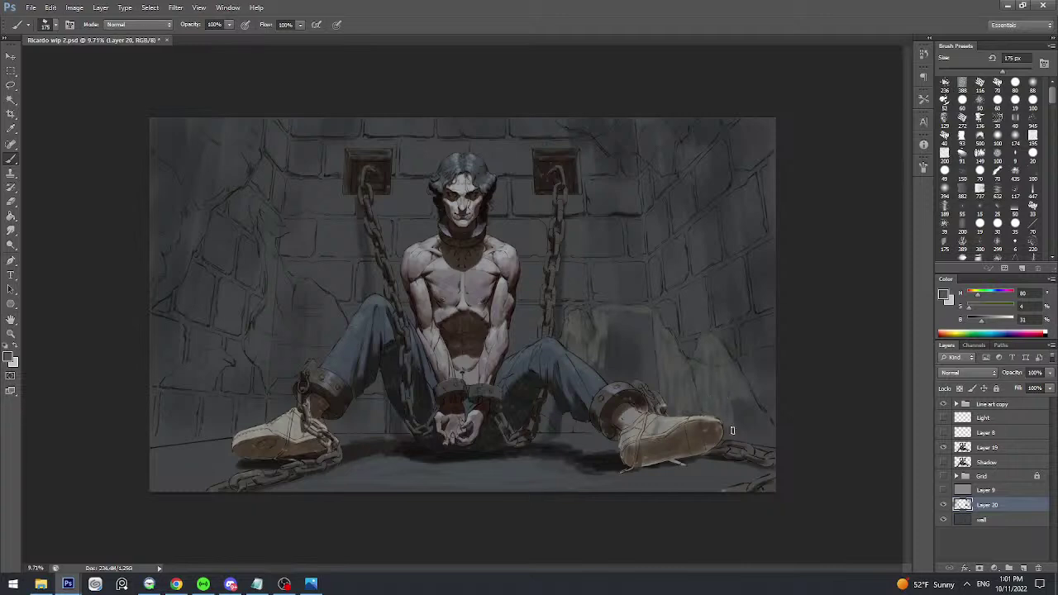
alt+click(743, 394)
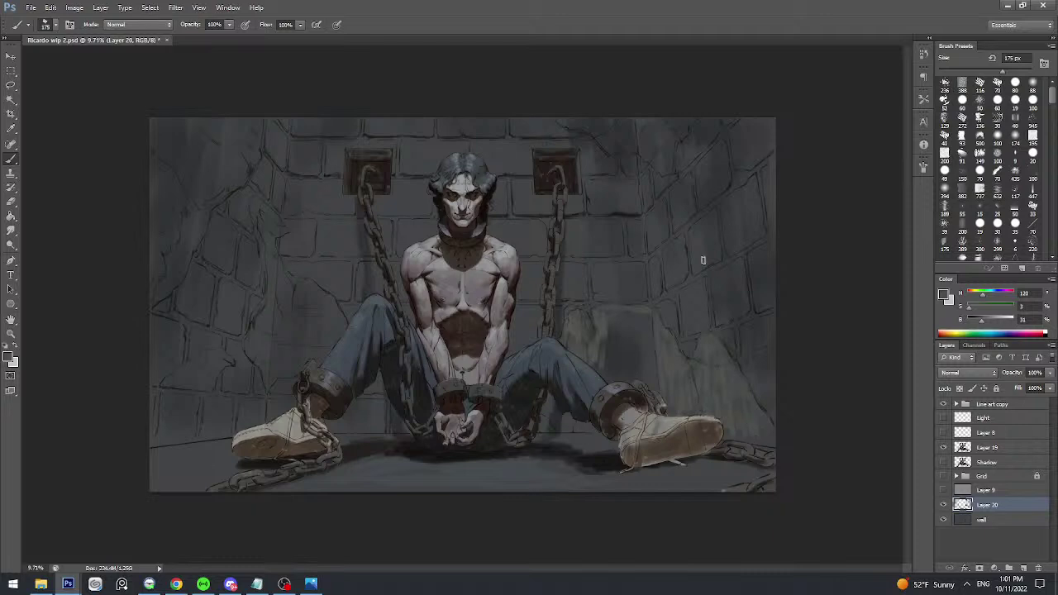
key(bracketright)
key(bracketright)
key(bracketright)
alt+click(659, 330)
alt+click(625, 317)
alt+click(667, 362)
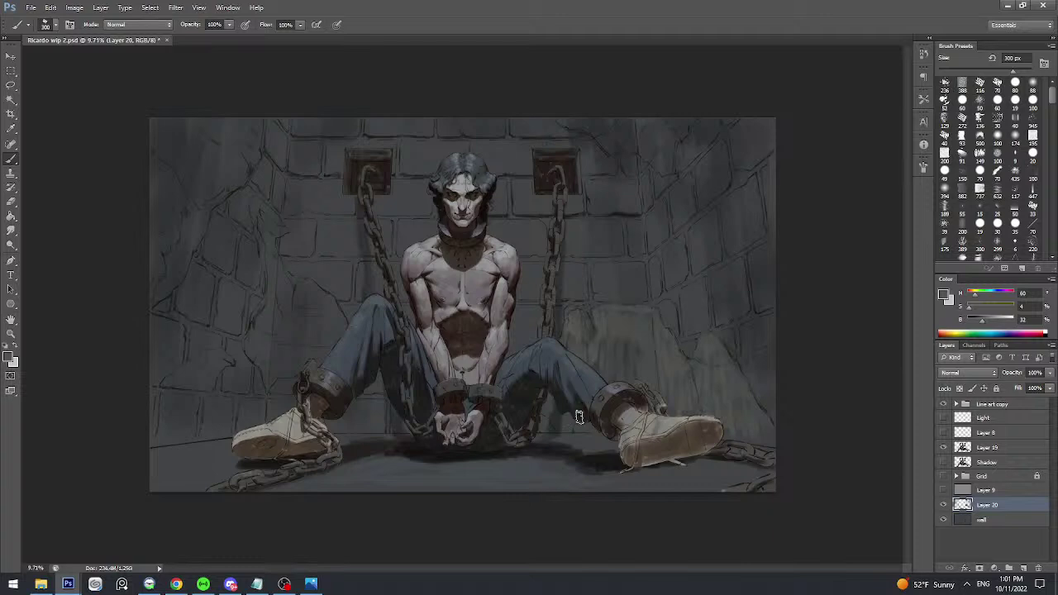
alt+click(581, 322)
drag(585, 323, 592, 344)
- Paint a matching weathered patch on the lower left wall behind the leg, up to its pointed tip, with a 150 px brush
alt+click(604, 270)
key(bracketleft)
key(bracketleft)
key(bracketleft)
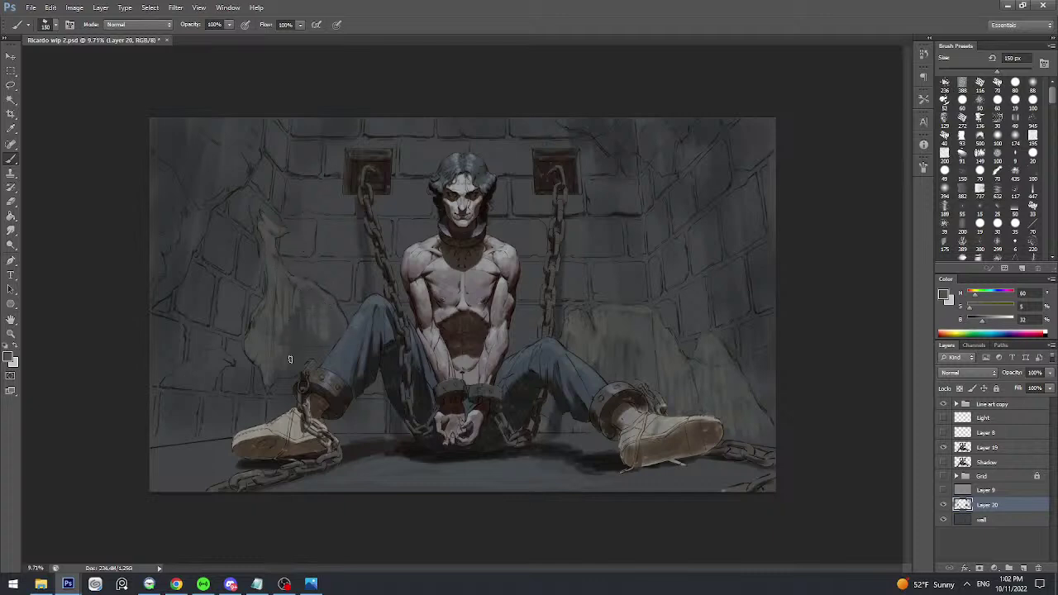
mouse_move(289, 359)
mouse_down()
mouse_move(316, 328)
mouse_move(325, 365)
mouse_move(337, 317)
mouse_up()
alt+click(268, 234)
click(264, 213)
- Check the background without the figure layer, save the painting and check it without the line art, restoring both
click(944, 448)
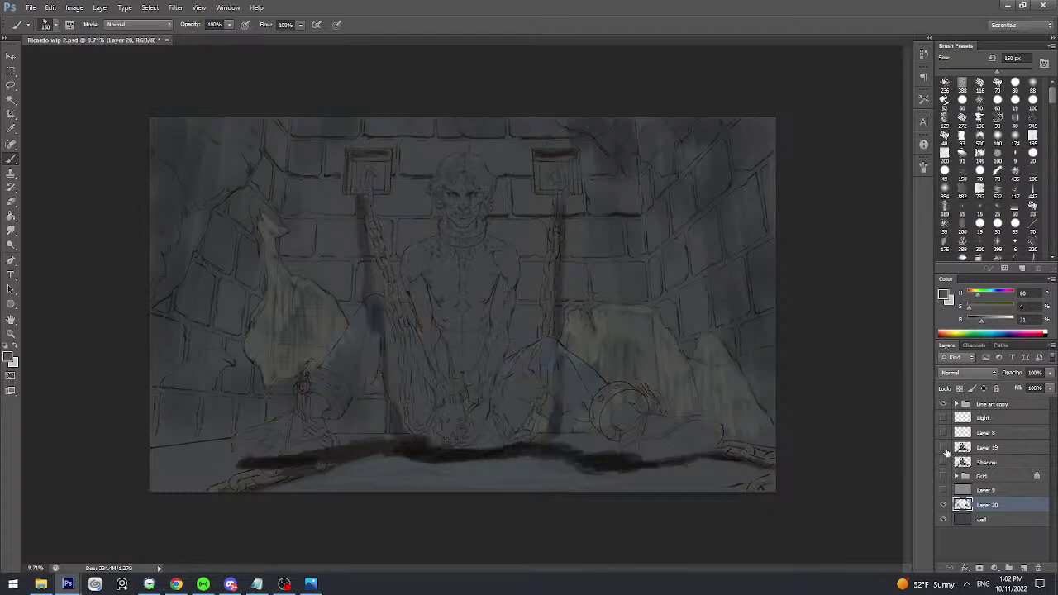
click(943, 447)
key(ctrl+s)
click(943, 404)
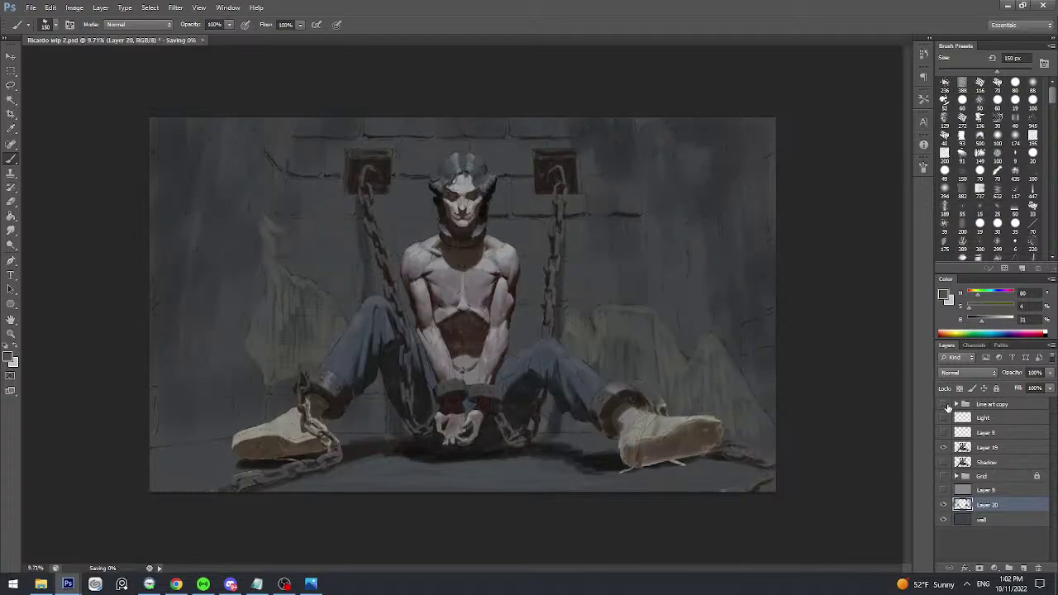
click(943, 403)
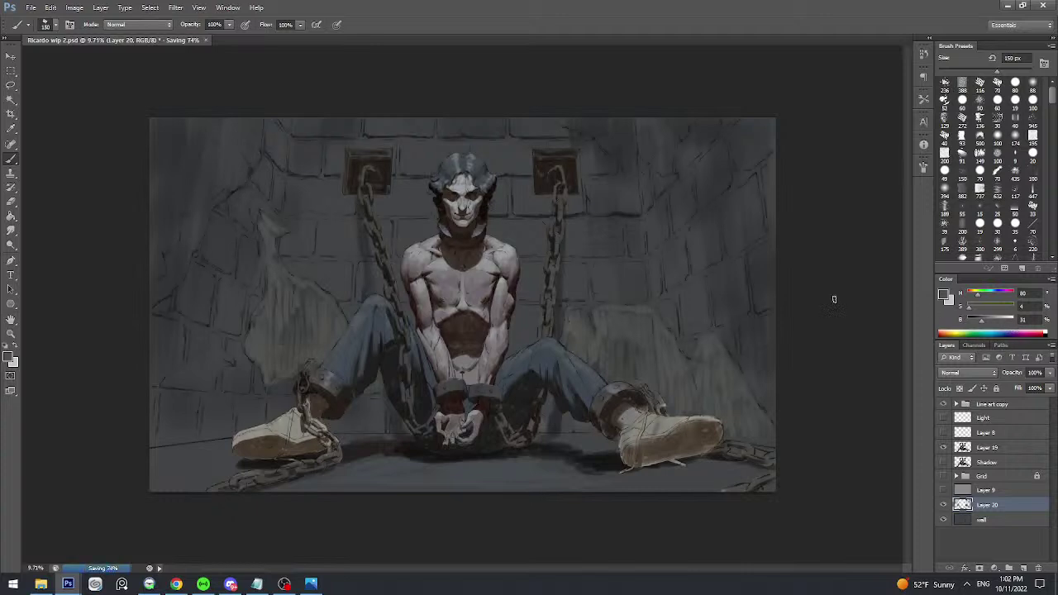
- Add a new layer above Layer 20 and start a pale warm grey patch high on the left side wall at 400 px
key(bracketright)
key(bracketright)
key(bracketright)
key(bracketright)
key(bracketright)
key(bracketright)
key(bracketright)
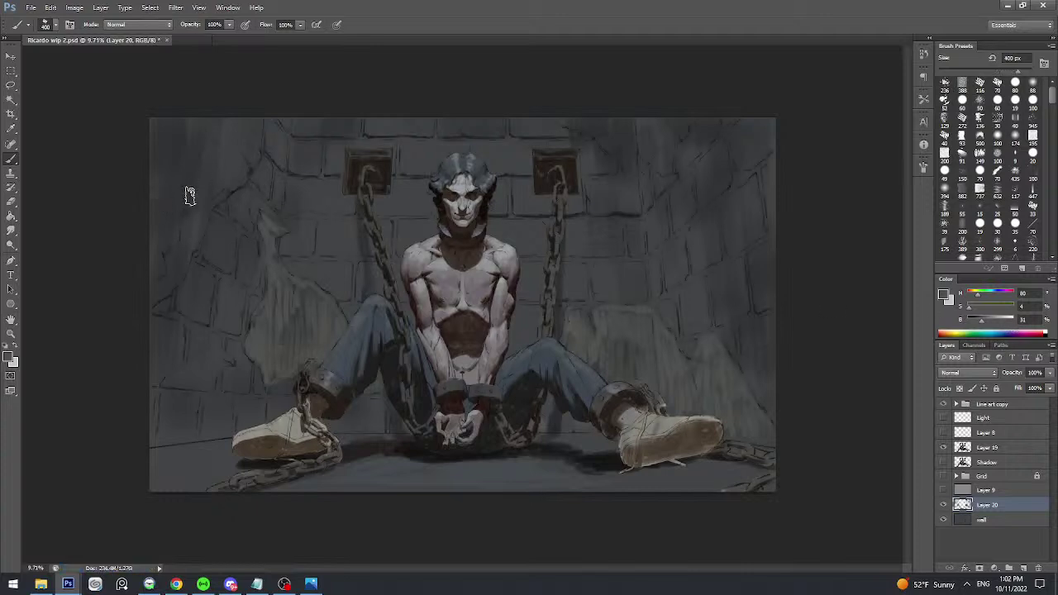
click(1023, 568)
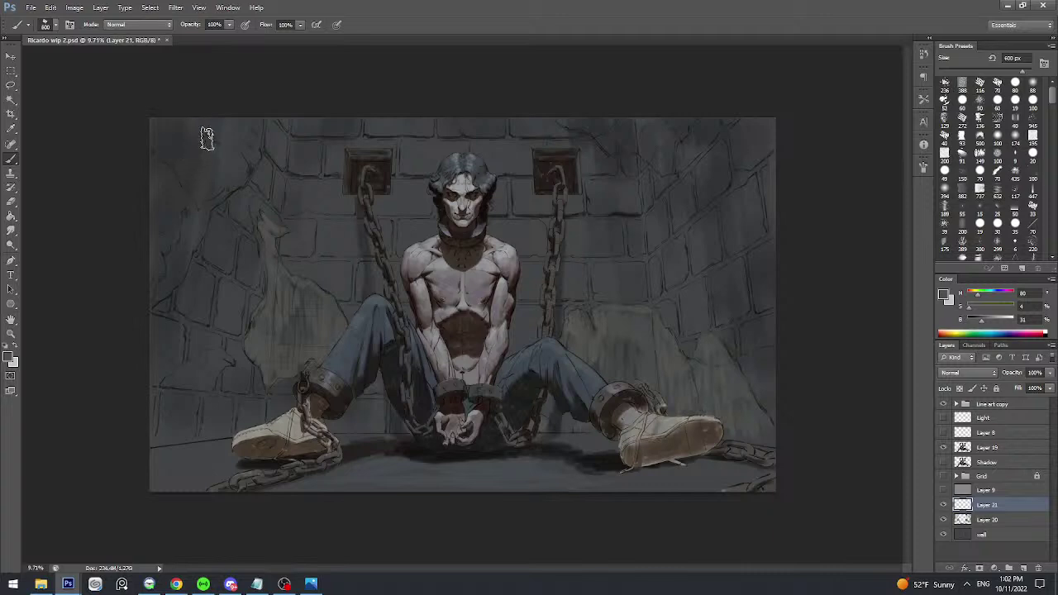
key(bracketleft)
alt+click(267, 227)
key(bracketright)
mouse_move(236, 169)
mouse_down()
mouse_move(255, 140)
mouse_move(252, 116)
mouse_up()
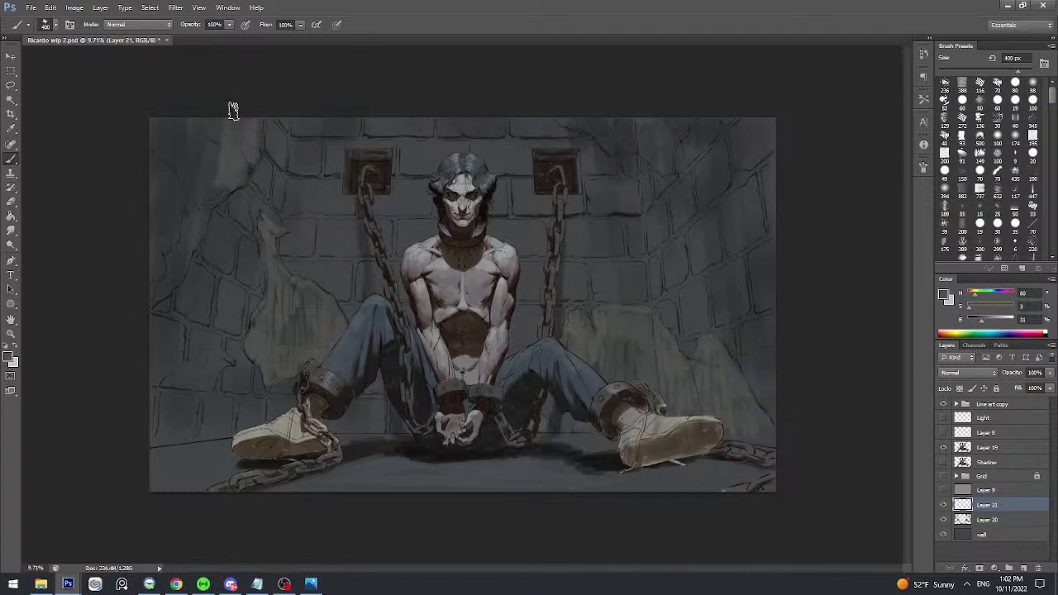
- Spread the pale patch across and down the upper left side wall, resampling its greys to blend the tones
alt+click(250, 137)
mouse_move(209, 184)
mouse_down()
mouse_move(216, 142)
mouse_move(201, 145)
mouse_up()
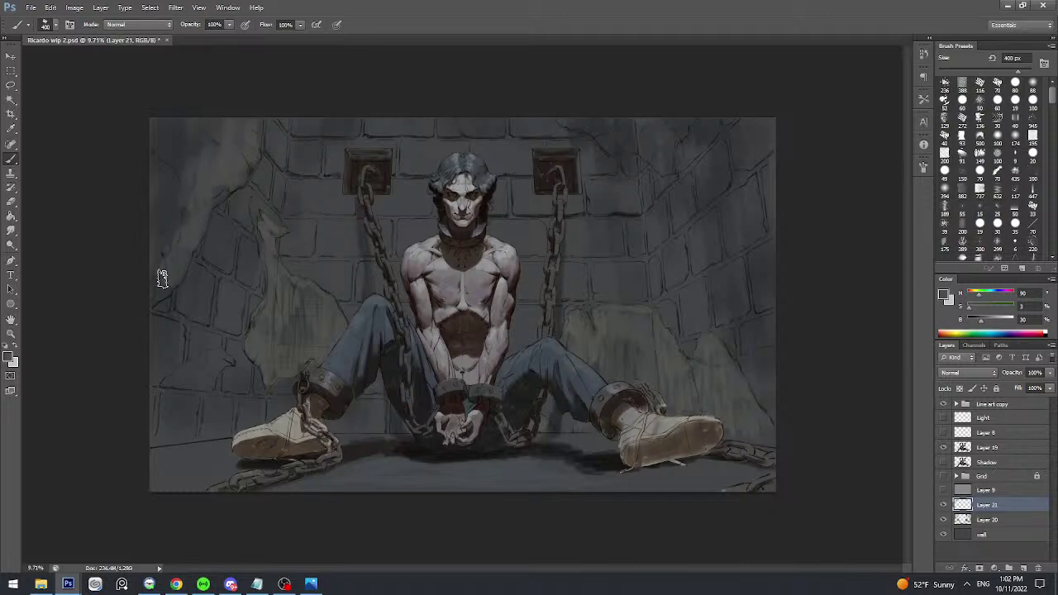
drag(154, 266, 167, 198)
alt+click(186, 228)
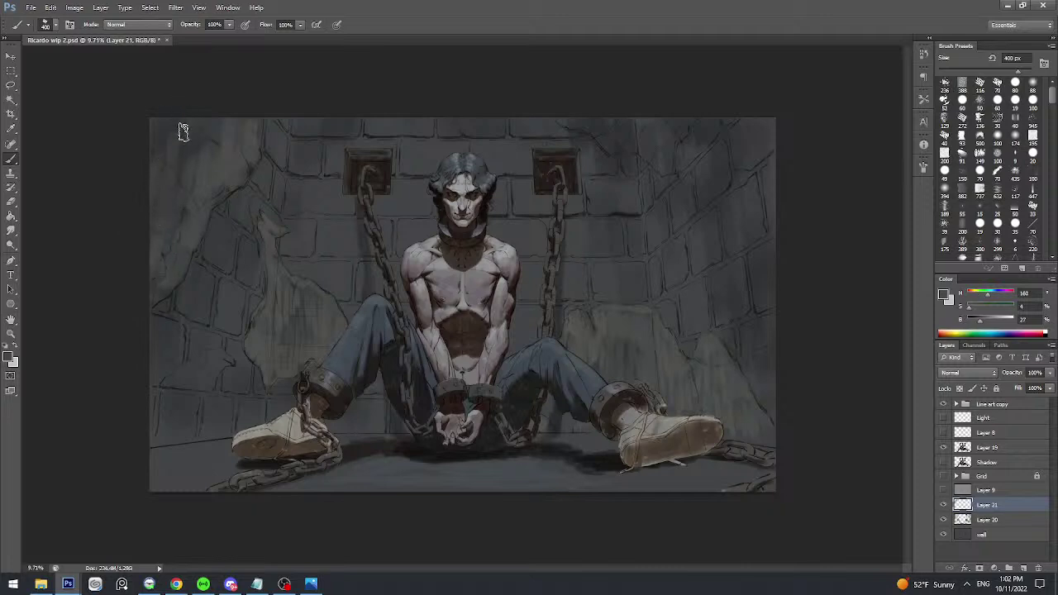
alt+click(203, 173)
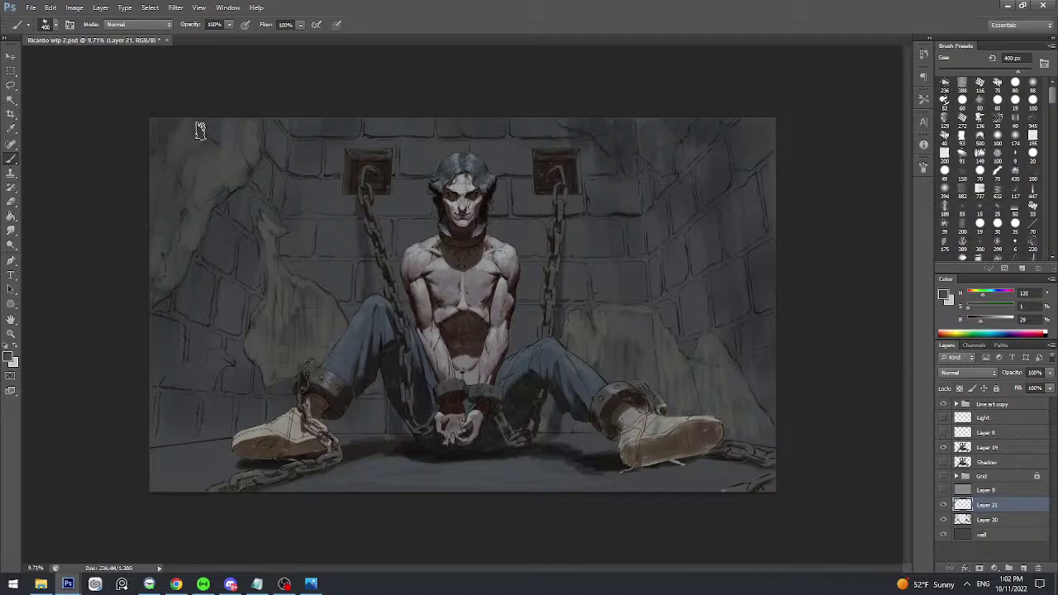
- Paint another weathered patch across the upper right wall corner with a 200 px brush and save the painting
key(bracketleft)
mouse_move(565, 120)
mouse_down()
mouse_move(605, 125)
mouse_move(619, 147)
mouse_move(650, 132)
mouse_up()
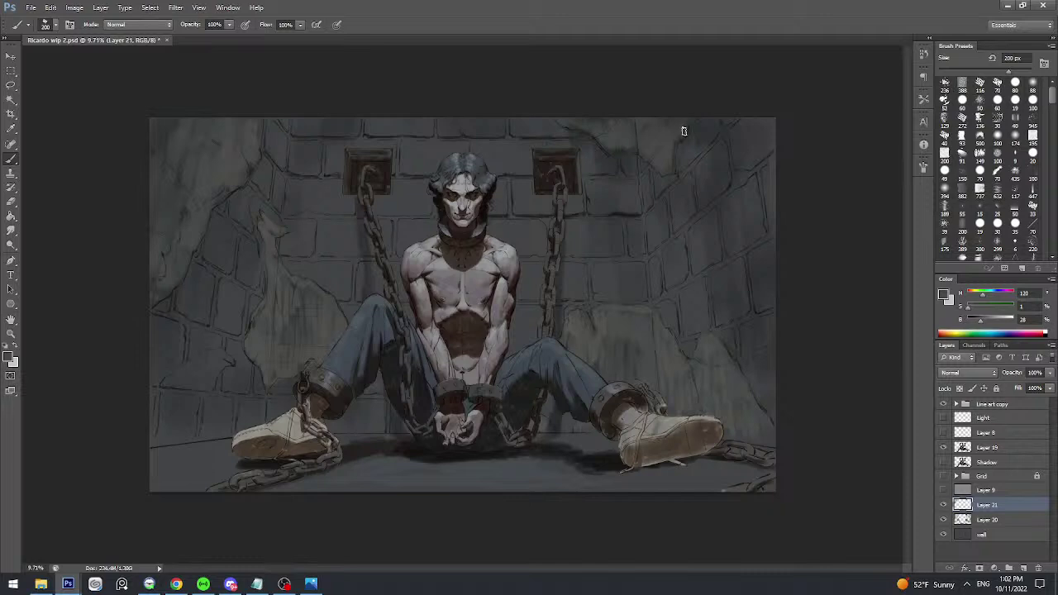
key(ctrl+s)
drag(646, 124, 621, 118)
key(ctrl+s)
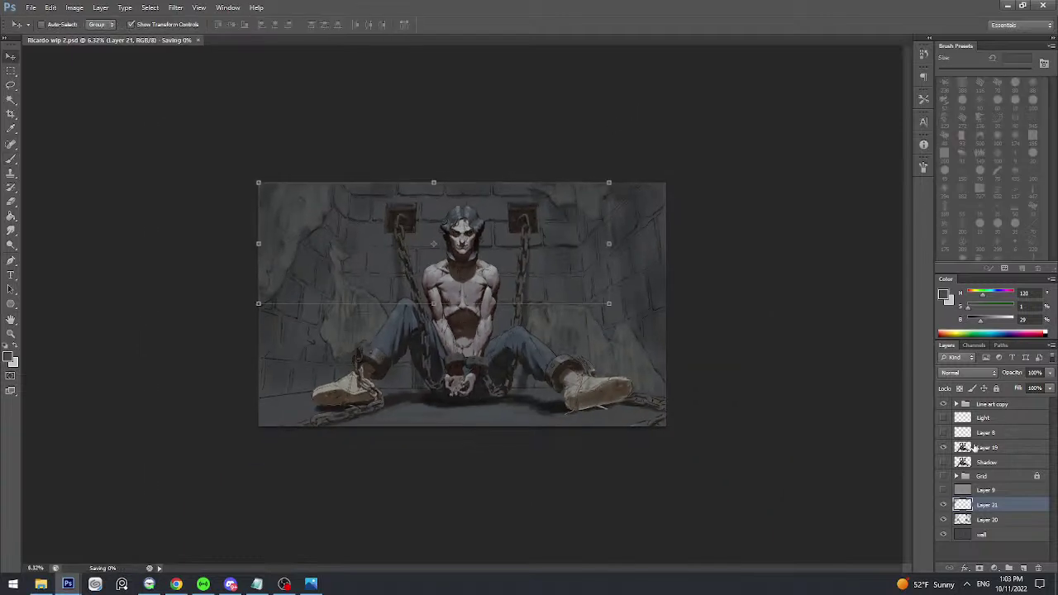
- Fit the whole painting in view with the Brush tool active, hide the line art group and save the file
key(b)
key(ctrl+0)
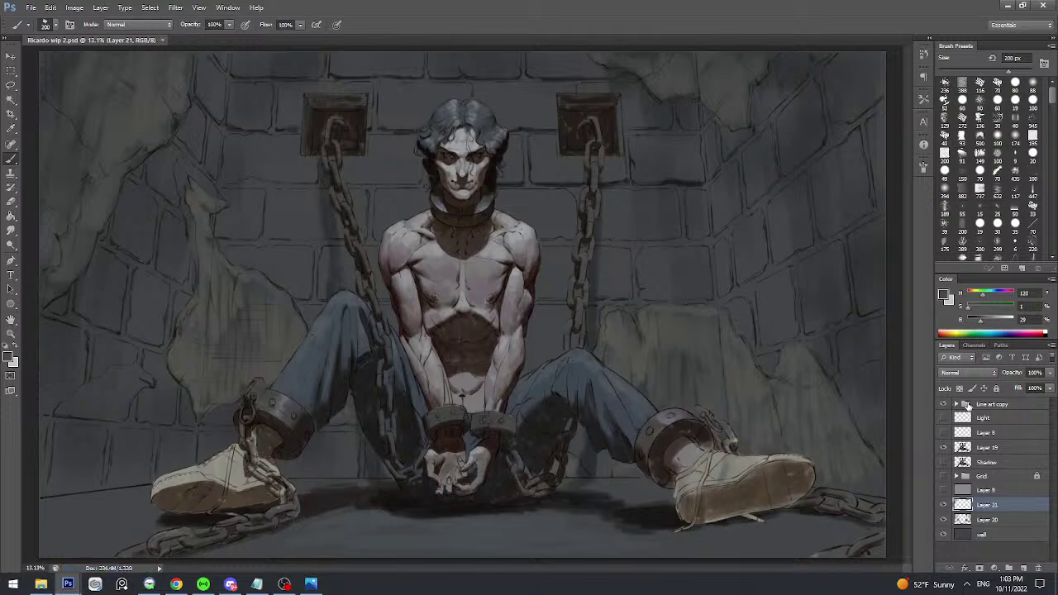
click(943, 404)
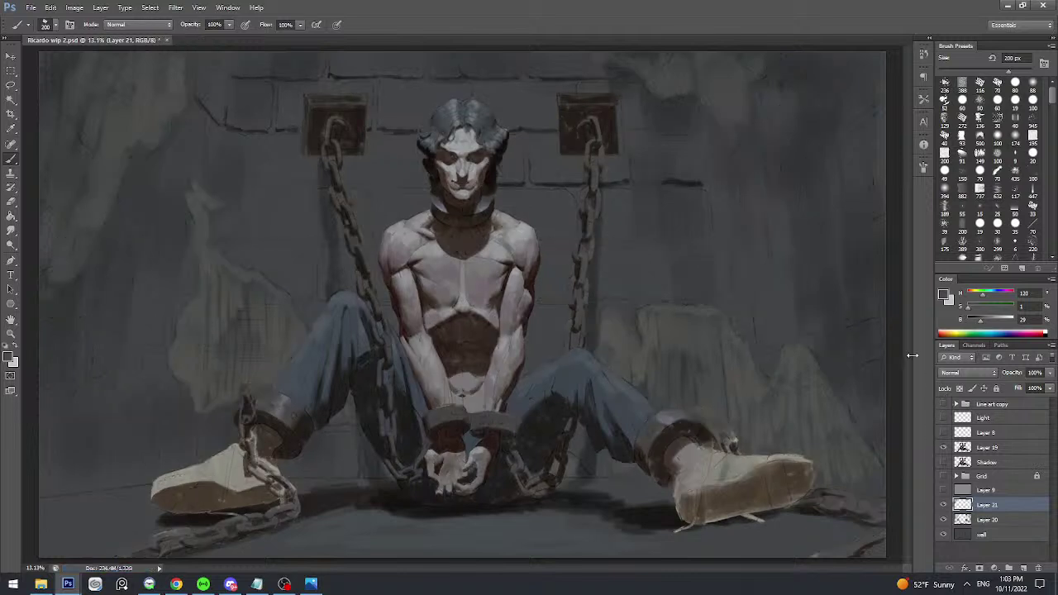
key(ctrl+s)
- Sample the grey around the upper right wall patch and reduce the brush to 100 px
key(bracketleft)
scroll(696, 128, down, 1)
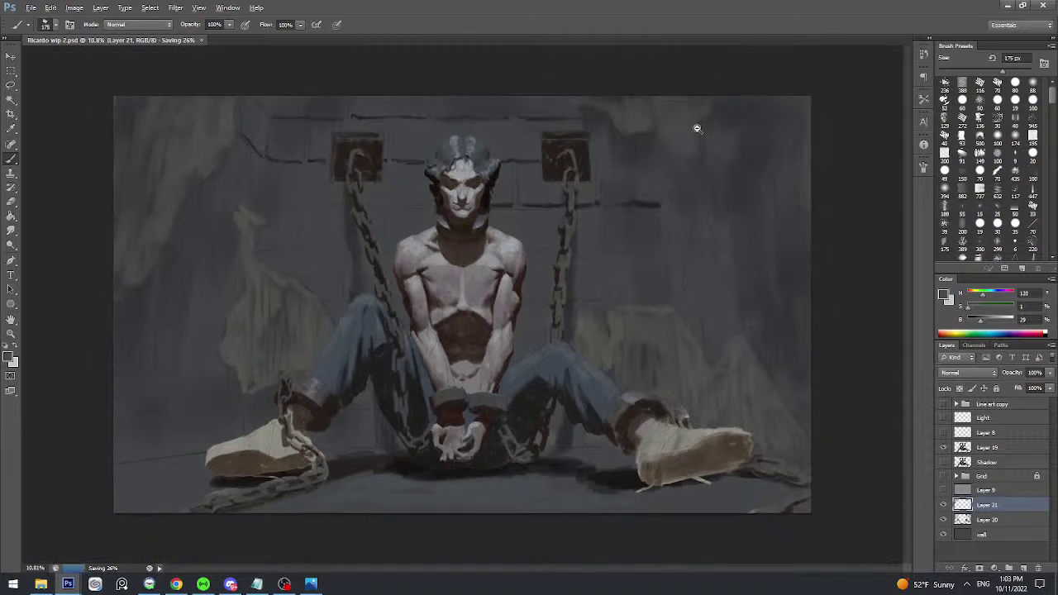
drag(697, 128, 647, 136)
alt+click(651, 135)
key(bracketleft)
key(bracketleft)
key(bracketleft)
drag(634, 179, 651, 185)
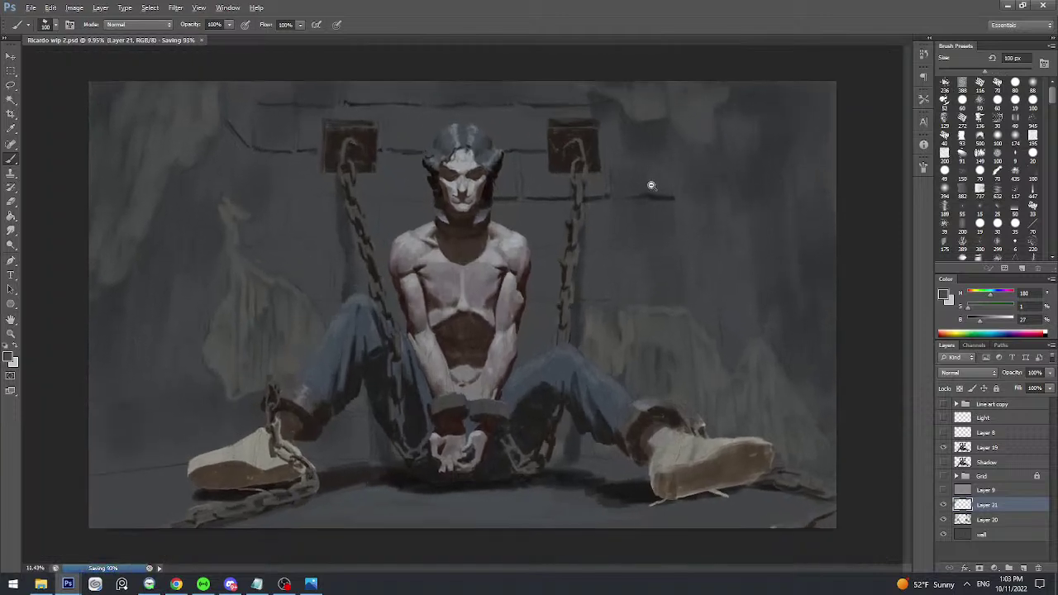
- Sample a dark grey from the wall crack and shade around the upper right plaster patch with a brush of about 400 px
alt+click(662, 197)
key(bracketright)
key(bracketright)
key(bracketright)
key(bracketright)
key(bracketright)
key(bracketright)
key(bracketright)
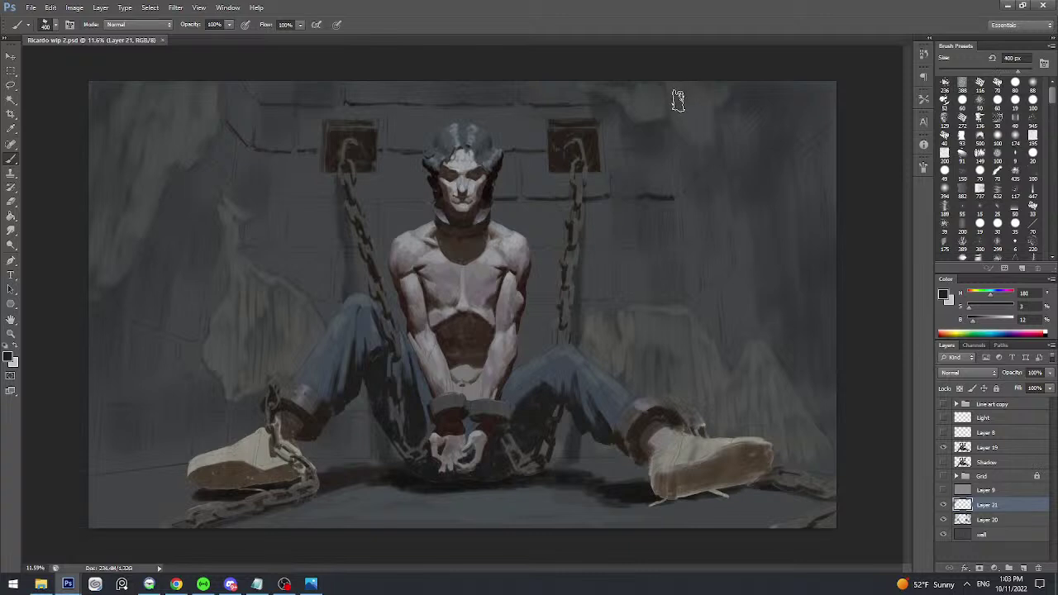
key(bracketright)
key(bracketleft)
key(bracketleft)
key(bracketleft)
- Sample the dark crack tone on the right of the back wall, reduce the brush to 90 px and show the line art group
alt+click(671, 191)
key(bracketleft)
key(bracketleft)
key(bracketleft)
key(bracketleft)
key(bracketleft)
key(bracketleft)
key(bracketleft)
alt+click(667, 192)
click(943, 404)
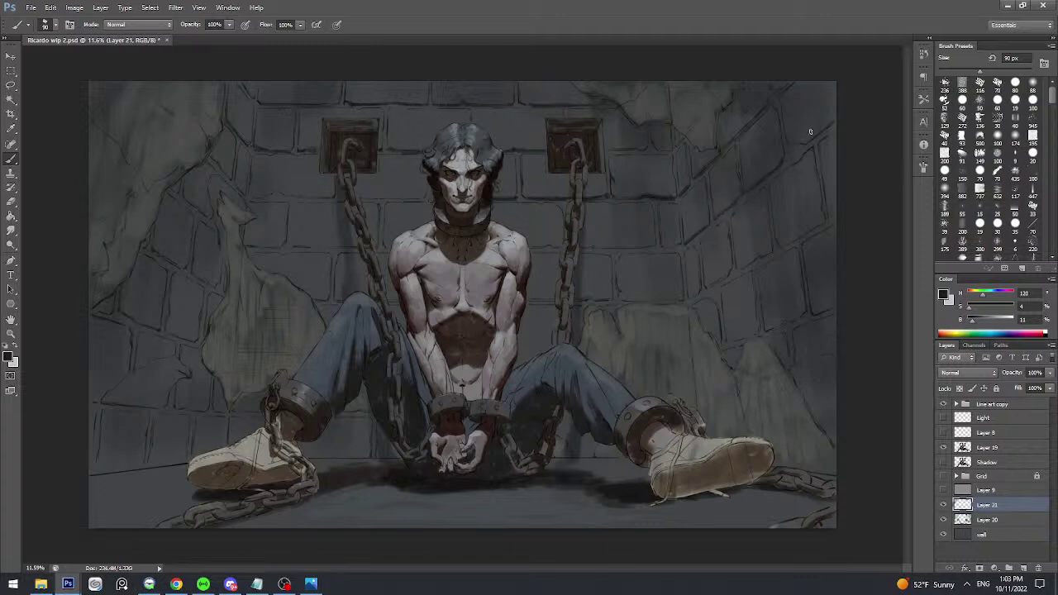
- Paint dark mortar lines along the line art of the brick courses with a 90 px brush and save the file
key(bracketright)
key(bracketleft)
key(bracketleft)
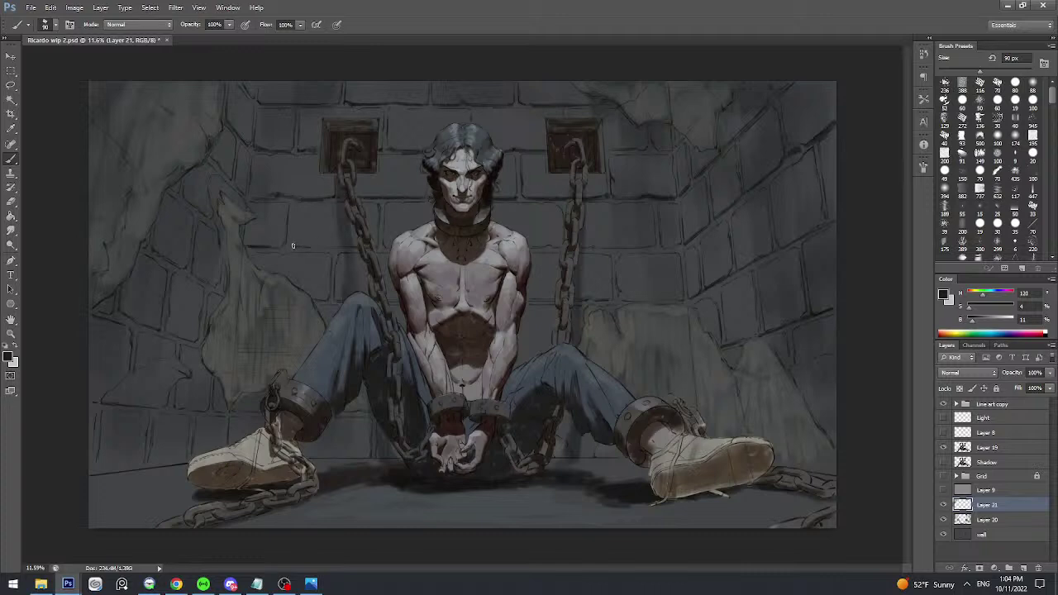
drag(292, 245, 472, 243)
drag(603, 247, 651, 248)
drag(531, 302, 555, 302)
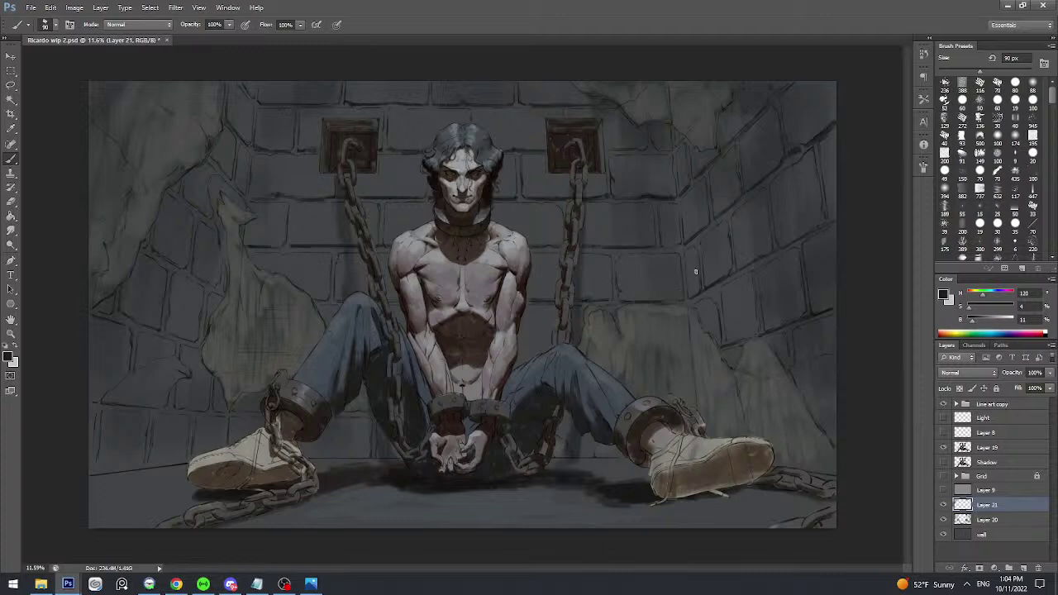
drag(317, 301, 372, 301)
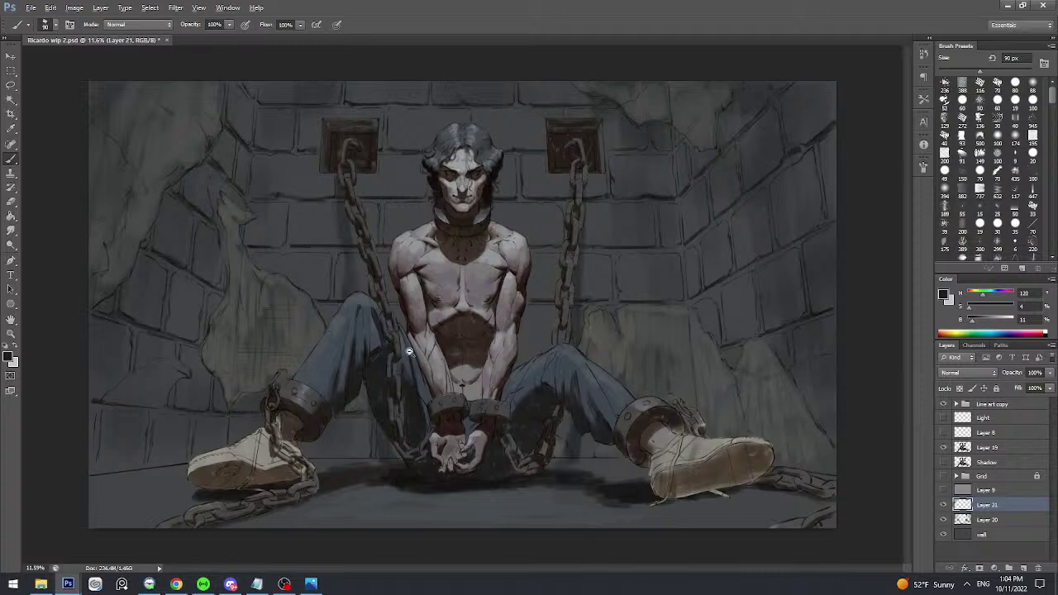
key(ctrl+s)
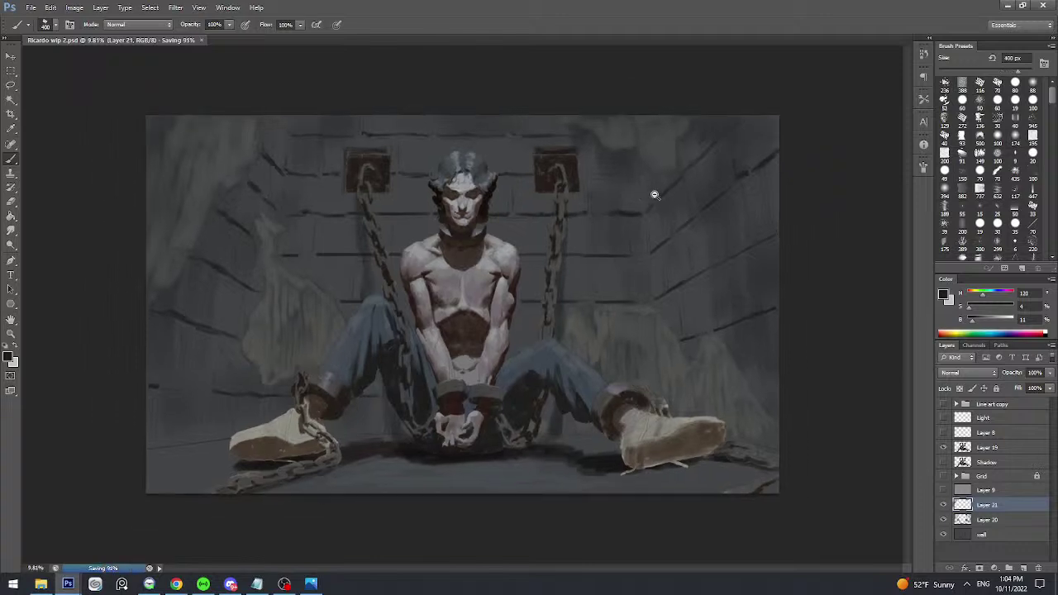
- Darken the upper right corner of the side wall with a 700 px brush, resampling the nearby dark greys
key(bracketright)
key(bracketright)
key(bracketright)
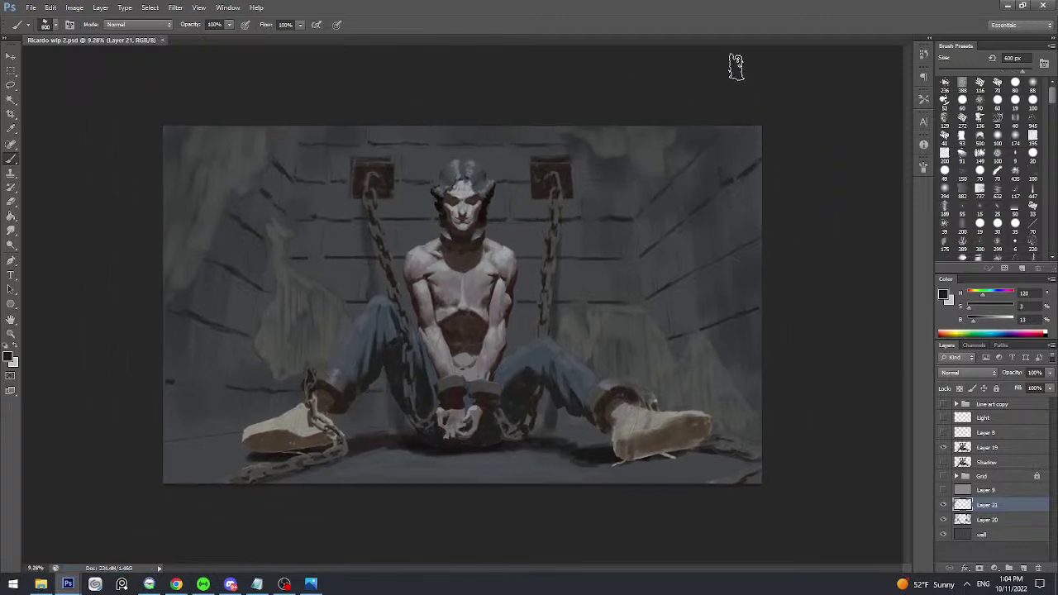
drag(748, 120, 763, 172)
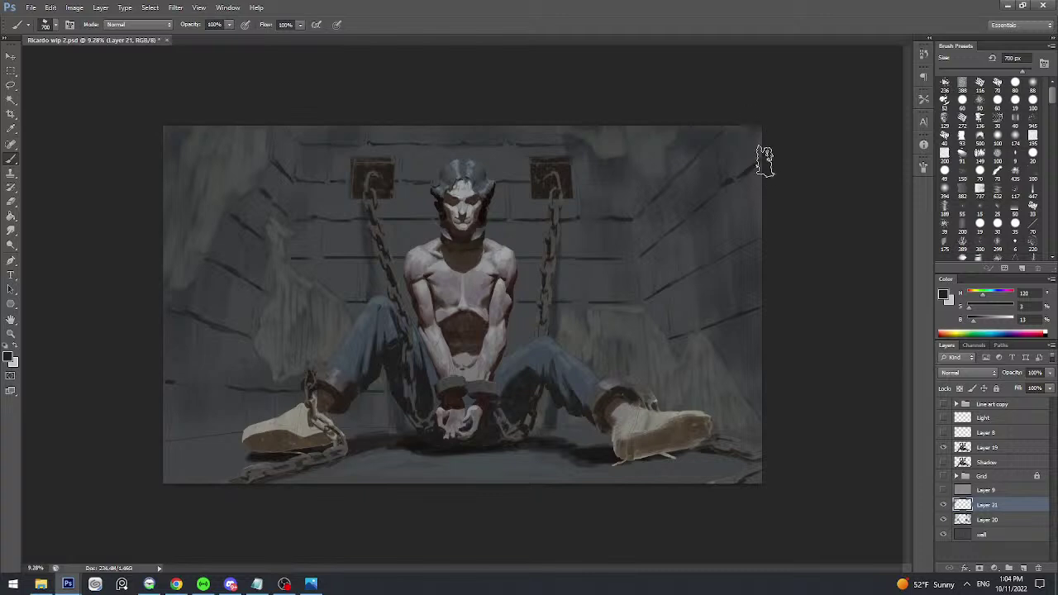
alt+click(743, 137)
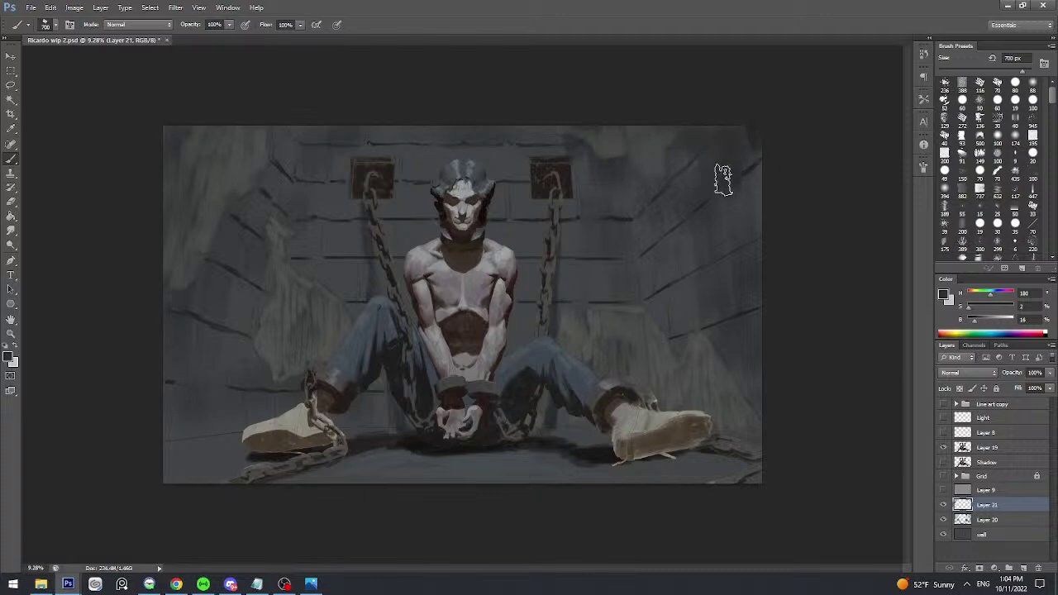
alt+click(751, 167)
- Add a new layer and brush dark shading down the outer upper edge of the right wall with an enlarged brush
key(ctrl+shift+alt+n)
key(bracketright)
drag(740, 124, 750, 206)
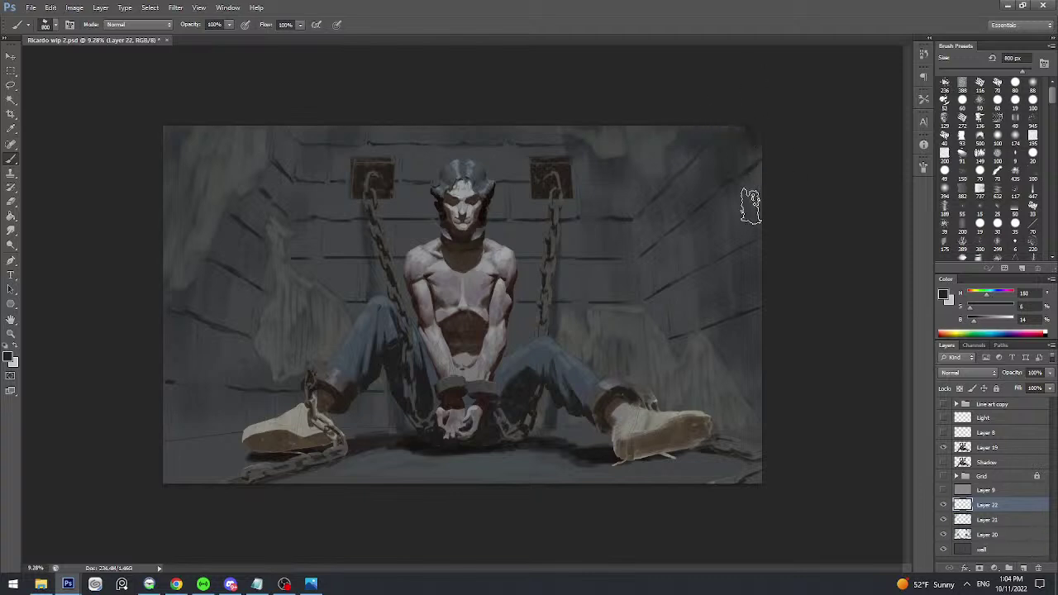
drag(744, 151, 756, 208)
alt+click(750, 148)
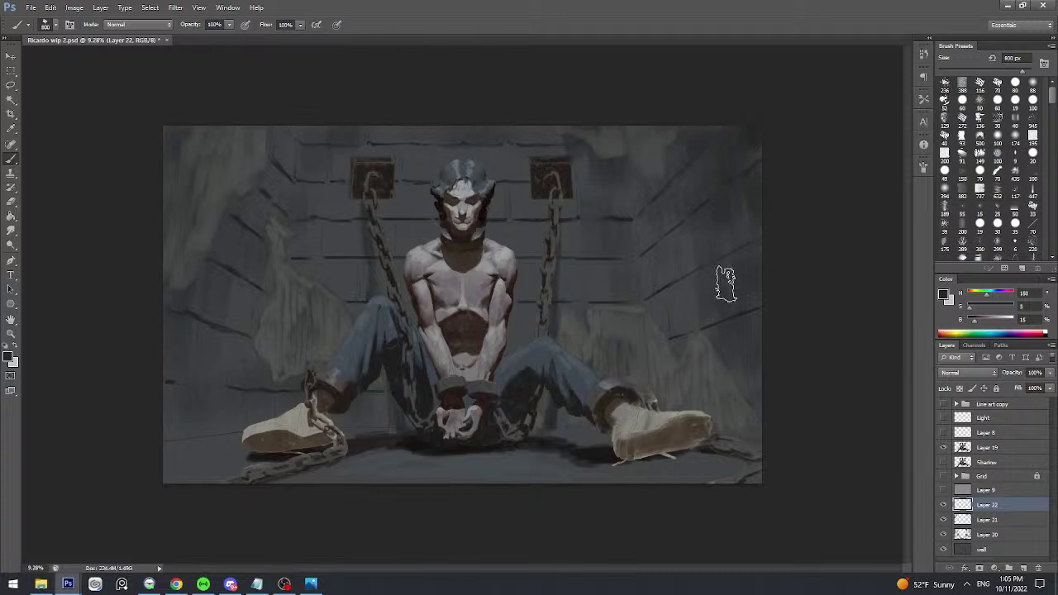
- Extend the shading down the outer edge of the right wall, resampling lighter and darker greys to blend it
alt+click(702, 235)
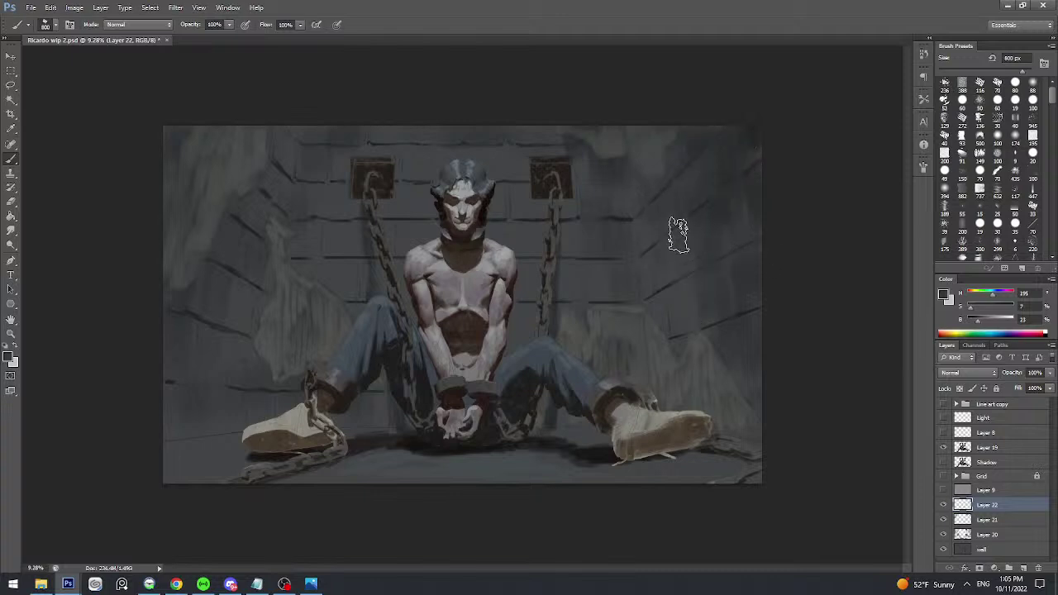
alt+click(745, 159)
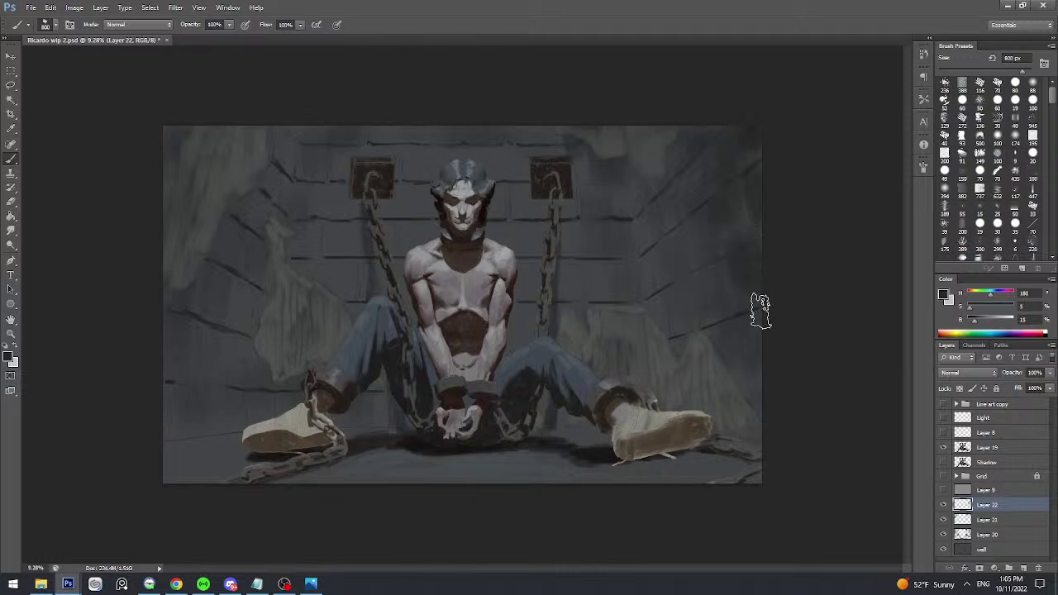
alt+click(745, 267)
alt+click(741, 264)
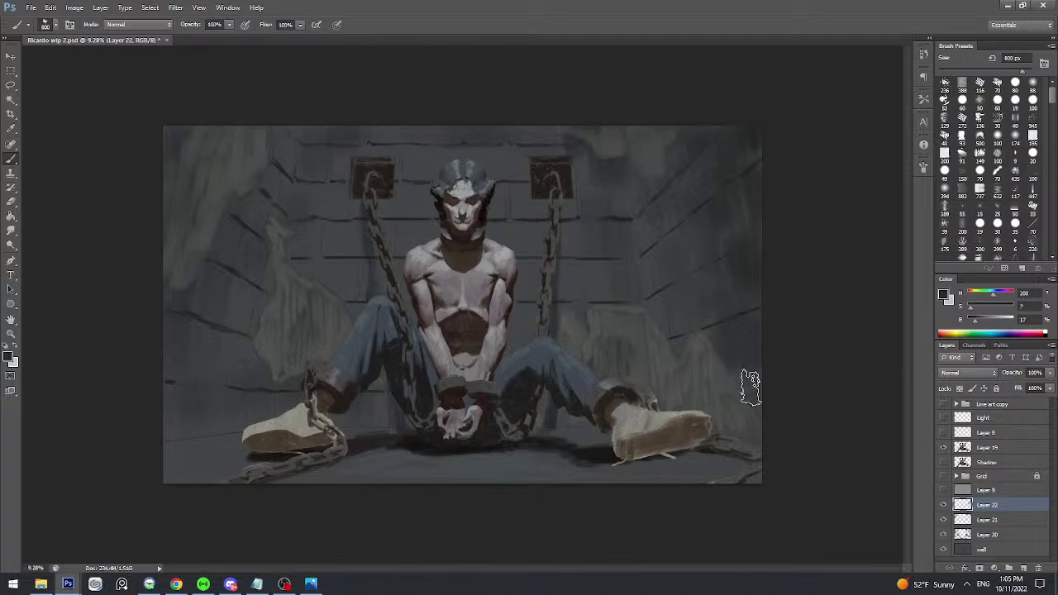
alt+click(748, 366)
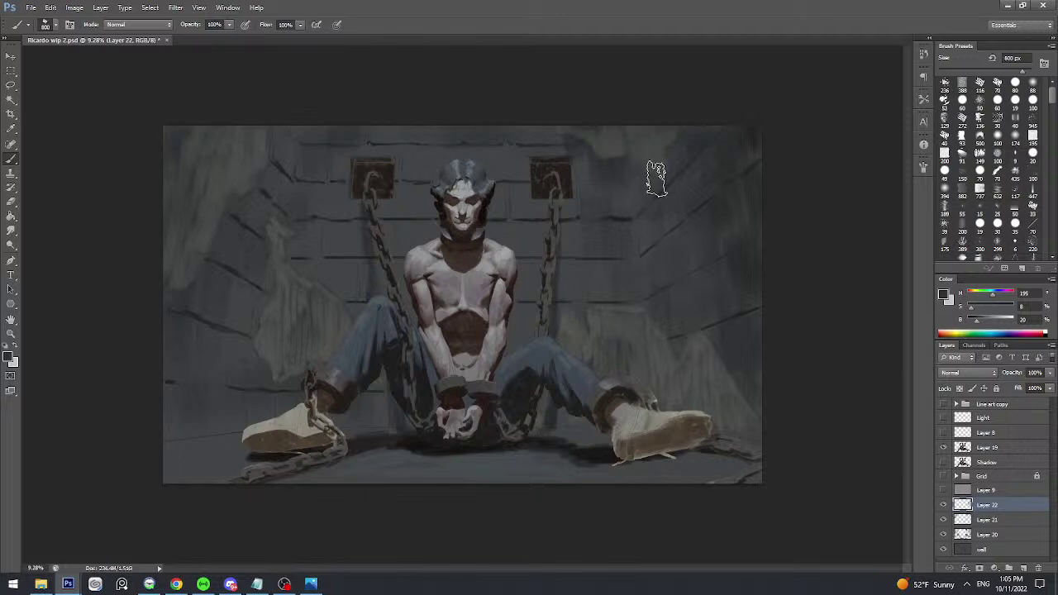
- Shade the lower outer edge of the left wall with a 600 px brush, resampling the local dark greys
alt+click(740, 145)
key(bracketleft)
key(bracketleft)
key(bracketleft)
key(bracketleft)
key(bracketleft)
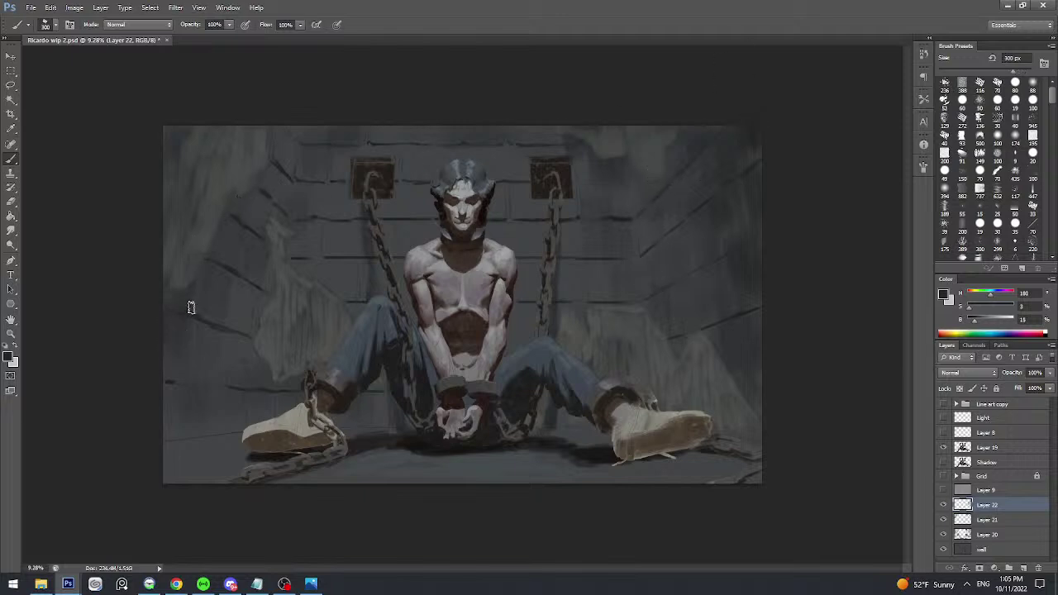
key(bracketright)
key(bracketright)
key(bracketright)
alt+click(199, 321)
alt+click(194, 334)
alt+click(195, 332)
drag(175, 347, 170, 385)
alt+click(196, 331)
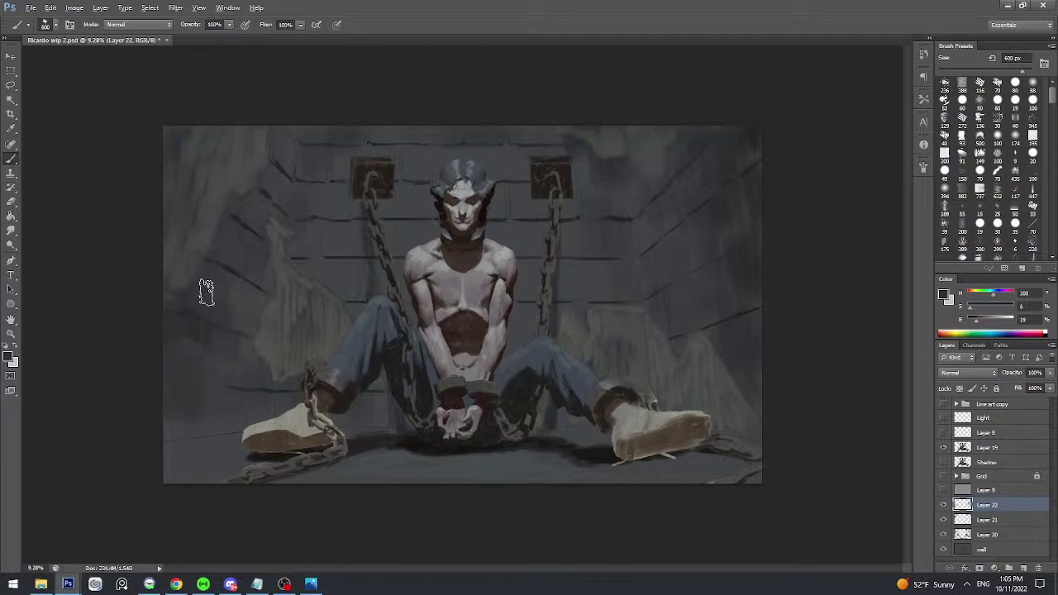
- Touch up the dark upper right wall corner with its sampled dark grey and a 300 px brush, and save the file
key(bracketleft)
key(bracketleft)
key(bracketleft)
key(bracketleft)
key(bracketleft)
key(bracketleft)
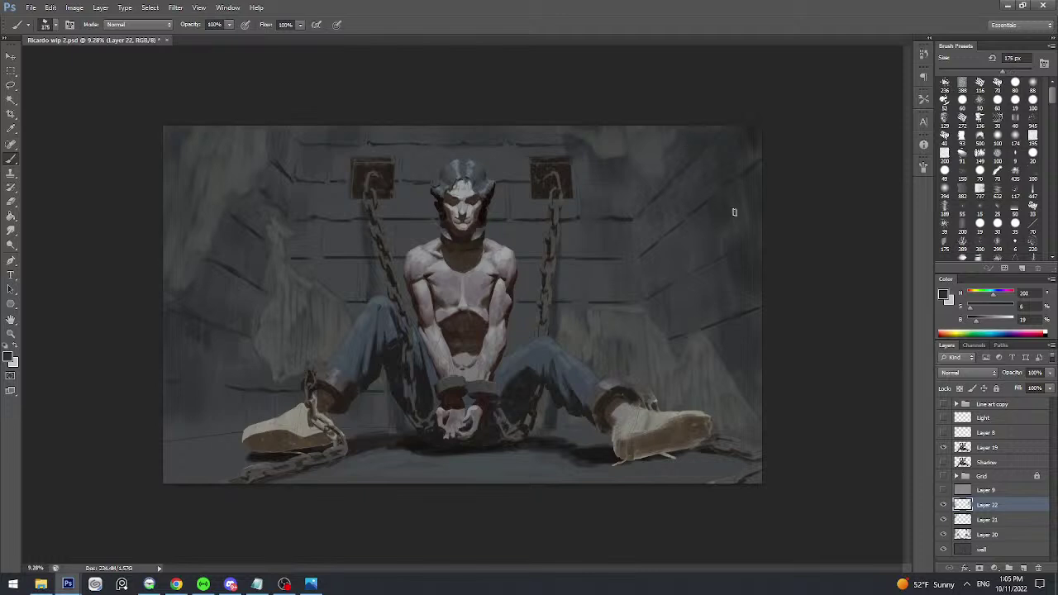
key(ctrl+plus)
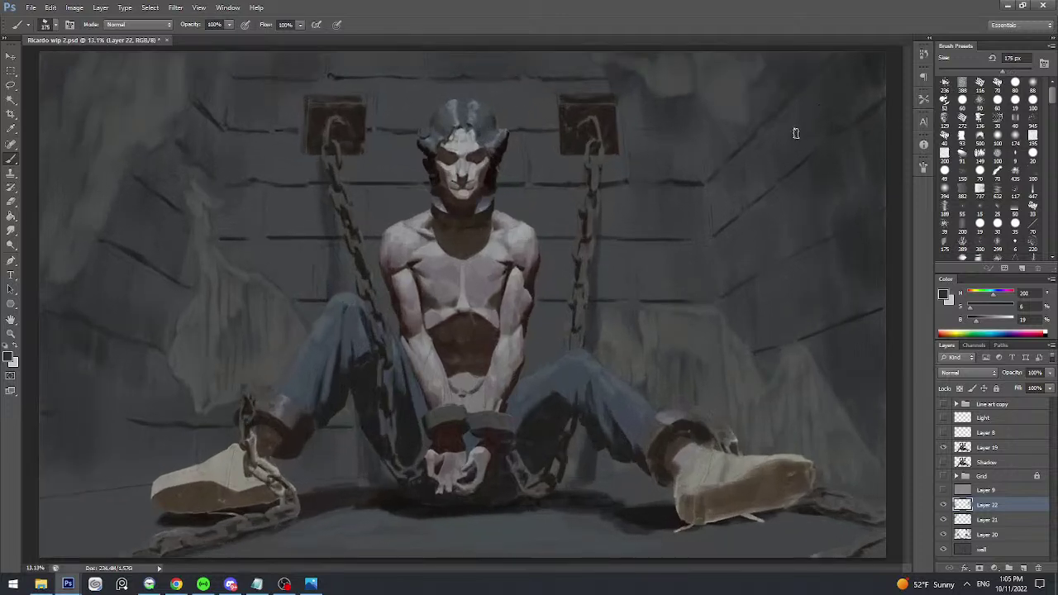
key(ctrl+minus)
alt+click(751, 138)
key(bracketright)
key(bracketright)
key(bracketright)
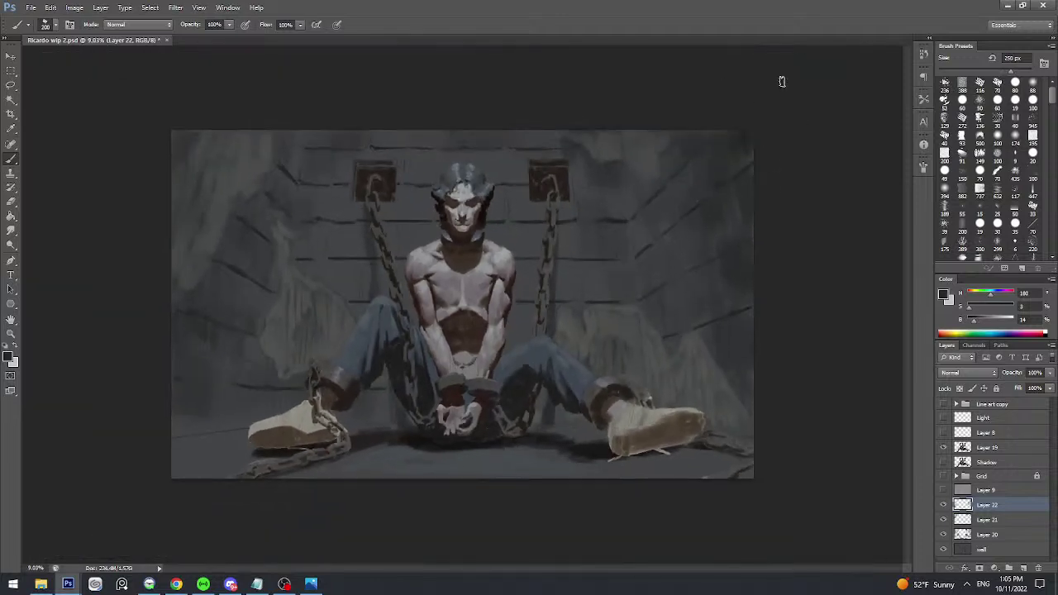
key(ctrl+plus)
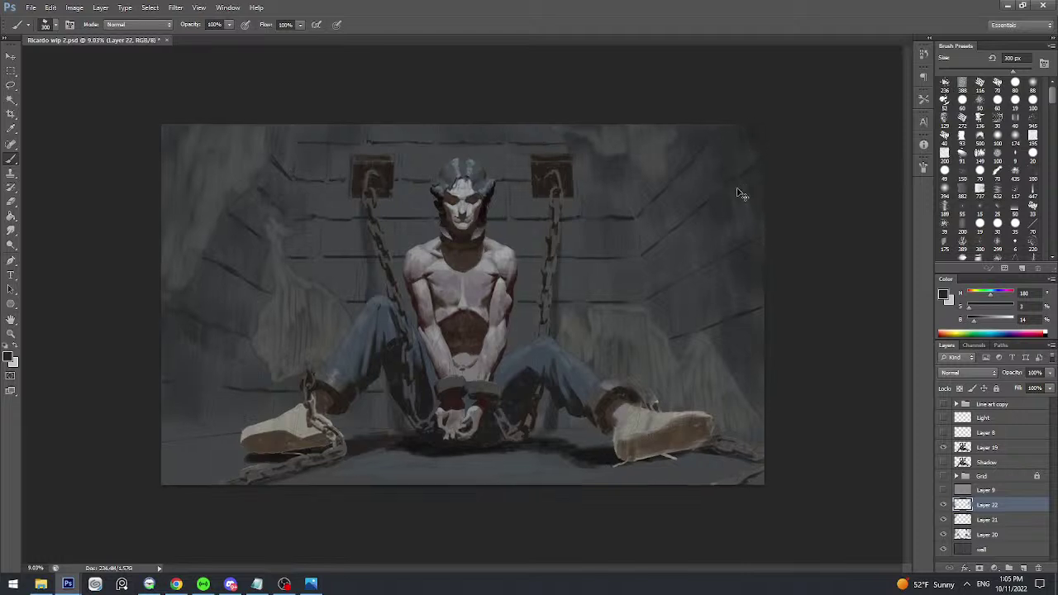
key(ctrl+s)
- Reduce the brush to 90 px and refine the wall details around the brickwork
key(bracketleft)
key(bracketleft)
key(bracketleft)
key(bracketleft)
key(bracketleft)
key(bracketleft)
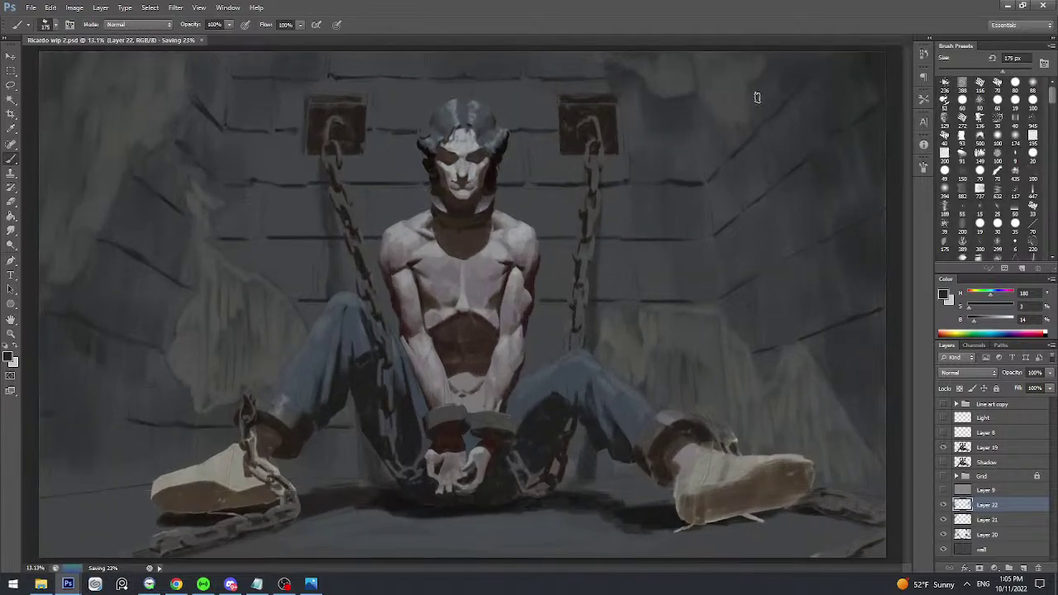
key(bracketleft)
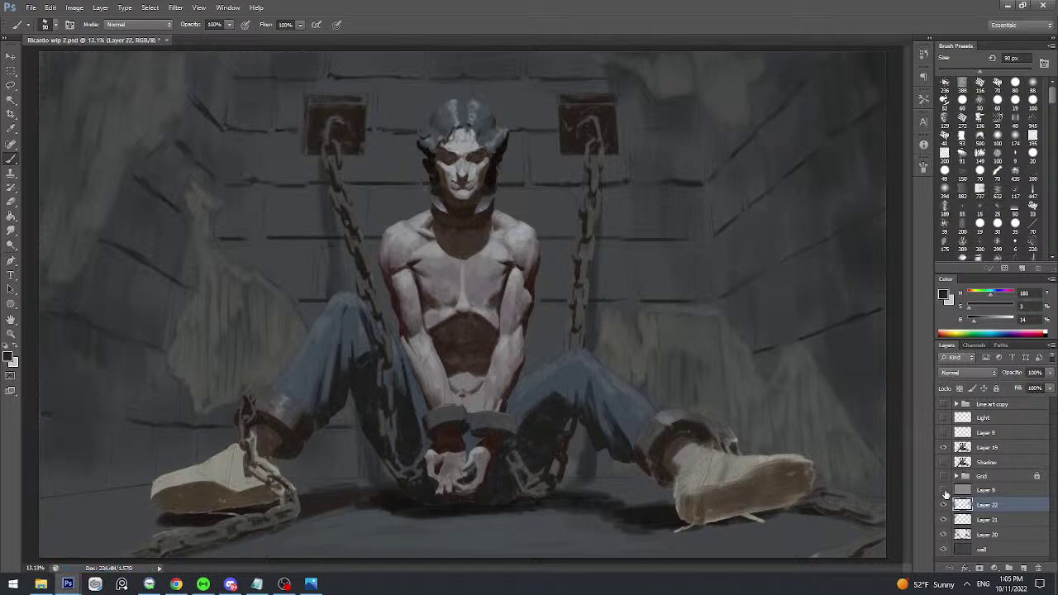
- Merge Layer 22, Layer 21, Layer 20 and the wall layer into one, duplicate the merged layer and save
shift+click(1008, 551)
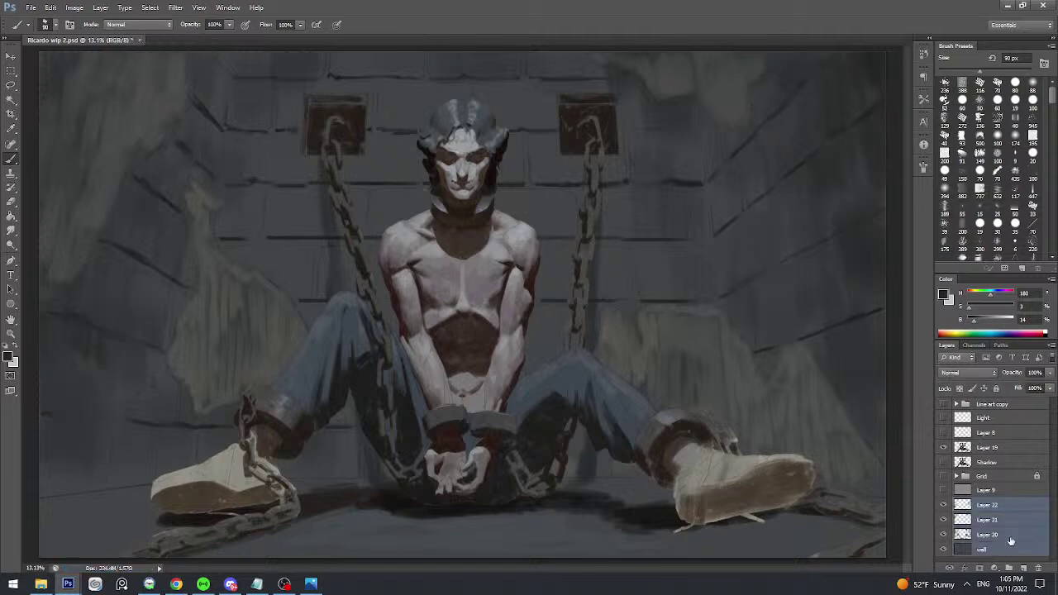
key(ctrl+e)
click(943, 505)
click(944, 505)
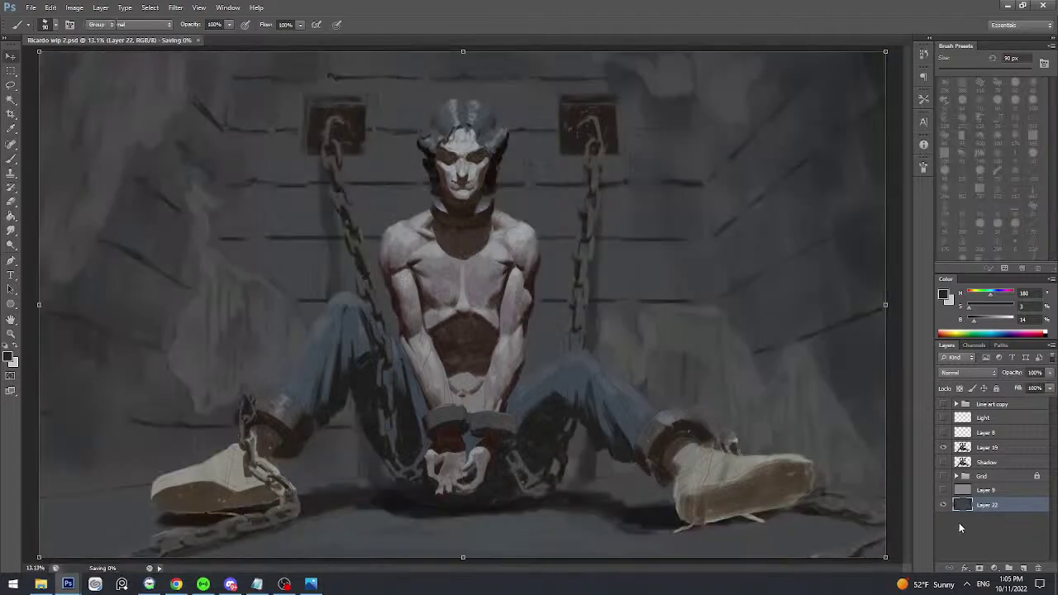
key(ctrl+j)
key(ctrl+s)
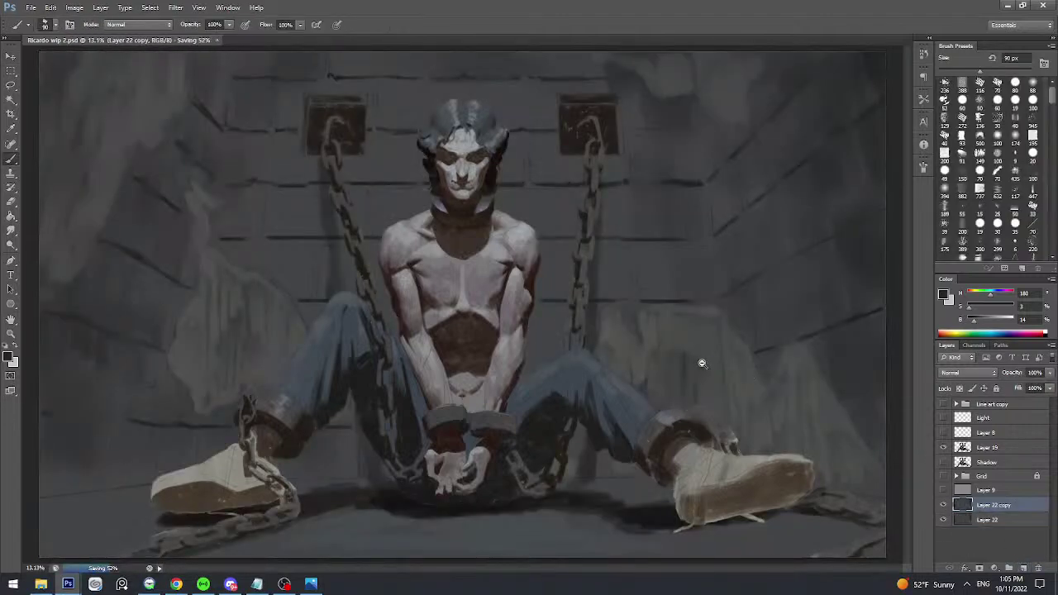
- Save the file and add a new empty layer directly above the figure's Layer 19
drag(703, 364, 695, 367)
drag(562, 223, 598, 234)
drag(496, 298, 510, 300)
drag(461, 356, 583, 321)
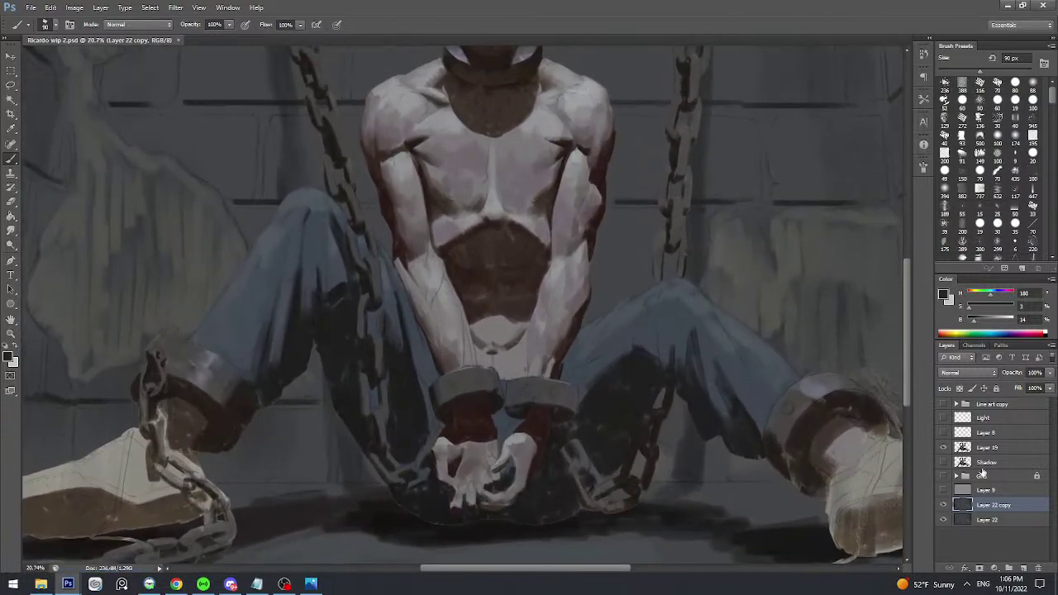
click(942, 449)
click(989, 448)
key(ctrl+s)
click(1023, 567)
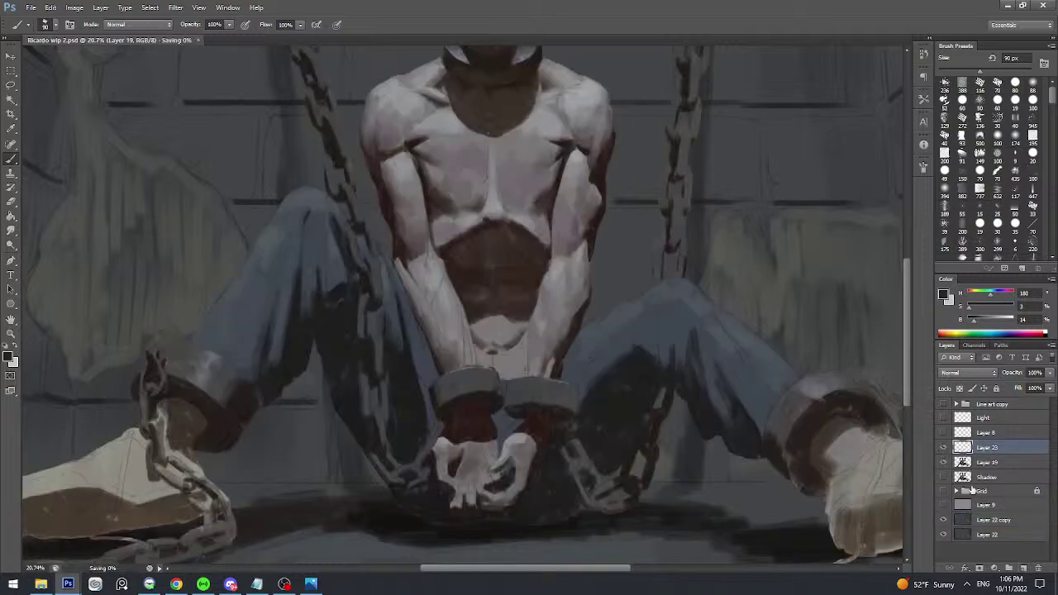
- Paint a dark fold below the top of the right-hand jeans knee with a 40 to 50 px brush and sampled near-black
key(b)
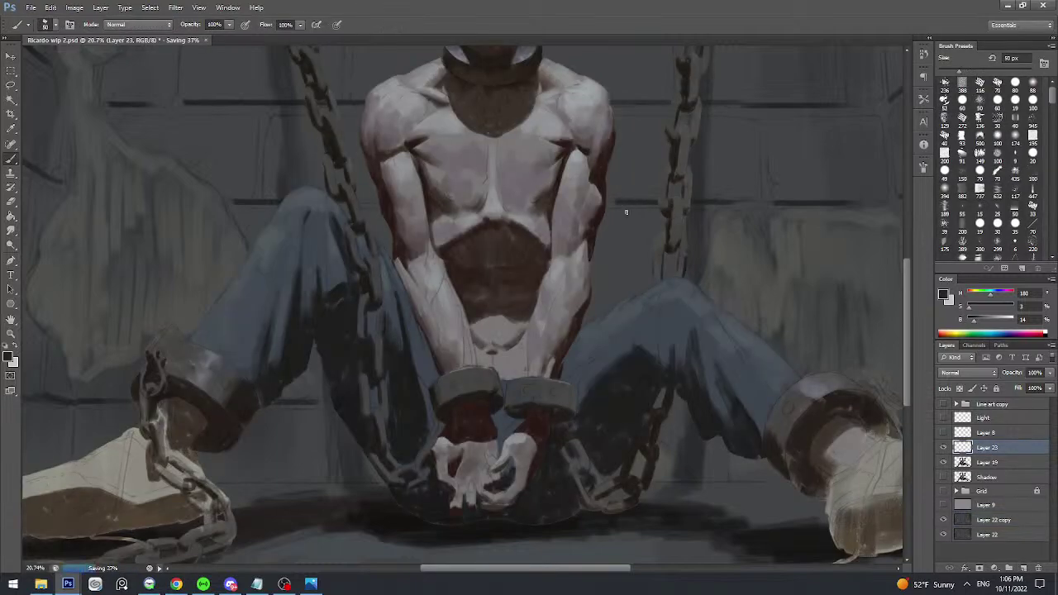
mouse_move(629, 214)
mouse_down()
mouse_move(623, 201)
mouse_move(636, 193)
mouse_move(647, 205)
mouse_up()
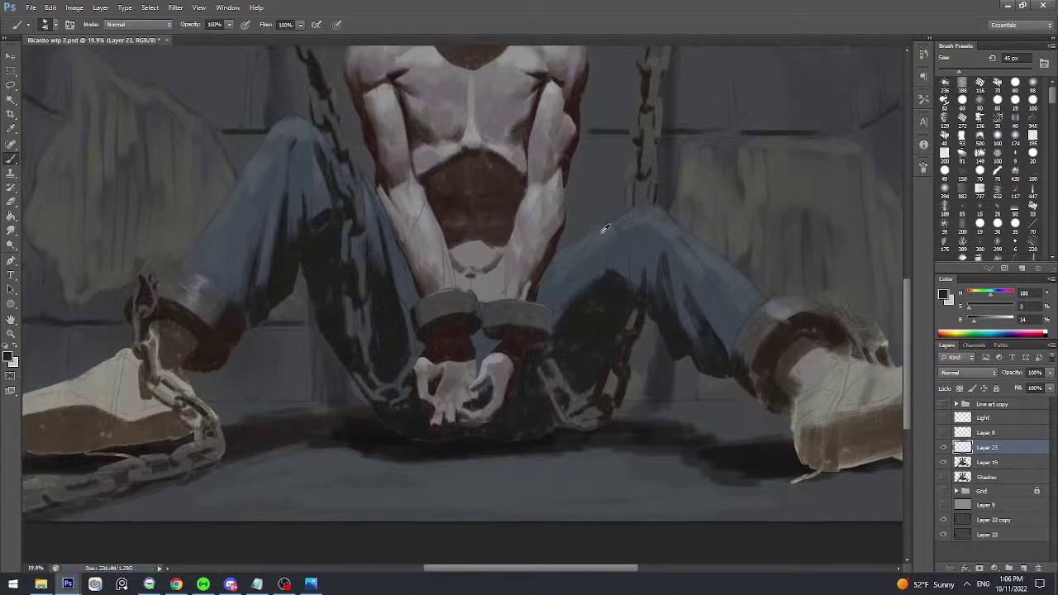
alt+click(603, 226)
alt+click(613, 279)
key(bracketleft)
scroll(634, 202, up, 3)
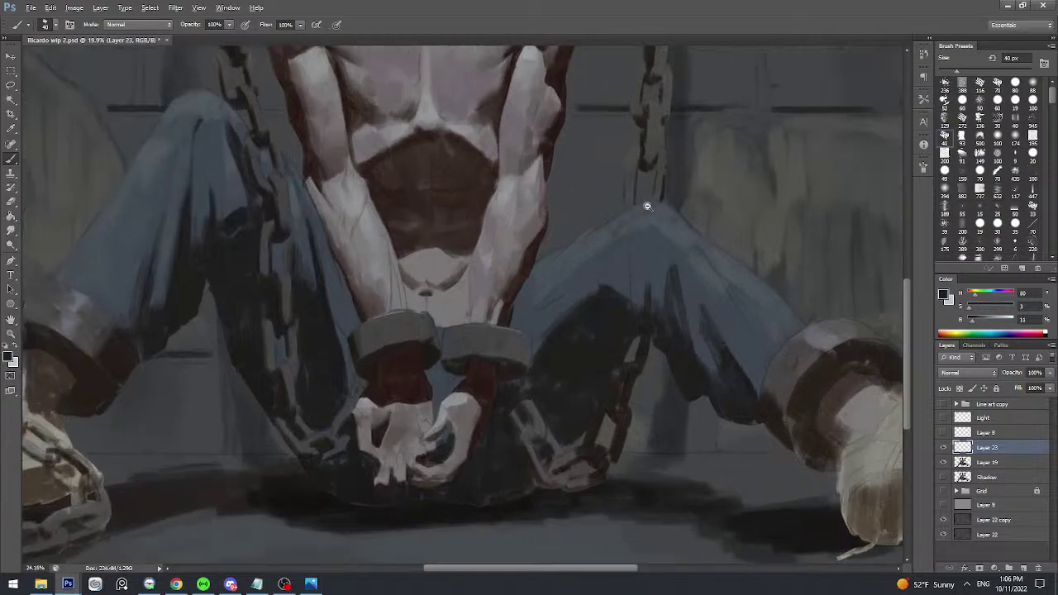
drag(601, 269, 610, 245)
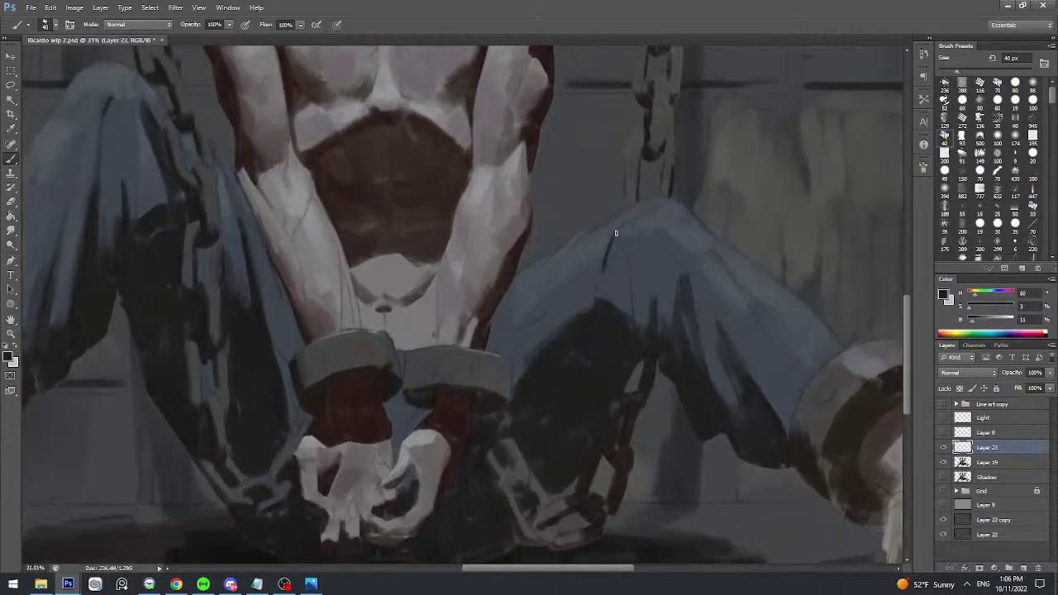
key(bracketright)
drag(603, 270, 611, 253)
- Soften and extend the dark fold below the right-hand knee with a 50 px brush, sampling dark and blue tones from the surrounding denim
scroll(633, 222, down, 2)
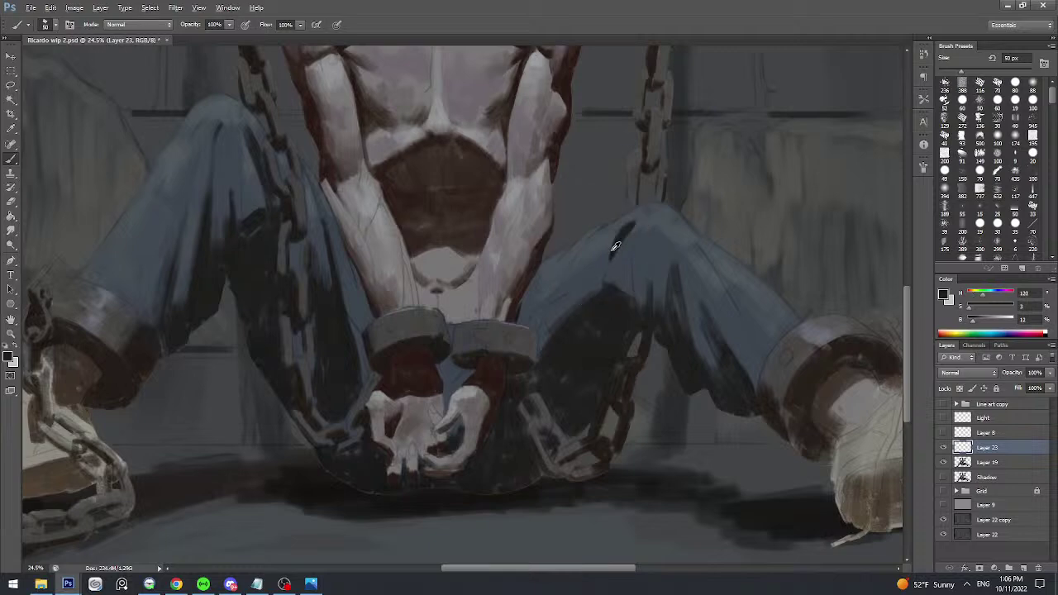
alt+click(613, 248)
alt+click(613, 271)
scroll(620, 248, up, 2)
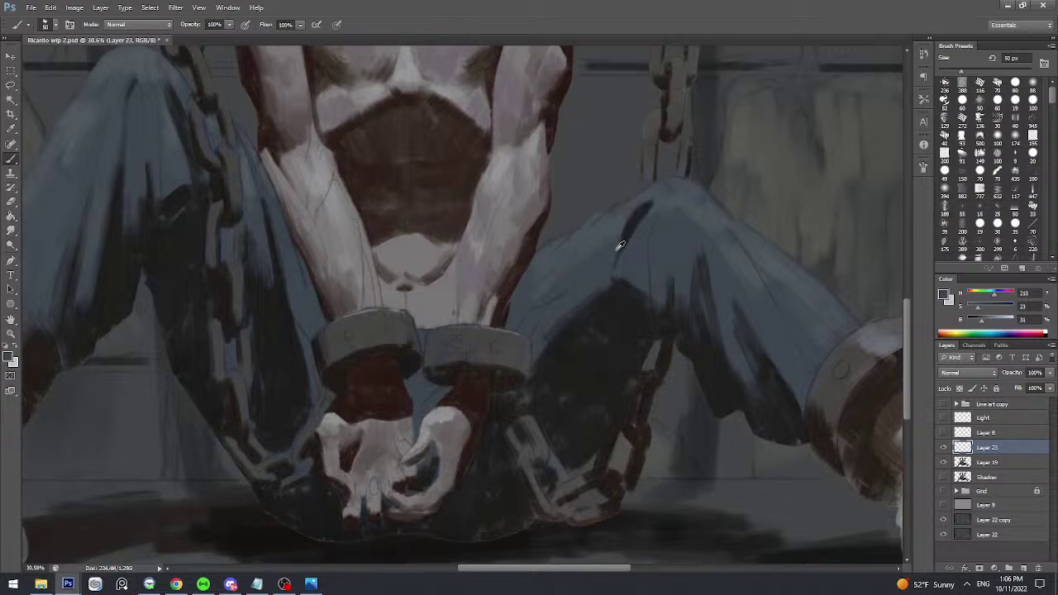
alt+click(618, 249)
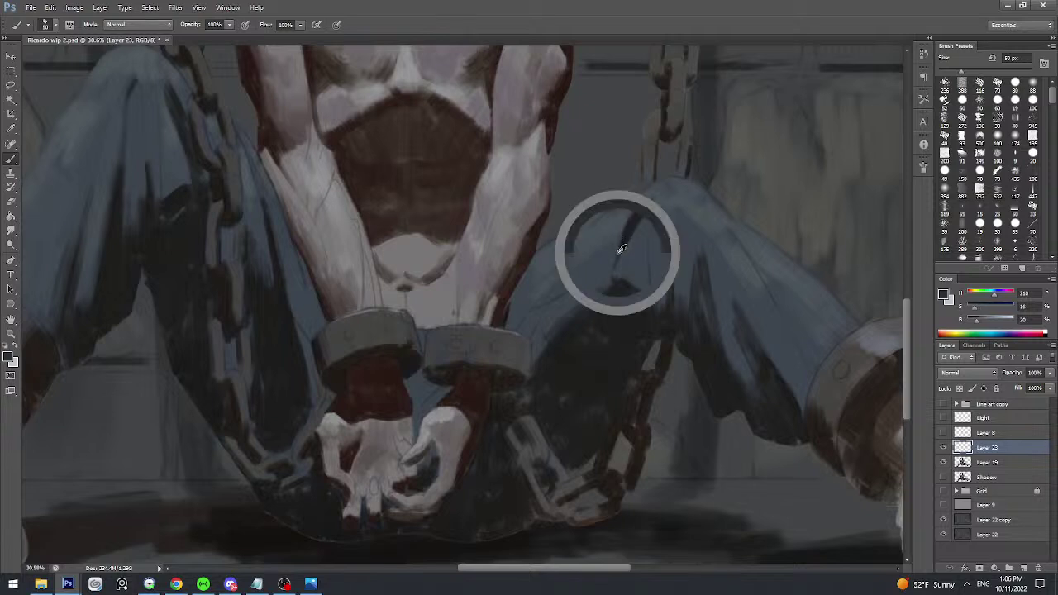
alt+click(649, 196)
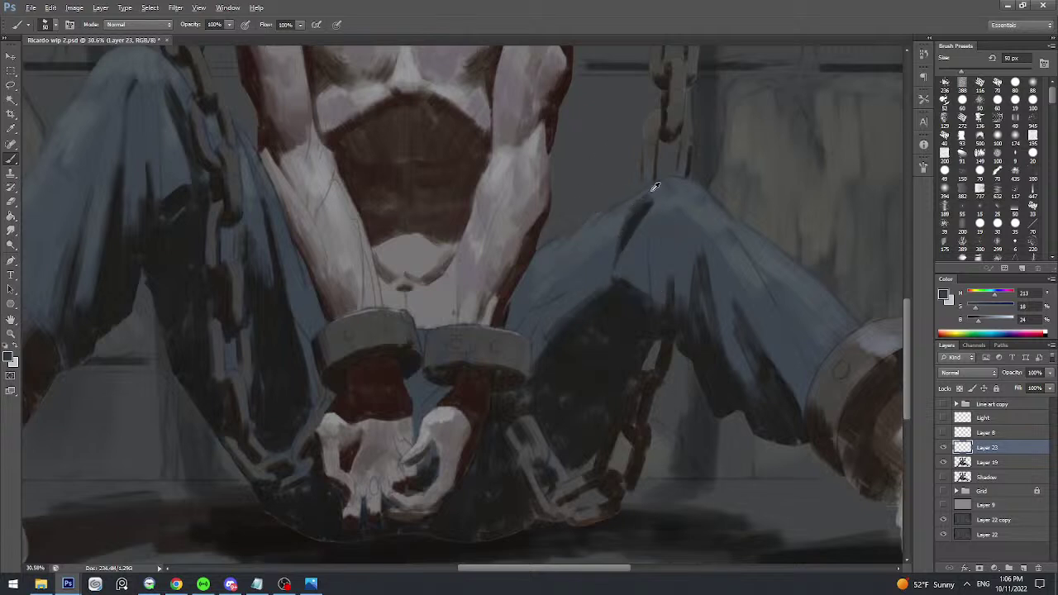
alt+click(654, 187)
scroll(645, 194, down, 5)
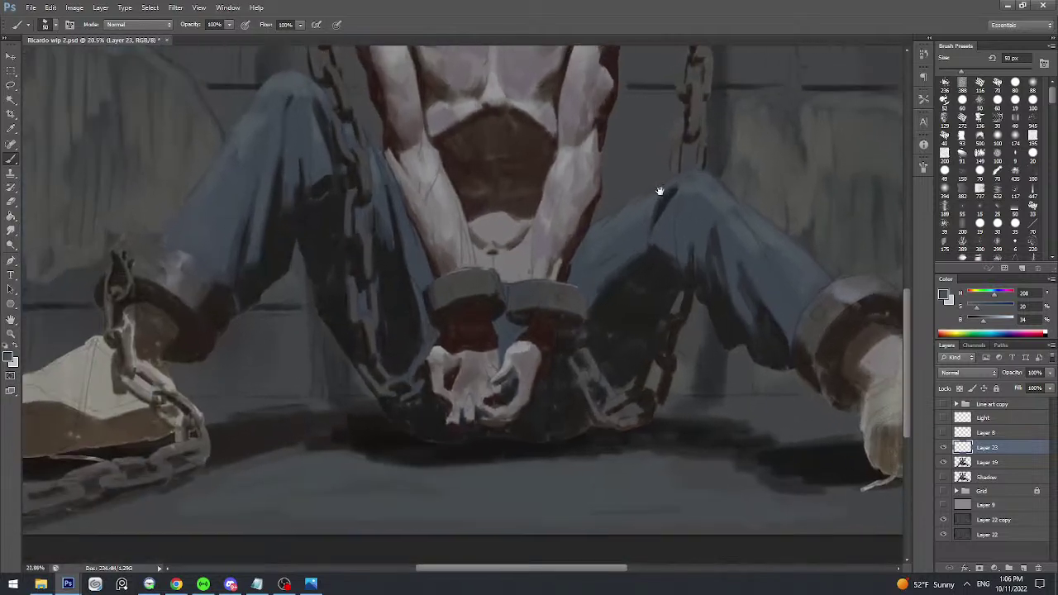
- Blend the denim around the right-hand knee fold with sampled blues and near-blacks, enlarging the brush to 70 and 90 px
alt+click(665, 197)
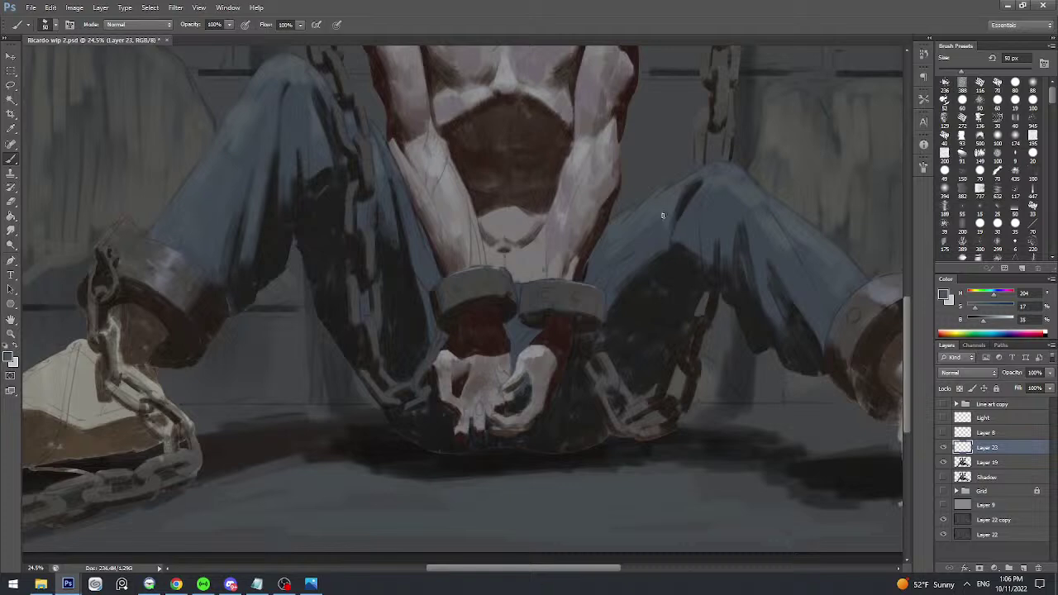
alt+click(666, 241)
key(bracketright)
scroll(704, 189, down, 4)
scroll(703, 184, up, 3)
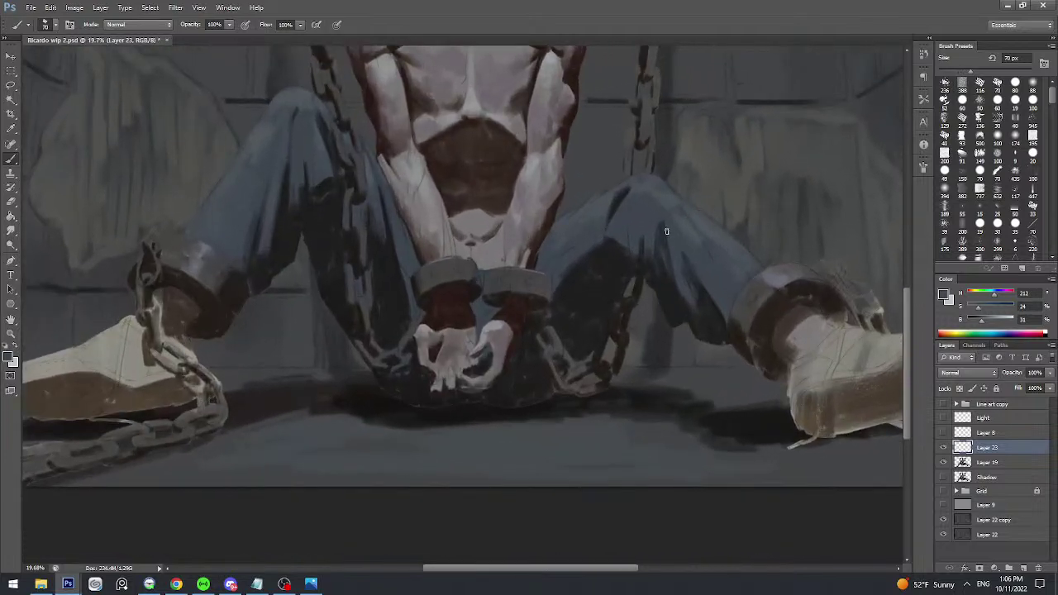
alt+click(661, 189)
scroll(652, 224, up, 1)
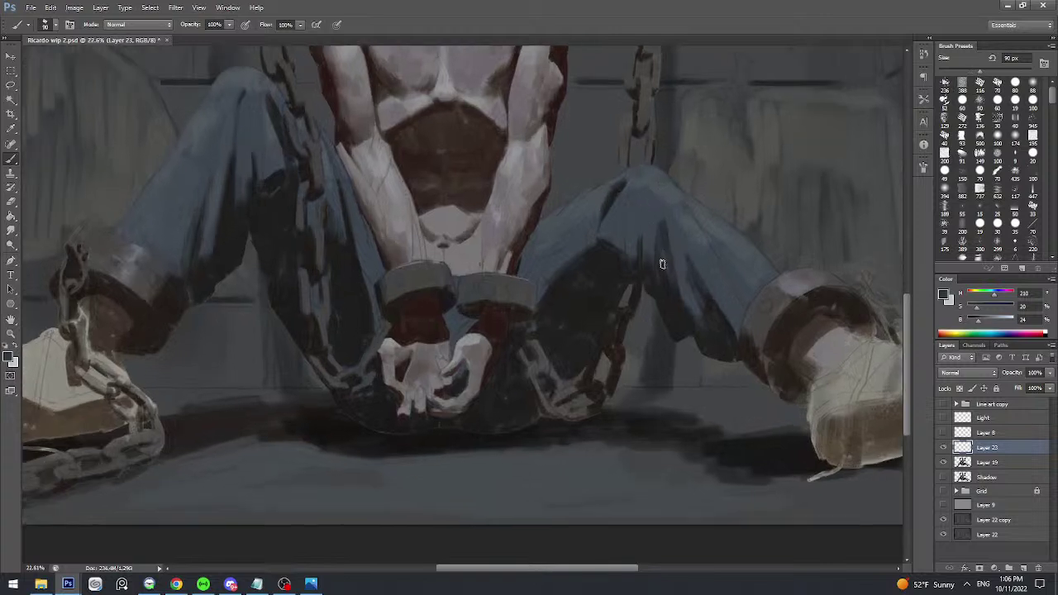
alt+click(666, 277)
drag(660, 251, 672, 233)
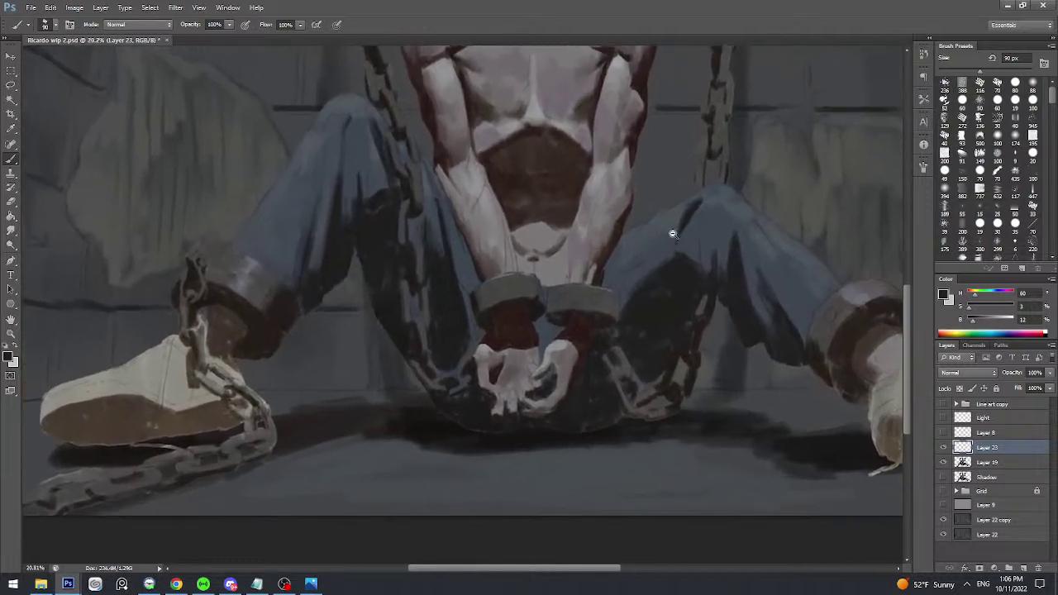
- Enlarge the brush to 125 px, mix a dark teal (H 184, S 49, B 7) and add a new layer above Layer 23
scroll(673, 234, up, 2)
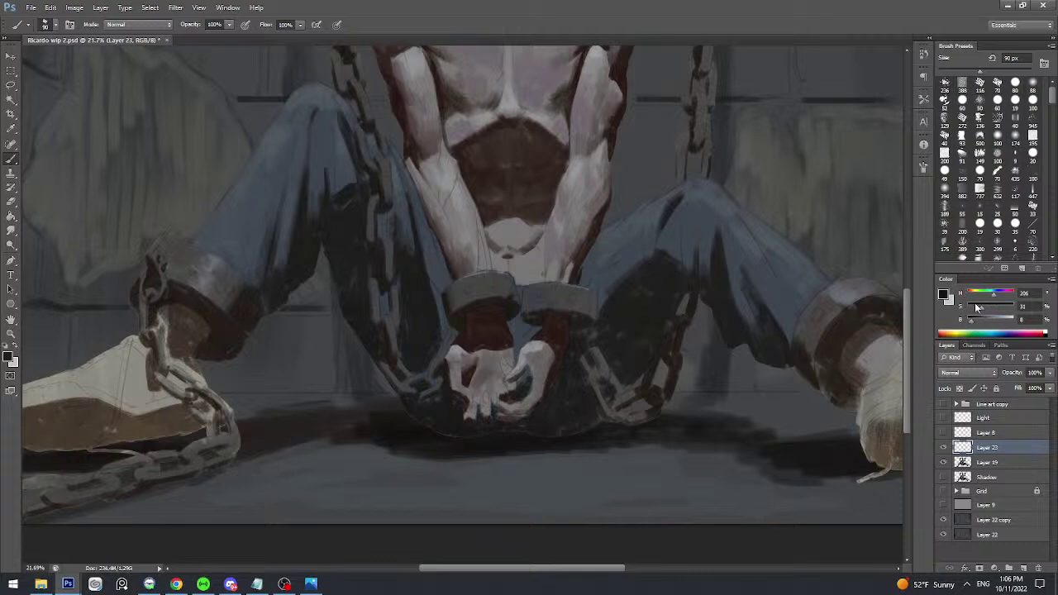
key(bracketright)
key(bracketright)
scroll(633, 248, up, 2)
click(984, 306)
drag(981, 320, 971, 321)
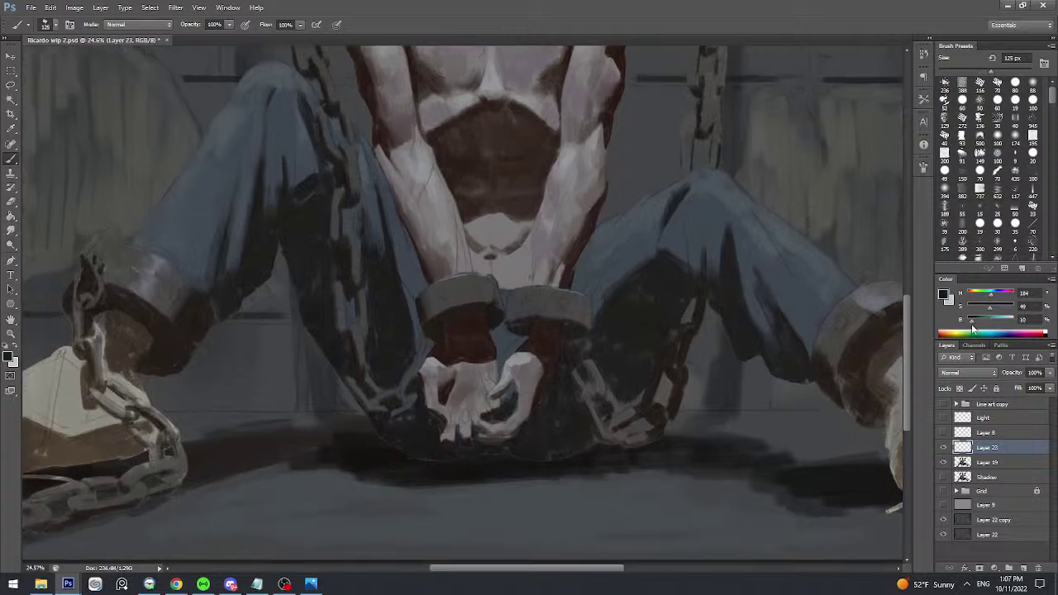
click(1023, 568)
scroll(613, 299, down, 2)
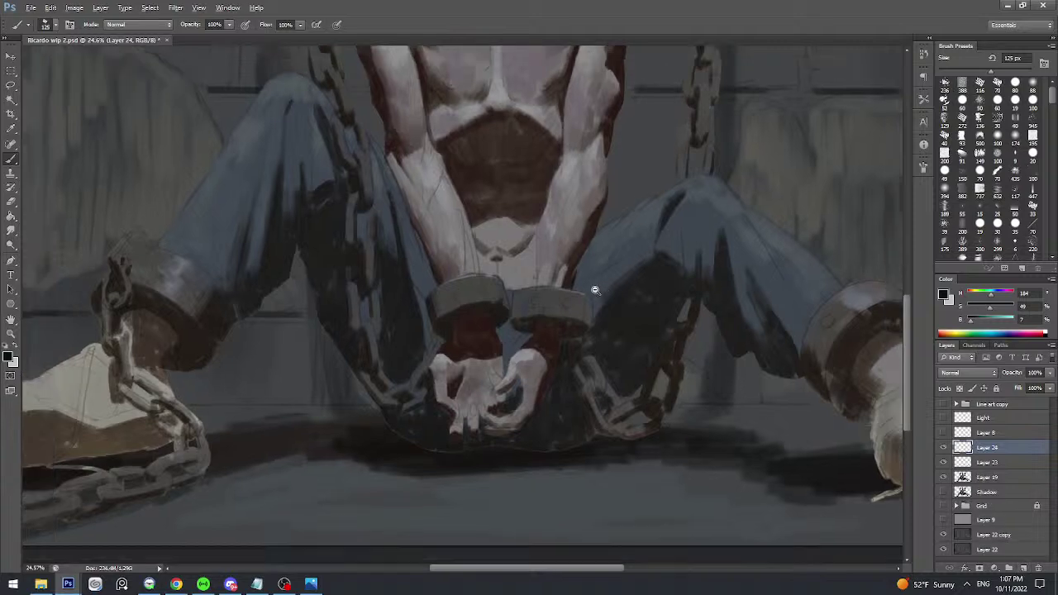
- Paint dark teal shadow along the upper edge of the inner thigh under the right-hand knee, reducing the brush from 125 to 60 px
scroll(613, 299, up, 2)
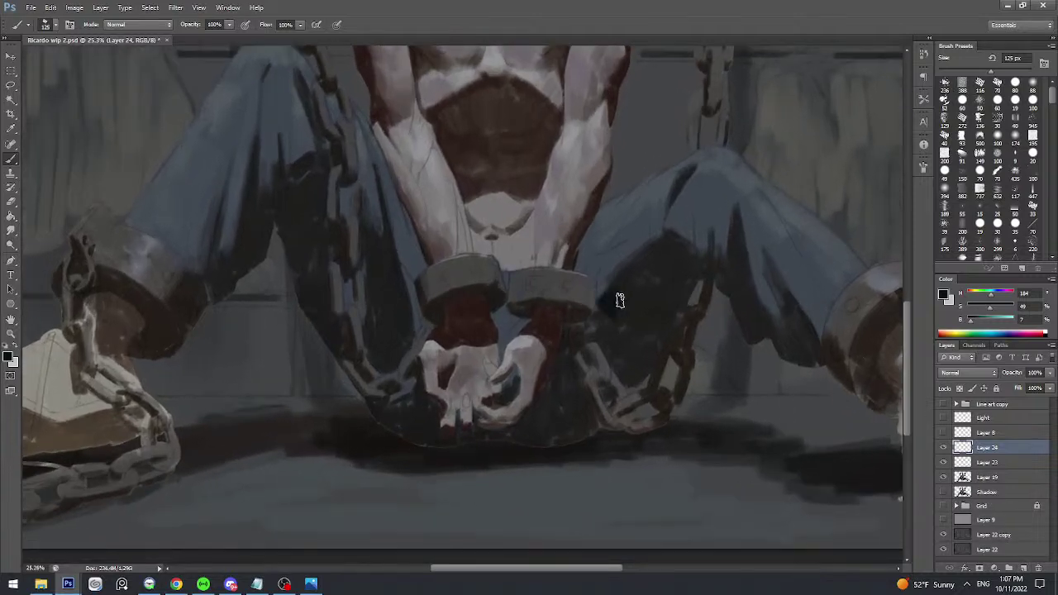
scroll(634, 284, down, 2)
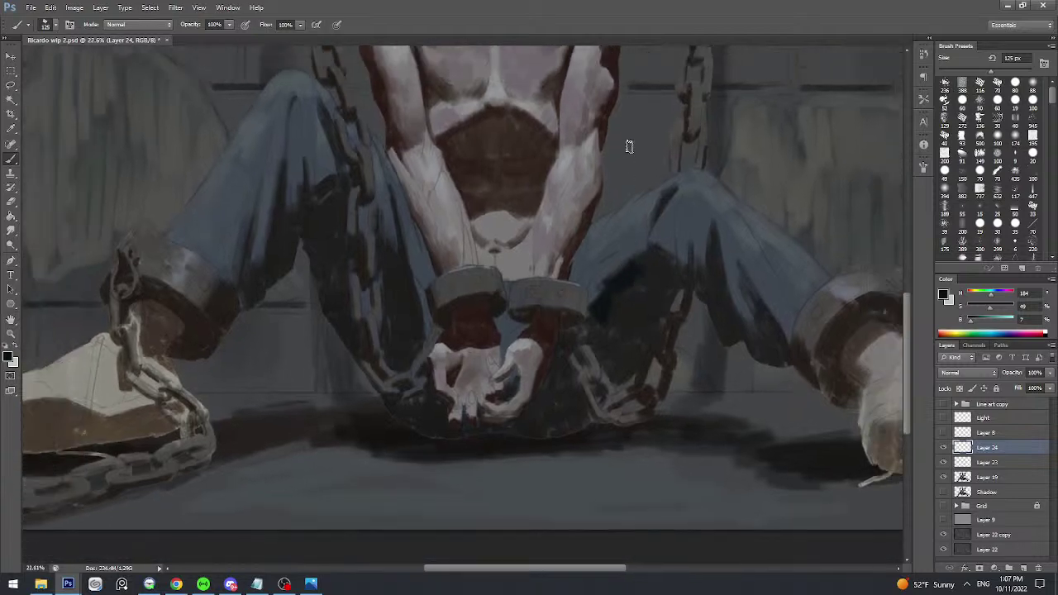
key(bracketleft)
key(bracketleft)
scroll(661, 232, up, 2)
key(bracketleft)
key(bracketleft)
key(bracketleft)
scroll(657, 198, down, 1)
scroll(658, 198, down, 1)
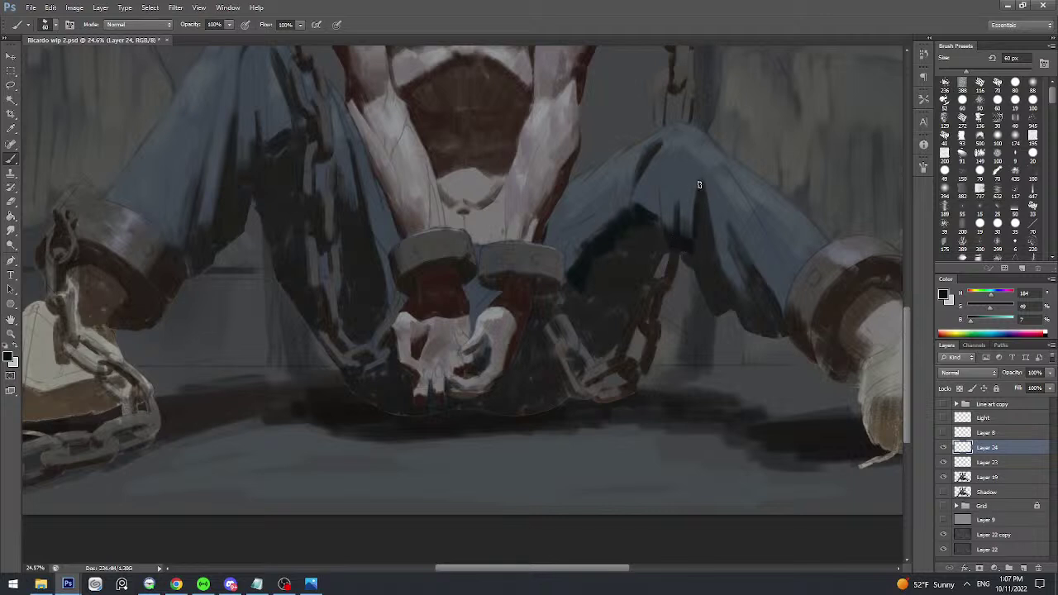
scroll(696, 227, up, 1)
scroll(604, 278, down, 1)
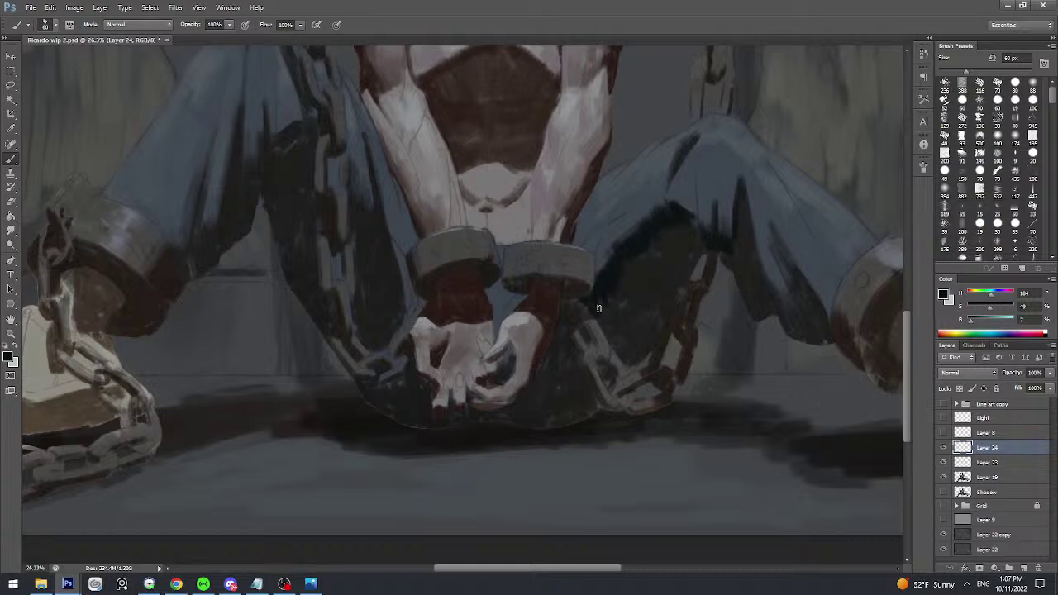
scroll(600, 300, down, 1)
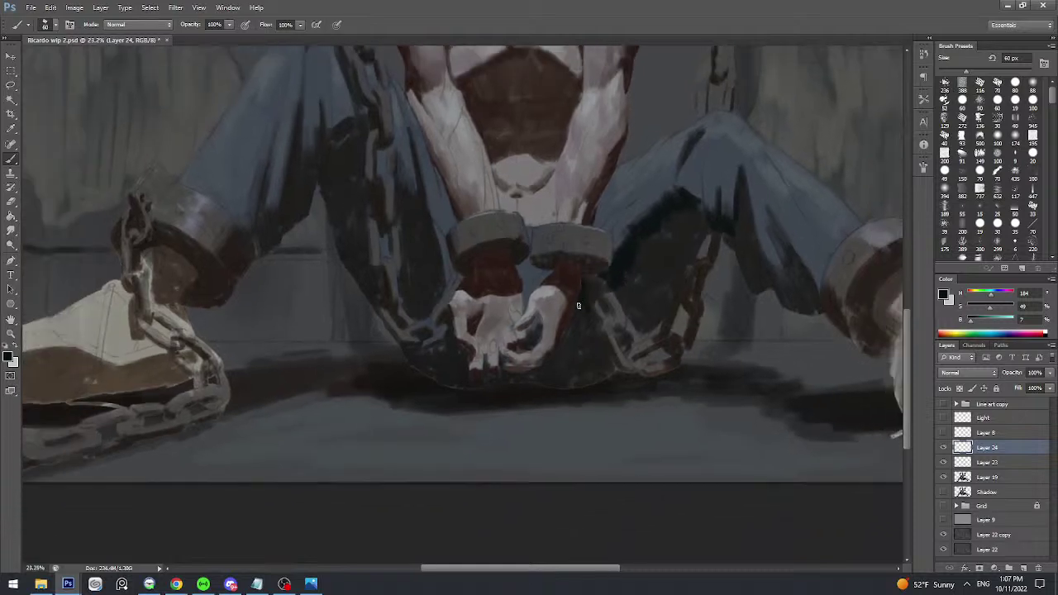
- Enlarge the brush to 125 px, widen the thigh shadow under the right-hand knee and blend its edge into the denim with sampled tones
scroll(579, 306, down, 2)
key(bracketright)
key(bracketright)
key(bracketright)
key(bracketright)
key(bracketright)
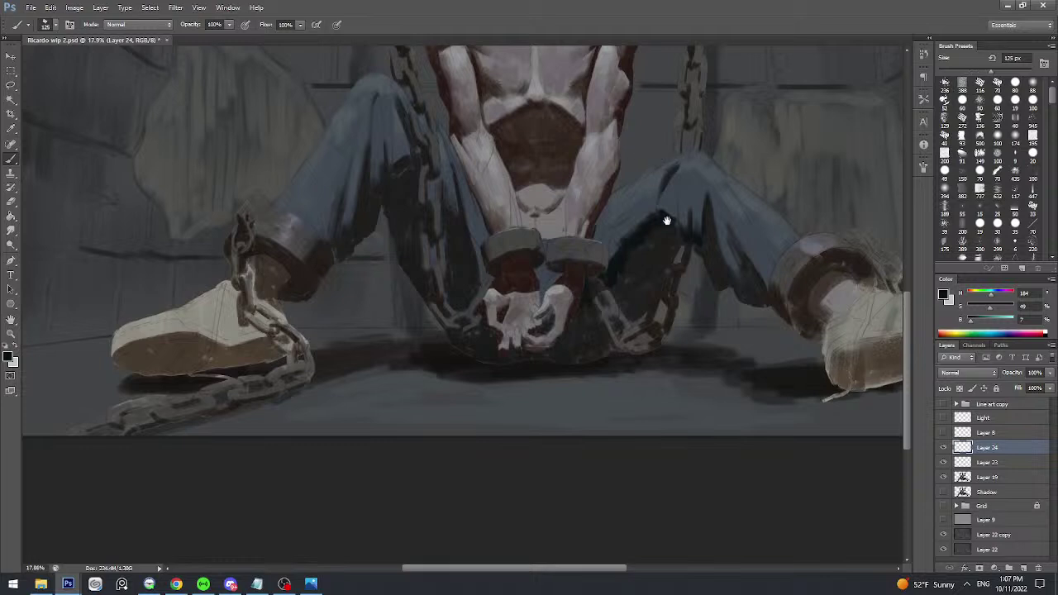
scroll(645, 231, up, 1)
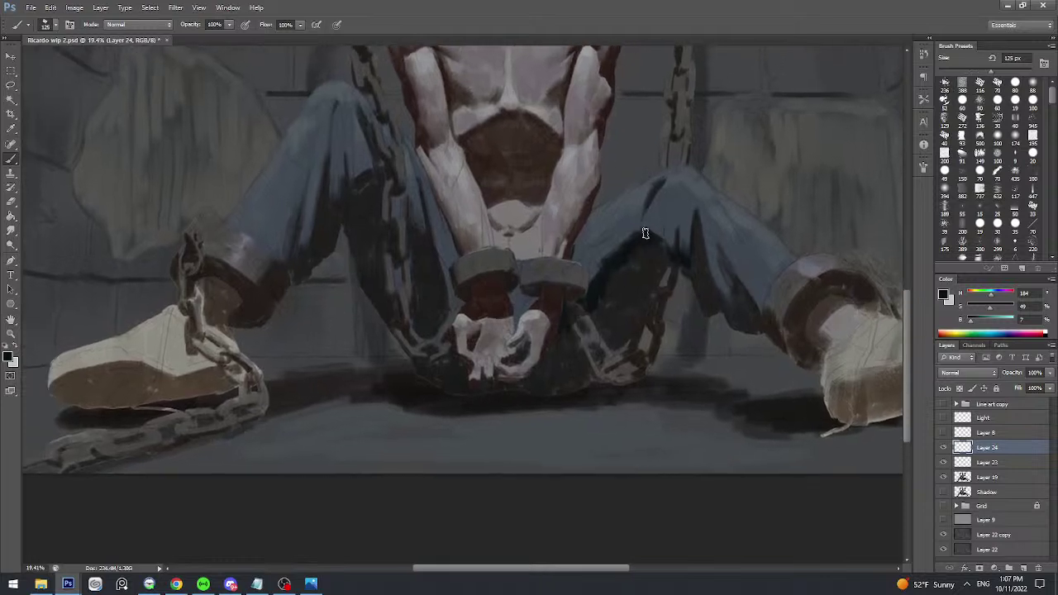
alt+click(600, 290)
scroll(610, 255, up, 2)
alt+click(612, 260)
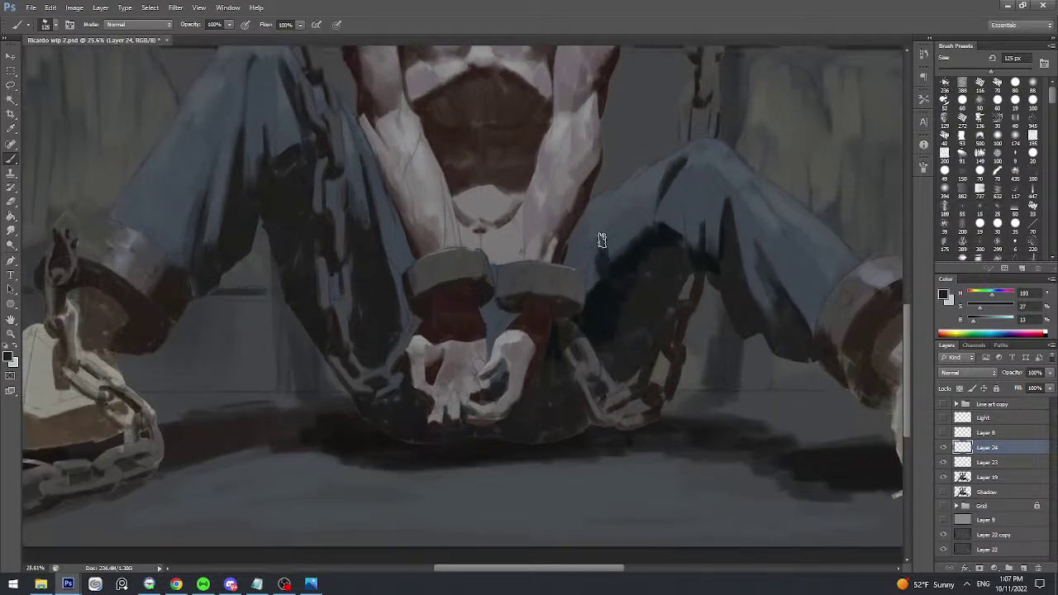
alt+click(613, 240)
scroll(601, 239, down, 2)
alt+click(623, 260)
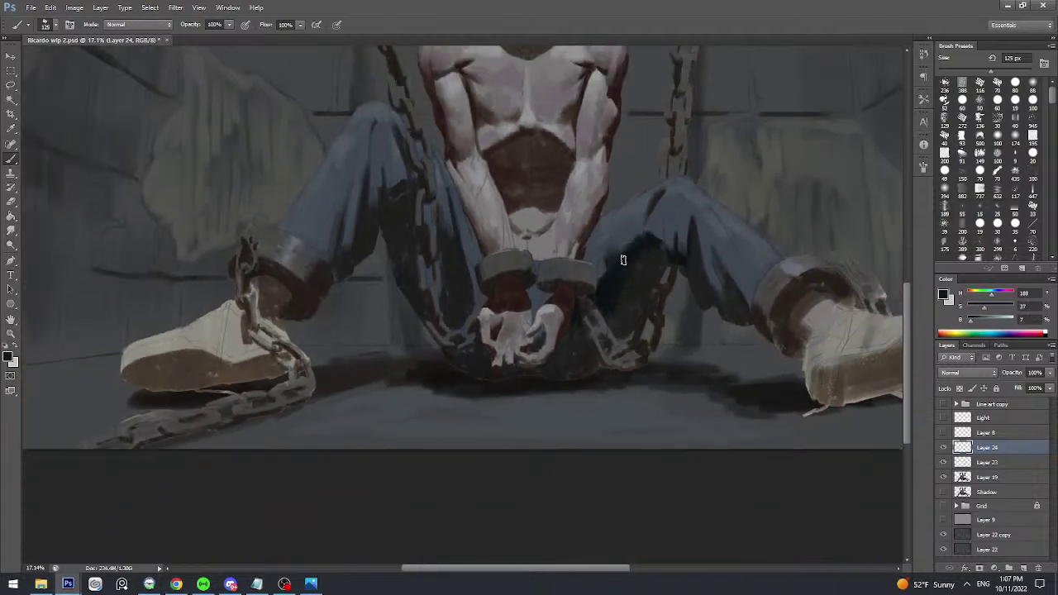
- Save the file and deepen the shadow under the right-hand knee with the brush set to 90 px
mouse_move(623, 261)
mouse_down()
mouse_move(656, 277)
mouse_move(648, 293)
mouse_move(637, 257)
mouse_move(646, 276)
mouse_move(618, 263)
mouse_move(625, 124)
mouse_up()
key(ctrl+s)
key(bracketright)
key(bracketright)
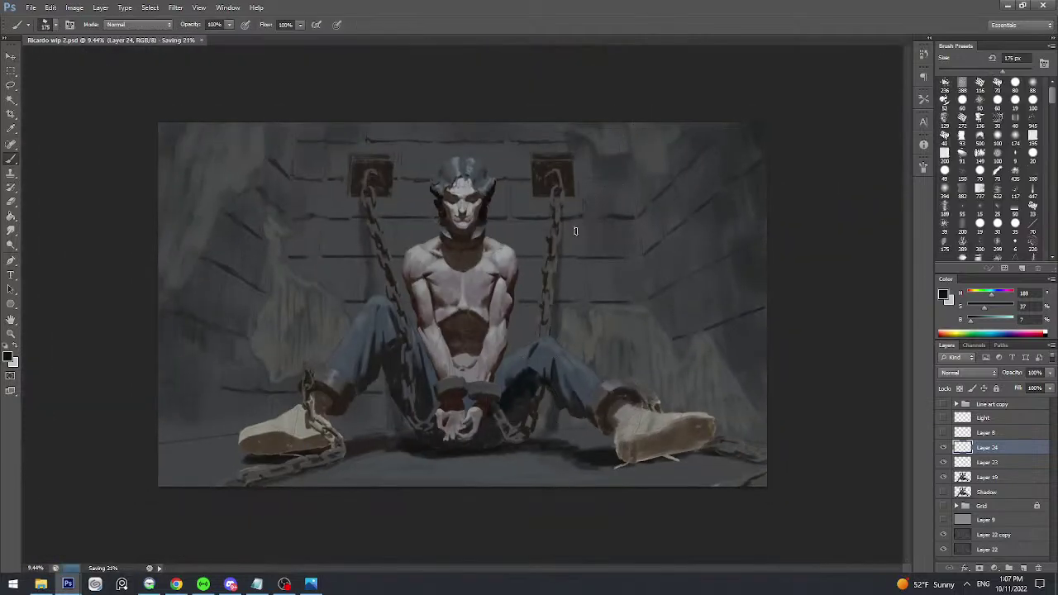
mouse_move(541, 338)
mouse_down()
mouse_move(545, 392)
mouse_move(555, 385)
mouse_up()
key(bracketleft)
key(bracketleft)
key(bracketleft)
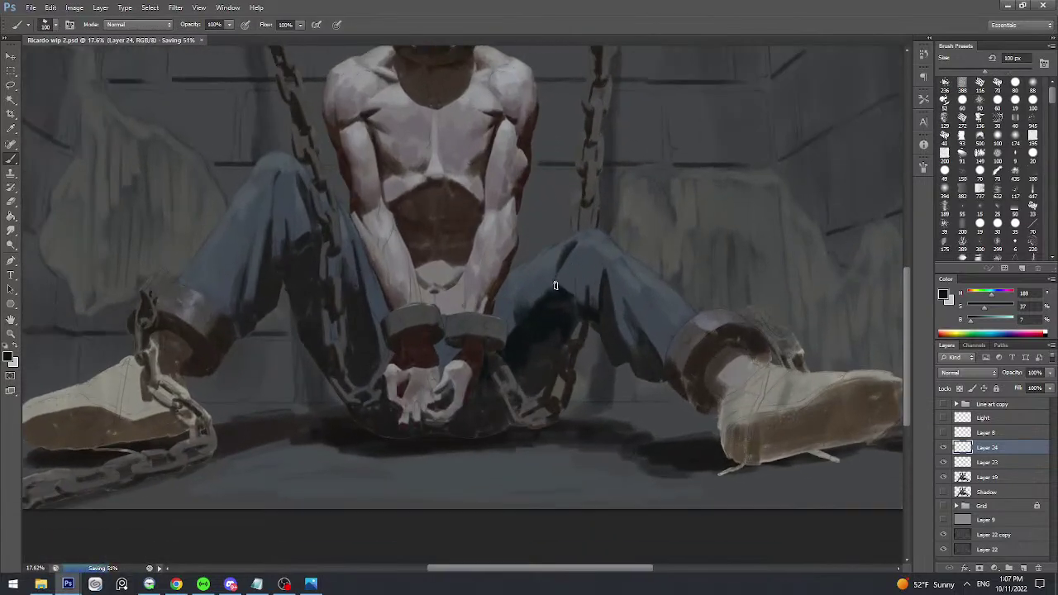
key(bracketleft)
scroll(556, 336, up, 1)
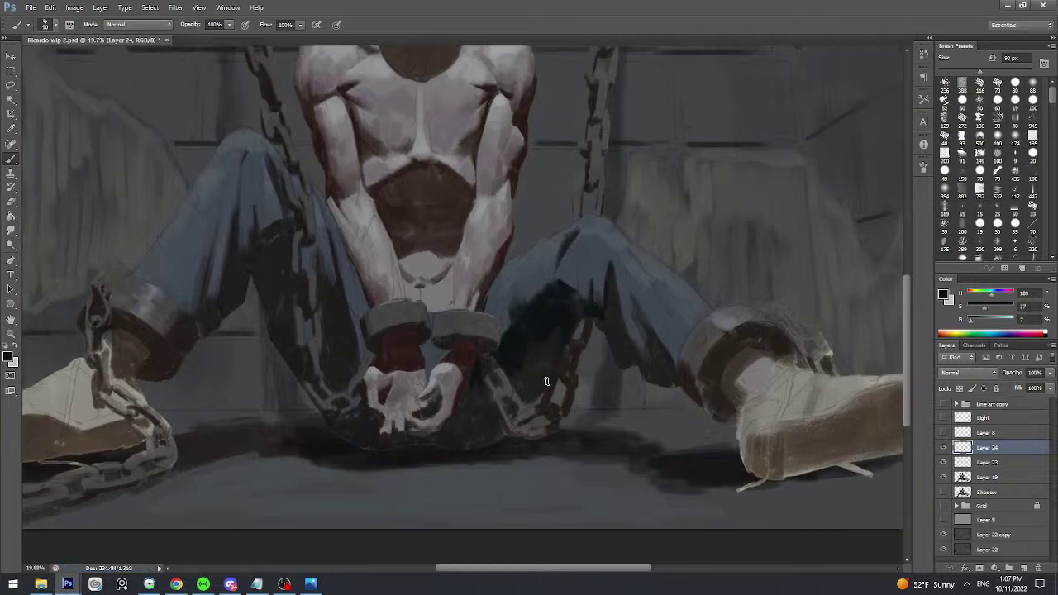
- Fill the lower part of the right-hand inner thigh shadow down to the hanging chain with a 60 px brush
key(bracketleft)
key(bracketleft)
key(bracketleft)
scroll(489, 328, up, 1)
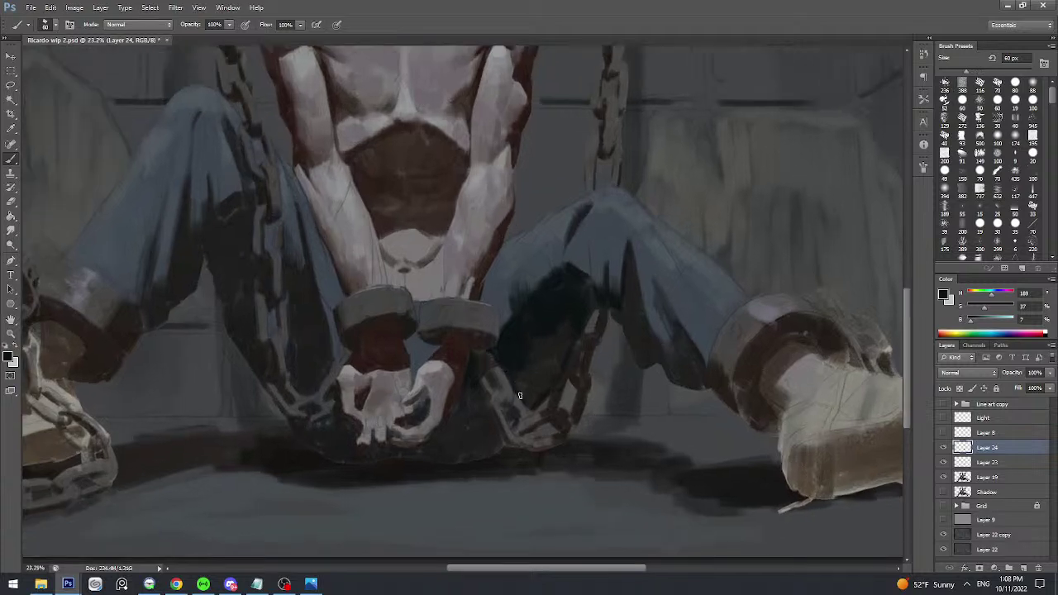
mouse_move(515, 379)
mouse_down()
mouse_move(529, 400)
mouse_move(529, 358)
mouse_move(548, 382)
mouse_move(544, 335)
mouse_move(550, 329)
mouse_move(562, 354)
mouse_move(570, 324)
mouse_up()
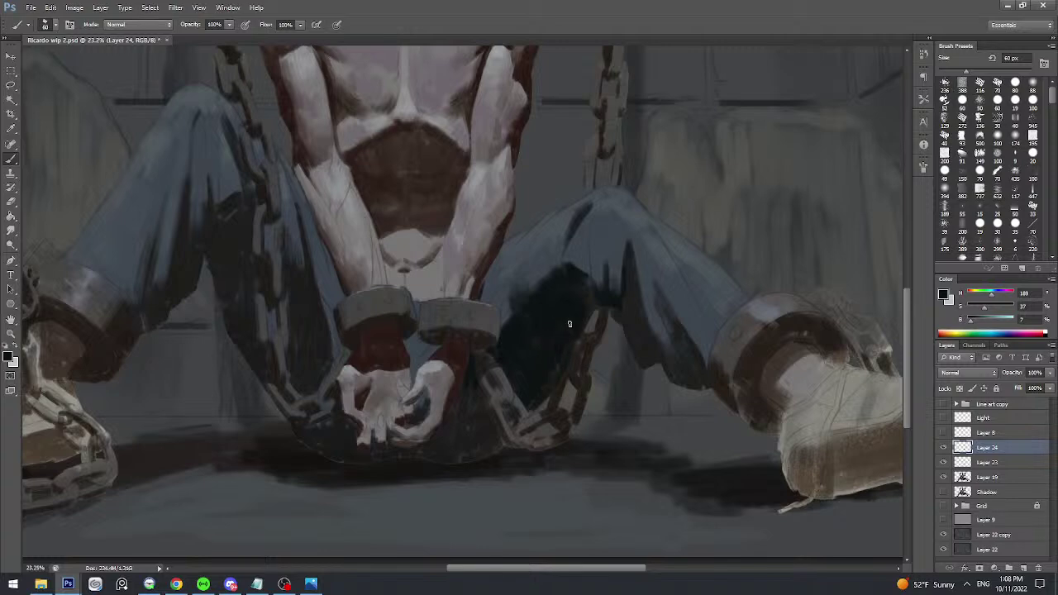
scroll(554, 366, down, 2)
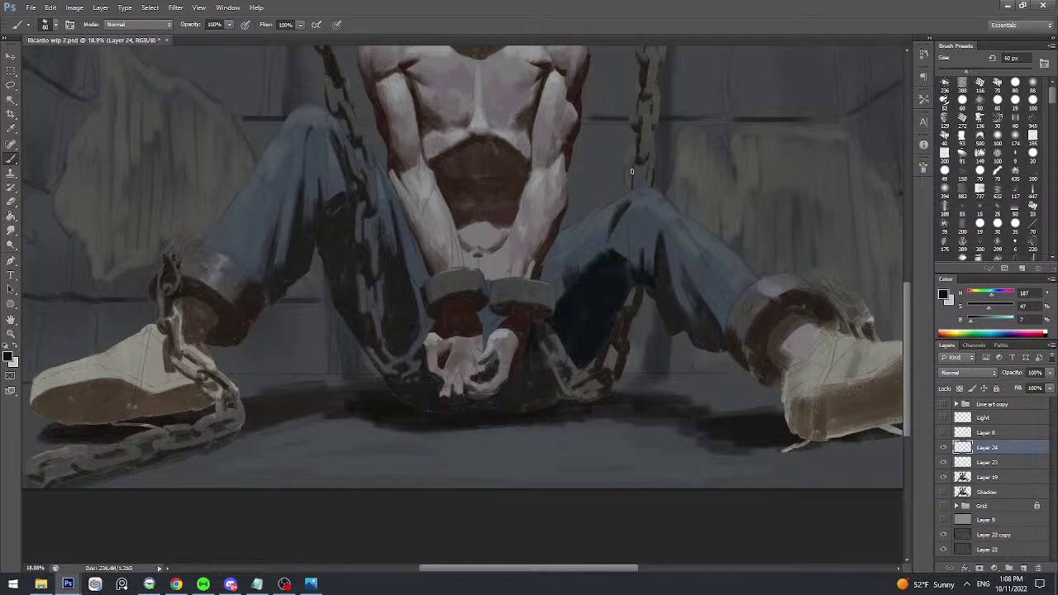
- Darken the folds behind the right-hand knee, beside the top of the hanging chain, with the 60 px brush and save the file
scroll(623, 260, up, 1)
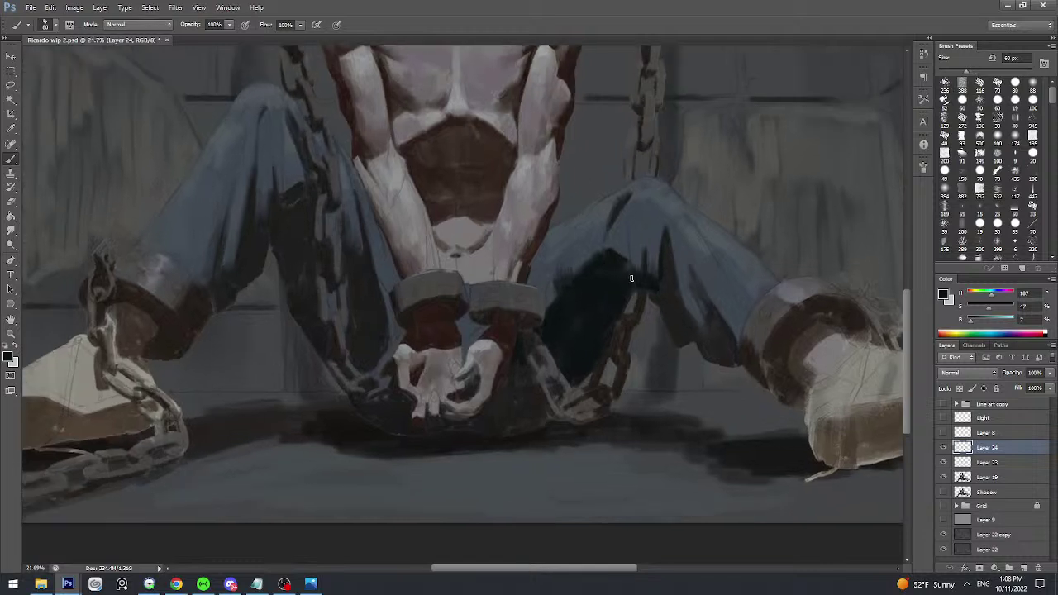
scroll(631, 273, up, 1)
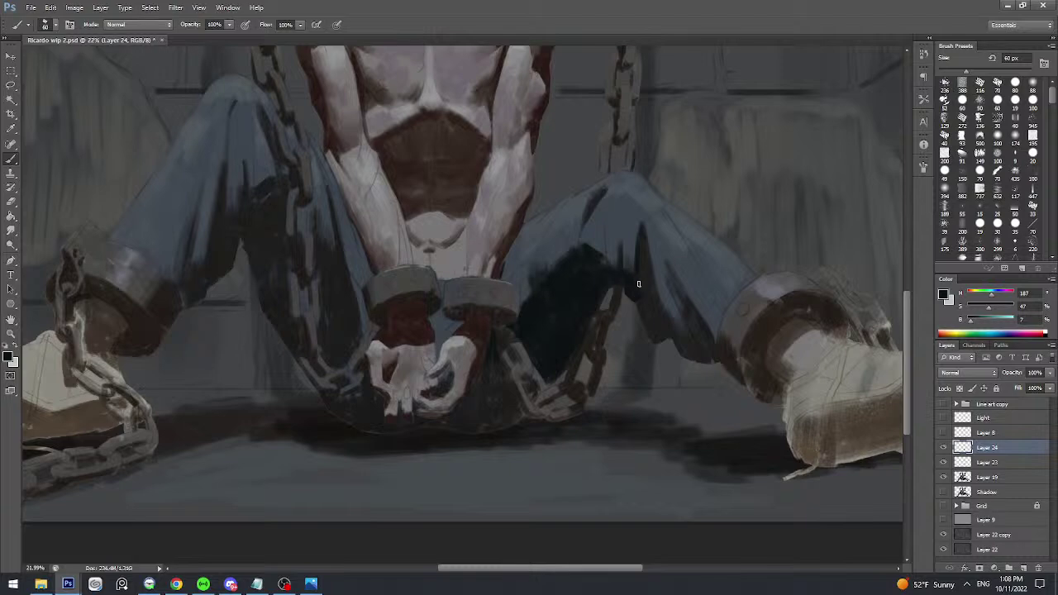
scroll(632, 292, down, 2)
key(ctrl+s)
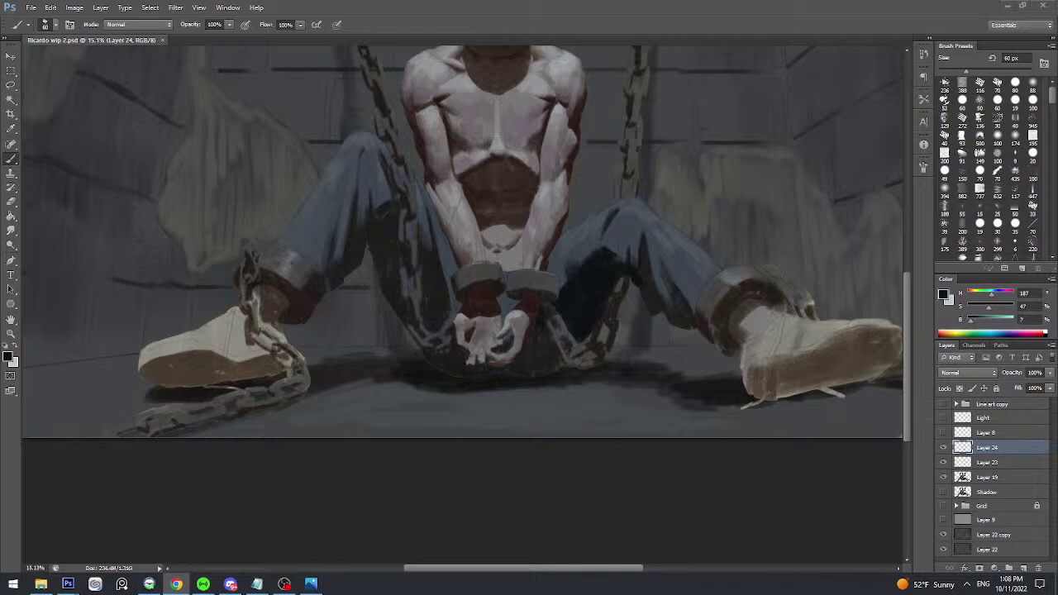
- Fit the whole painting in view to check it, and switch to Chrome
click(480, 5)
key(ctrl+0)
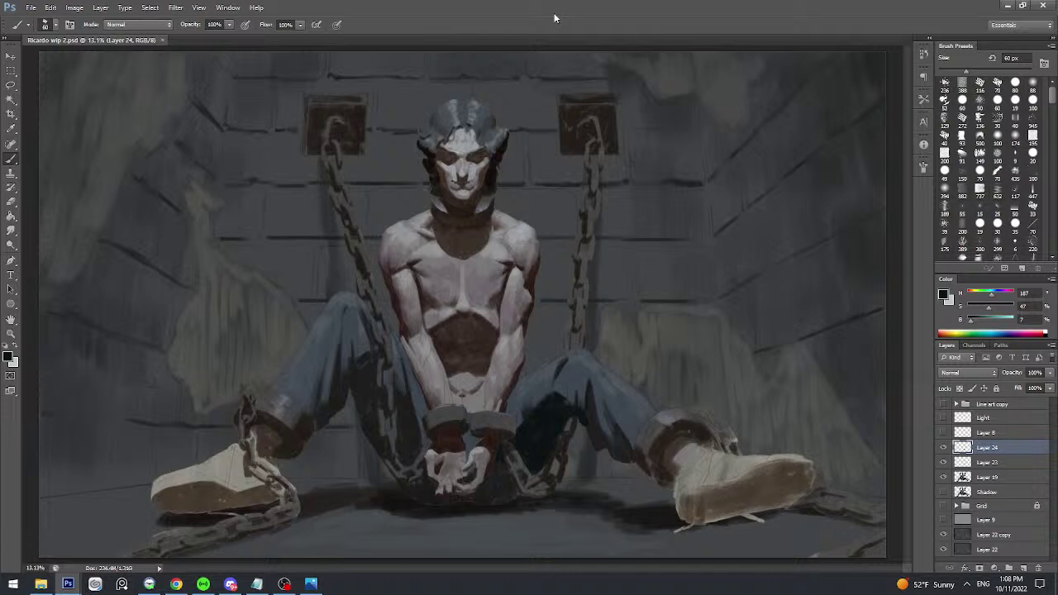
key(alt+Tab)
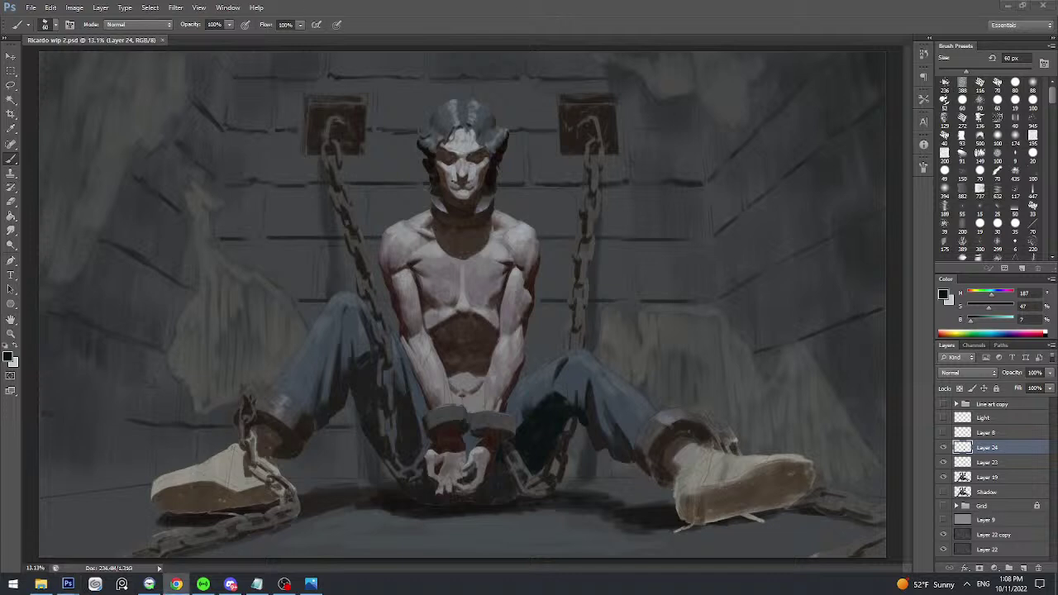